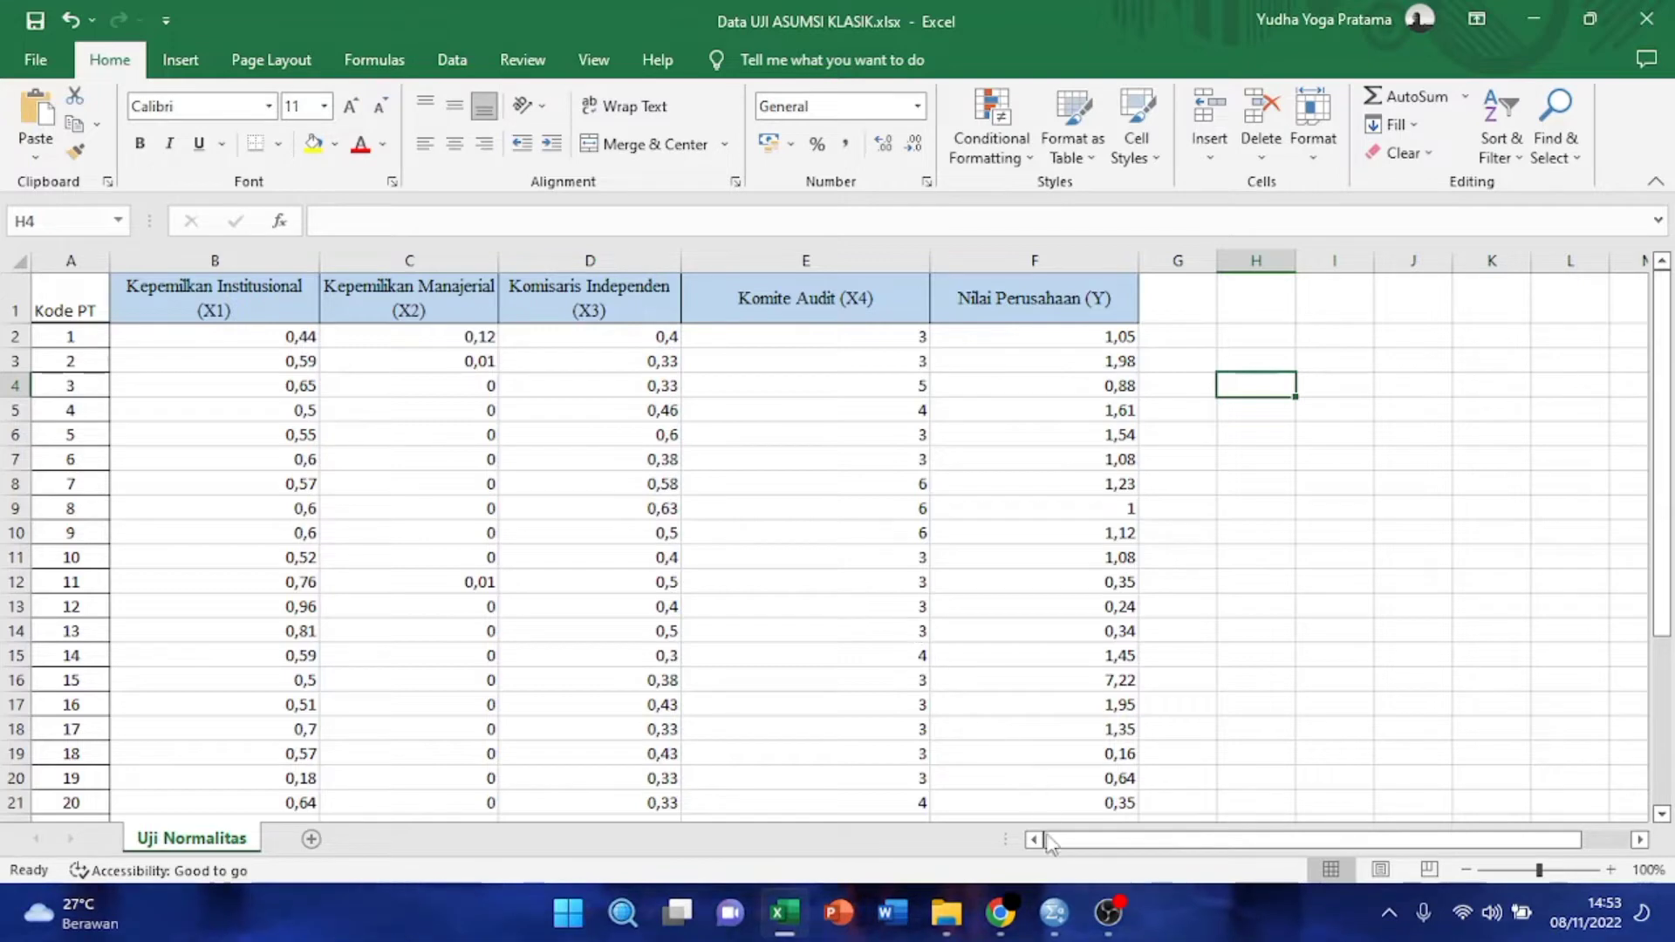
# Step: Switch to the SPSS data editor and start a linear regression with Nilai Perusahaan [Y] as the dependent variable
pyautogui.moveTo(1054, 913)
pyautogui.click(1003, 820)
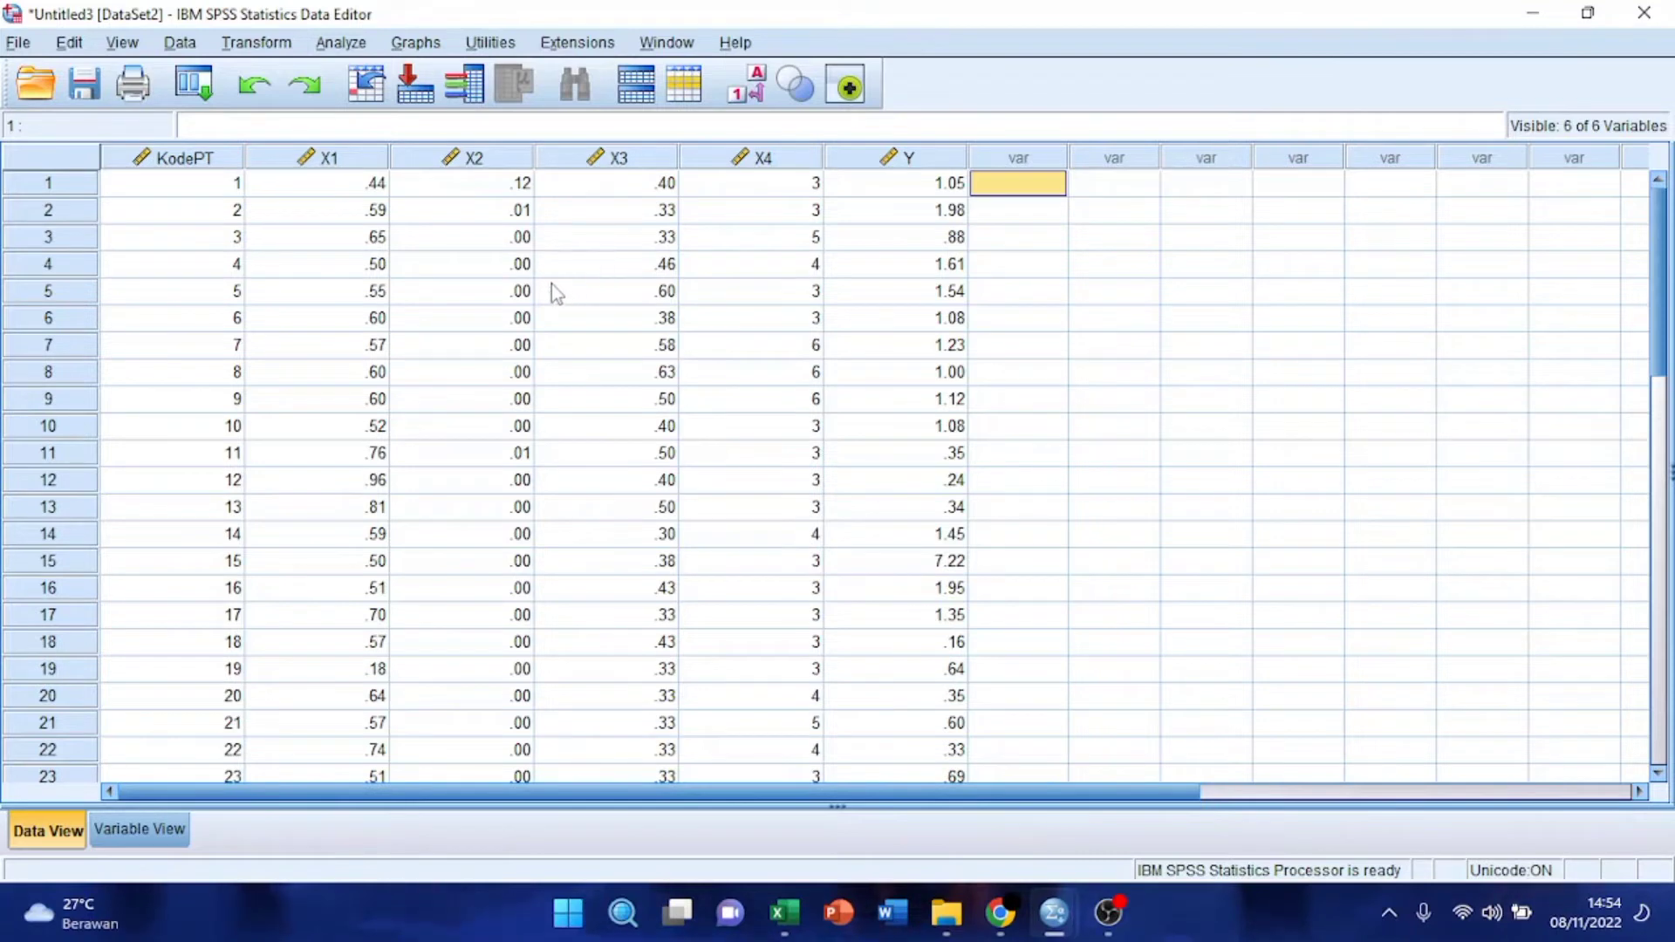
pyautogui.click(343, 45)
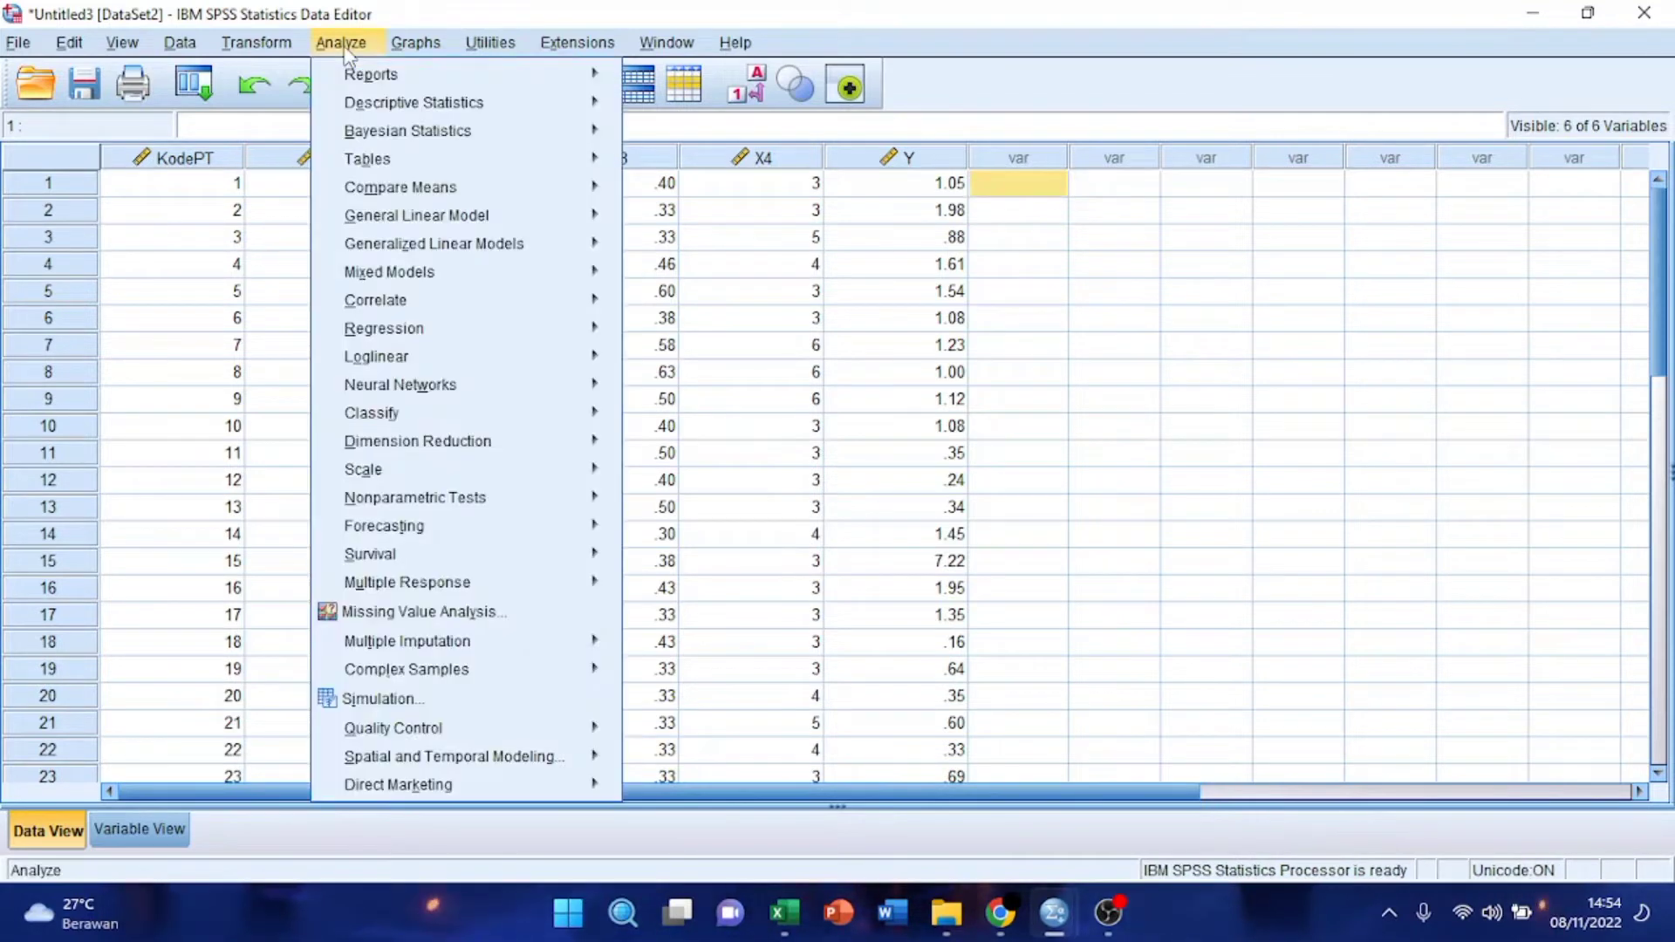
pyautogui.moveTo(562, 332)
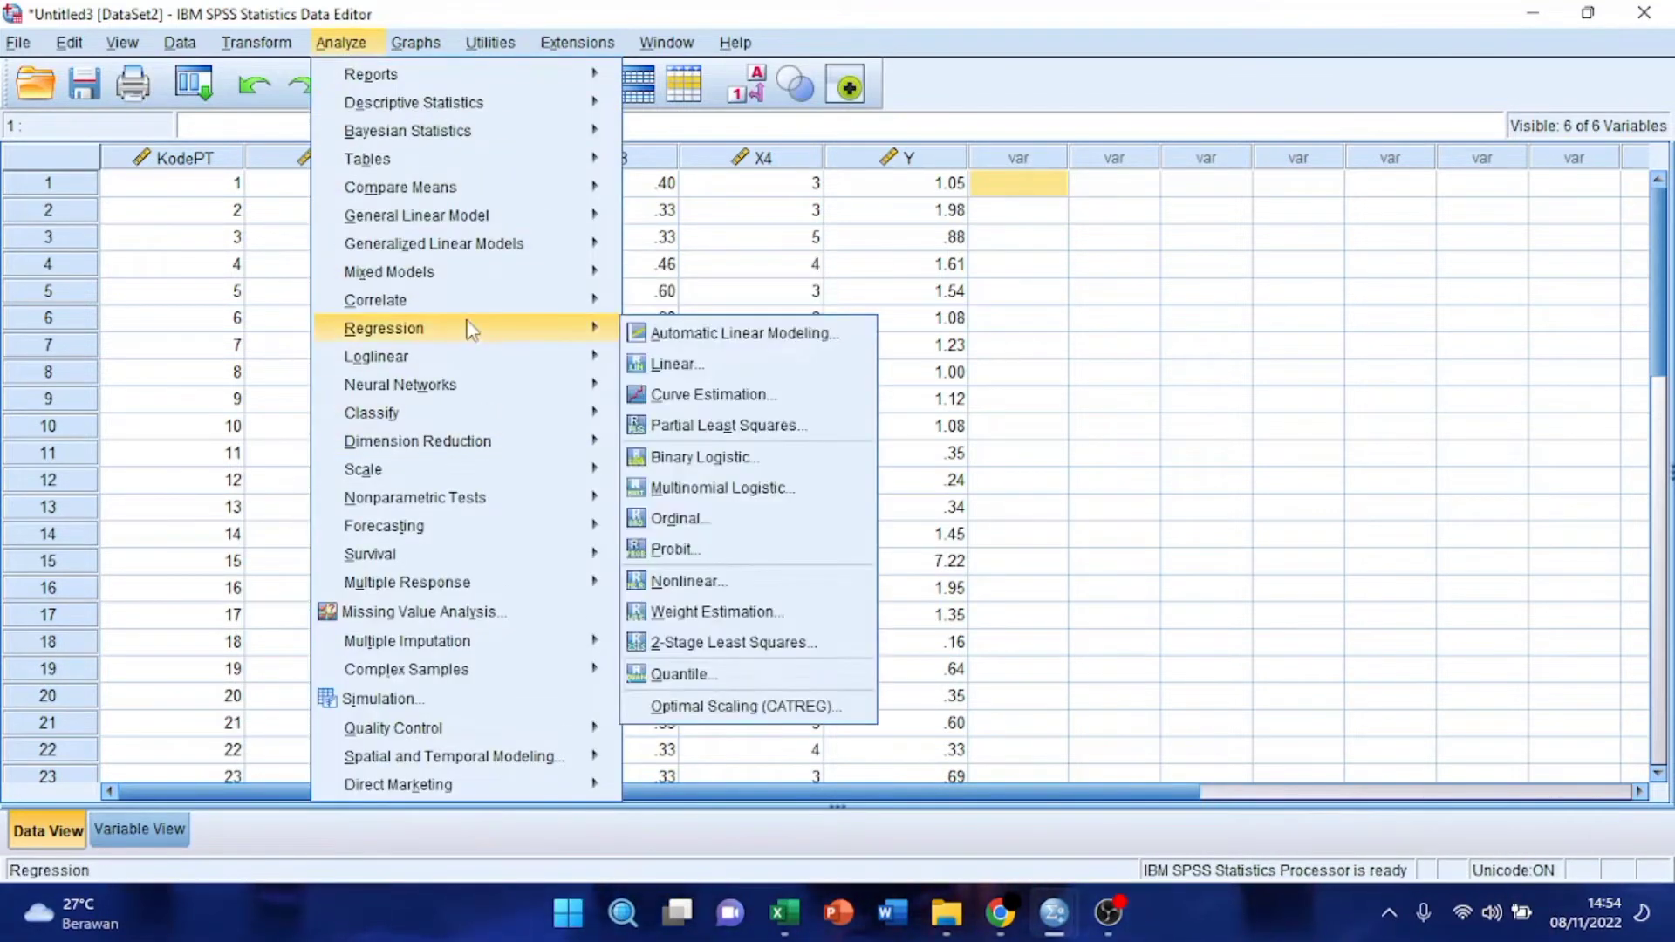
pyautogui.click(646, 363)
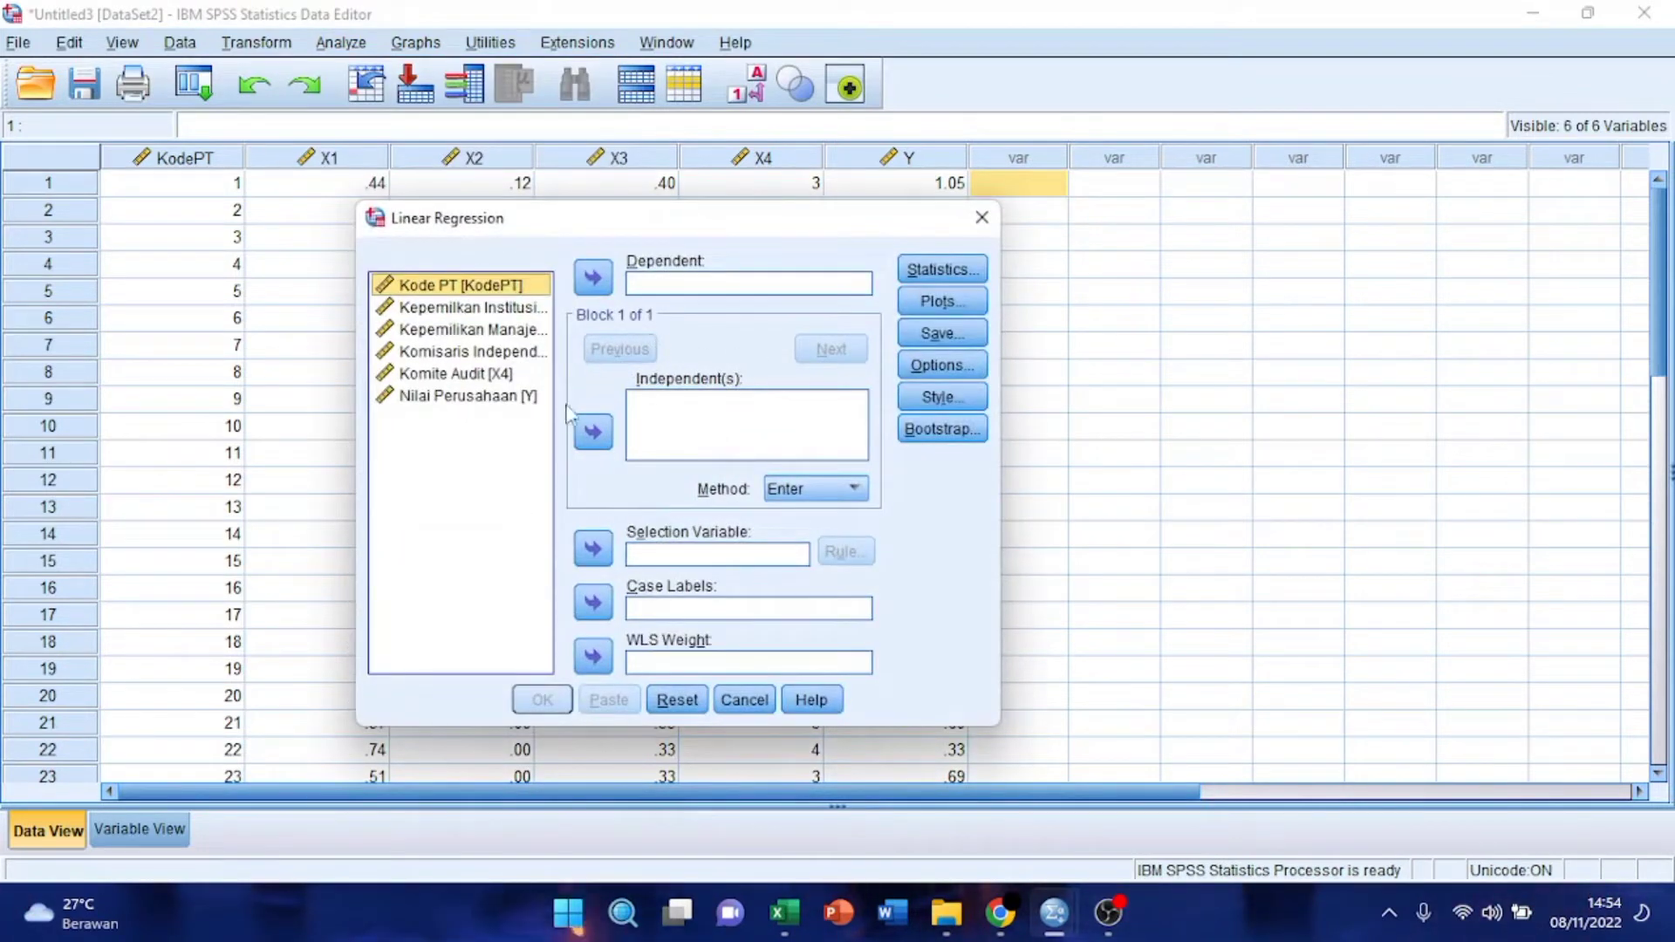
pyautogui.click(517, 397)
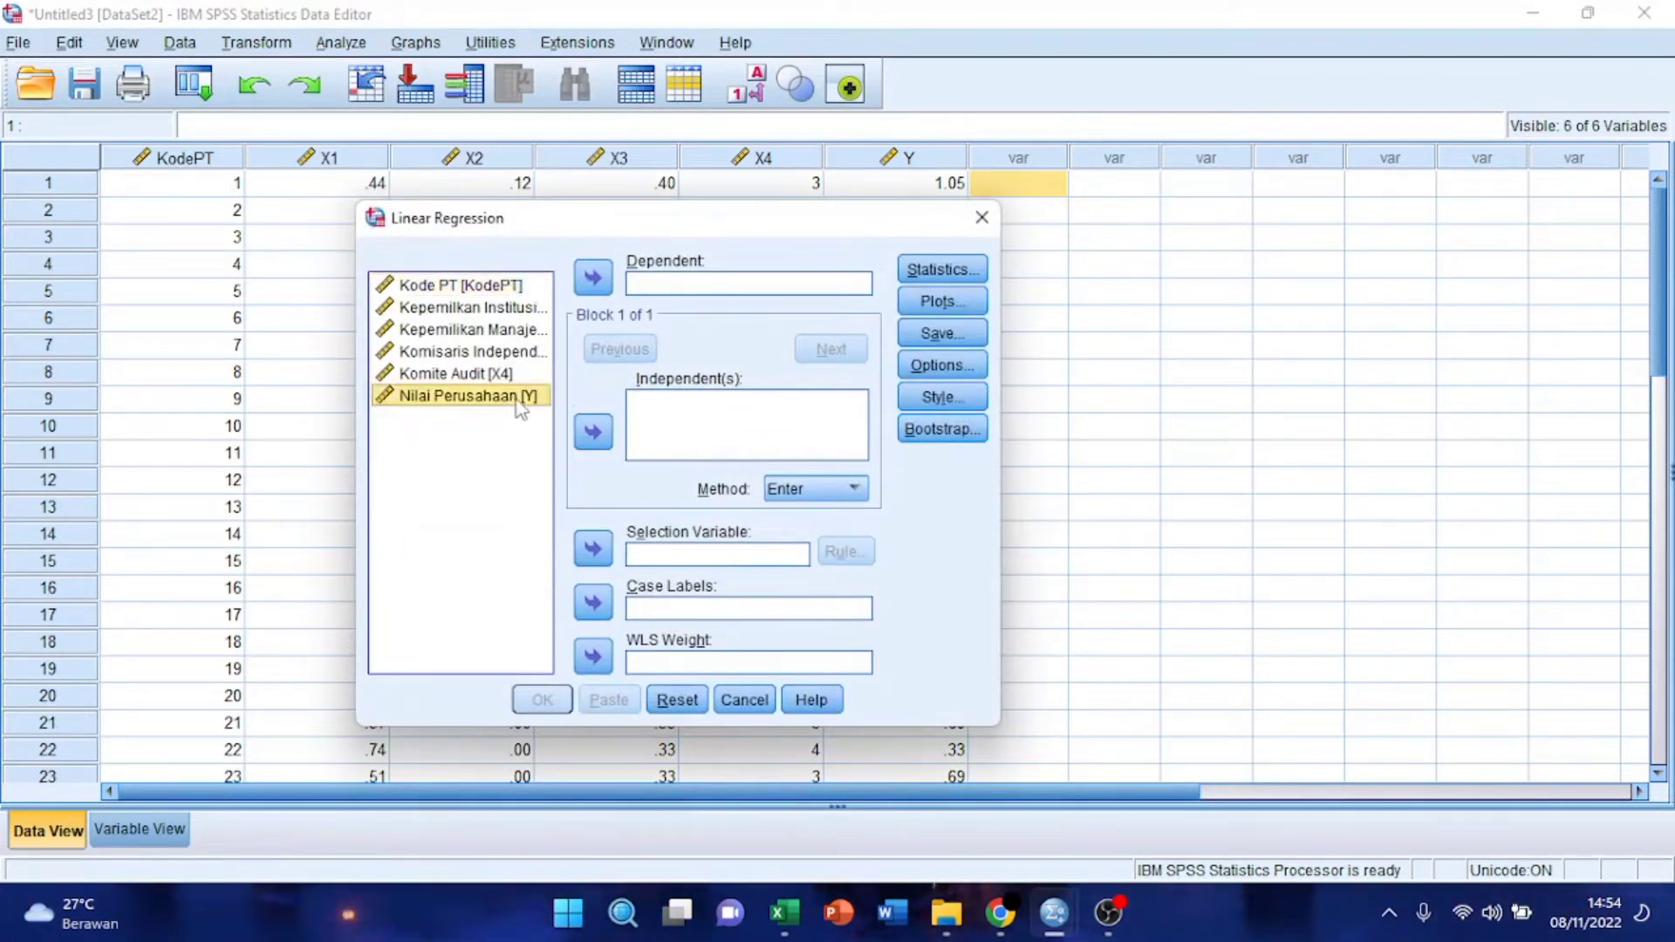
pyautogui.click(593, 278)
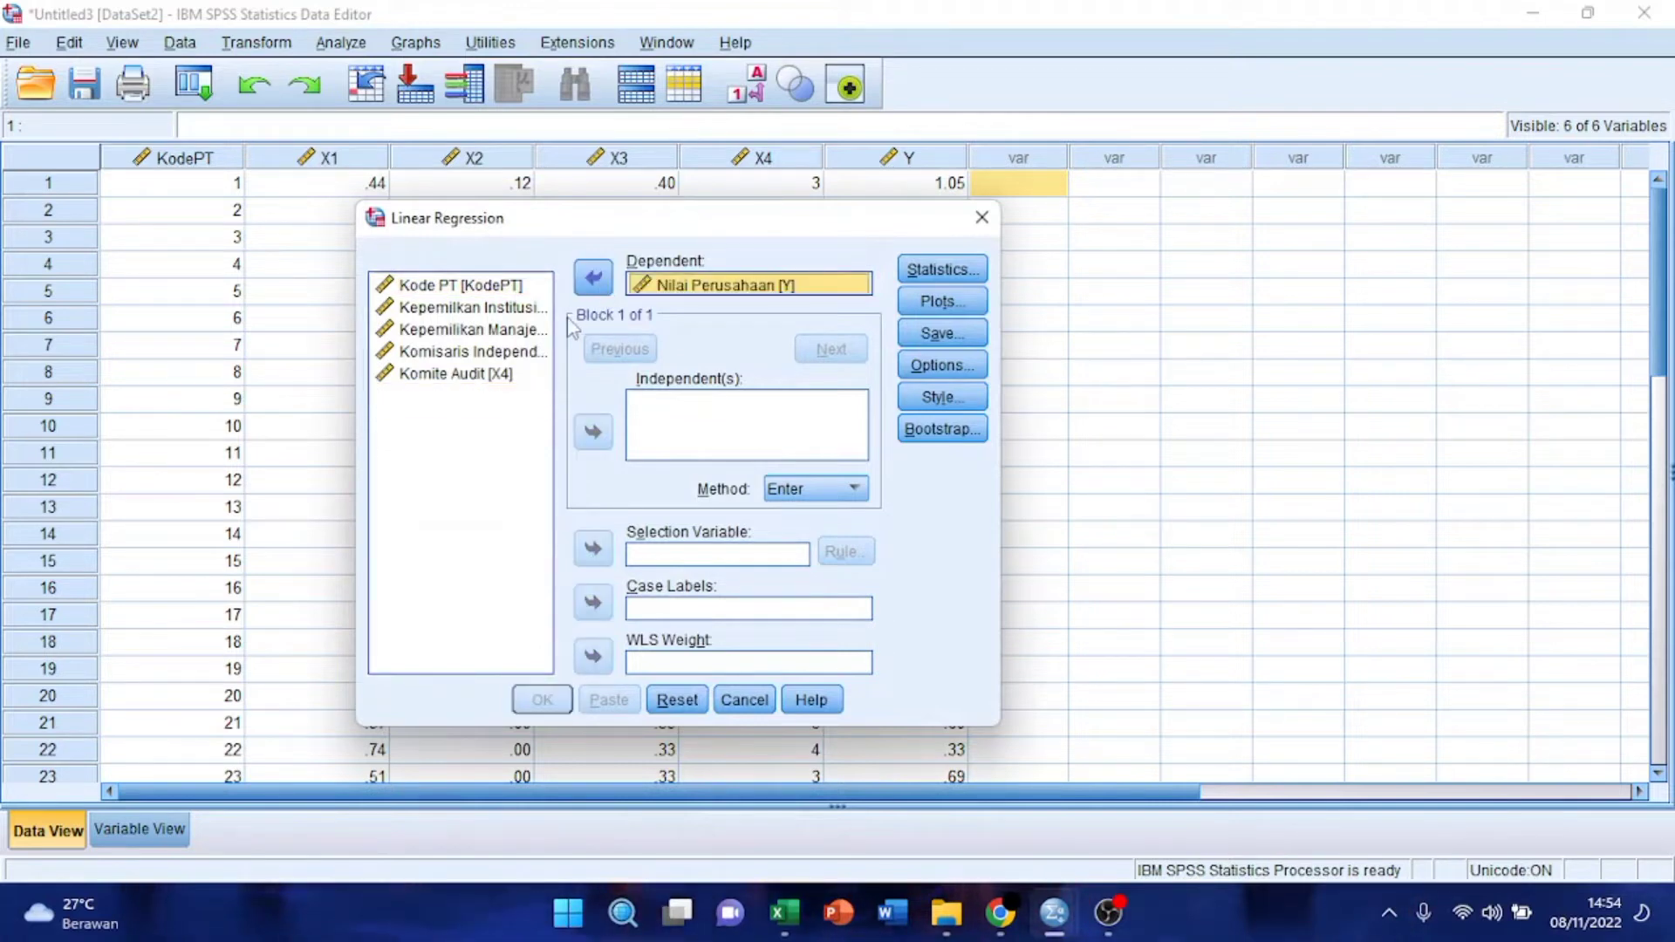
# Step: Add Kepemilkan Institusional, Kepemilikan Manajerial, Komisaris Independen and Komite Audit (X1 to X4) as the regression's independent variables
pyautogui.moveTo(520, 311); pyautogui.dragTo(513, 353)
pyautogui.keyDown('ctrl'); pyautogui.click(506, 377); pyautogui.keyUp('ctrl')
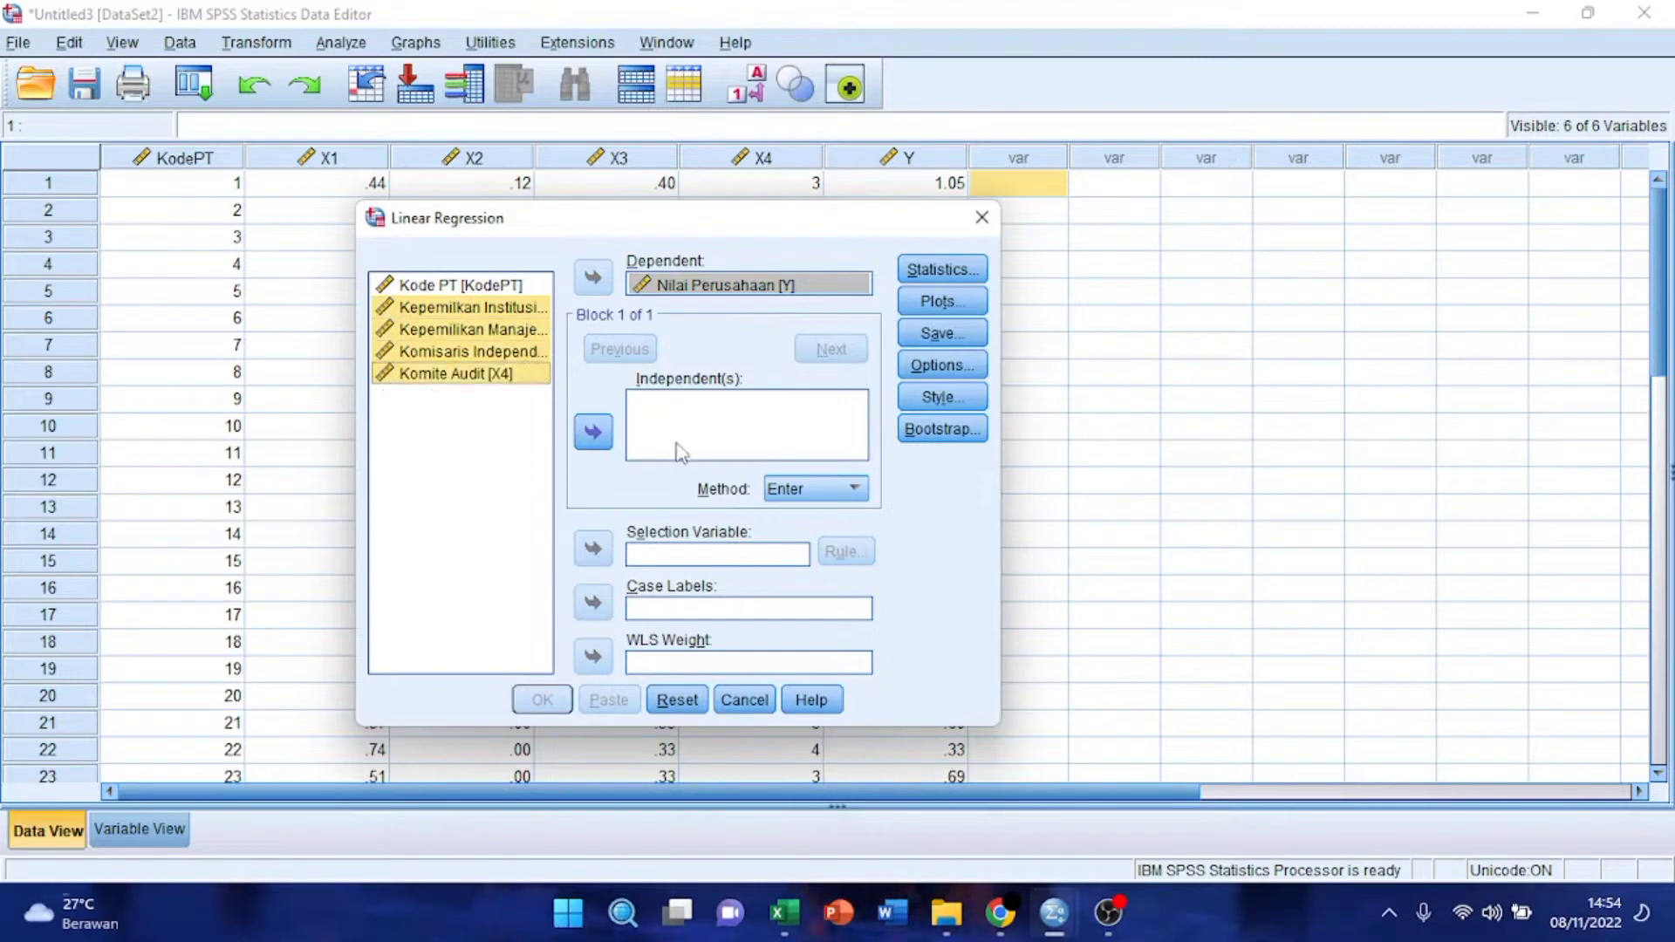
pyautogui.click(599, 444)
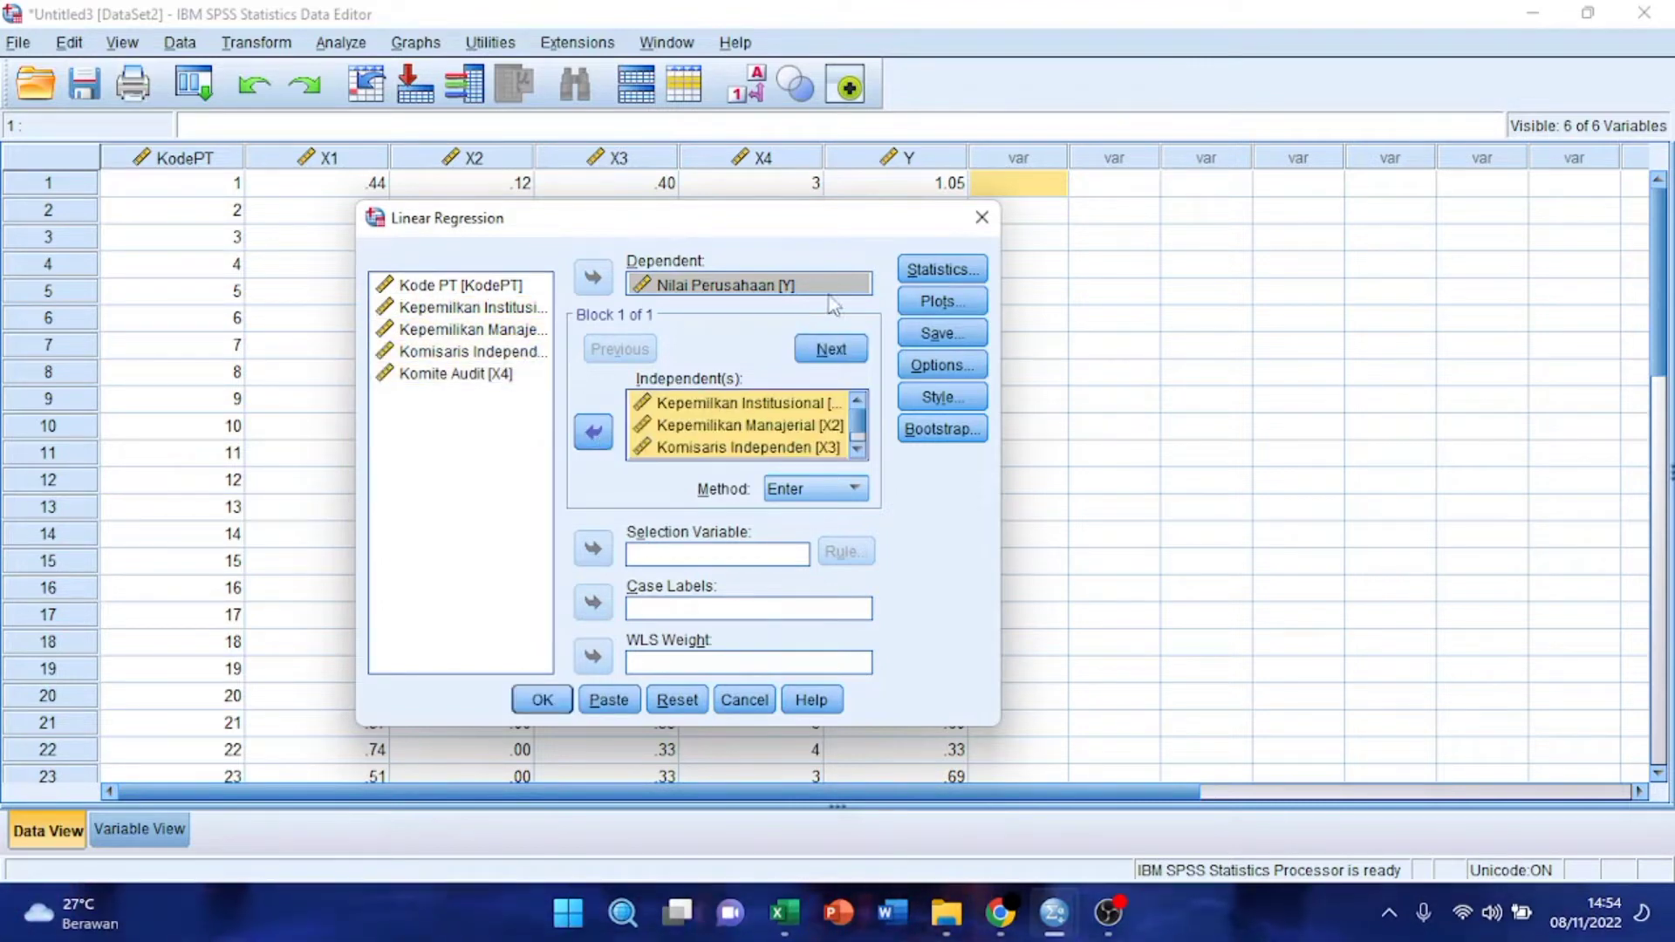
# Step: Enable Descriptives, Collinearity diagnostics, Durbin-Watson and Casewise diagnostics in the regression statistics
pyautogui.click(941, 270)
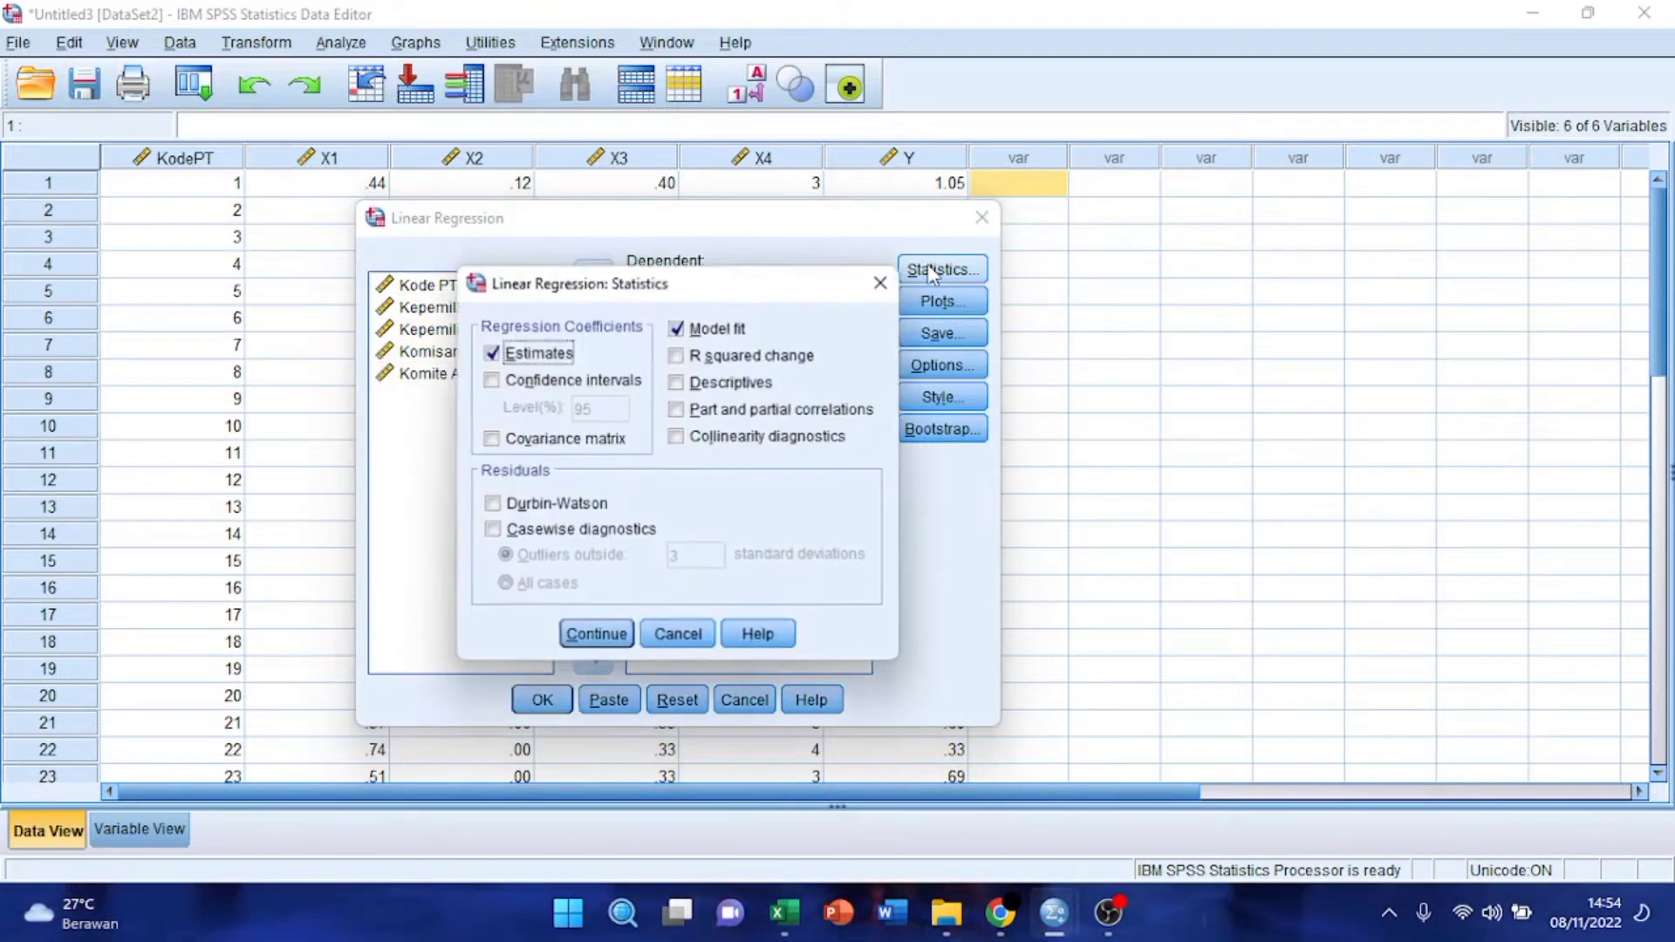
pyautogui.click(718, 385)
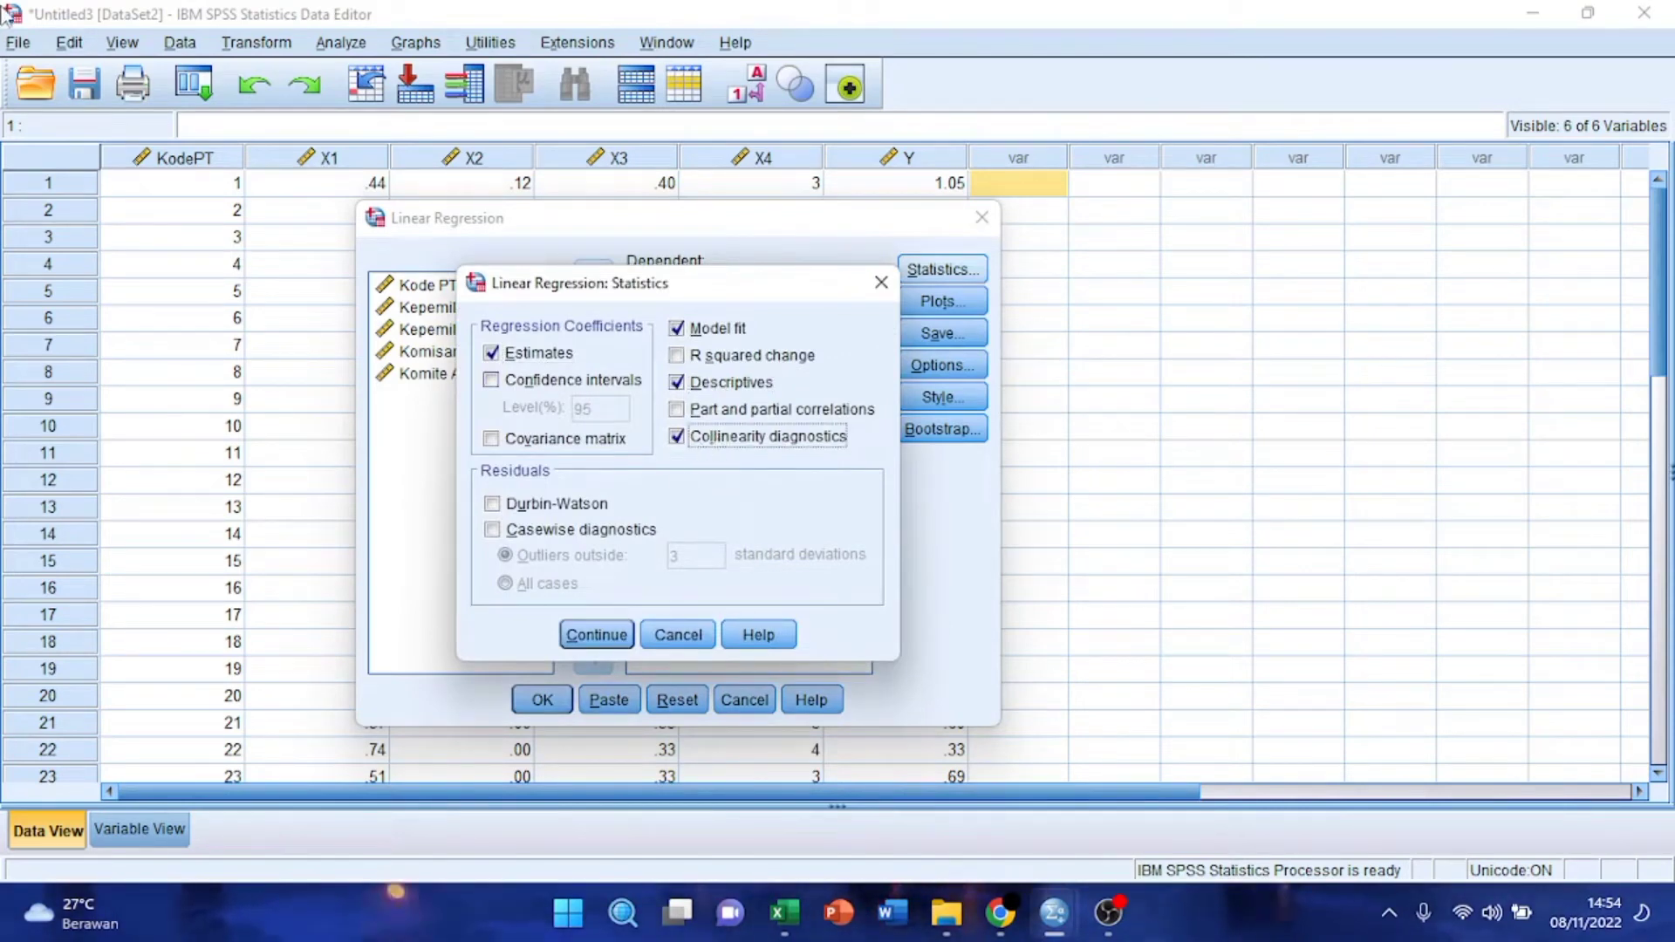
pyautogui.click(578, 505)
pyautogui.click(581, 530)
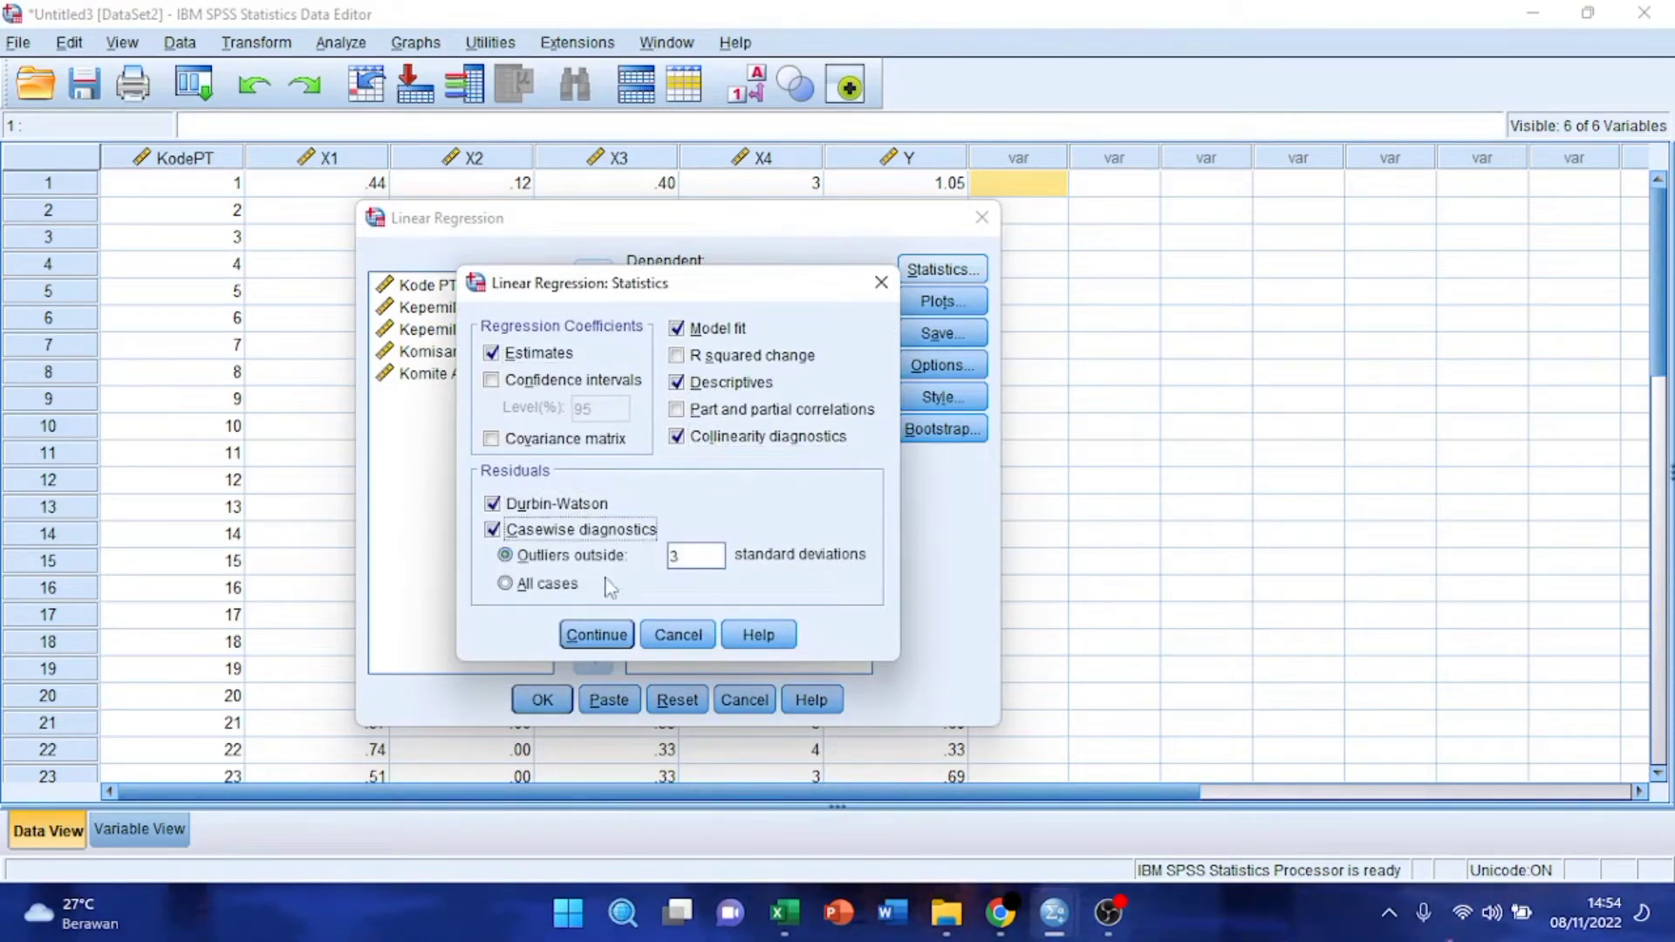
pyautogui.click(616, 642)
# Step: Set the regression scatterplot to *SRESID on Y against *ZPRED on X, with a histogram and normal probability plot of the residuals
pyautogui.click(942, 301)
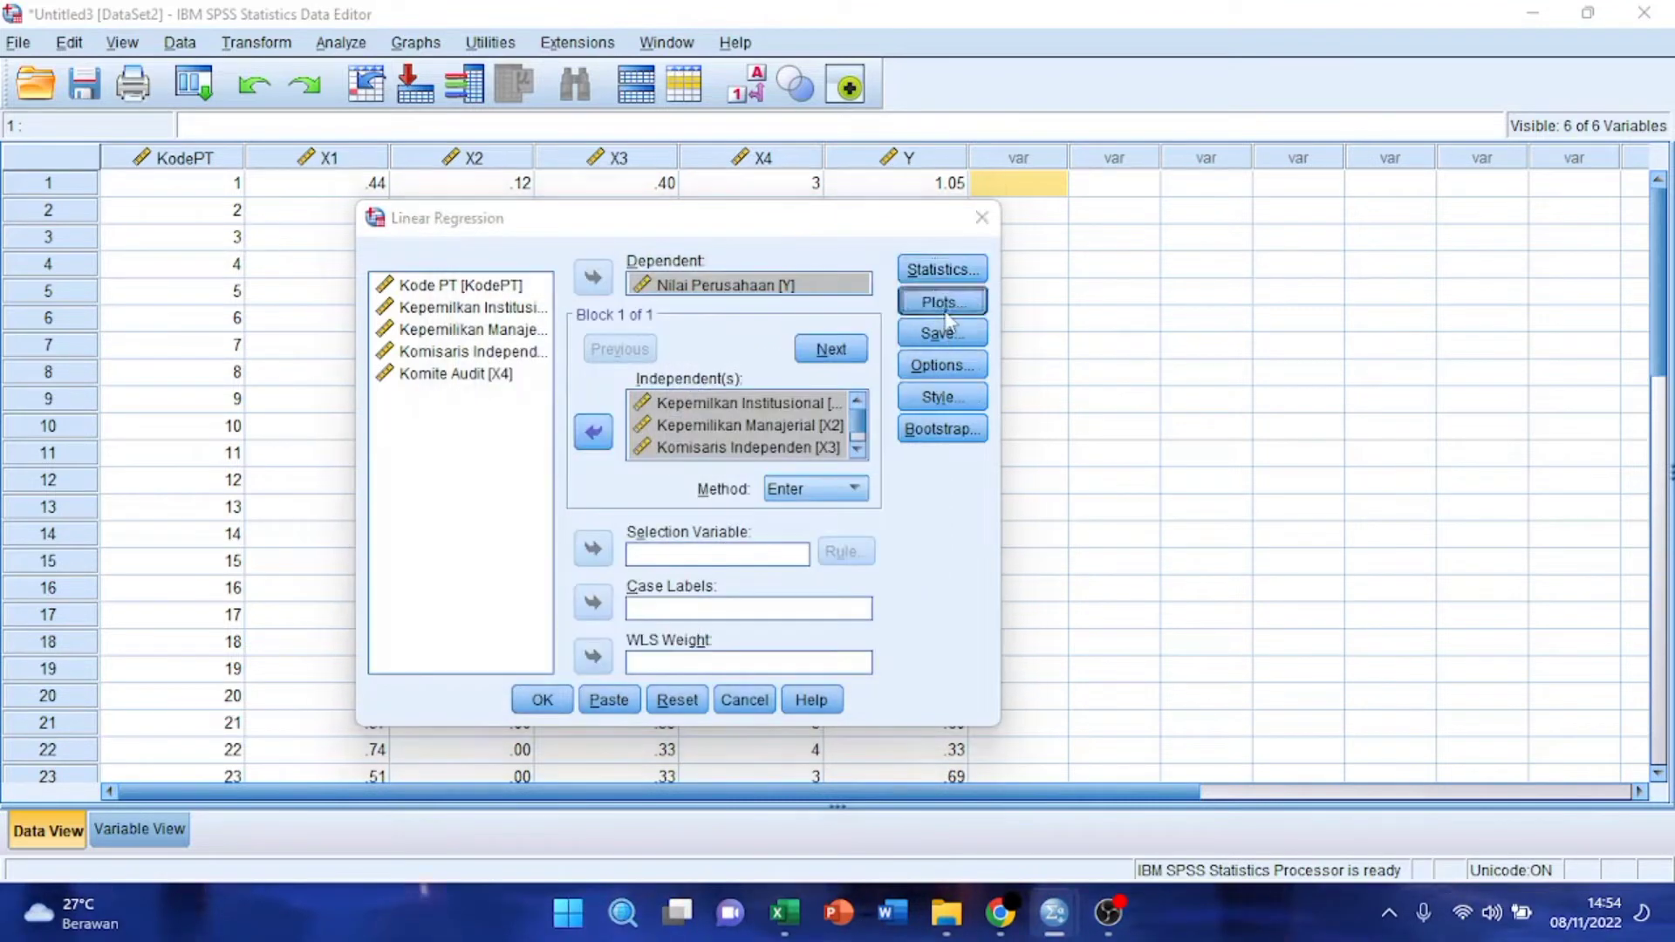
pyautogui.click(501, 357)
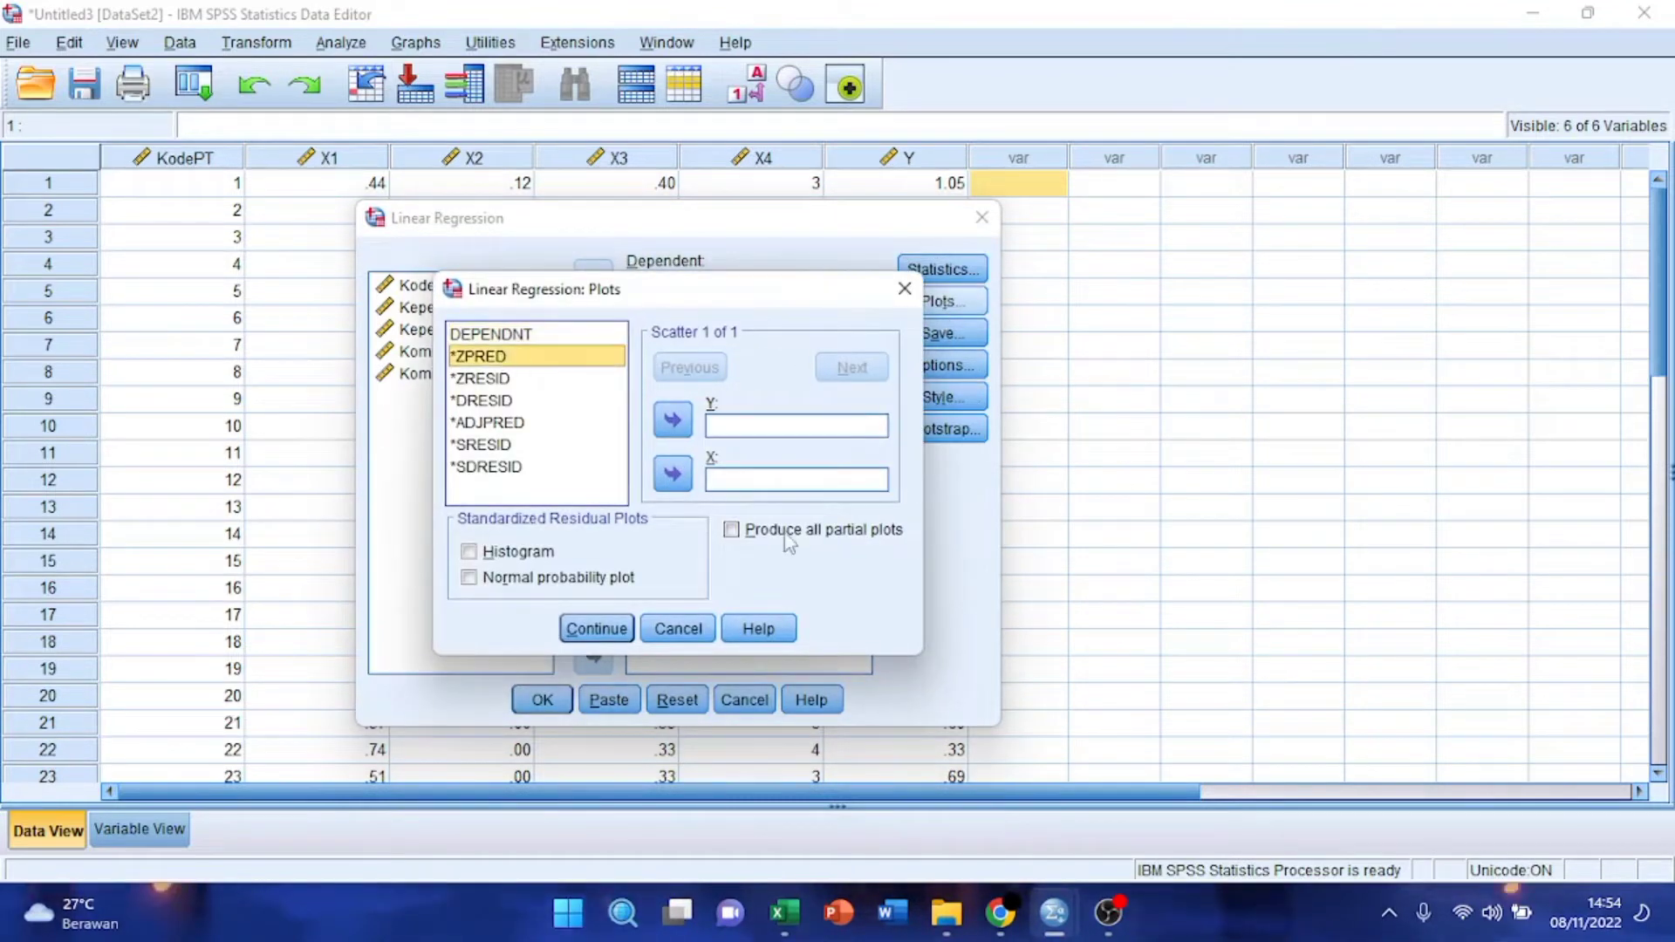
pyautogui.click(672, 474)
pyautogui.click(487, 447)
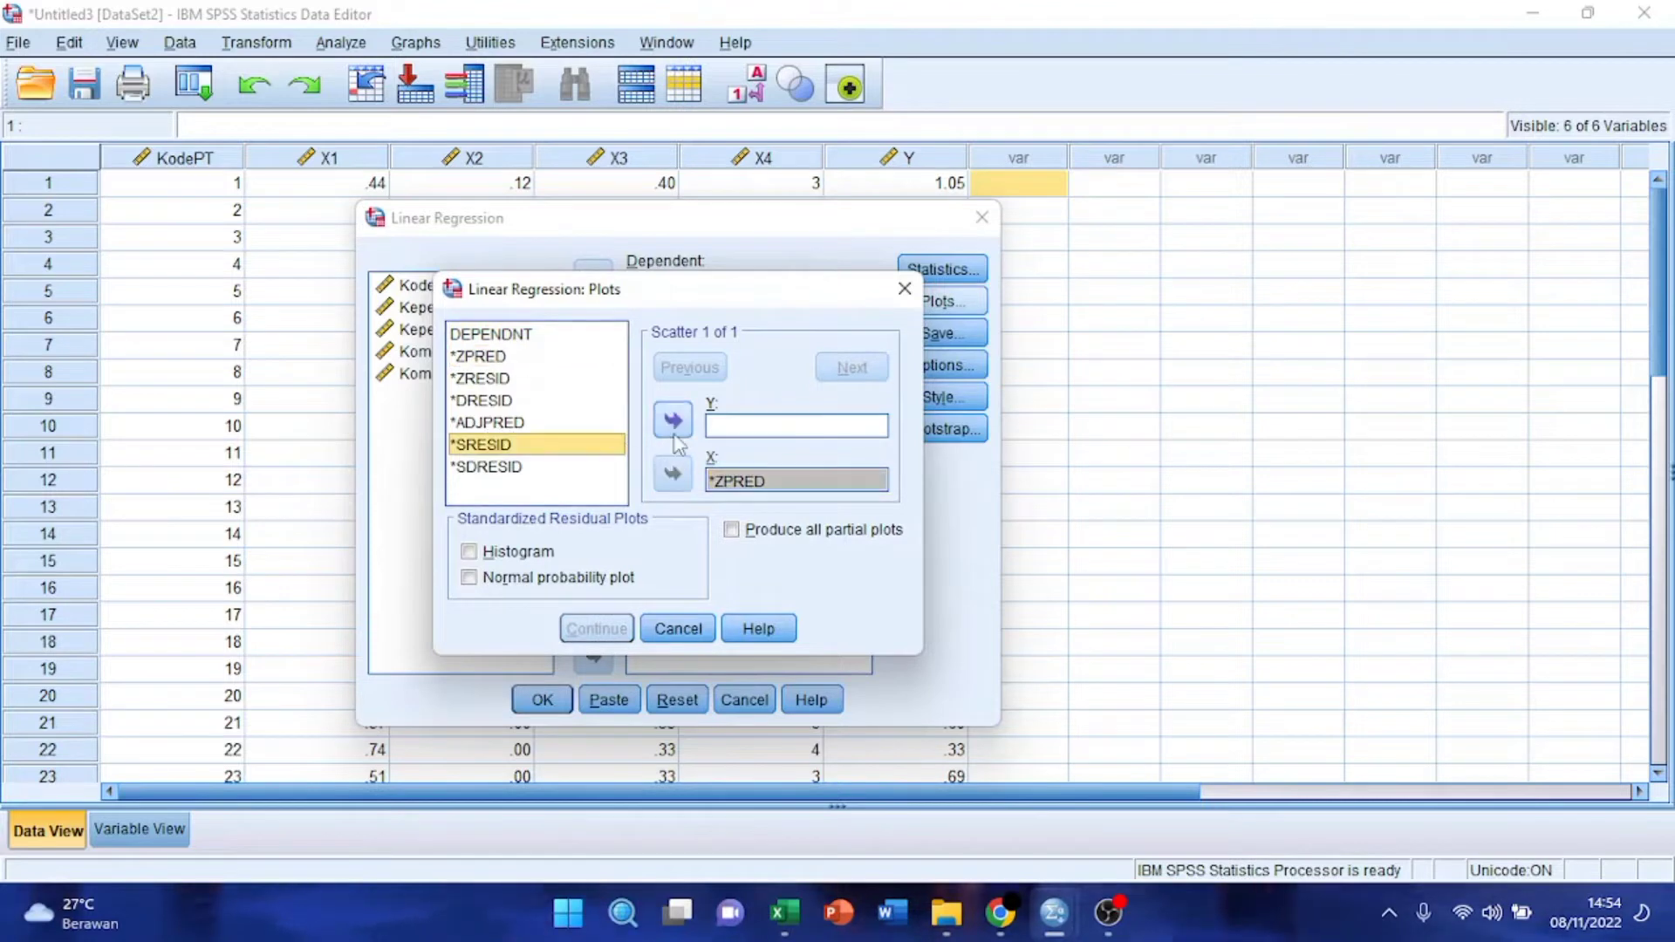
pyautogui.click(673, 426)
pyautogui.click(541, 553)
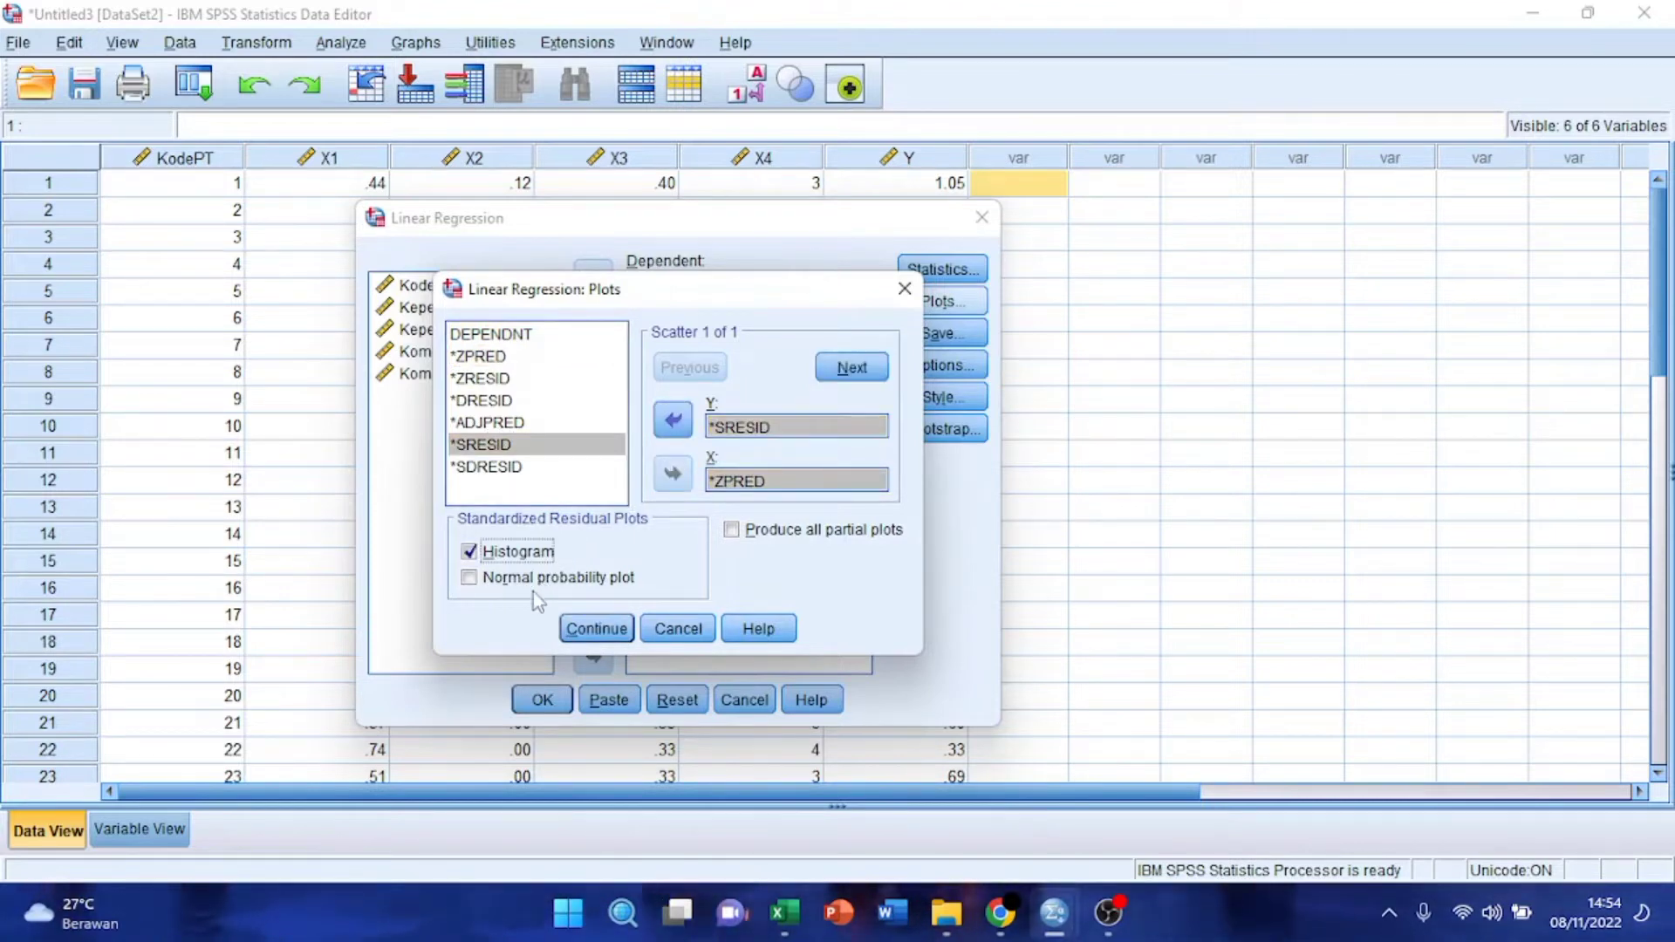
pyautogui.click(536, 578)
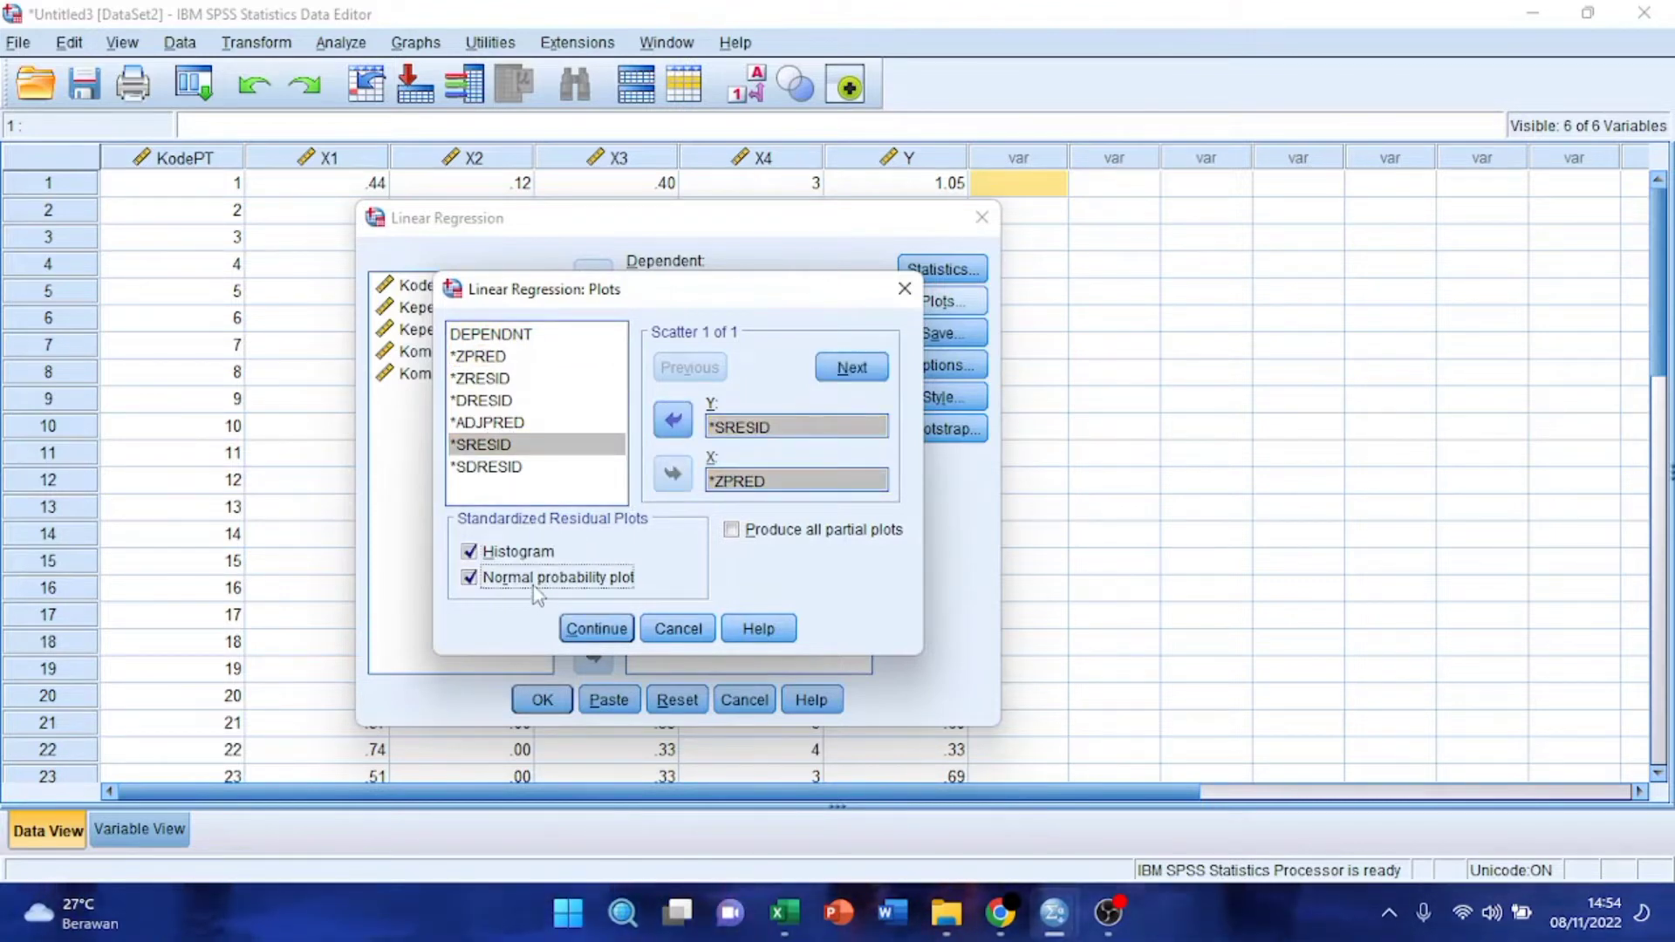
pyautogui.click(598, 629)
# Step: Choose to save the unstandardized residuals as a variable, run the regression and return to the data
pyautogui.click(947, 344)
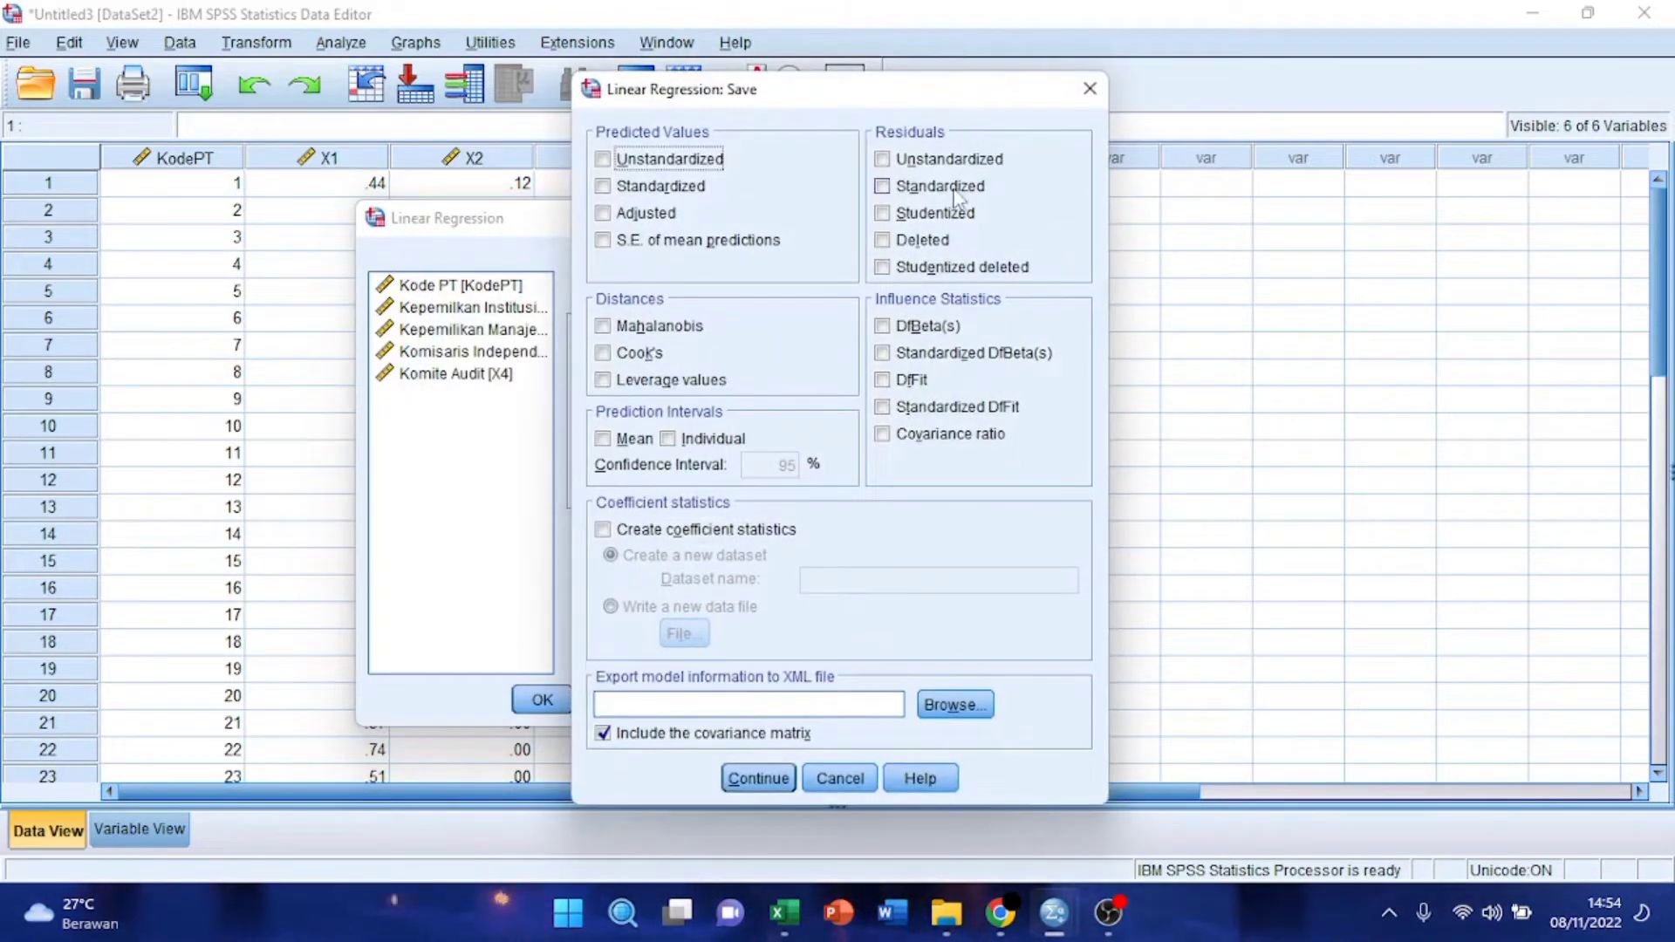
pyautogui.click(946, 161)
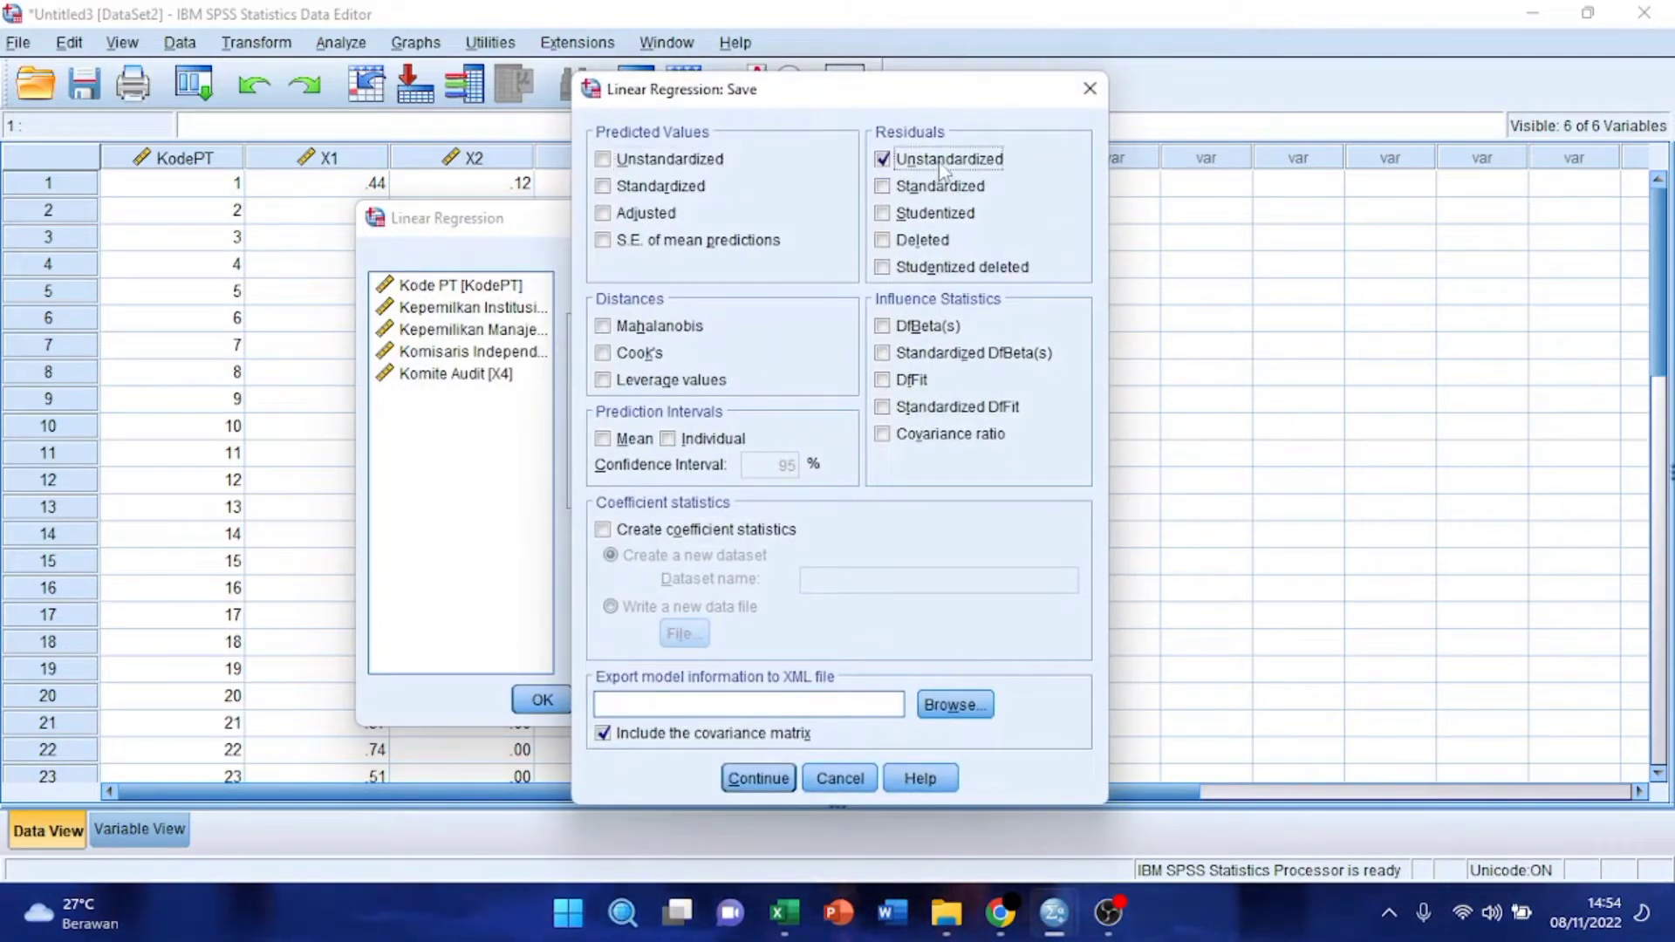
pyautogui.click(758, 778)
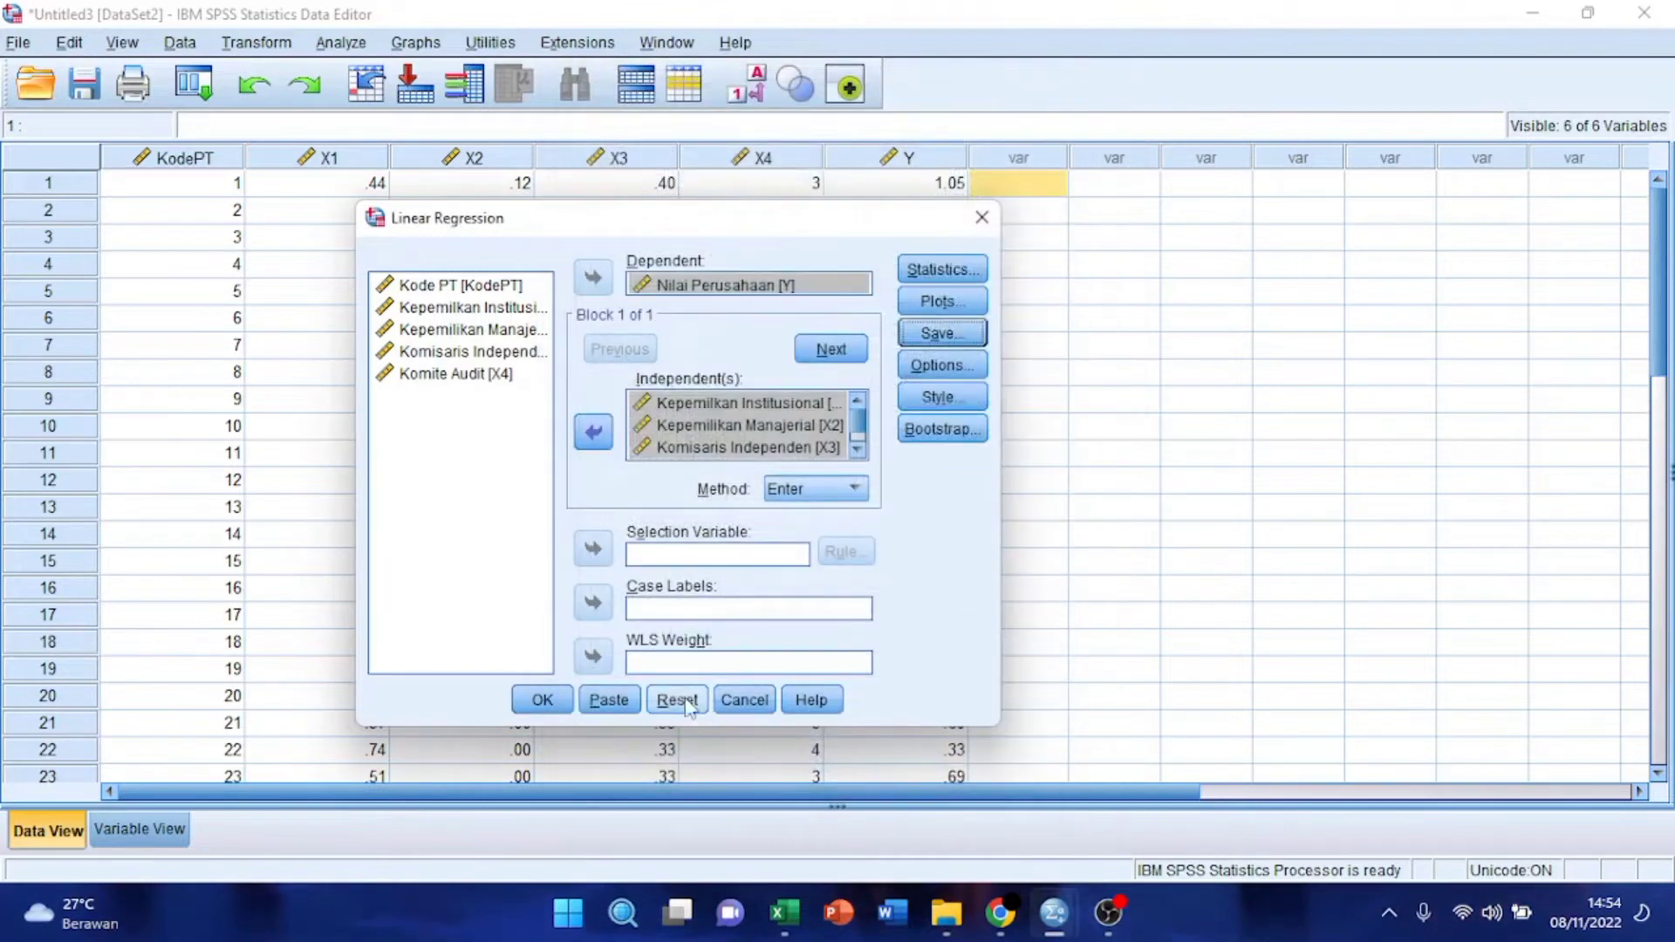
pyautogui.click(542, 700)
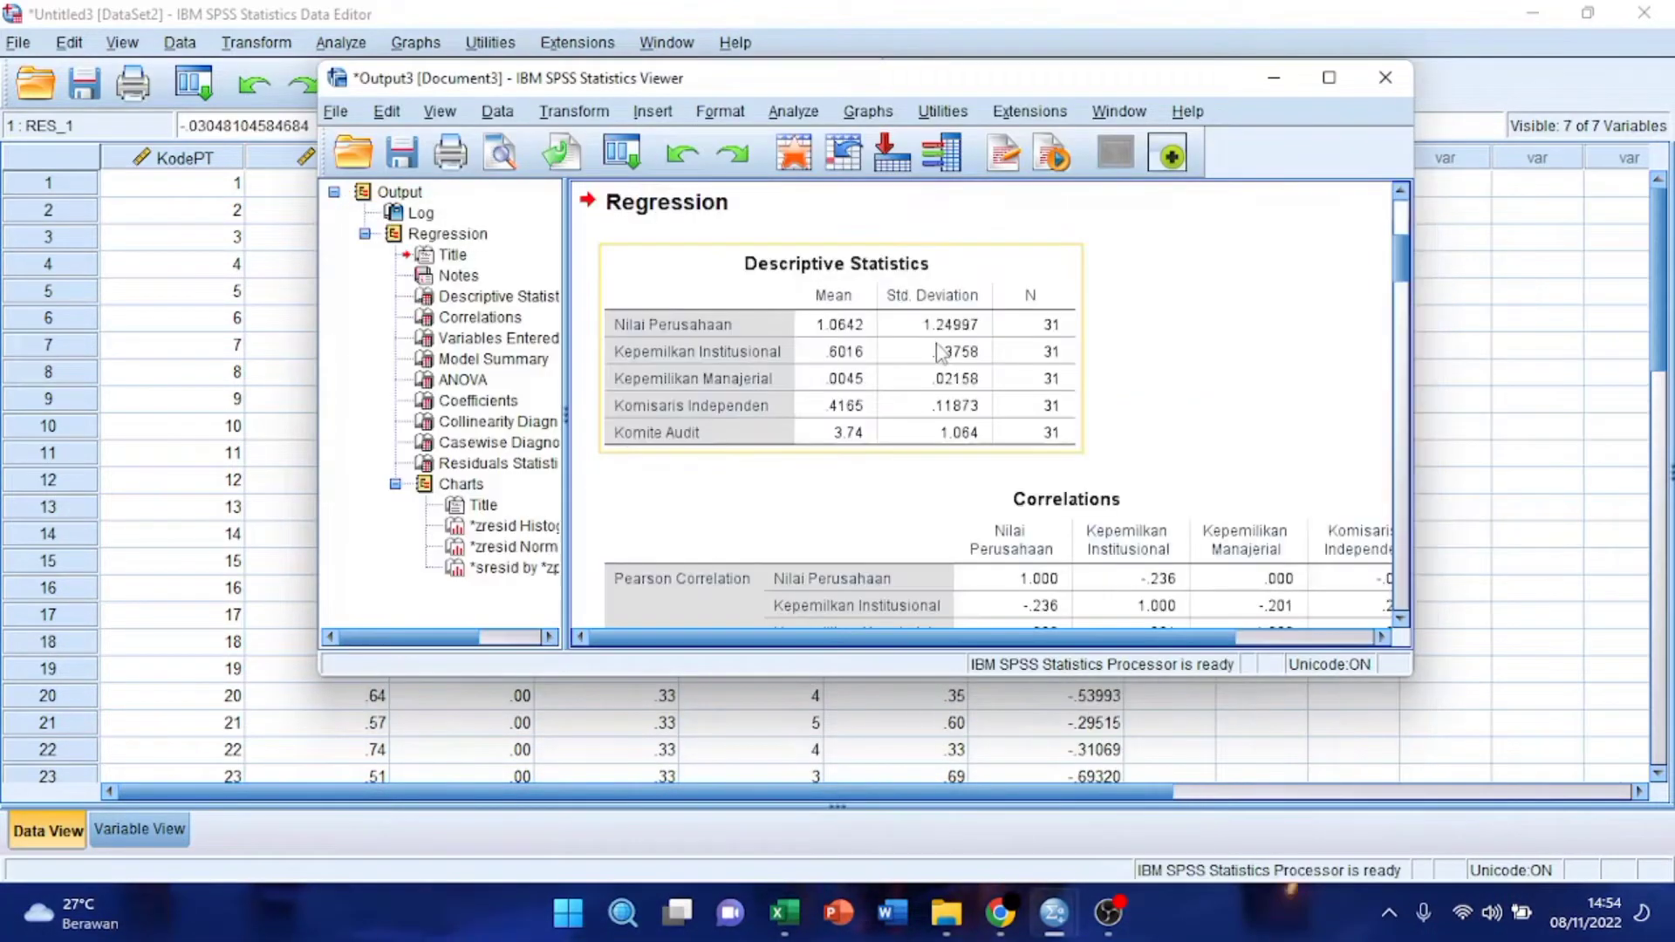
pyautogui.click(1278, 79)
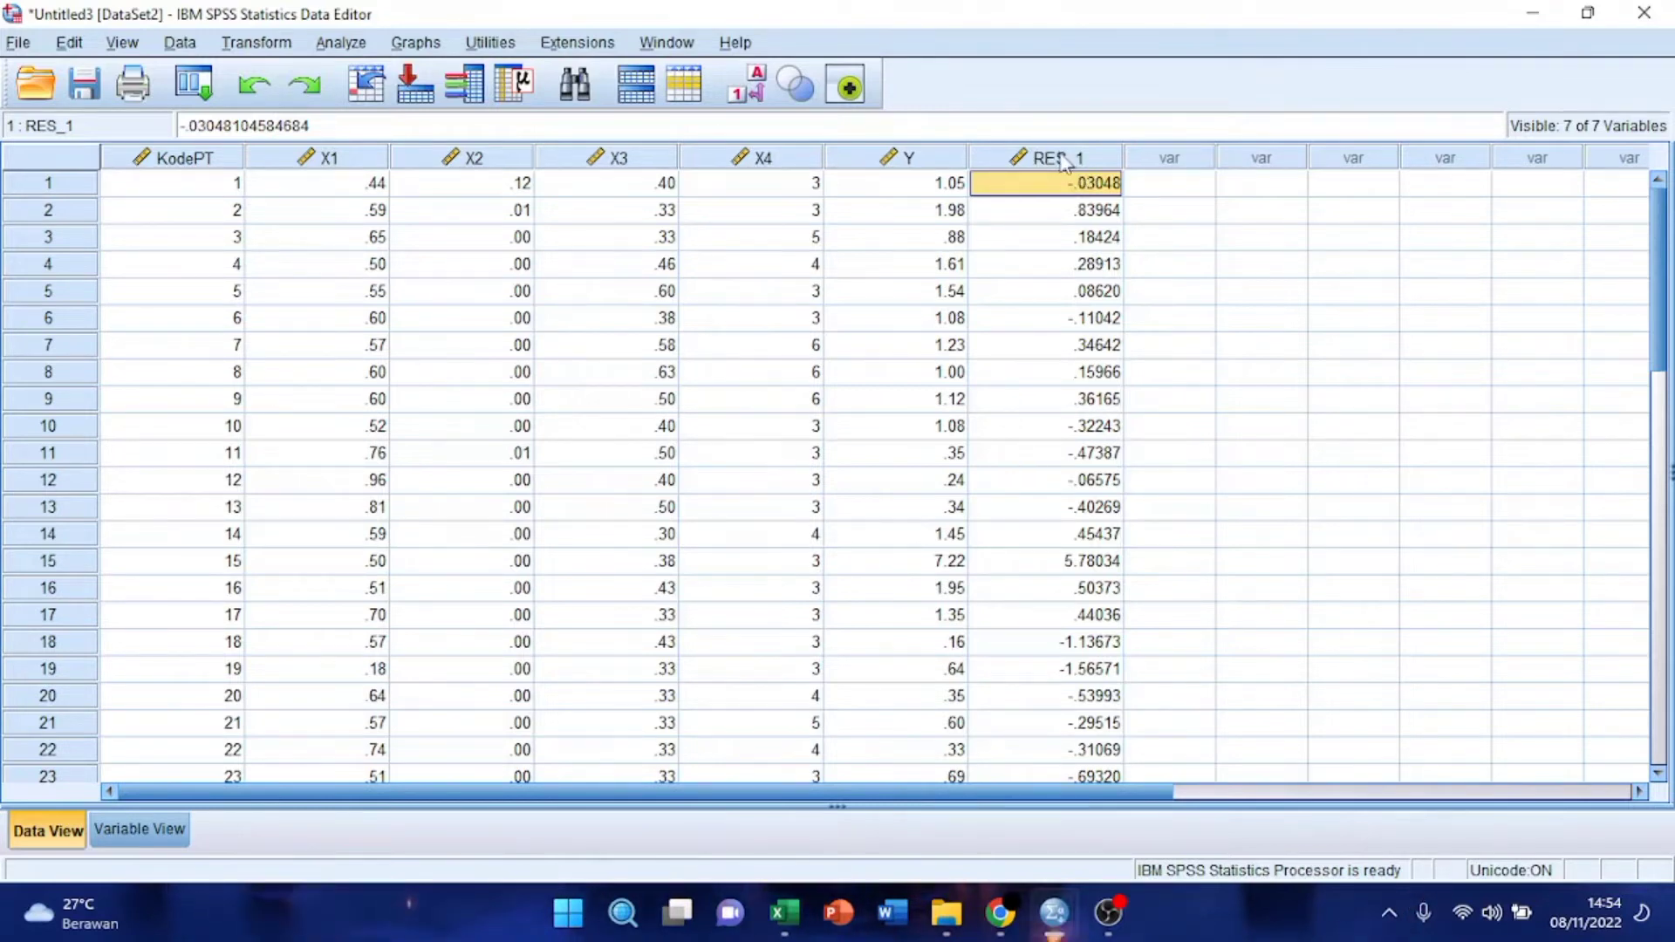
# Step: Run a one-sample Kolmogorov-Smirnov normality test on the unstandardized residual, review its significance and return to the data
pyautogui.click(348, 43)
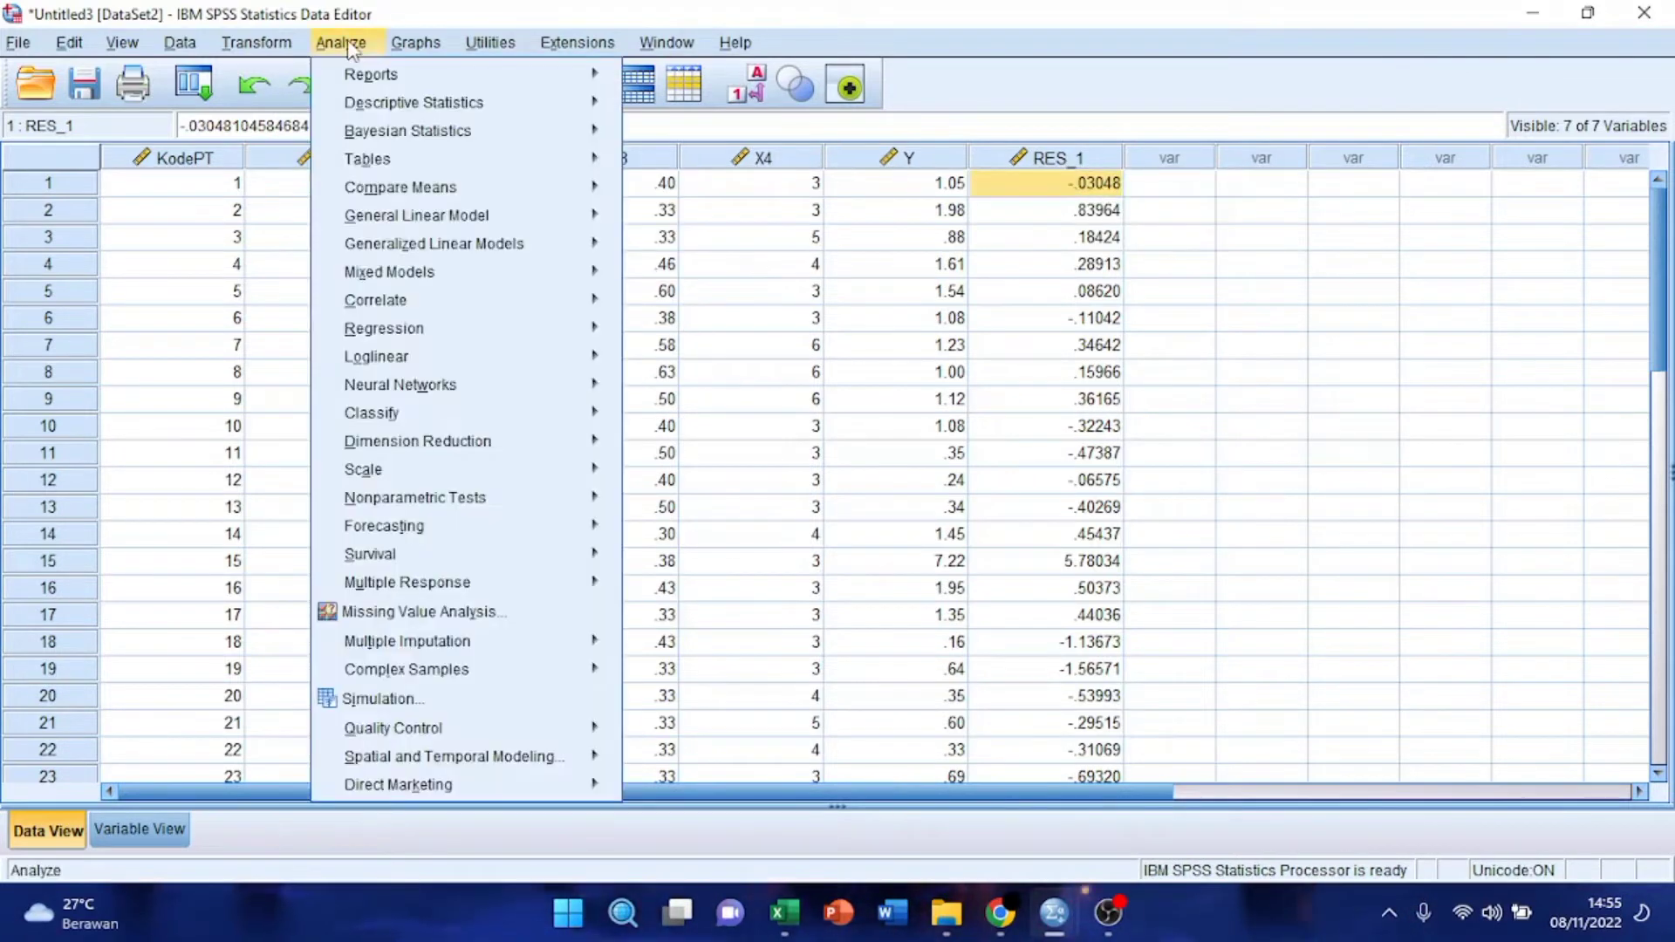
pyautogui.moveTo(488, 501)
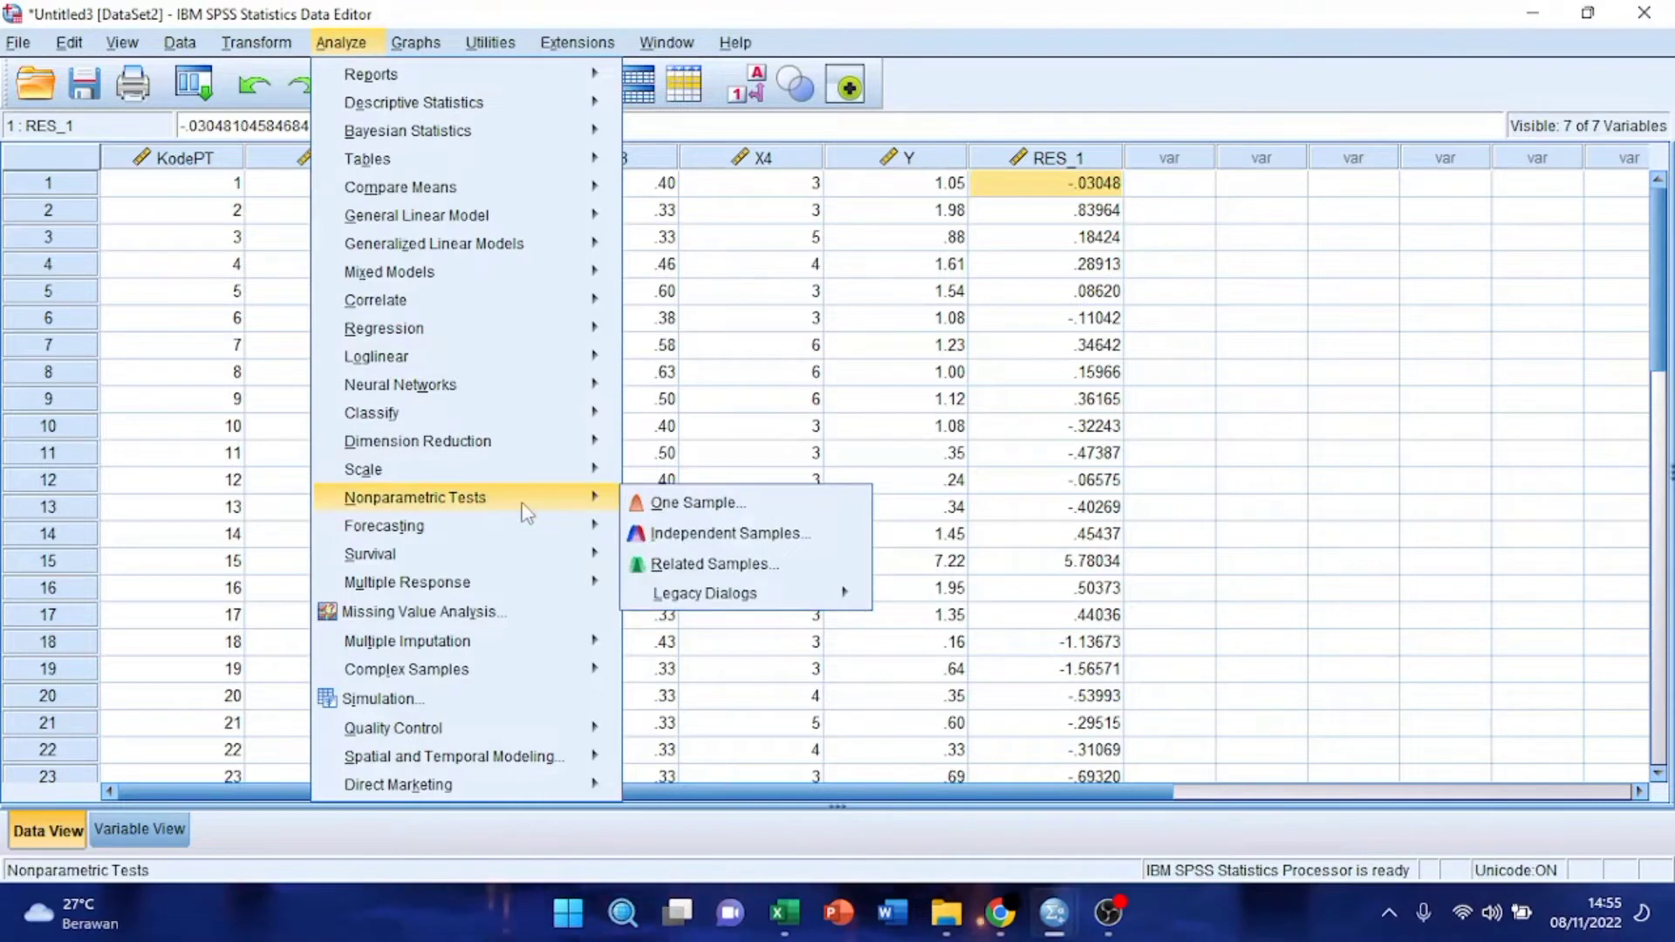
pyautogui.moveTo(751, 593)
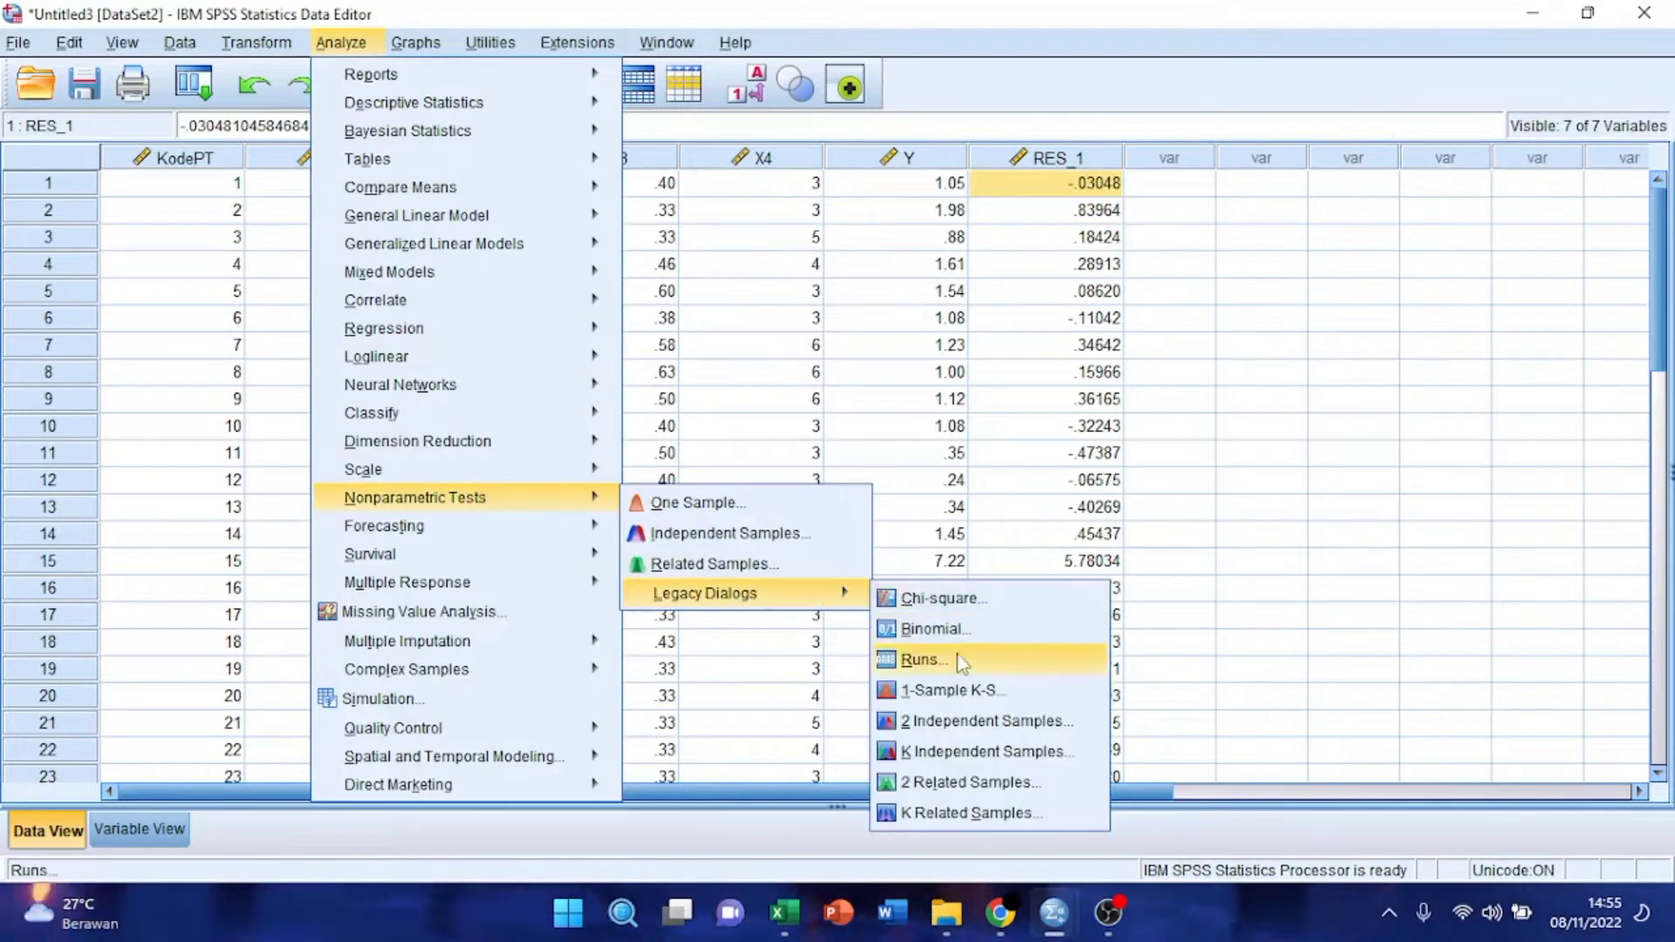
pyautogui.click(975, 691)
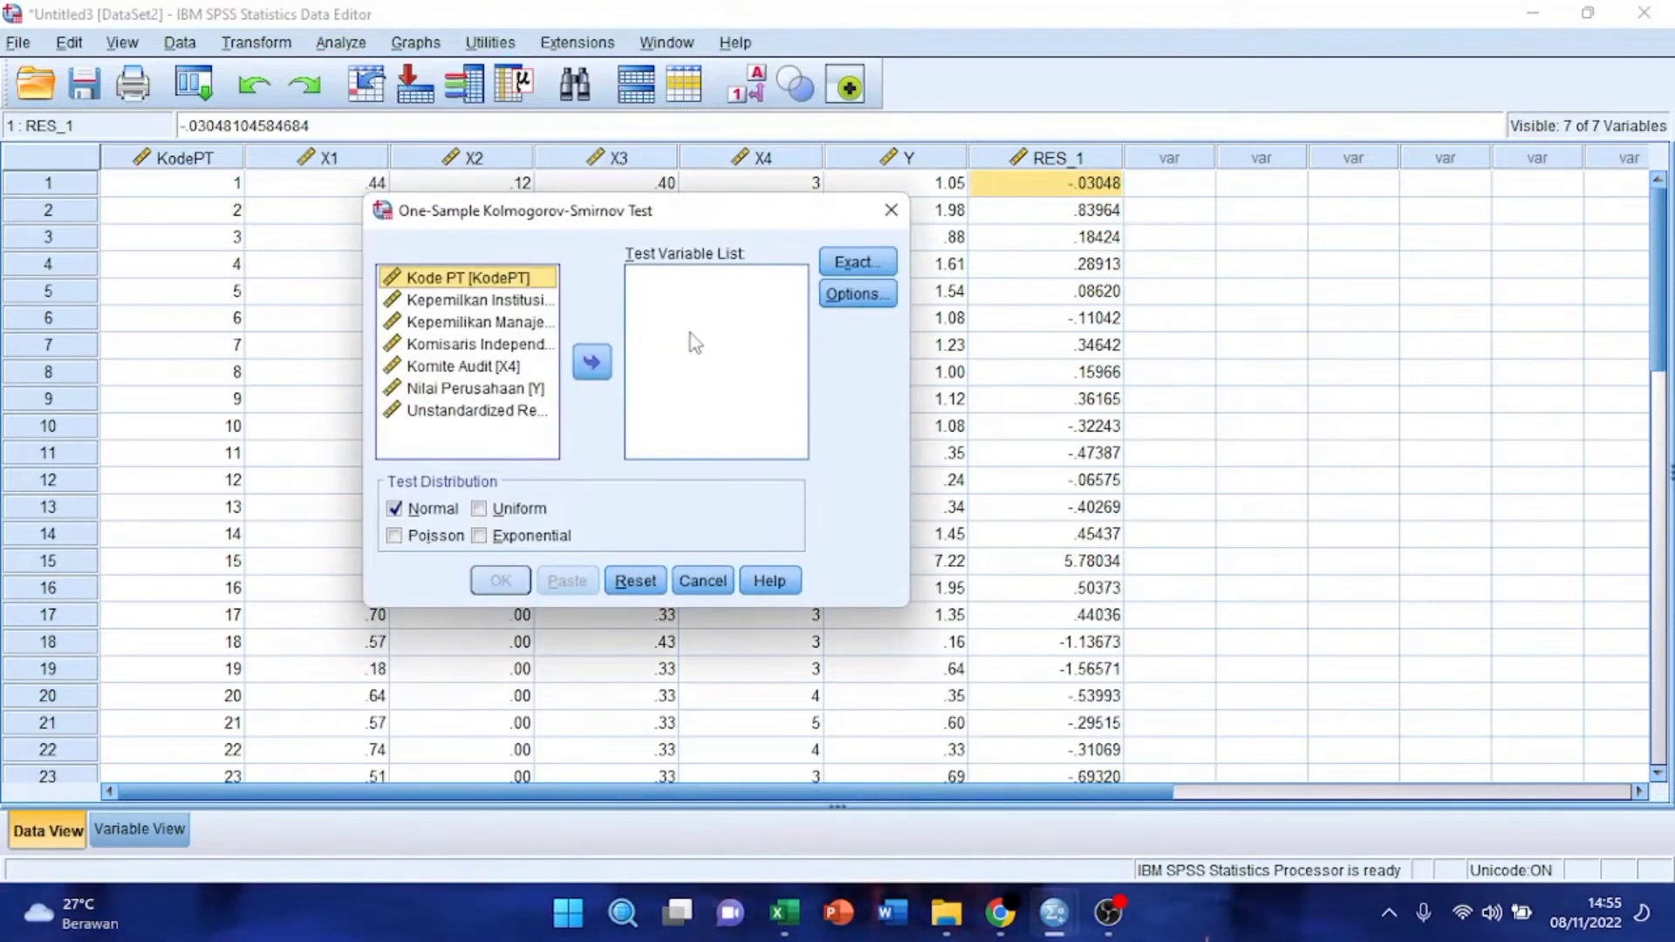
pyautogui.click(520, 413)
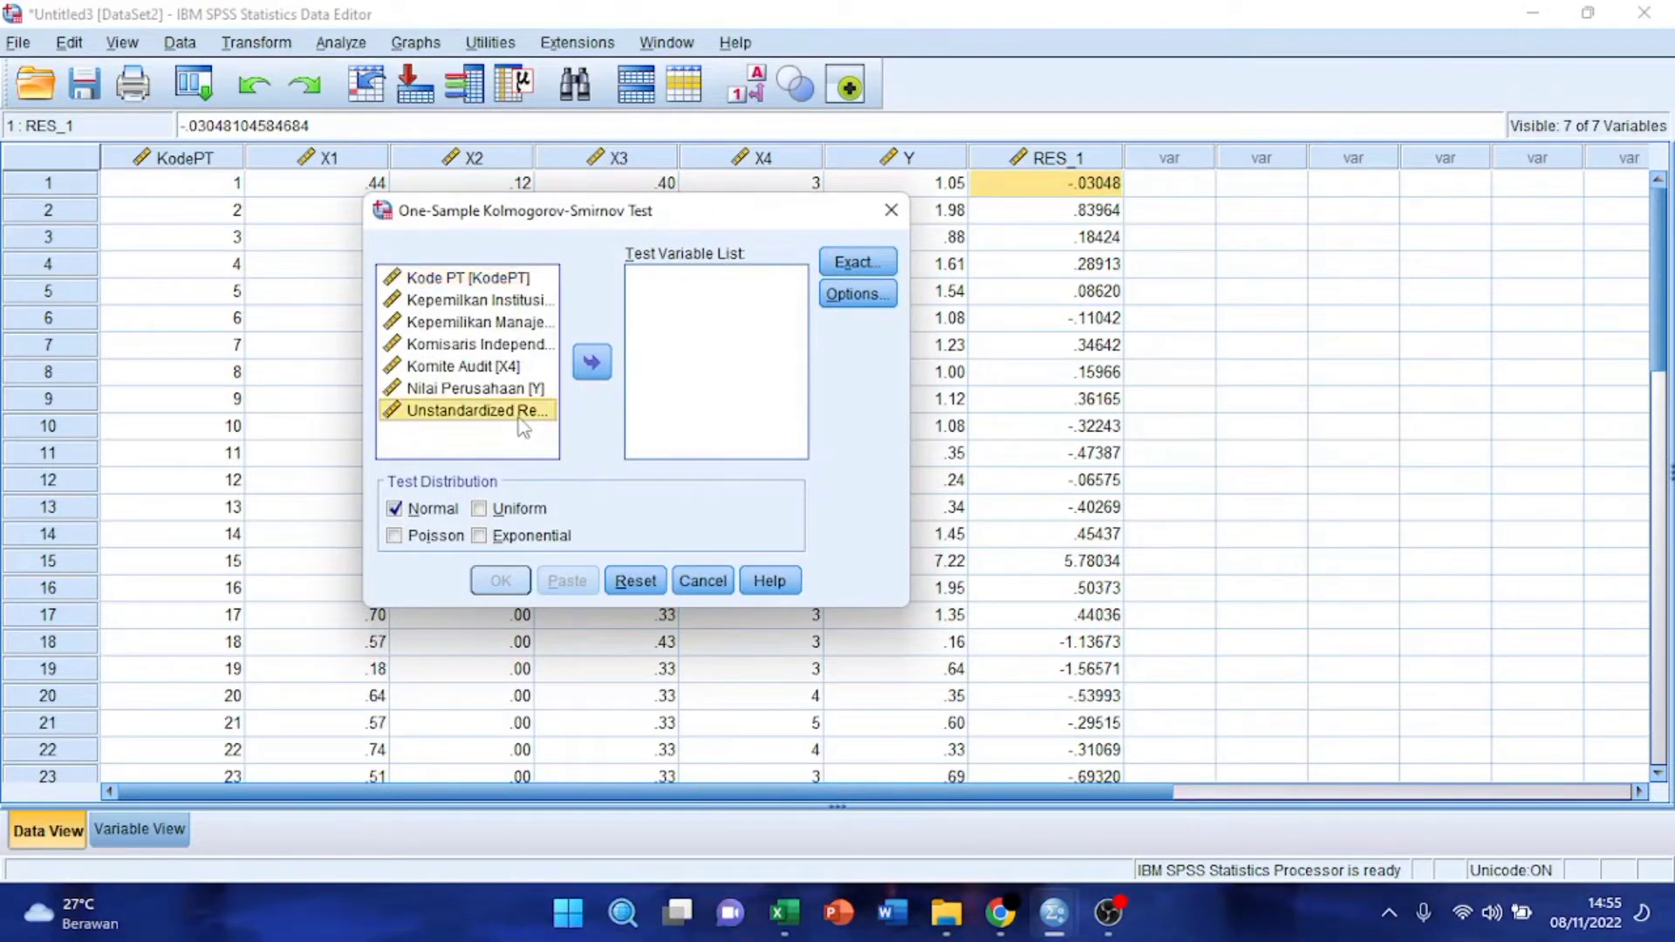
pyautogui.click(592, 363)
pyautogui.click(500, 581)
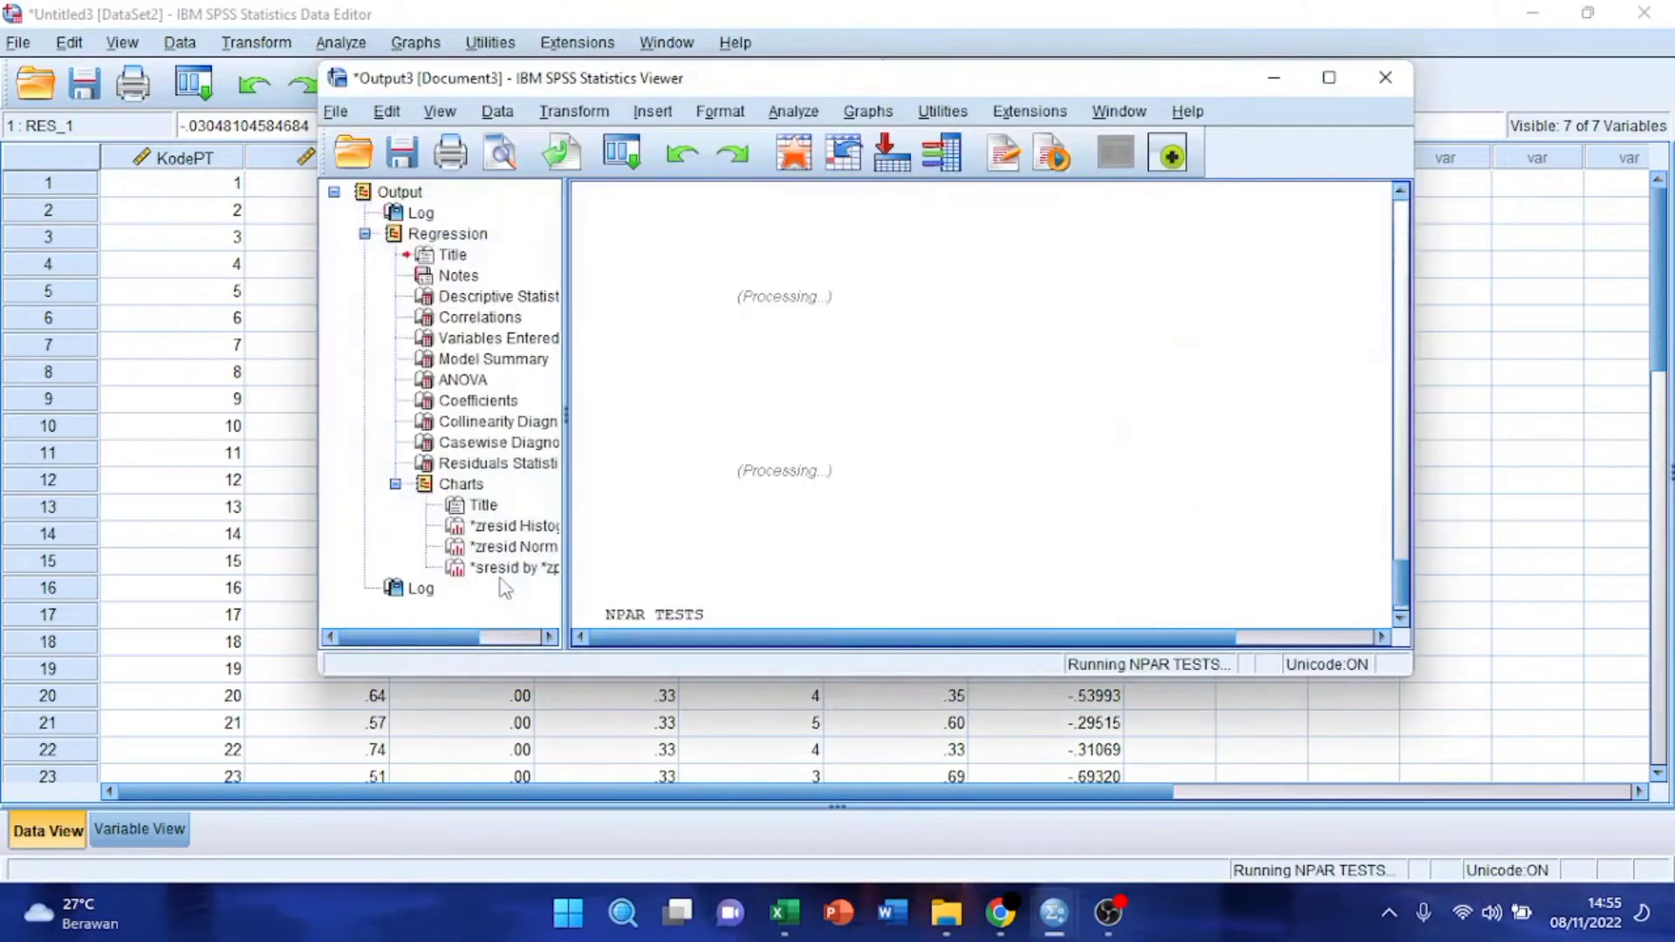
pyautogui.scroll(-2, 892, 417)
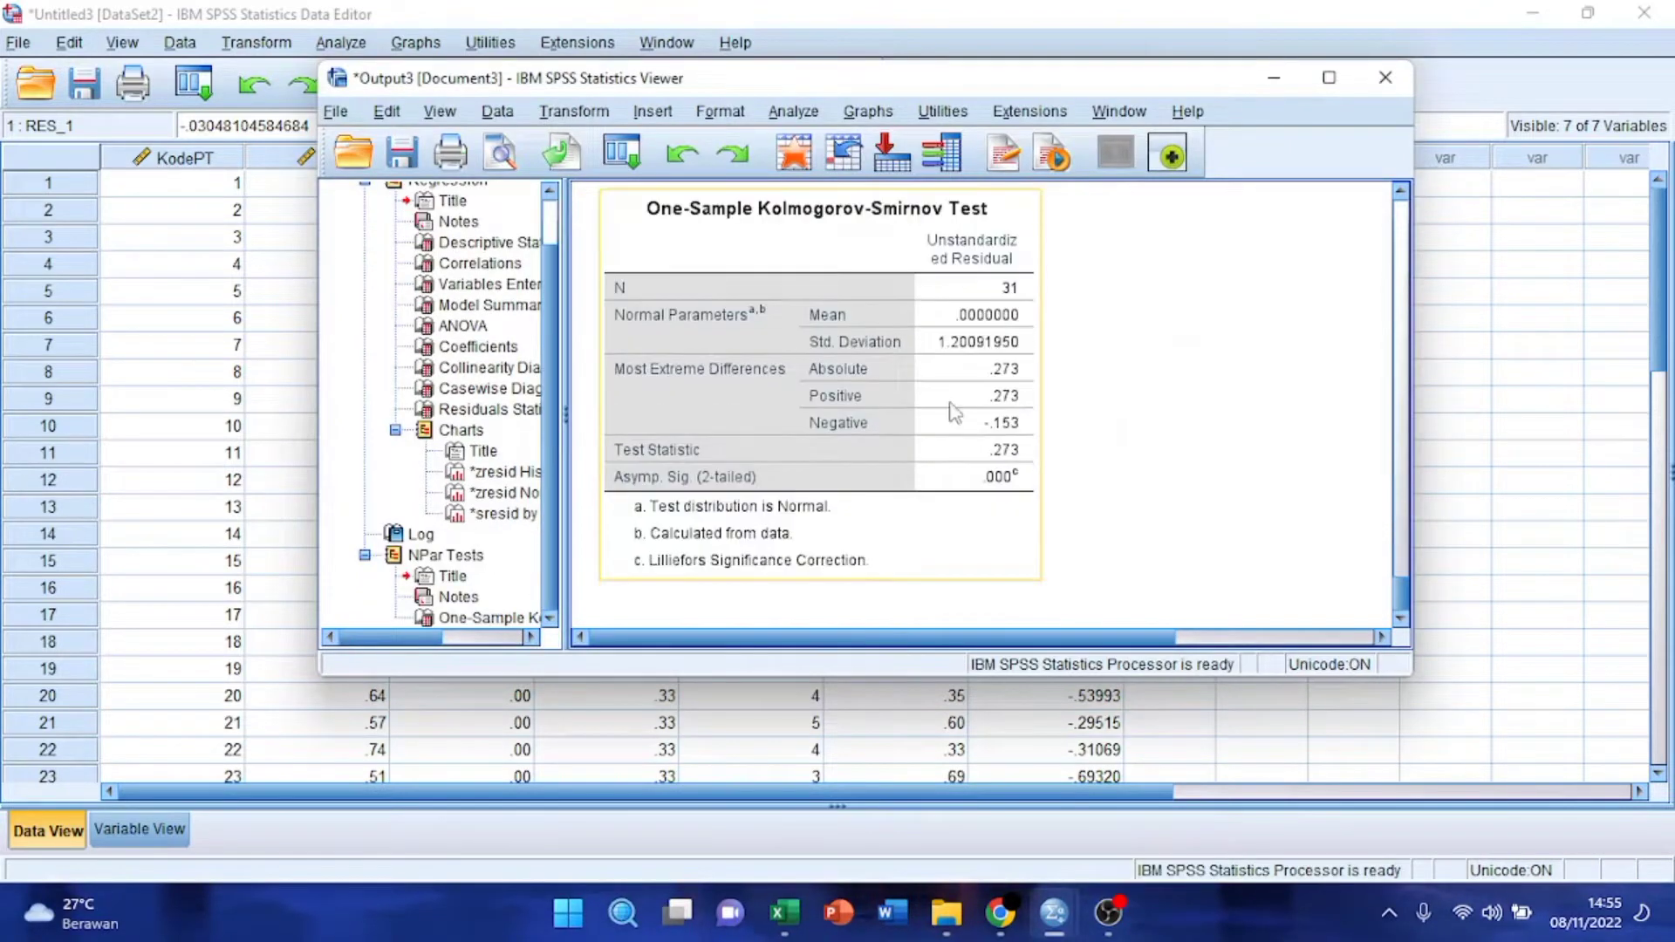
pyautogui.click(1003, 495)
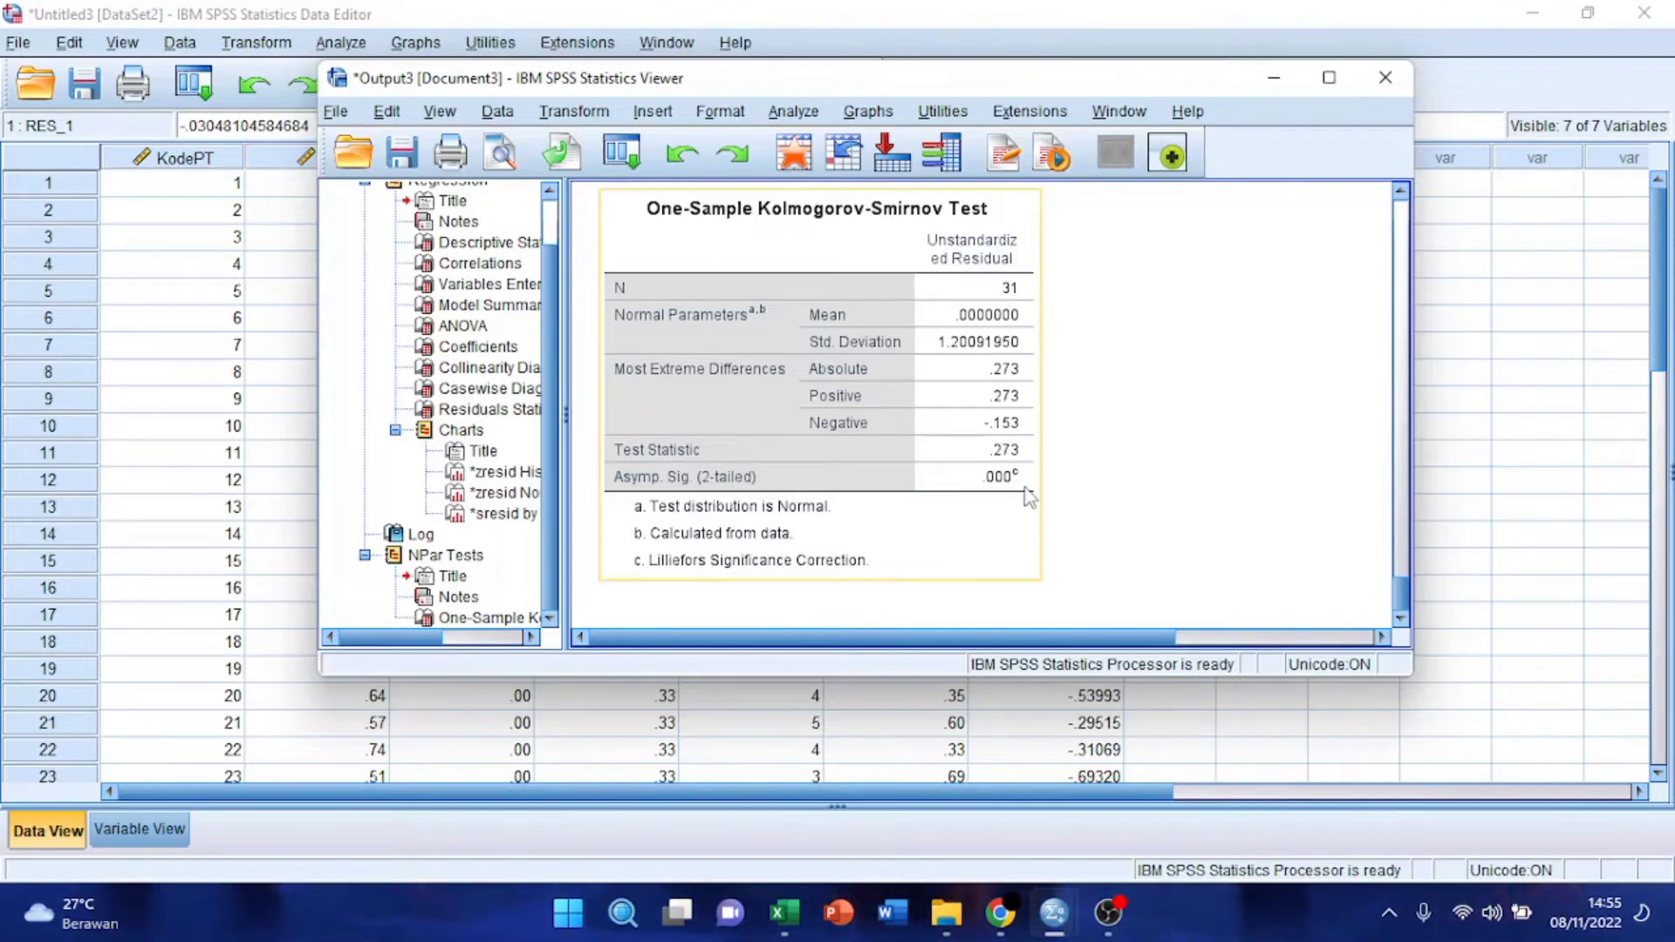
pyautogui.click(1110, 454)
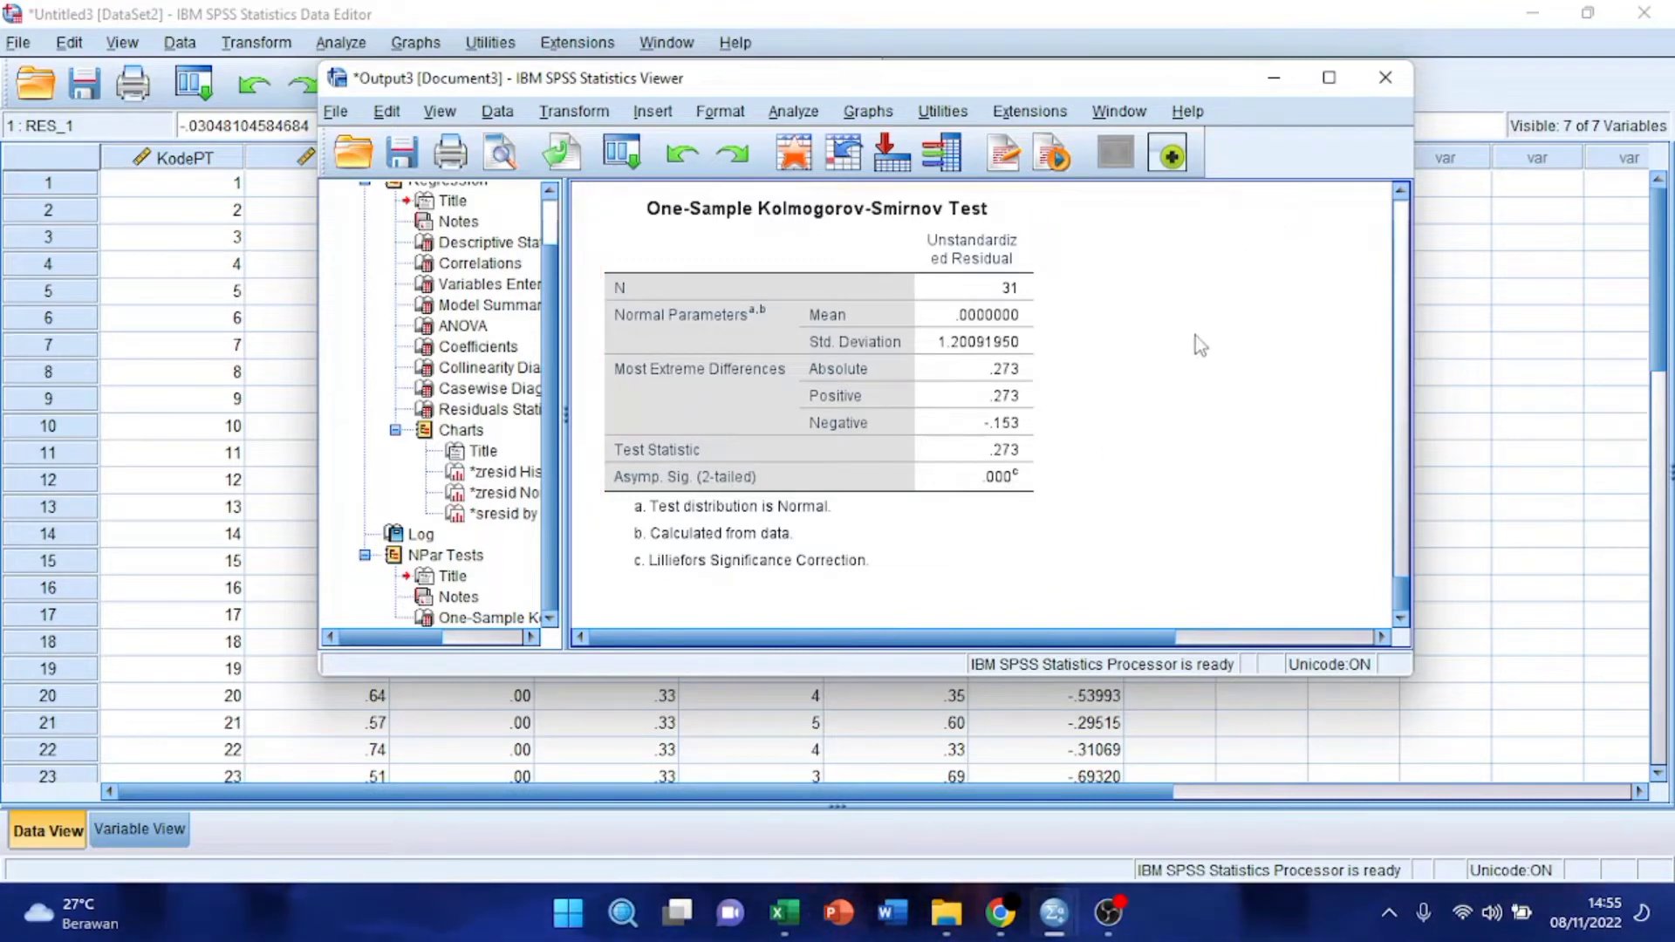
pyautogui.click(1274, 78)
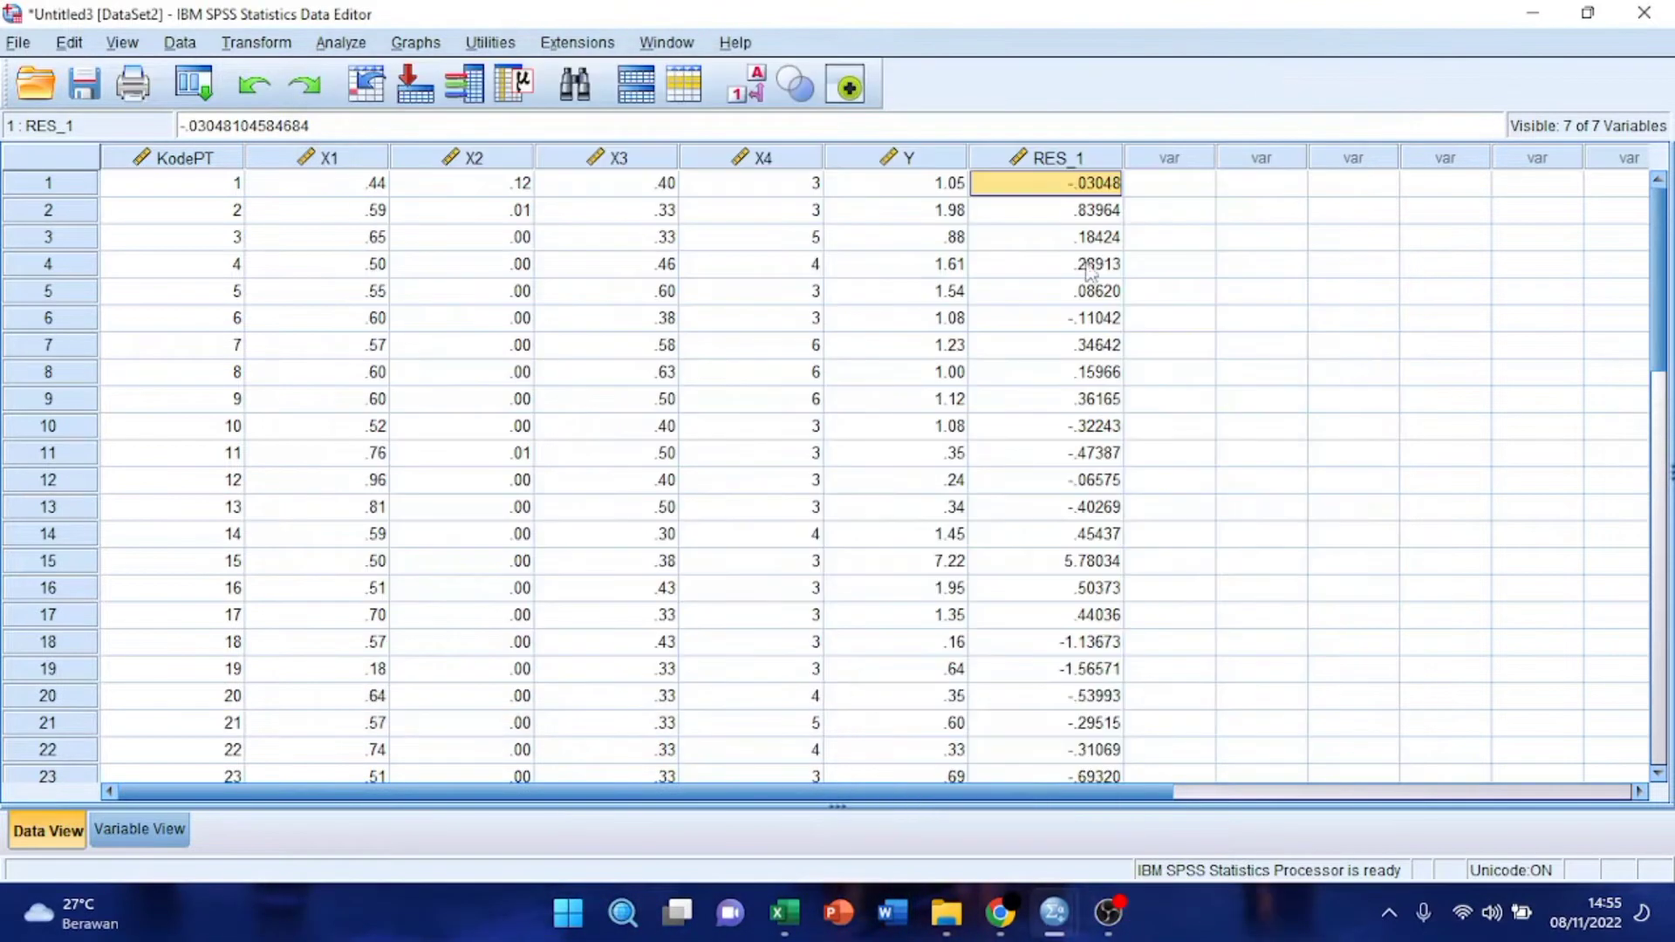
# Step: Compute a new variable SQRT_X1 with the expression SQRT(X1) and return to the data
pyautogui.click(258, 43)
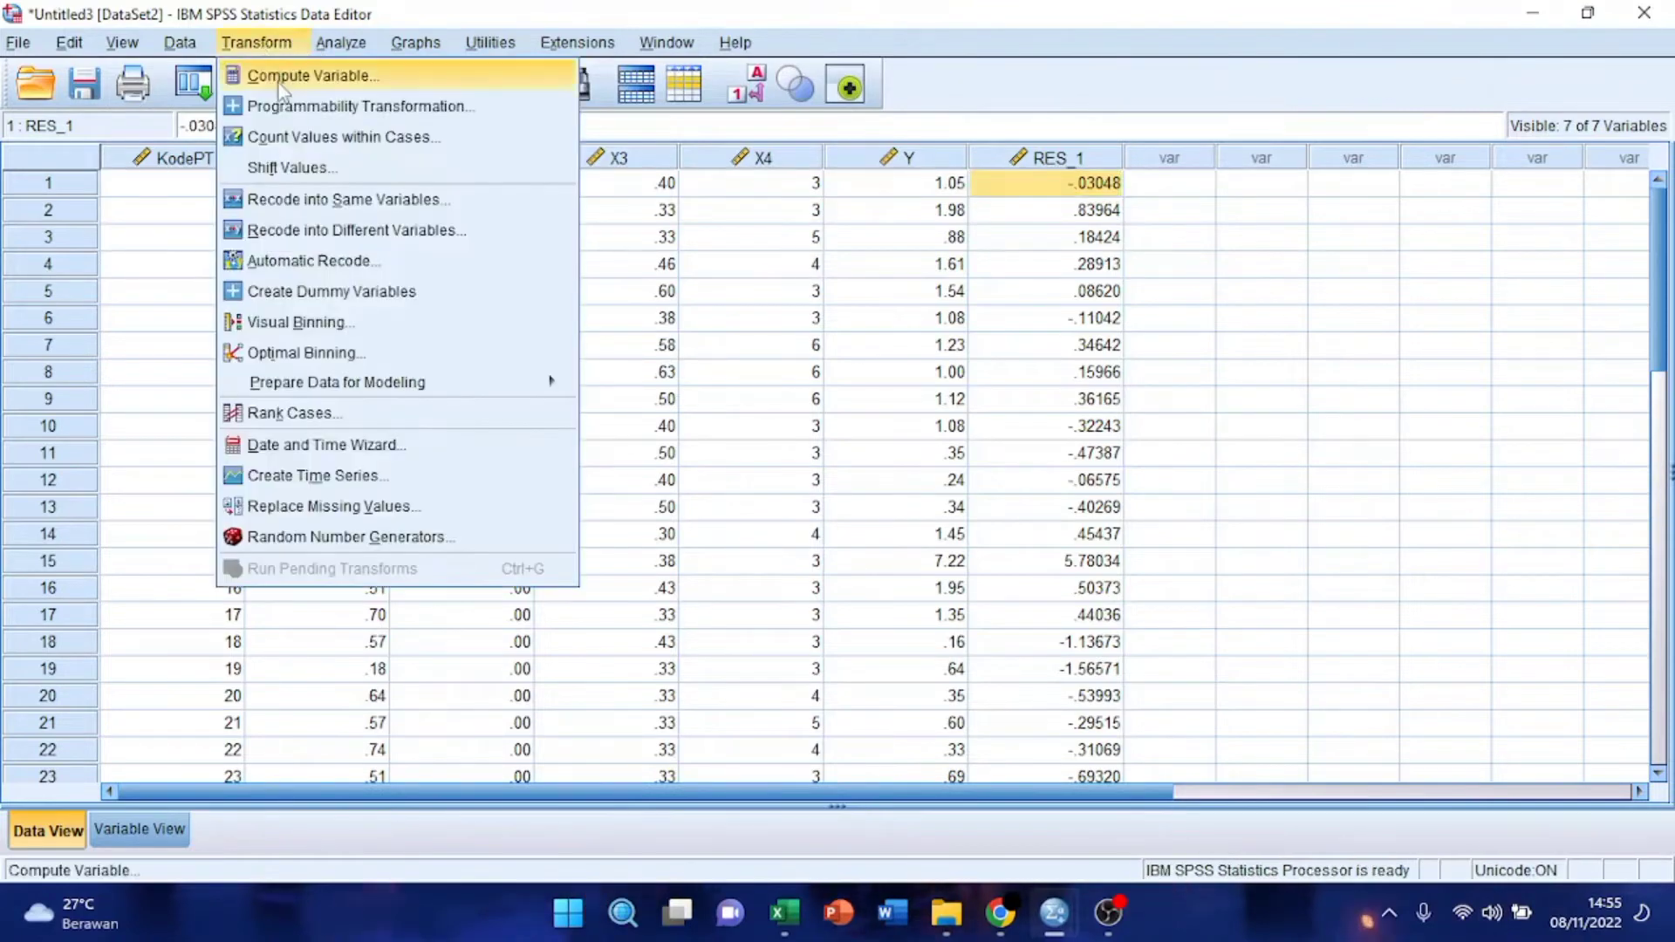
pyautogui.click(280, 76)
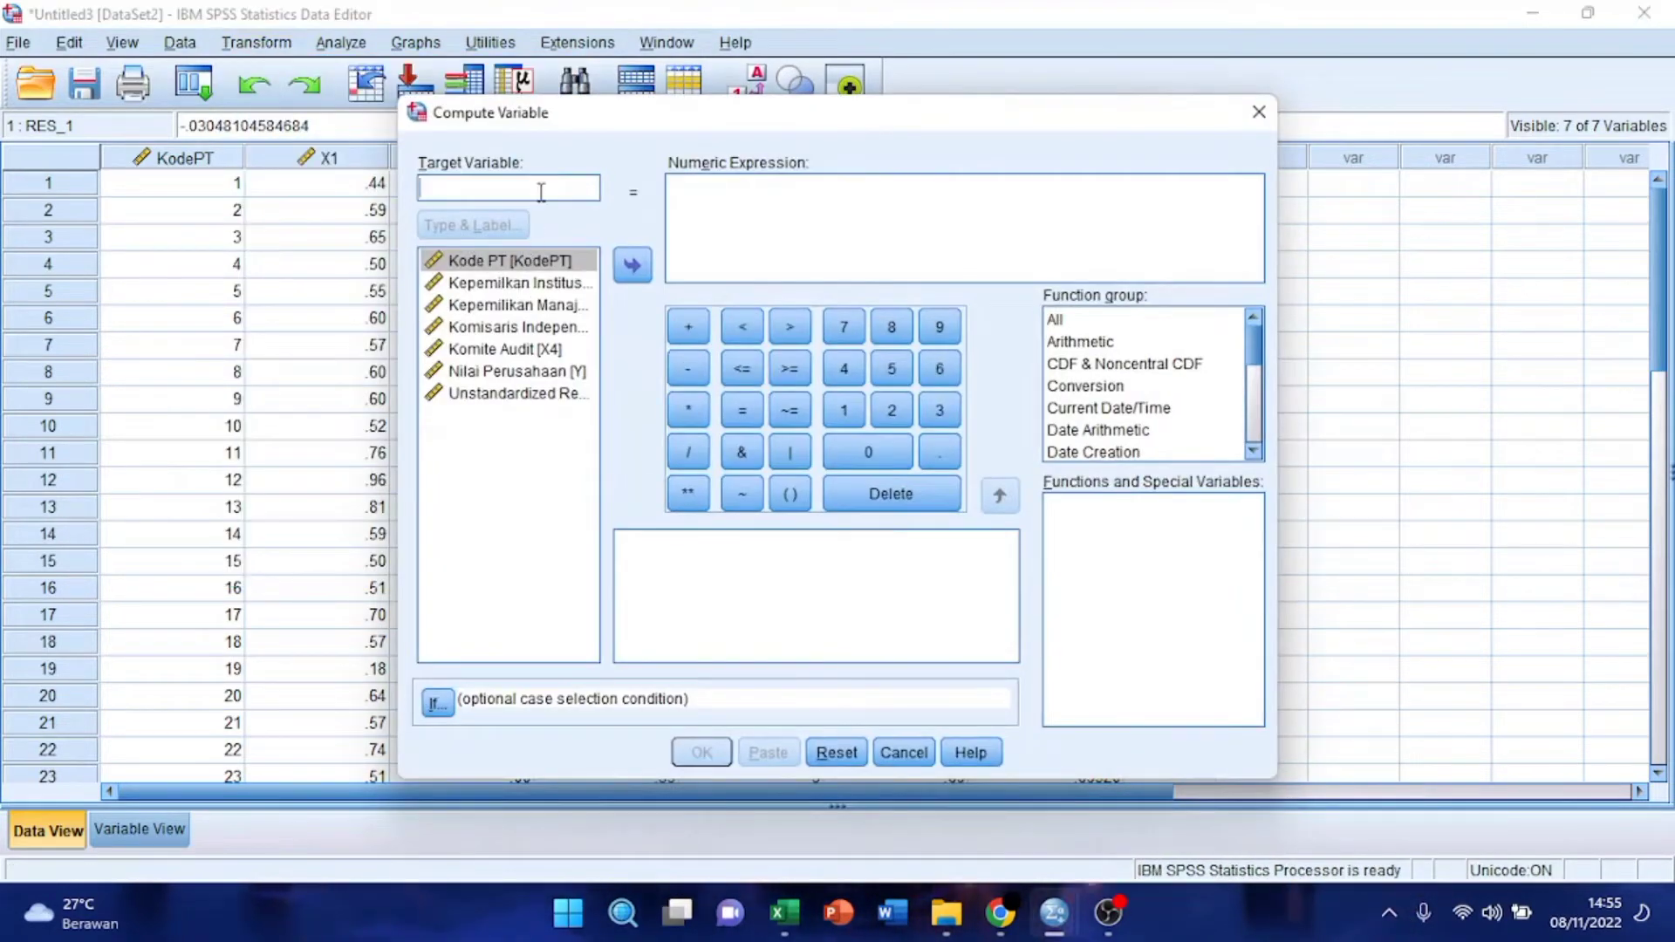
pyautogui.write('SQ')
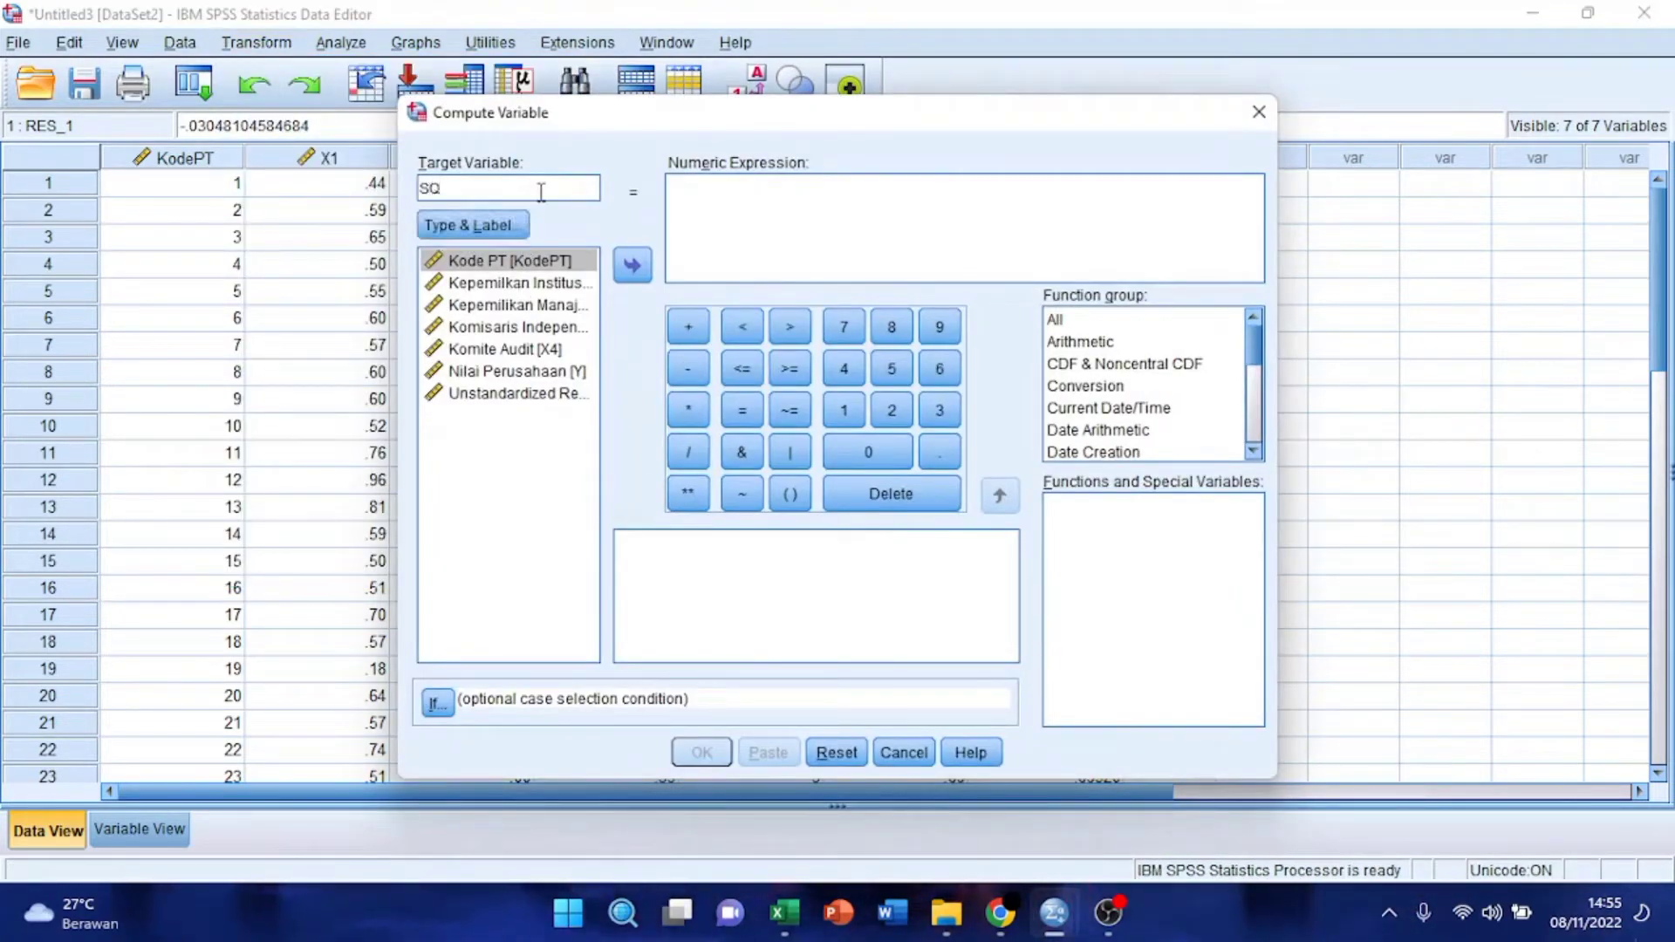
pyautogui.write('RT_')
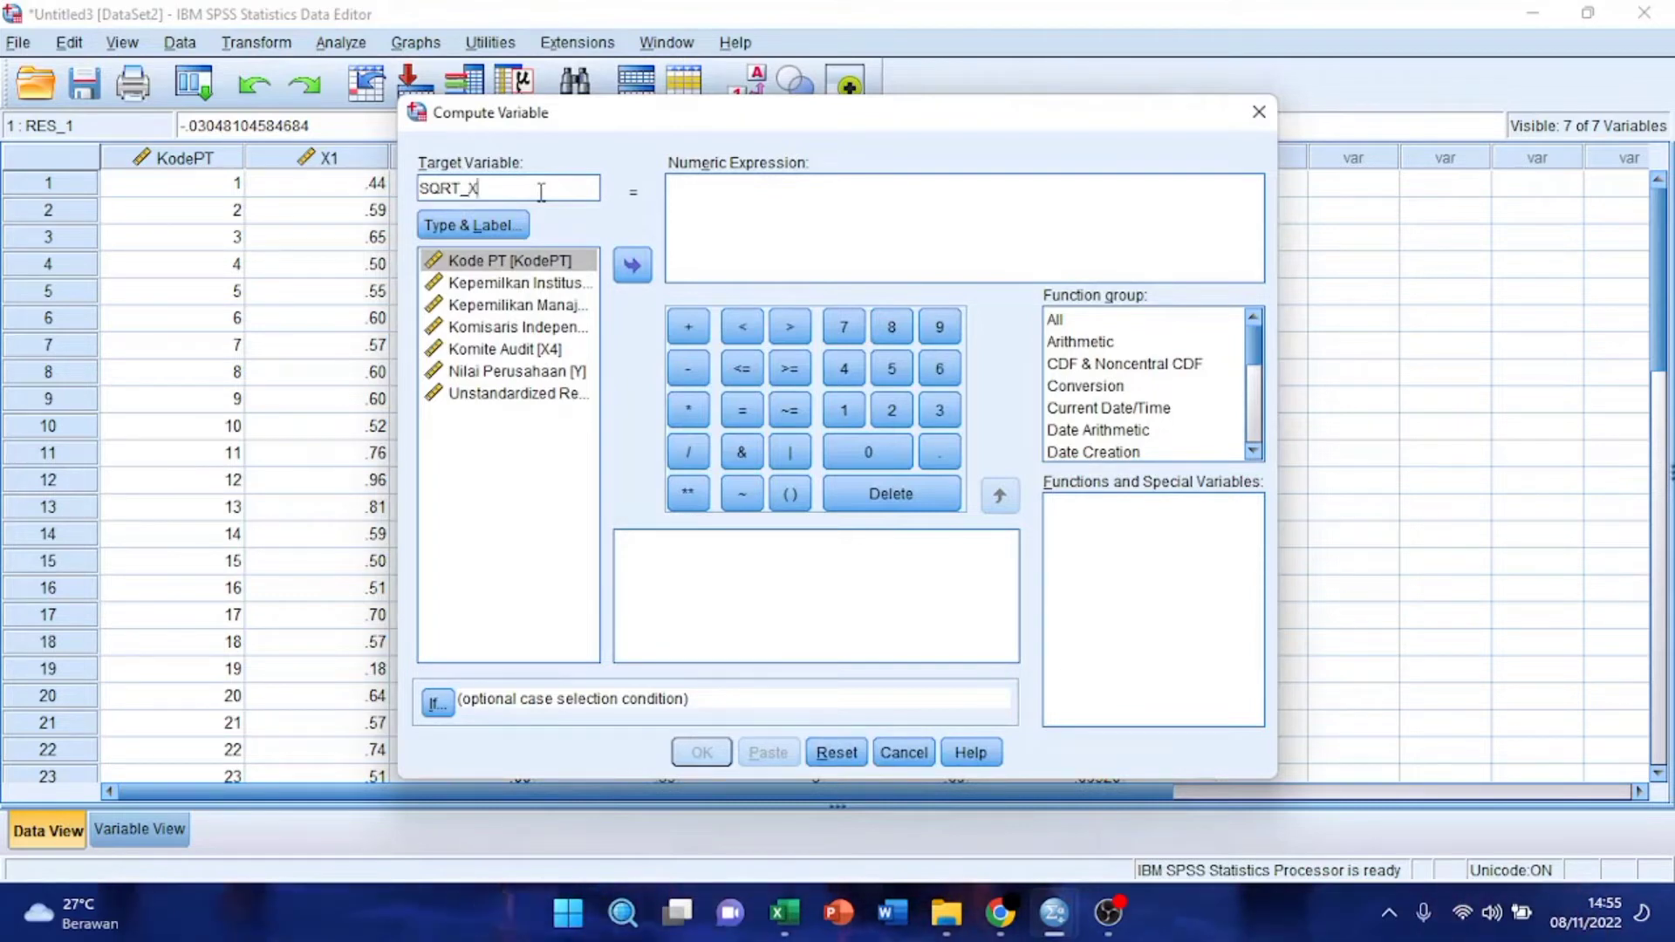
pyautogui.write('X1')
pyautogui.click(733, 207)
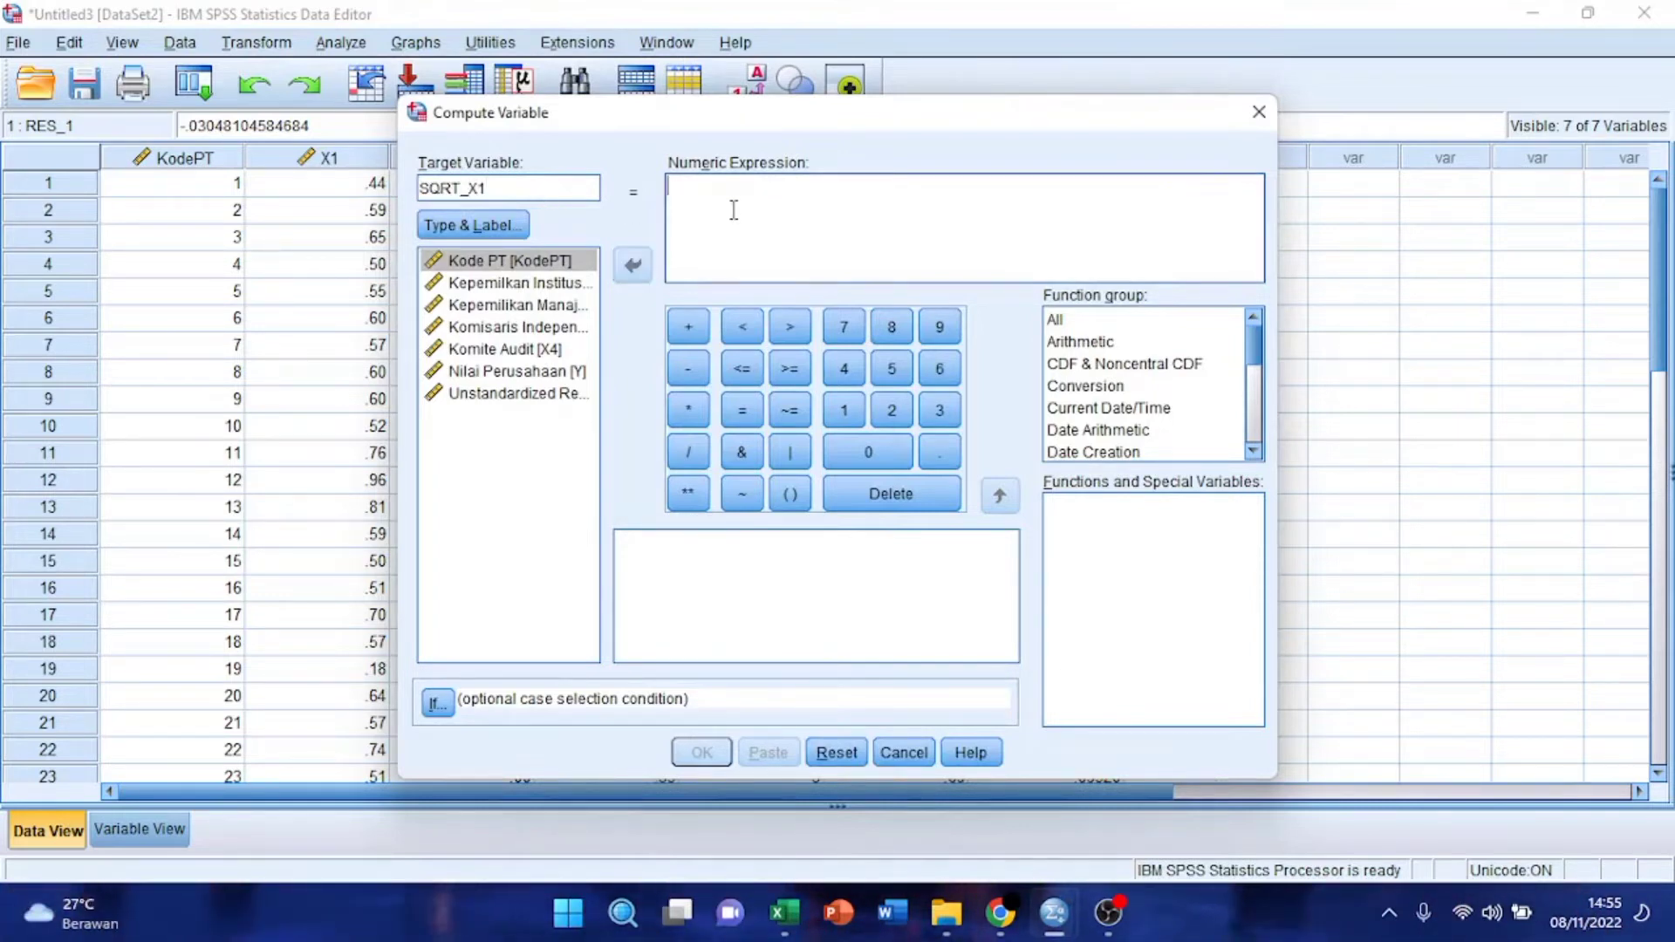
pyautogui.write('SQRT(')
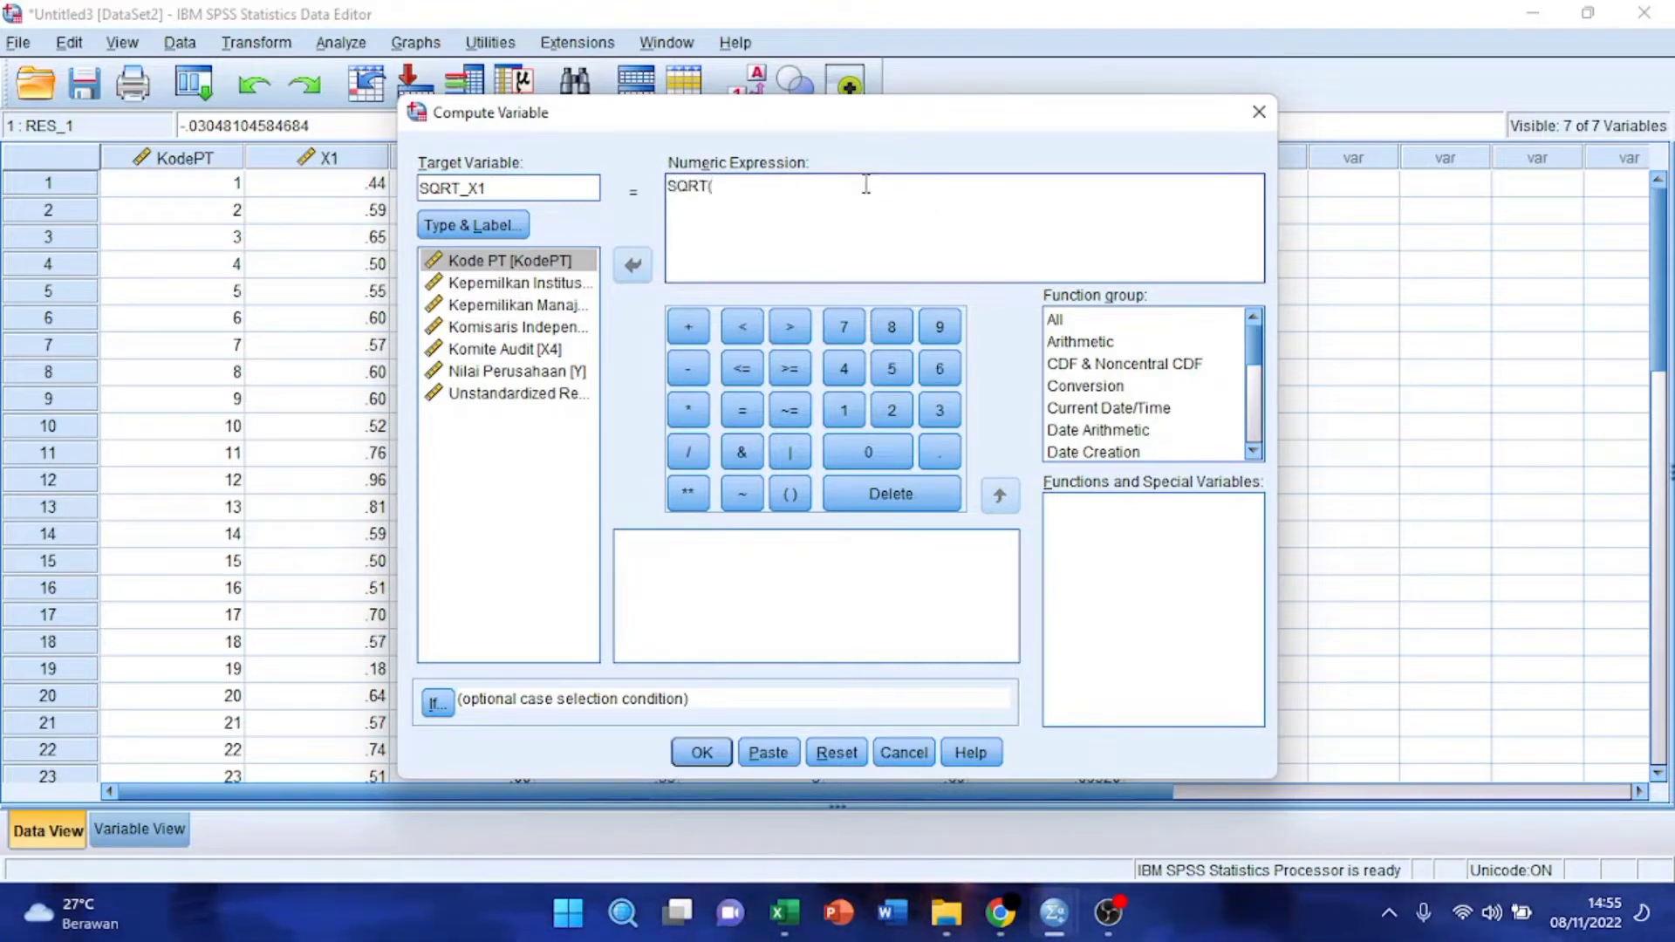
pyautogui.click(559, 293)
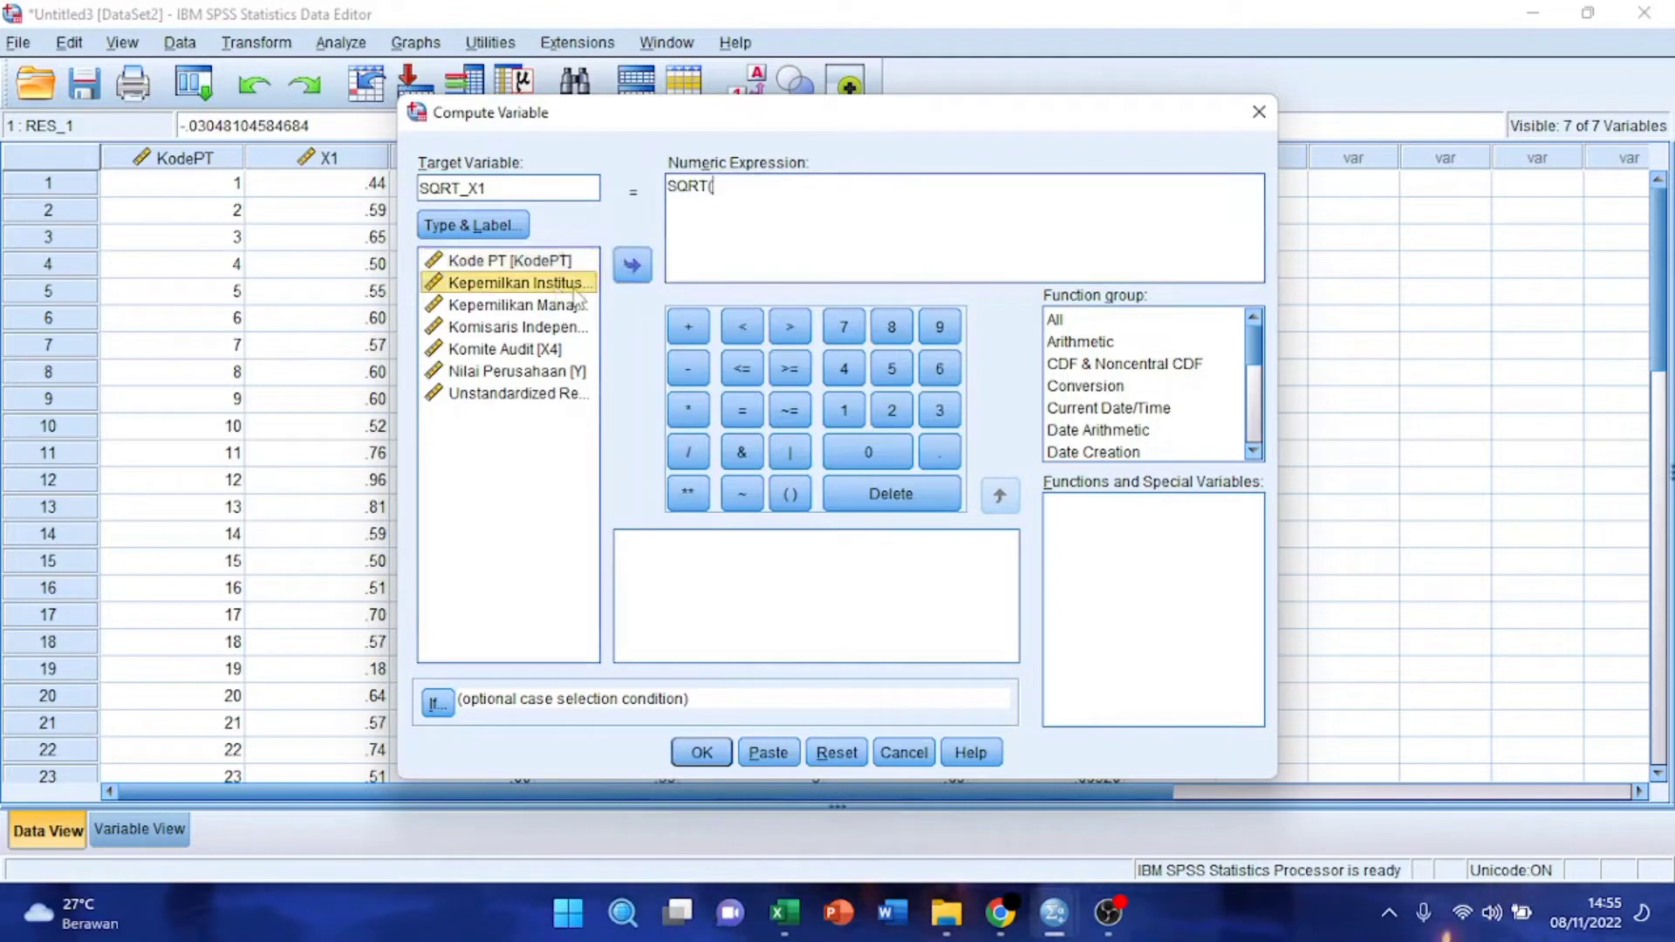
pyautogui.click(632, 266)
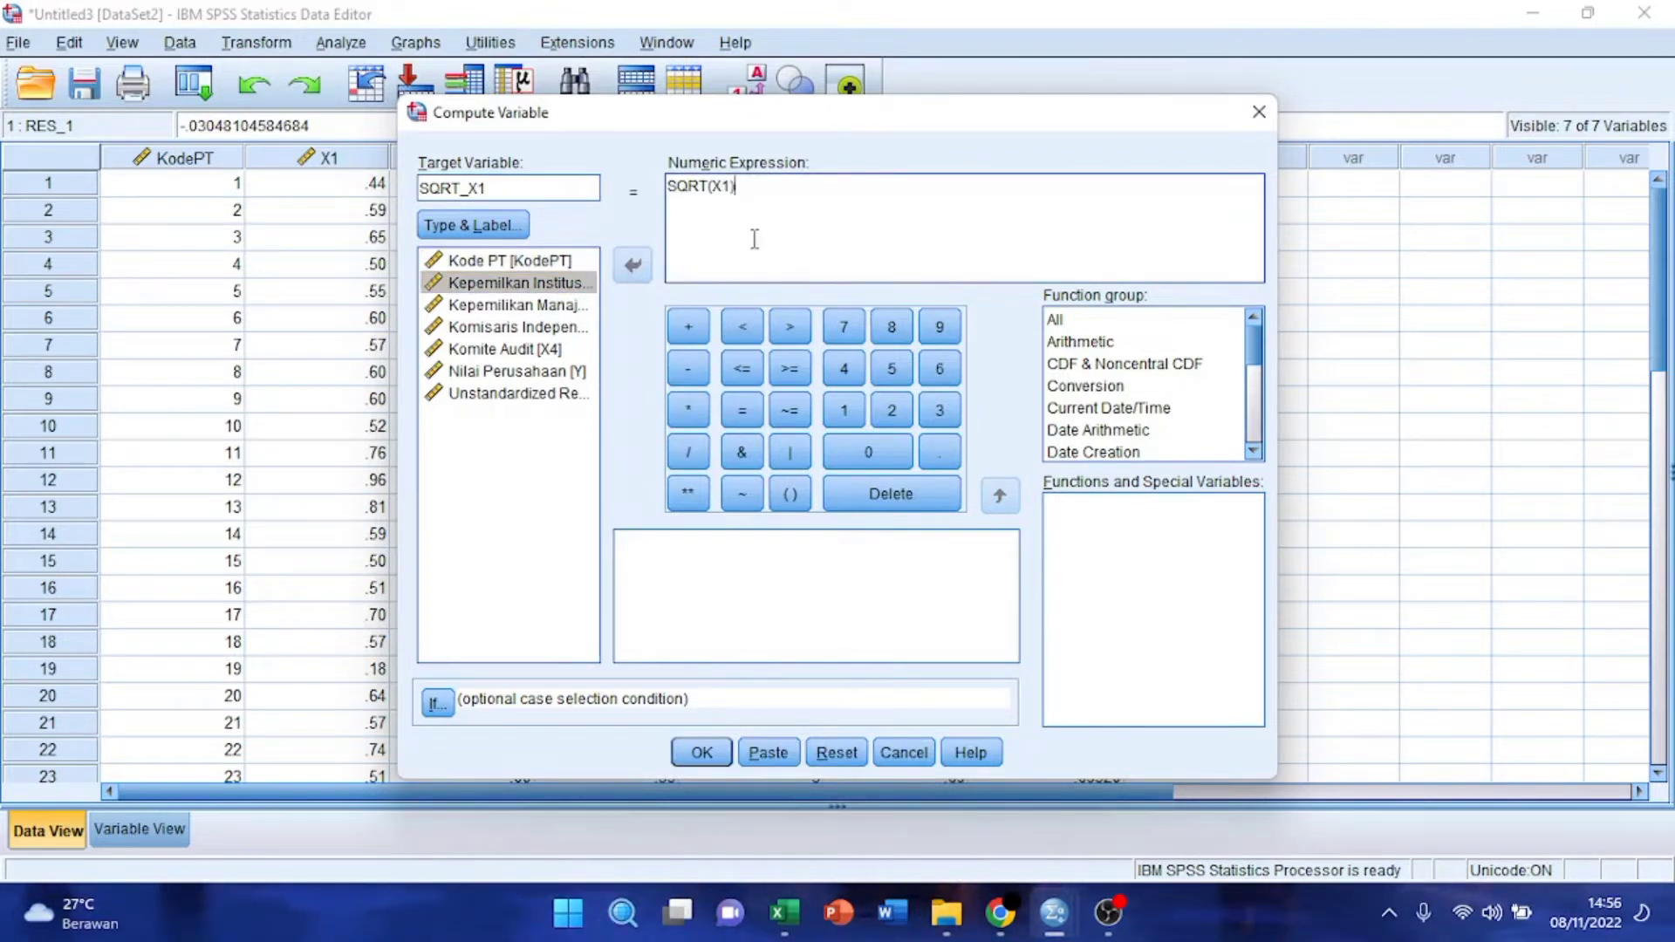
pyautogui.click(698, 752)
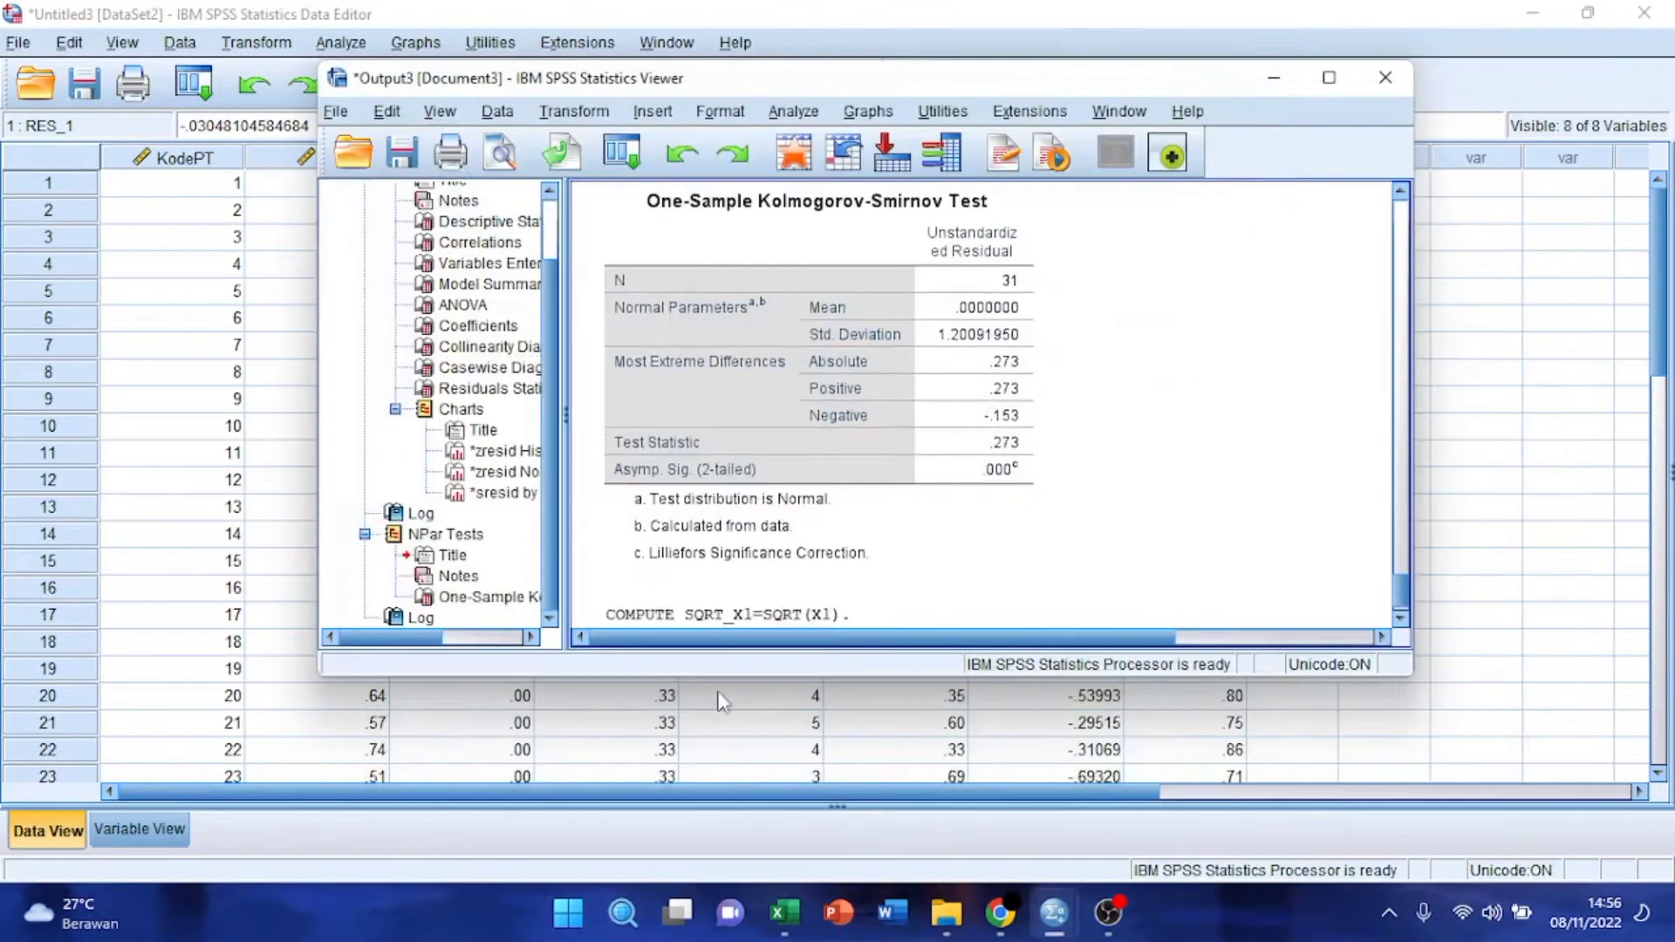
pyautogui.click(1274, 78)
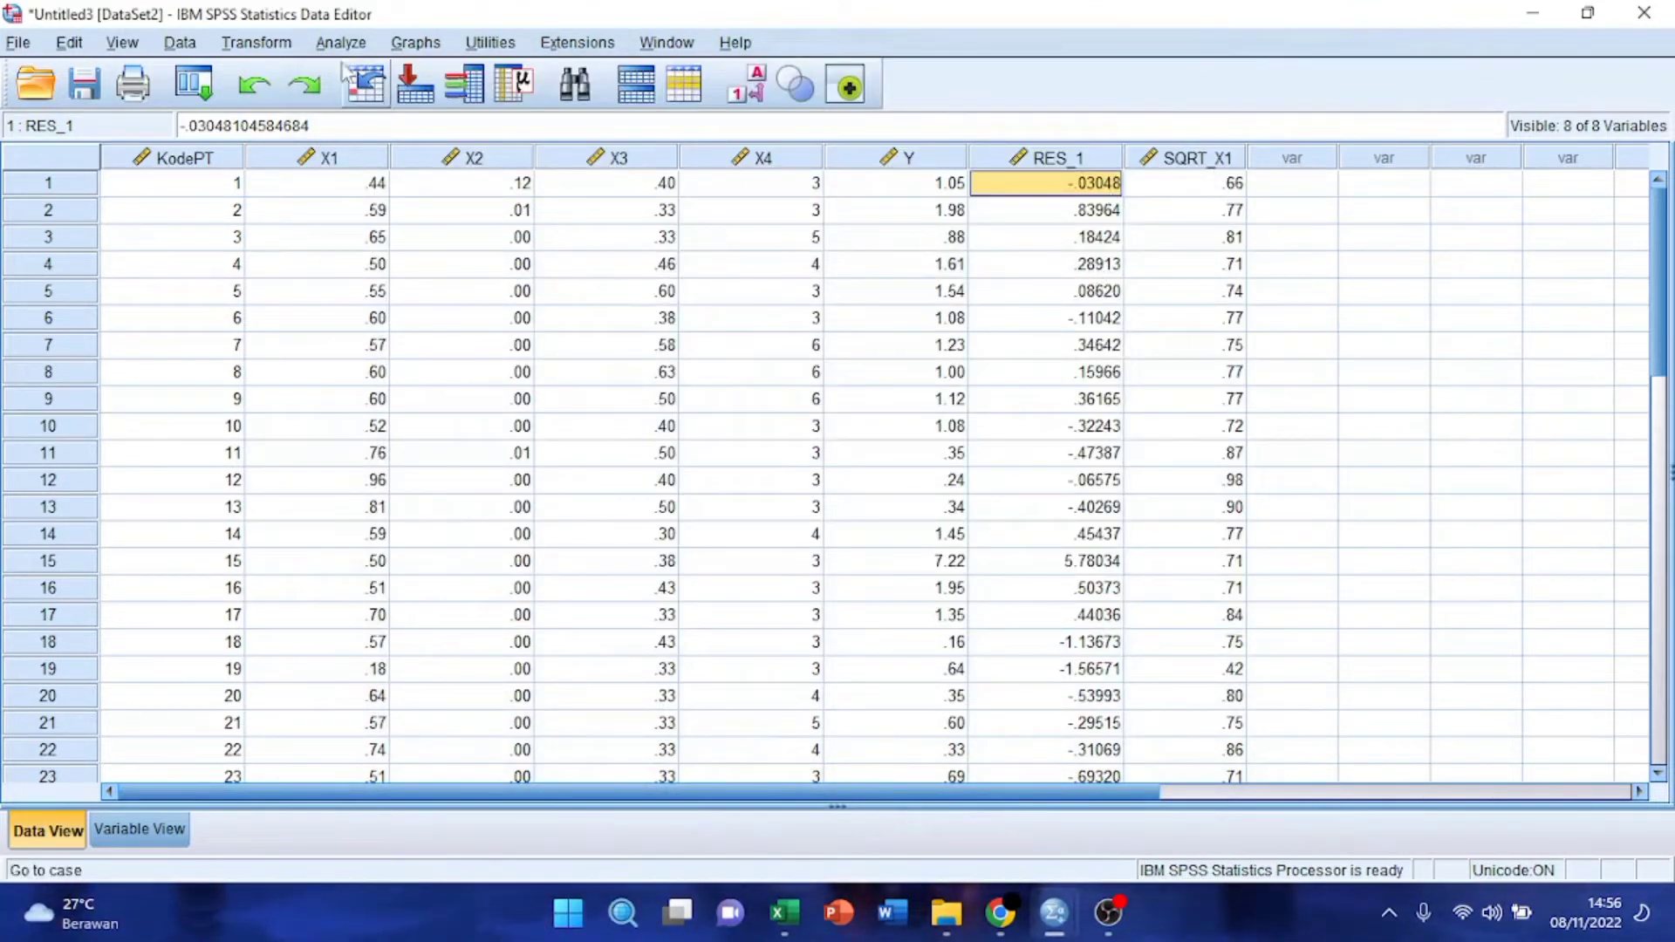
# Step: Compute a new variable SQRT_X2 as the square root of X2, using the expression SQRT(X2)
pyautogui.click(256, 42)
pyautogui.click(301, 72)
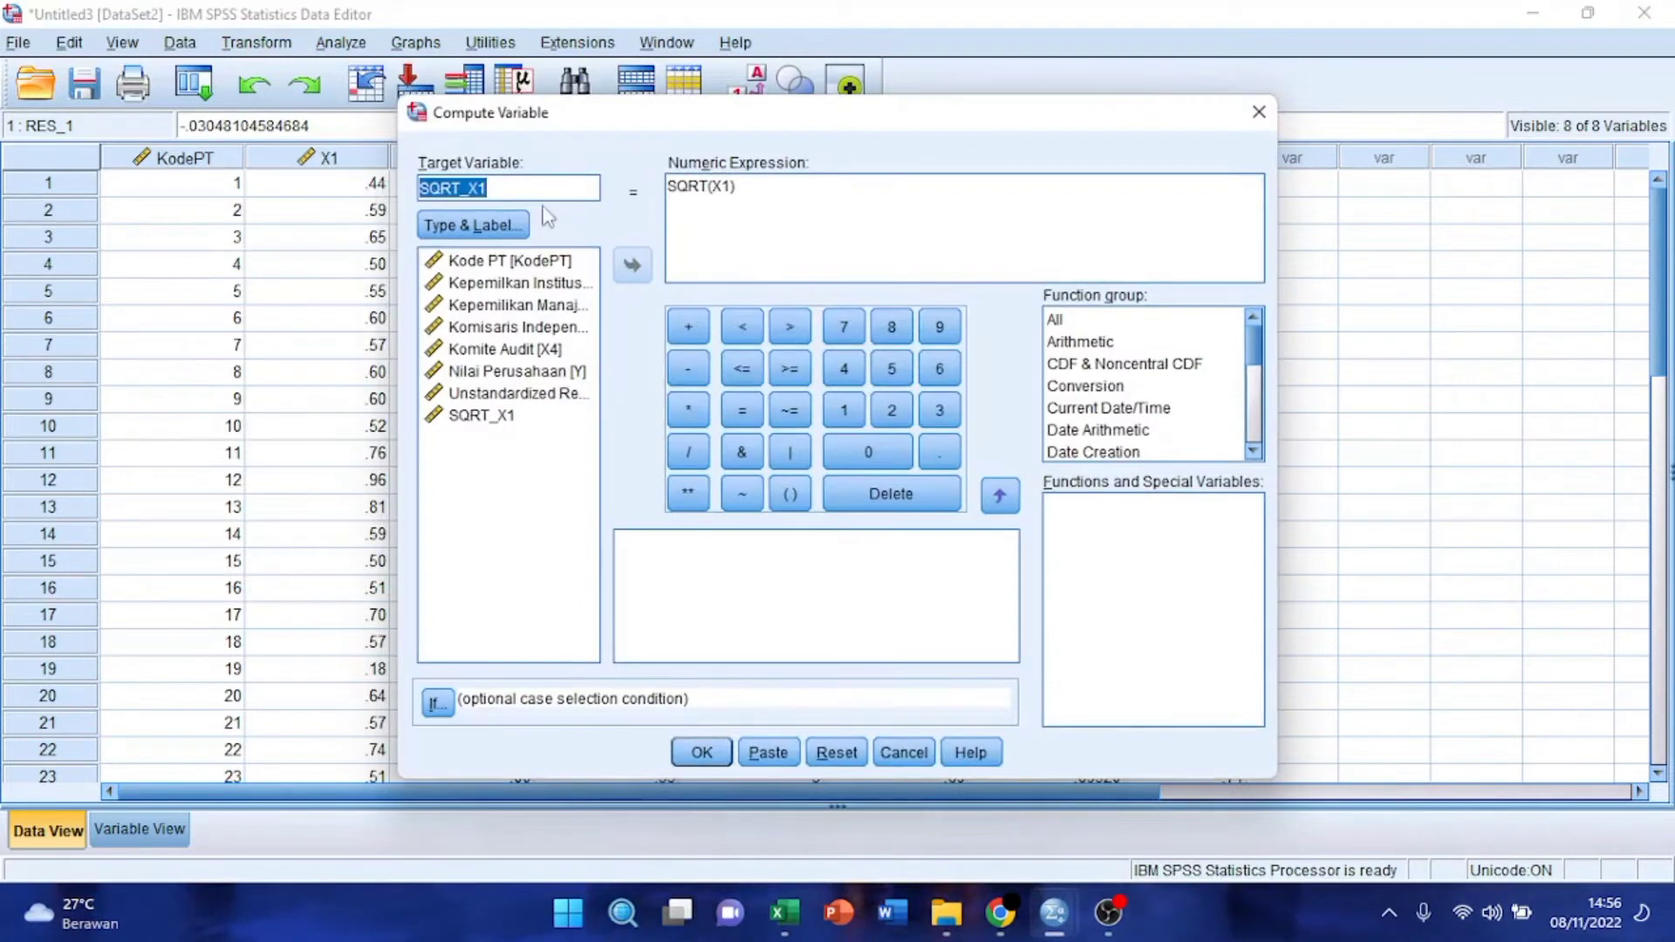
pyautogui.click(561, 194)
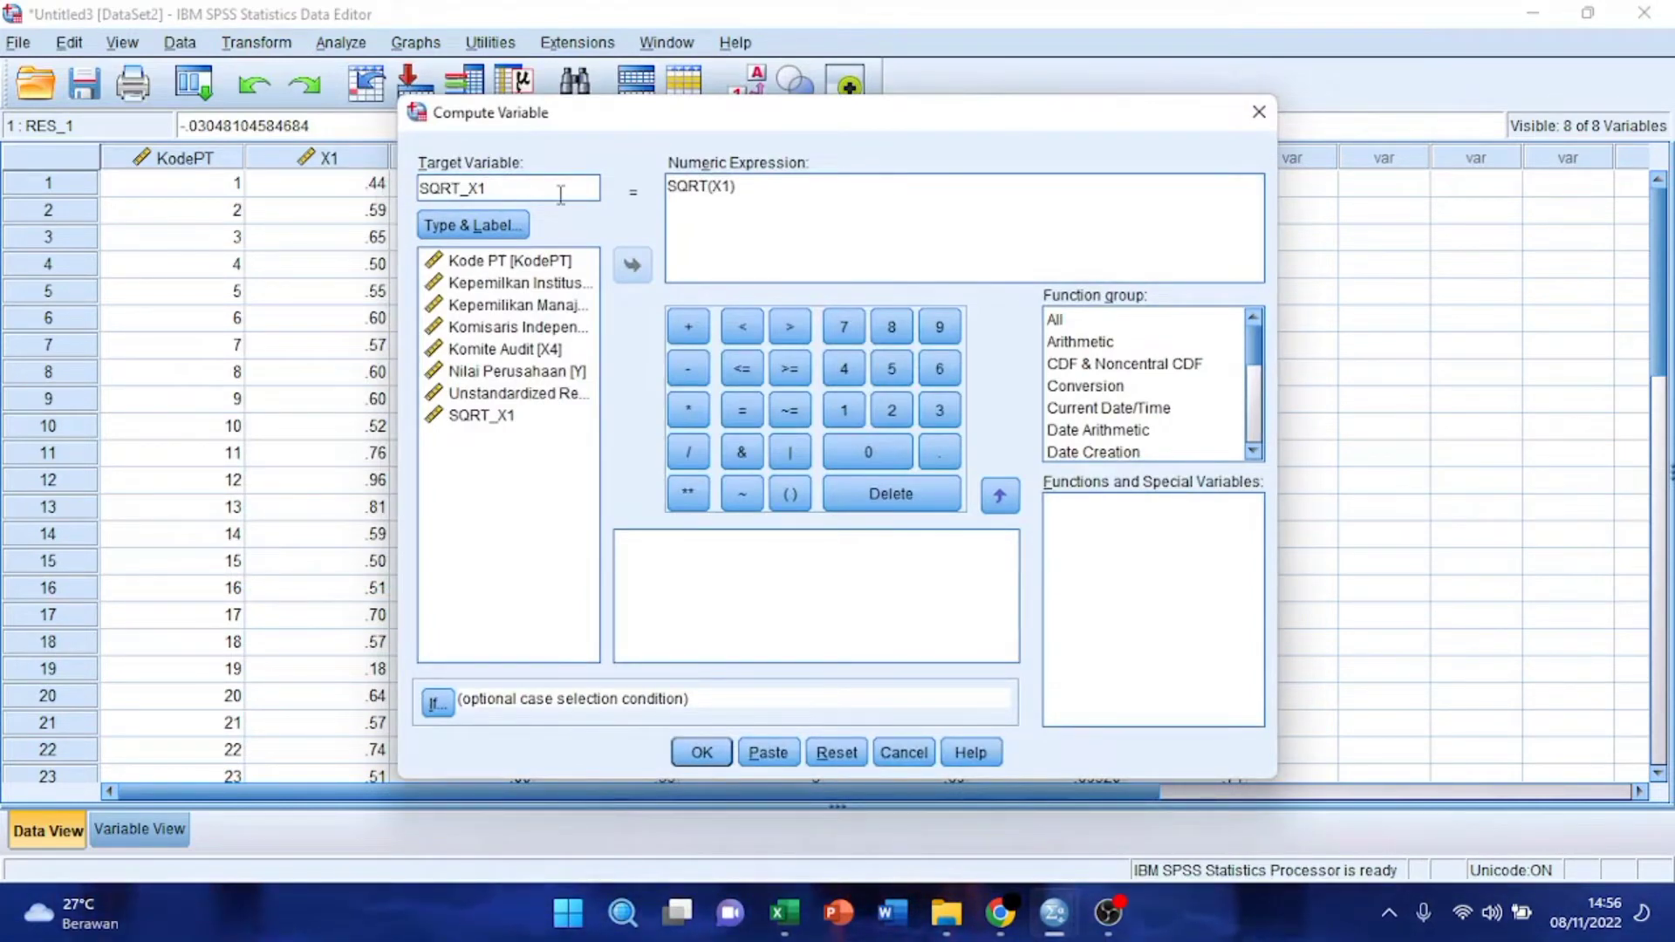
pyautogui.press('BackSpace')
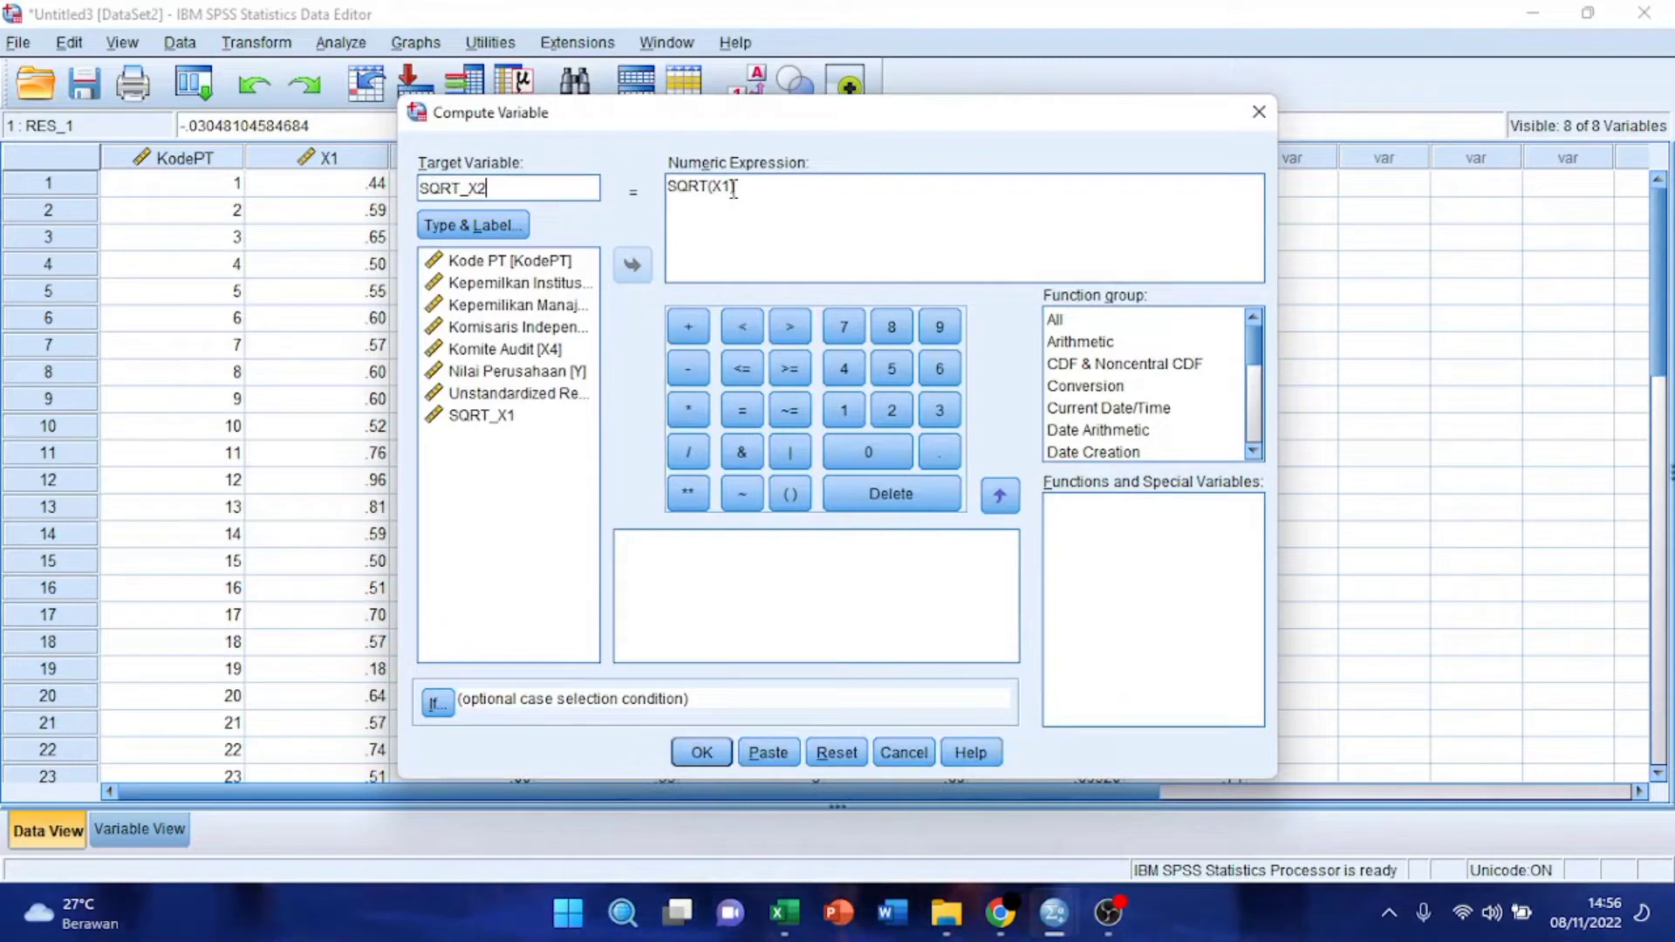
pyautogui.click(734, 188)
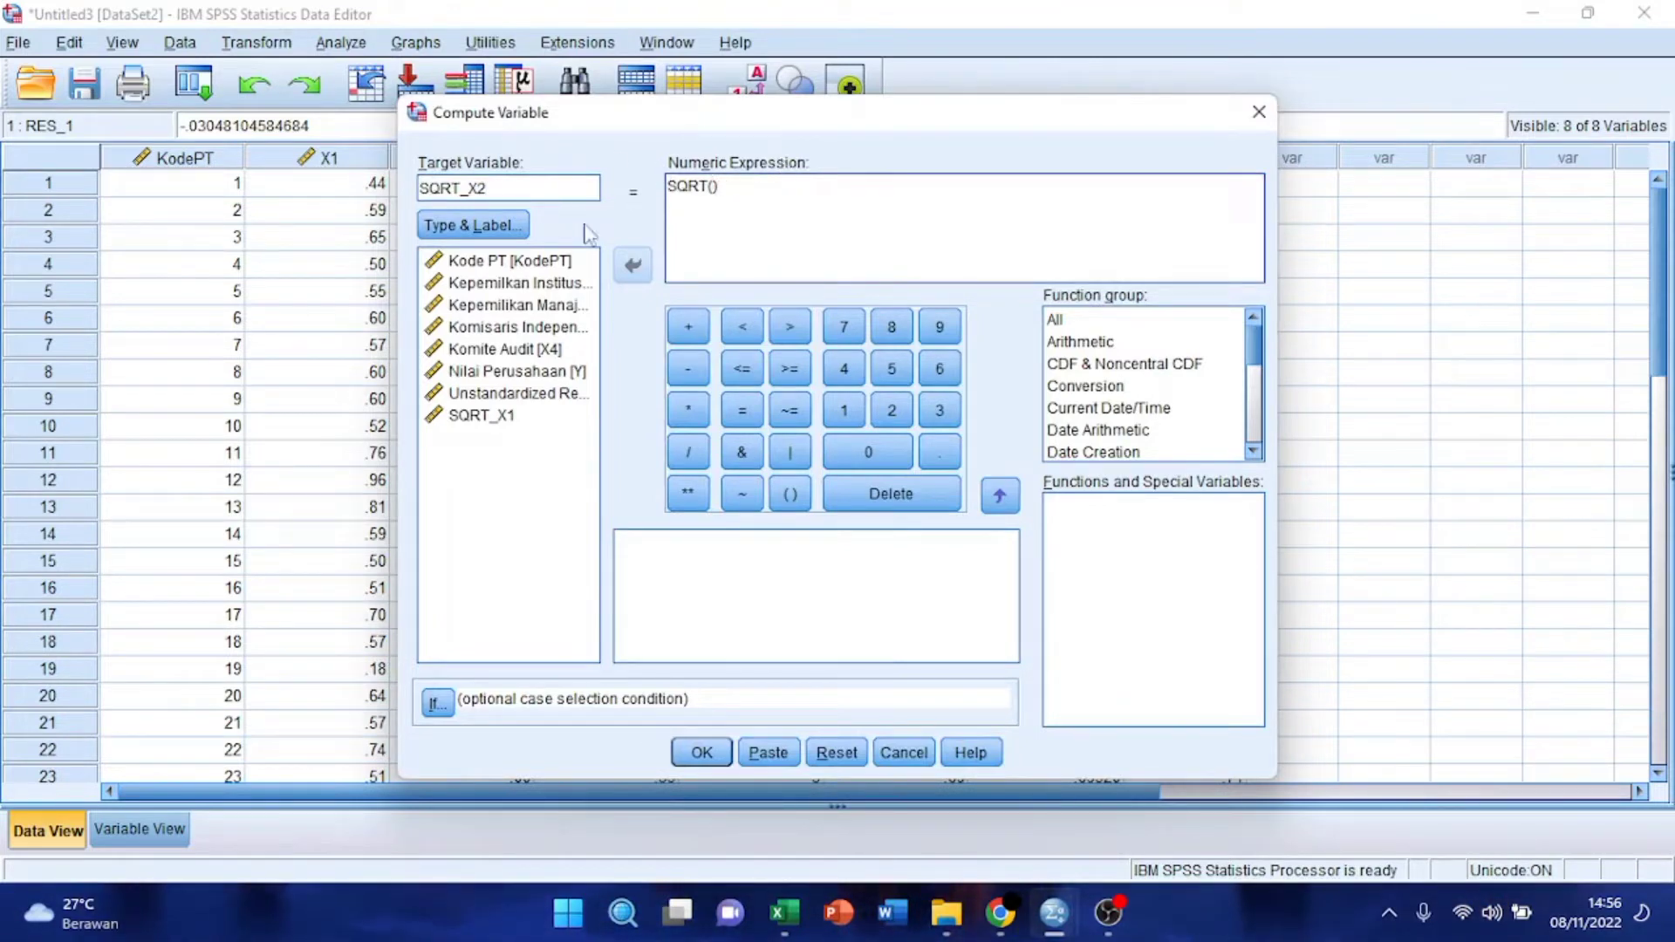
pyautogui.click(543, 307)
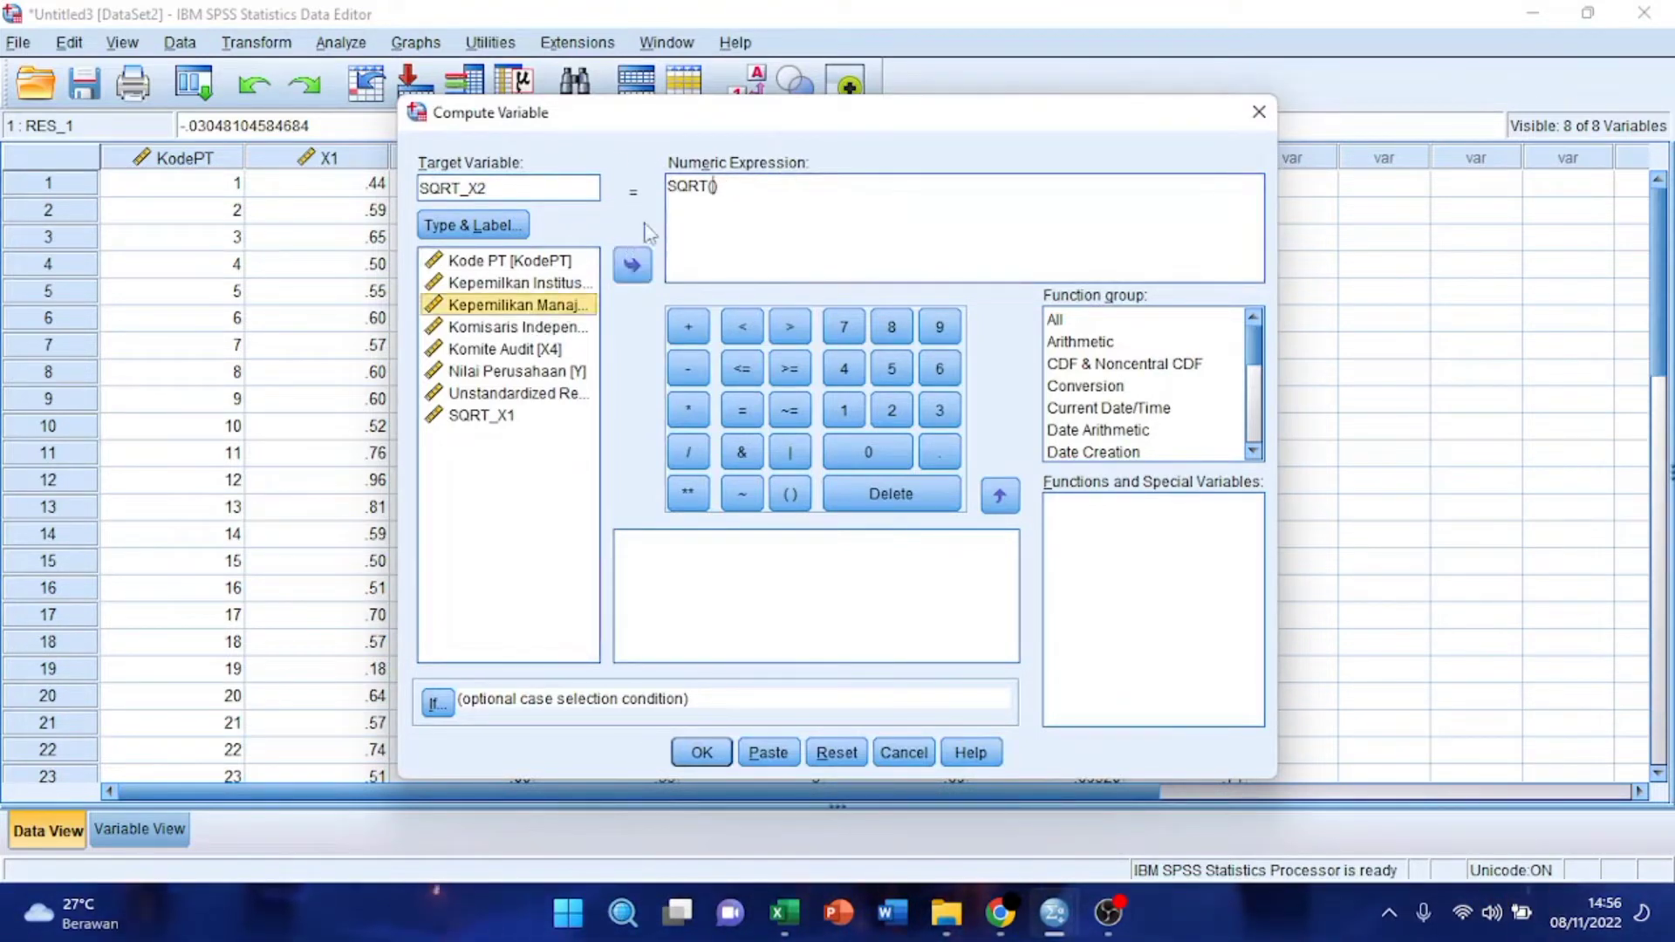
pyautogui.click(632, 265)
pyautogui.click(702, 752)
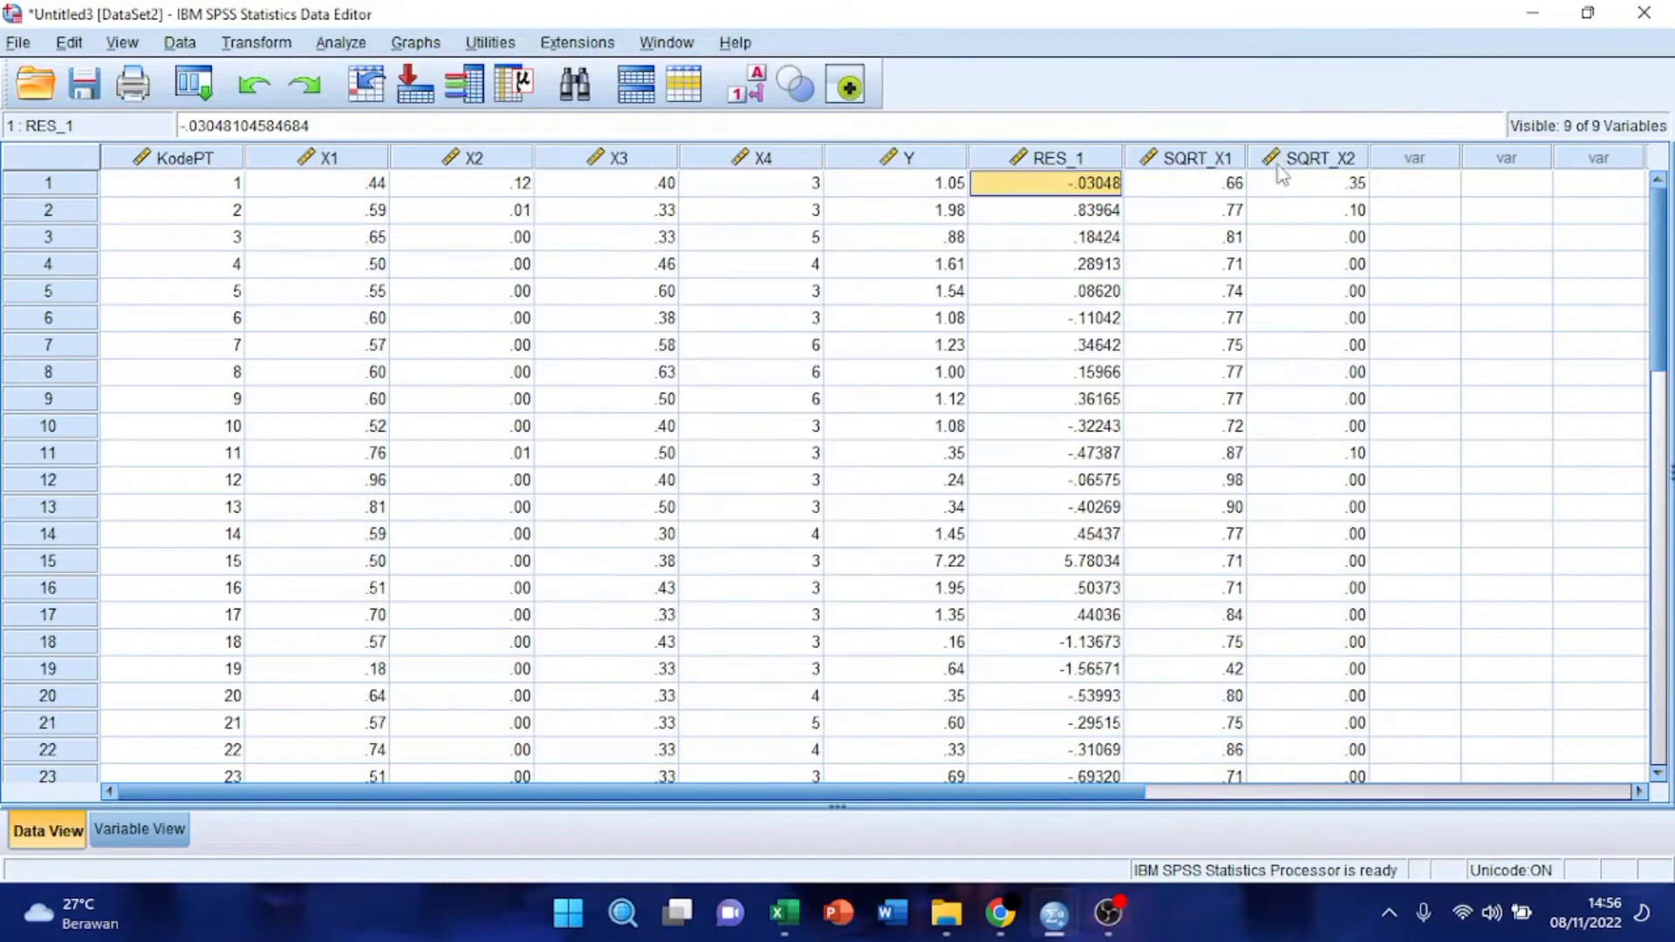
# Step: Compute a new variable SQRT_X3 as the square root of X3, using the expression SQRT(X3)
pyautogui.click(237, 45)
pyautogui.click(284, 75)
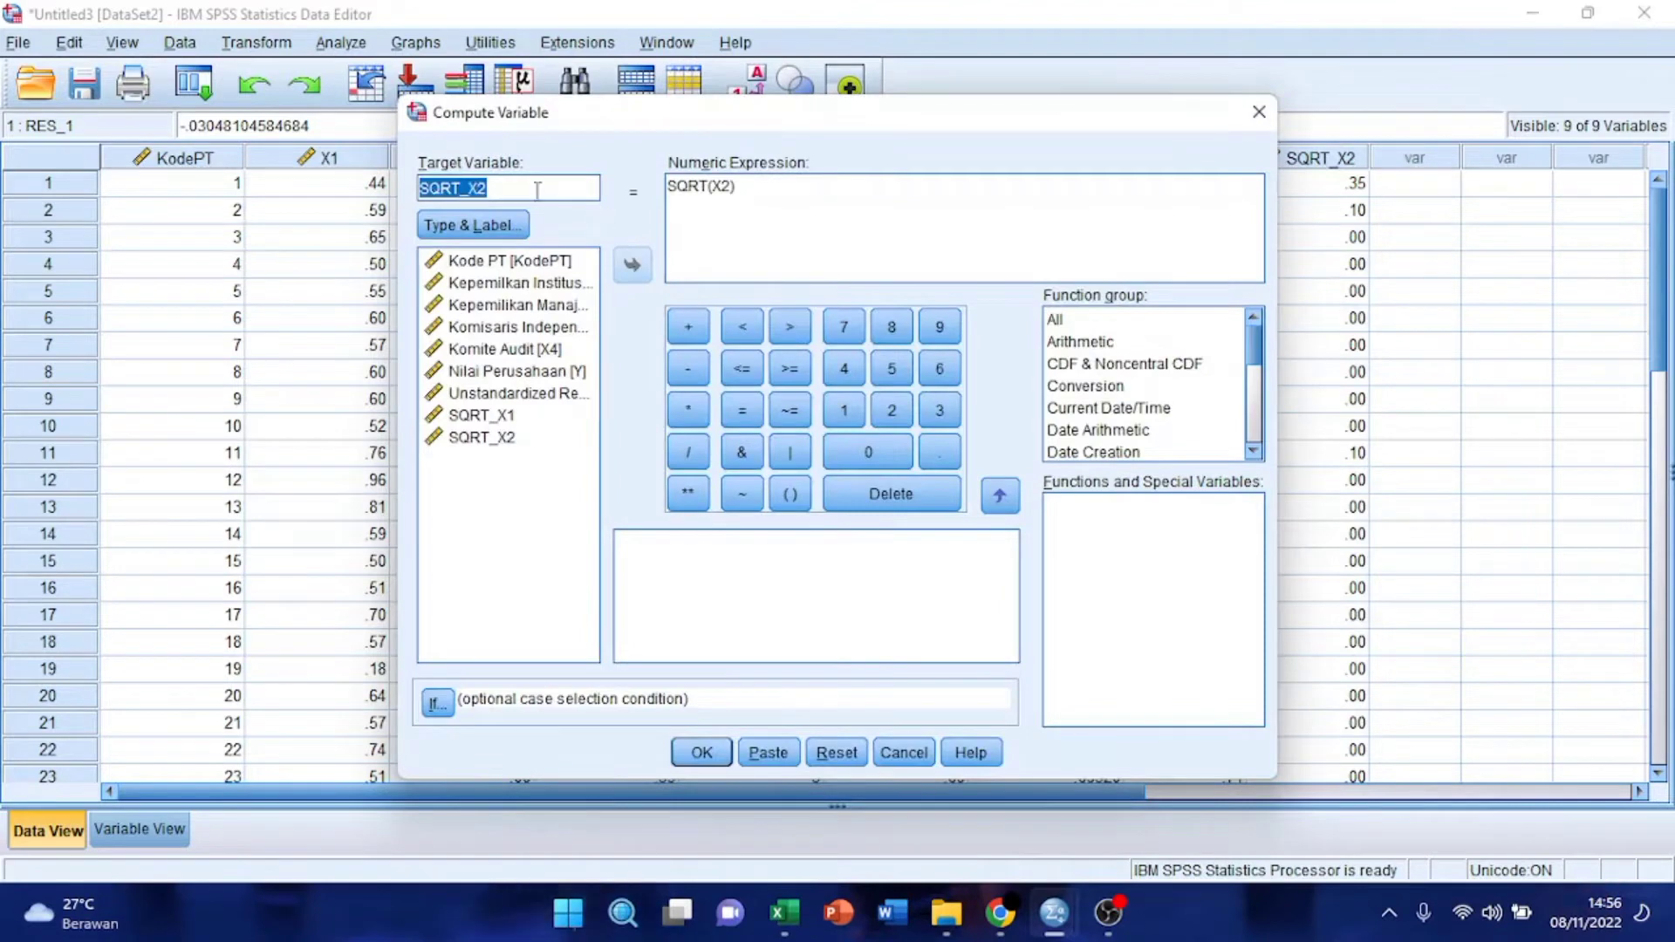
pyautogui.click(522, 187)
pyautogui.press('BackSpace')
pyautogui.write('3')
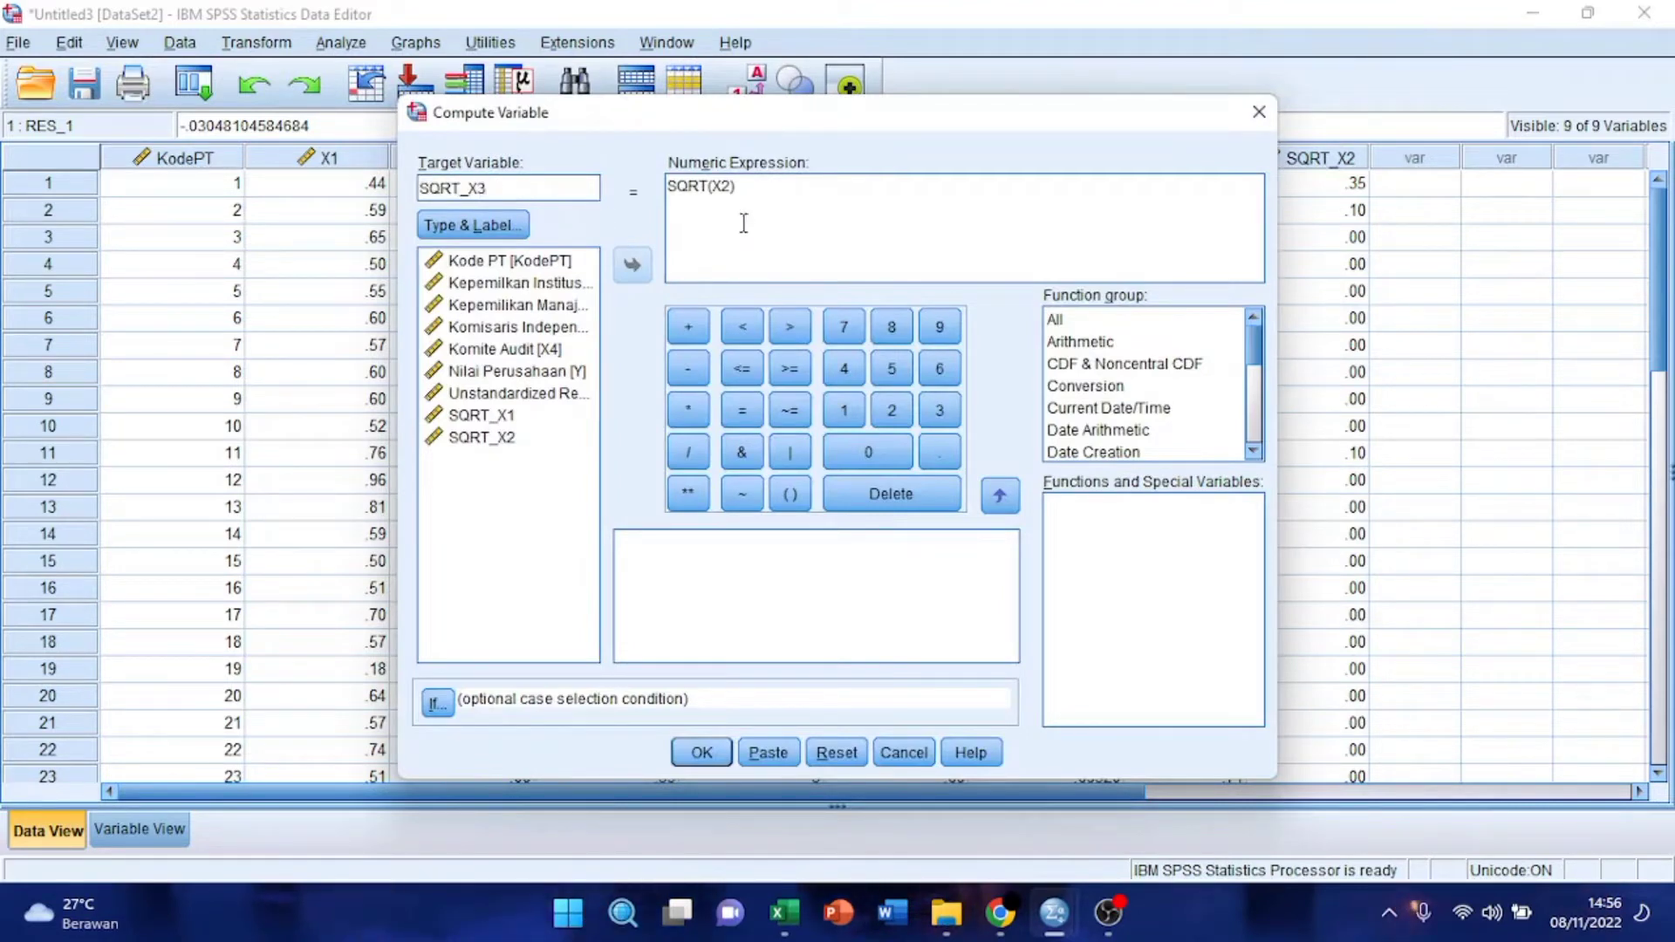
pyautogui.click(732, 188)
pyautogui.press('BackSpace')
pyautogui.press('BackSpace')
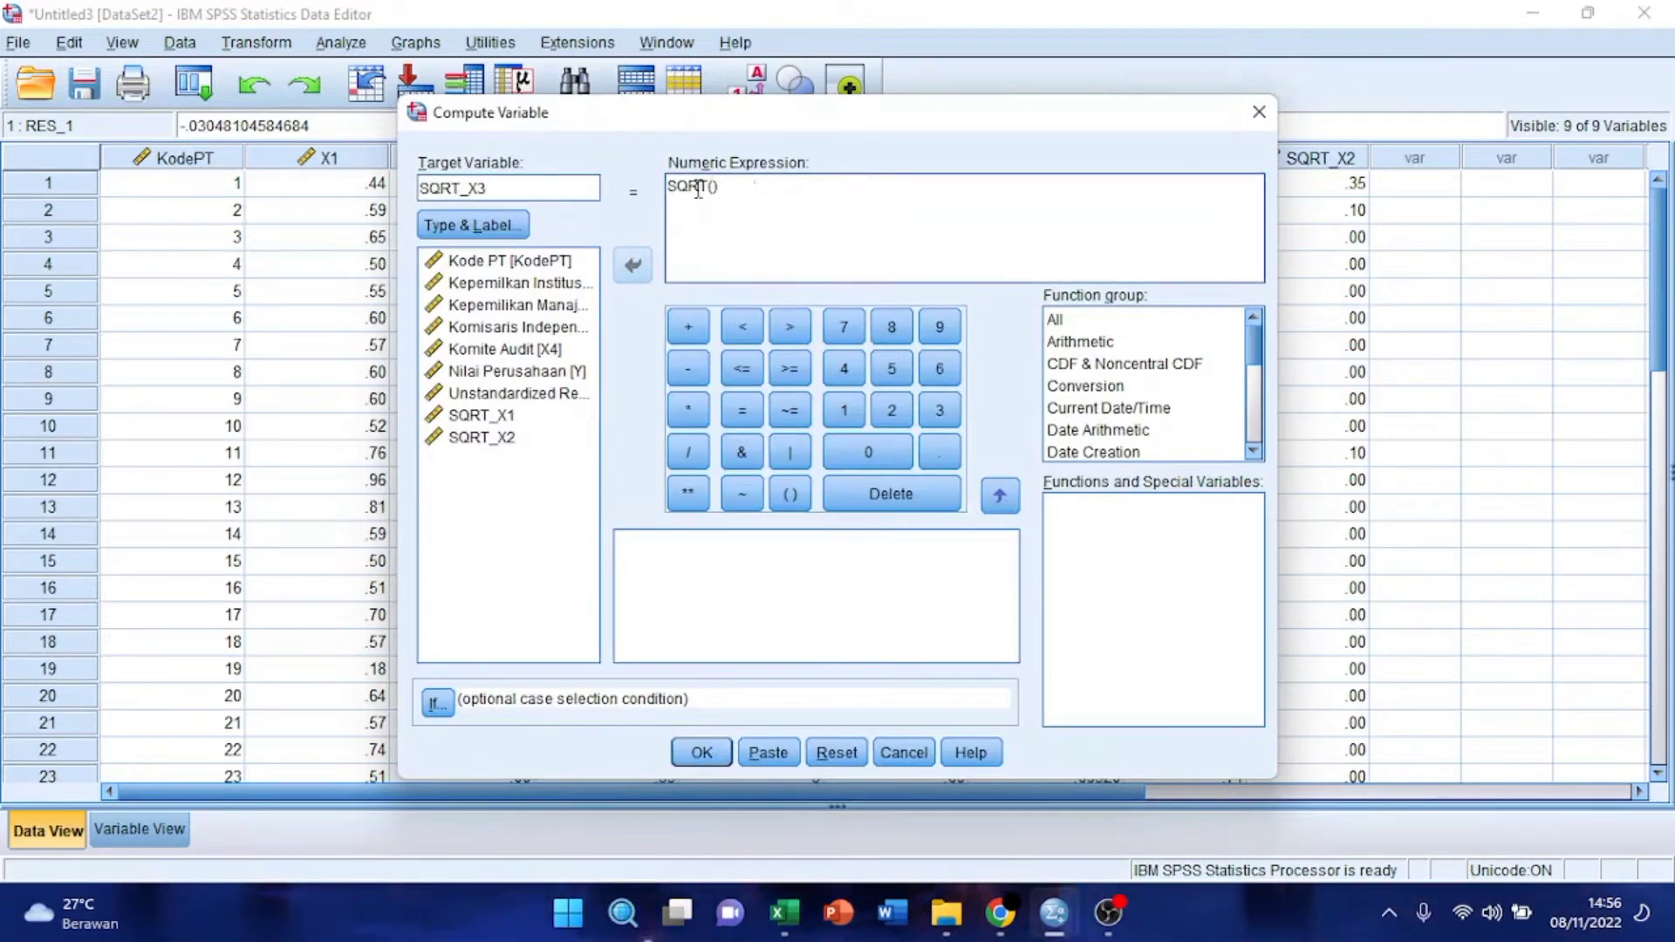
pyautogui.click(555, 326)
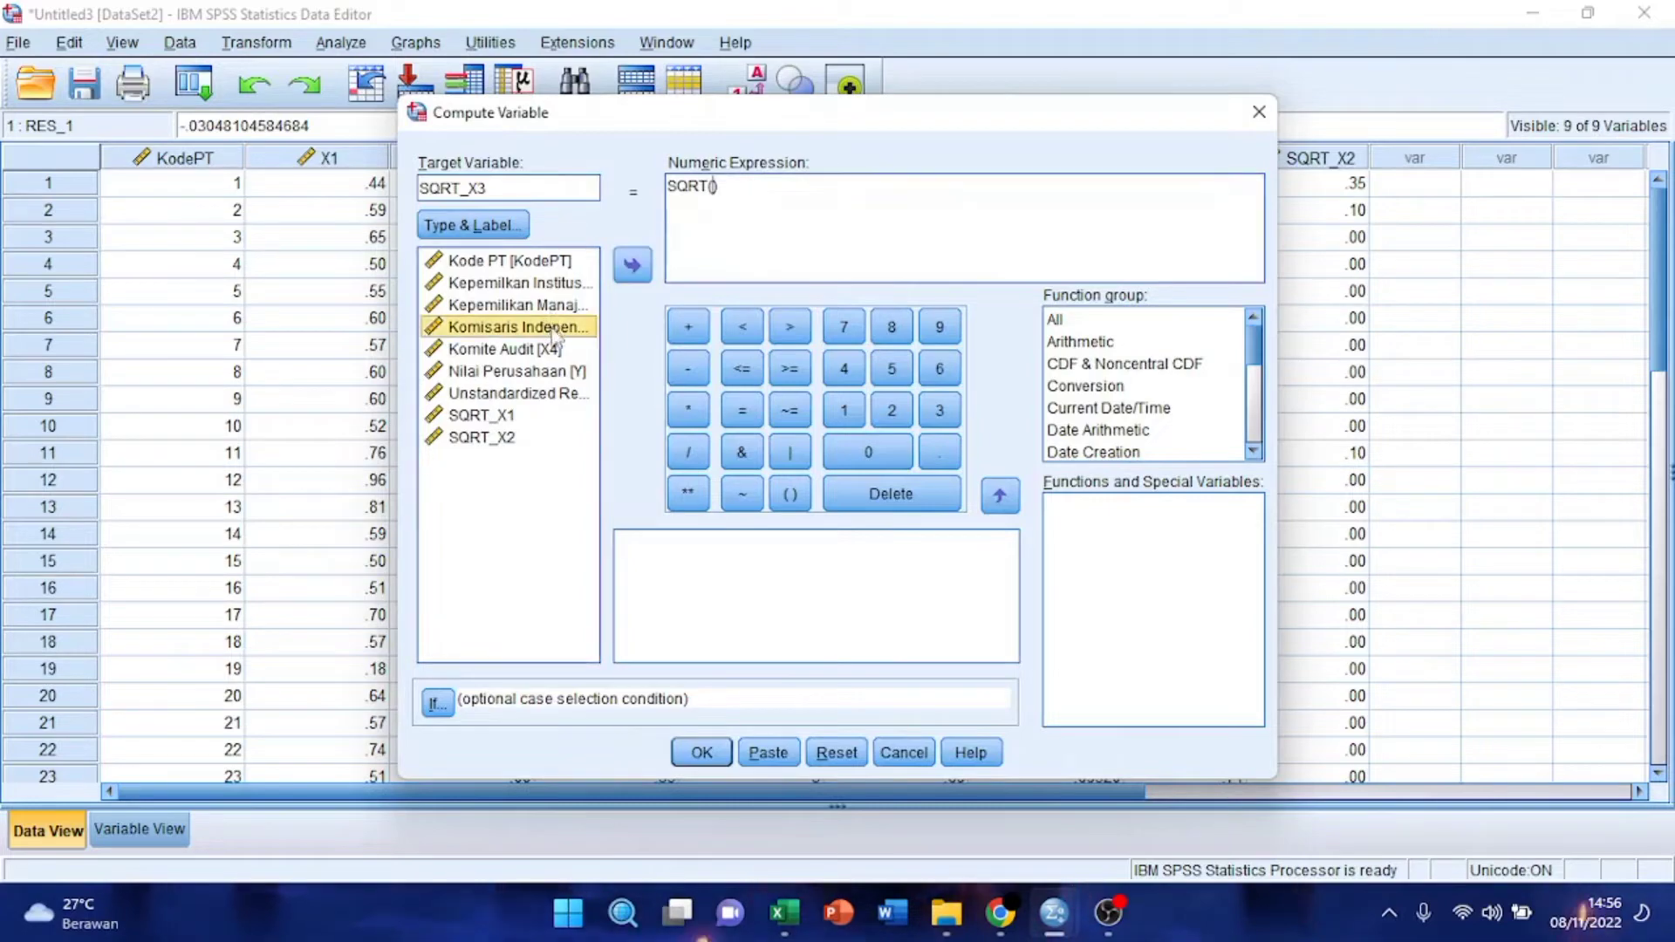
pyautogui.click(650, 270)
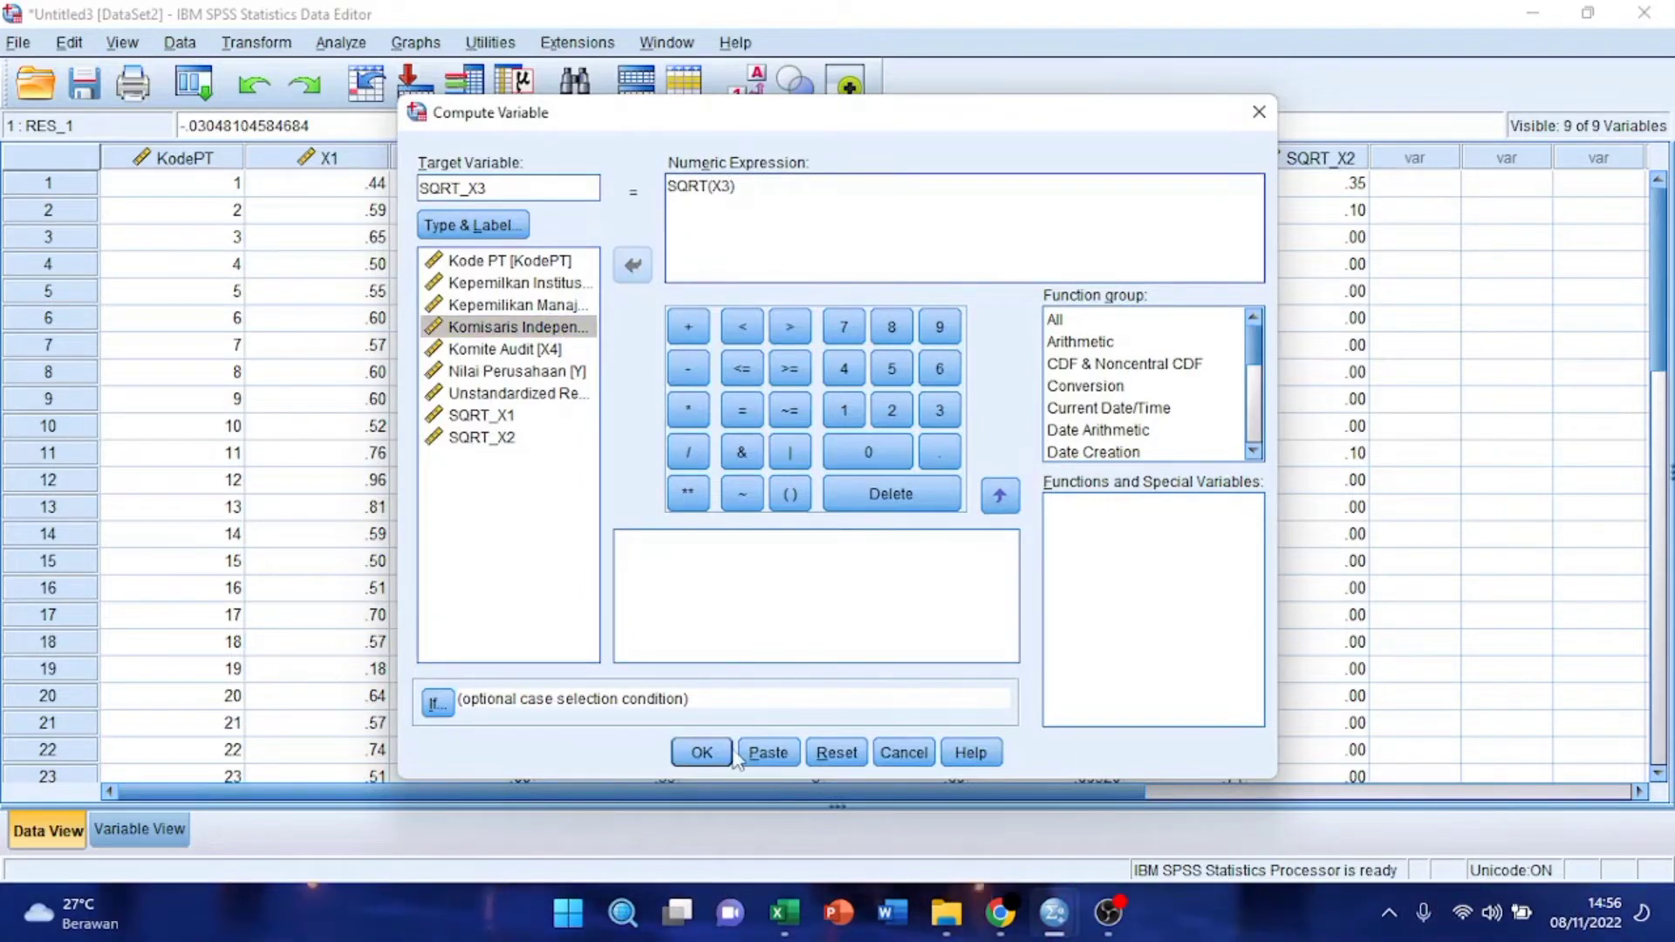
pyautogui.click(702, 752)
# Step: Compute a new variable SQRT_X4 as the square root of X4, using the expression SQRT(X4)
pyautogui.click(301, 48)
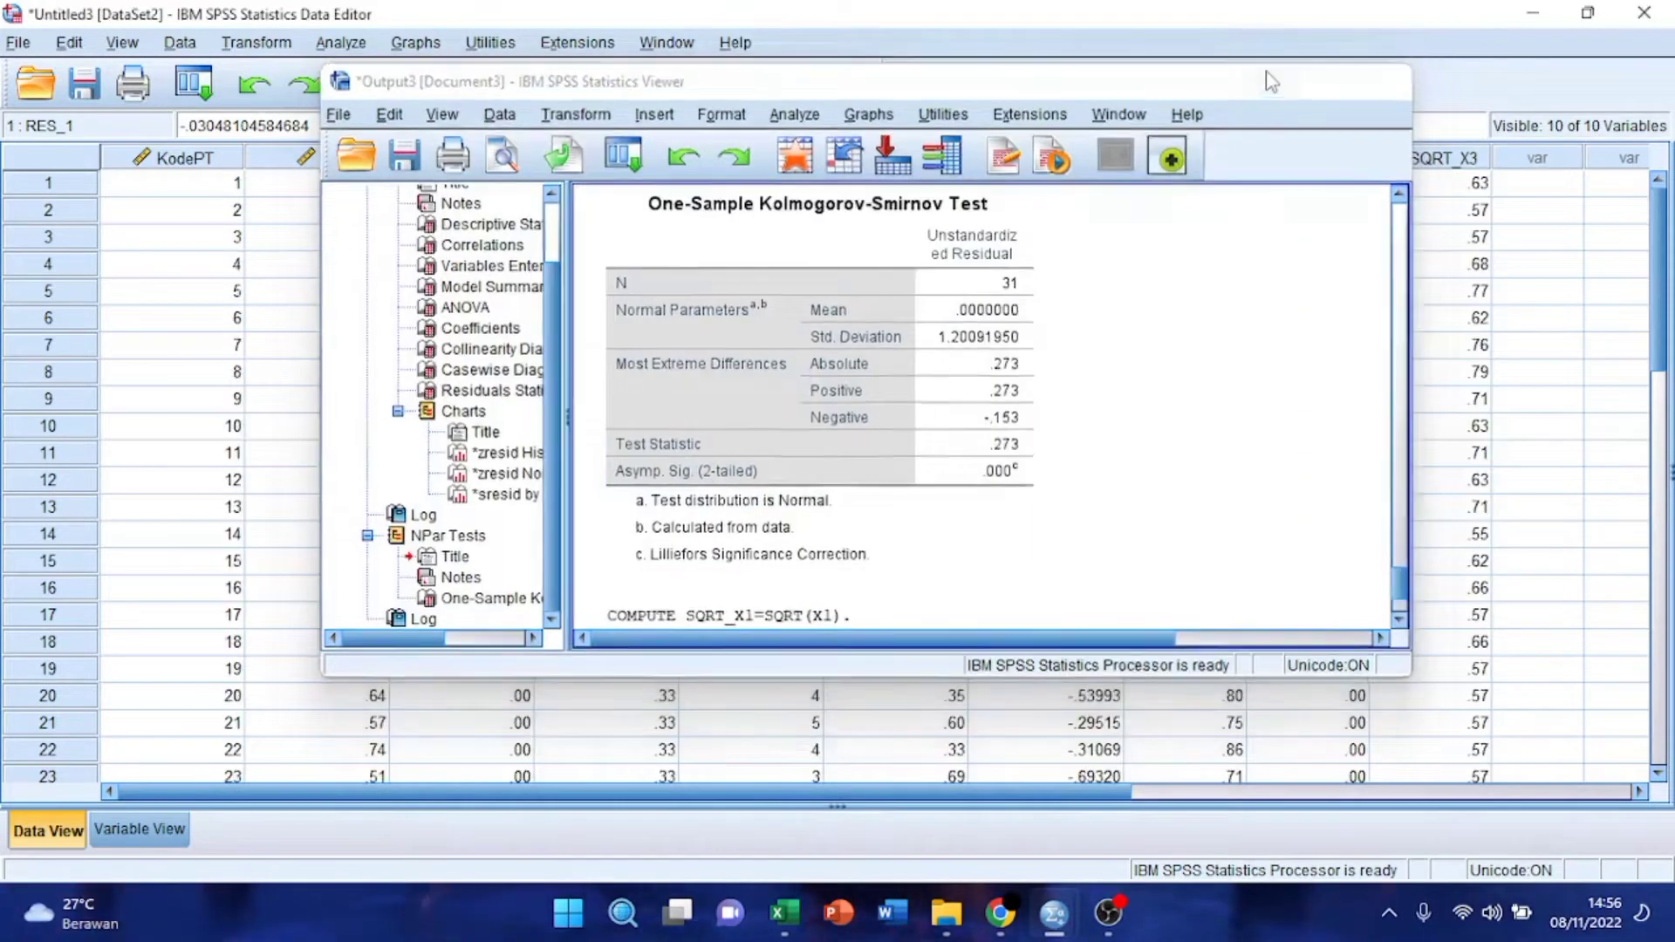
pyautogui.click(281, 43)
pyautogui.click(295, 73)
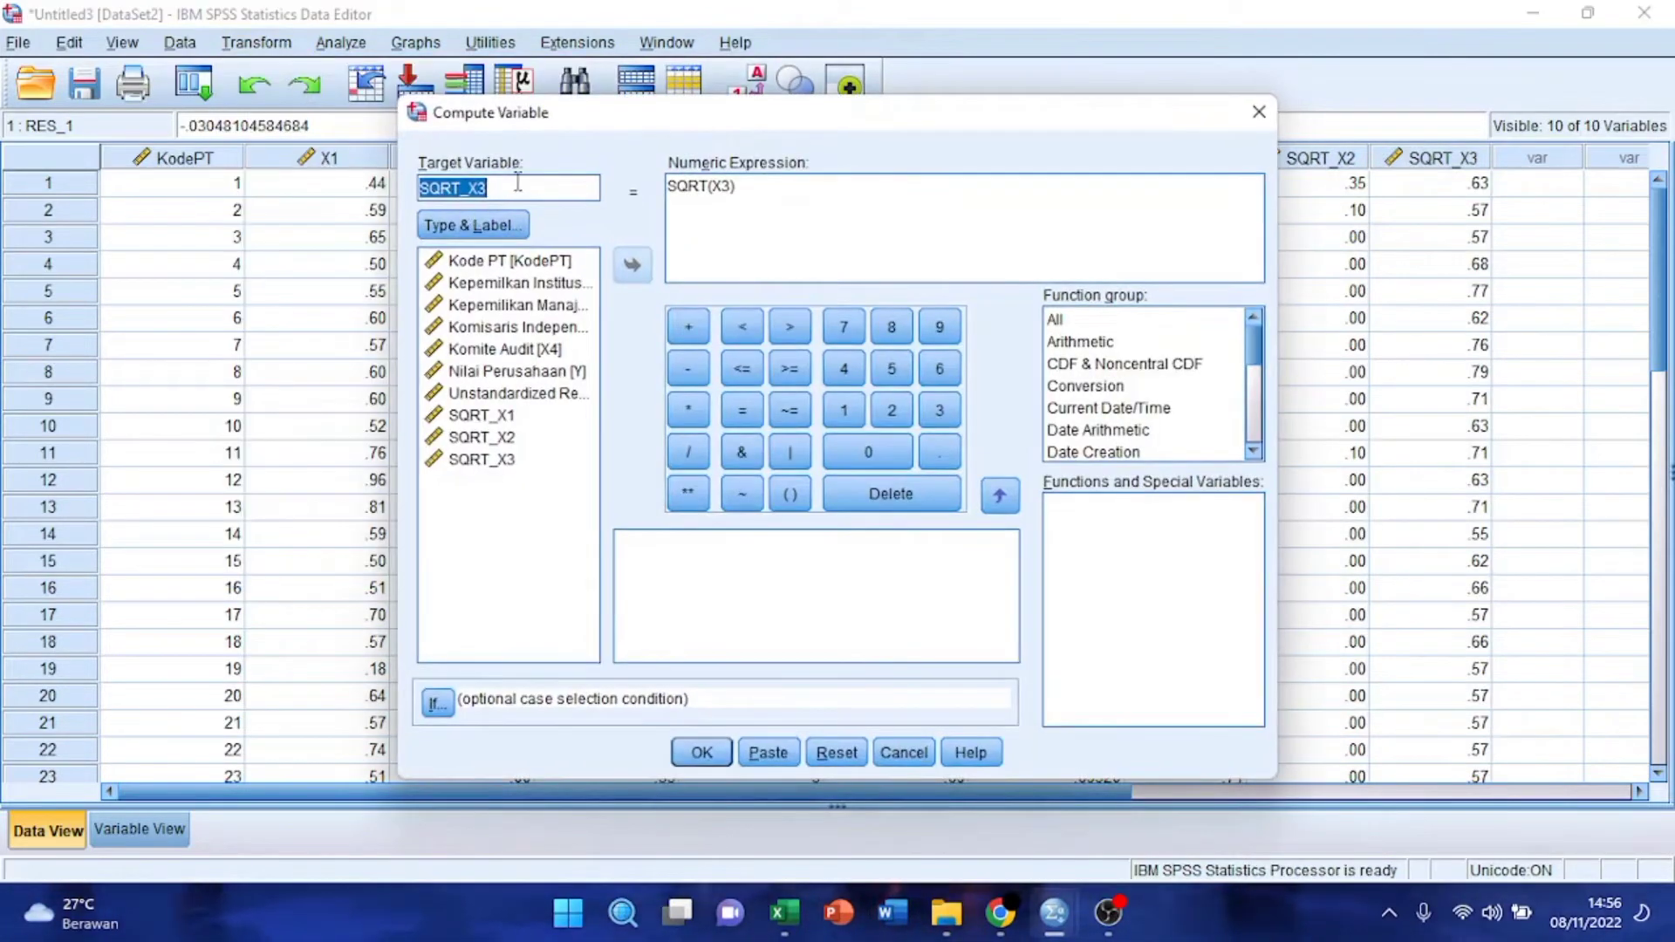
pyautogui.click(519, 183)
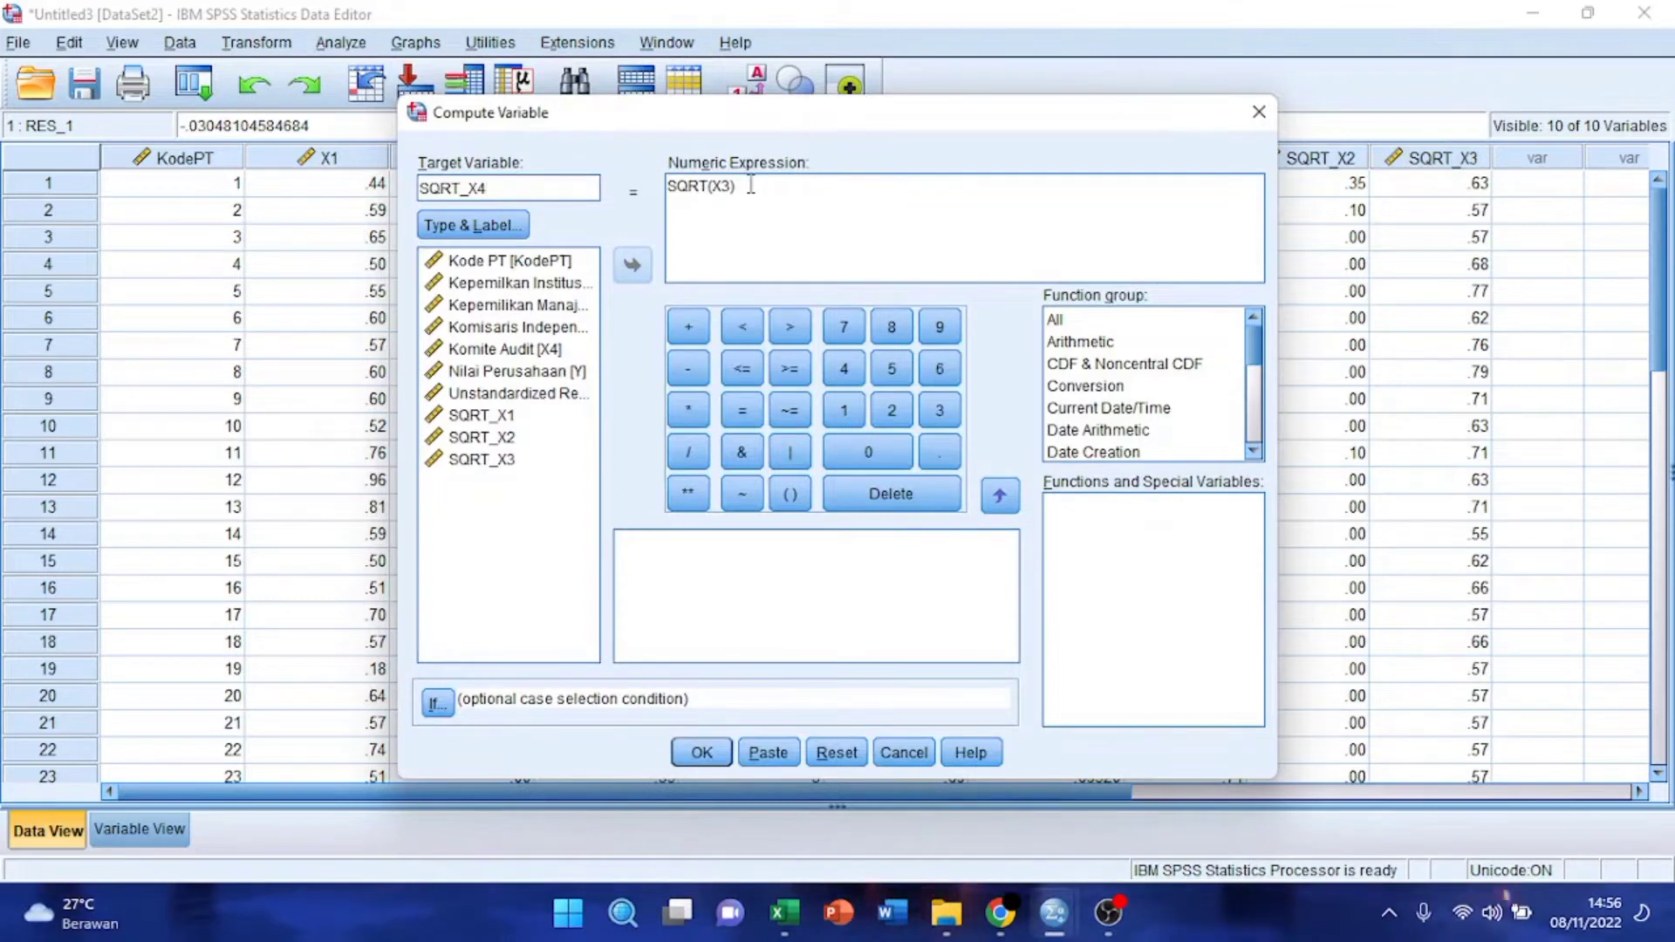
pyautogui.click(729, 186)
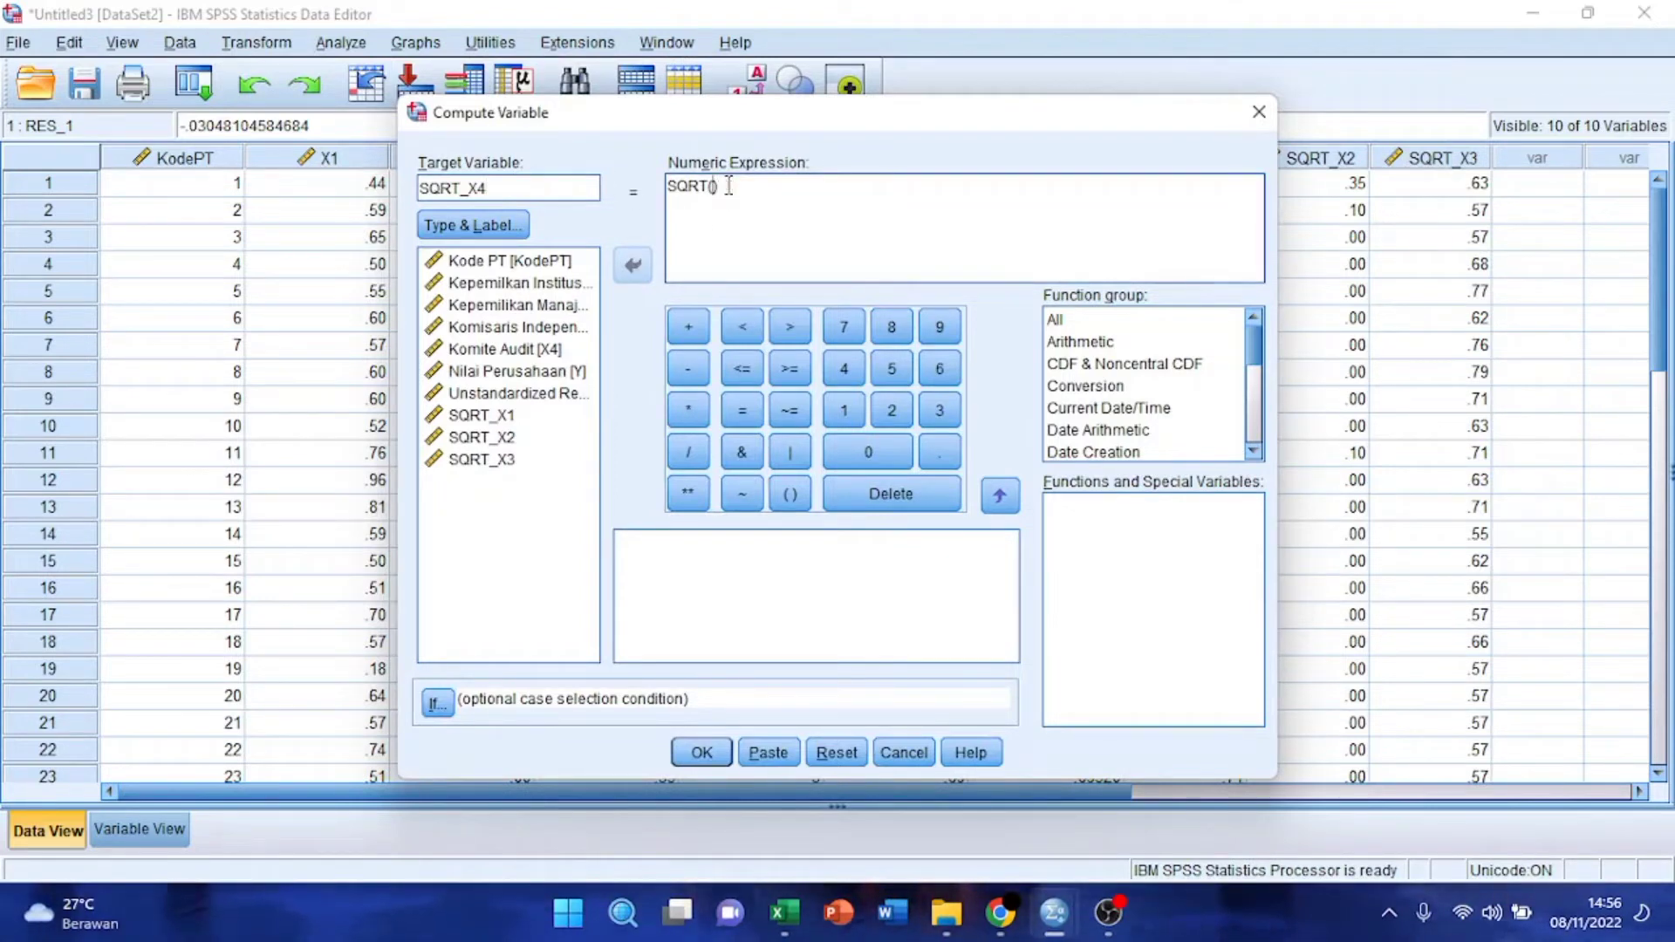
pyautogui.click(504, 349)
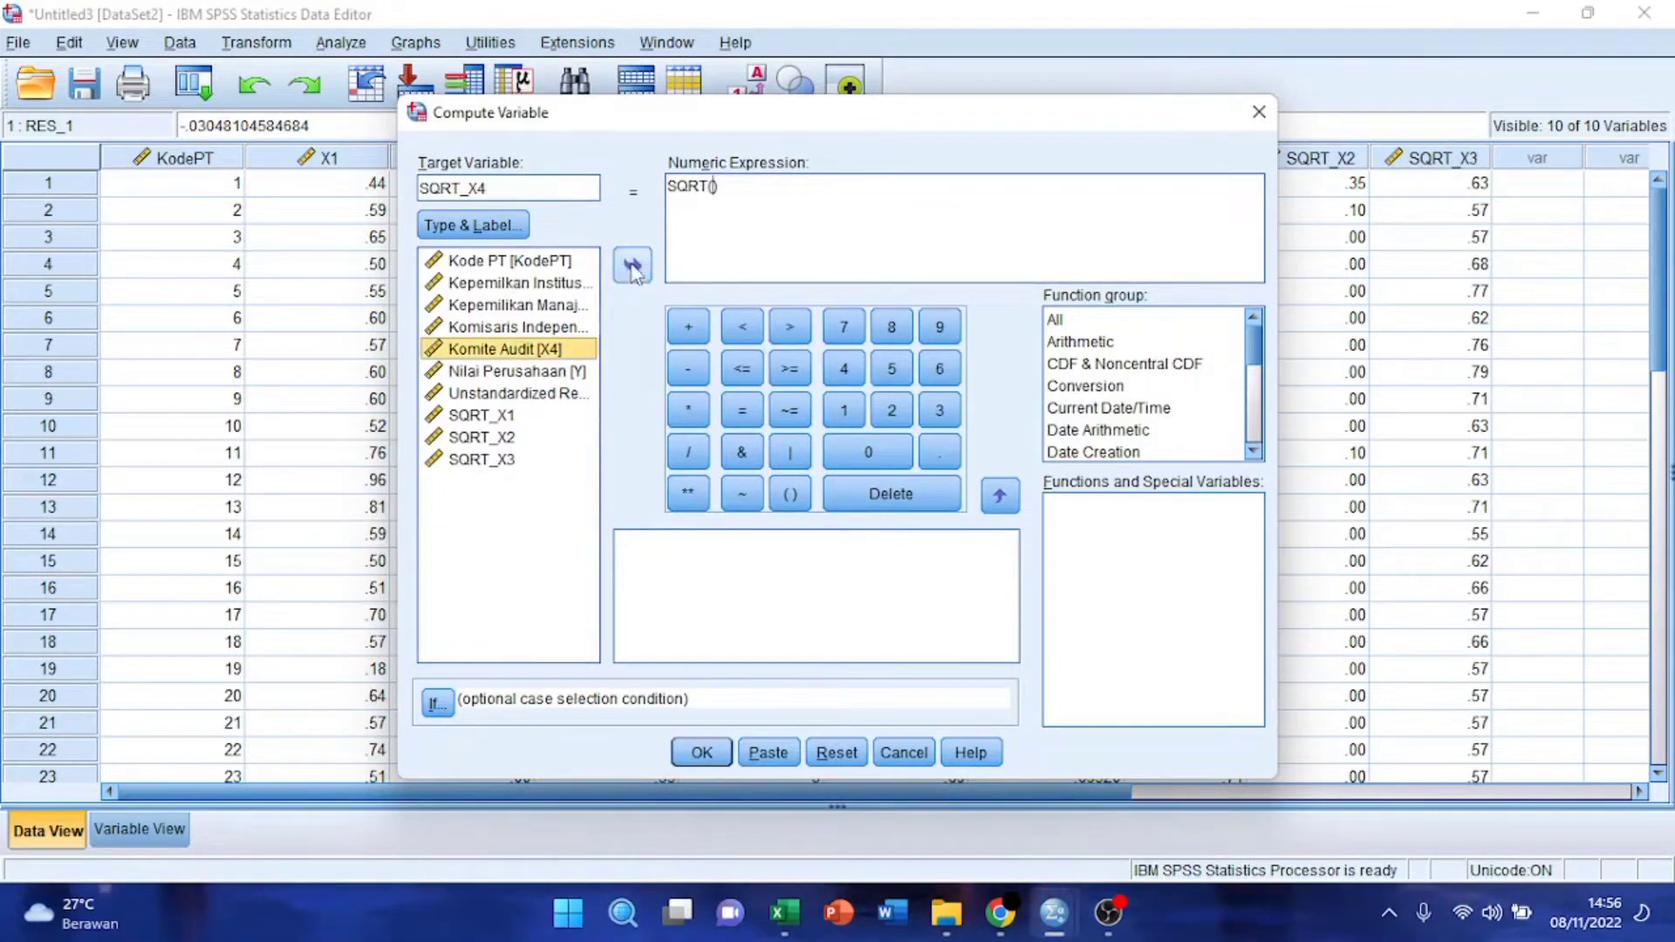
pyautogui.click(633, 265)
pyautogui.click(703, 752)
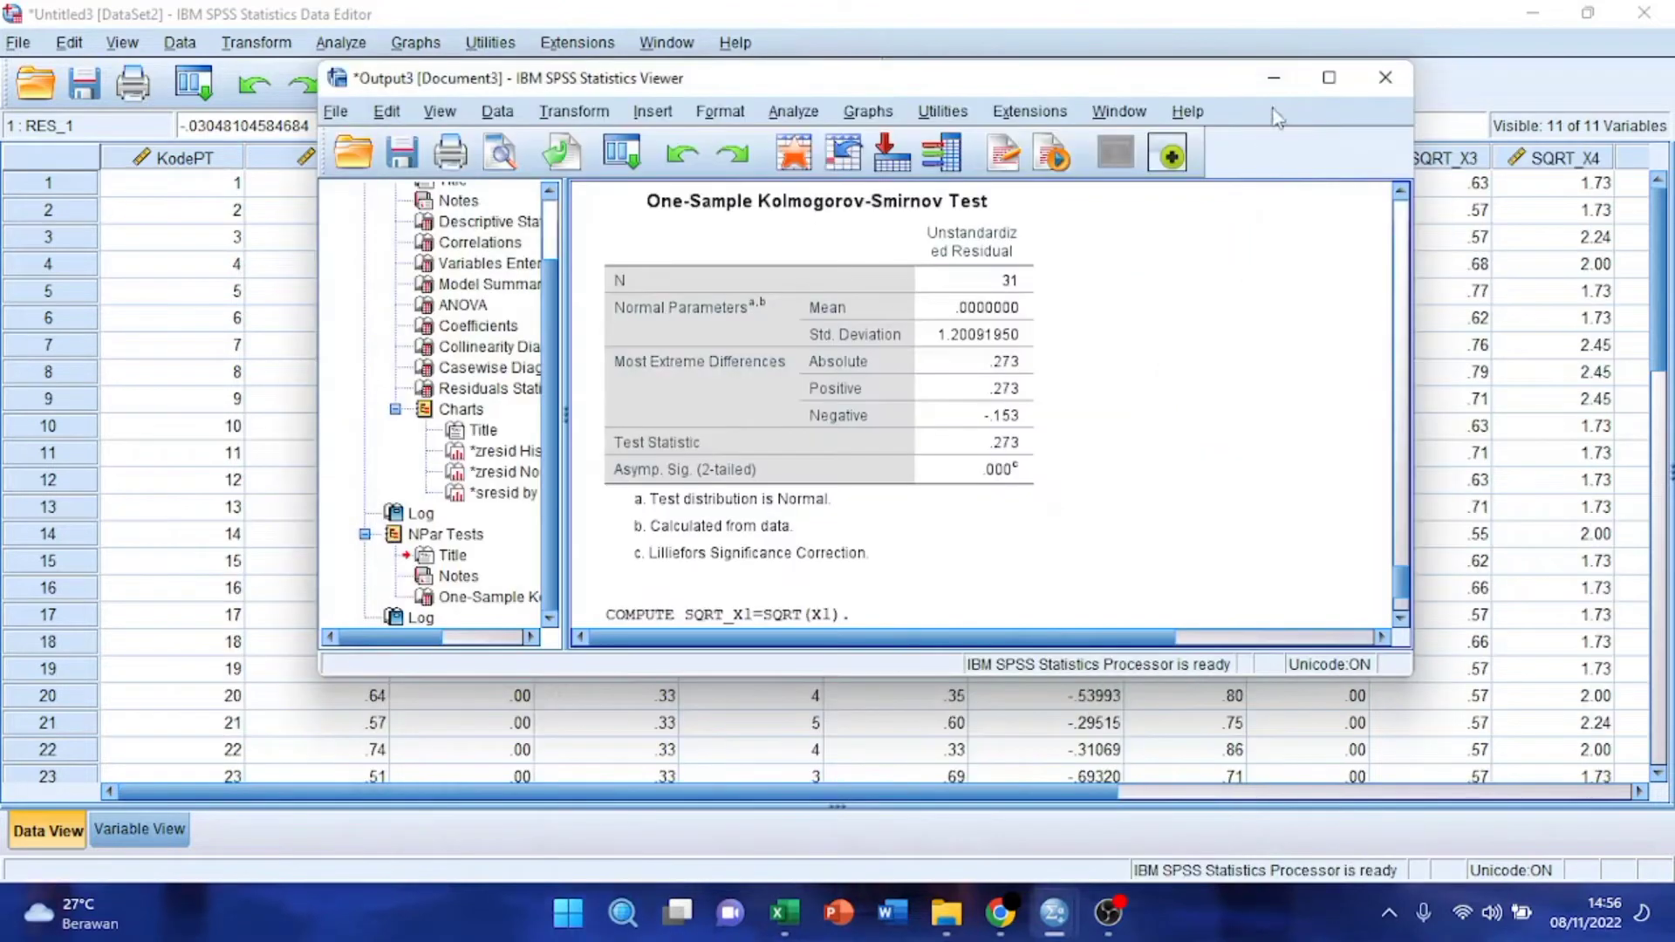
# Step: Compute a new variable SQRT_Y with the expression SQRT(Y) and review the transformed columns in the data
pyautogui.click(299, 45)
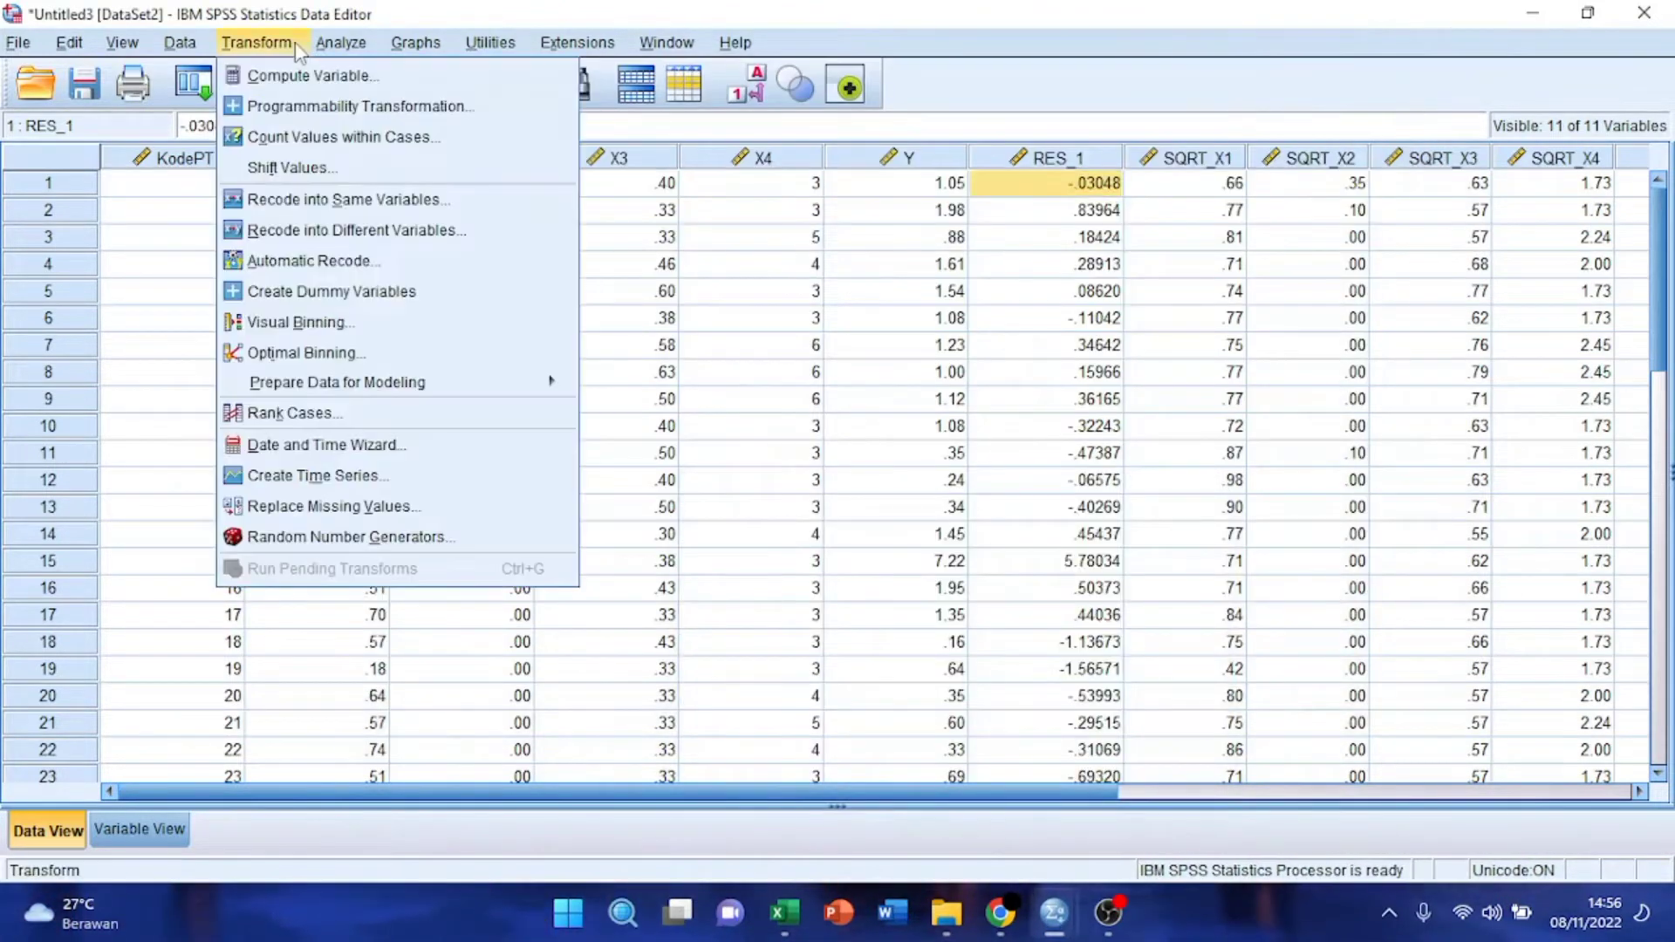
pyautogui.click(300, 79)
pyautogui.click(543, 186)
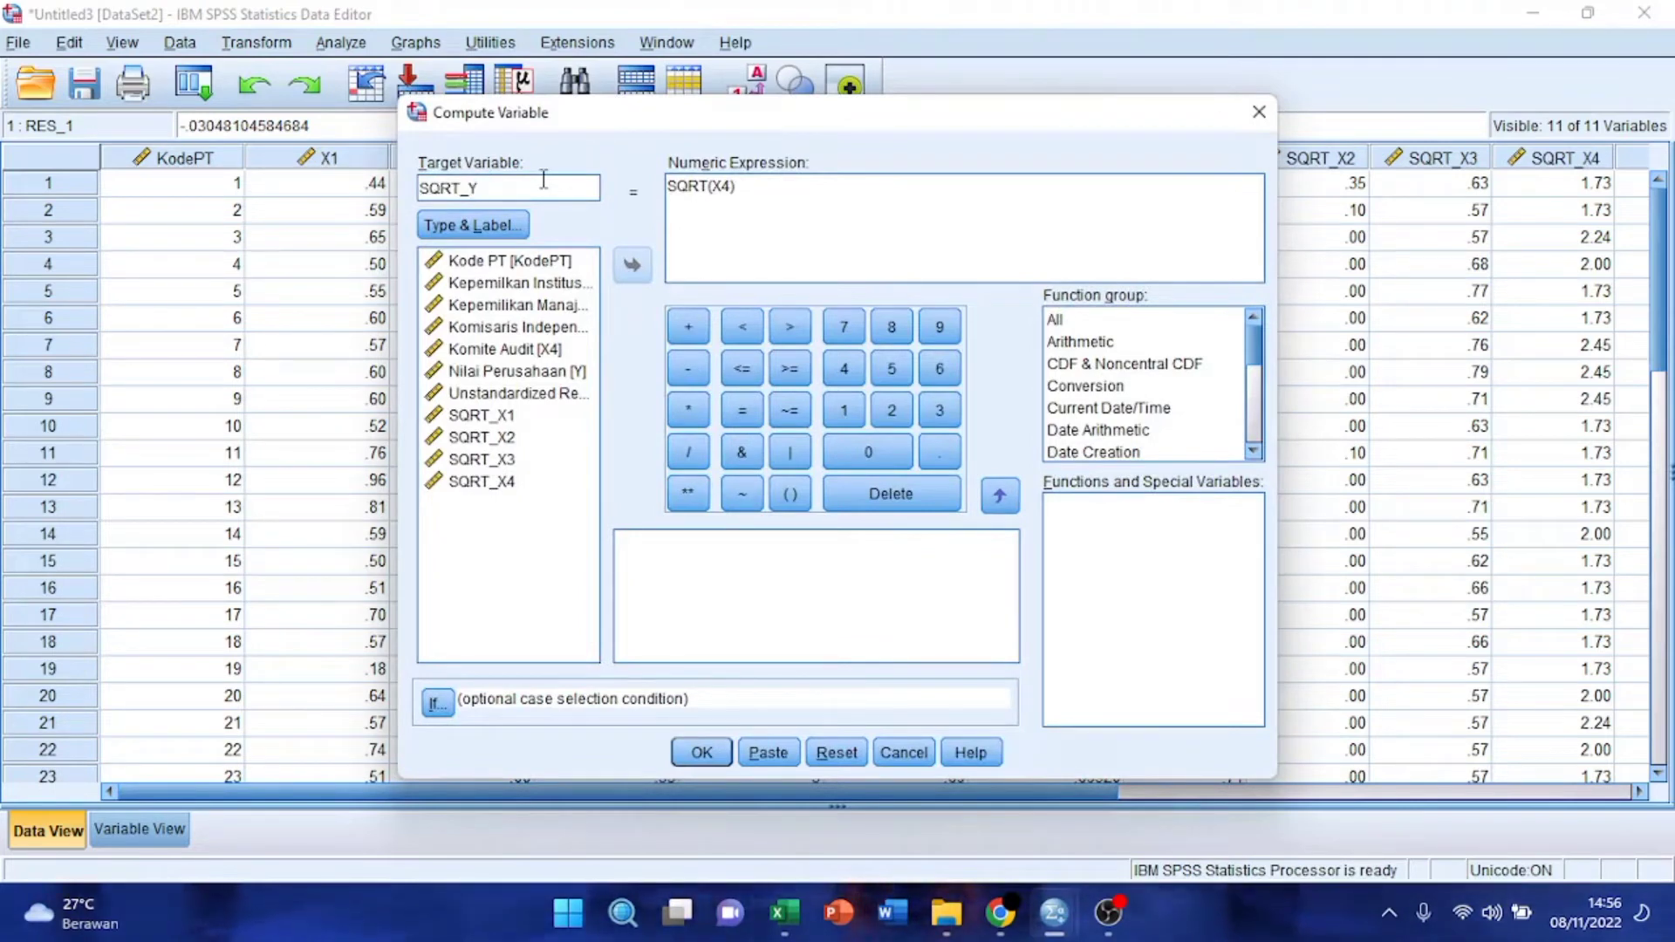
pyautogui.click(728, 190)
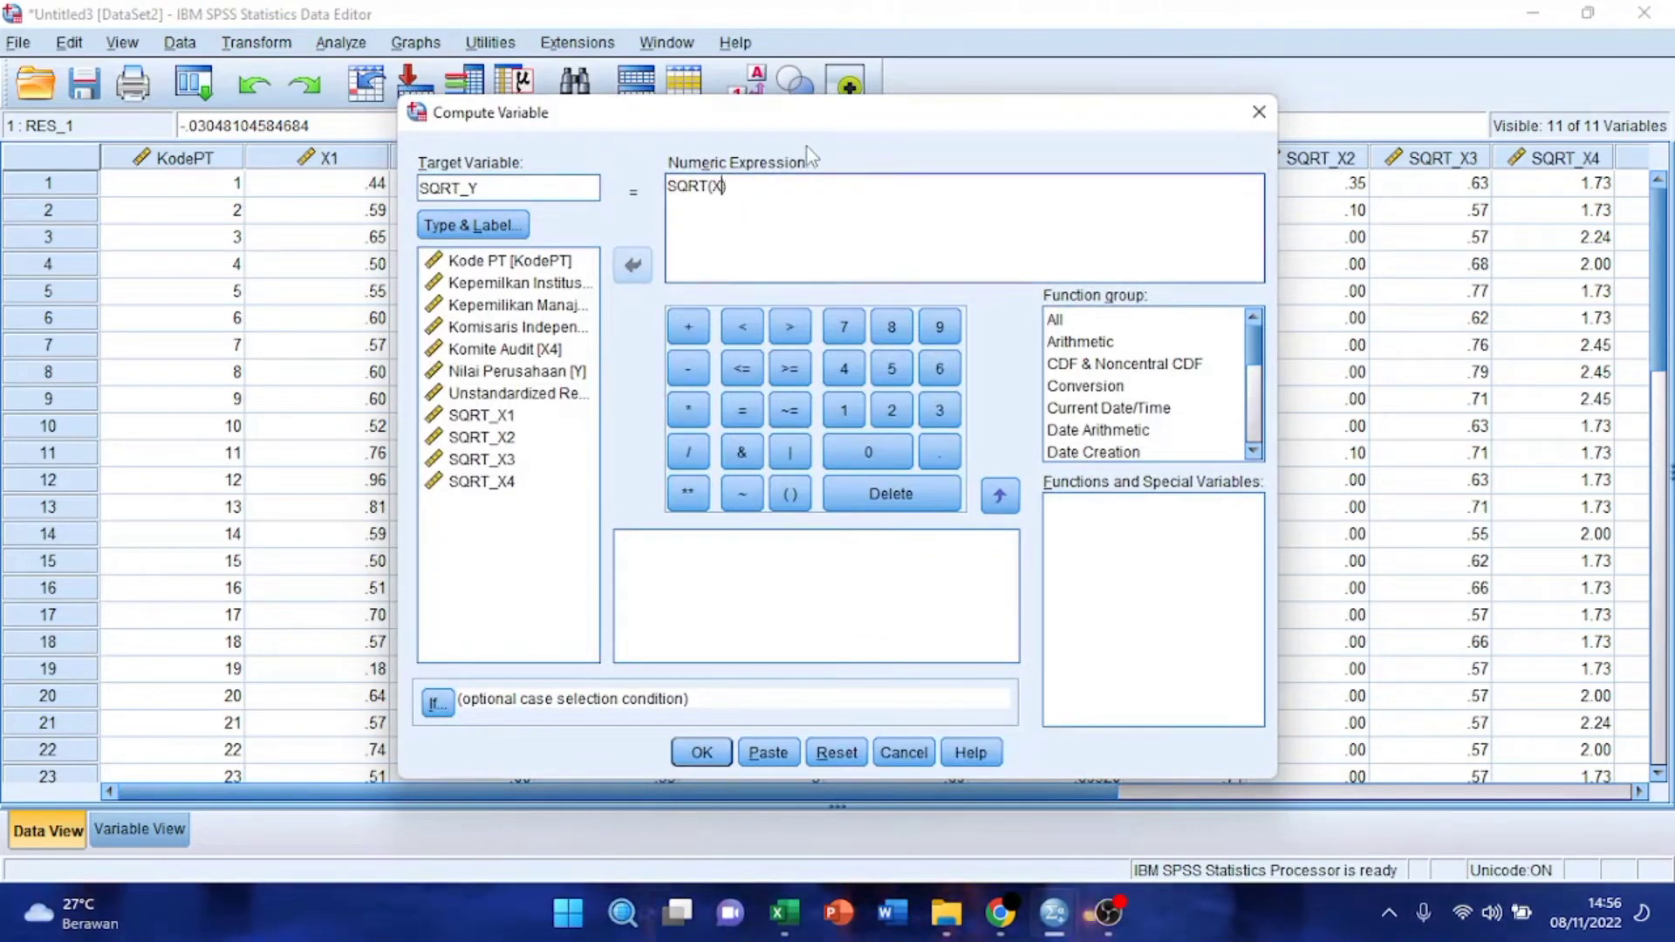
pyautogui.click(541, 373)
pyautogui.click(633, 265)
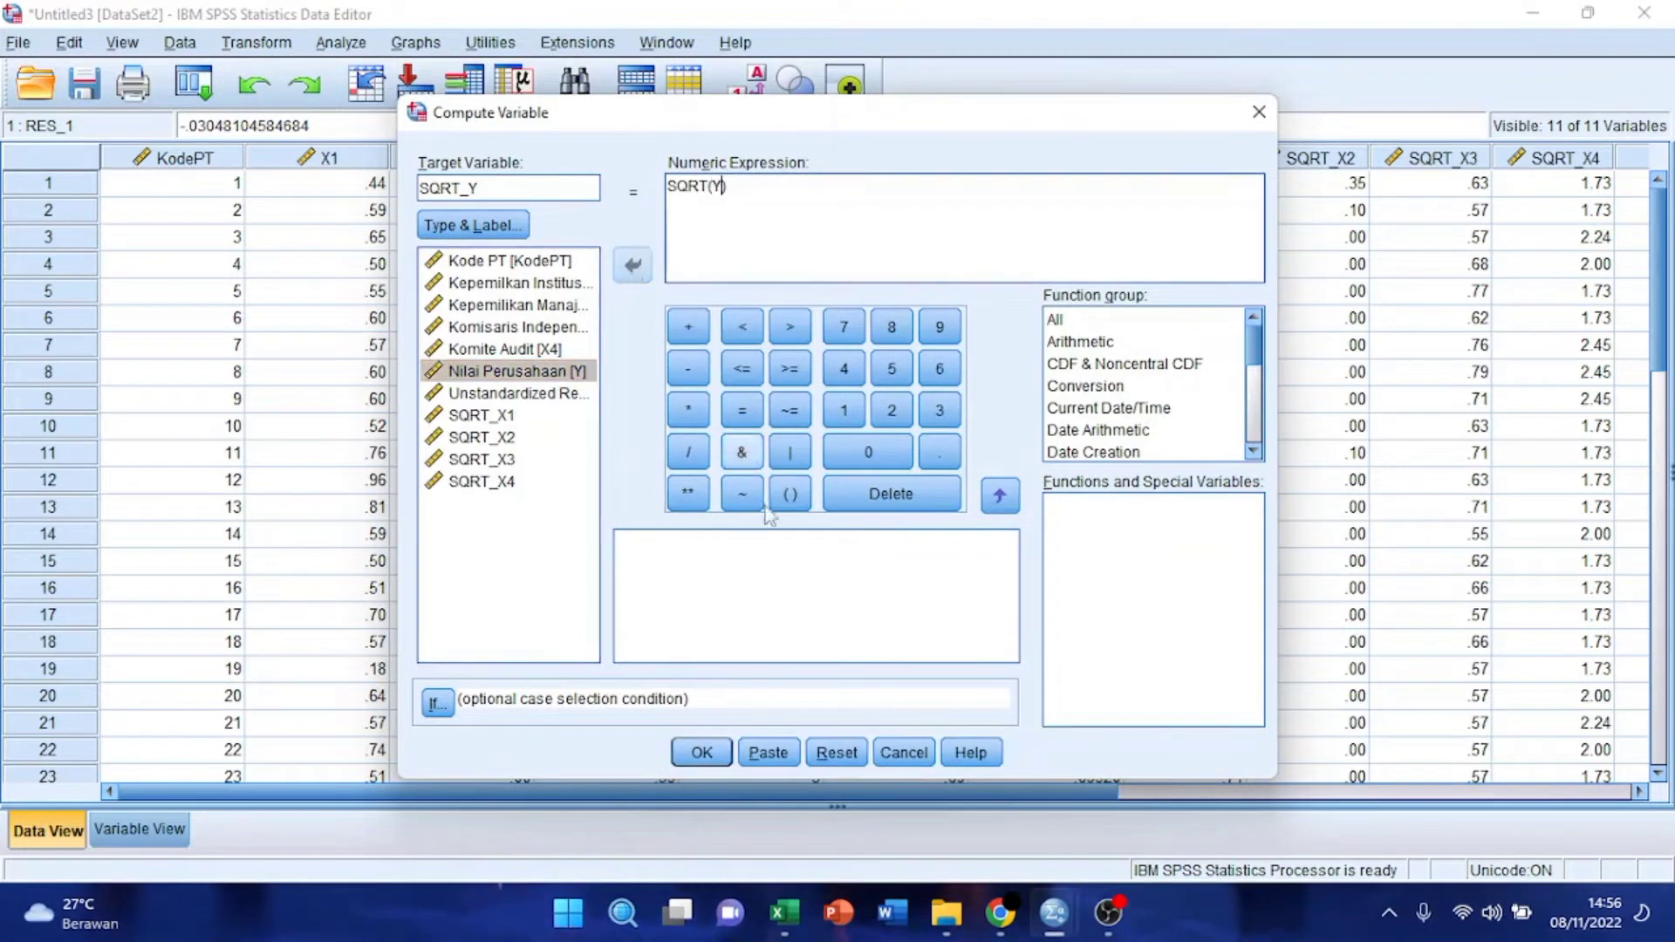
pyautogui.click(702, 752)
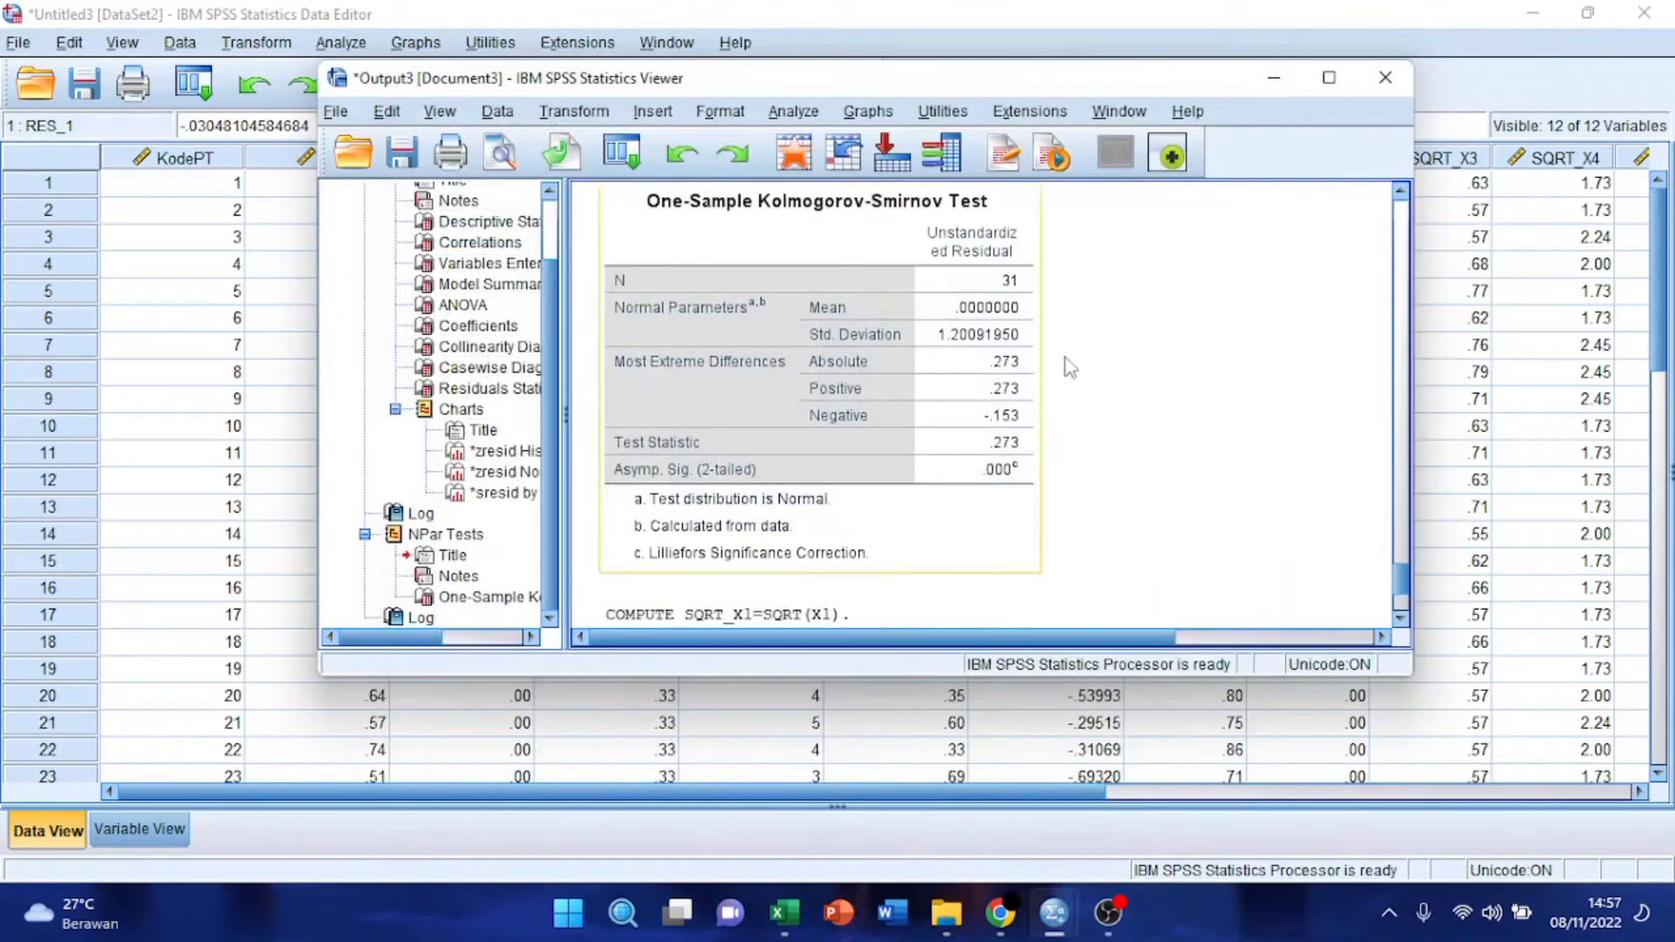
pyautogui.click(1273, 78)
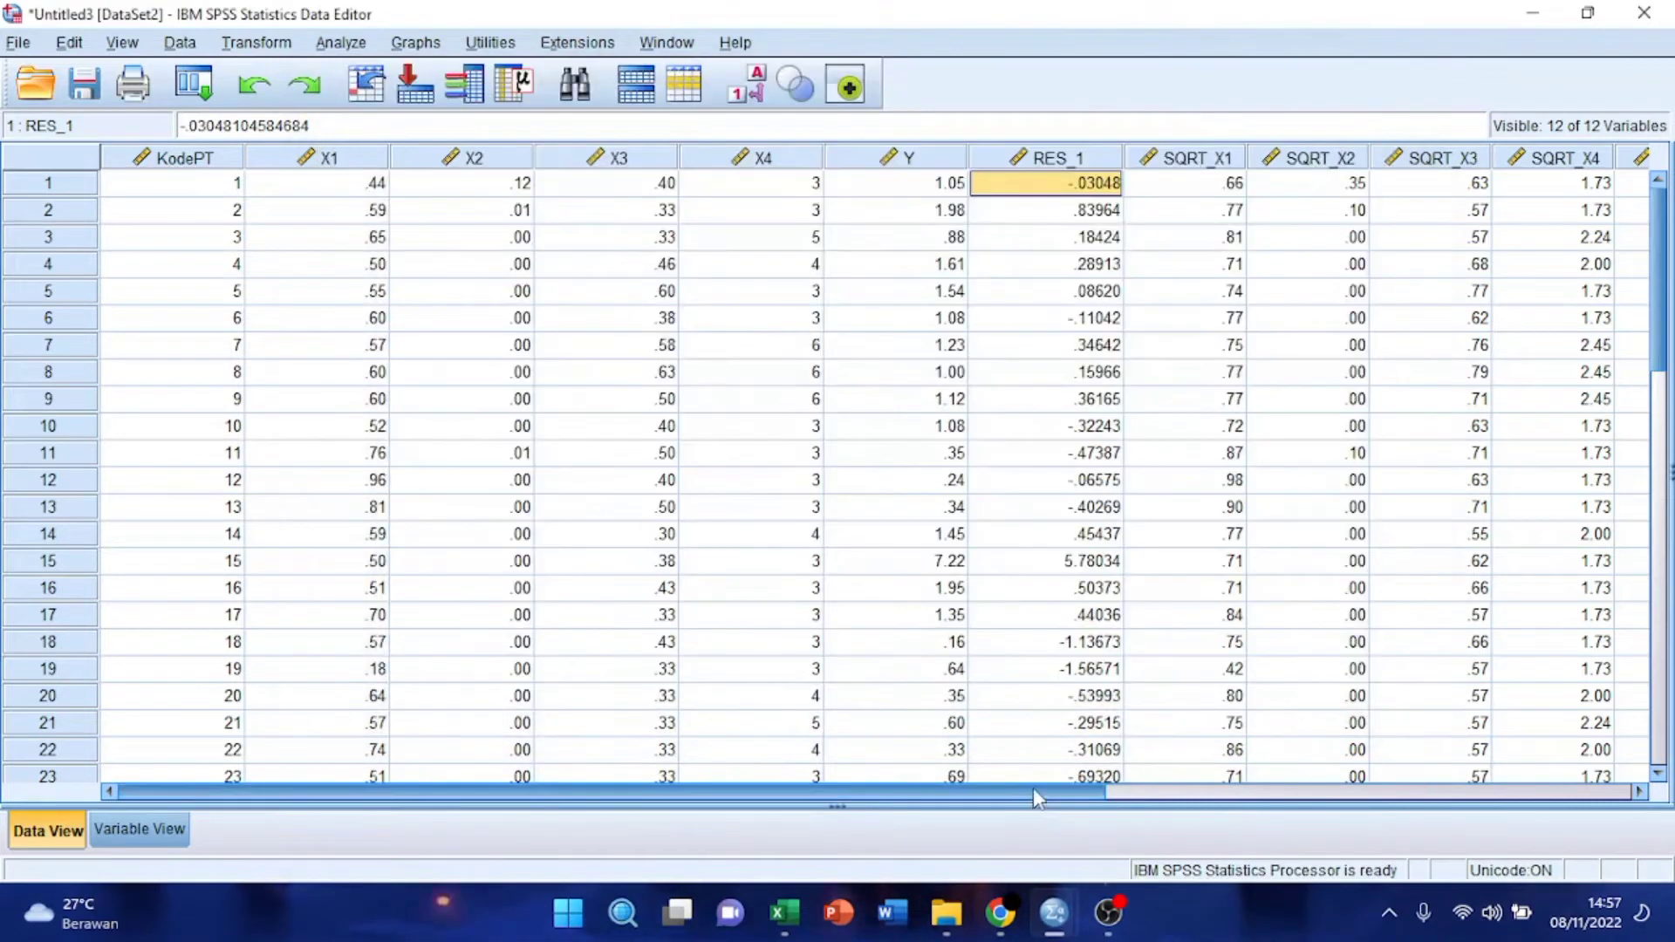
pyautogui.moveTo(1033, 791); pyautogui.dragTo(1187, 779)
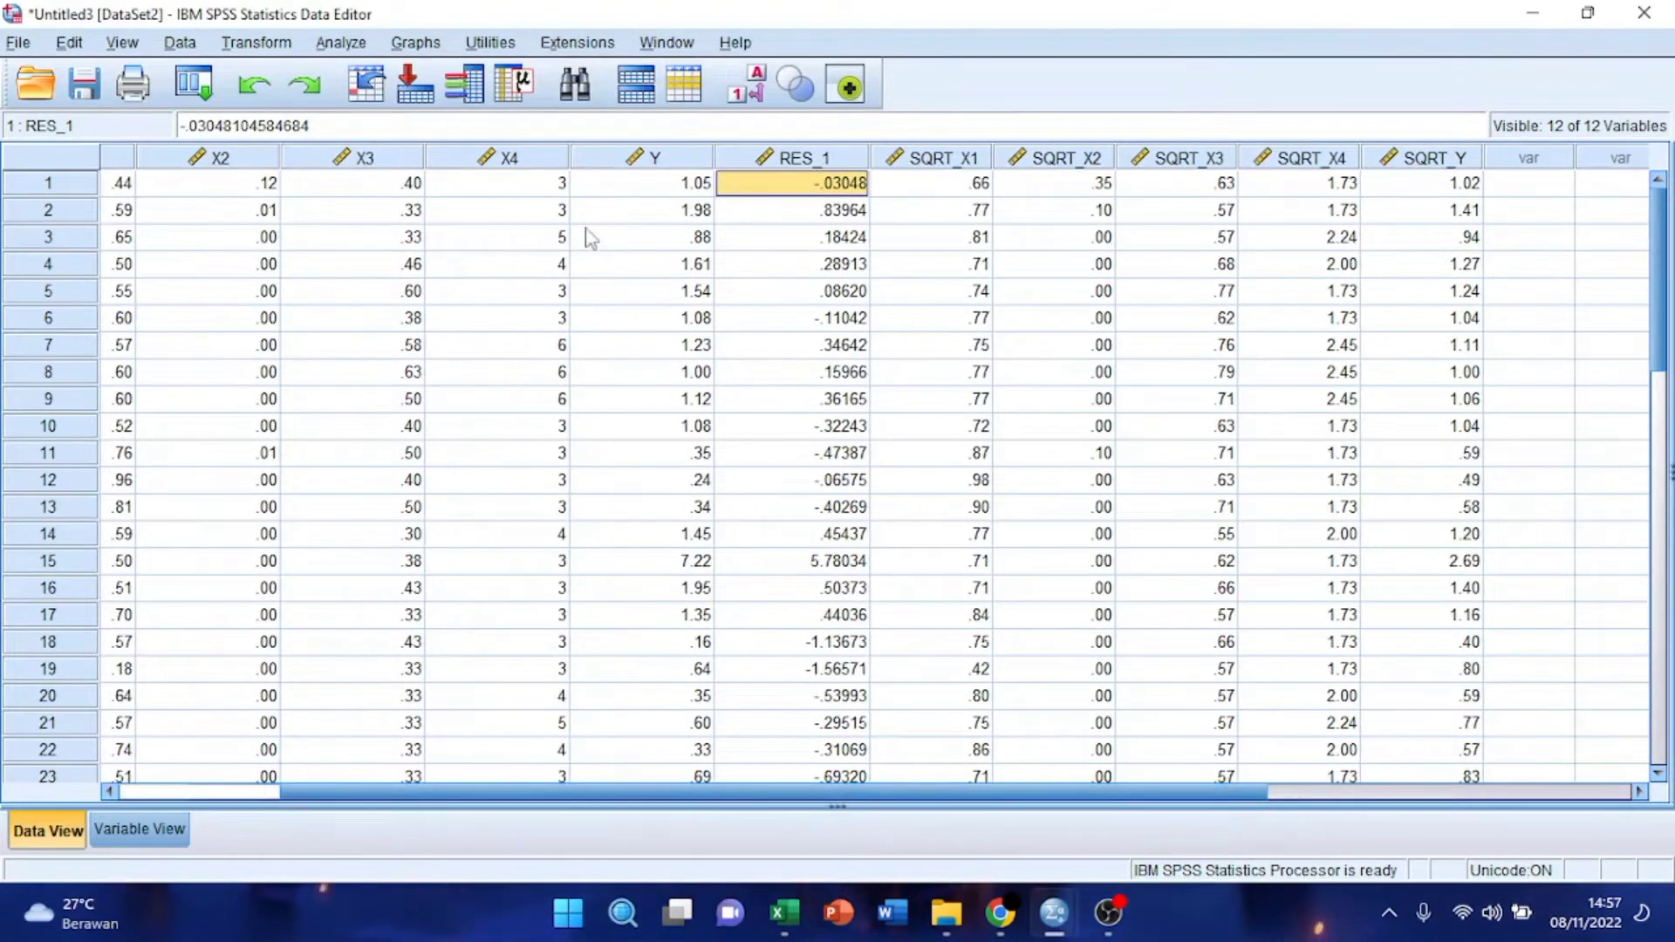
# Step: Reset the Linear Regression setup and assign SQRT_X1, SQRT_X2, SQRT_X3 and SQRT_X4 as independents with SQRT_Y as dependent
pyautogui.click(361, 50)
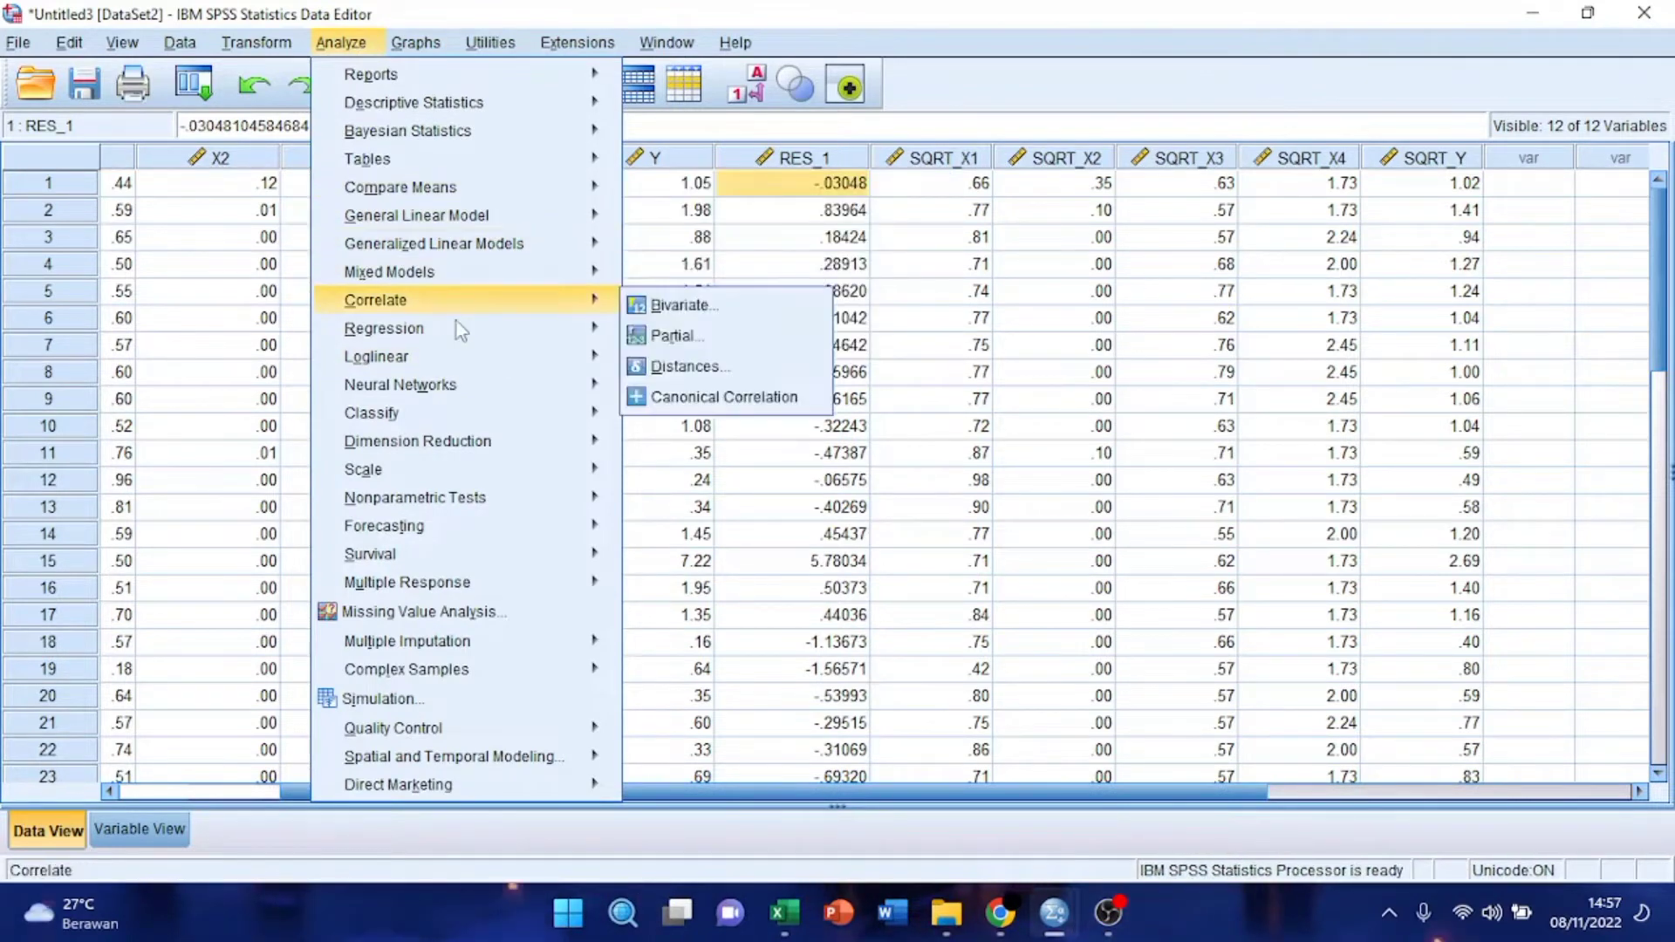
pyautogui.moveTo(480, 332)
pyautogui.click(698, 366)
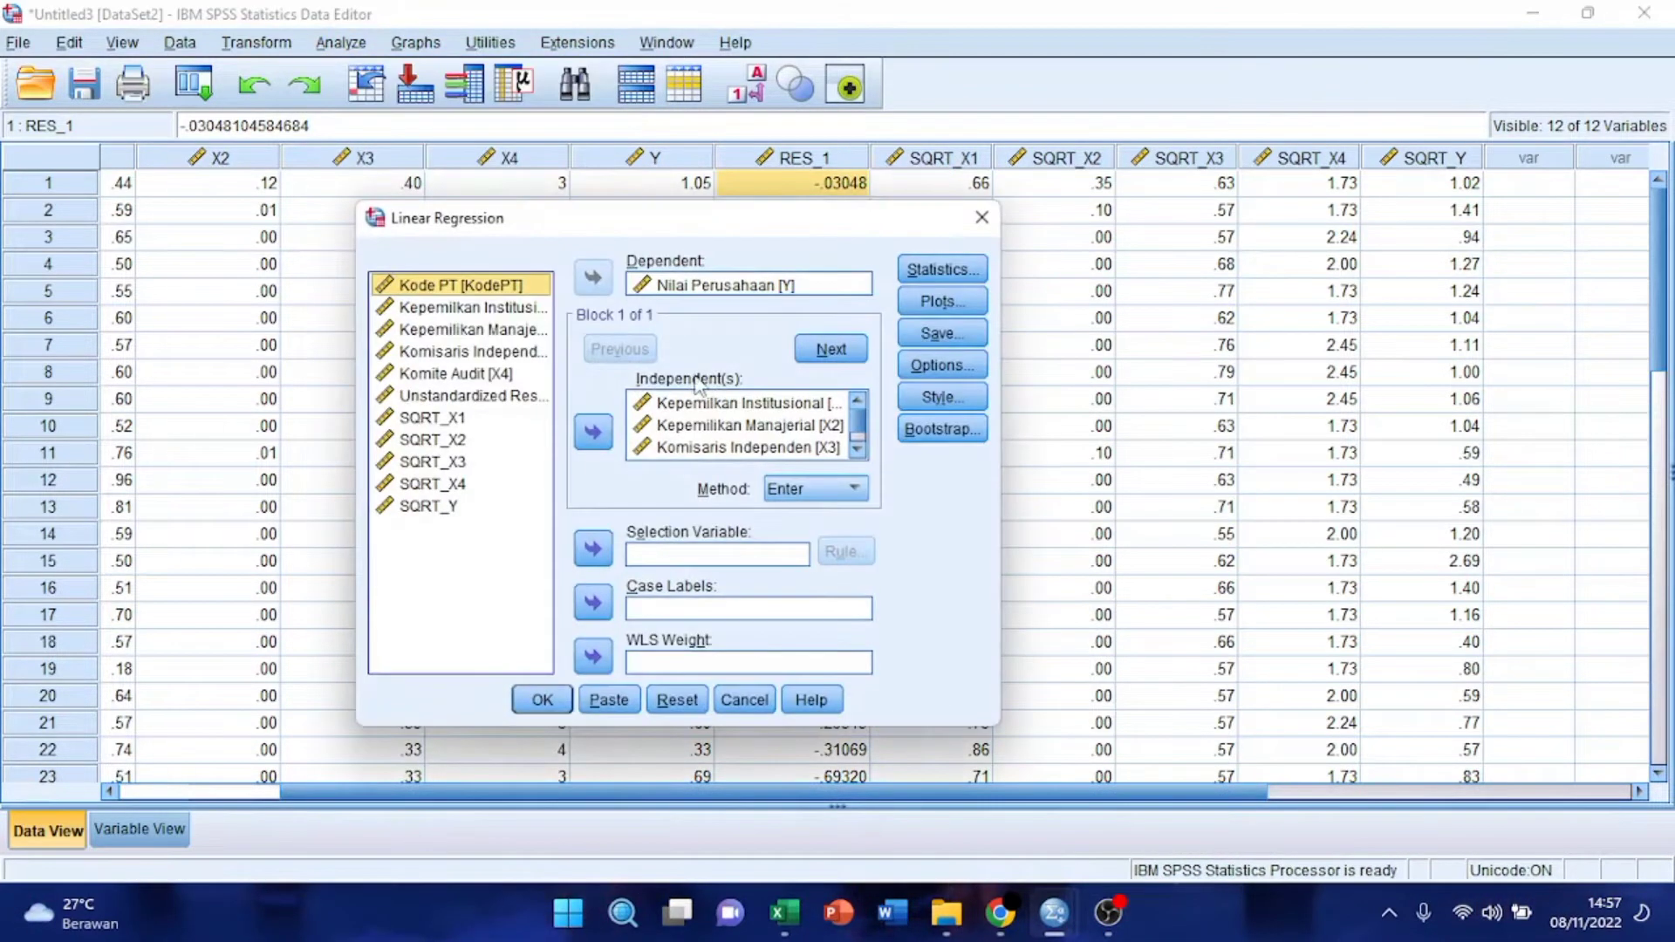
pyautogui.click(660, 698)
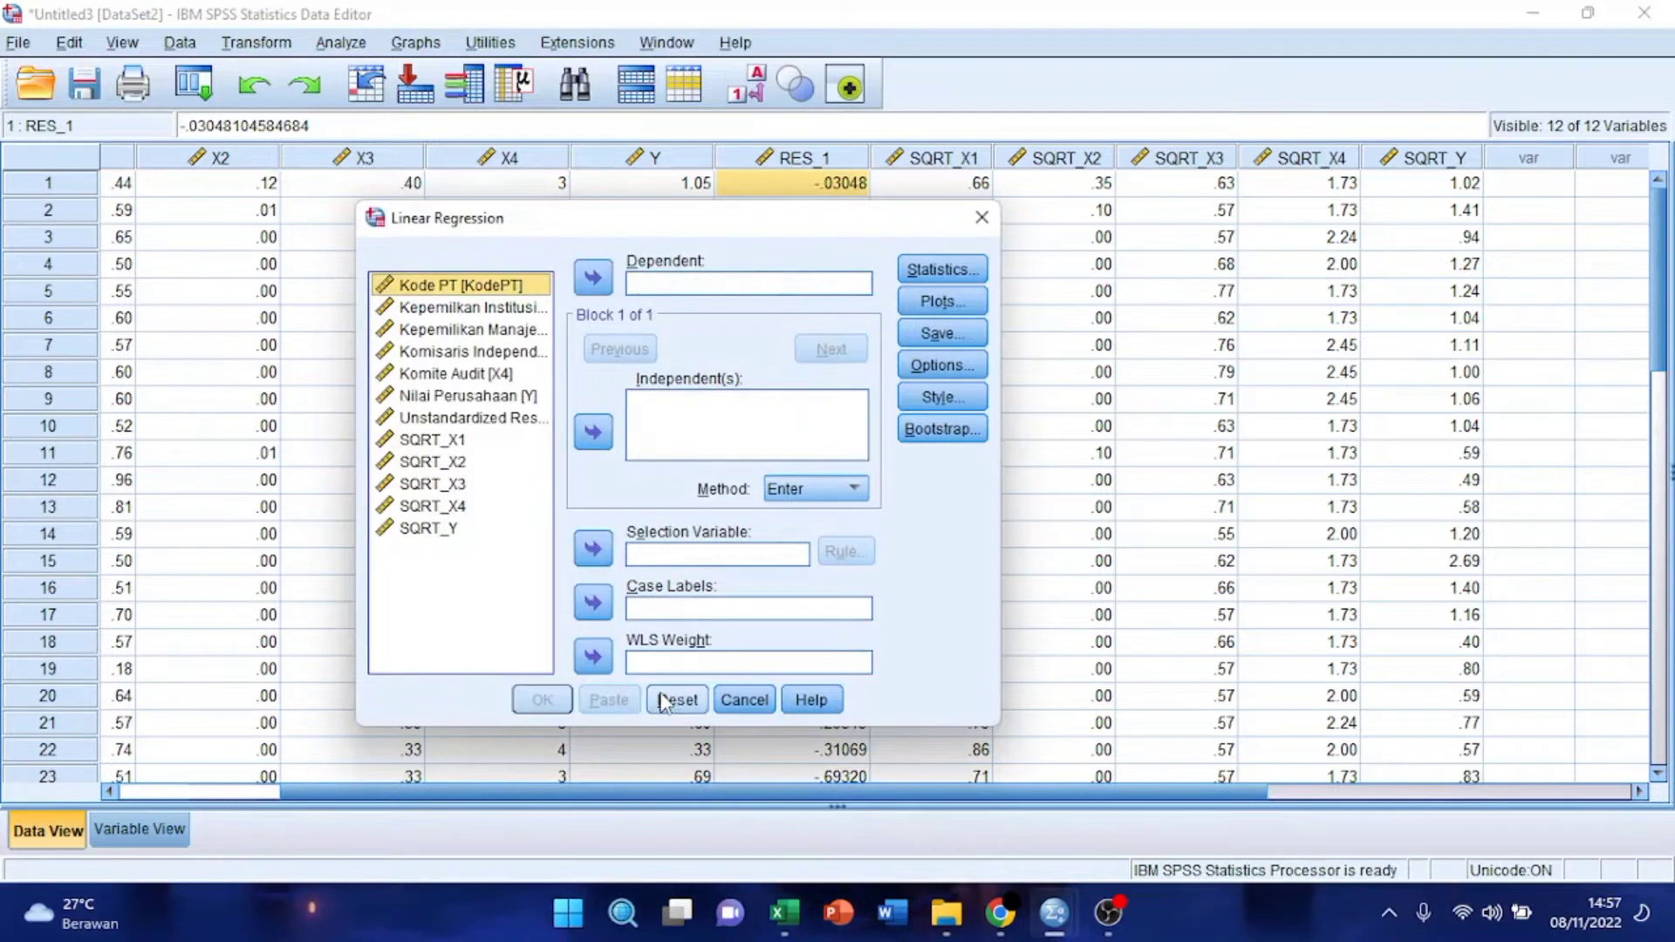
pyautogui.click(479, 440)
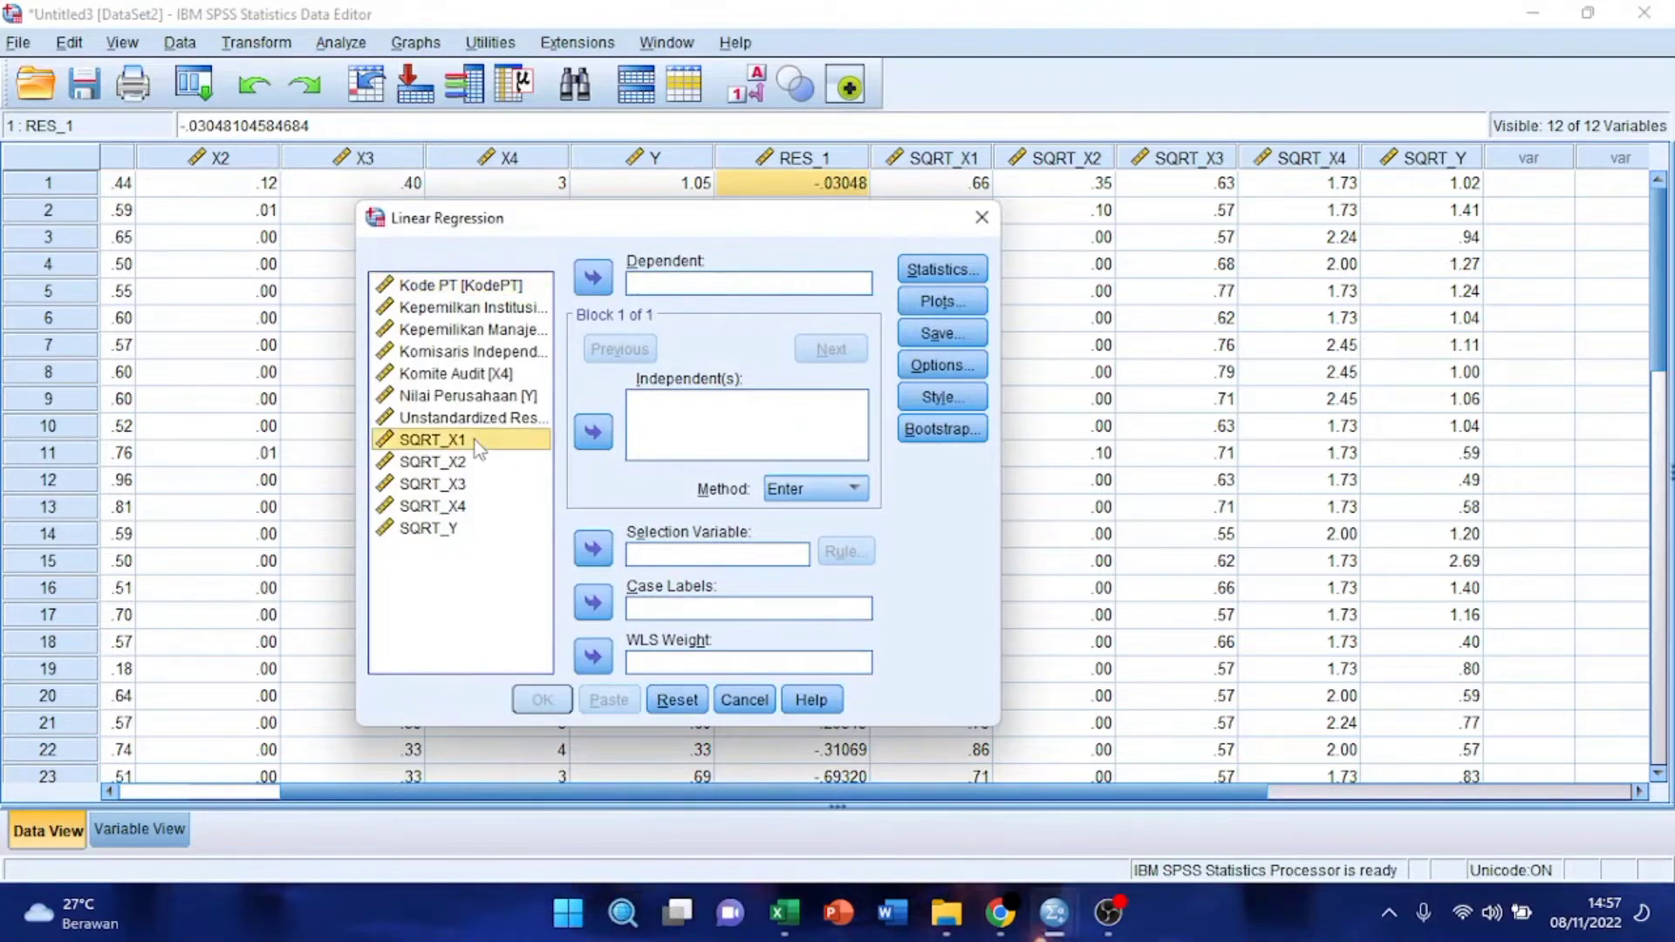
pyautogui.keyDown('ctrl'); pyautogui.click(472, 464); pyautogui.keyUp('ctrl')
pyautogui.keyDown('ctrl'); pyautogui.click(474, 486); pyautogui.keyUp('ctrl')
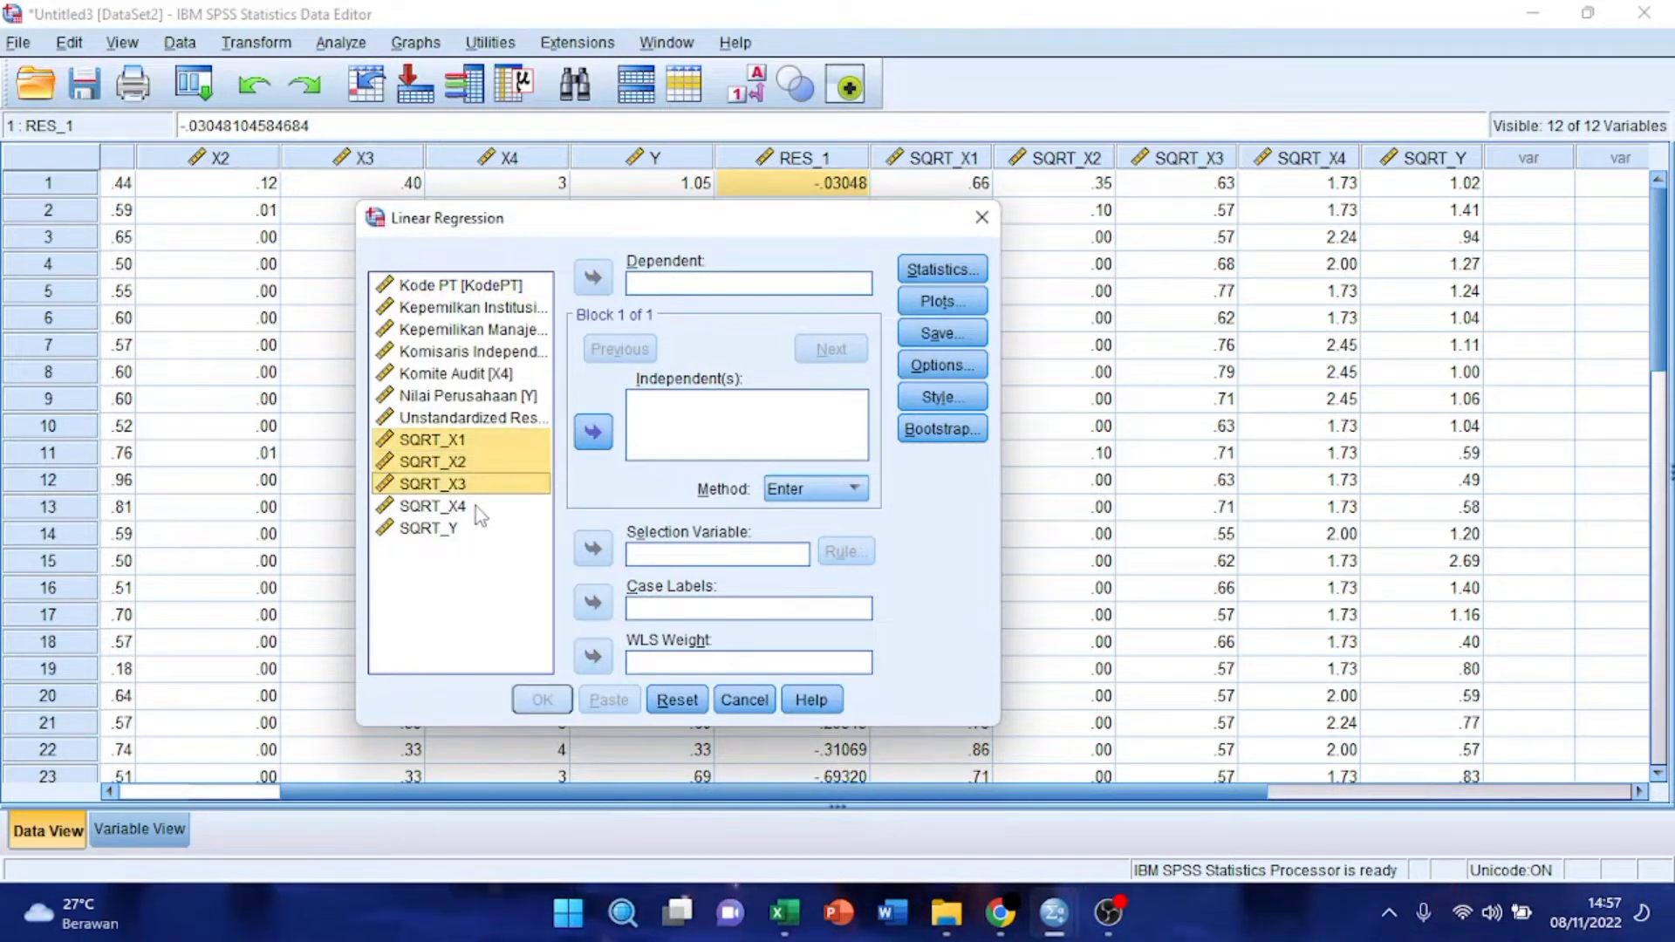
pyautogui.keyDown('ctrl'); pyautogui.click(475, 506); pyautogui.keyUp('ctrl')
pyautogui.click(593, 432)
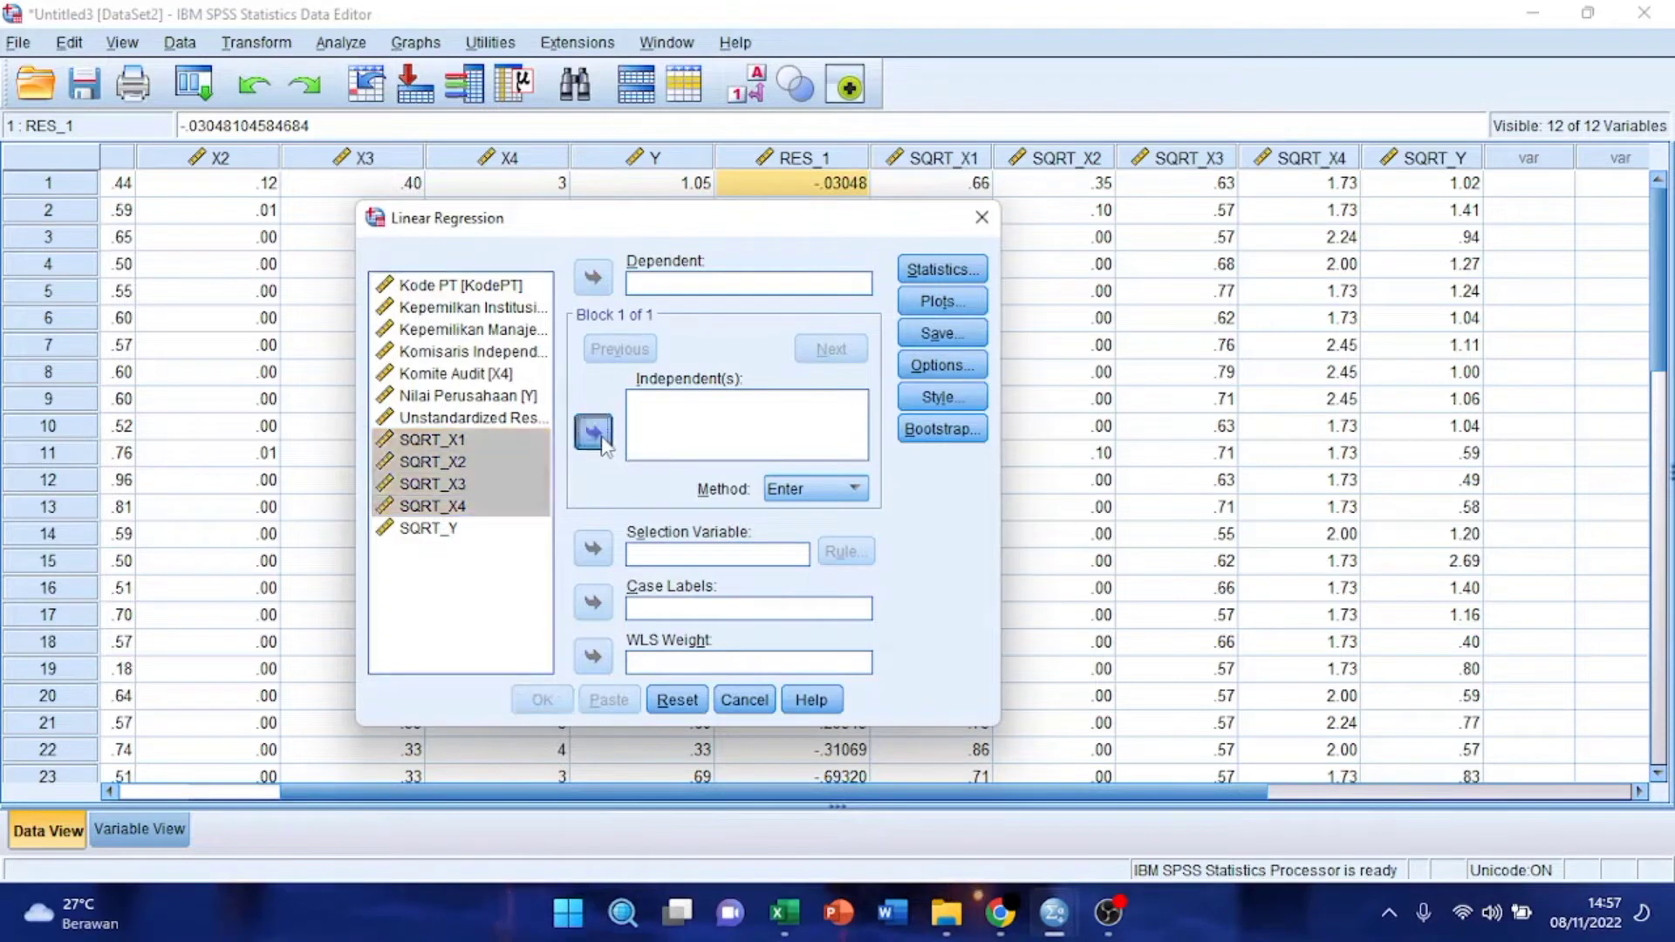
pyautogui.click(478, 529)
pyautogui.click(593, 278)
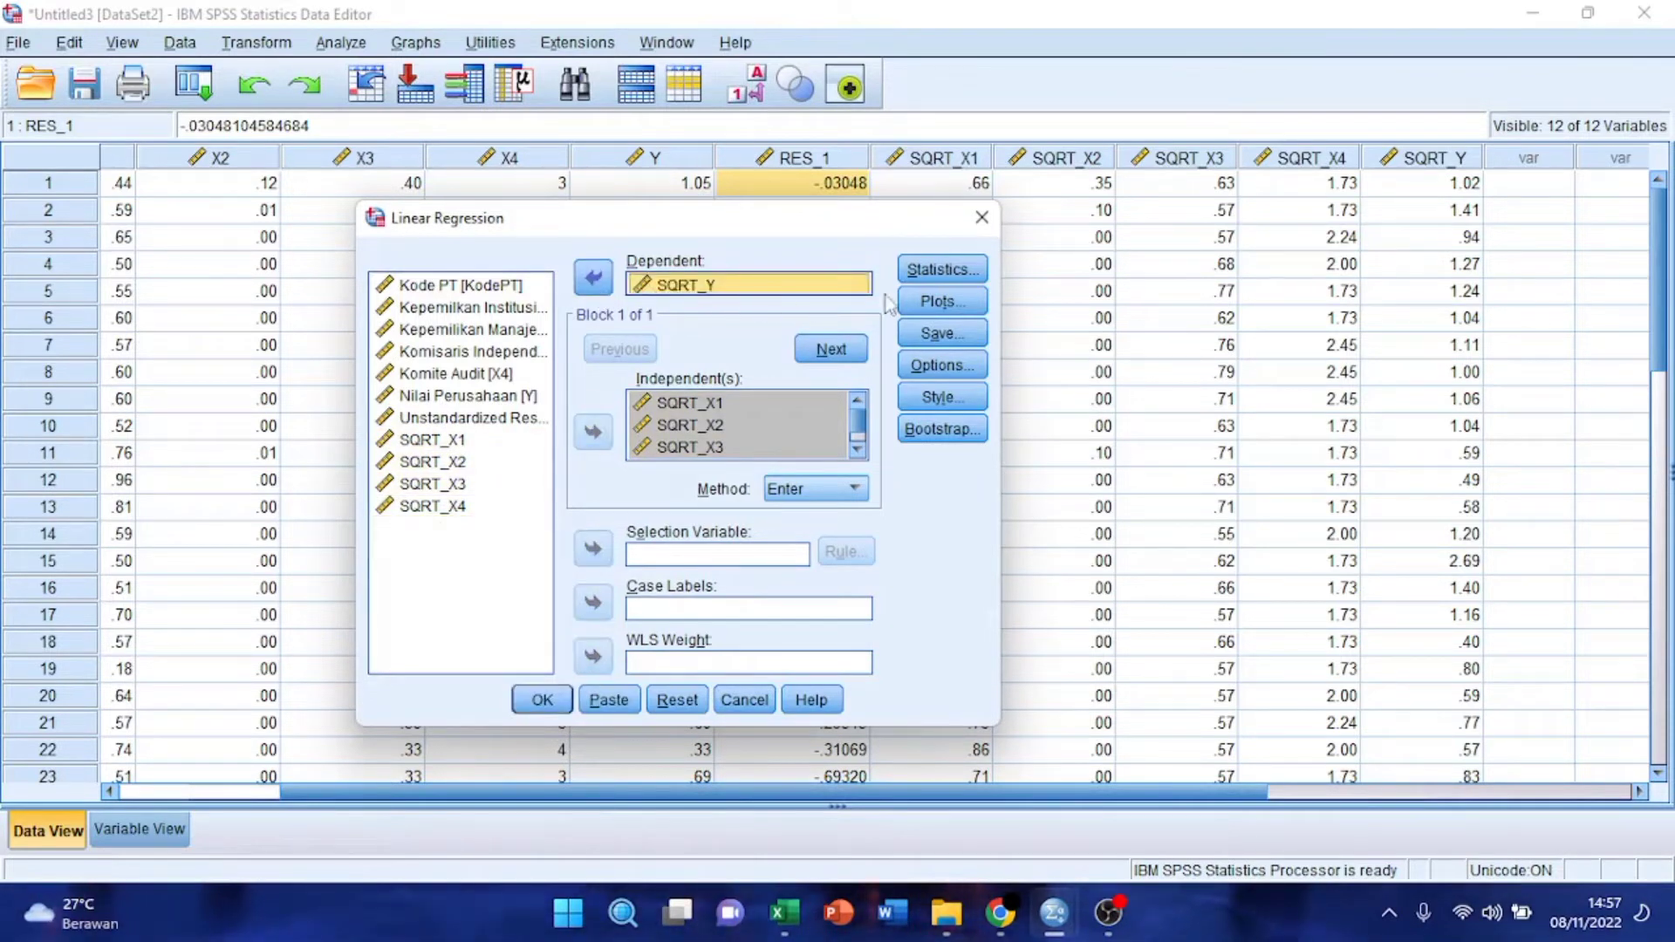
# Step: Add Descriptives, Collinearity diagnostics, Durbin-Watson and Casewise diagnostics to the regression statistics
pyautogui.click(934, 272)
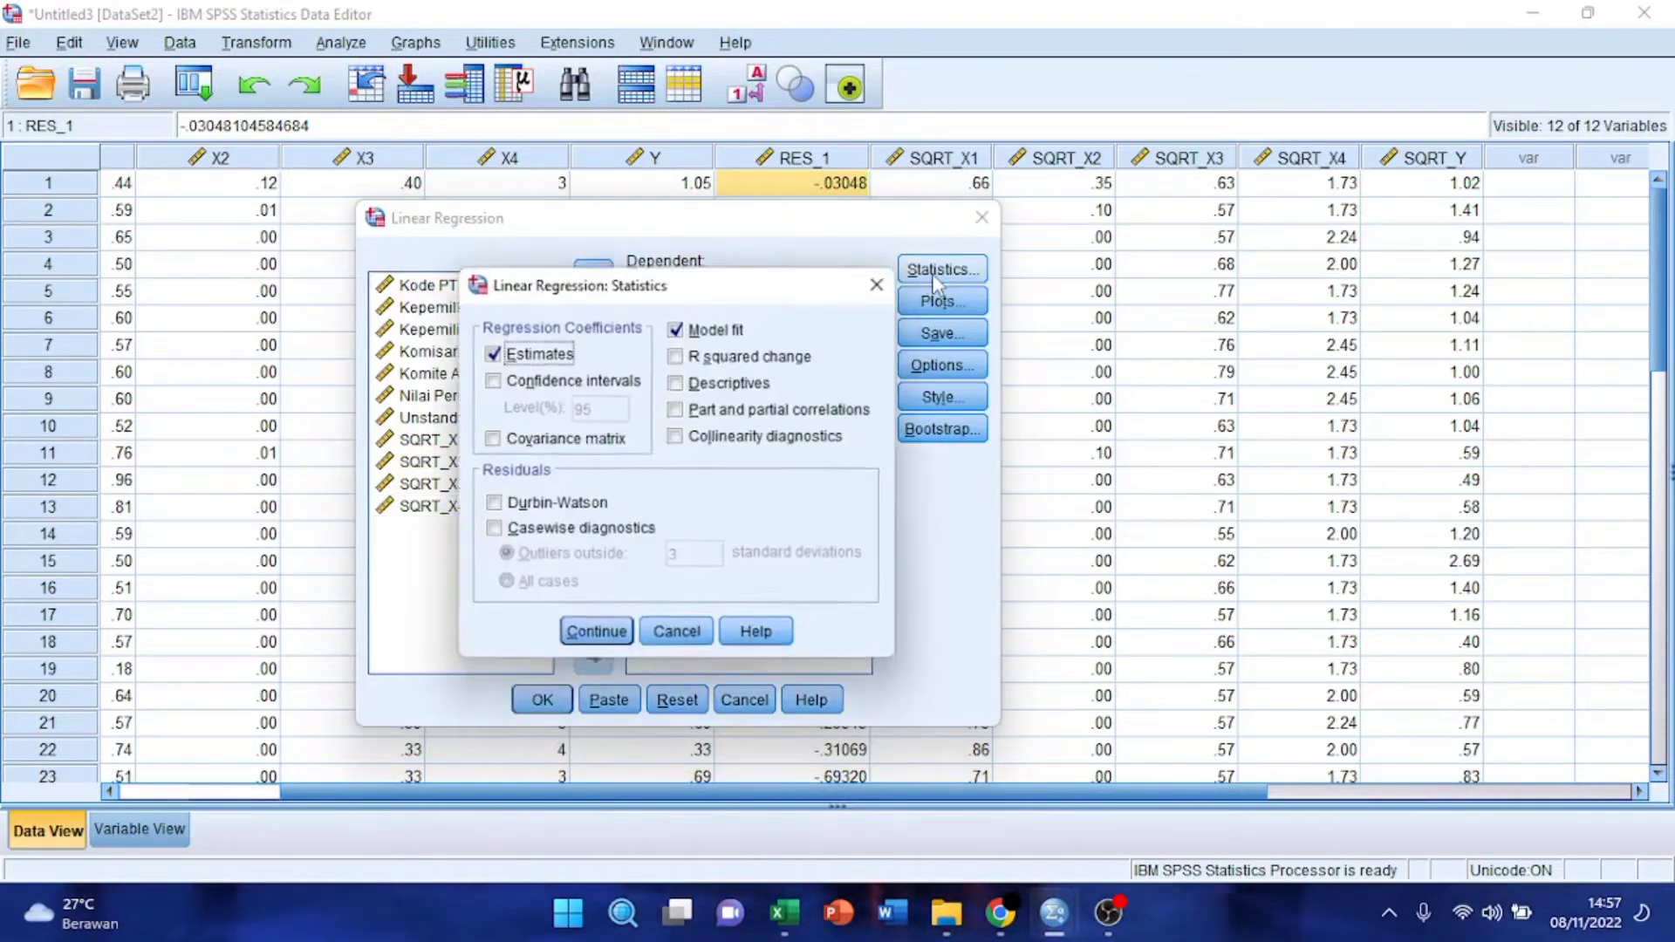
pyautogui.click(757, 389)
pyautogui.click(740, 437)
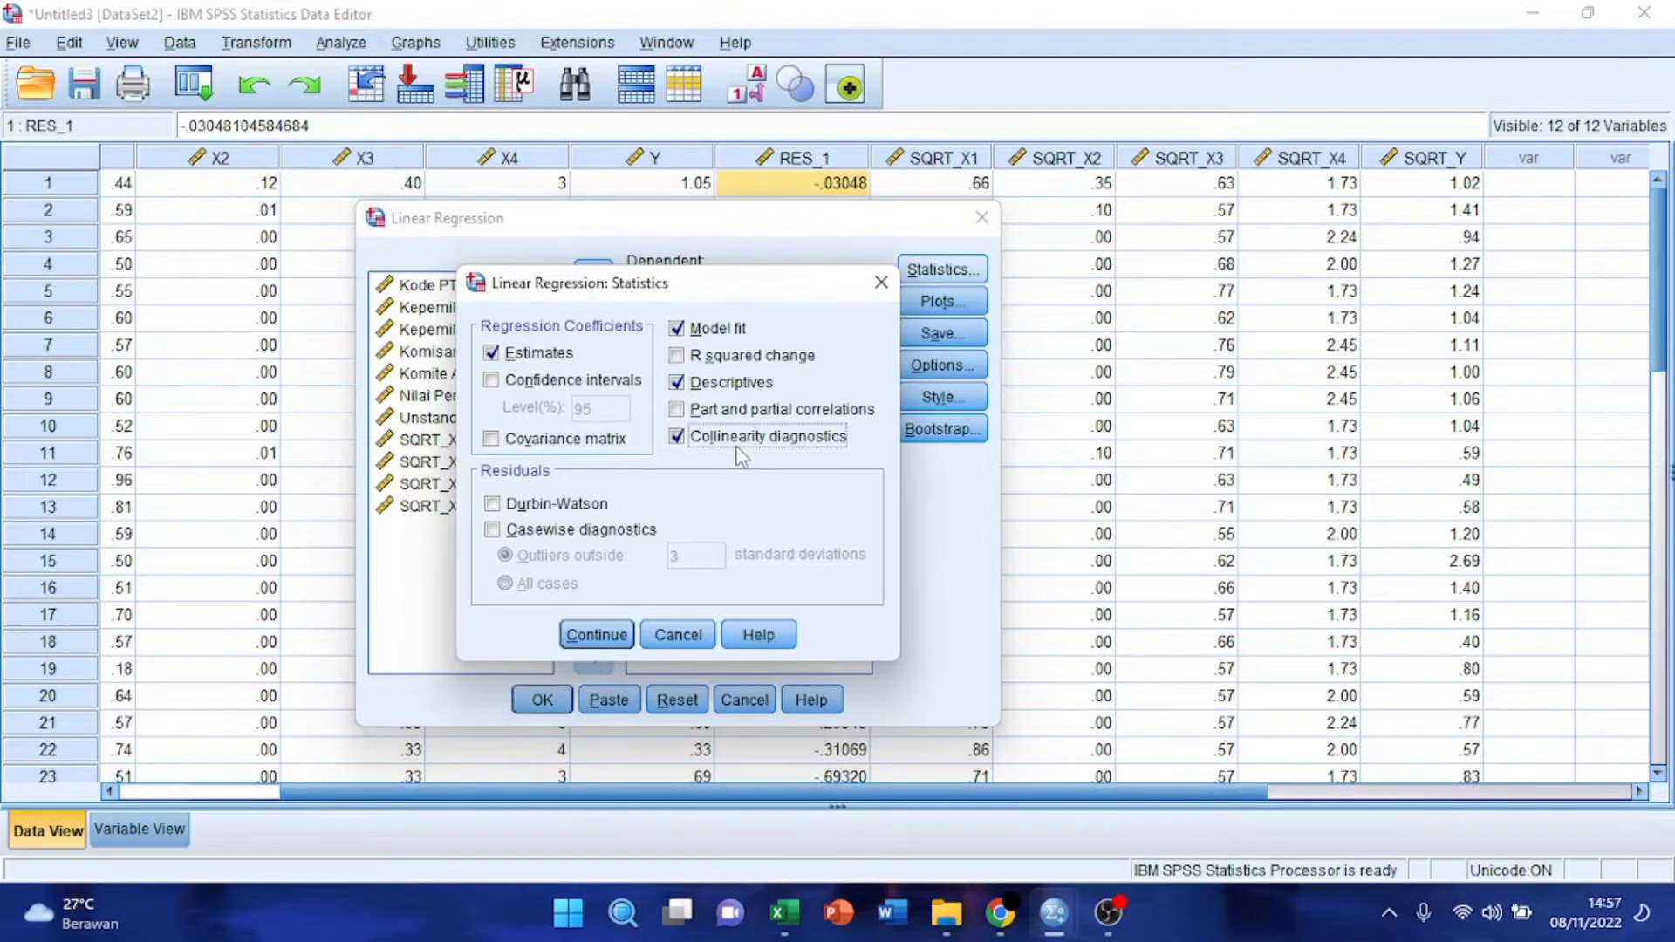
pyautogui.click(583, 506)
pyautogui.click(585, 531)
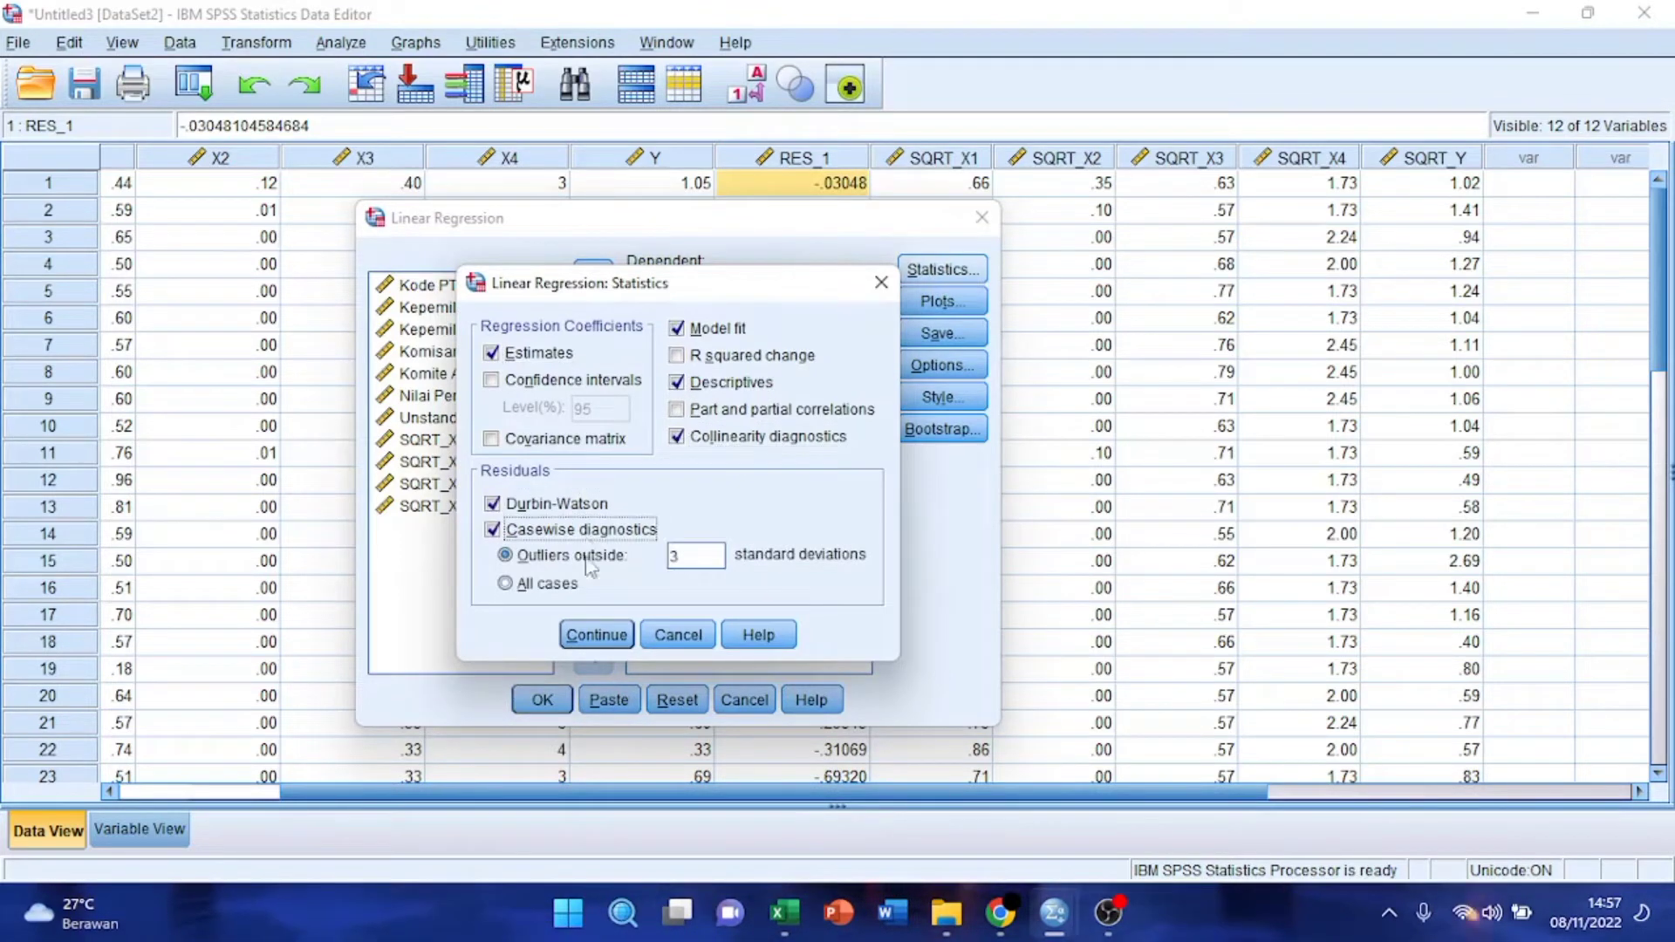
pyautogui.click(597, 636)
# Step: Configure the regression plots with *SRESID on Y and *ZPRED on X, plus a histogram and normal probability plot
pyautogui.click(930, 300)
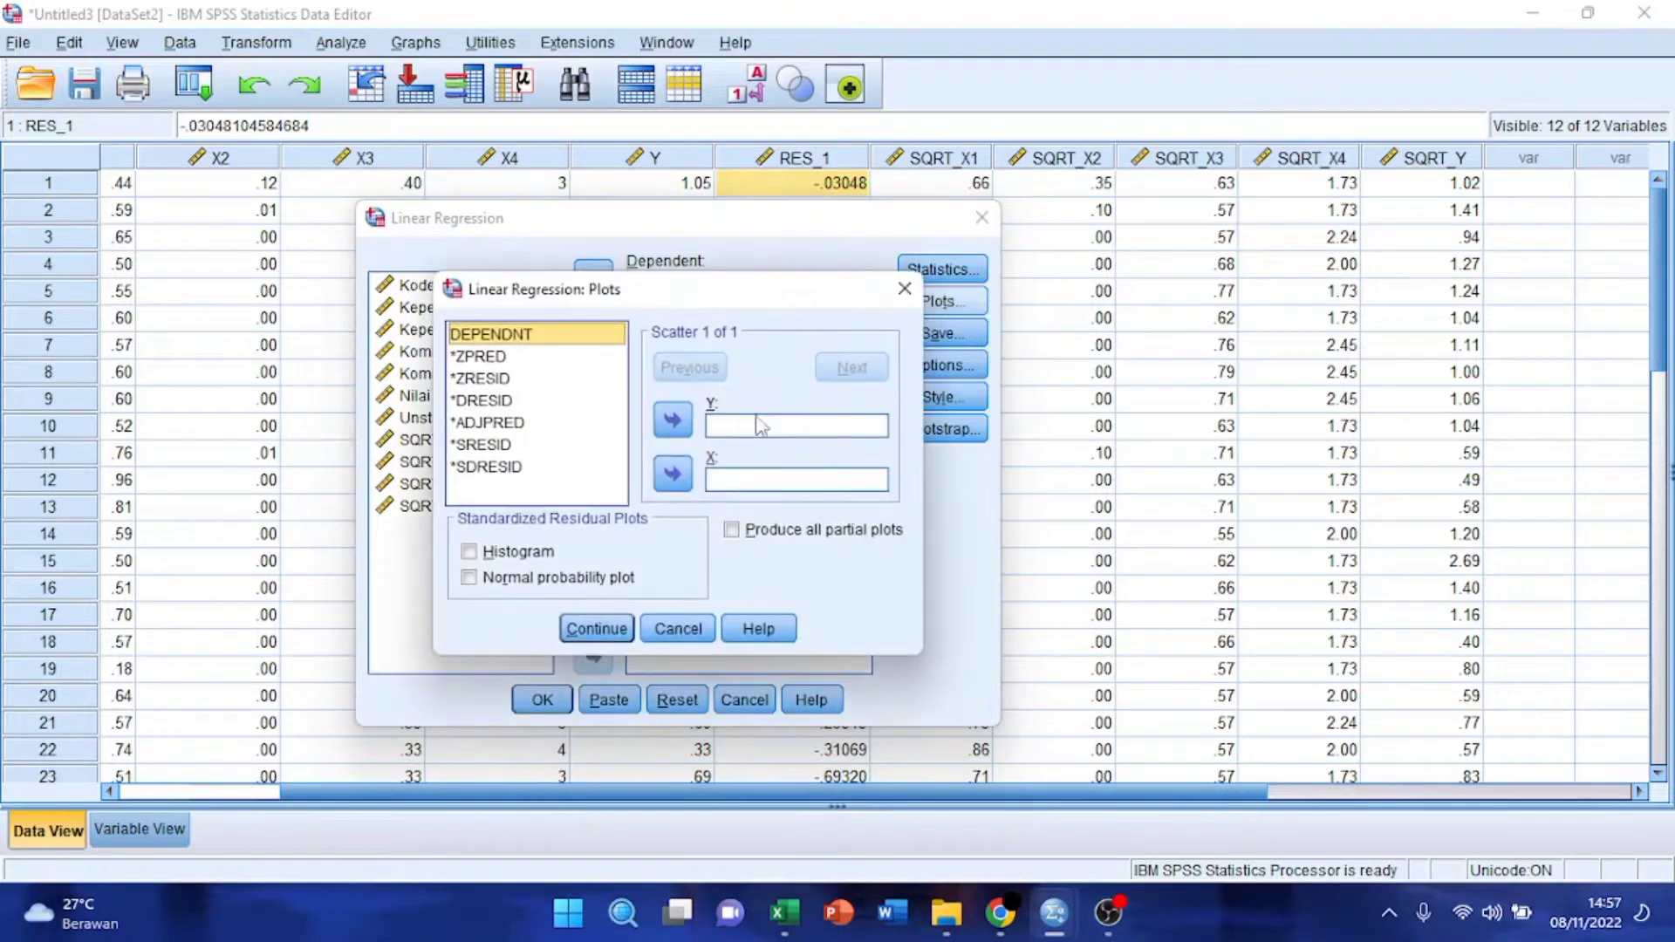
pyautogui.click(511, 357)
pyautogui.click(673, 474)
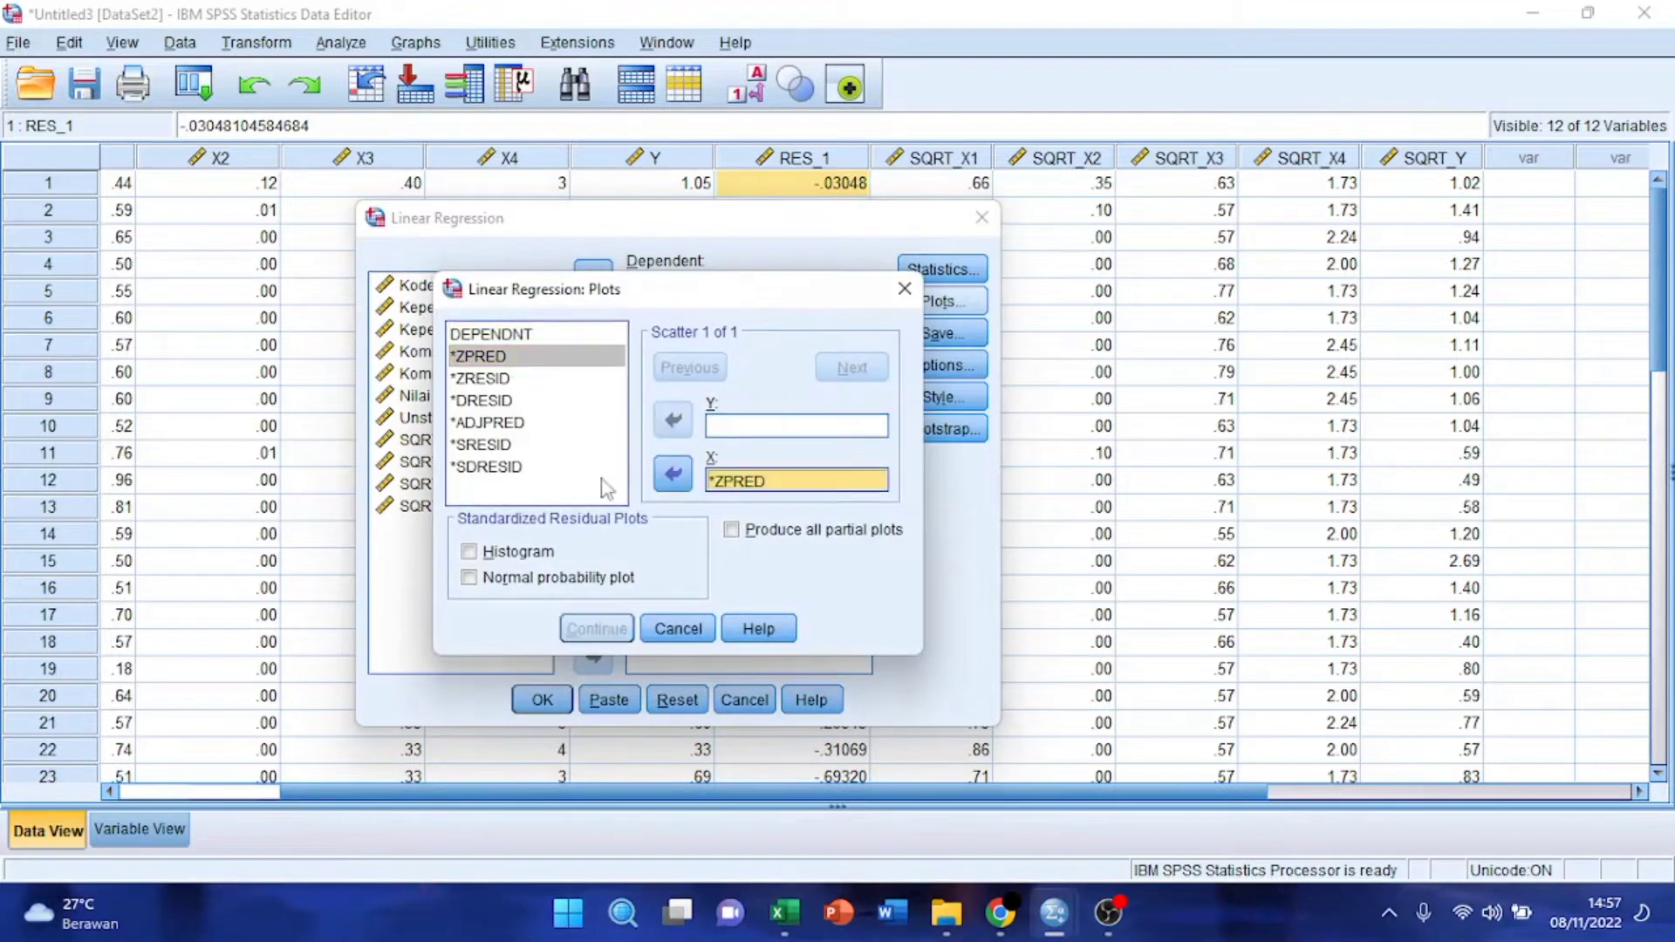
pyautogui.click(482, 444)
pyautogui.click(673, 420)
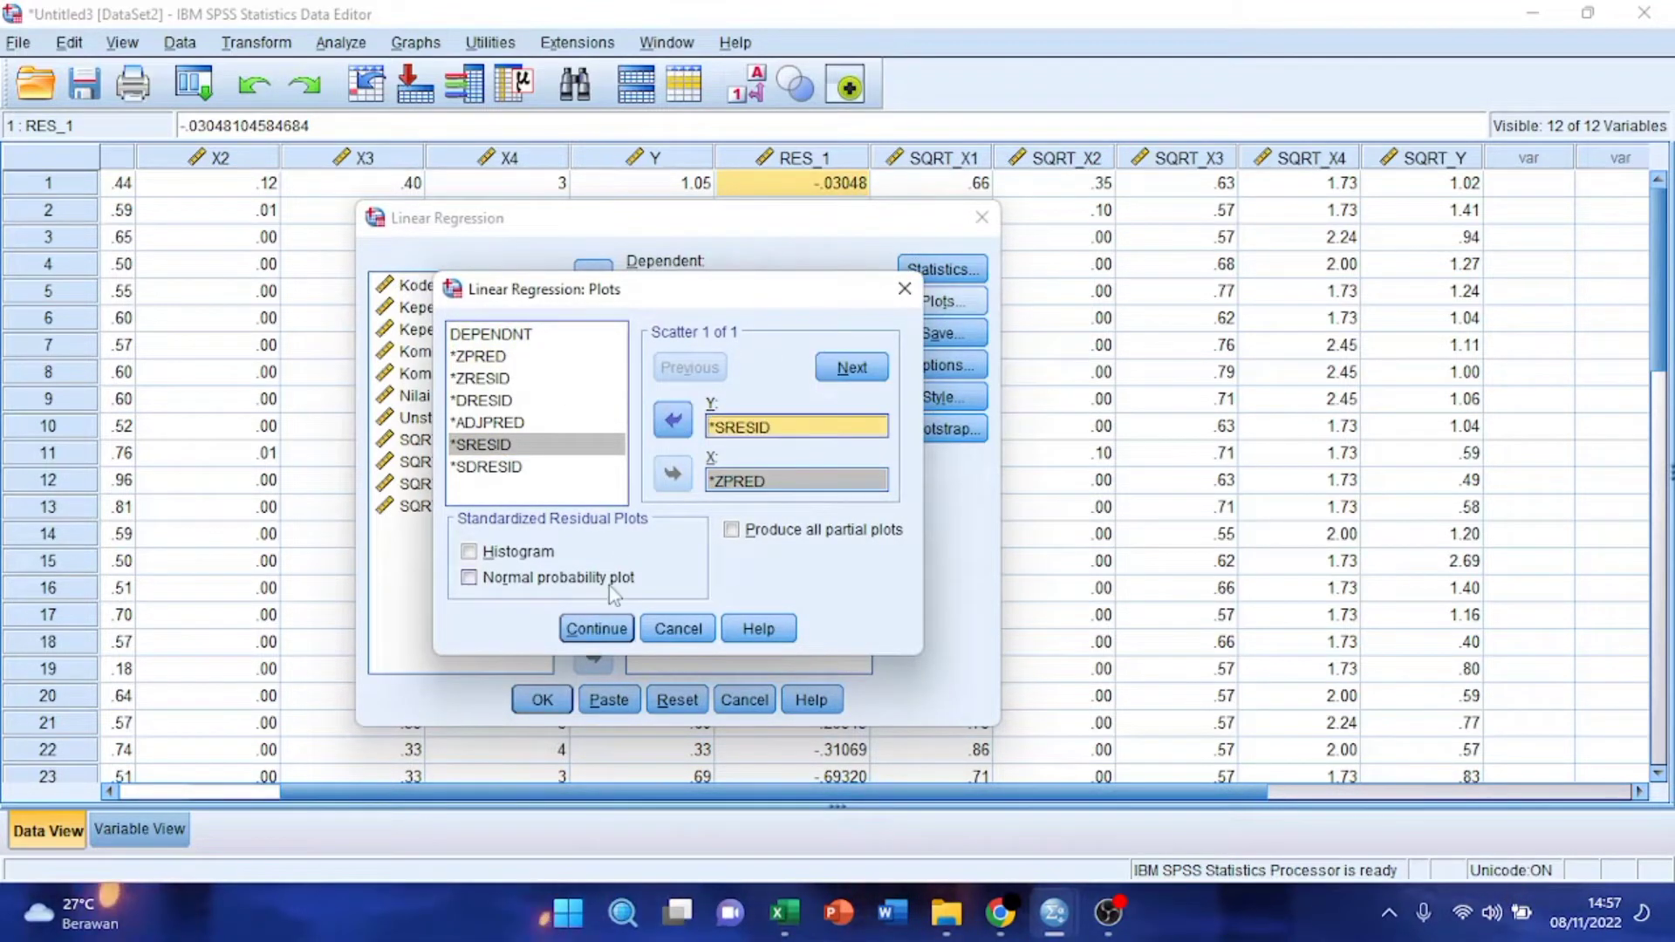
pyautogui.click(519, 553)
pyautogui.click(534, 577)
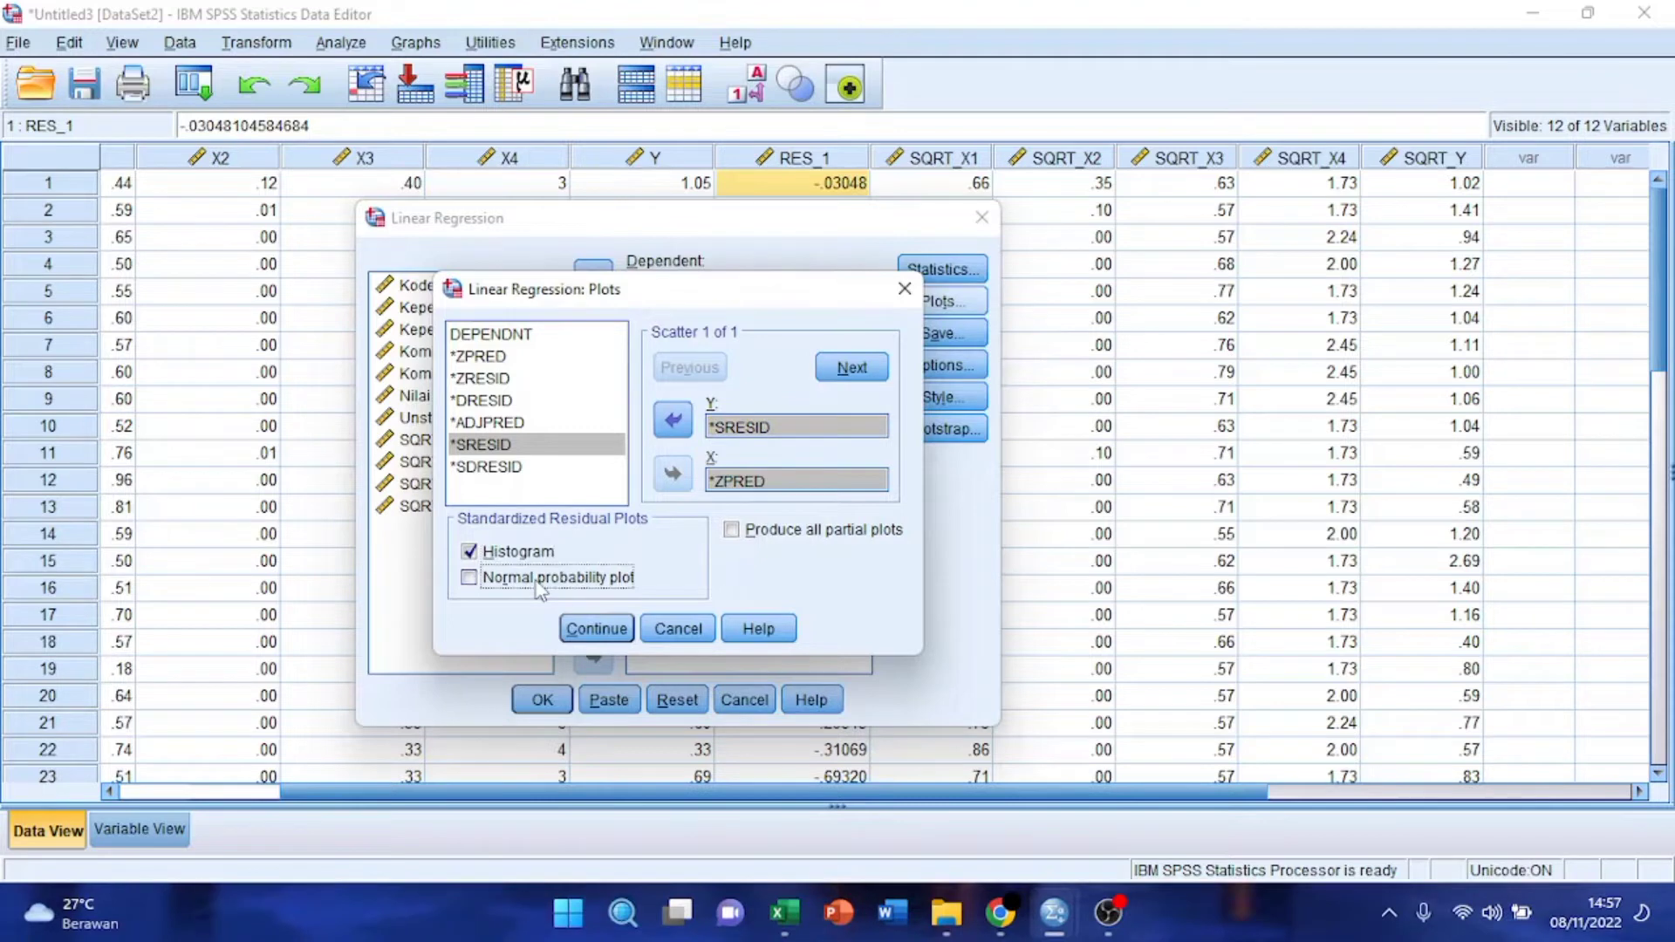
pyautogui.click(600, 633)
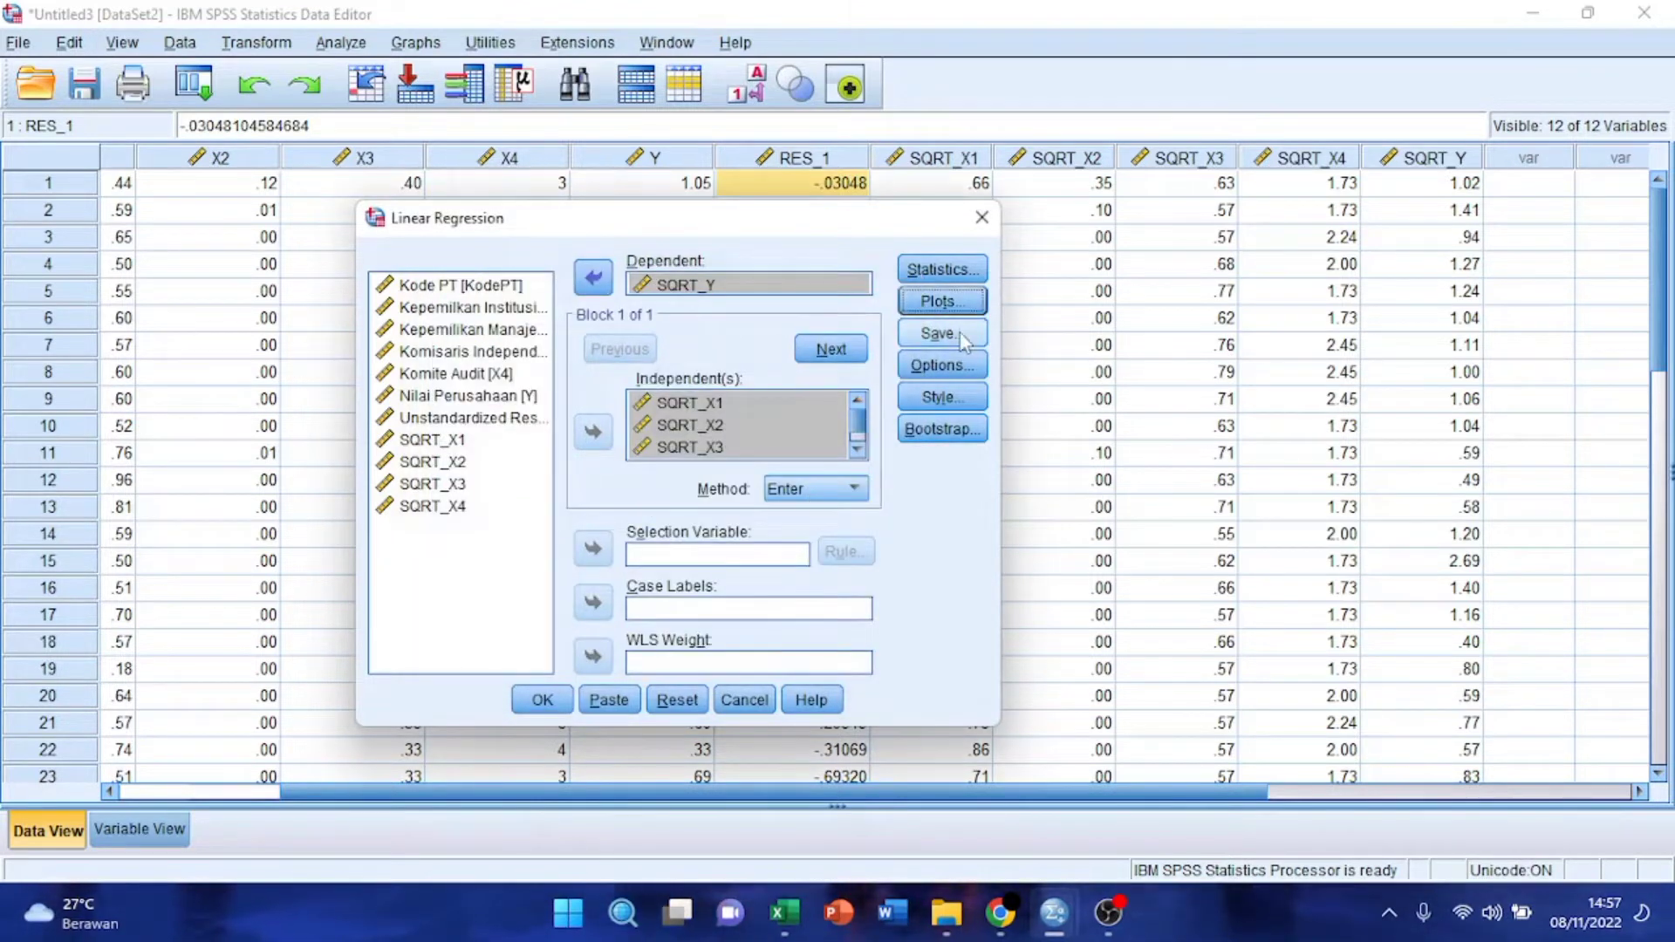
# Step: Save the unstandardized residuals, run the regression on the square-root variables, and get the output out of the way
pyautogui.click(963, 340)
pyautogui.click(949, 159)
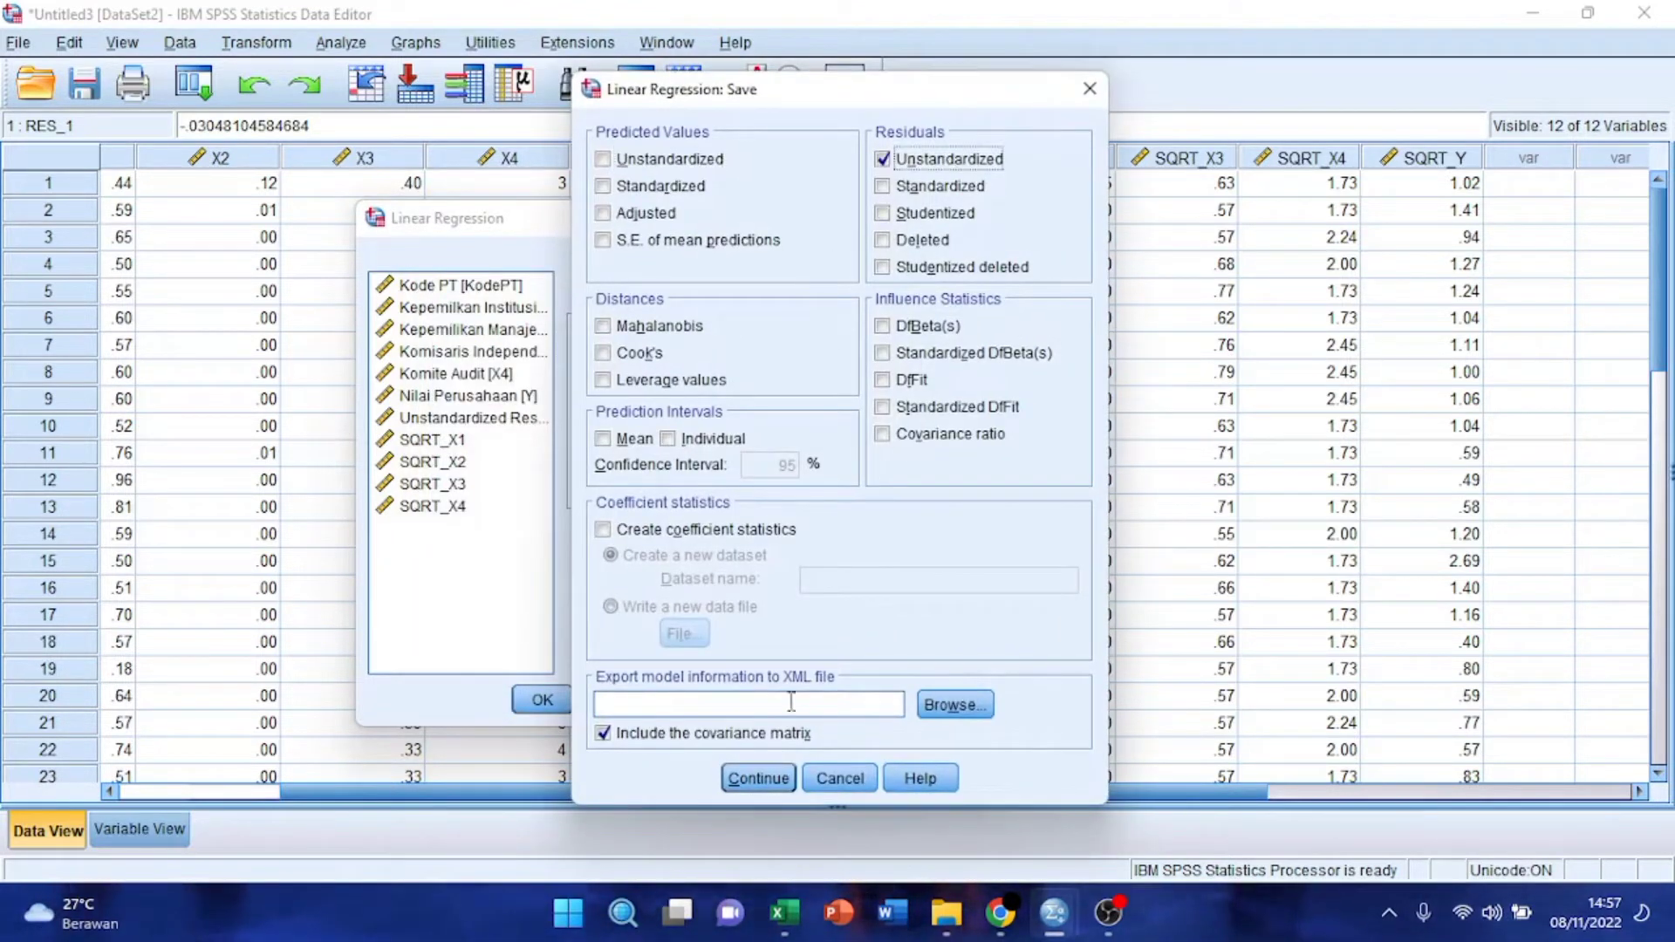
pyautogui.click(773, 776)
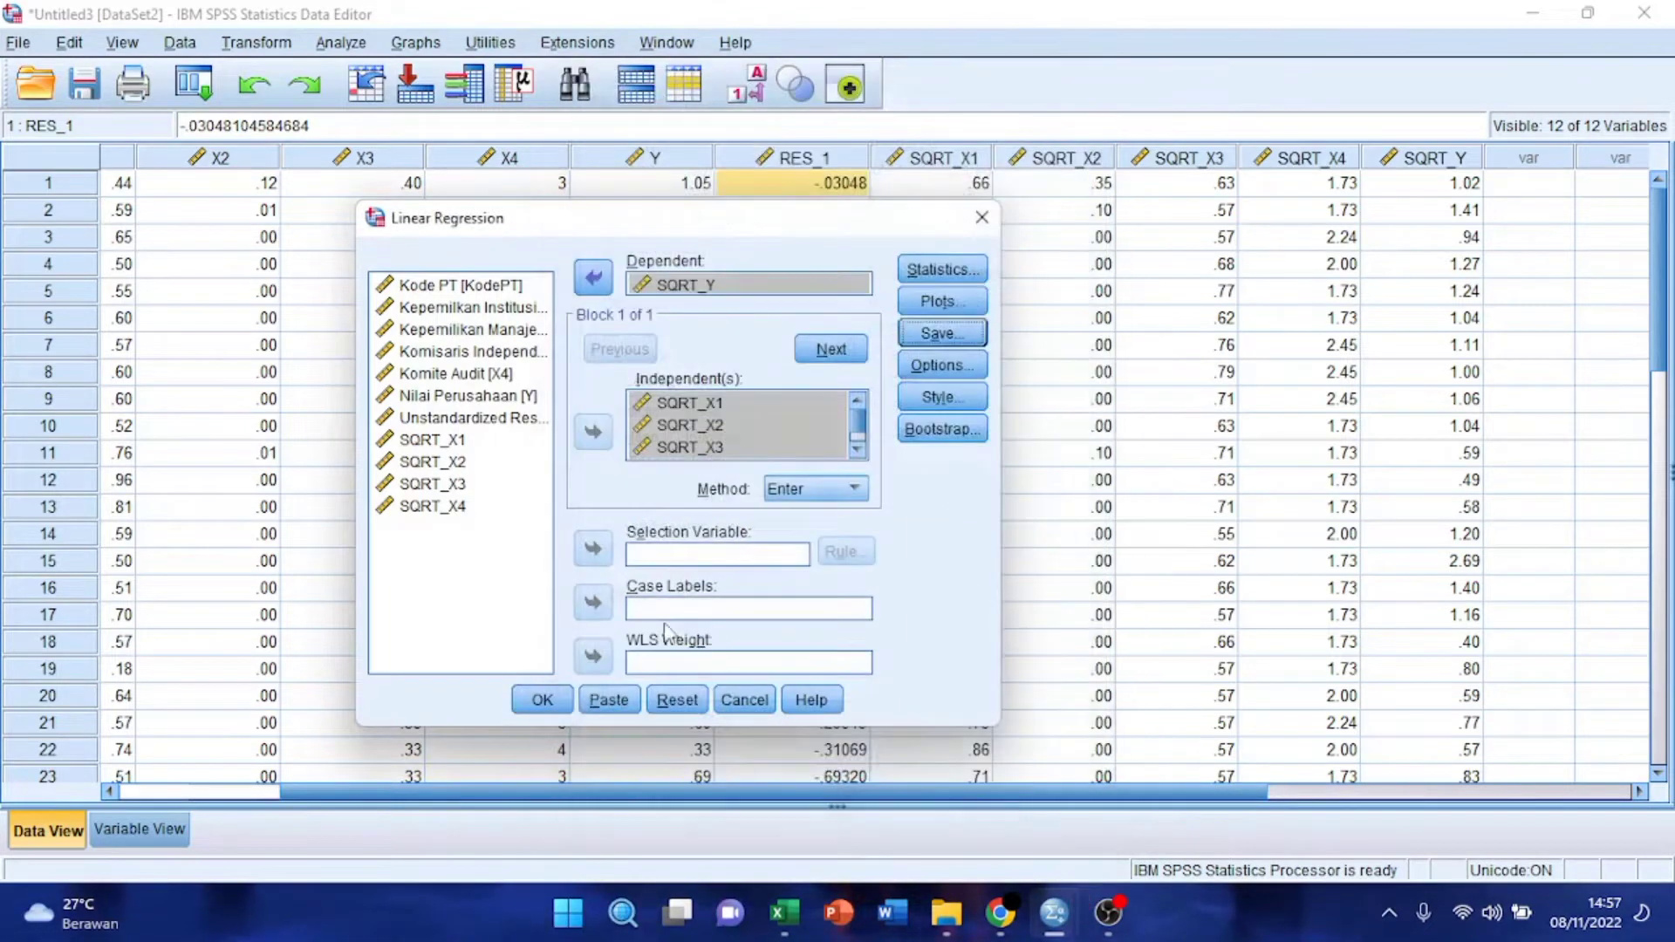
pyautogui.click(543, 701)
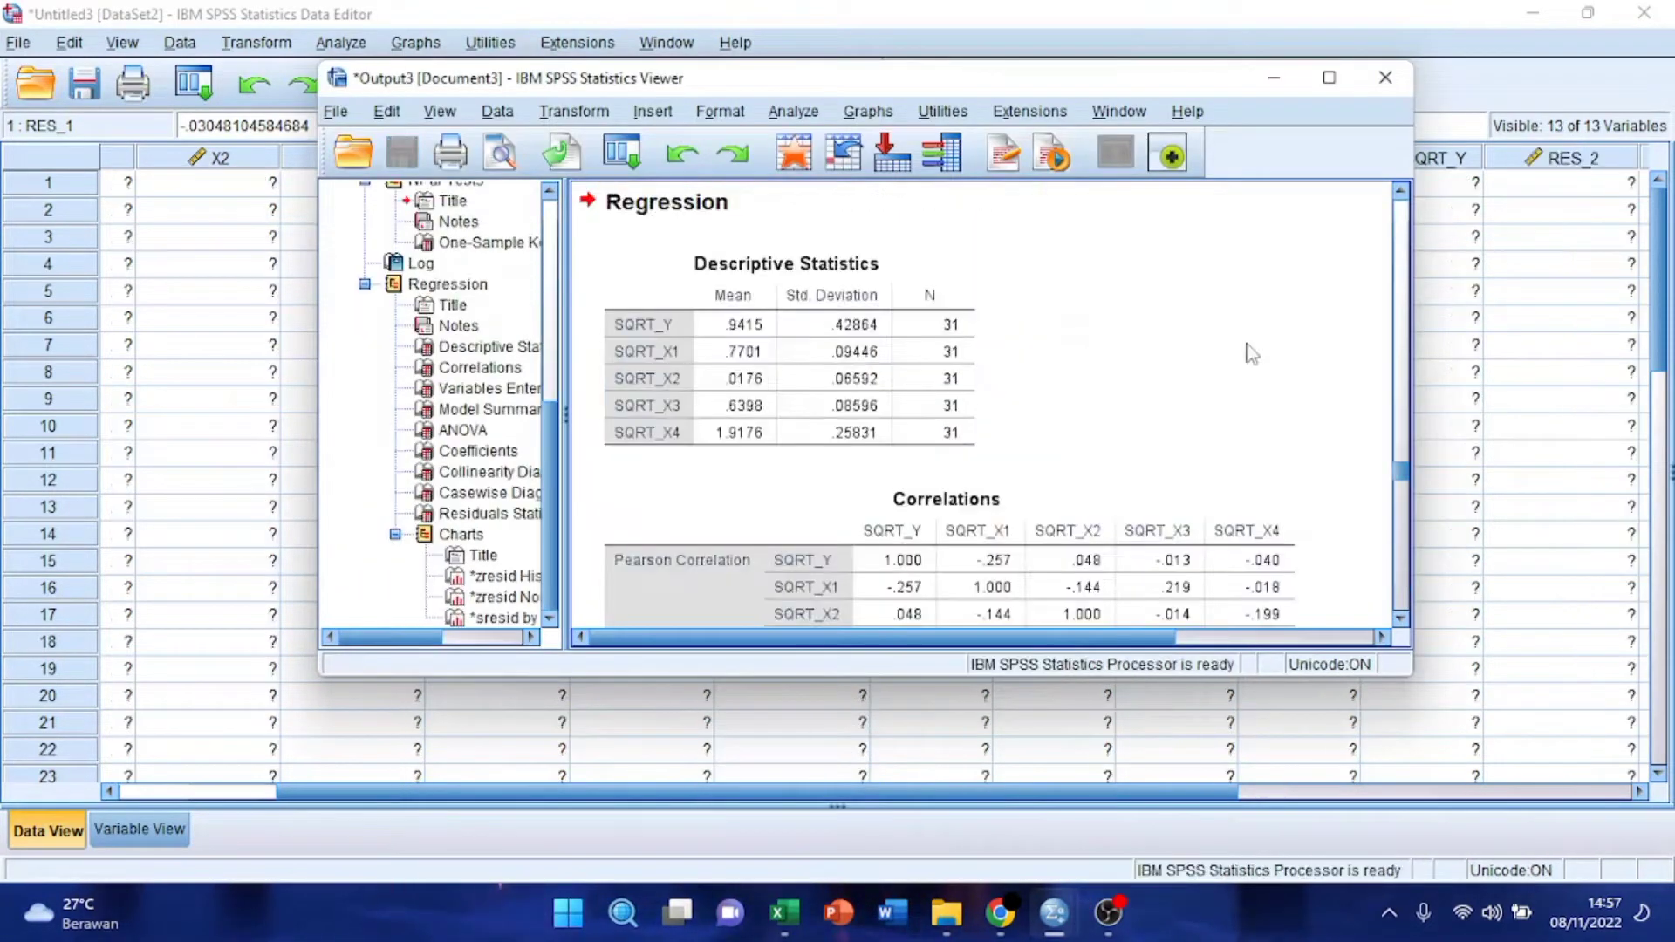
pyautogui.click(1276, 79)
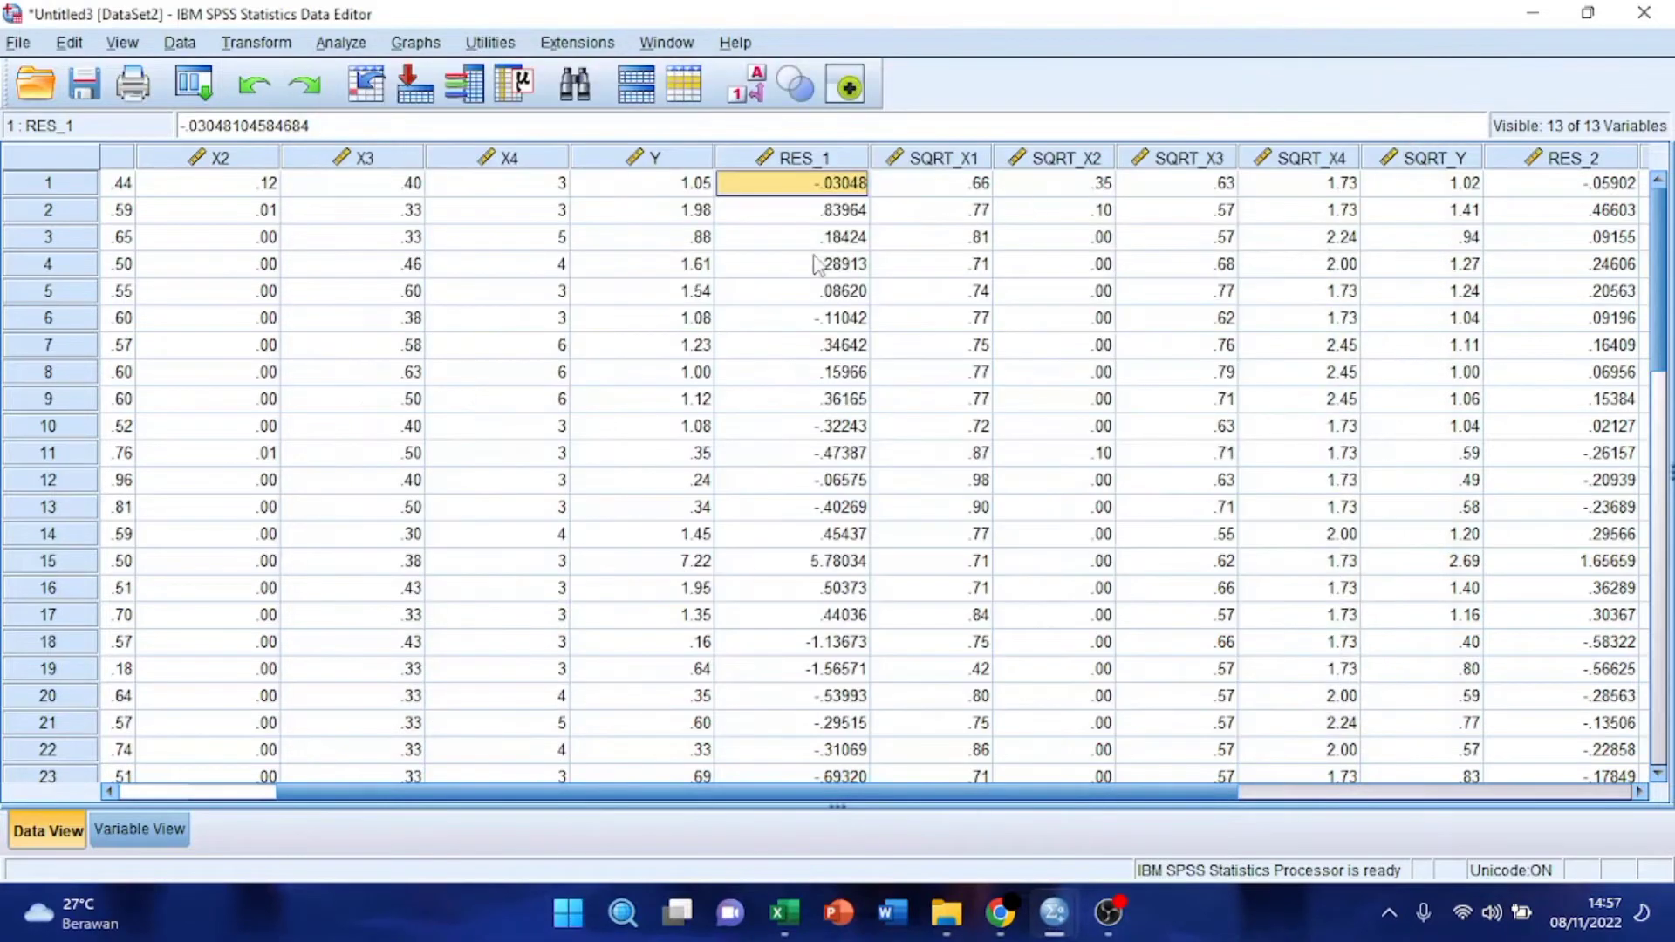
# Step: Open the legacy one-sample Kolmogorov-Smirnov test and reset its previous setup
pyautogui.click(340, 42)
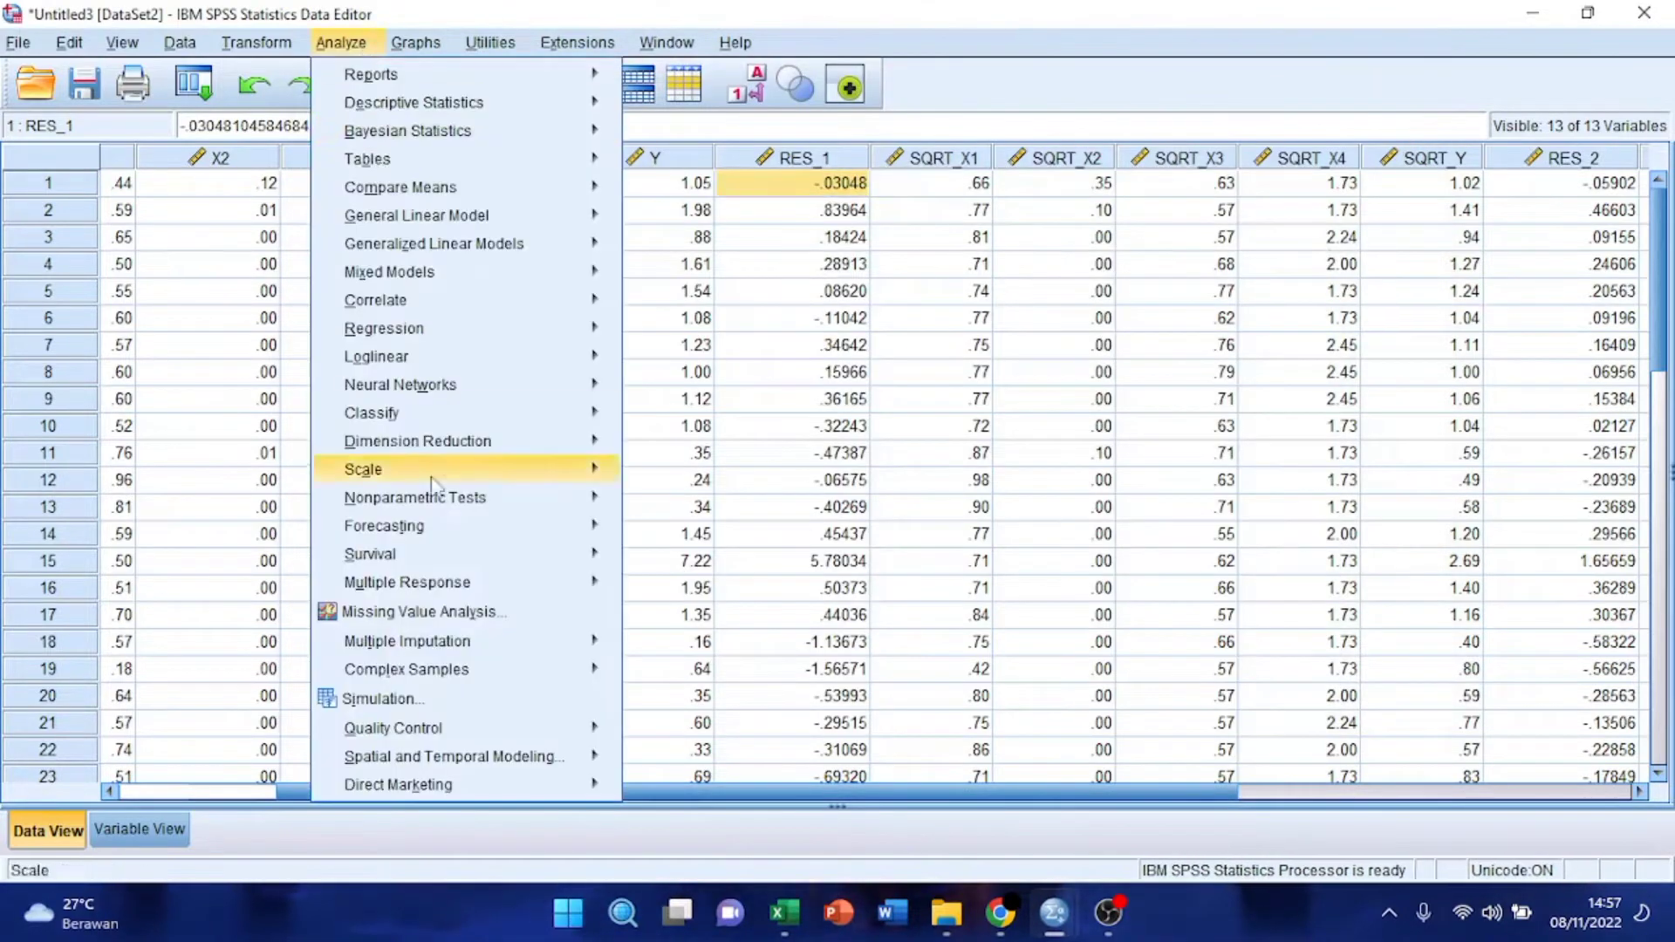
pyautogui.moveTo(451, 559)
pyautogui.moveTo(417, 499)
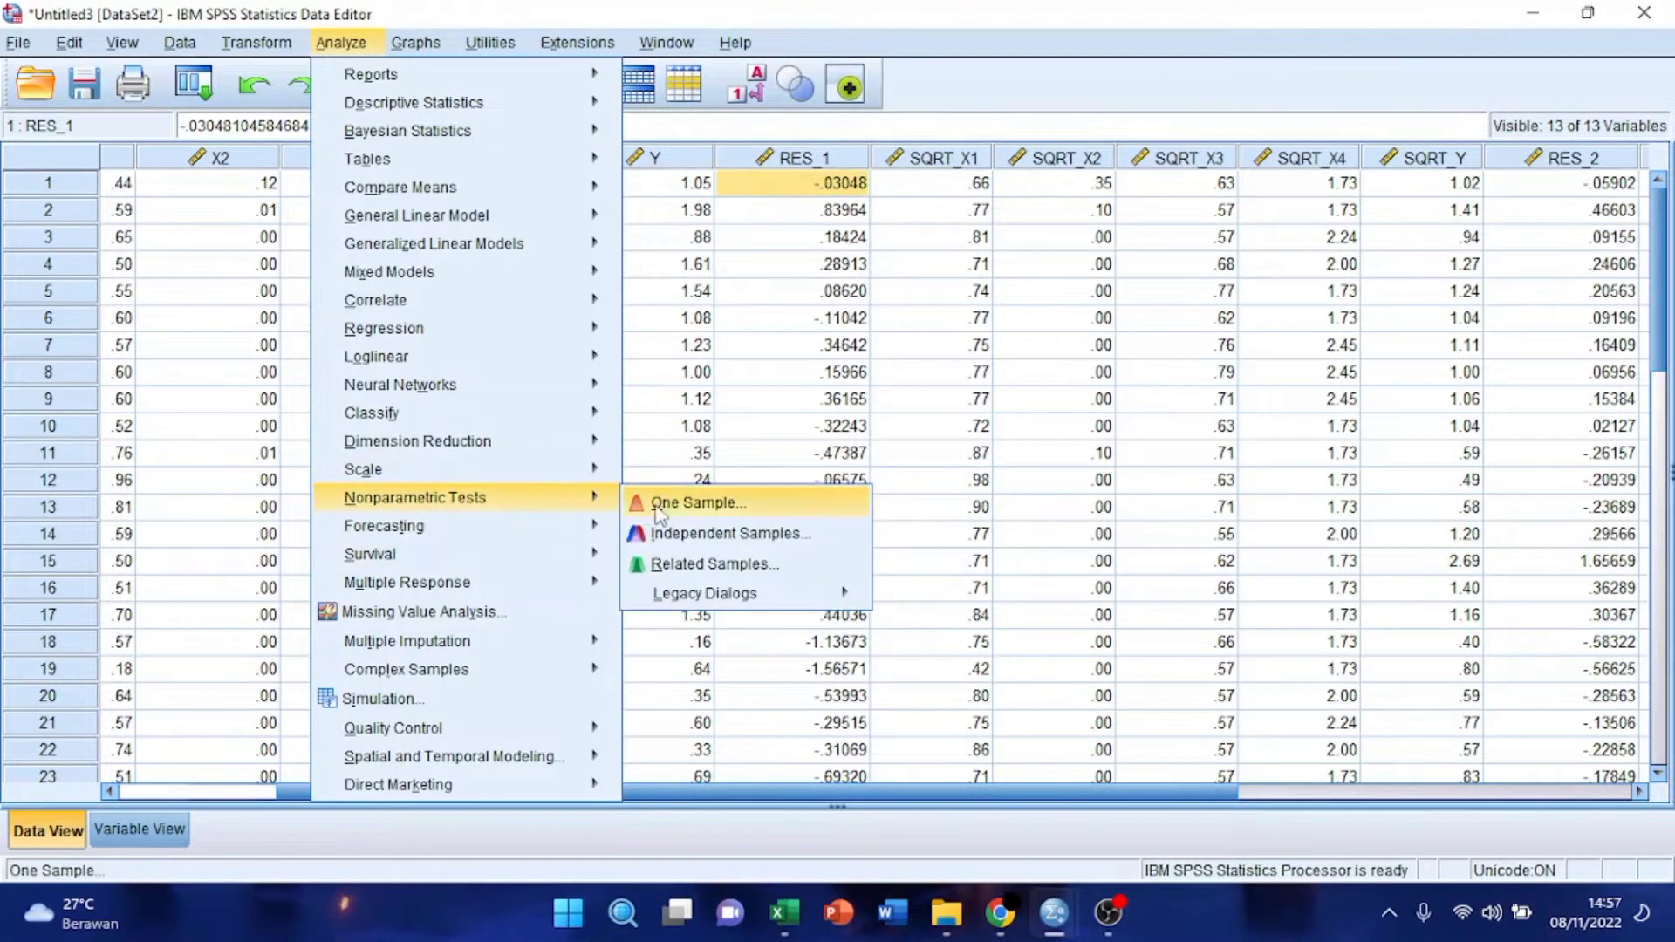
pyautogui.moveTo(715, 602)
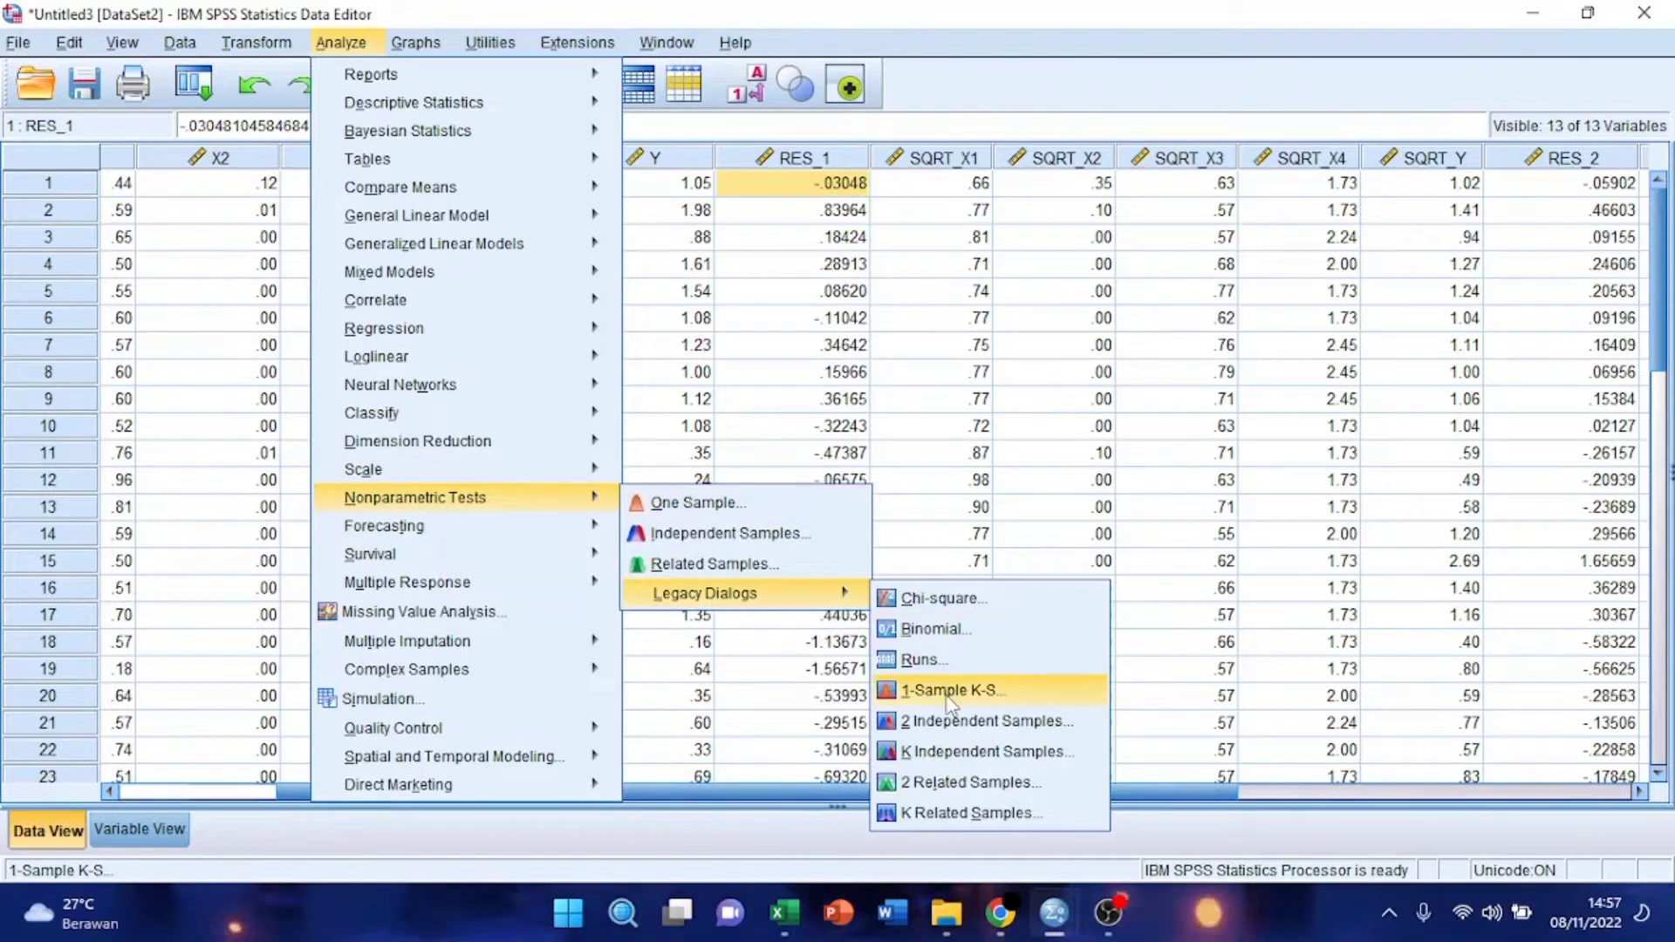
pyautogui.click(933, 793)
pyautogui.scroll(-1, 546, 370)
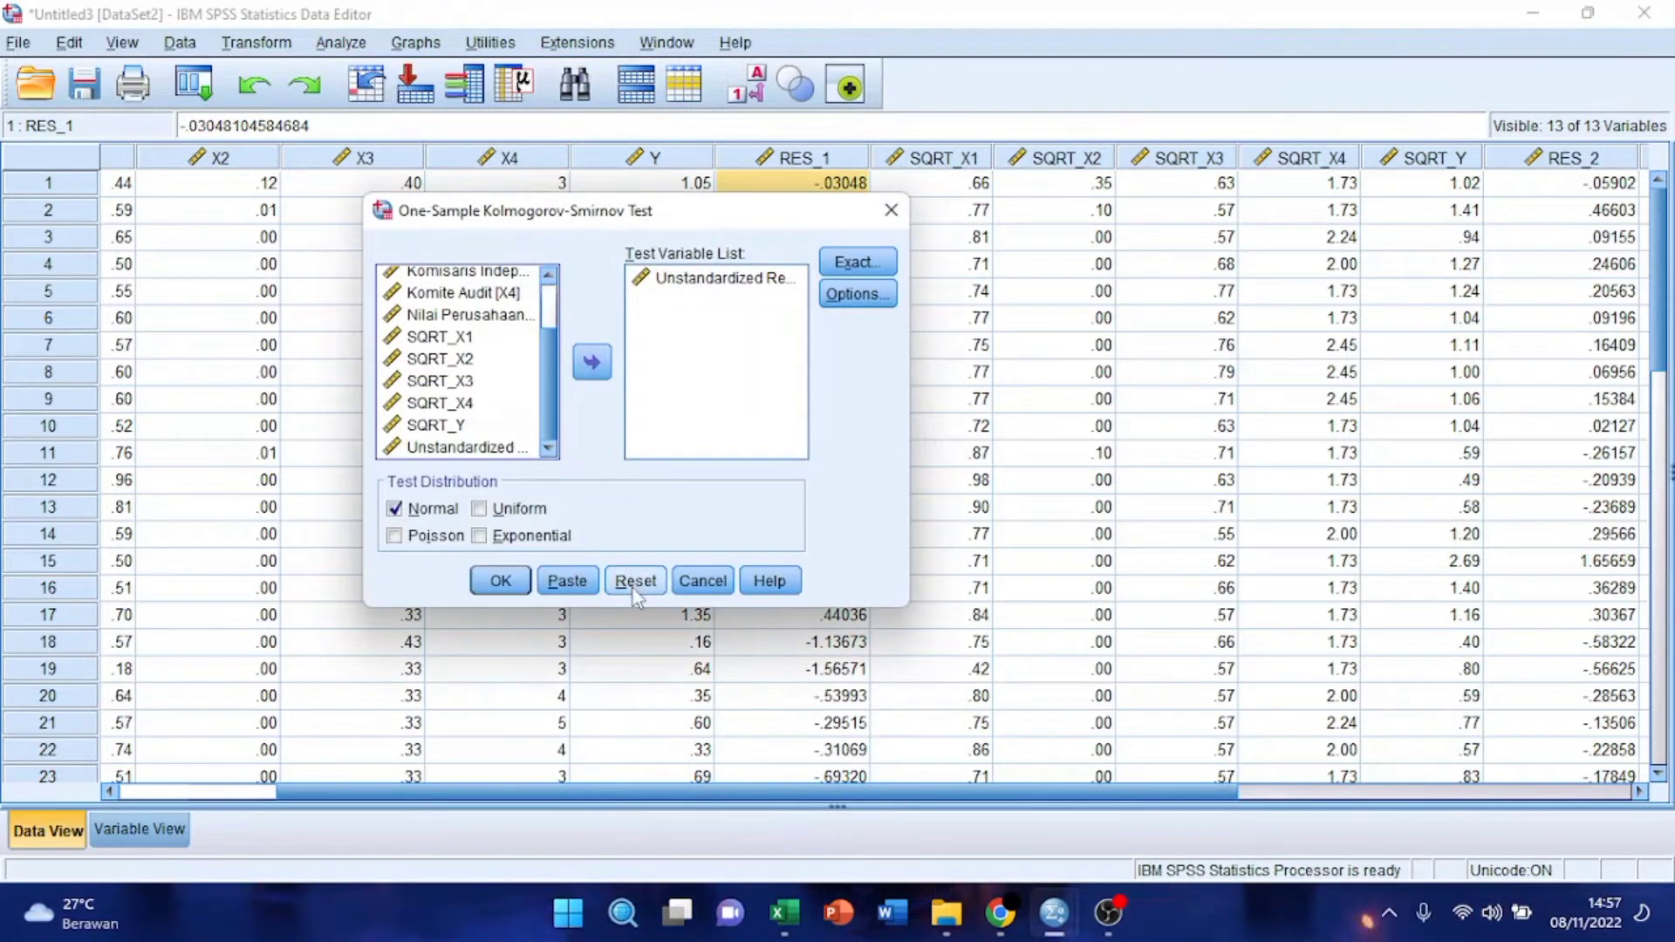
pyautogui.click(631, 581)
# Step: Run the one-sample Kolmogorov-Smirnov normality test on the new unstandardized residual RES_2
pyautogui.click(551, 416)
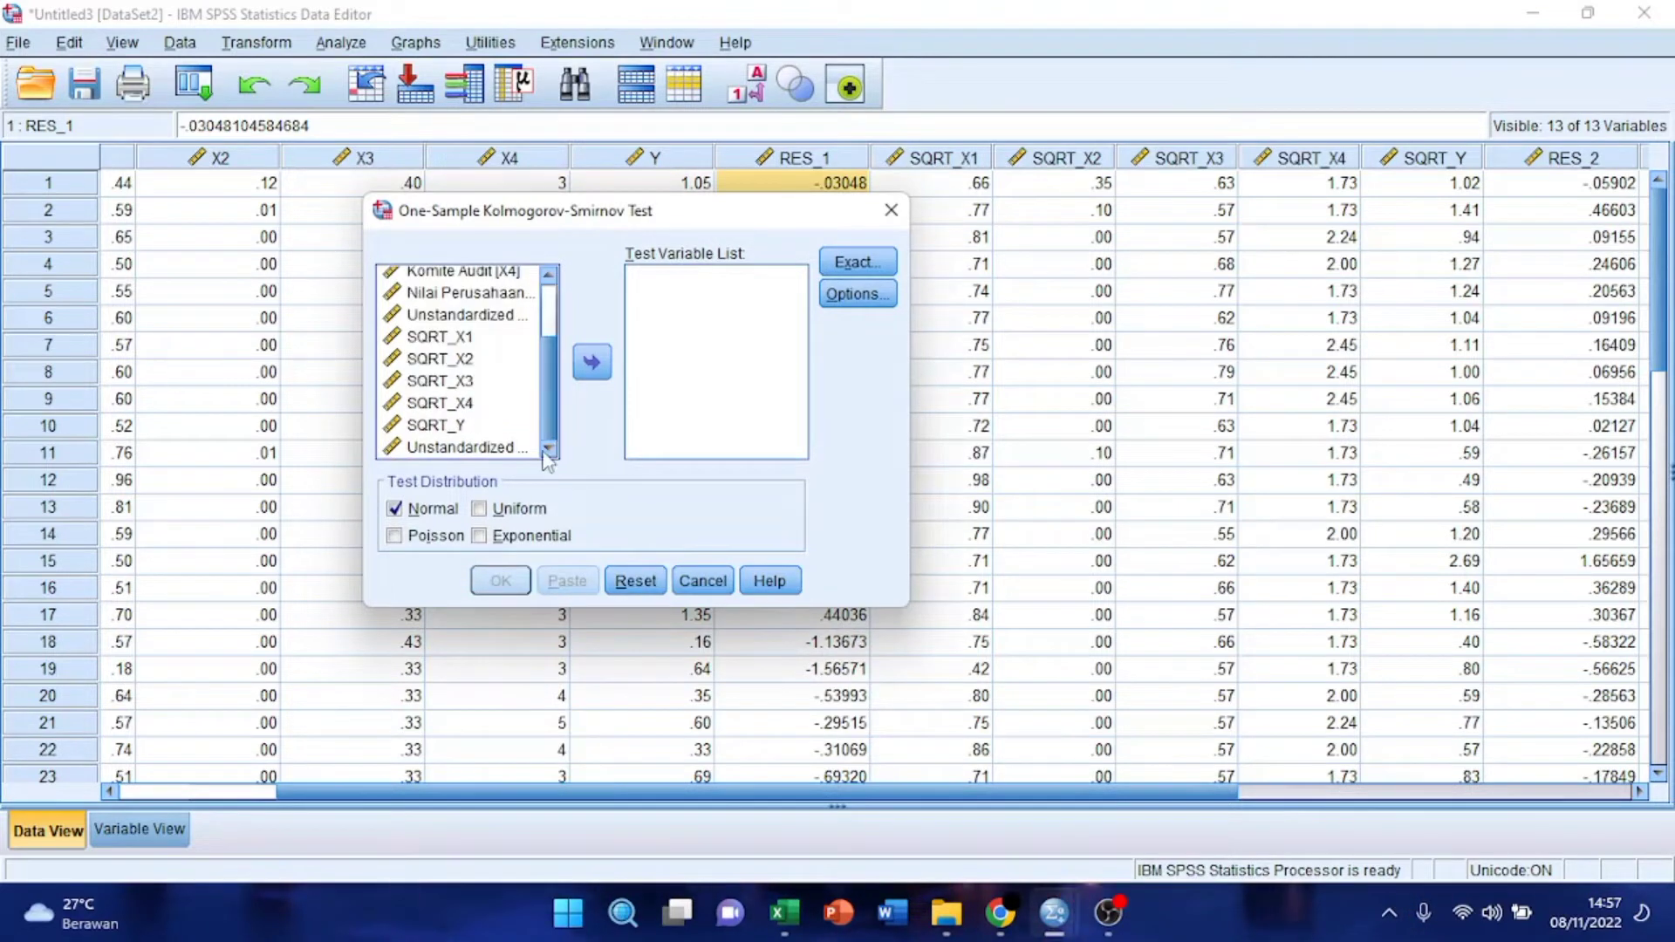
pyautogui.click(548, 327)
pyautogui.moveTo(562, 403); pyautogui.dragTo(552, 434)
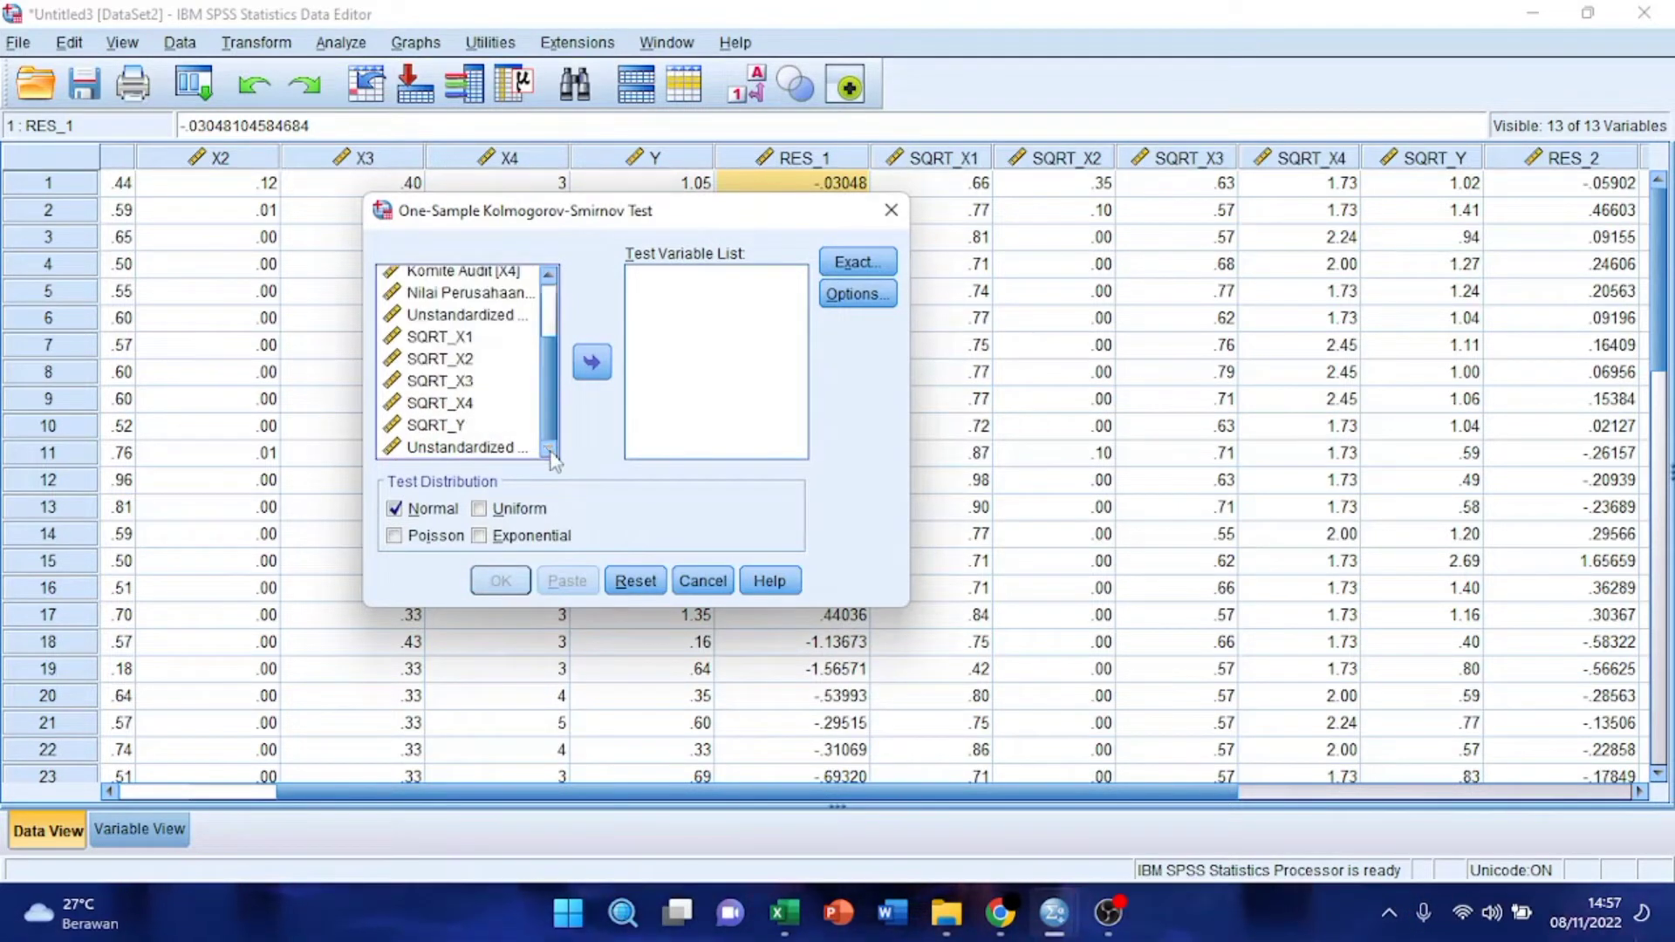
pyautogui.click(460, 447)
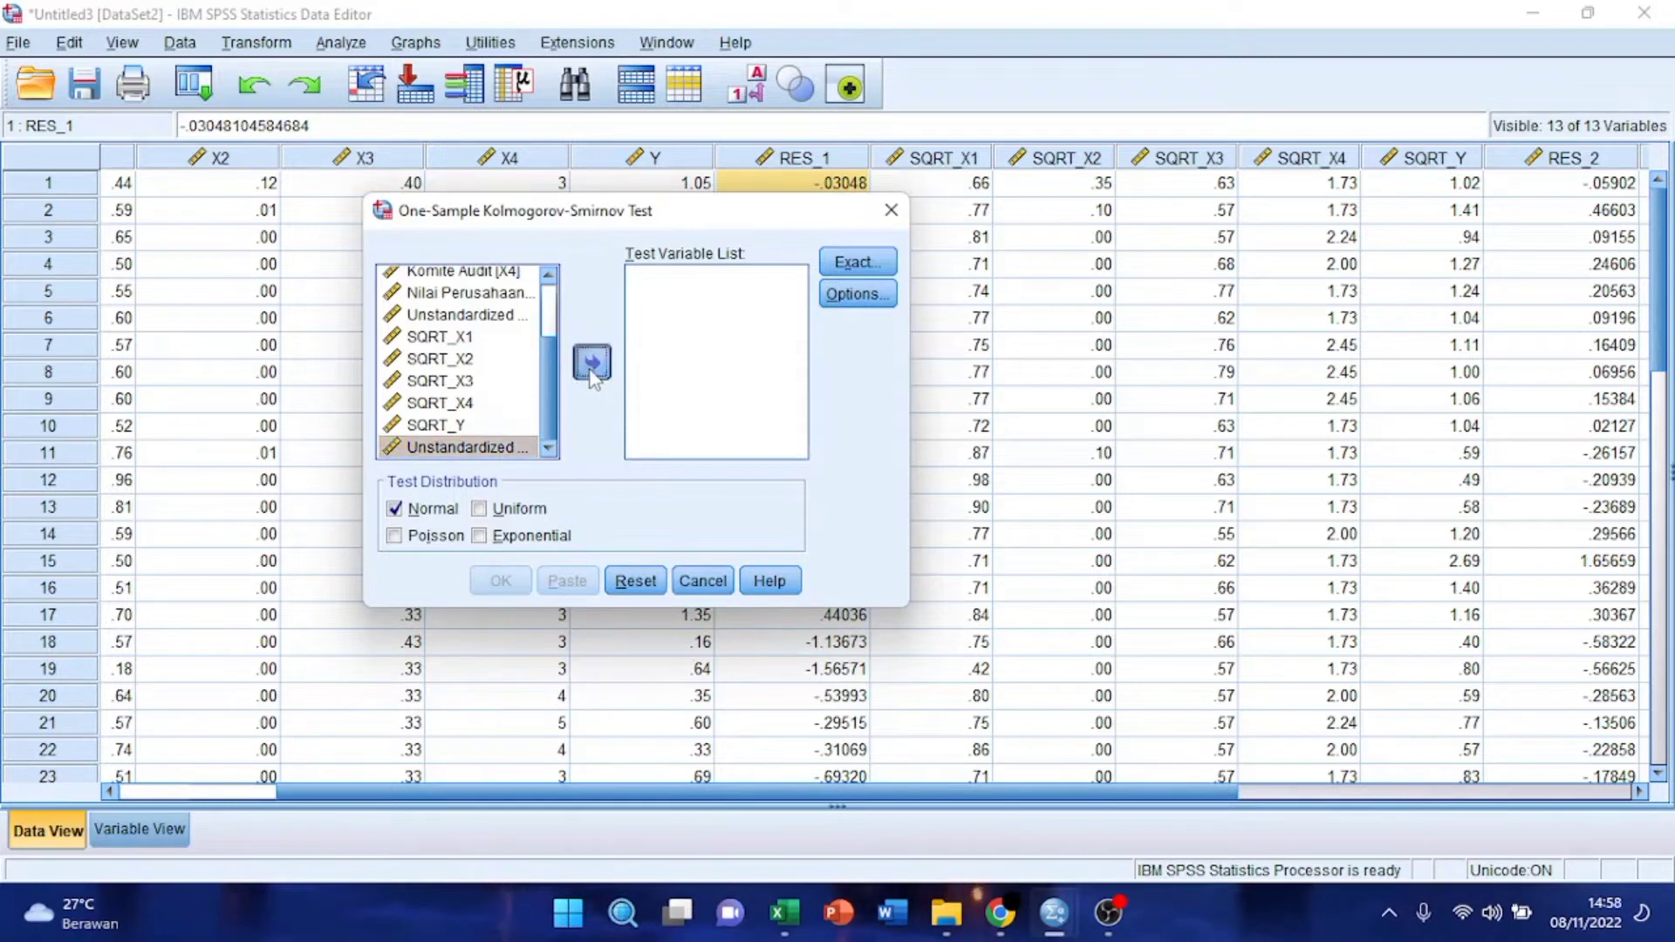
pyautogui.click(591, 364)
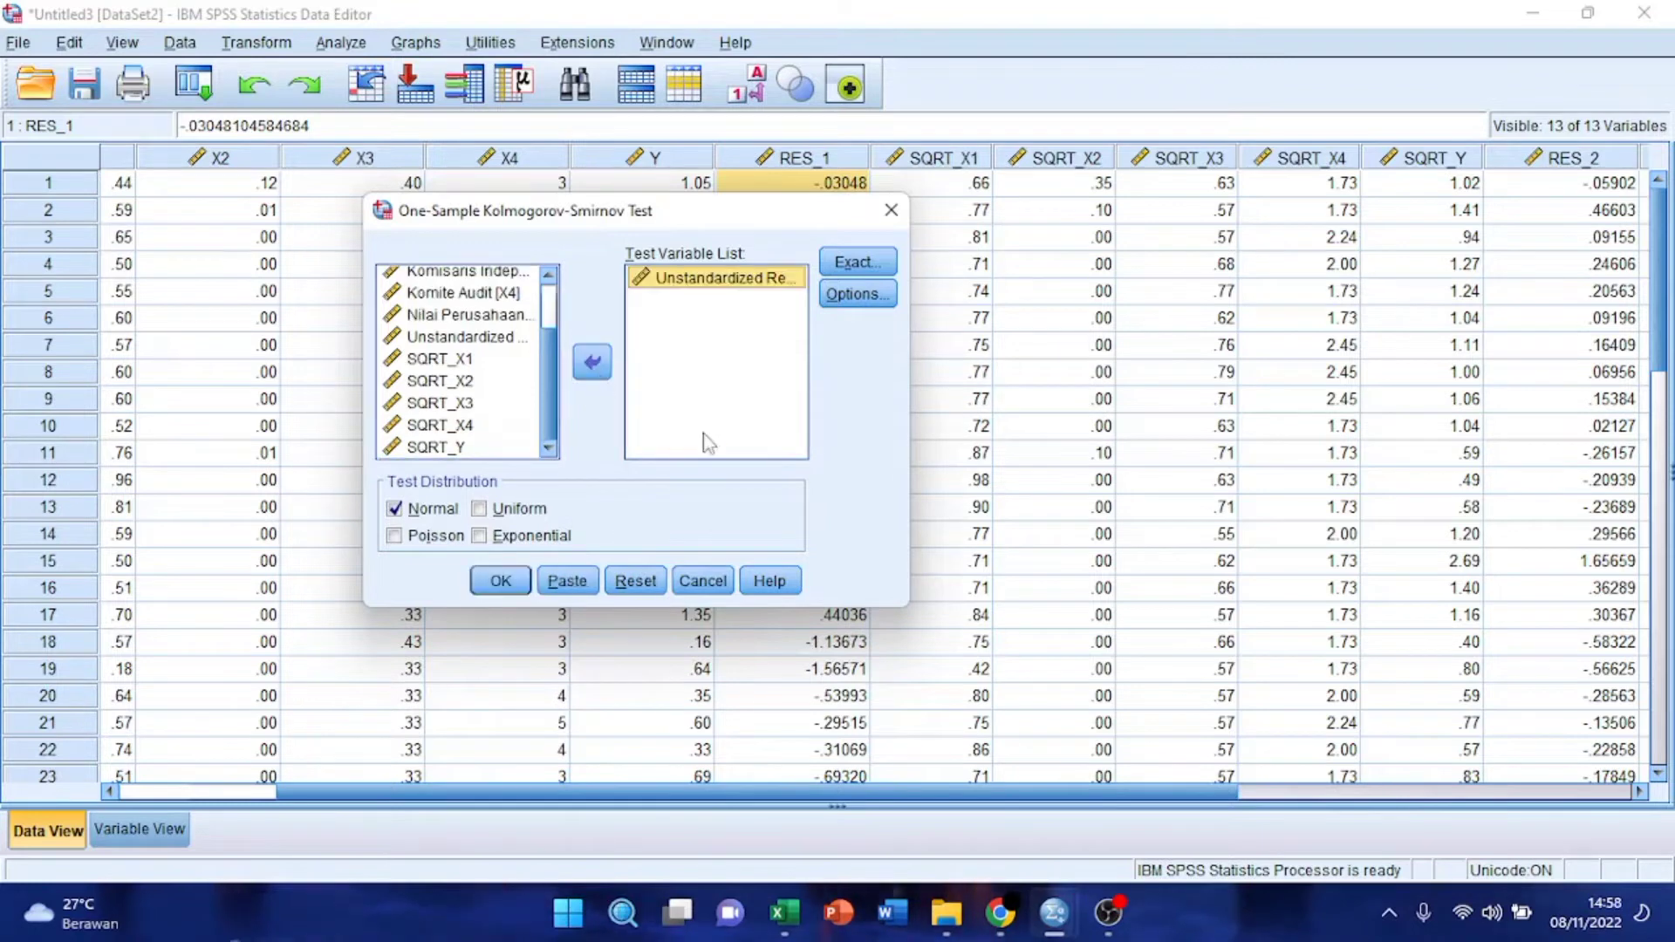
pyautogui.click(520, 593)
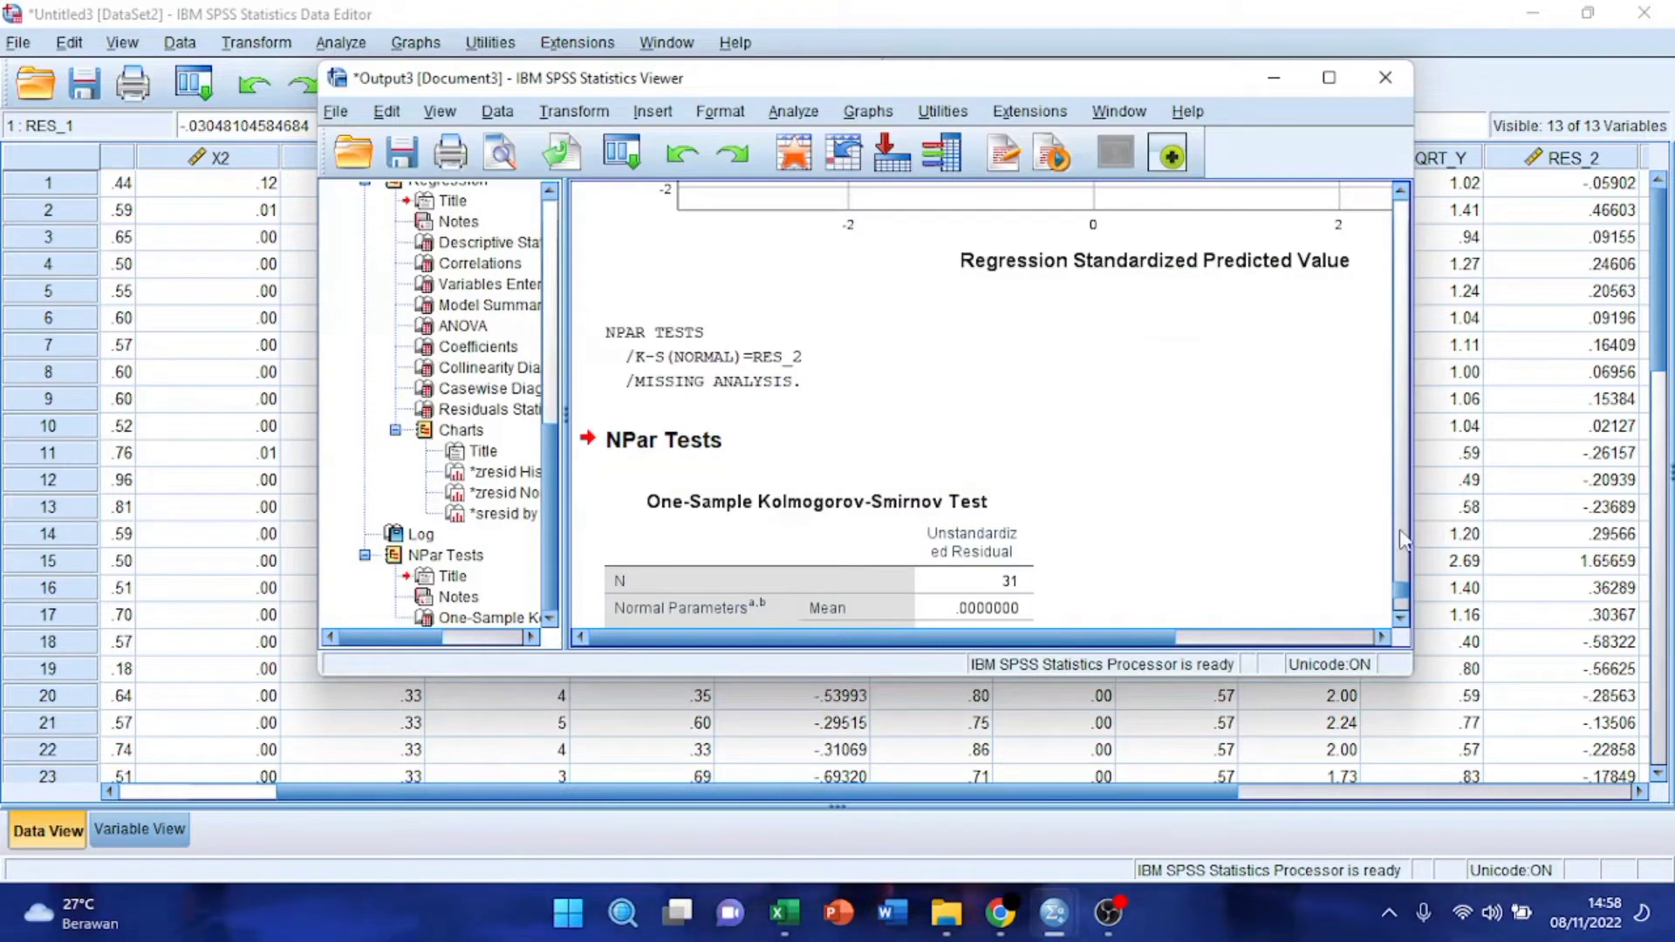
# Step: Review the residual histogram and the Kolmogorov-Smirnov test table for normality, and return to the data
pyautogui.scroll(10, 1400, 539)
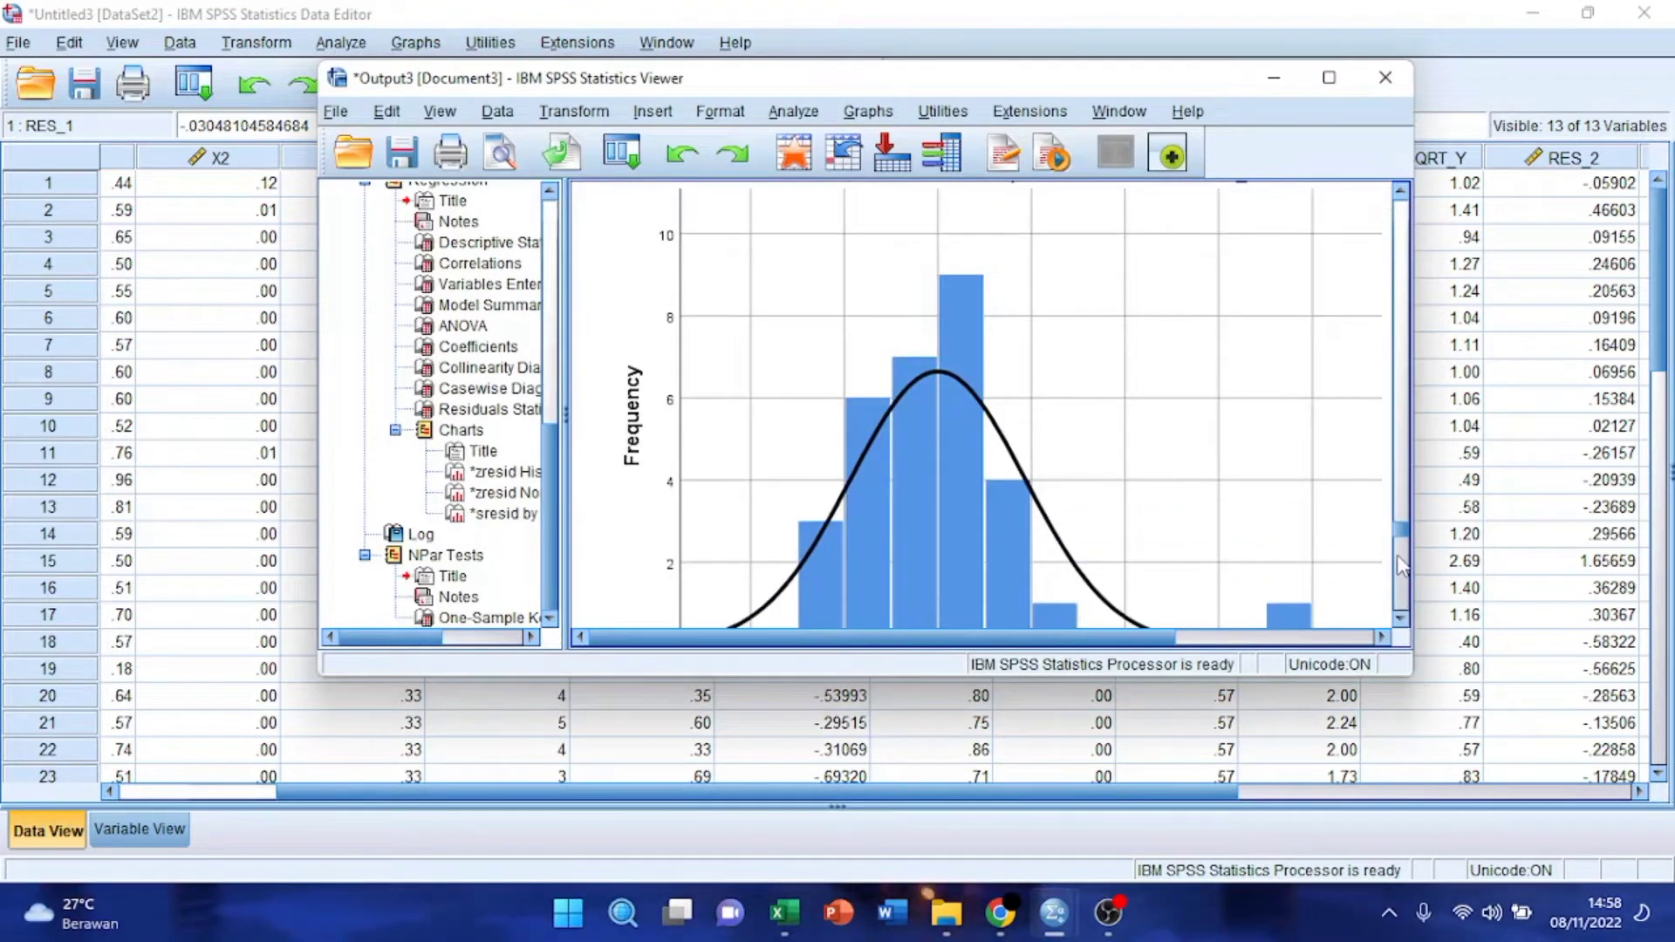
pyautogui.scroll(-10, 1400, 565)
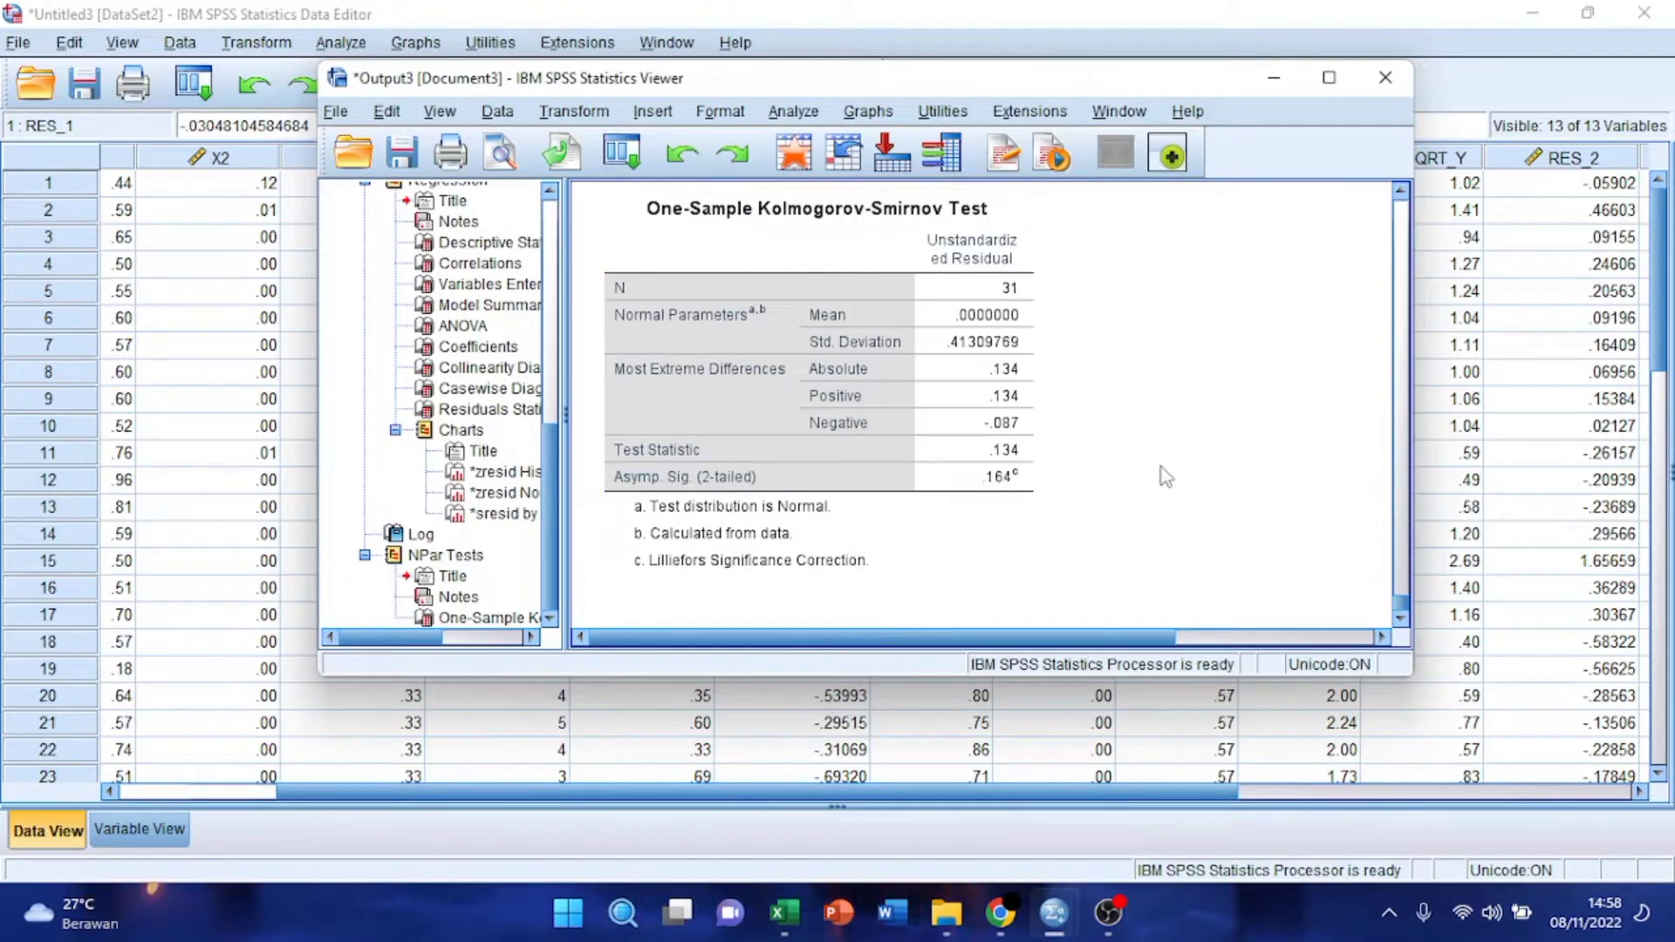
pyautogui.click(1443, 363)
pyautogui.click(1446, 373)
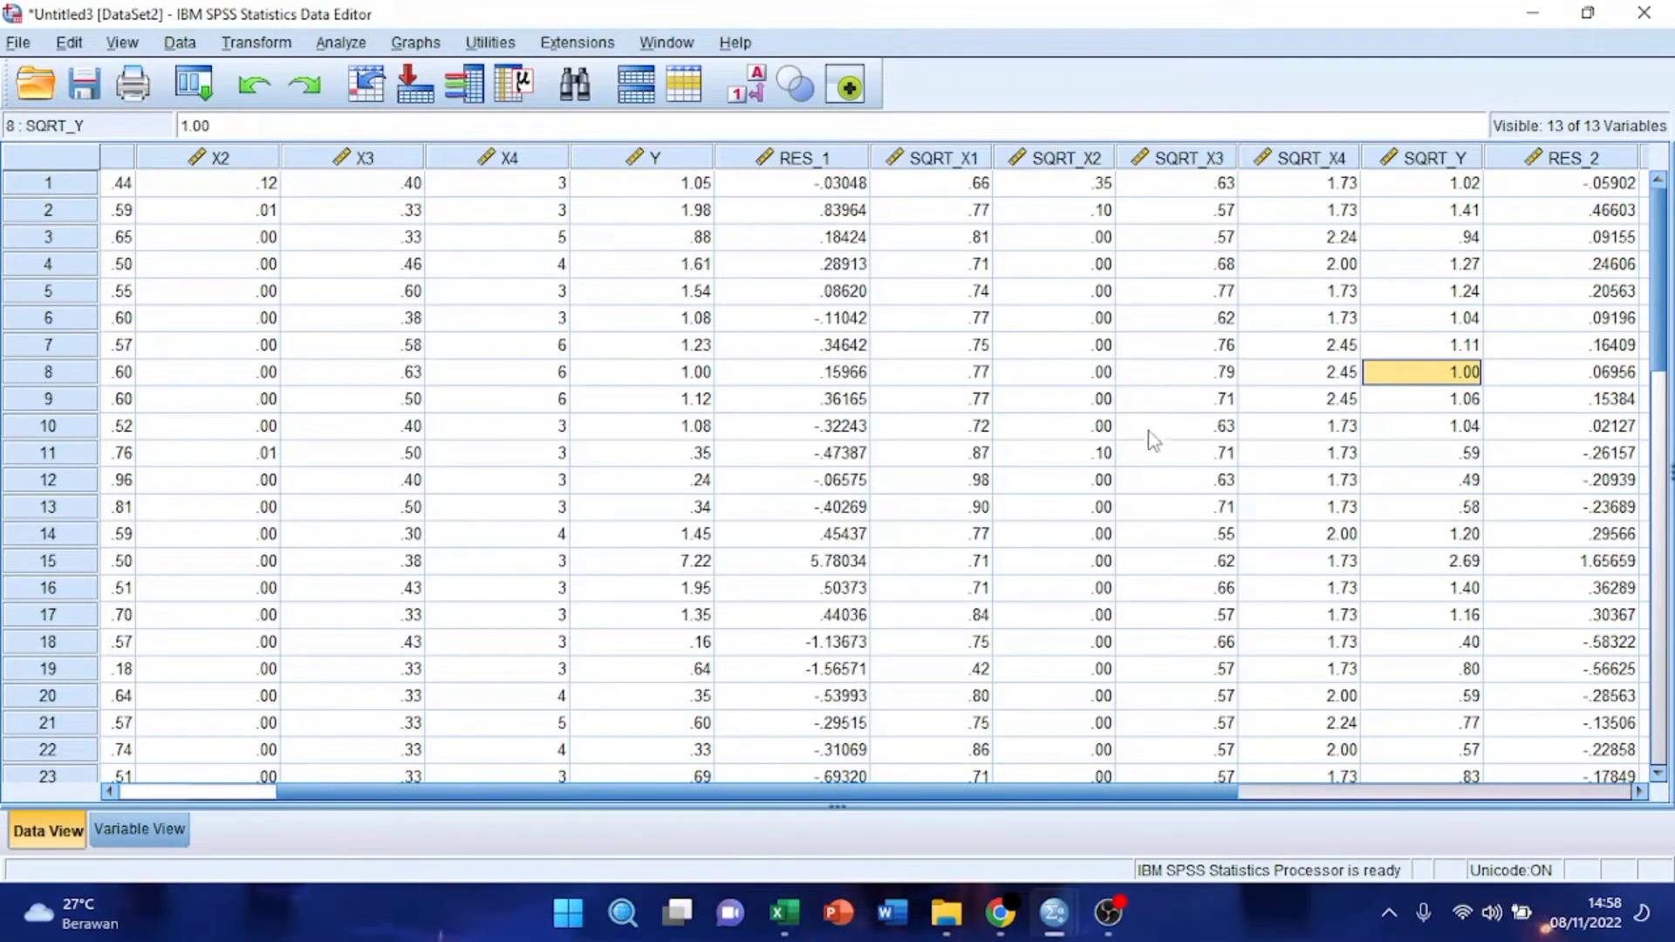
pyautogui.moveTo(1194, 811); pyautogui.dragTo(1371, 817)
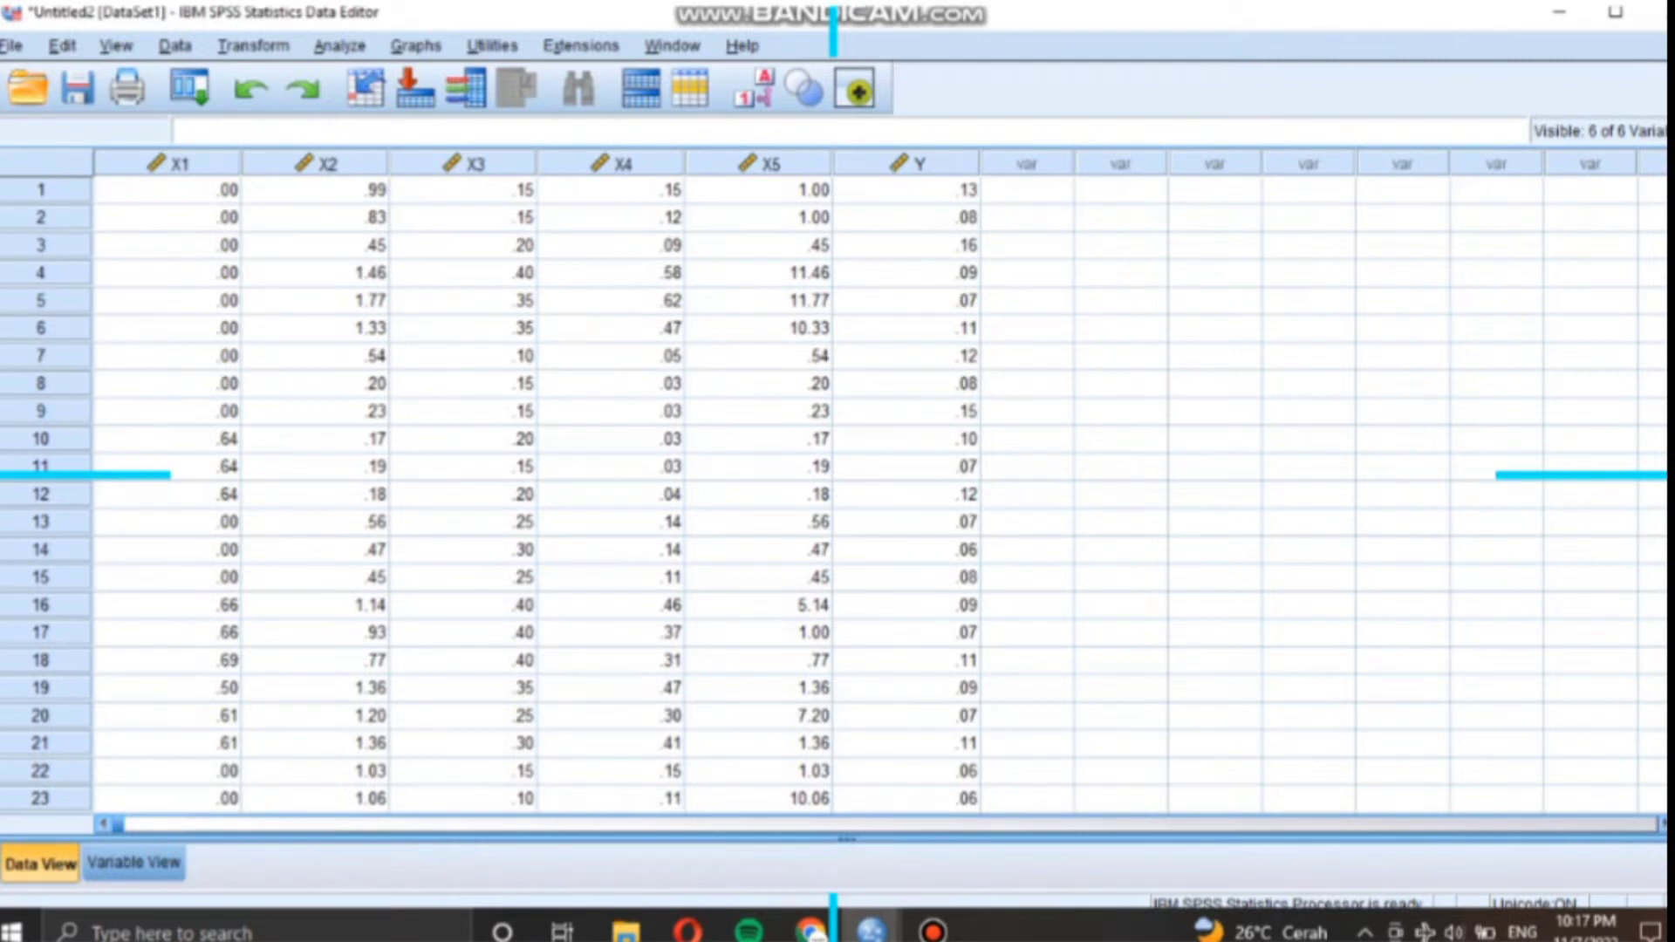
# Step: Open a linear regression on the second dataset, reset its setup, and assign NILAI PERUSAHAAN [Y] as the dependent variable
pyautogui.hotkey('alt', 'a')
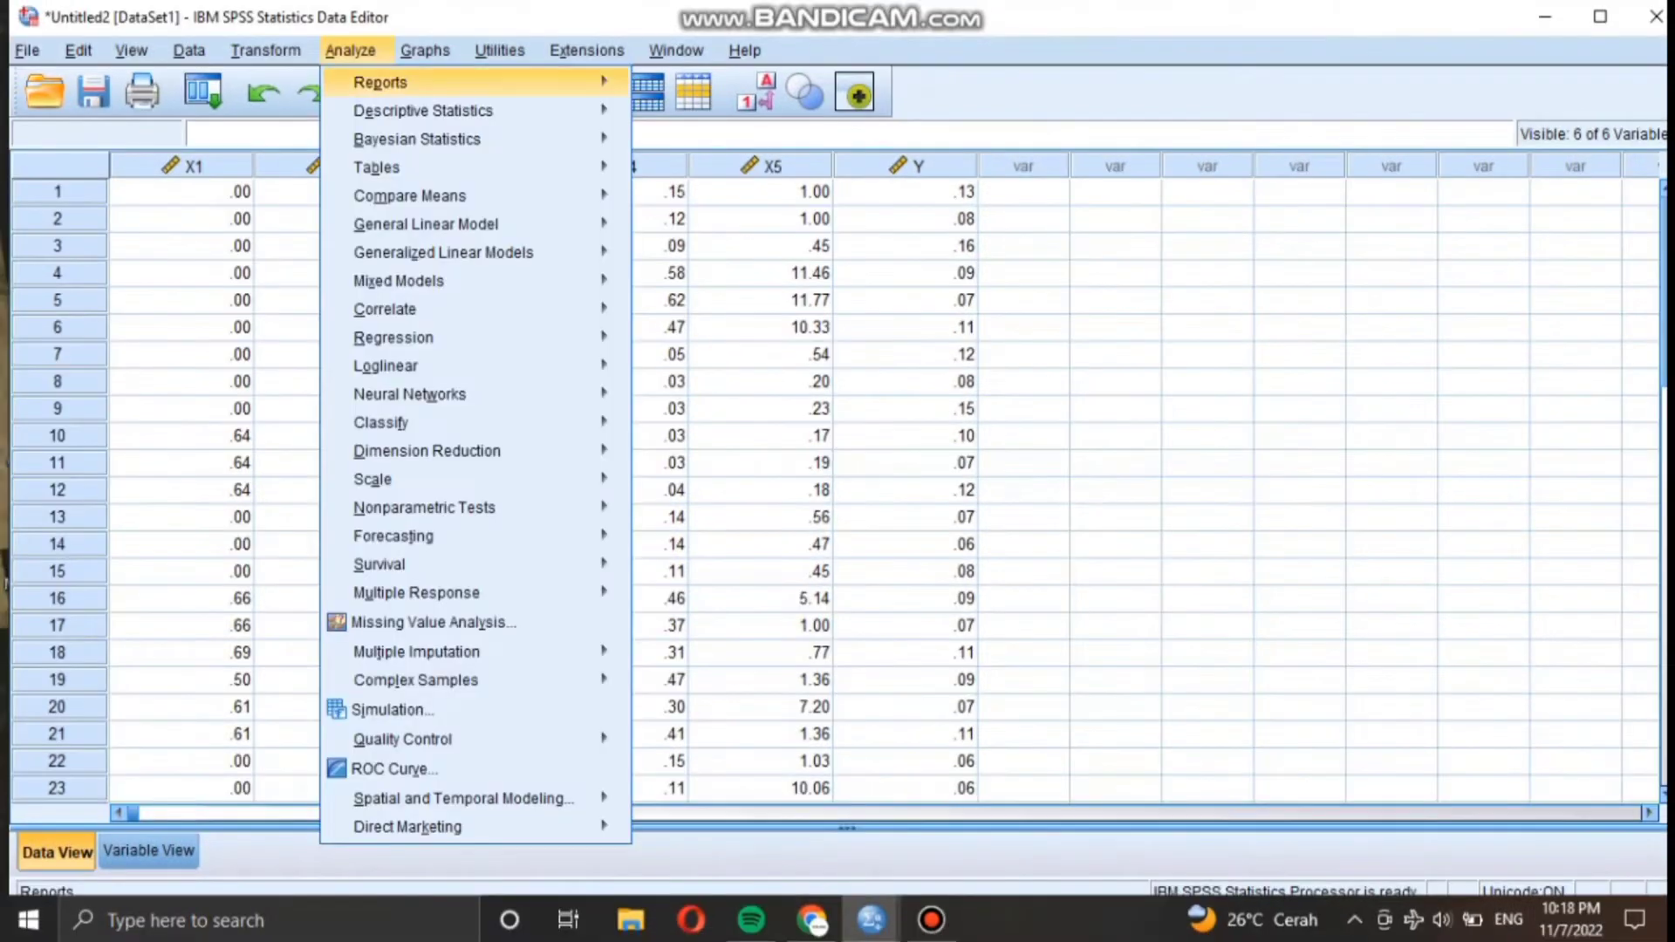
pyautogui.press('Down')
pyautogui.press('Down')
pyautogui.press('Down')
pyautogui.press('Down')
pyautogui.press('Down')
pyautogui.press('Down')
pyautogui.press('Down')
pyautogui.press('Down')
pyautogui.press('Down')
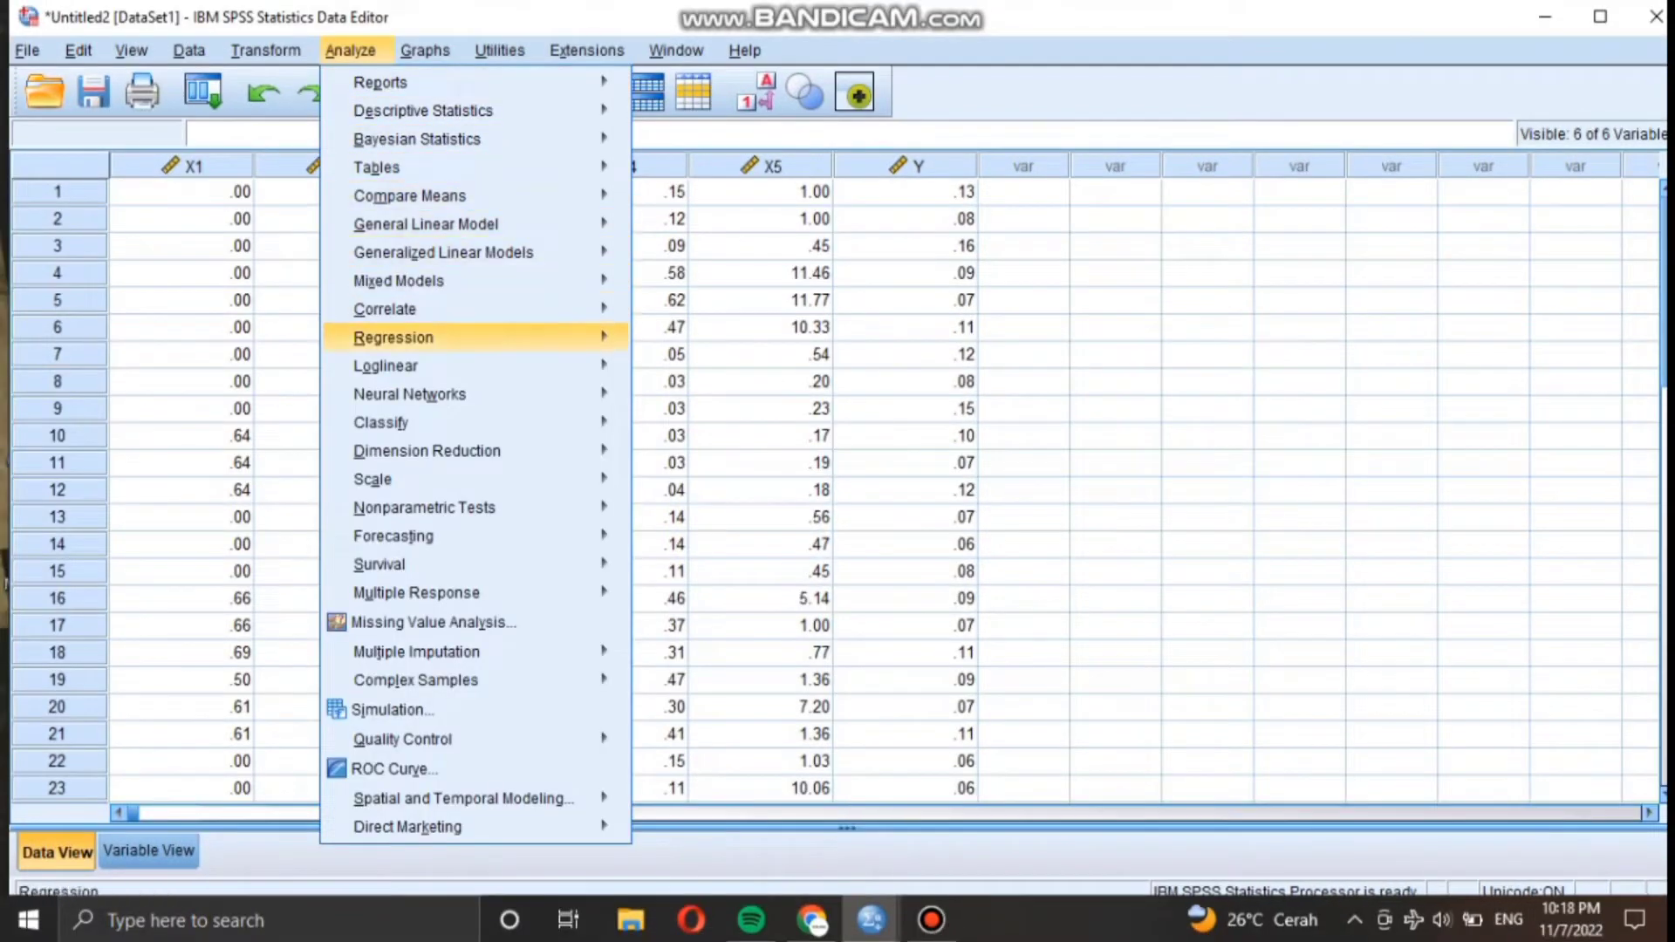
pyautogui.press('Right')
pyautogui.press('Down')
pyautogui.press('Return')
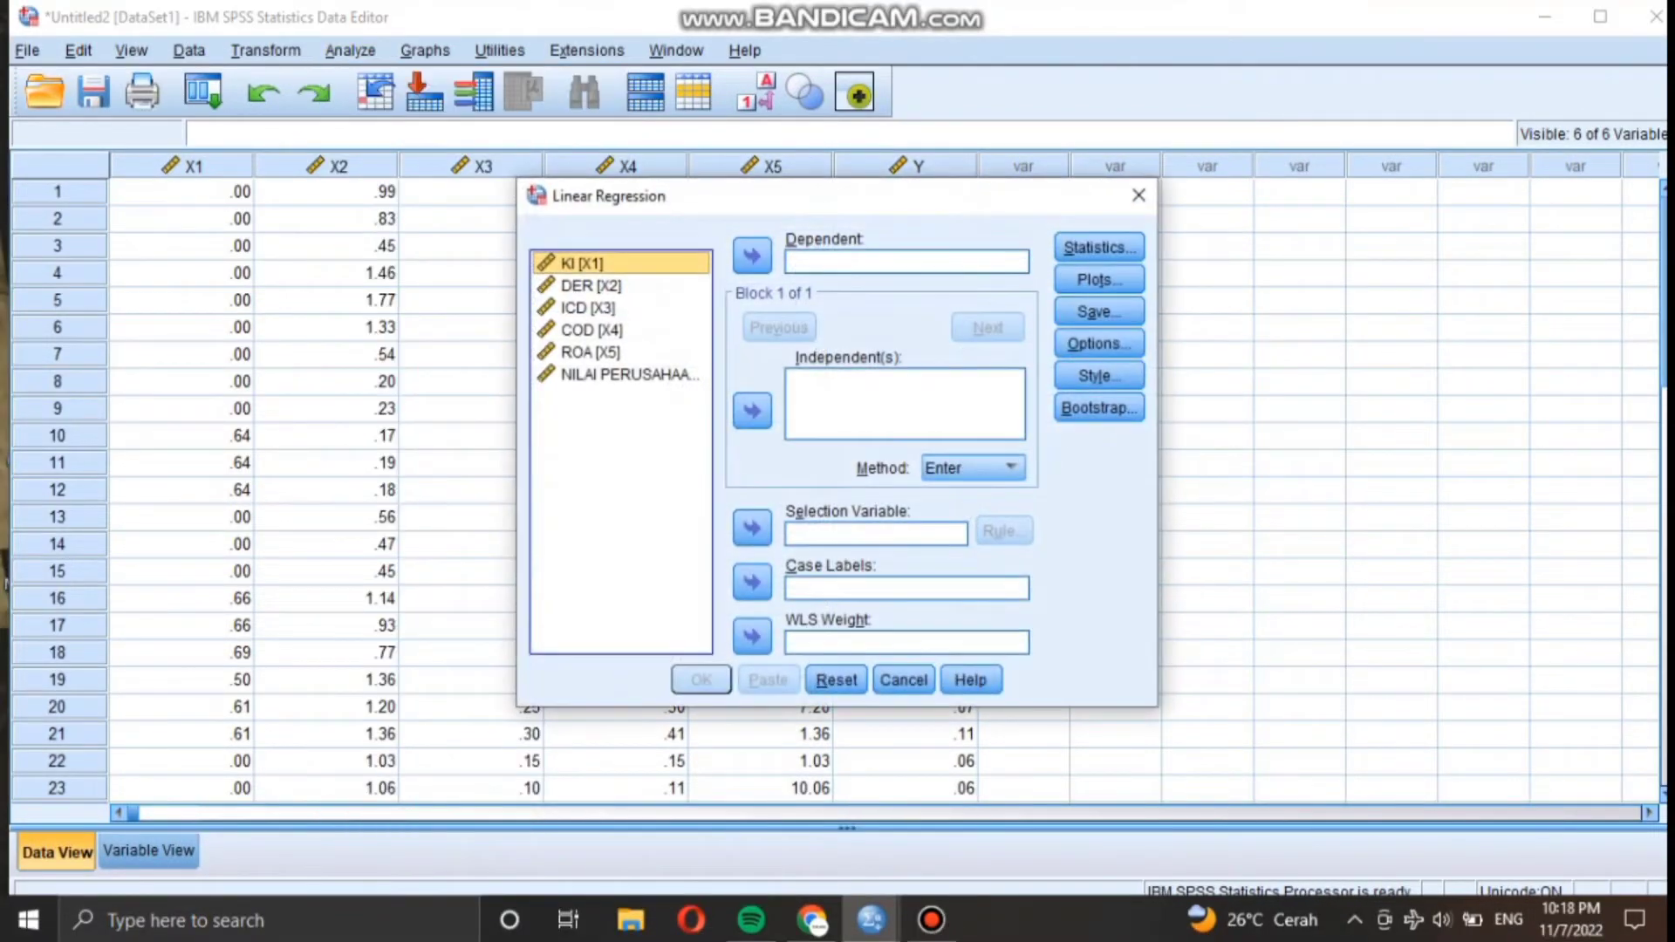
pyautogui.click(621, 374)
pyautogui.click(836, 679)
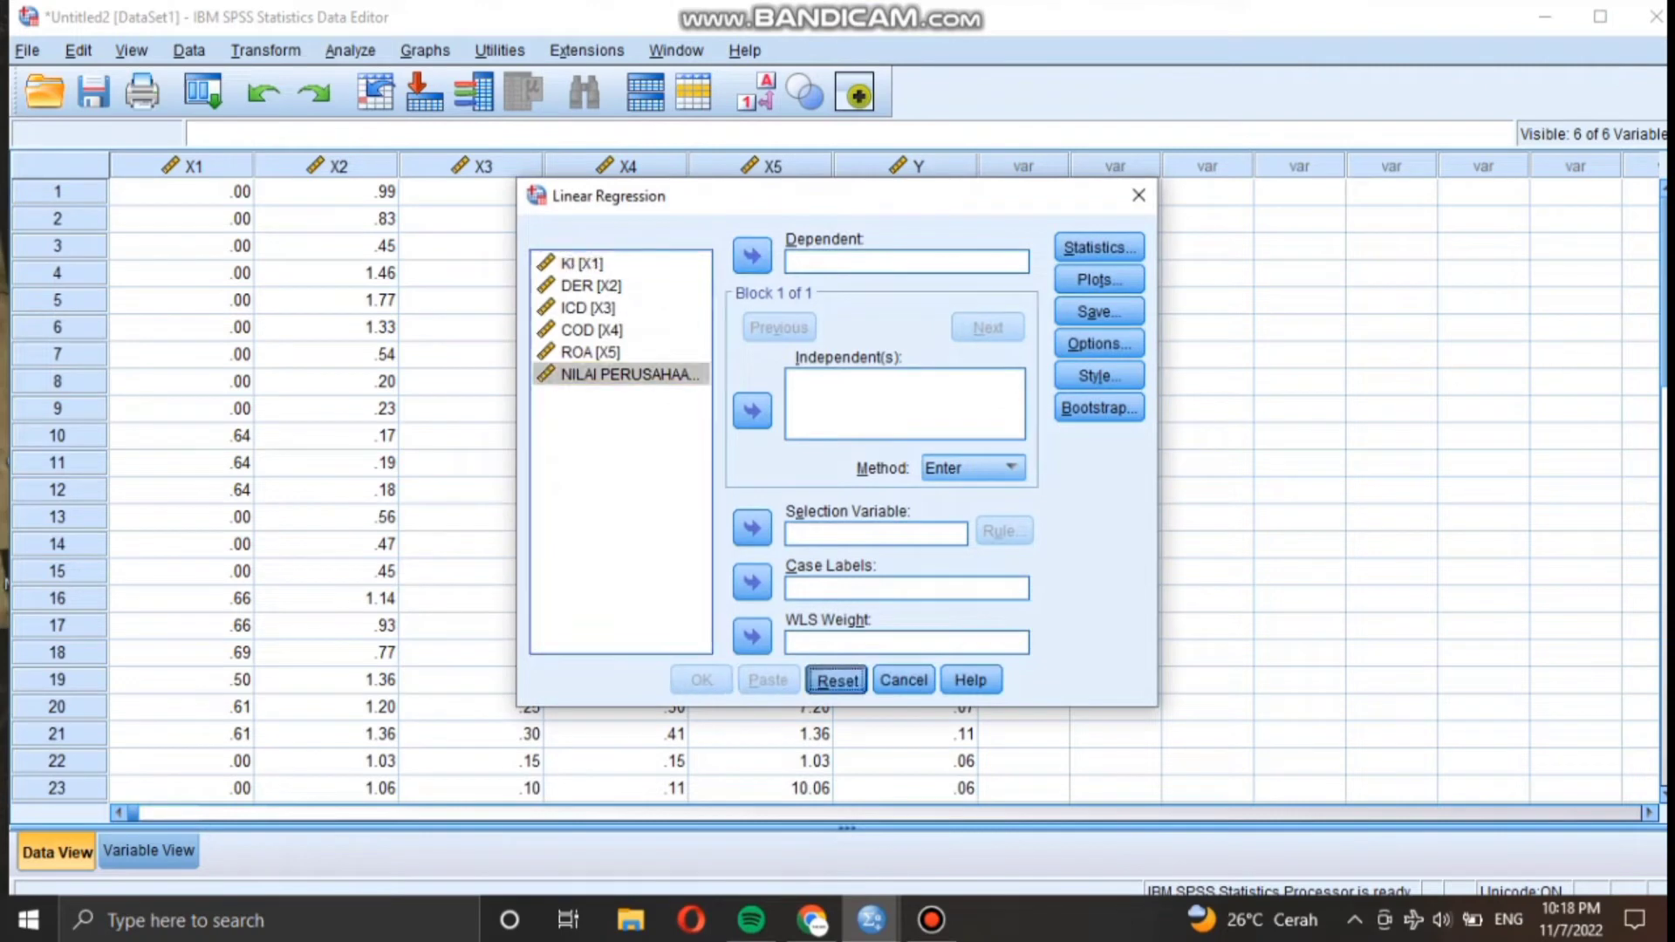
pyautogui.click(621, 375)
pyautogui.click(752, 256)
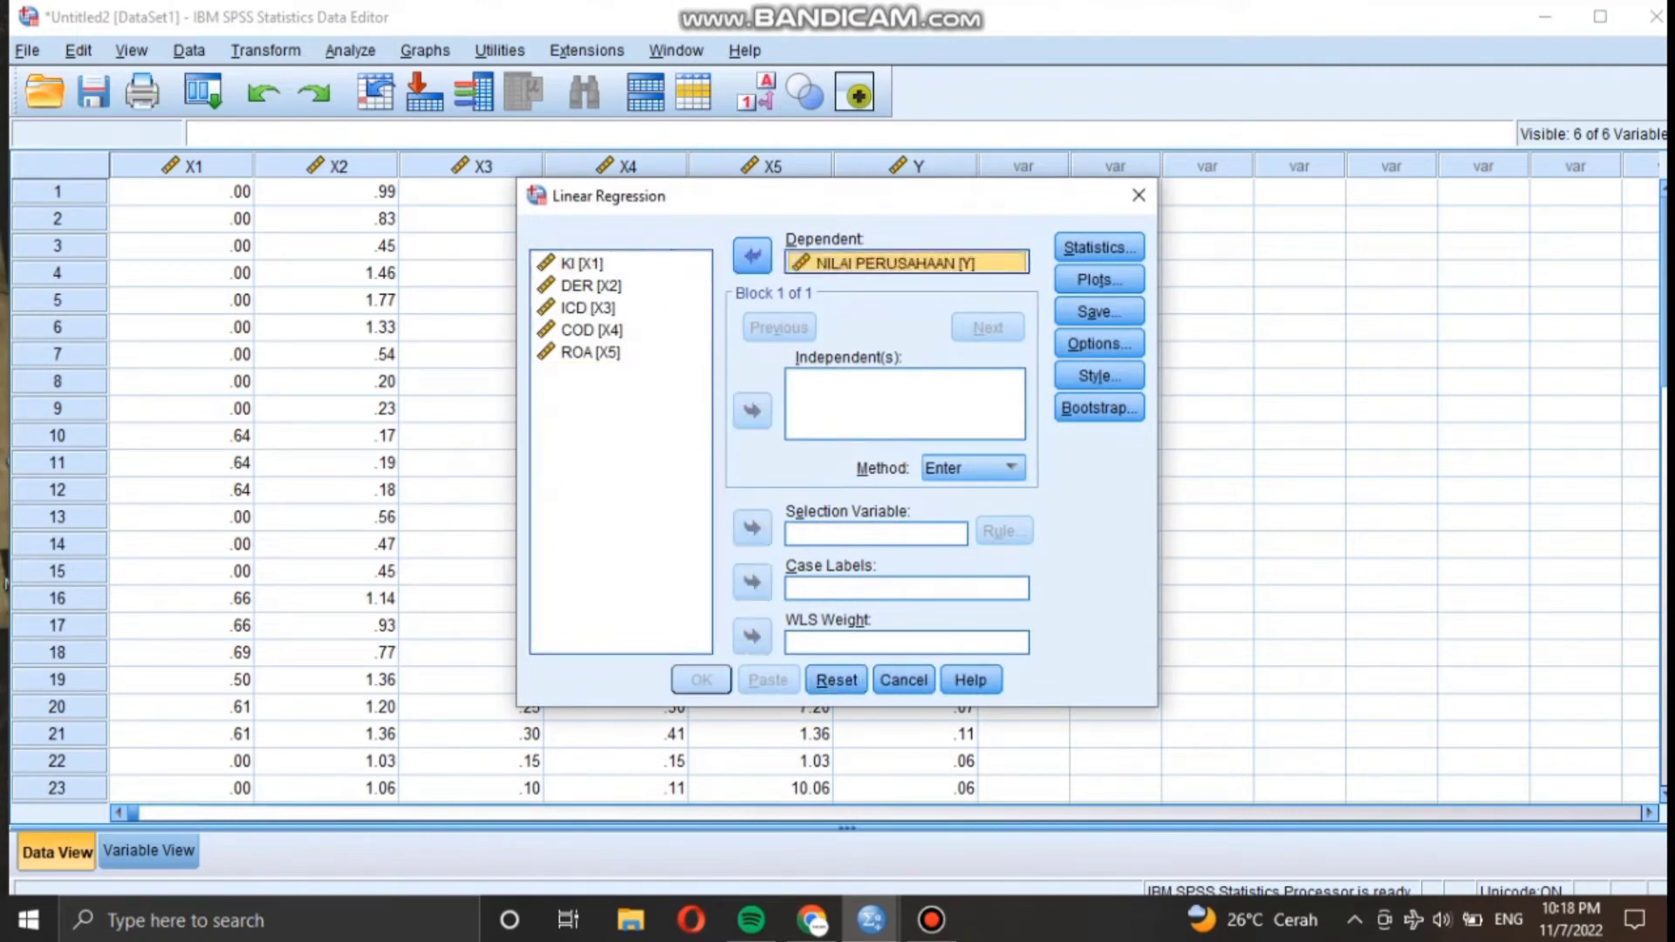
# Step: Add KI [X1], DER [X2], ICD [X3], COD [X4] and ROA [X5] as the regression's independent variables
pyautogui.click(621, 264)
pyautogui.click(752, 411)
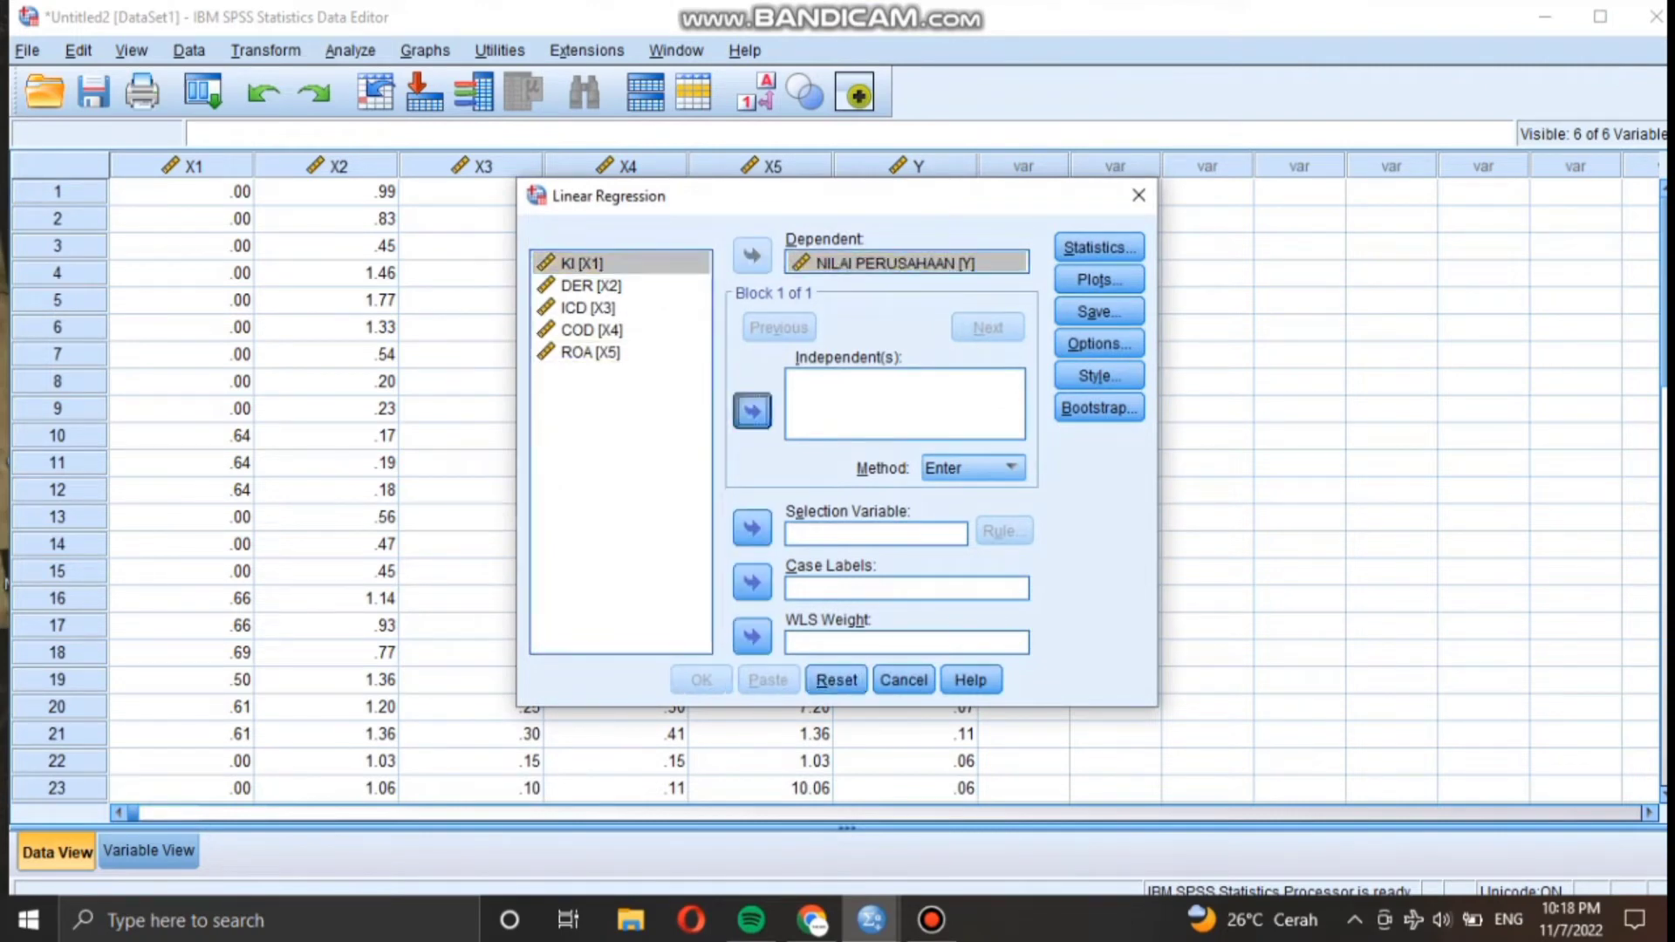
pyautogui.click(591, 286)
pyautogui.click(752, 411)
pyautogui.click(588, 308)
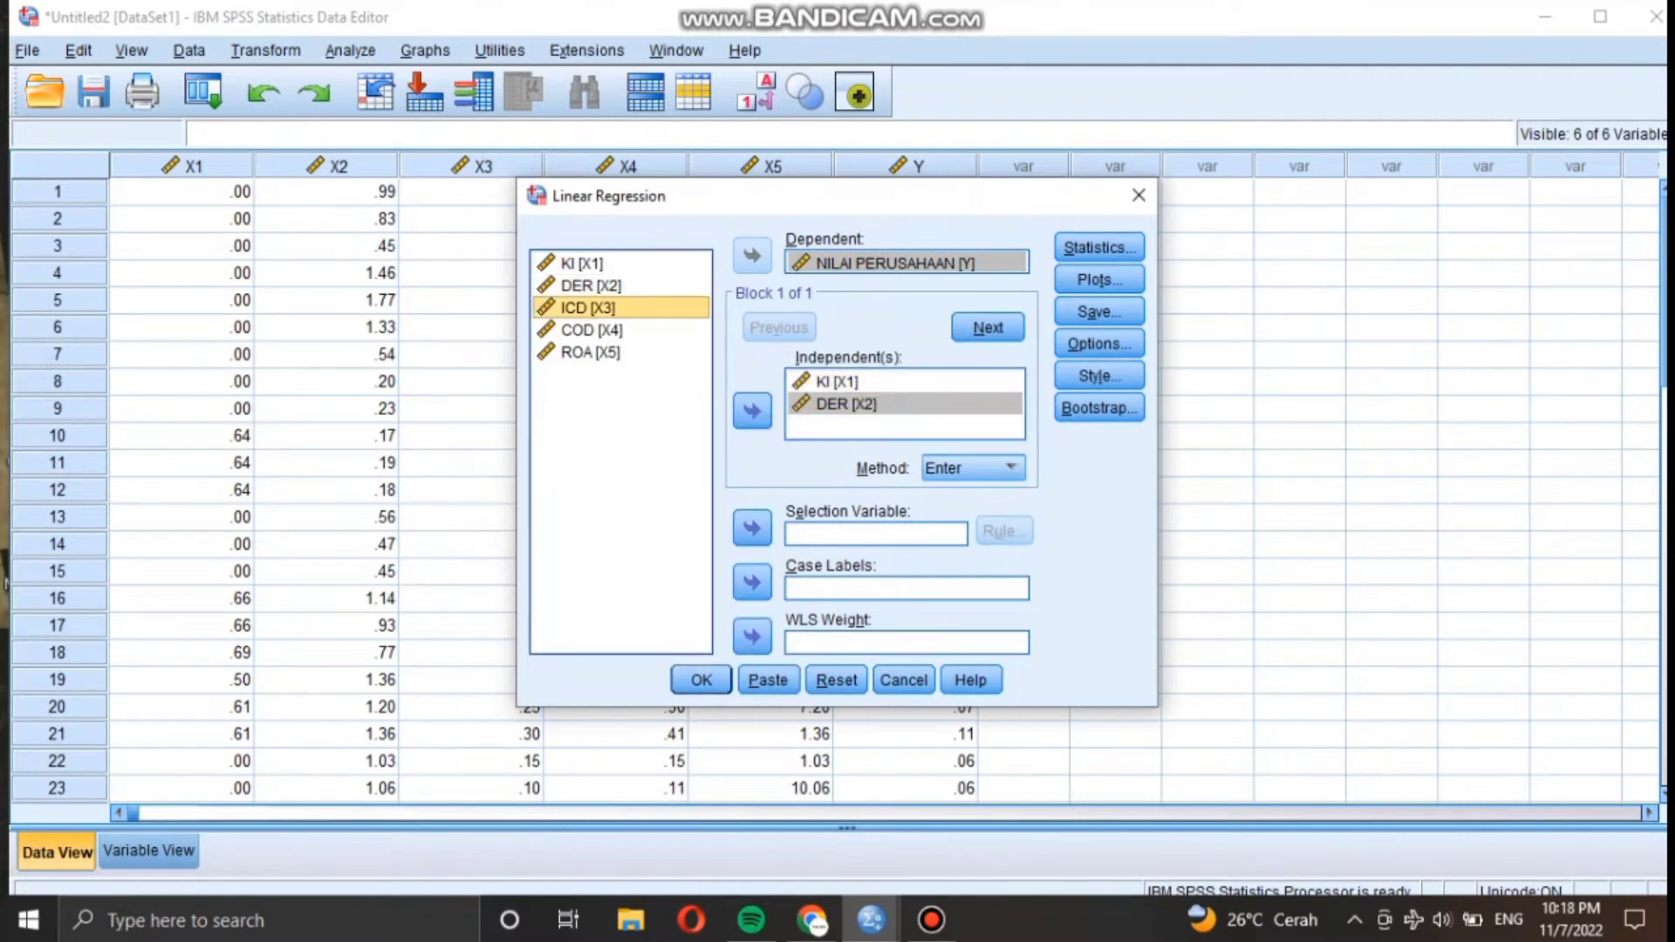
pyautogui.click(752, 411)
pyautogui.click(591, 330)
pyautogui.click(752, 411)
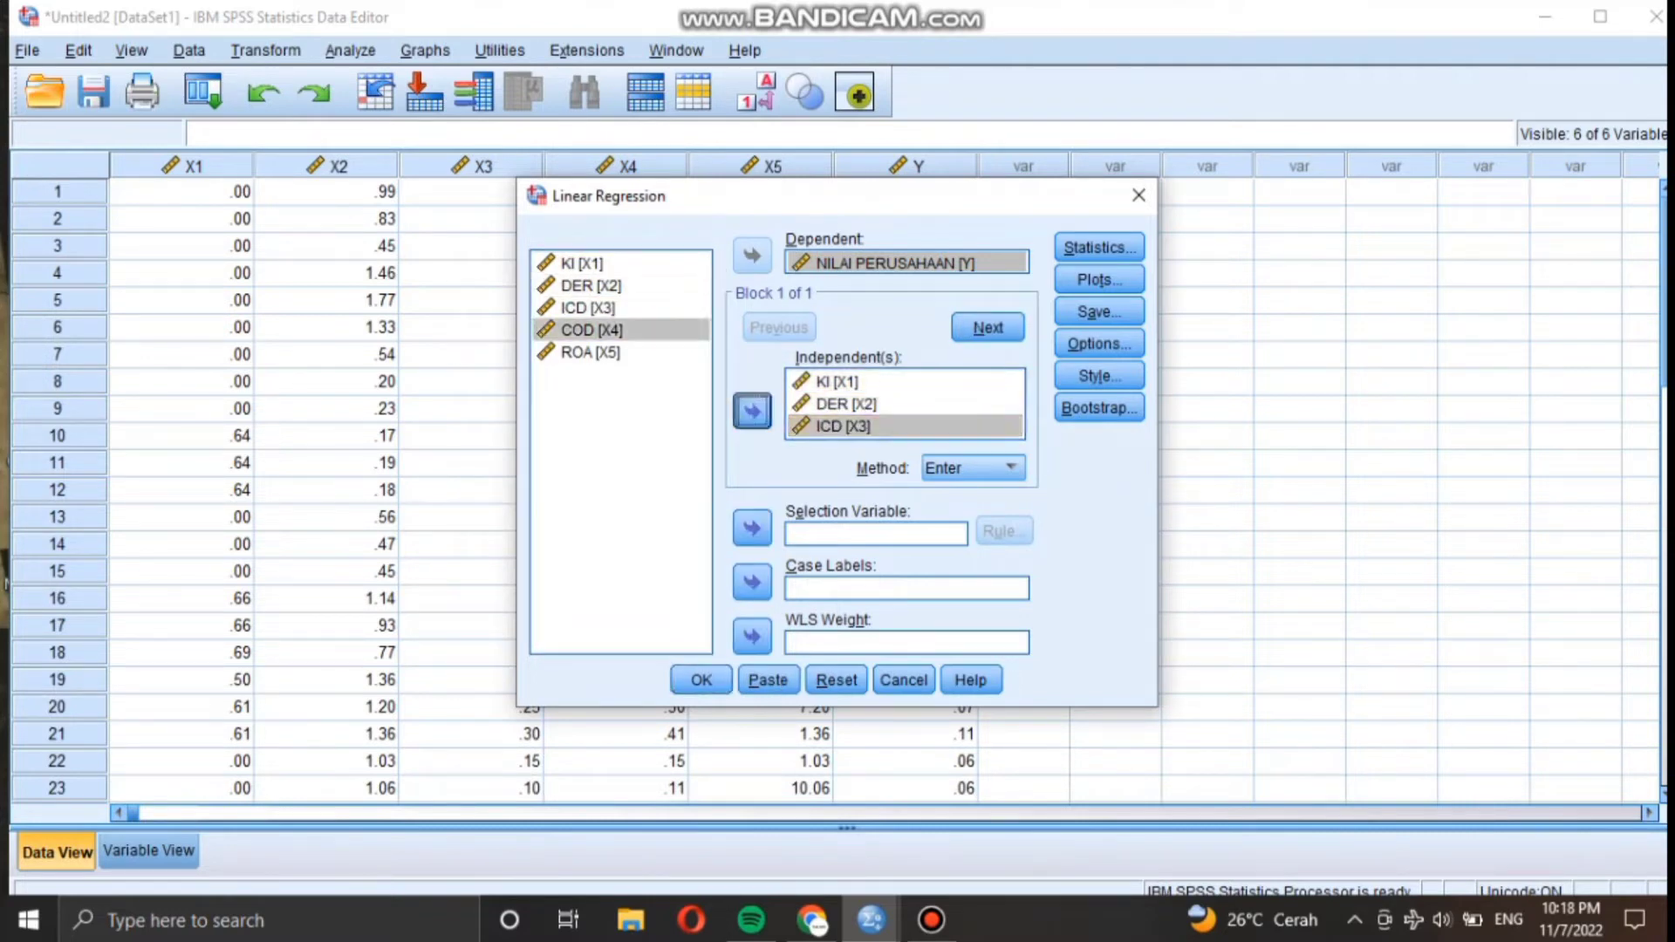
pyautogui.click(590, 351)
pyautogui.click(753, 411)
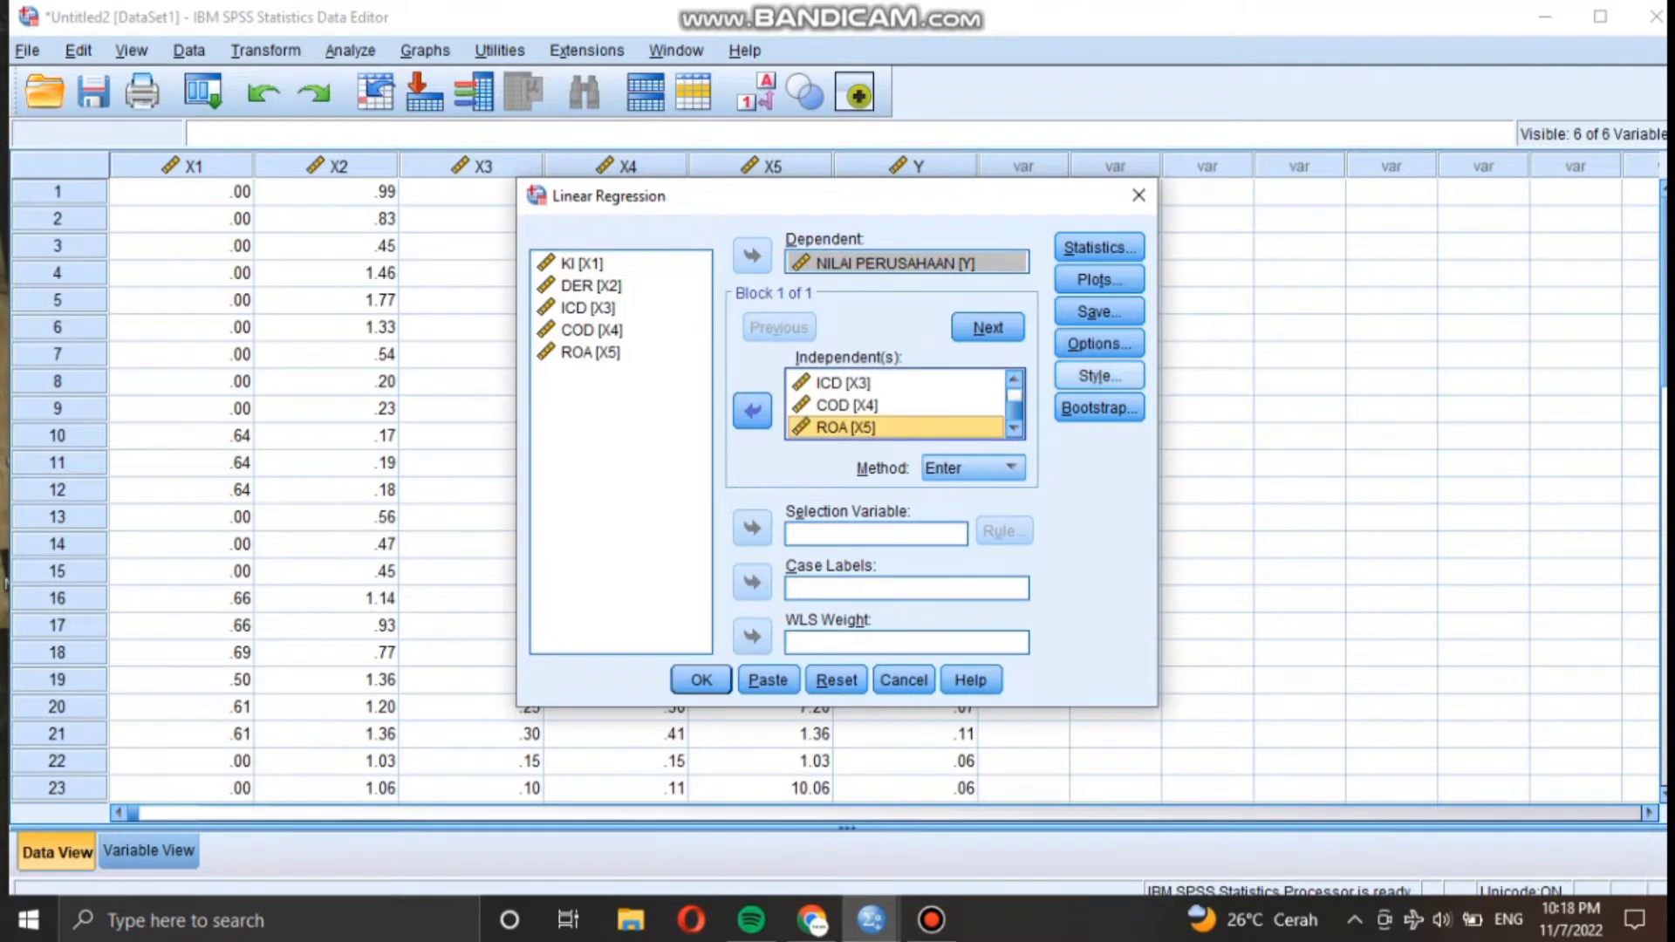
# Step: Save the unstandardized residuals, run the regression on NILAI PERUSAHAAN, and return from its output to the data
pyautogui.click(1099, 312)
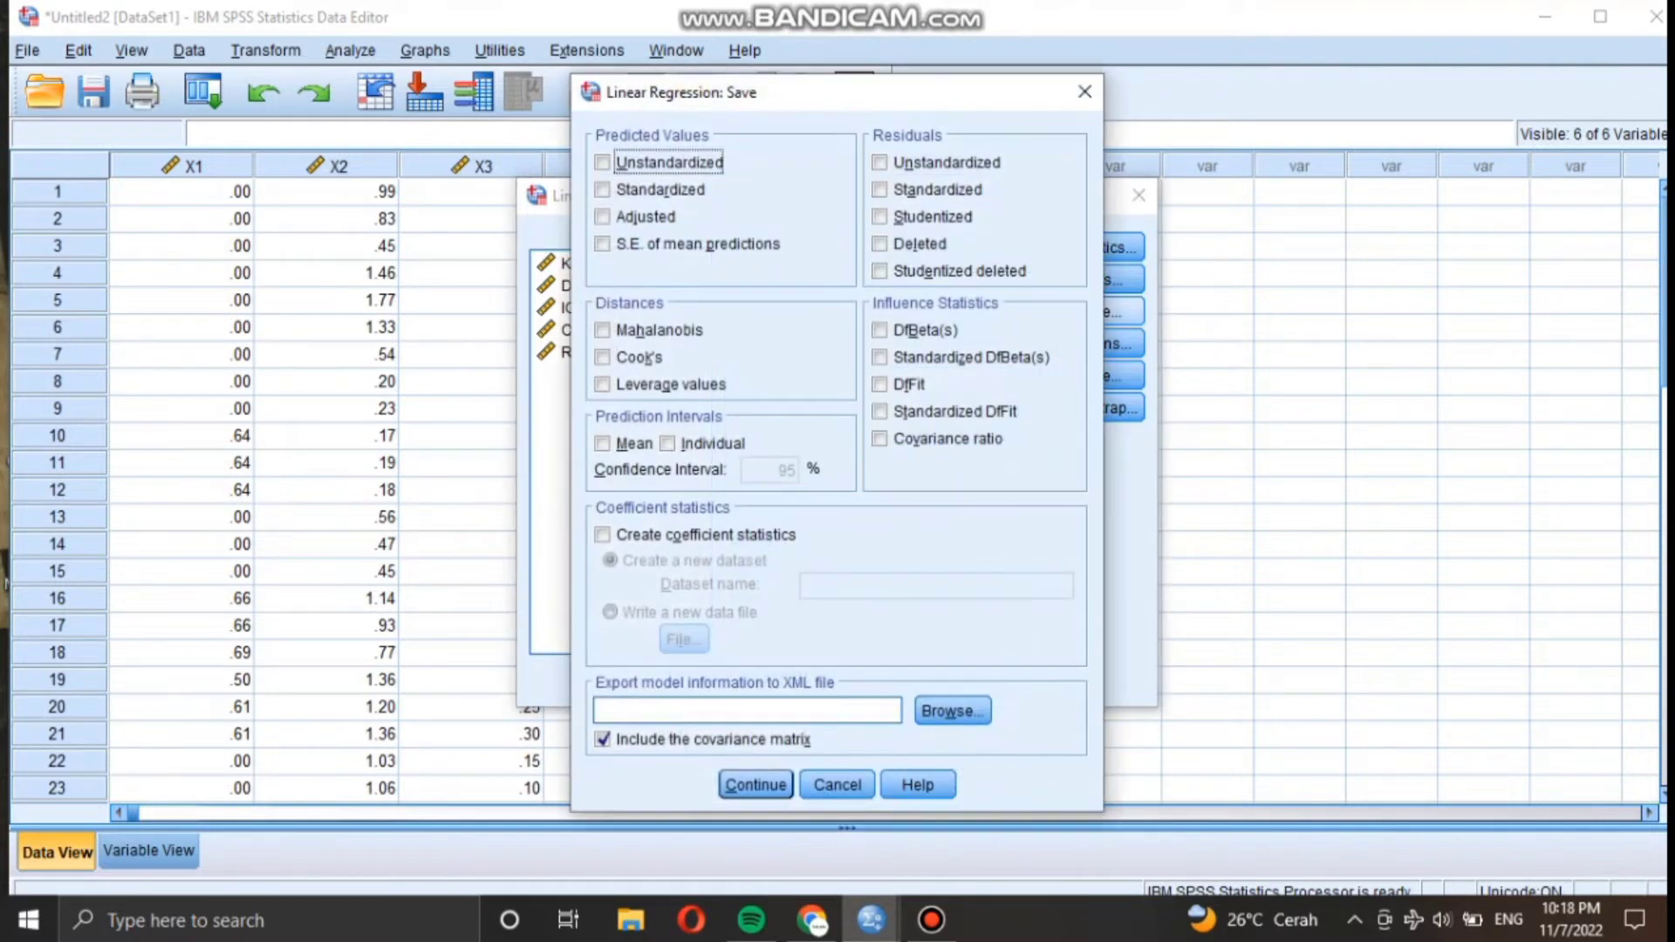
pyautogui.click(880, 163)
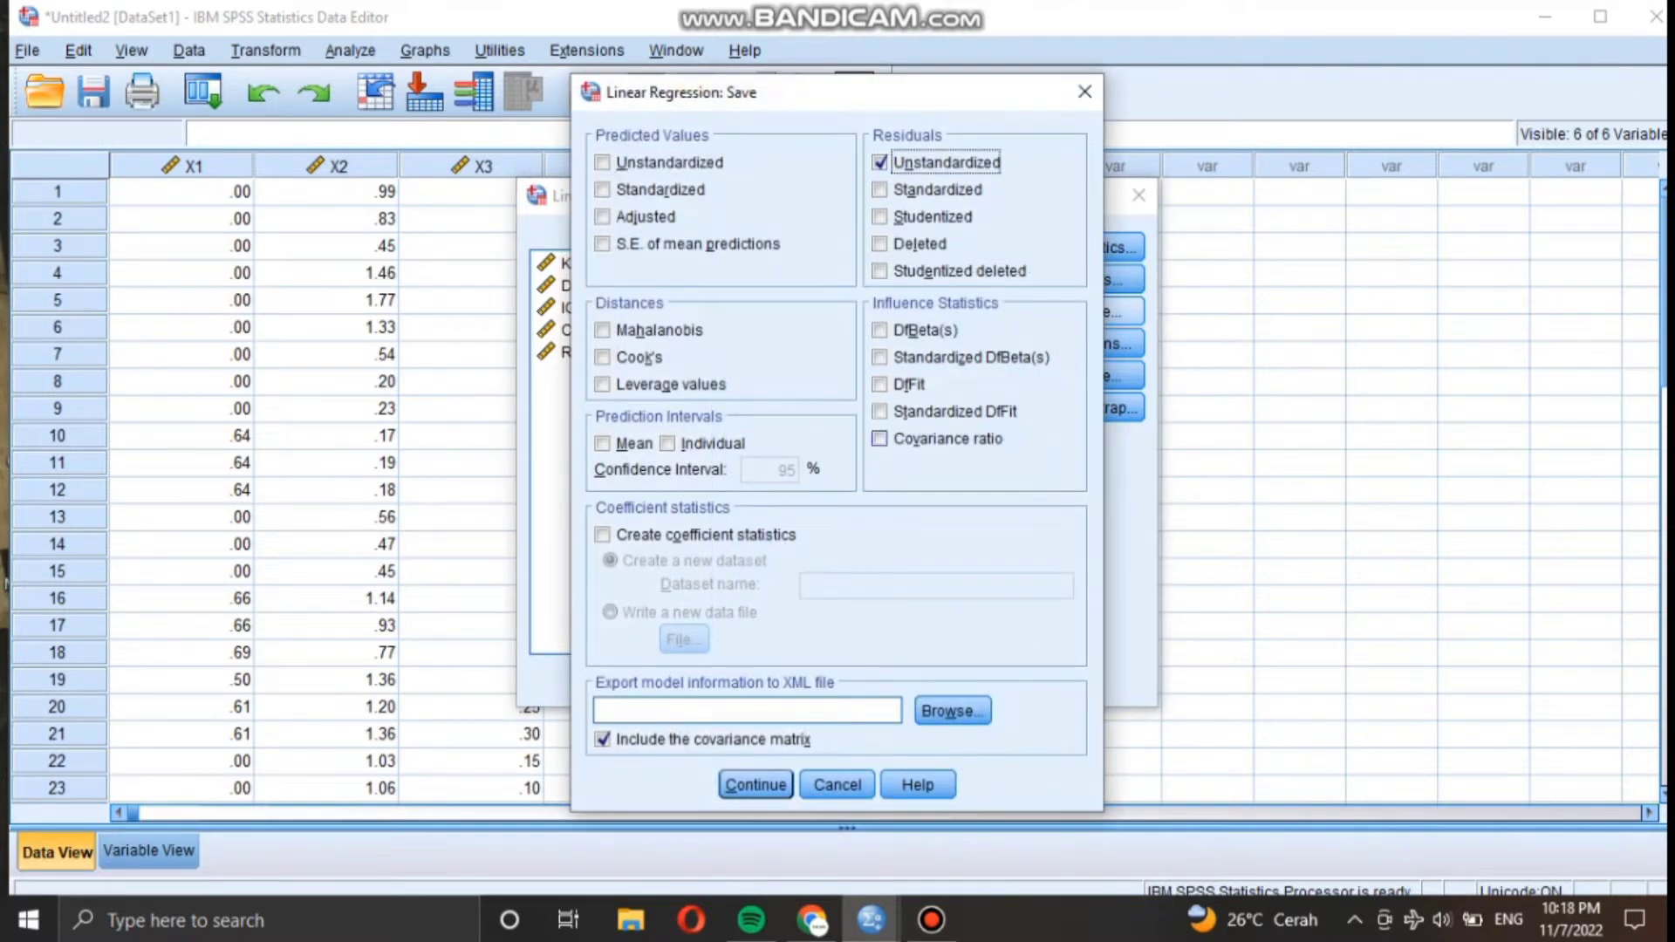
pyautogui.click(756, 784)
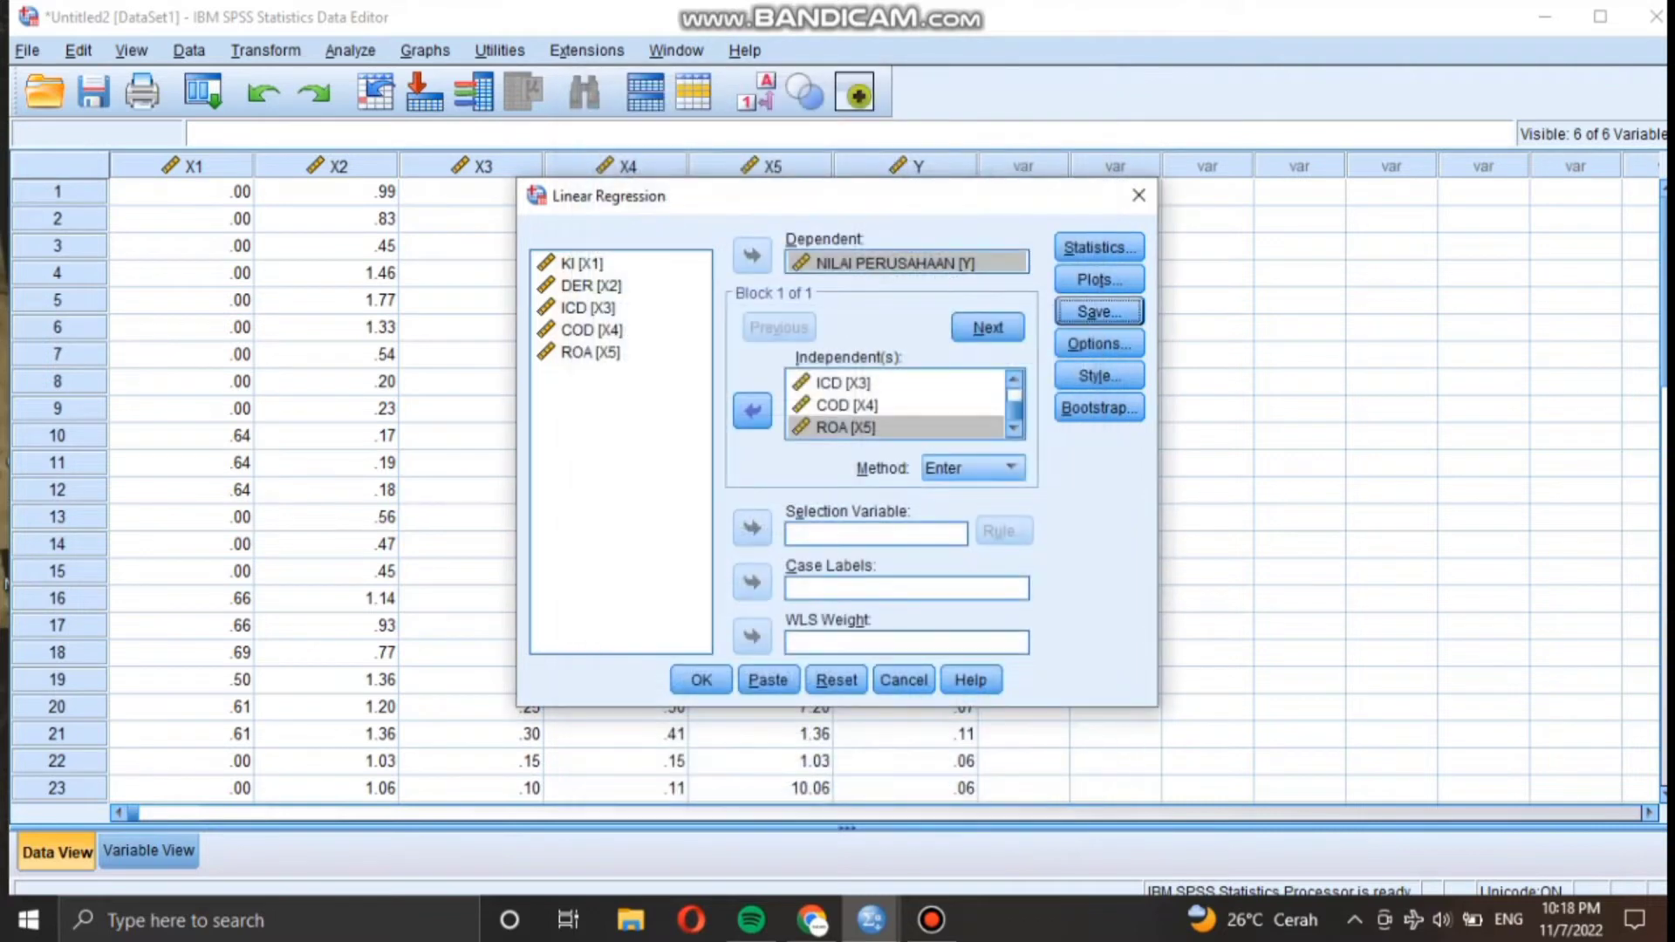
pyautogui.press('Return')
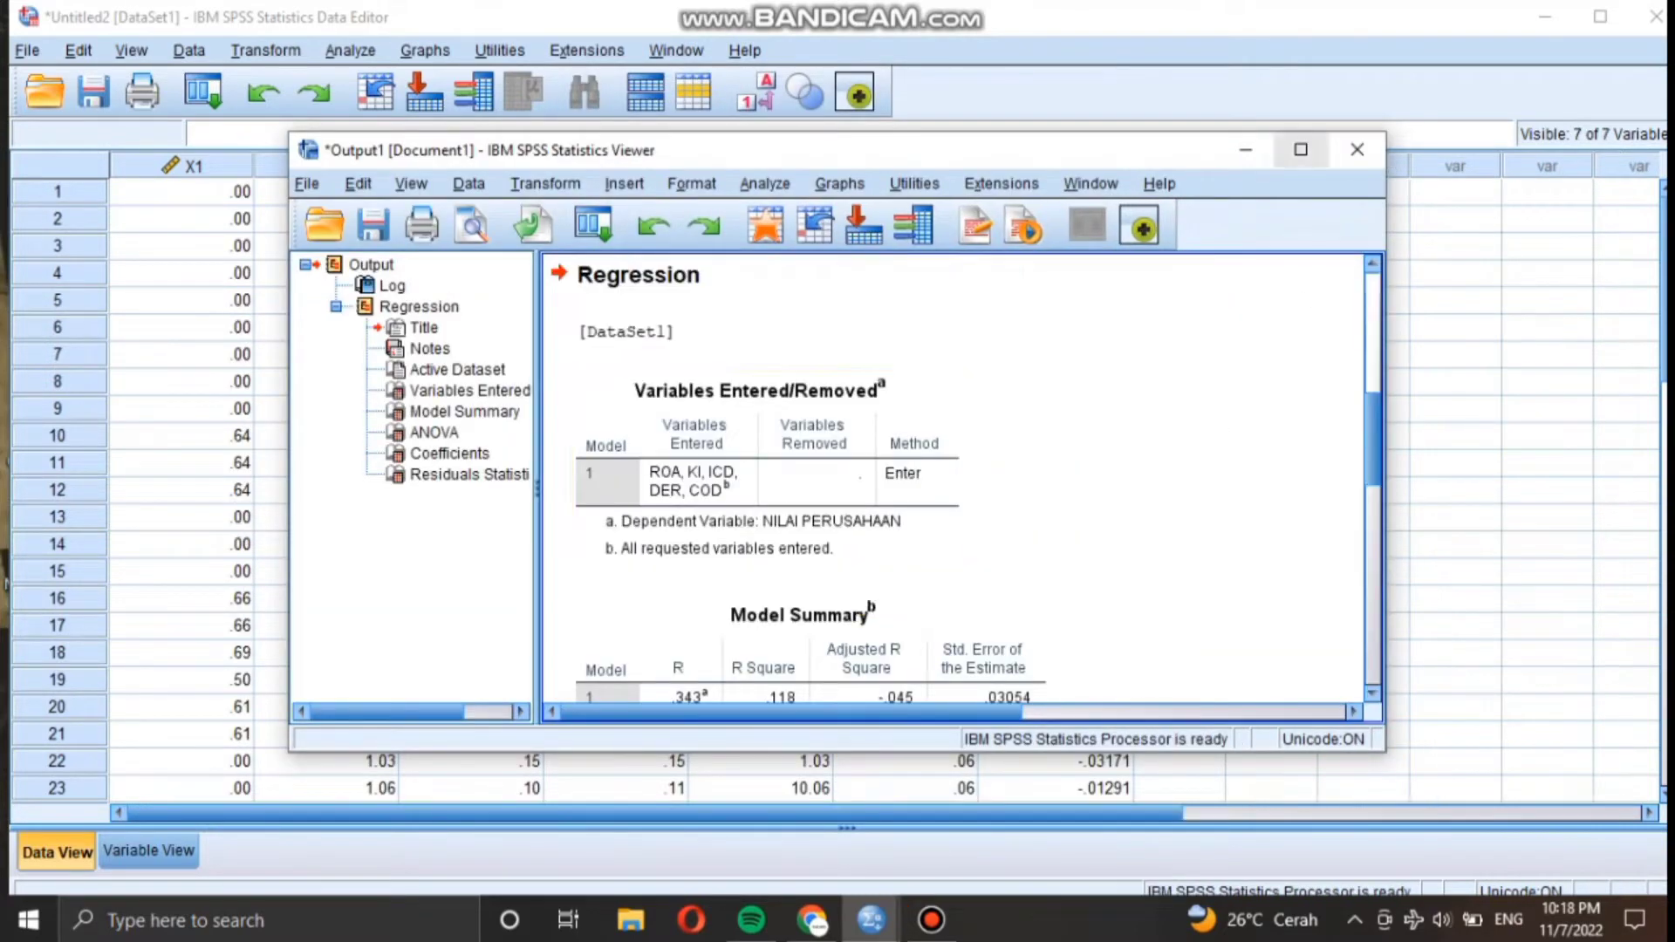
pyautogui.click(1301, 149)
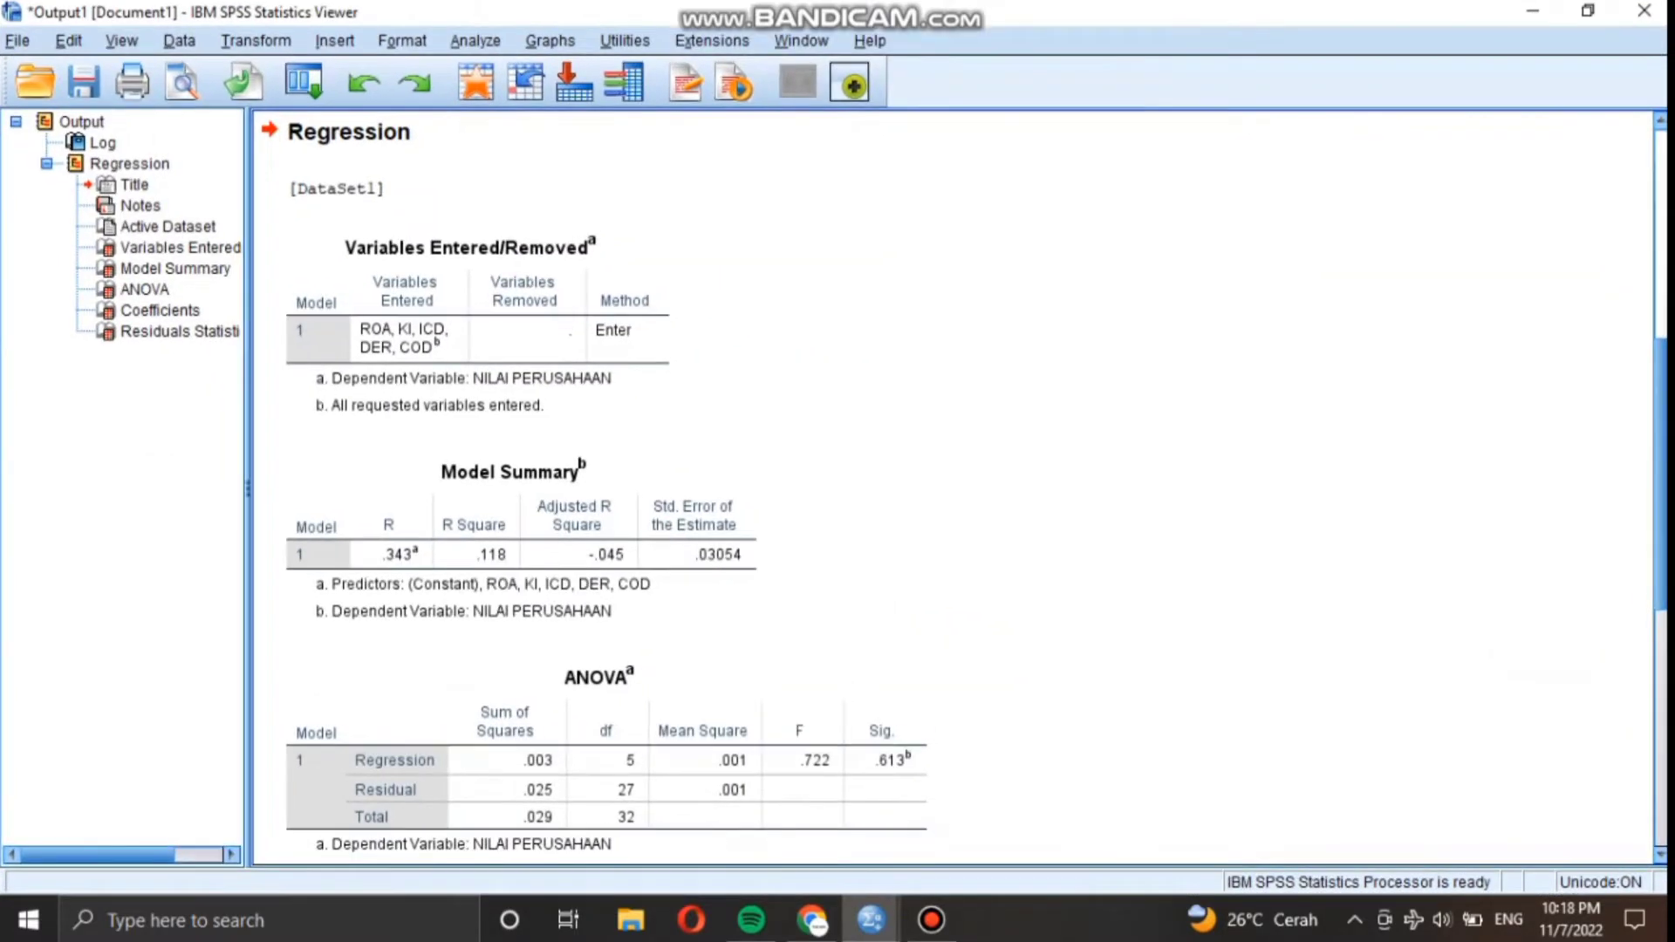
pyautogui.click(1532, 11)
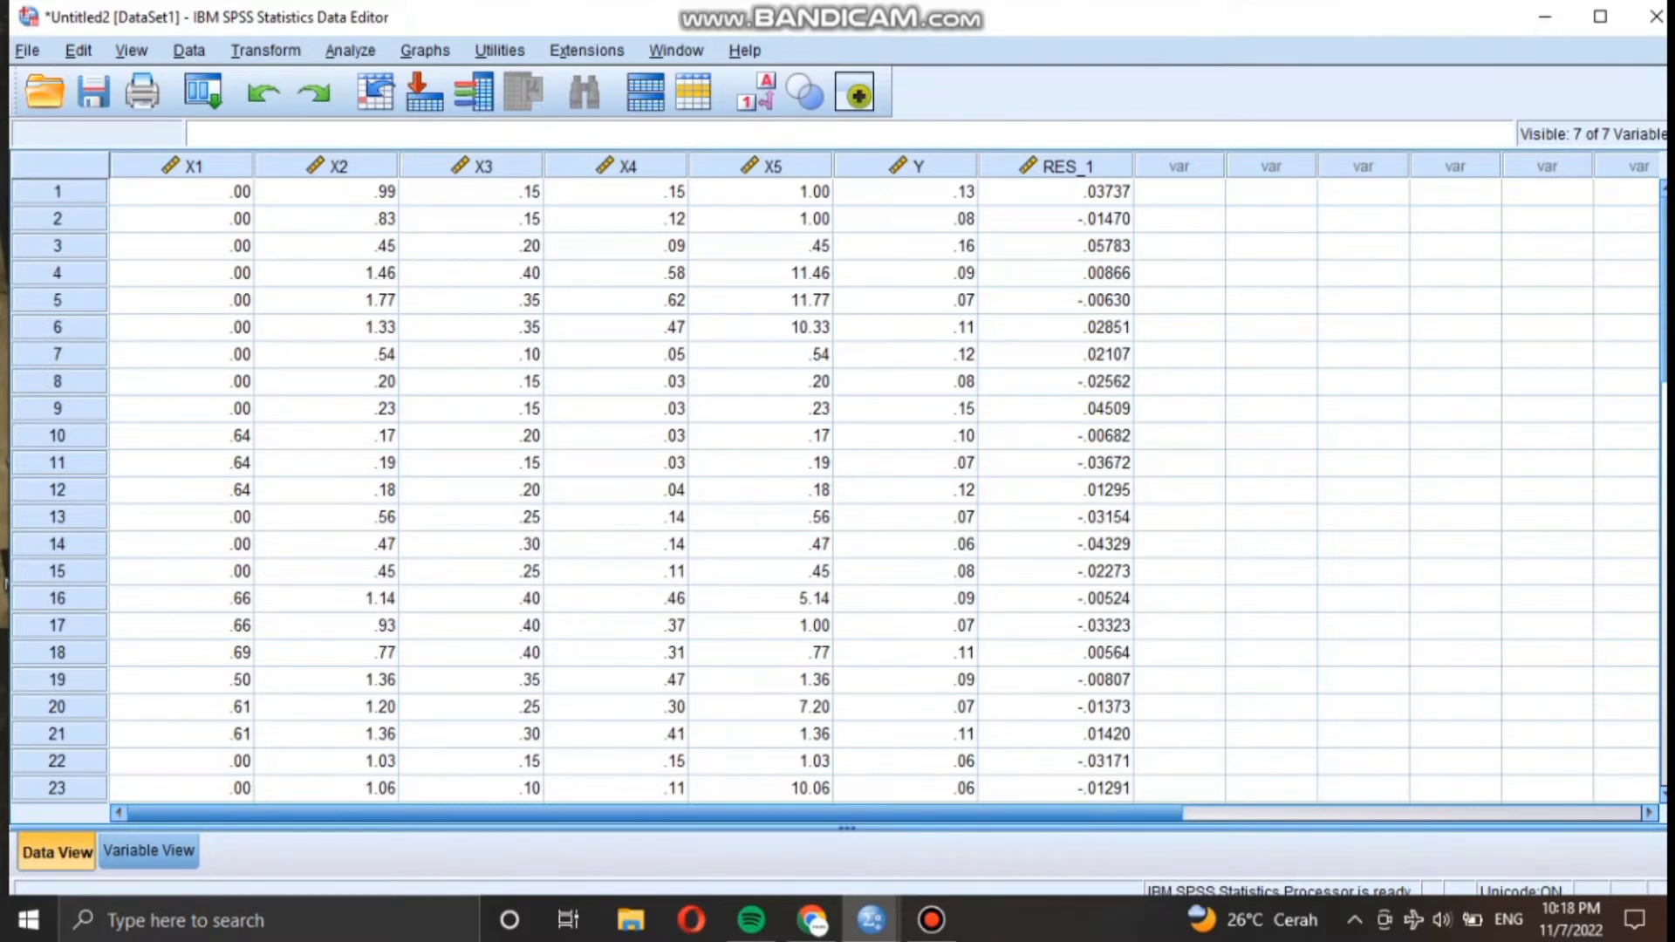
# Step: Compute a new variable ABS as the absolute value of the residual, ABS(RES_1), and return to the data
pyautogui.click(265, 51)
pyautogui.click(320, 82)
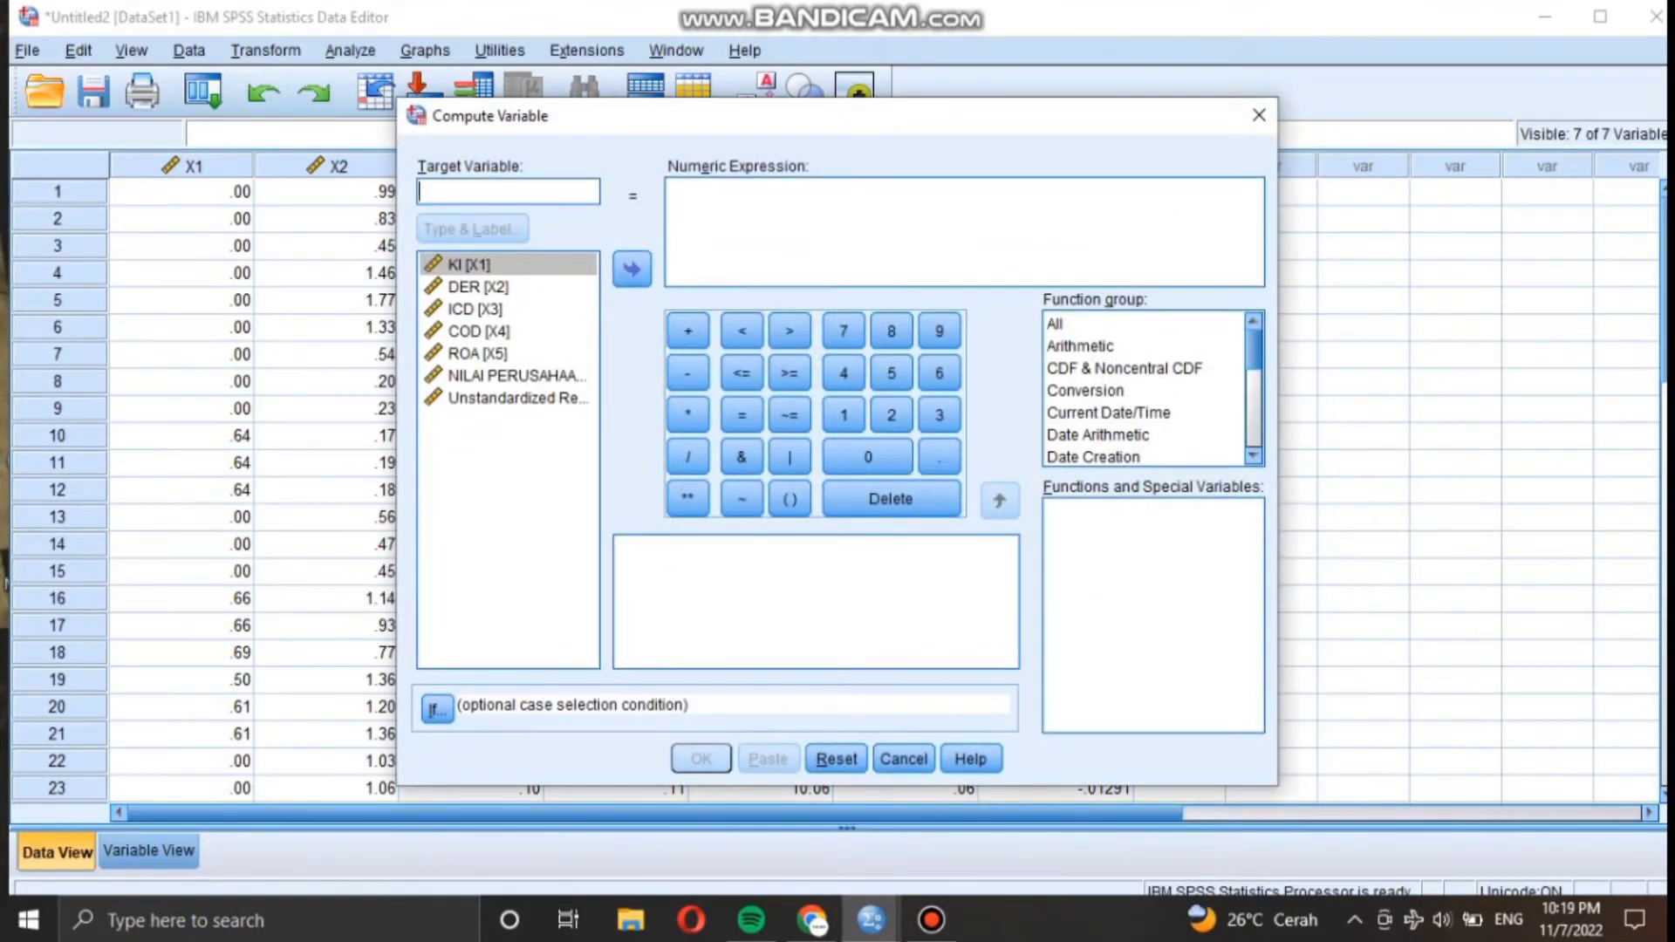
pyautogui.write('ABS')
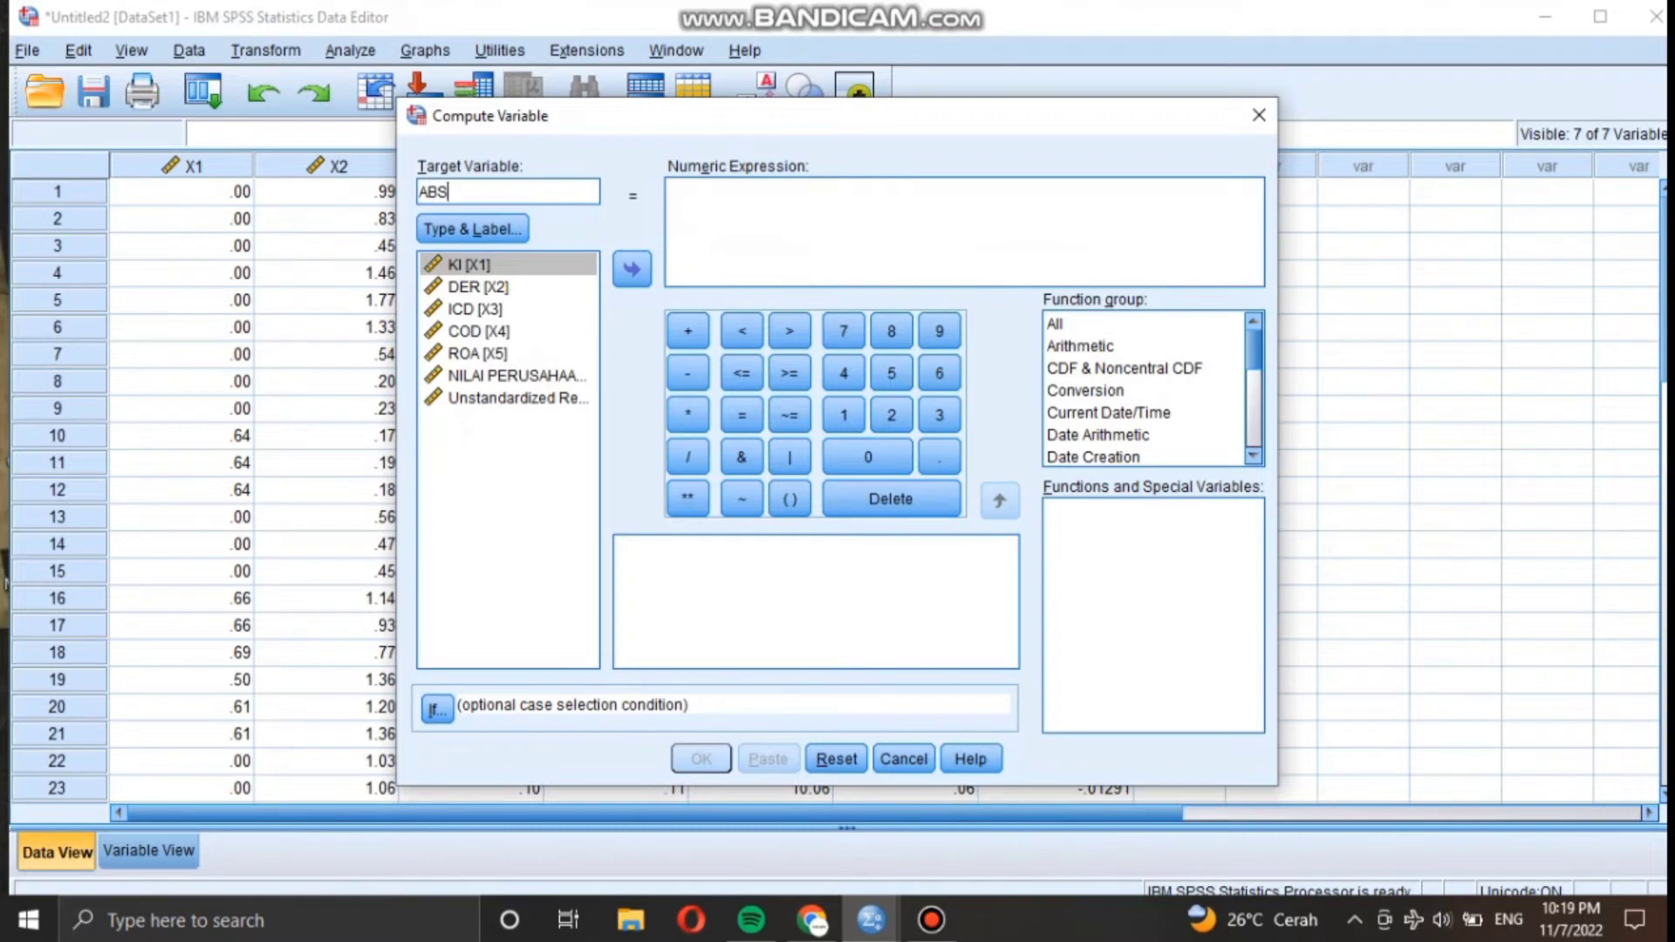
pyautogui.click(1080, 347)
pyautogui.doubleClick(1060, 512)
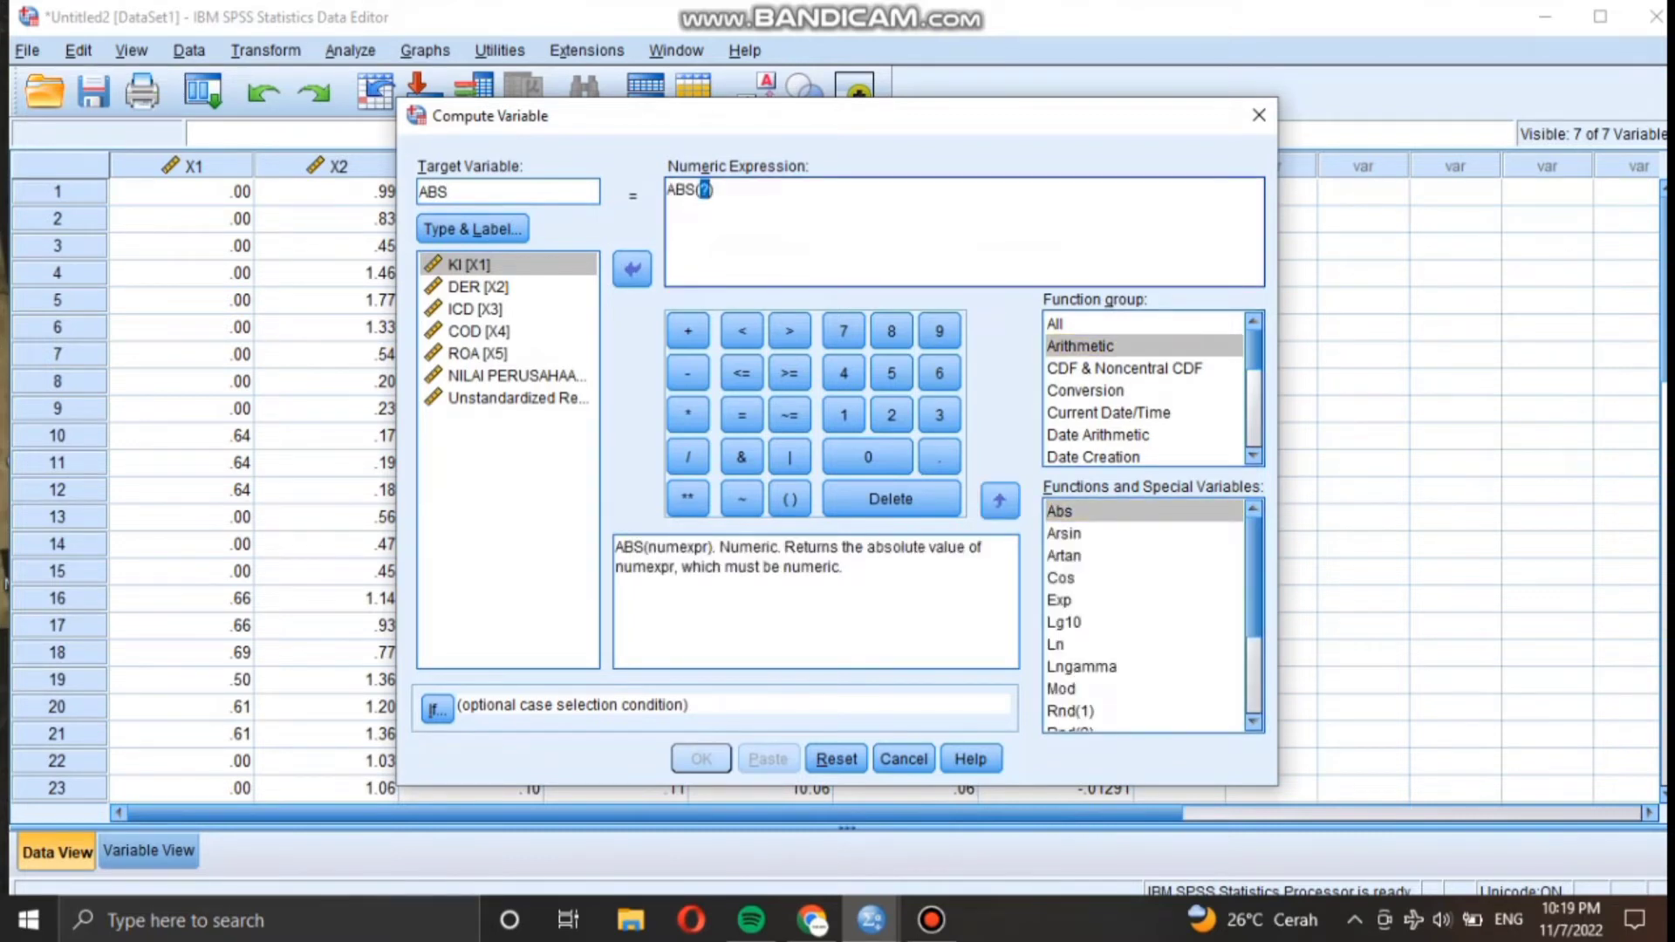
pyautogui.doubleClick(518, 399)
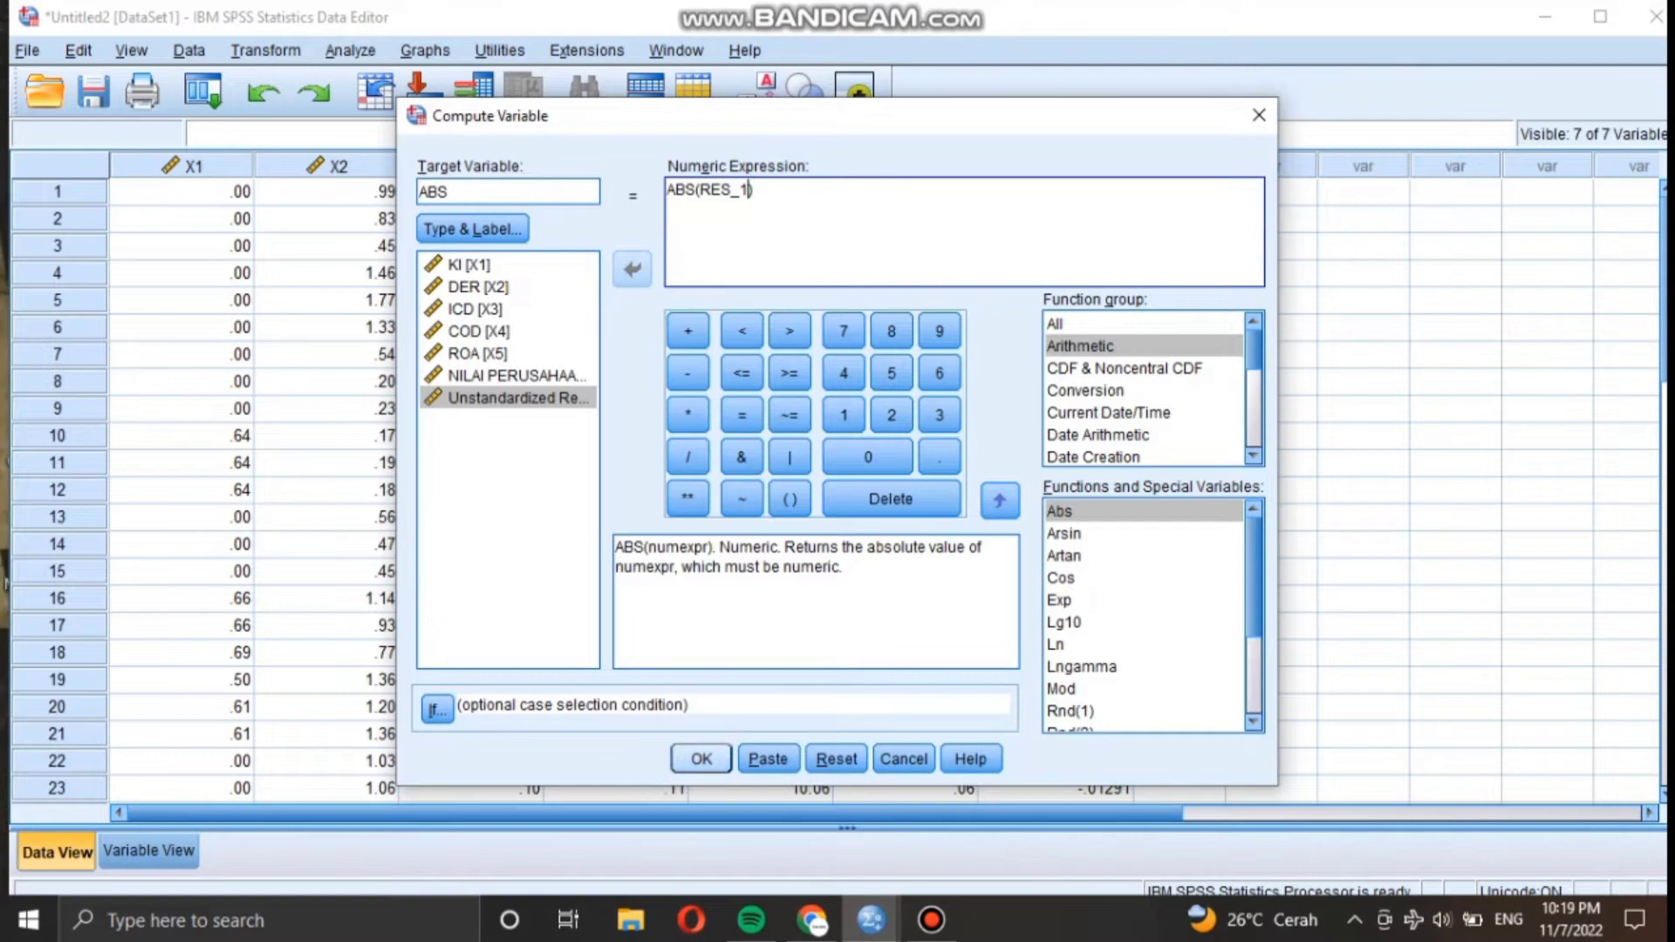
pyautogui.click(701, 758)
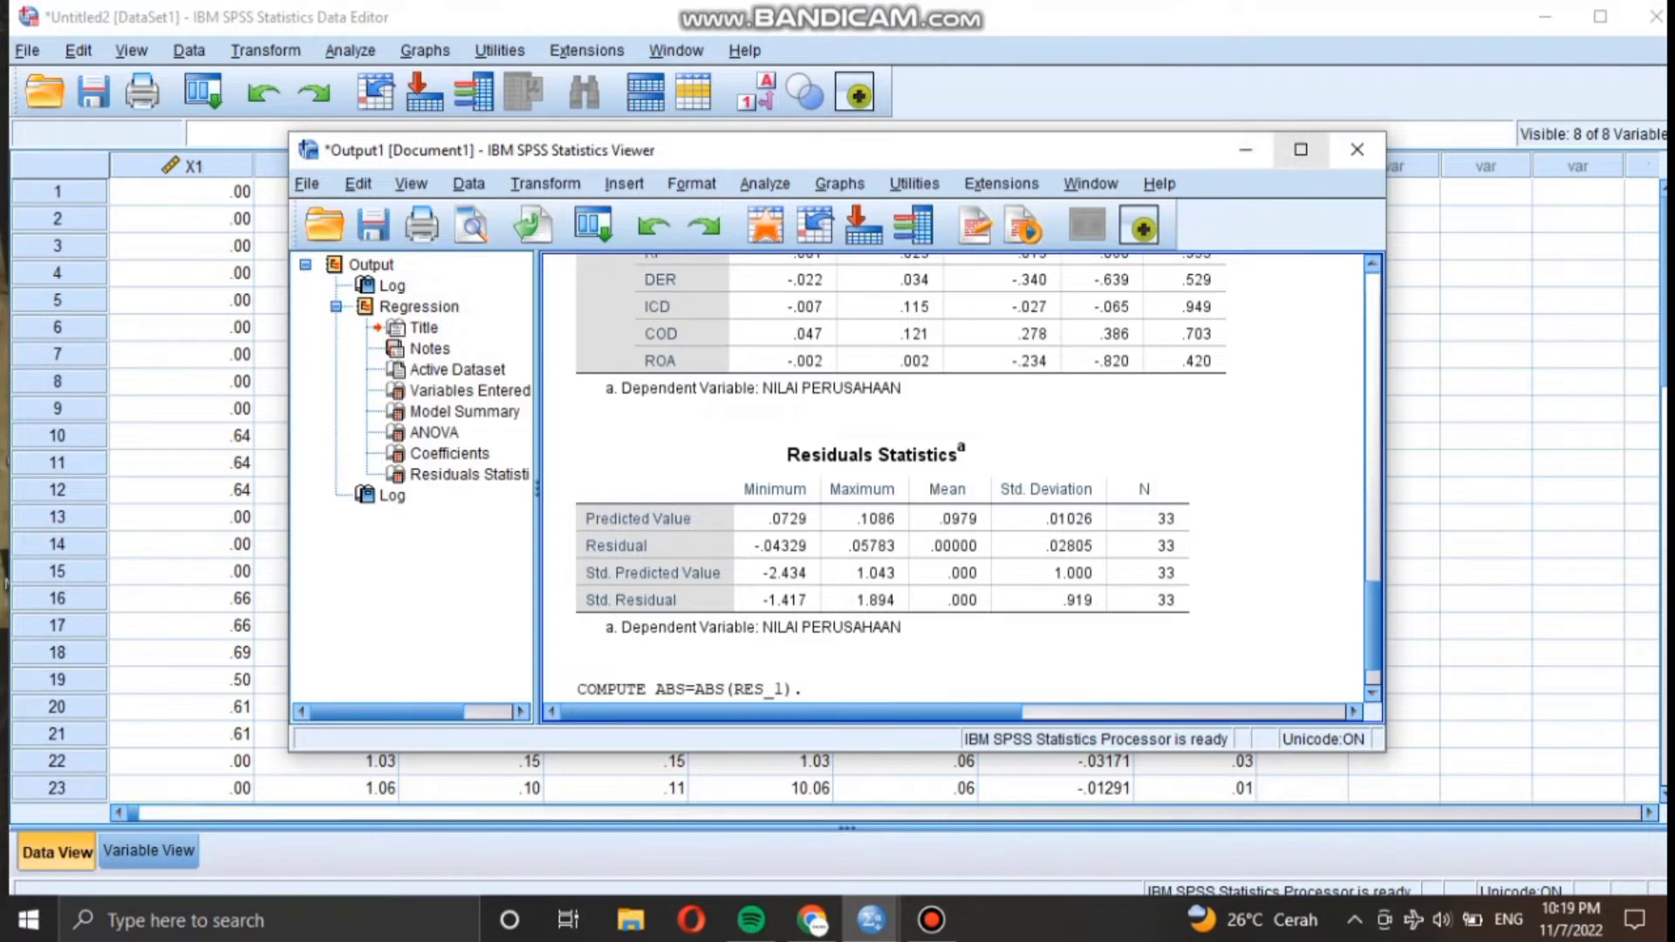
pyautogui.click(1246, 150)
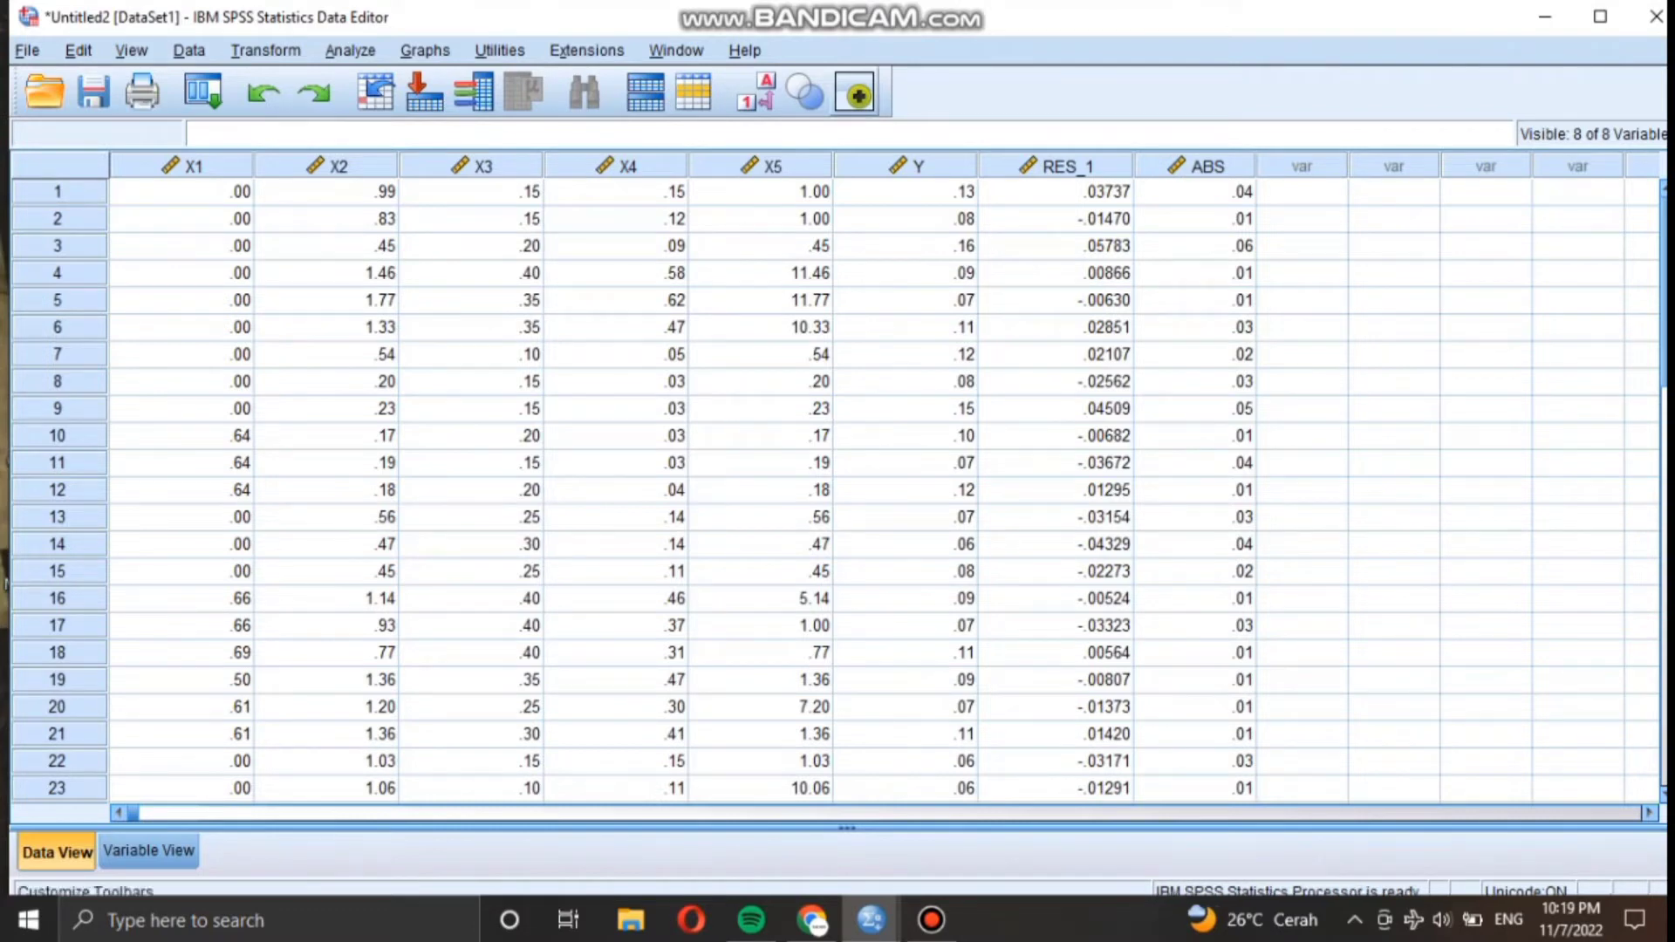
# Step: Reopen the linear regression, clear its previous setup, and assign ABS as the dependent variable
pyautogui.click(349, 50)
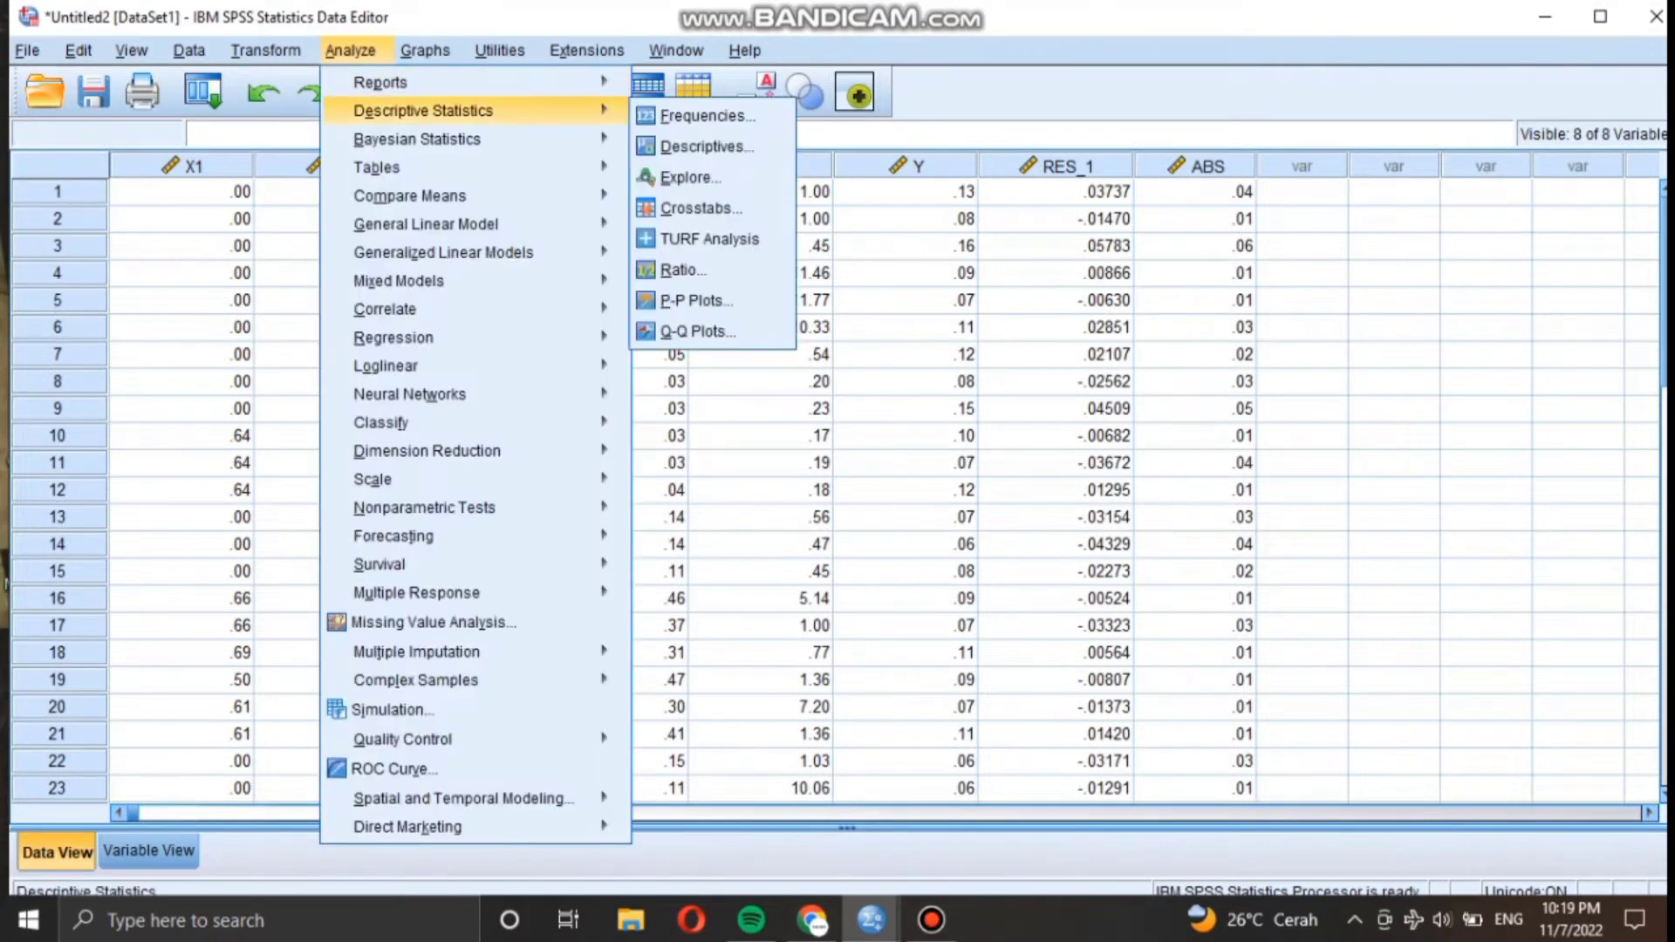
pyautogui.moveTo(393, 337)
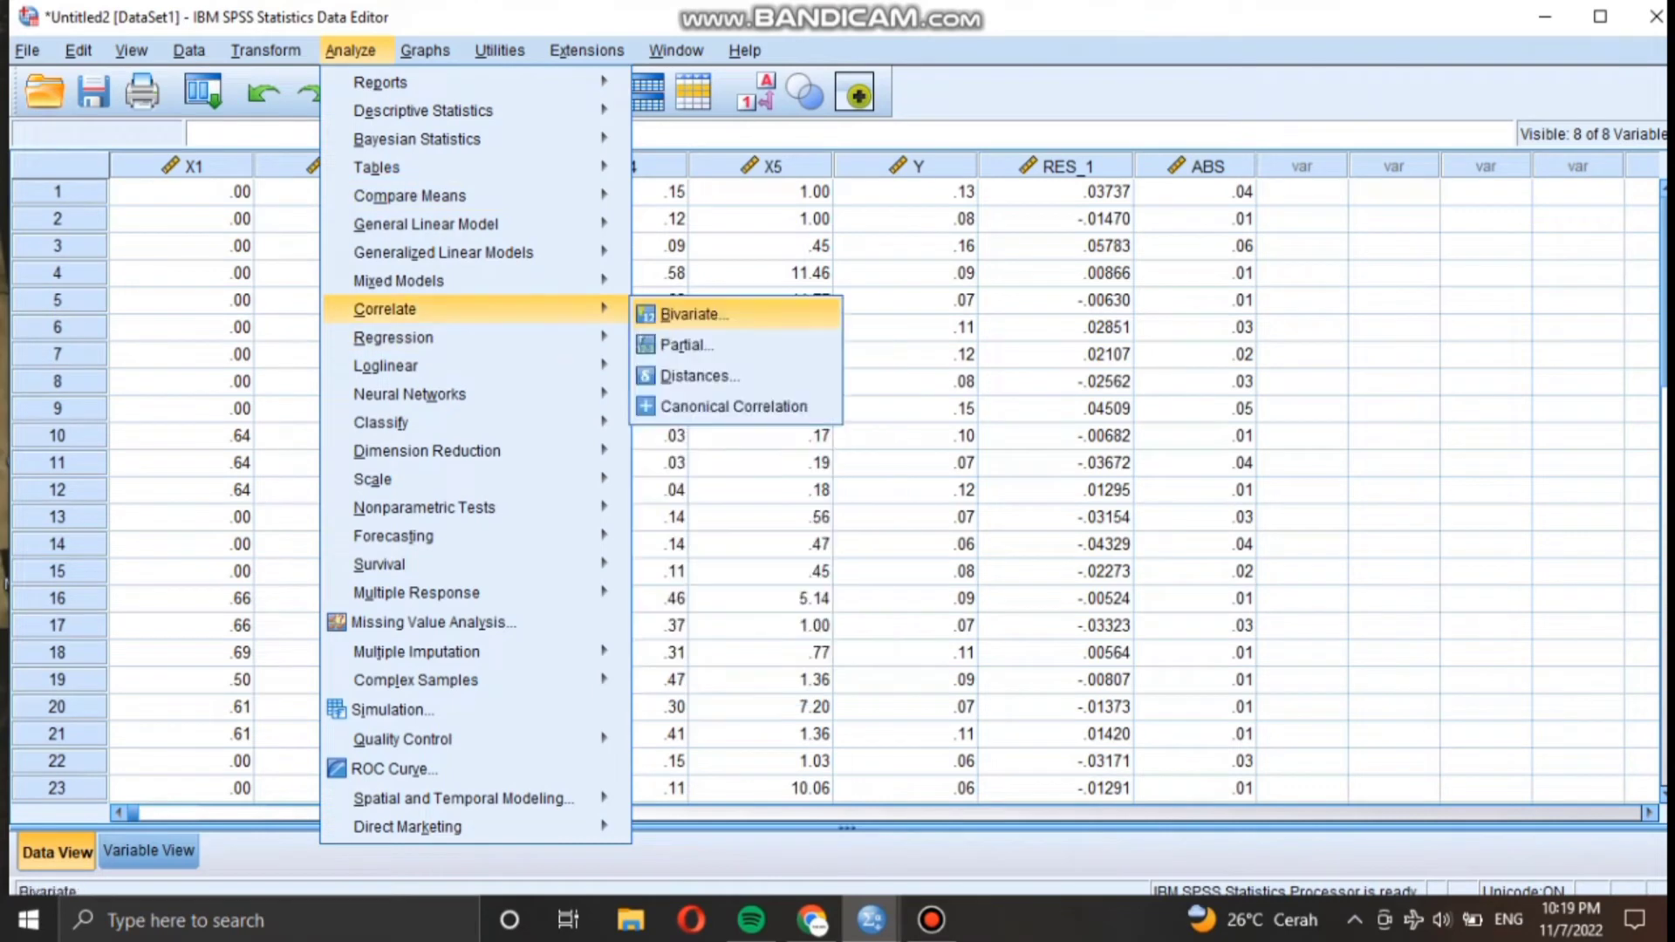
pyautogui.click(685, 374)
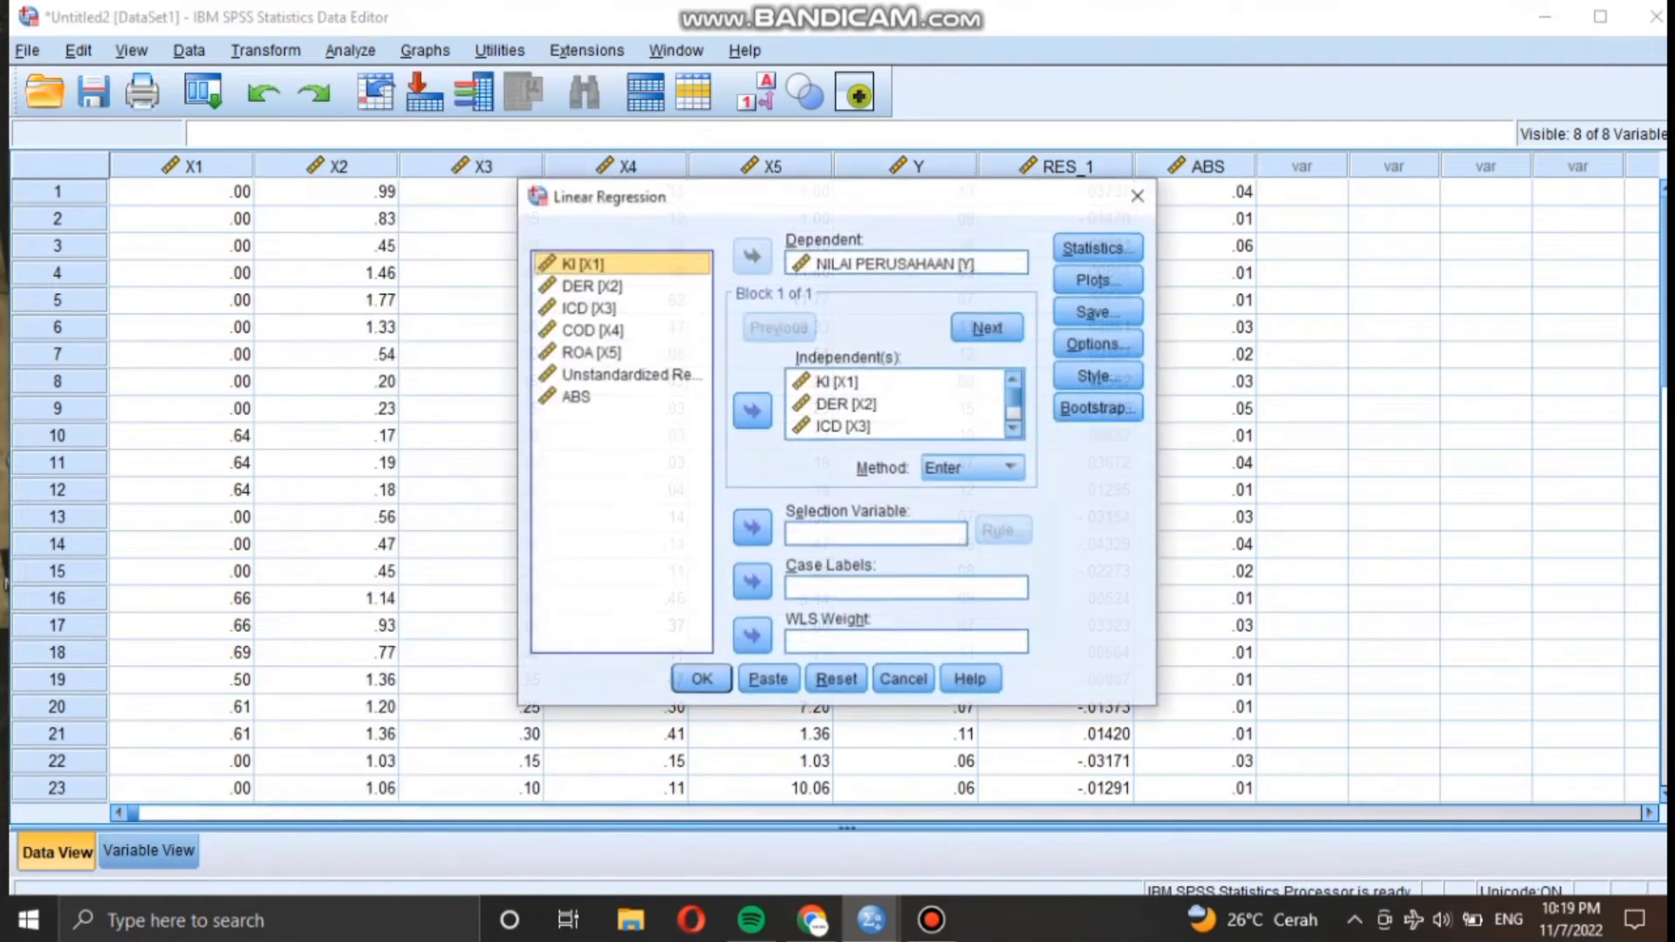
pyautogui.click(836, 681)
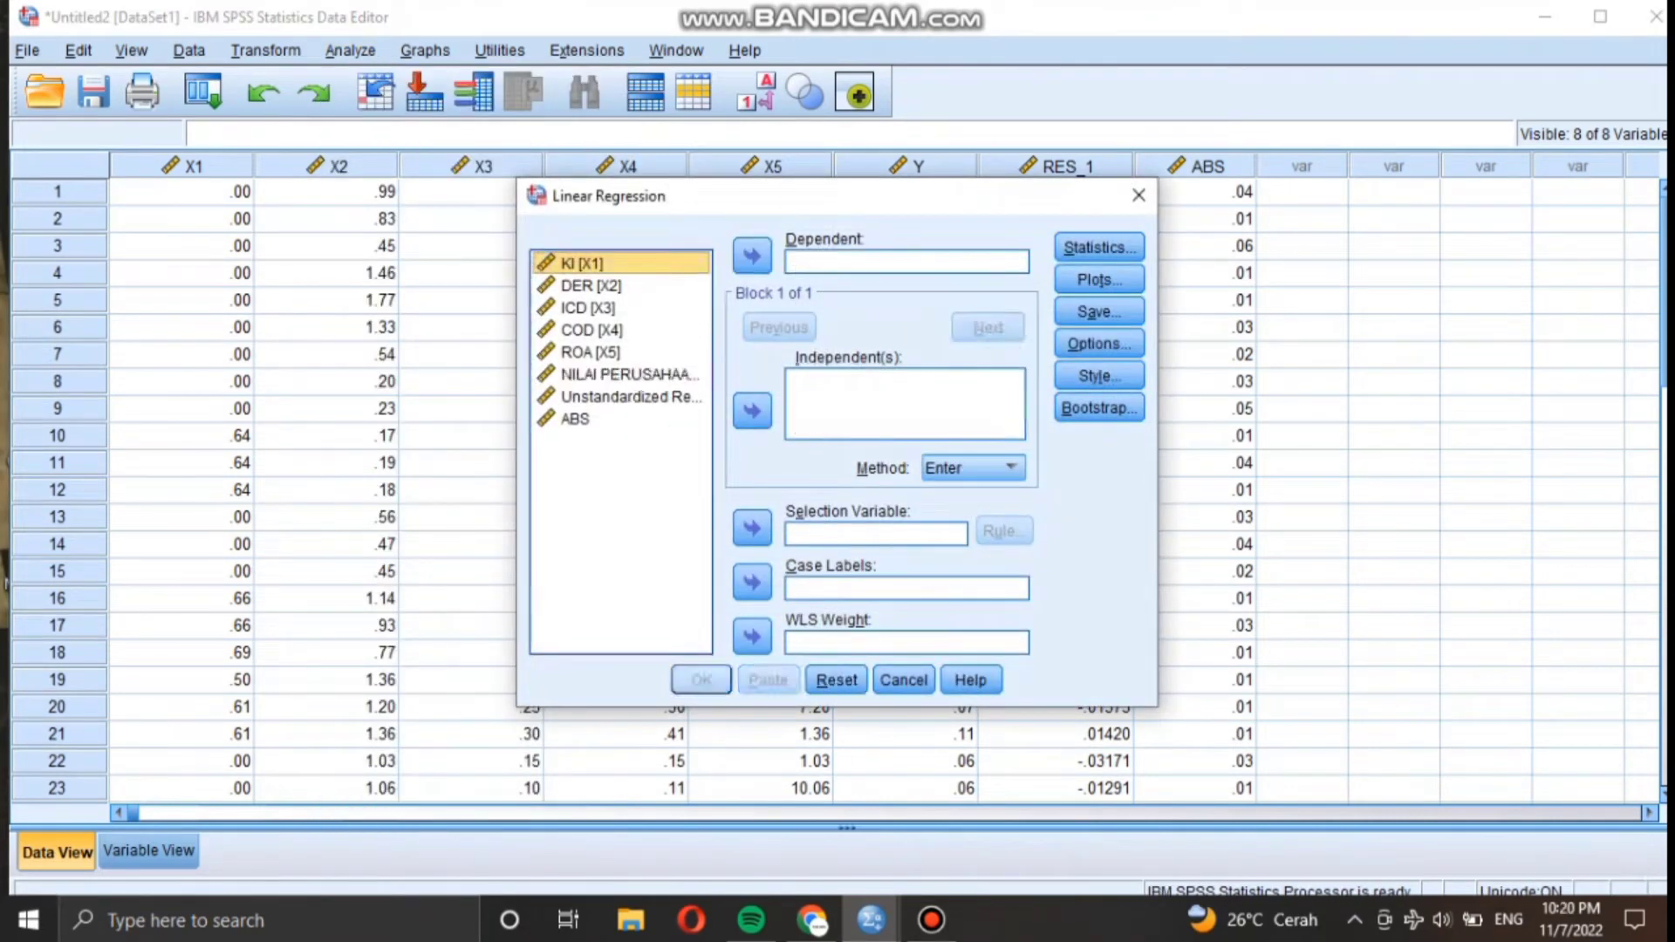
pyautogui.click(576, 419)
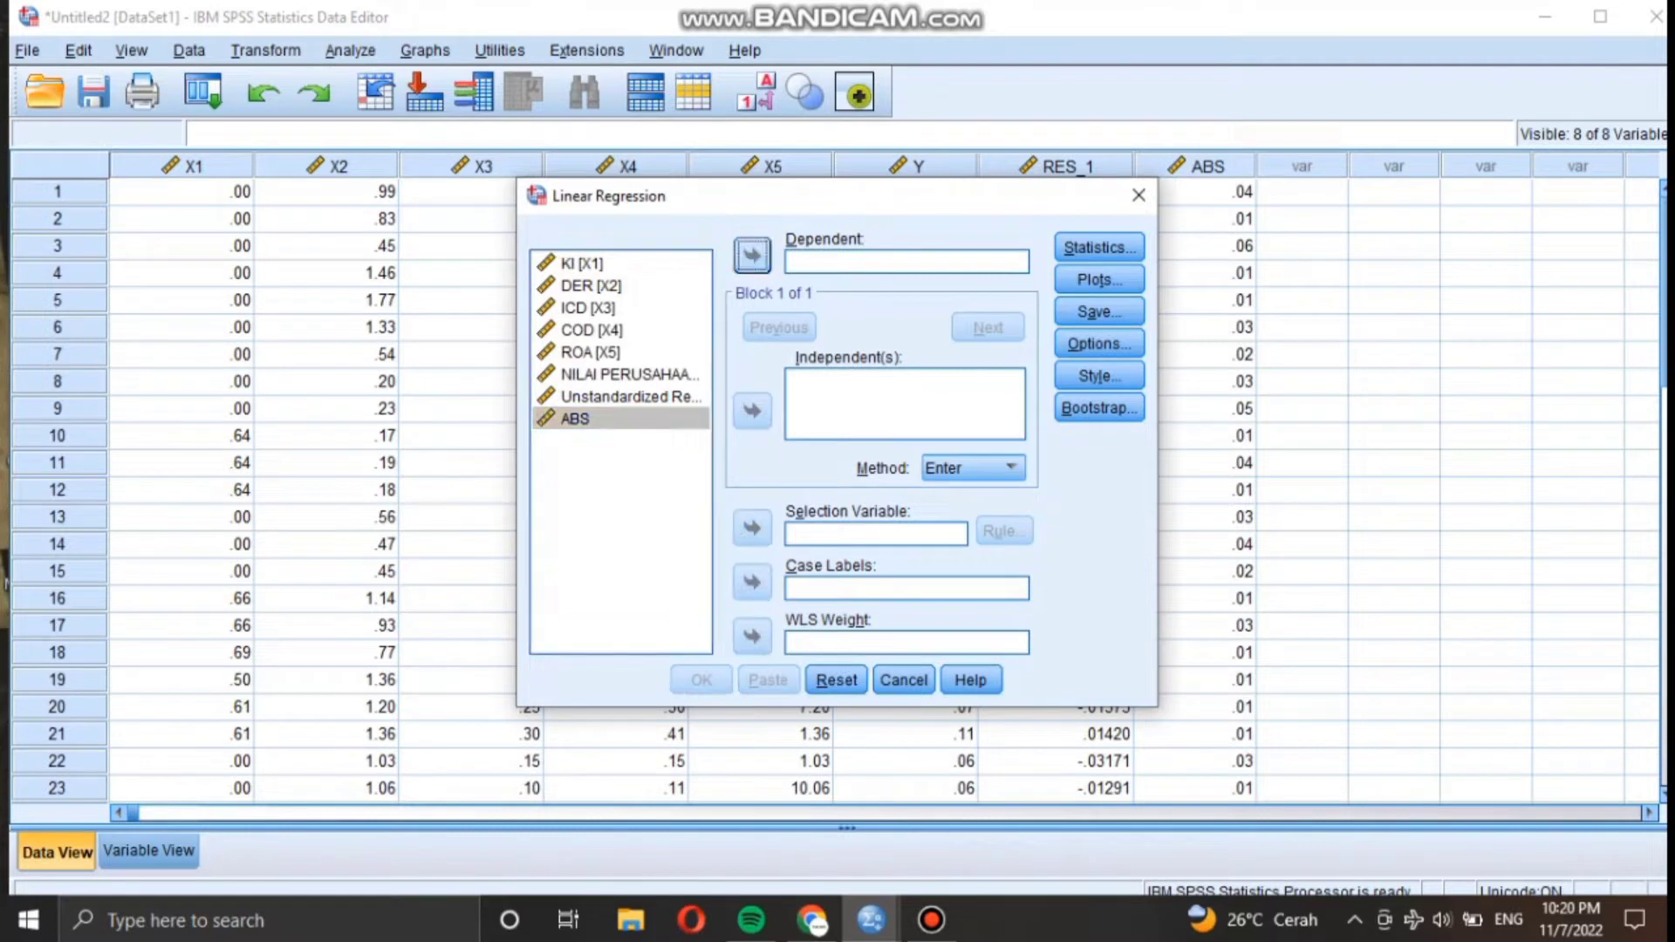
pyautogui.click(752, 256)
# Step: Add KI, DER, ICD, COD and ROA as independents, run the regression on ABS, and examine the Coefficients table's significance values
pyautogui.click(752, 411)
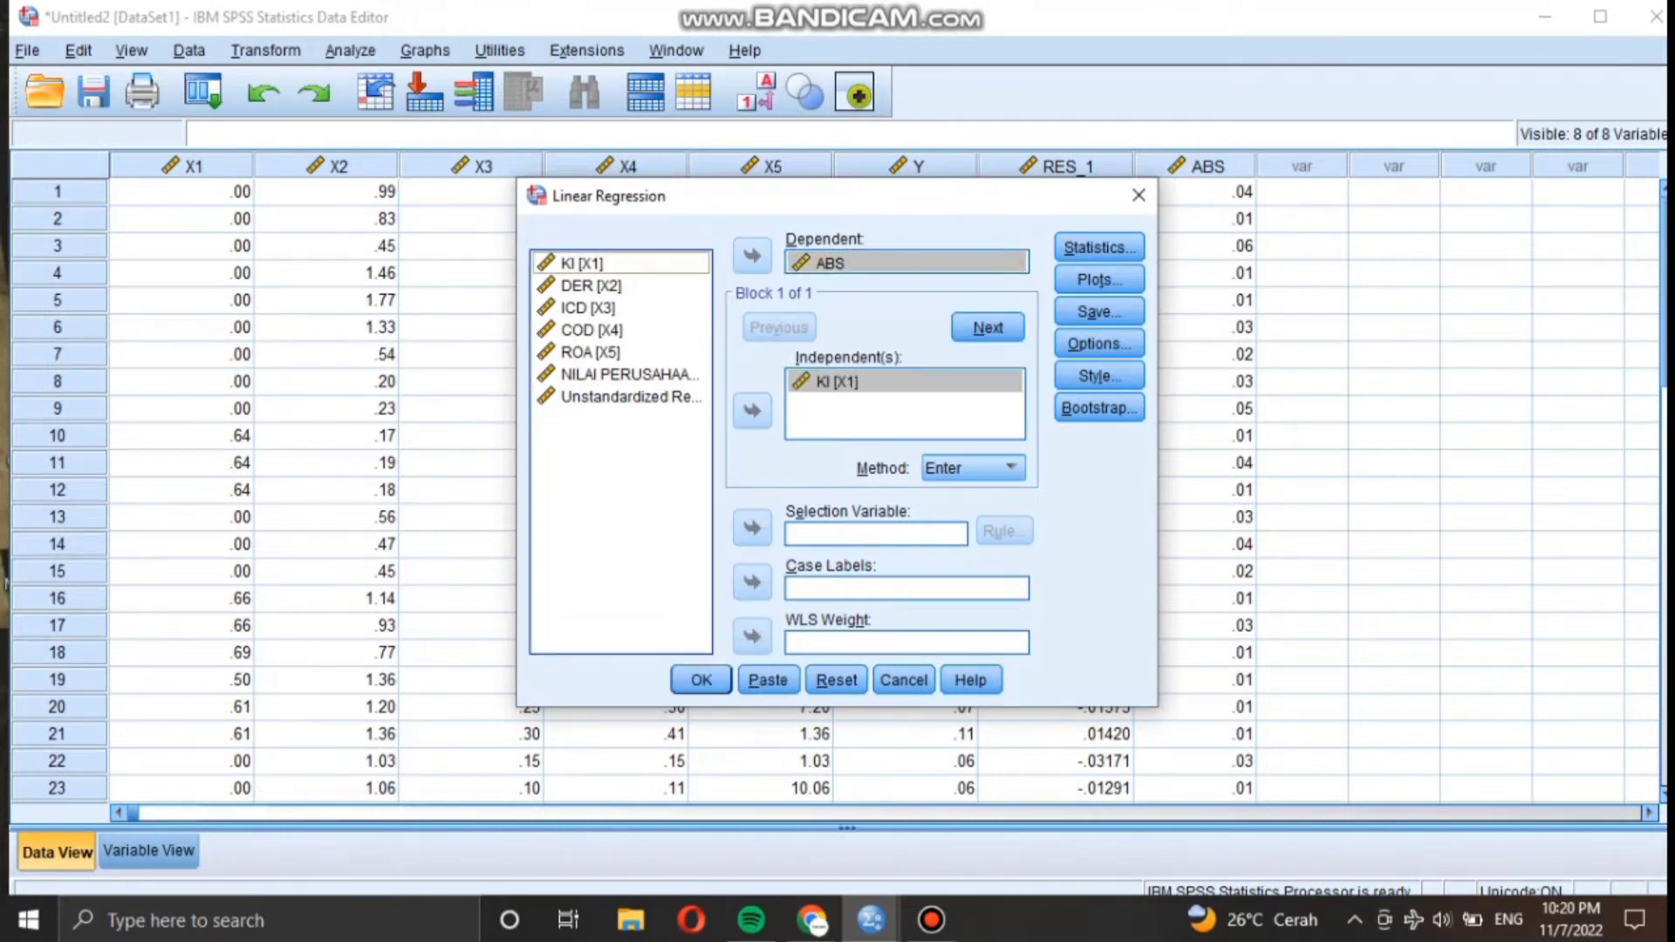
pyautogui.click(591, 286)
pyautogui.click(752, 411)
pyautogui.click(588, 307)
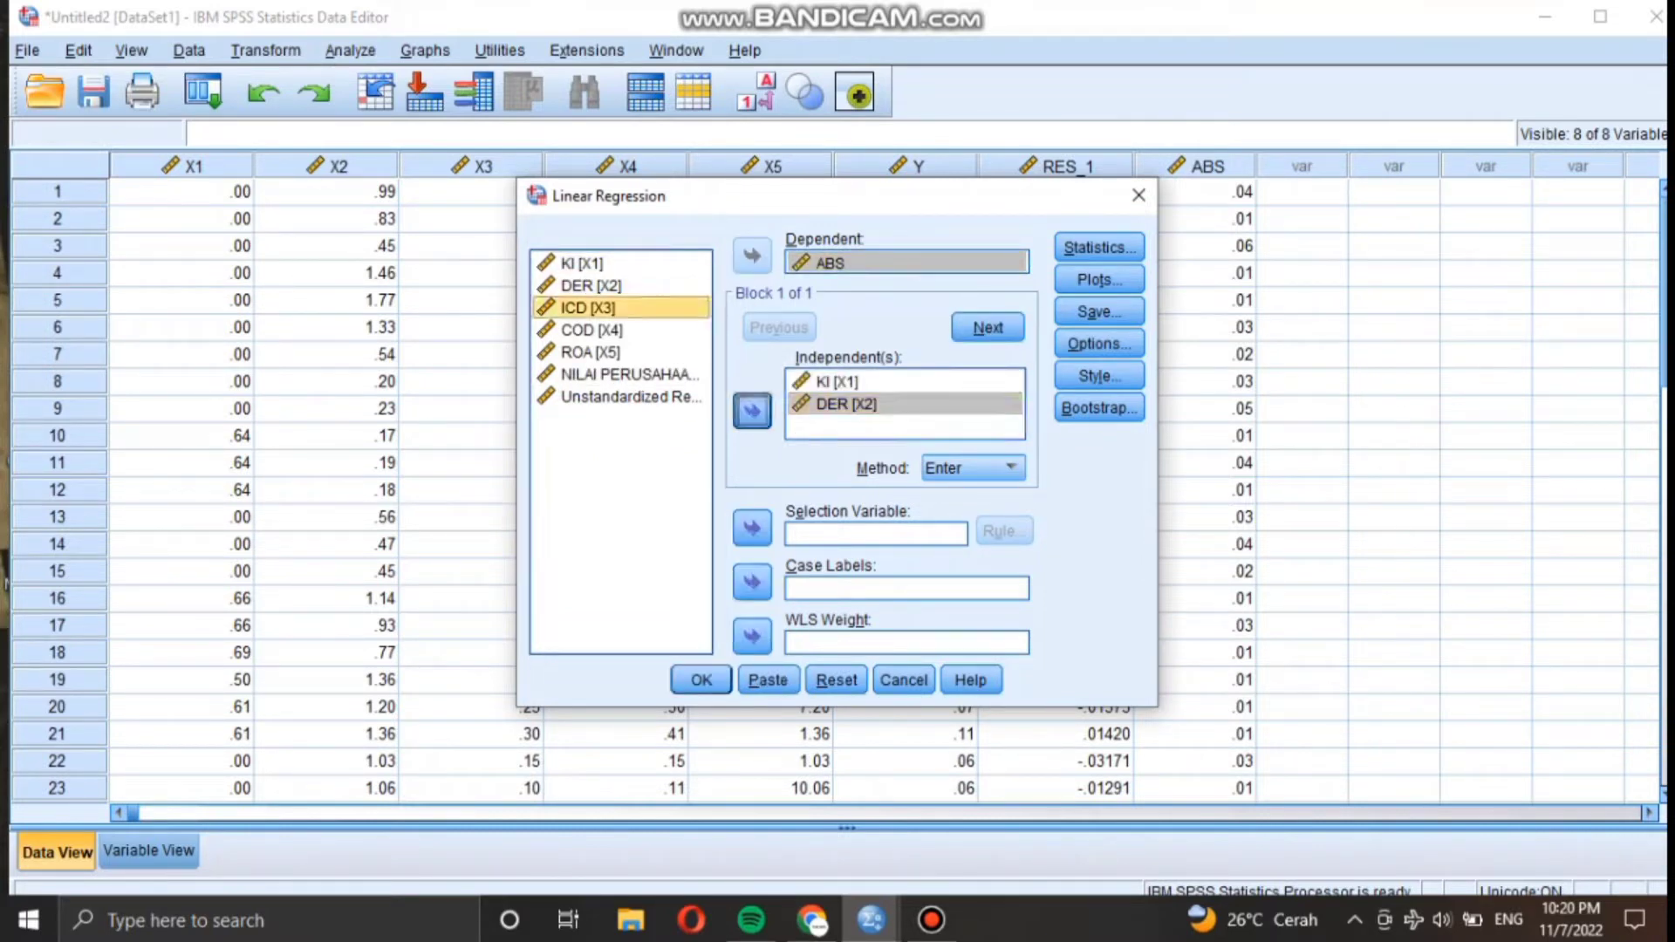
pyautogui.click(752, 411)
pyautogui.click(753, 411)
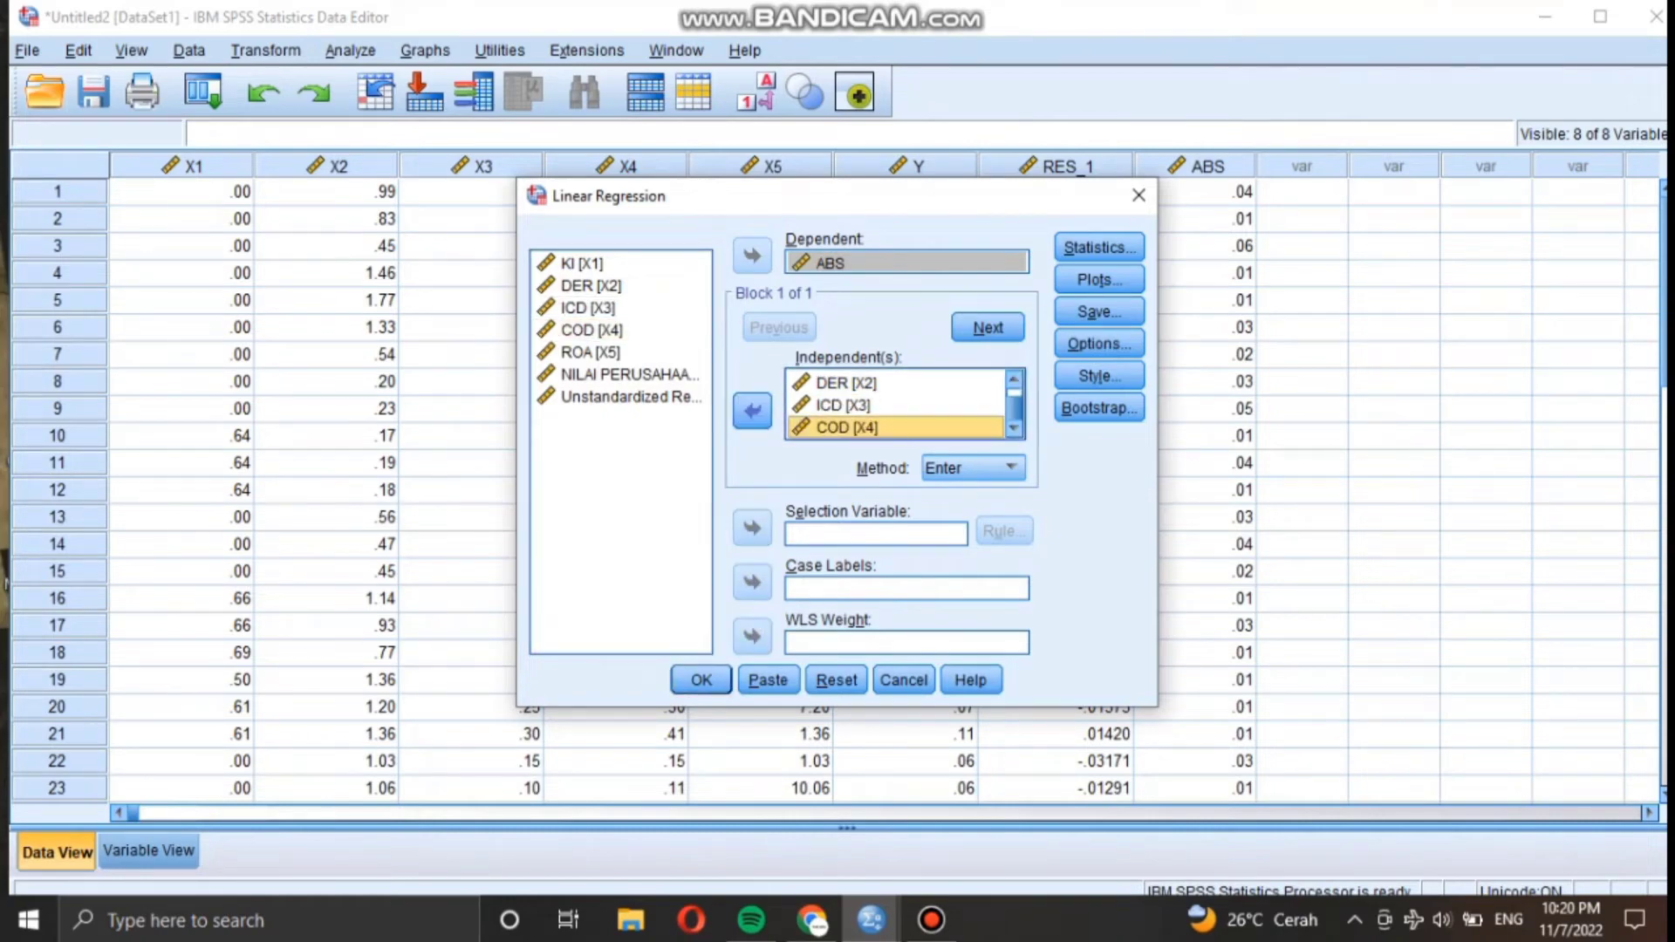
pyautogui.click(700, 680)
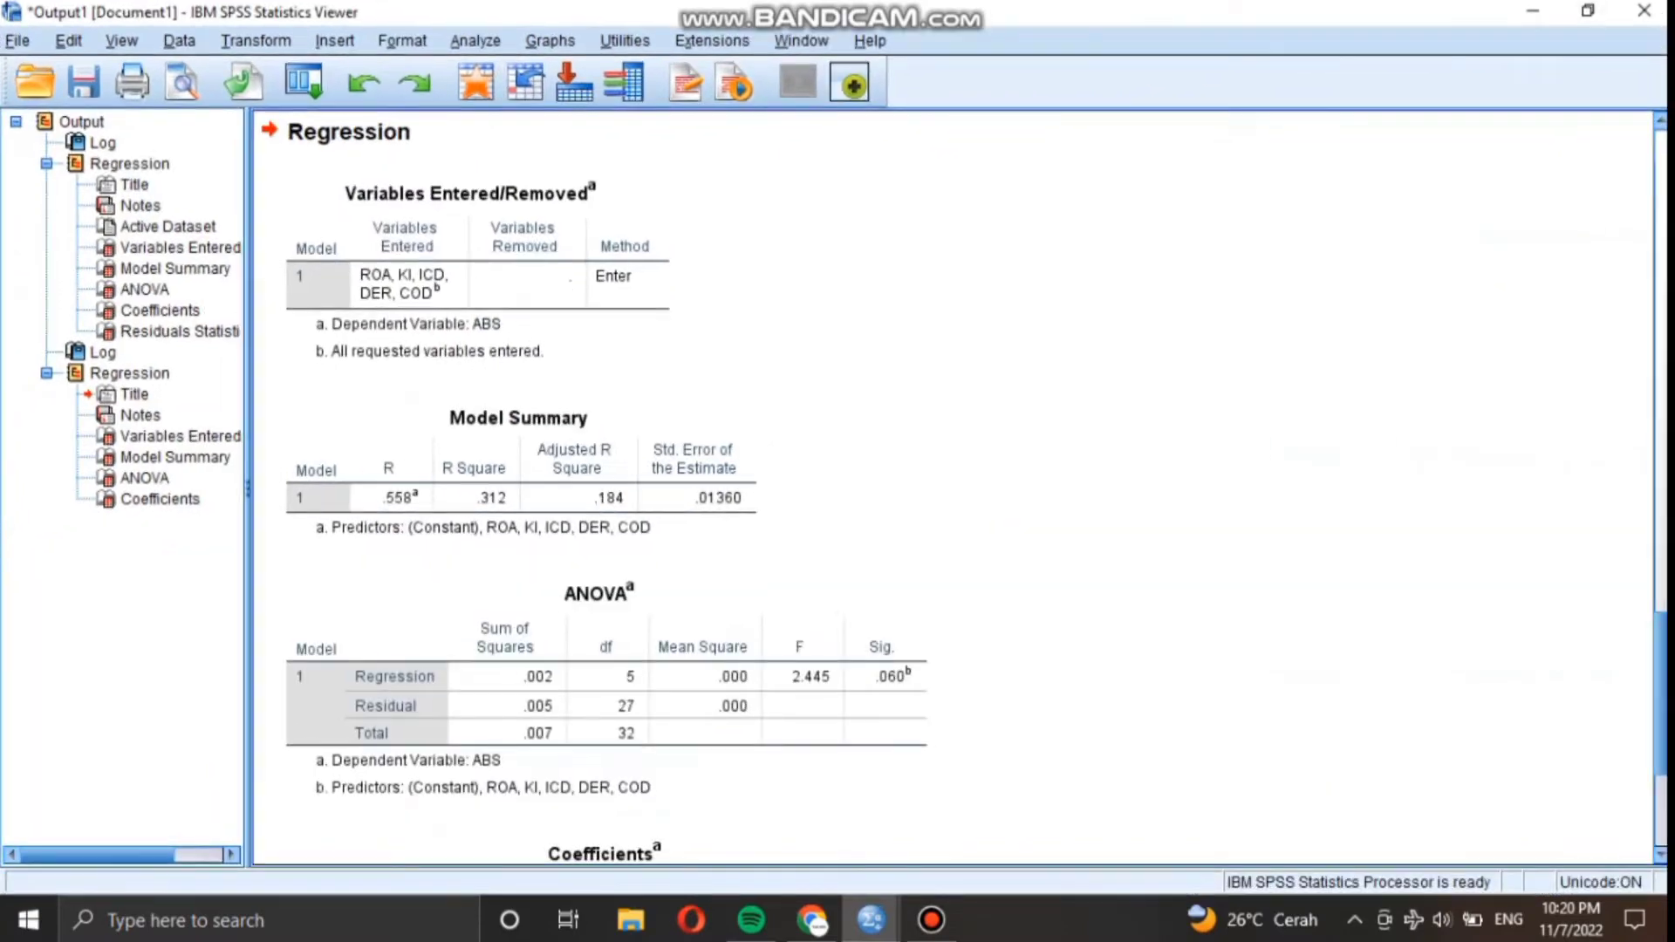
pyautogui.scroll(-4, 951, 489)
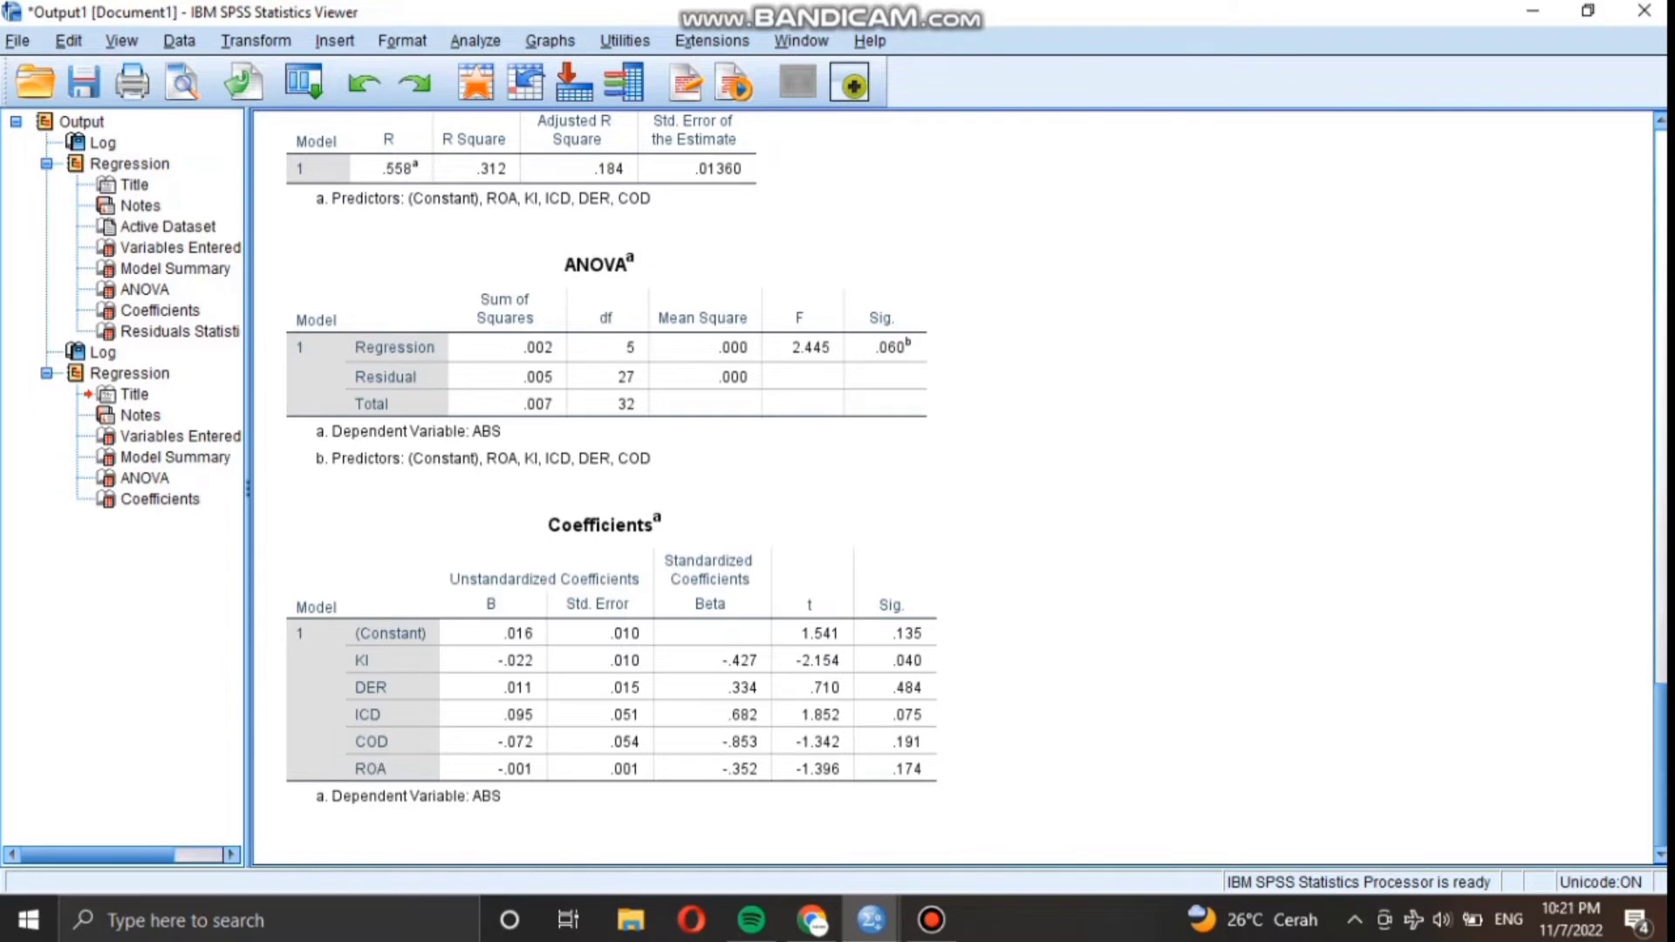
pyautogui.click(931, 919)
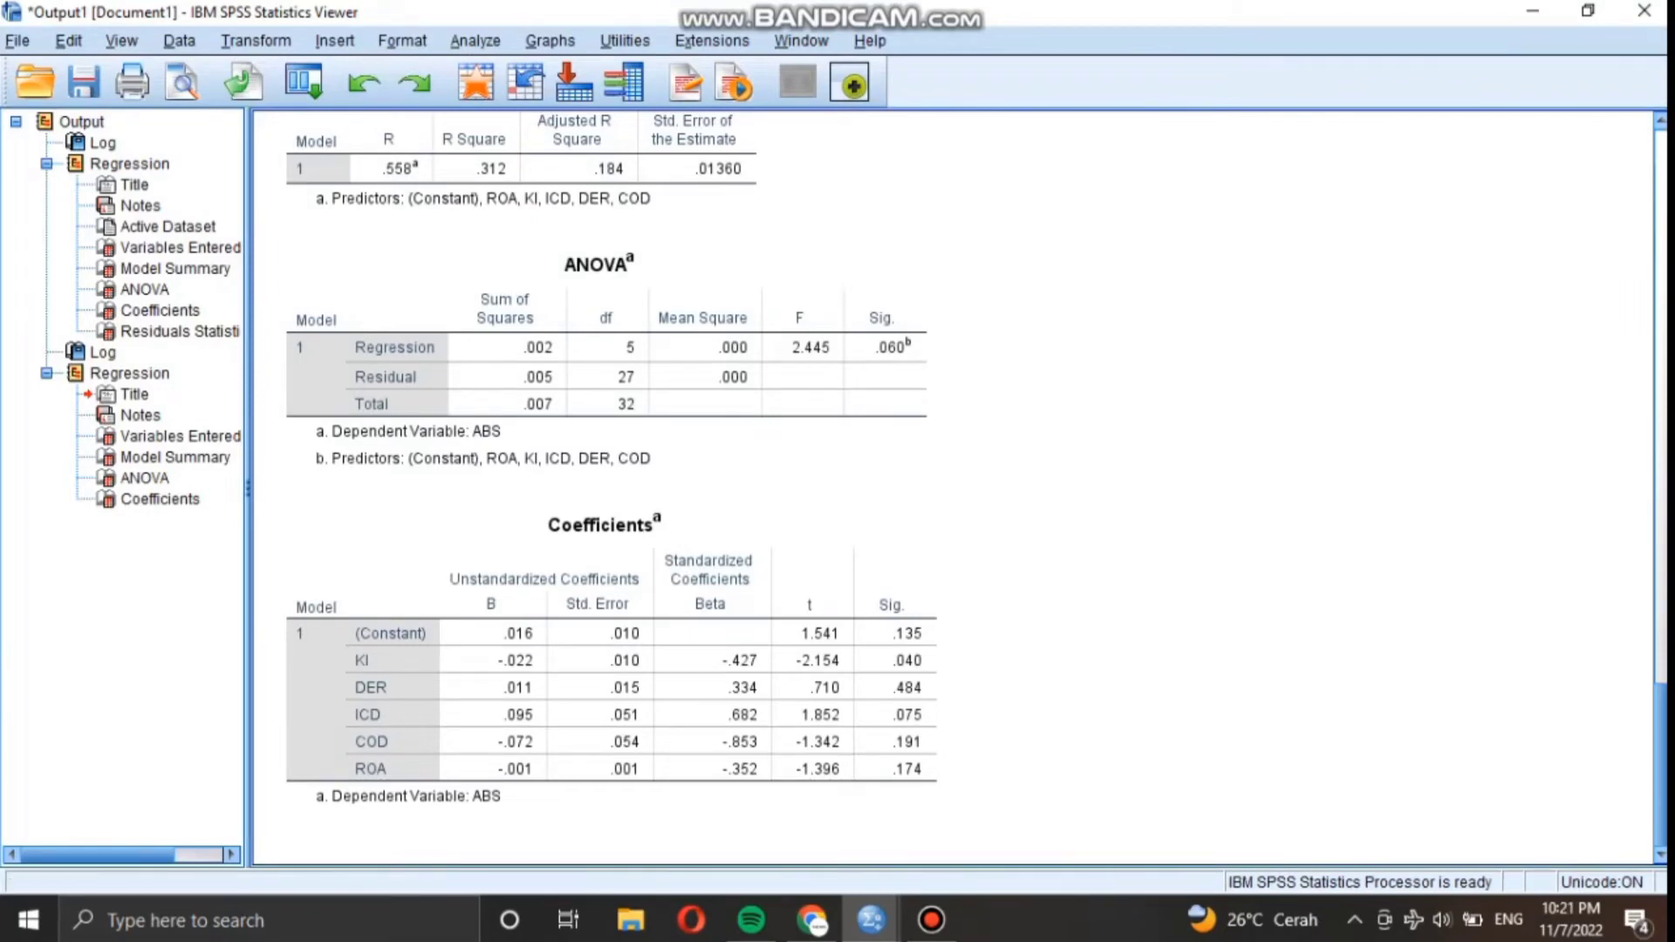
pyautogui.click(931, 920)
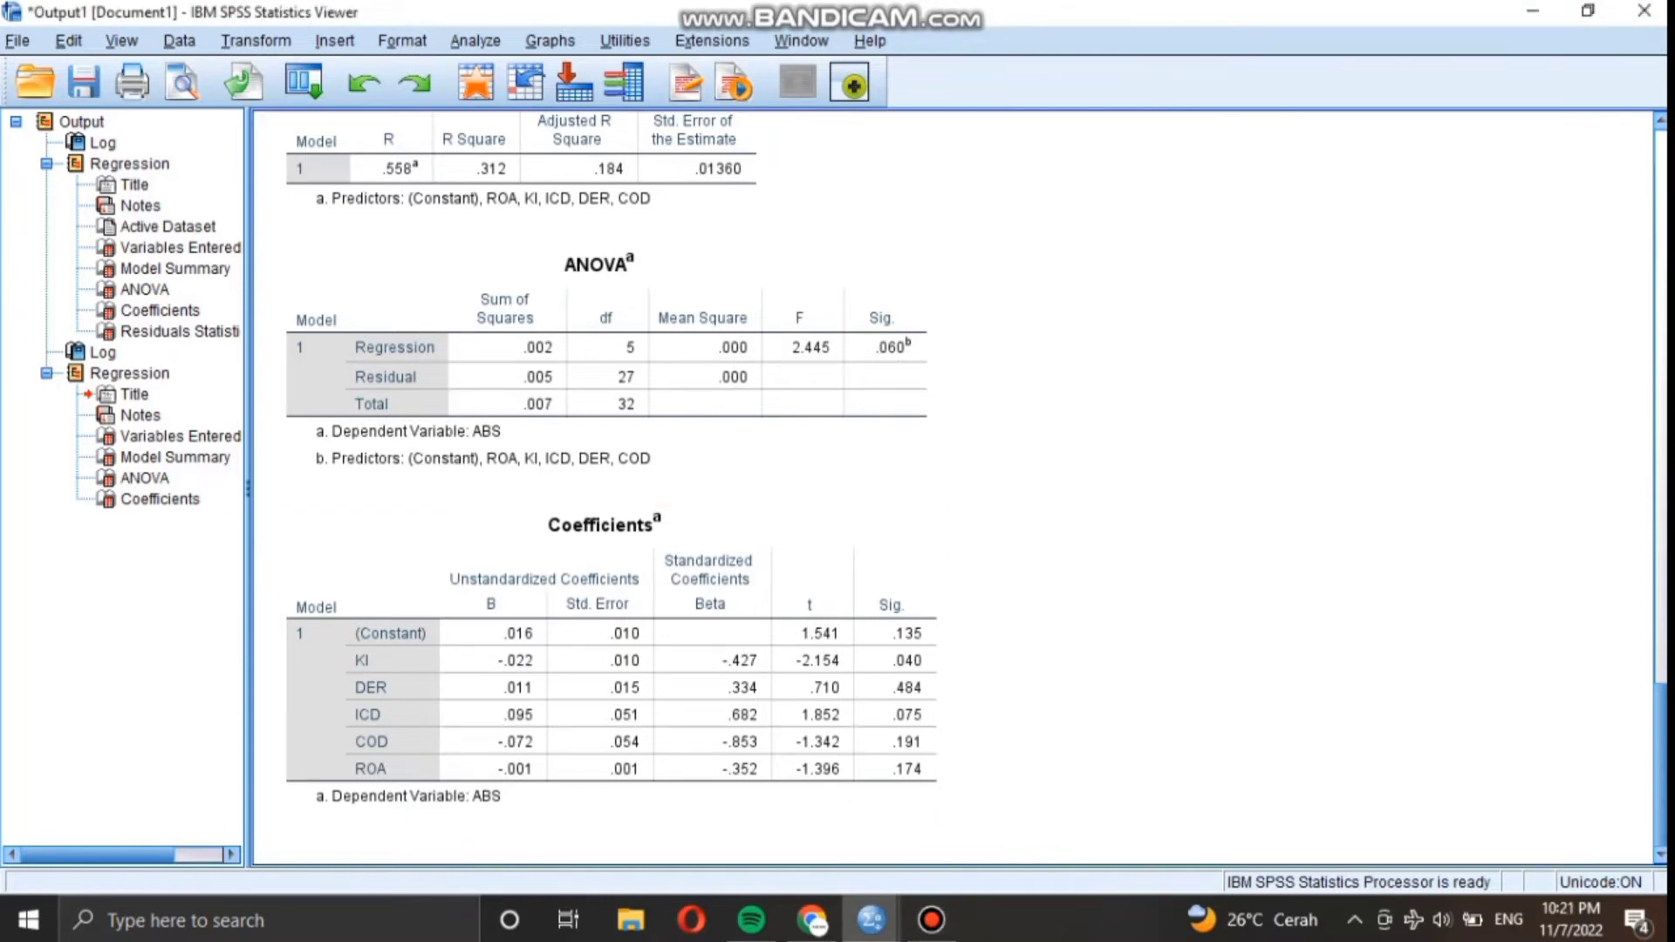
pyautogui.click(931, 920)
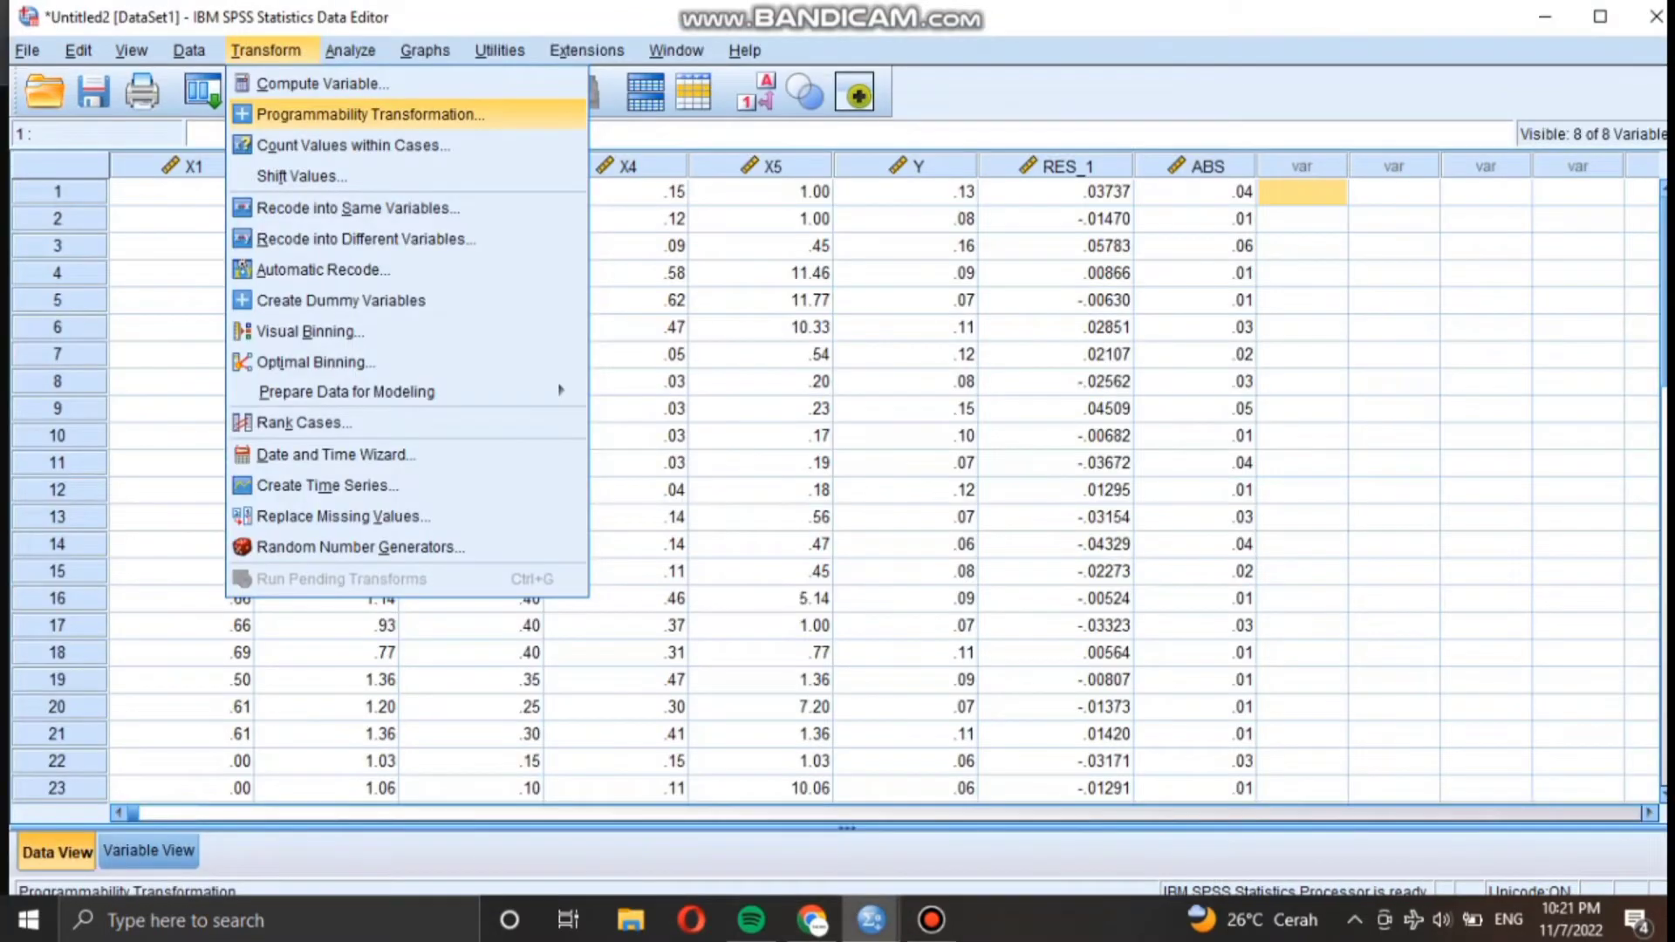
# Step: Compute a new variable LN as the natural logarithm of NILAI PERUSAHAAN, LN(Y), clearing the previous setup, and return to the data
pyautogui.click(323, 84)
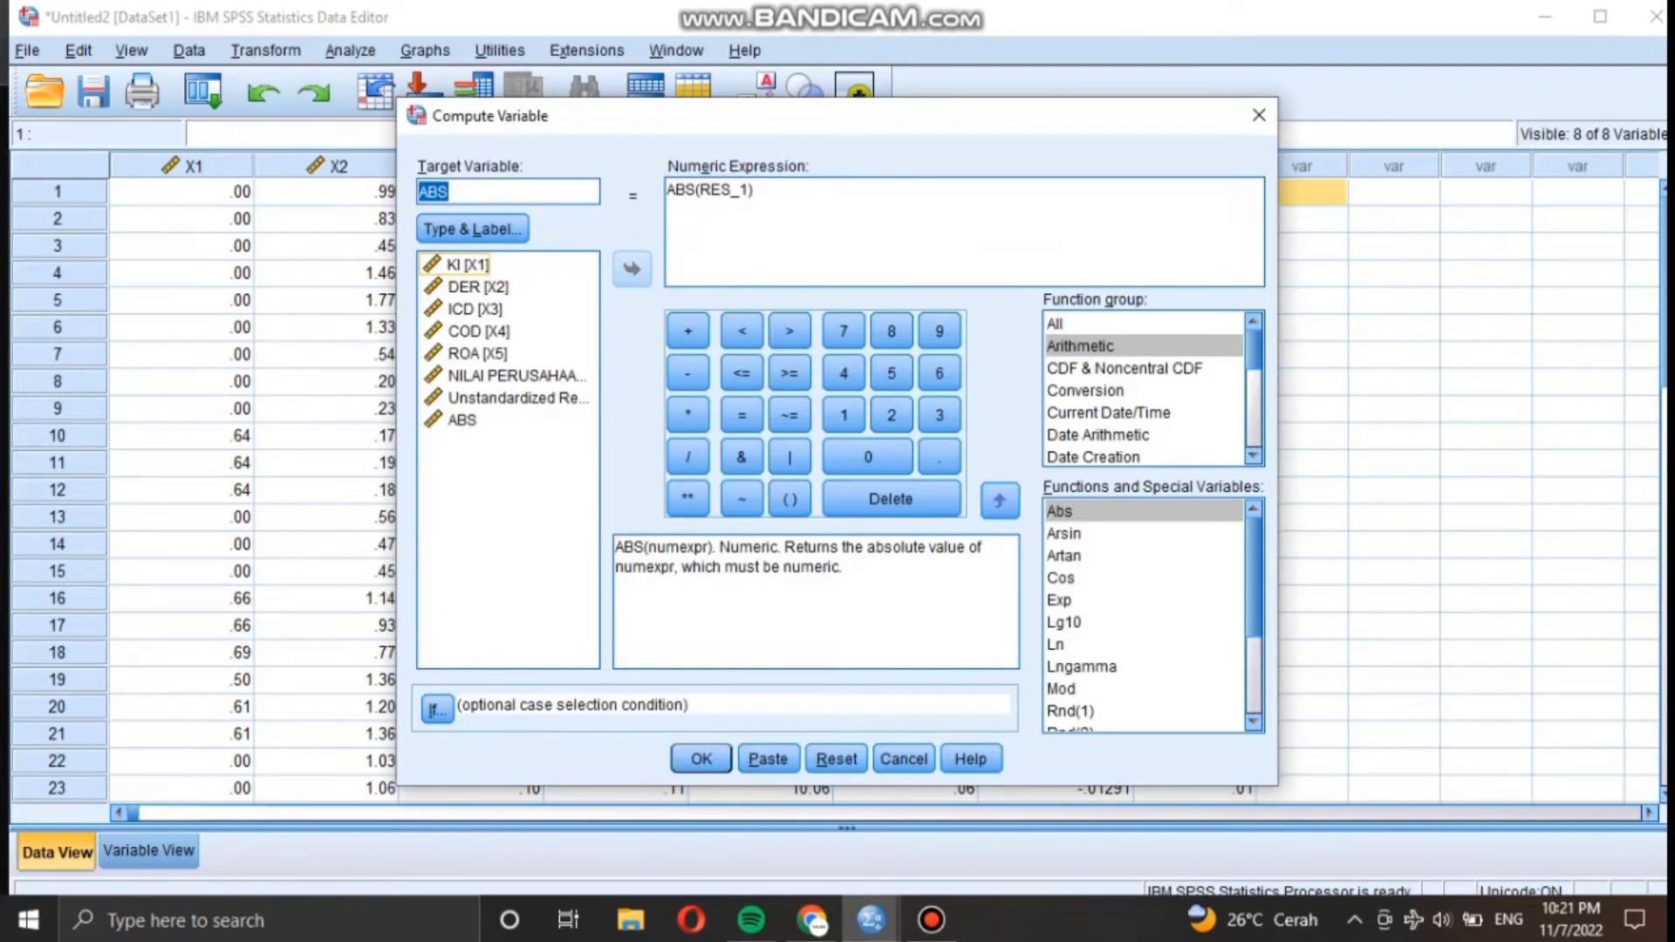
pyautogui.write('LN')
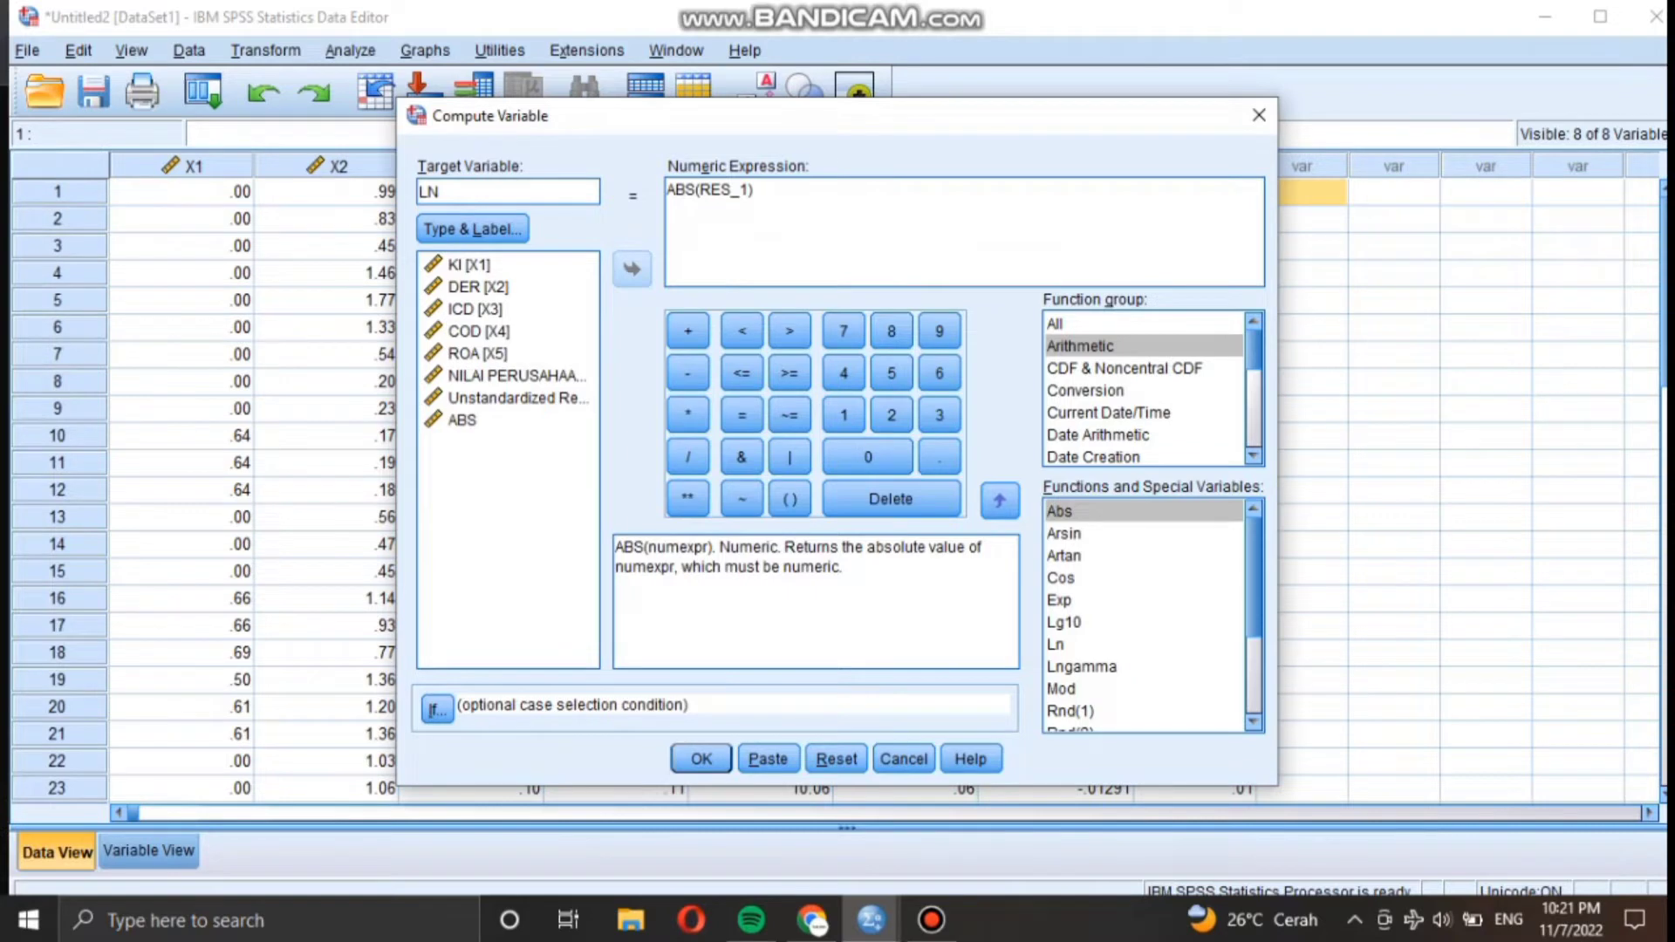
pyautogui.doubleClick(1056, 644)
pyautogui.click(835, 759)
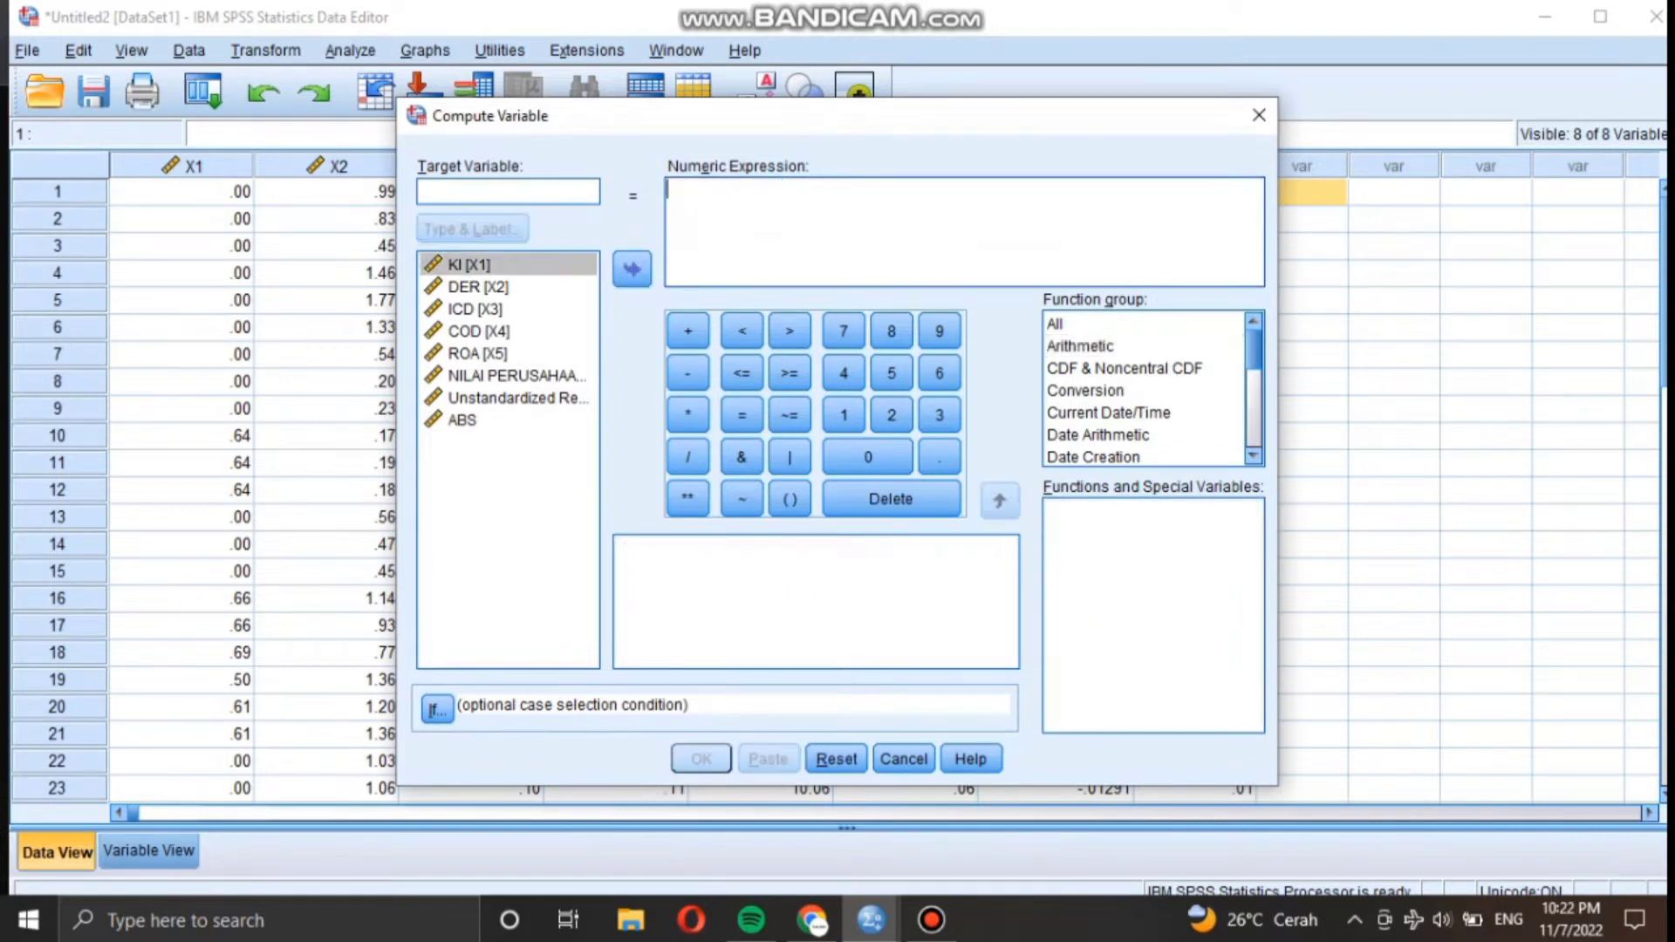
pyautogui.write('LN')
pyautogui.click(1080, 347)
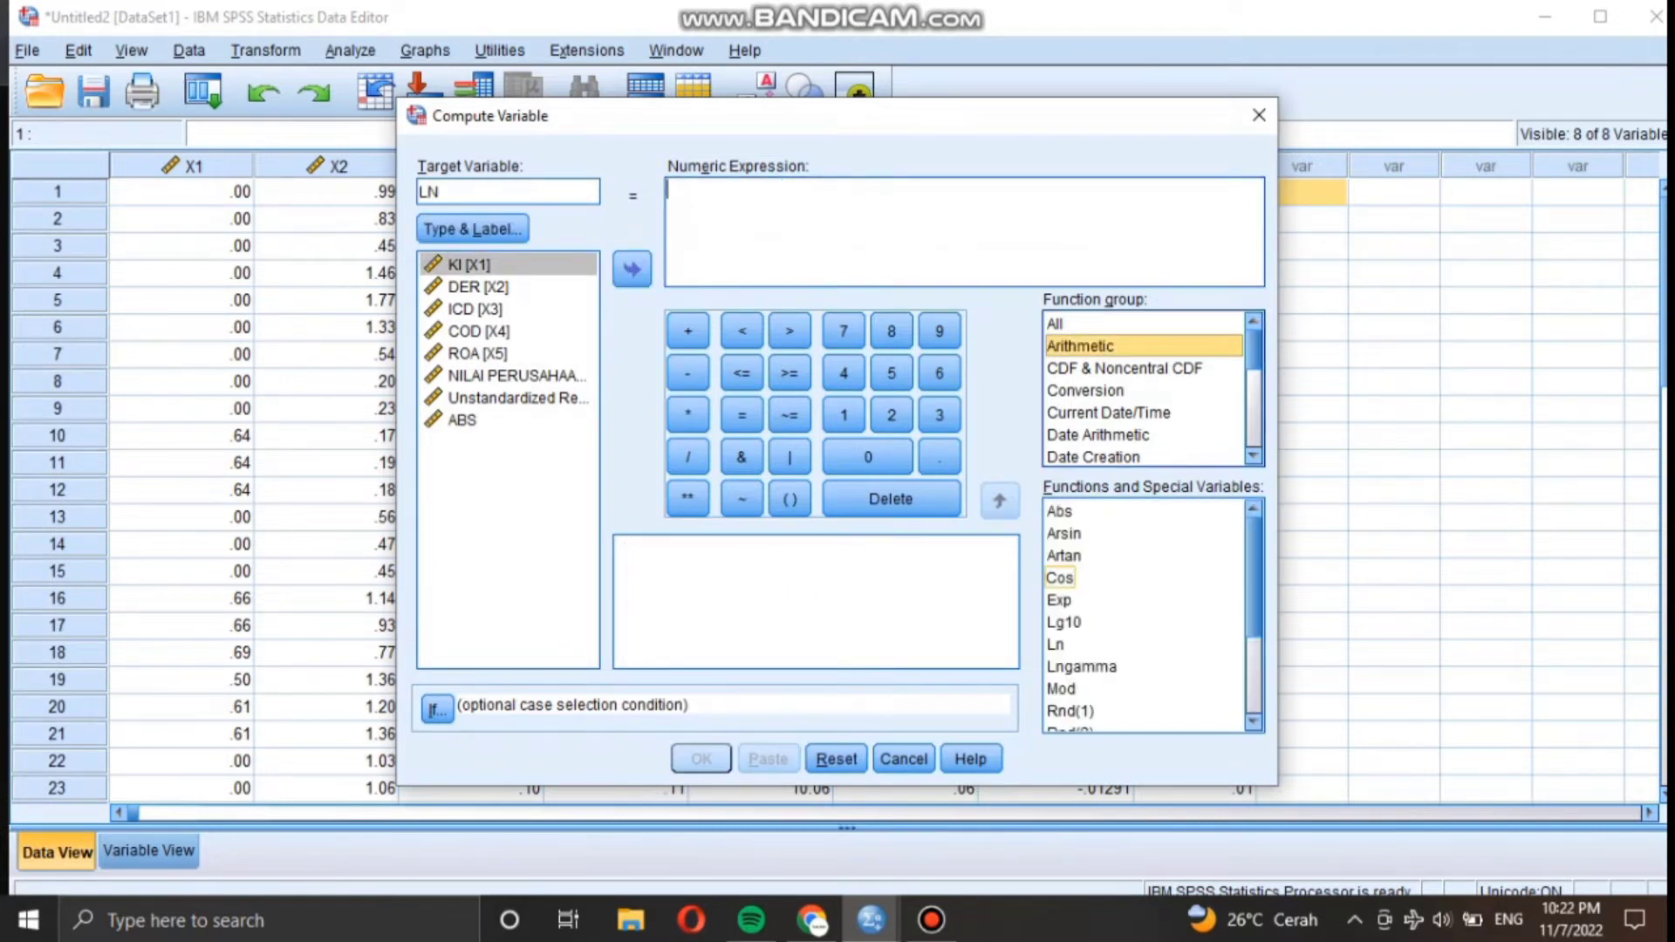
pyautogui.doubleClick(1056, 645)
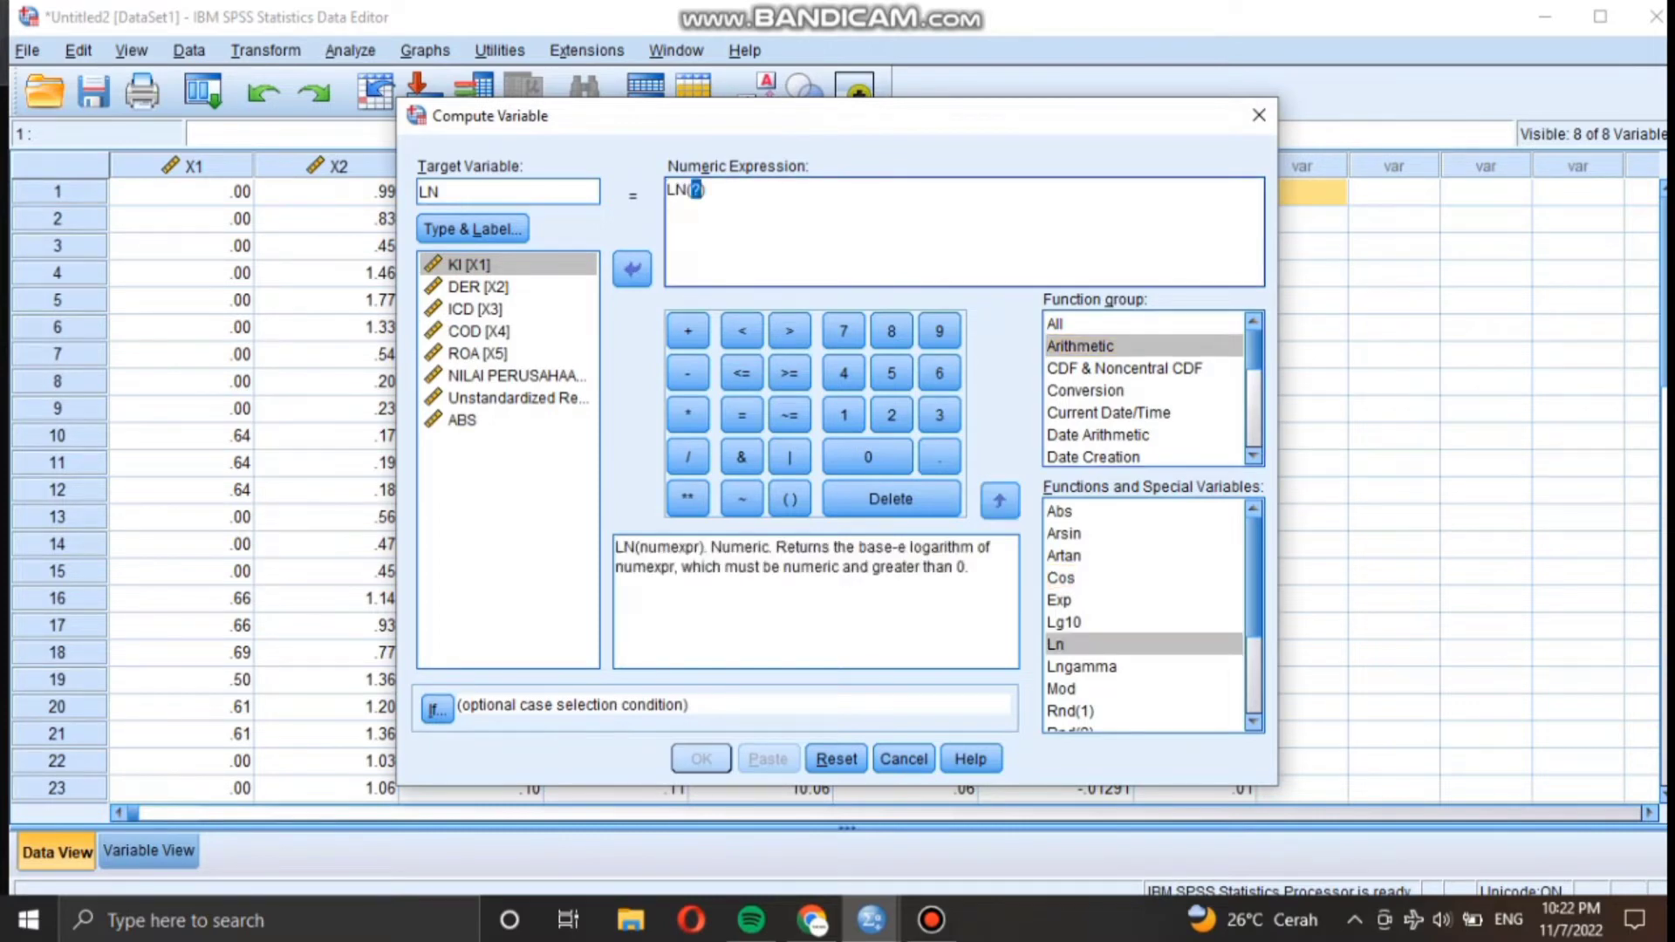
pyautogui.click(516, 376)
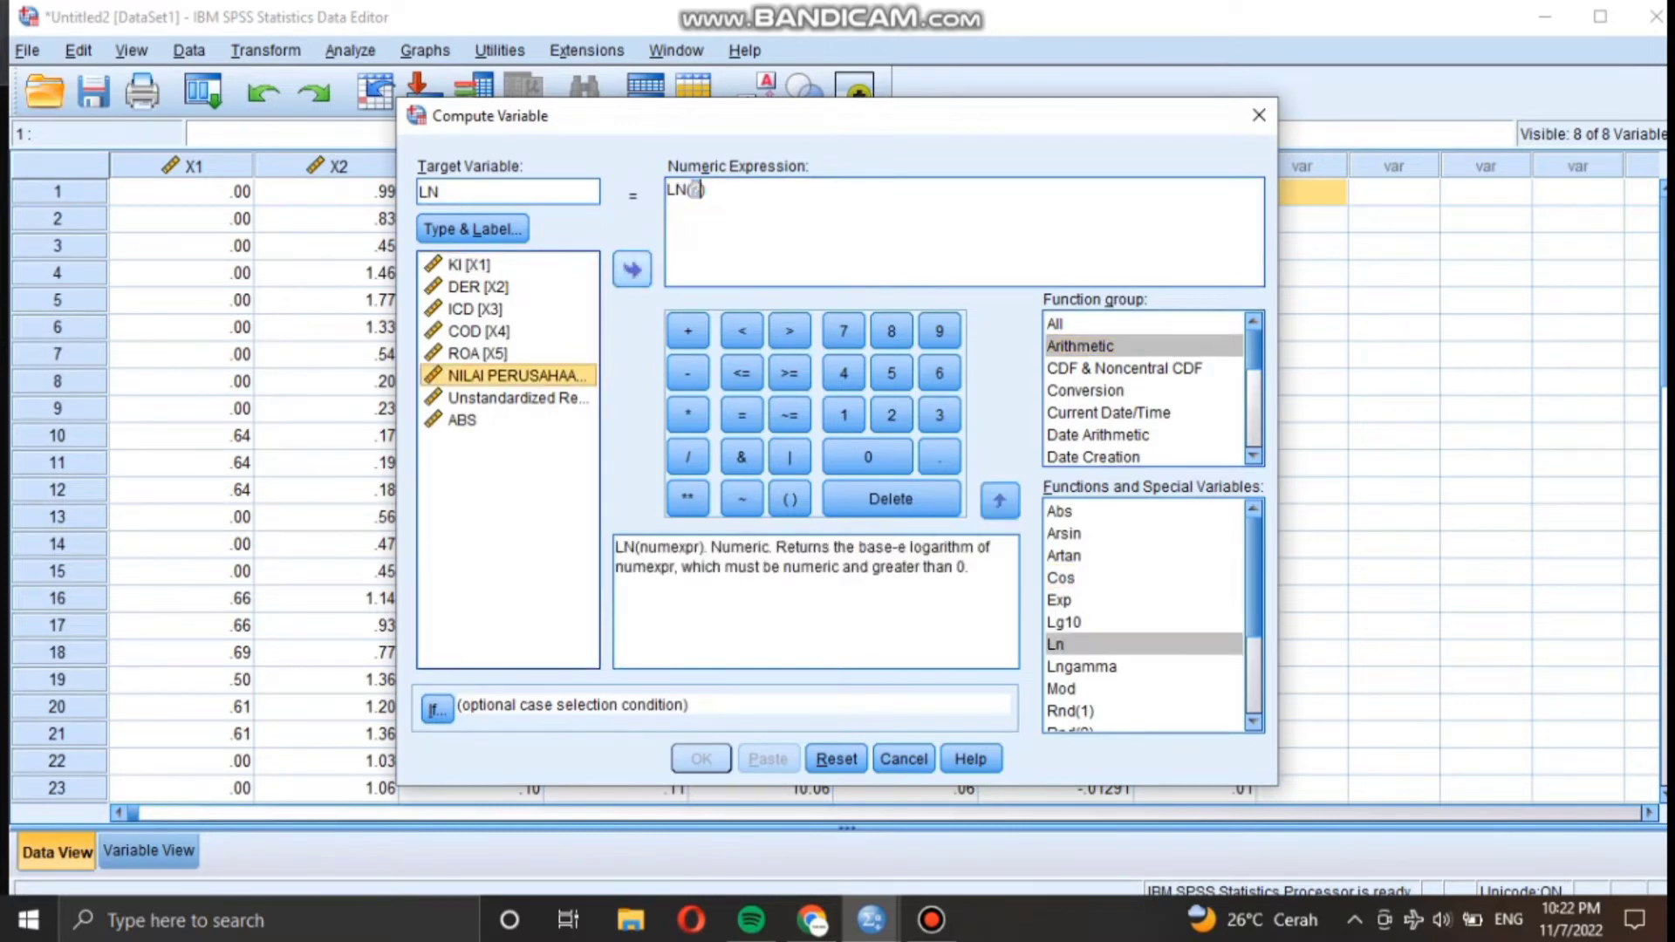
pyautogui.click(631, 270)
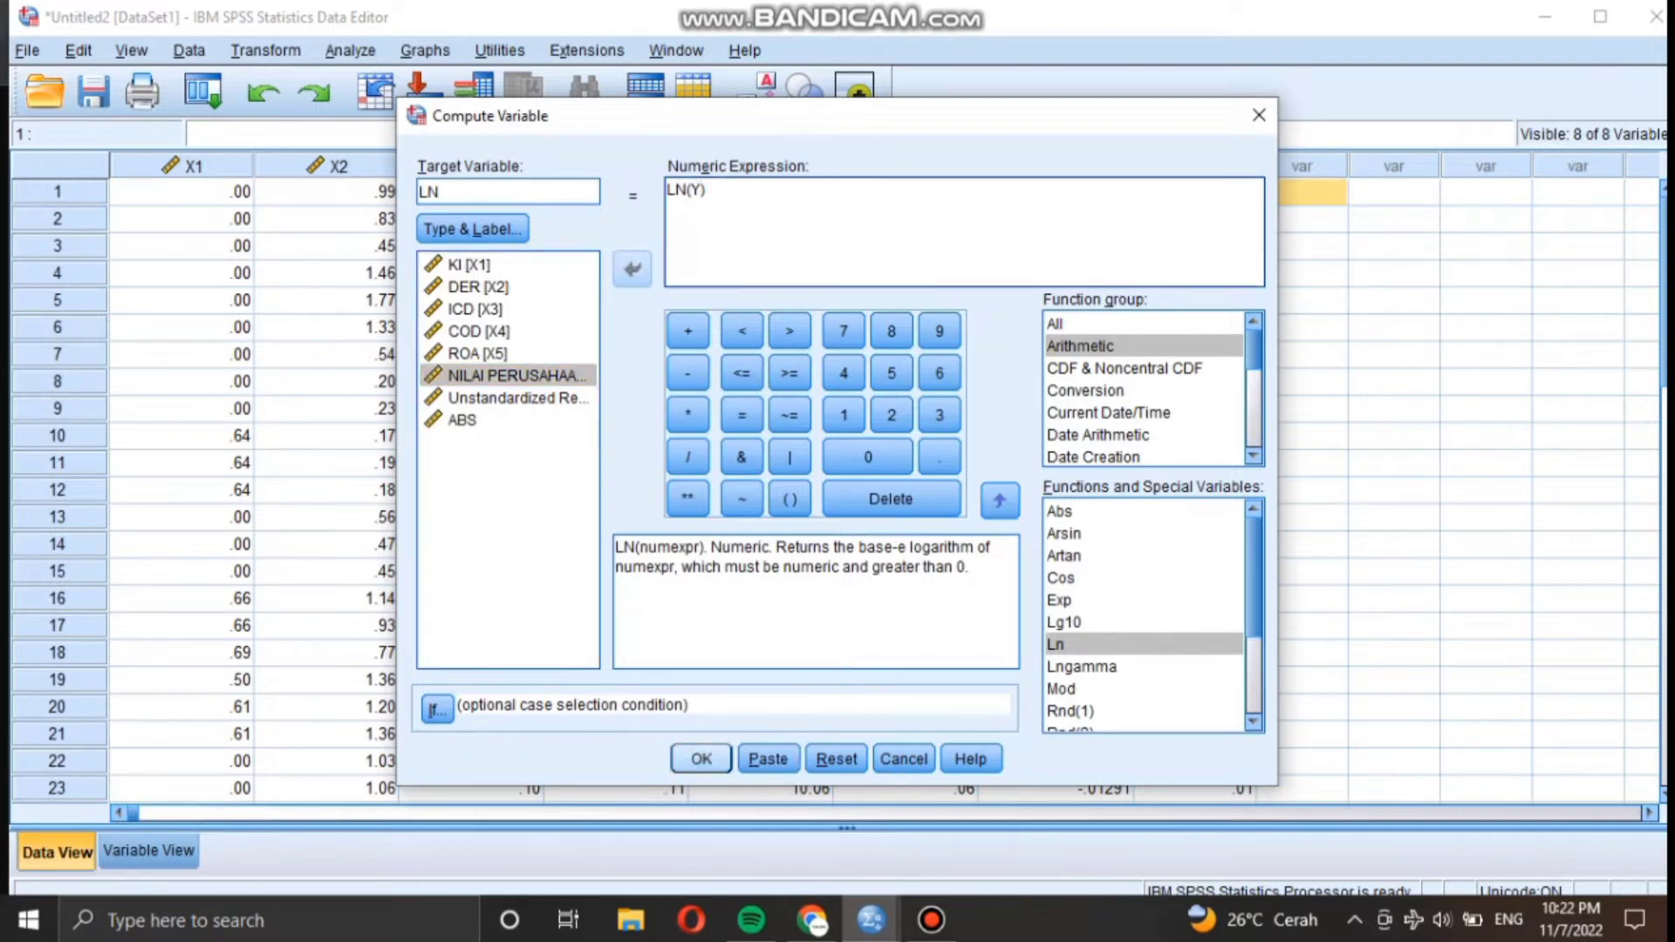
pyautogui.click(702, 759)
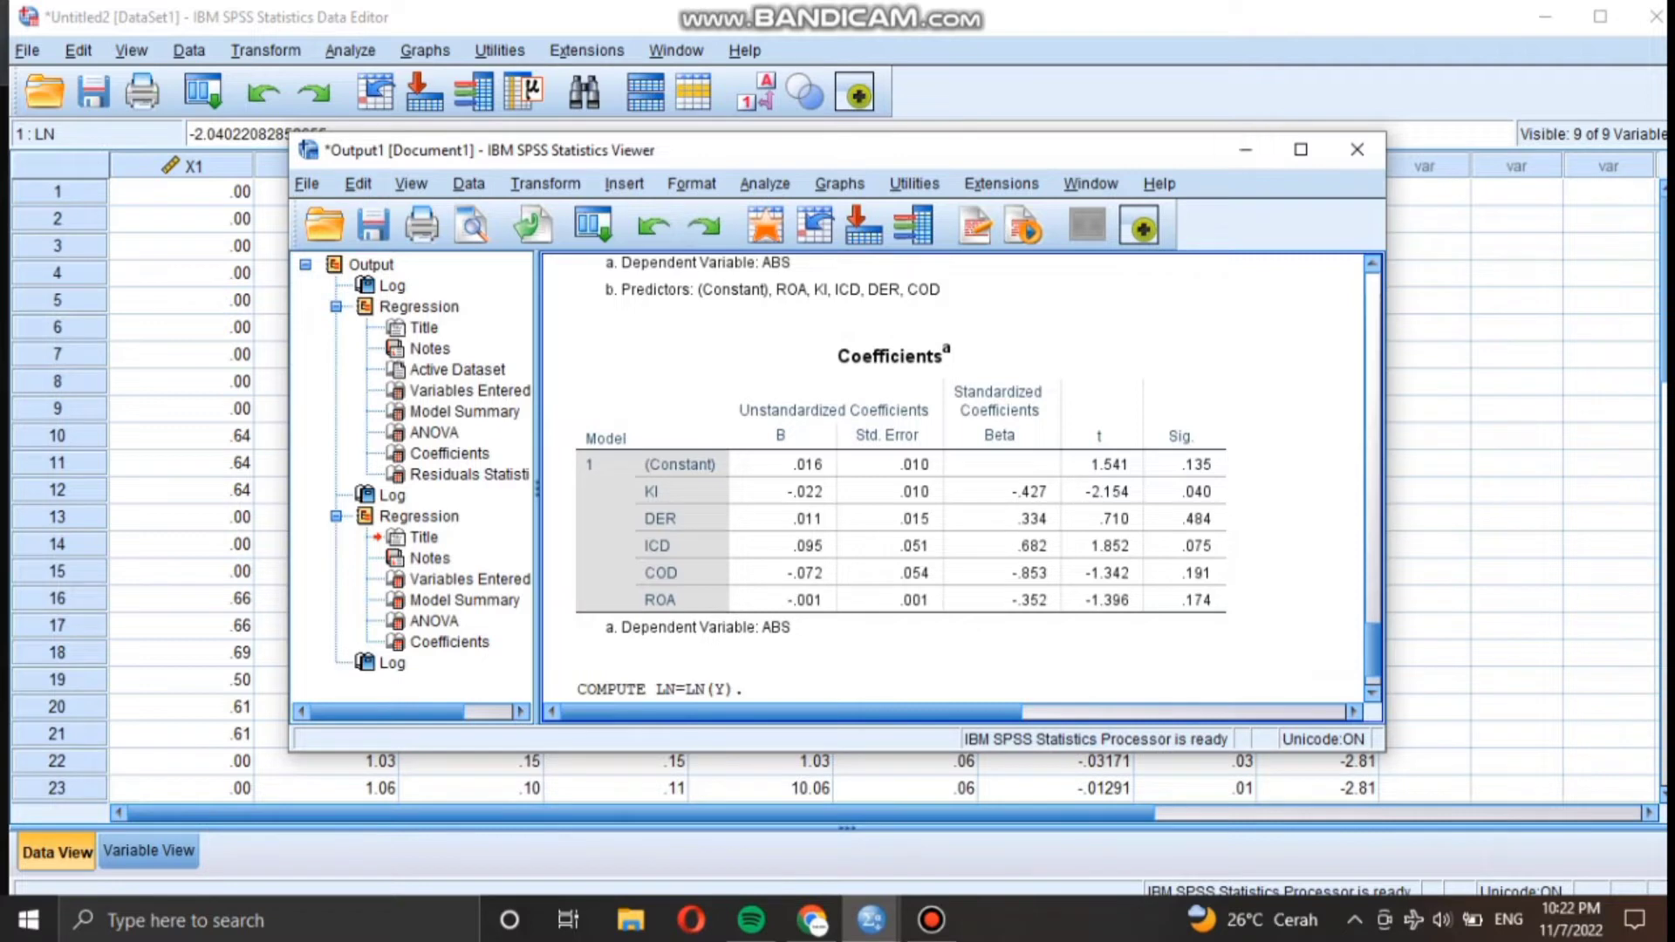
pyautogui.click(1246, 149)
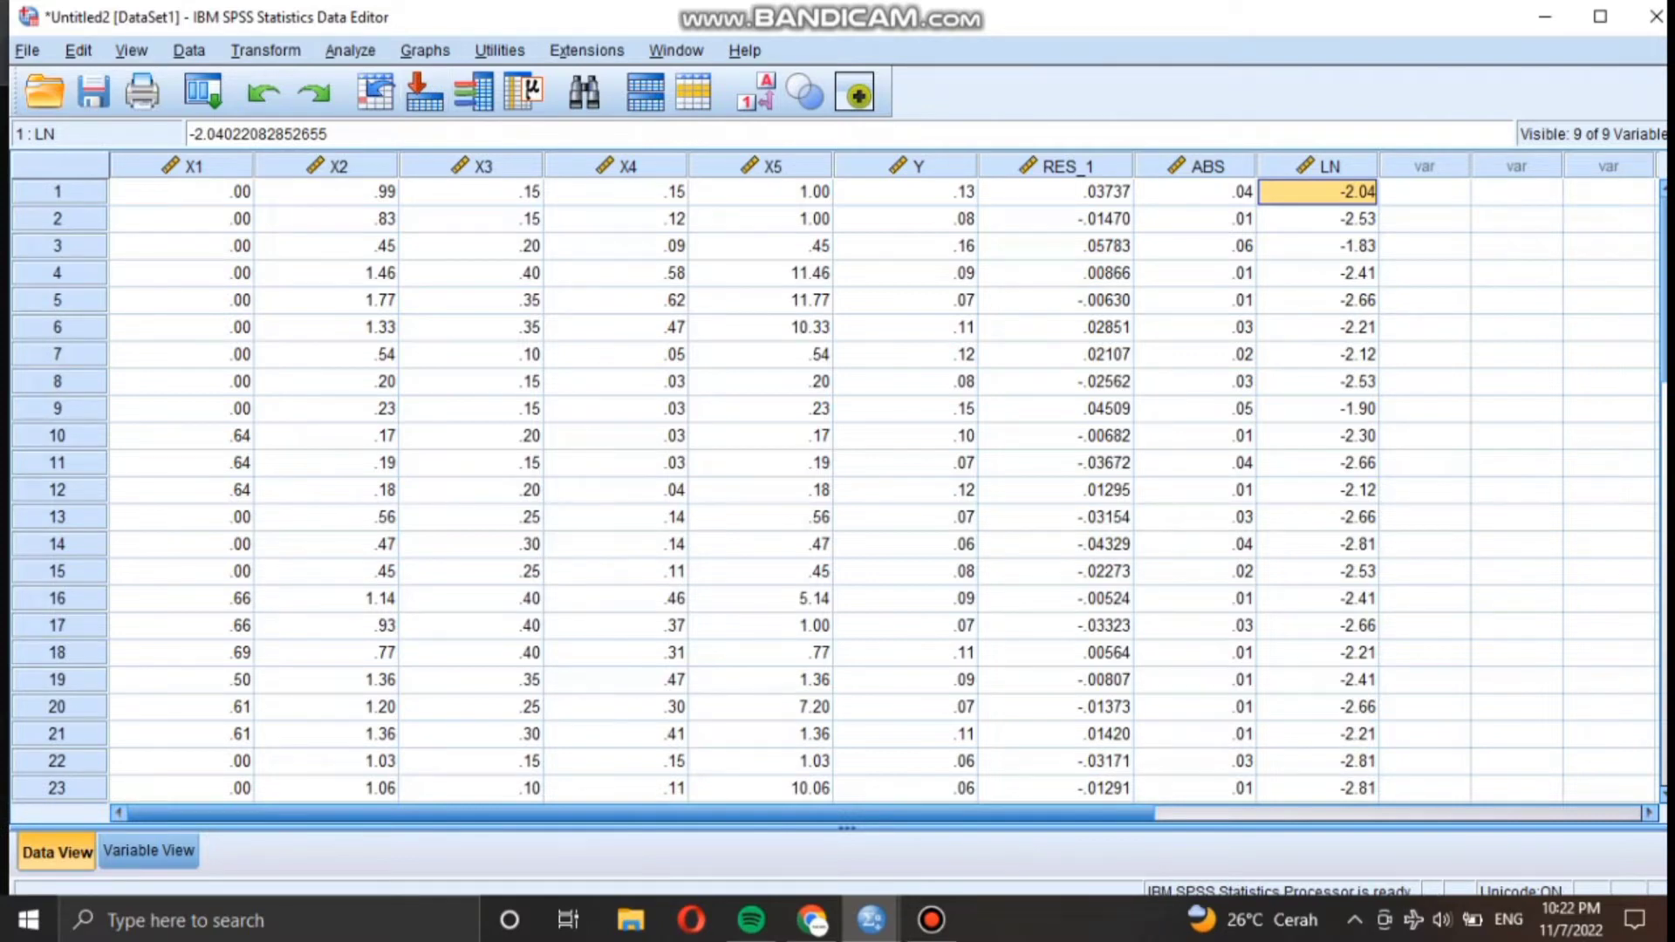
# Step: Reopen the linear regression, clear its previous setup, and assign LN as the dependent variable
pyautogui.click(350, 51)
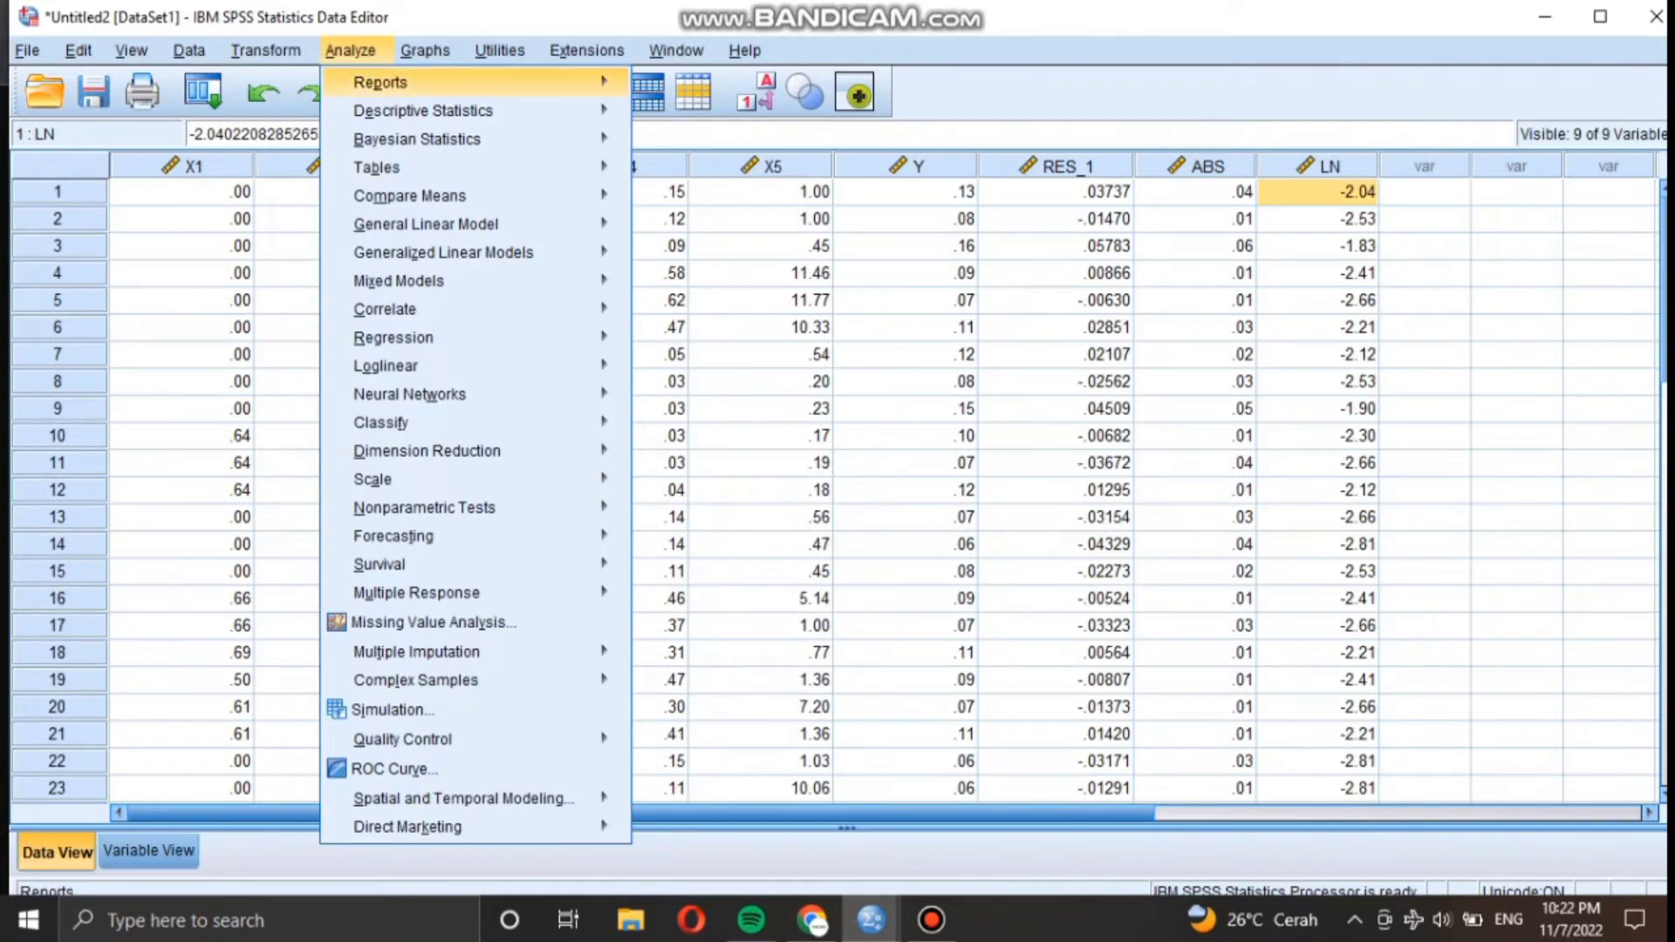
pyautogui.moveTo(417, 139)
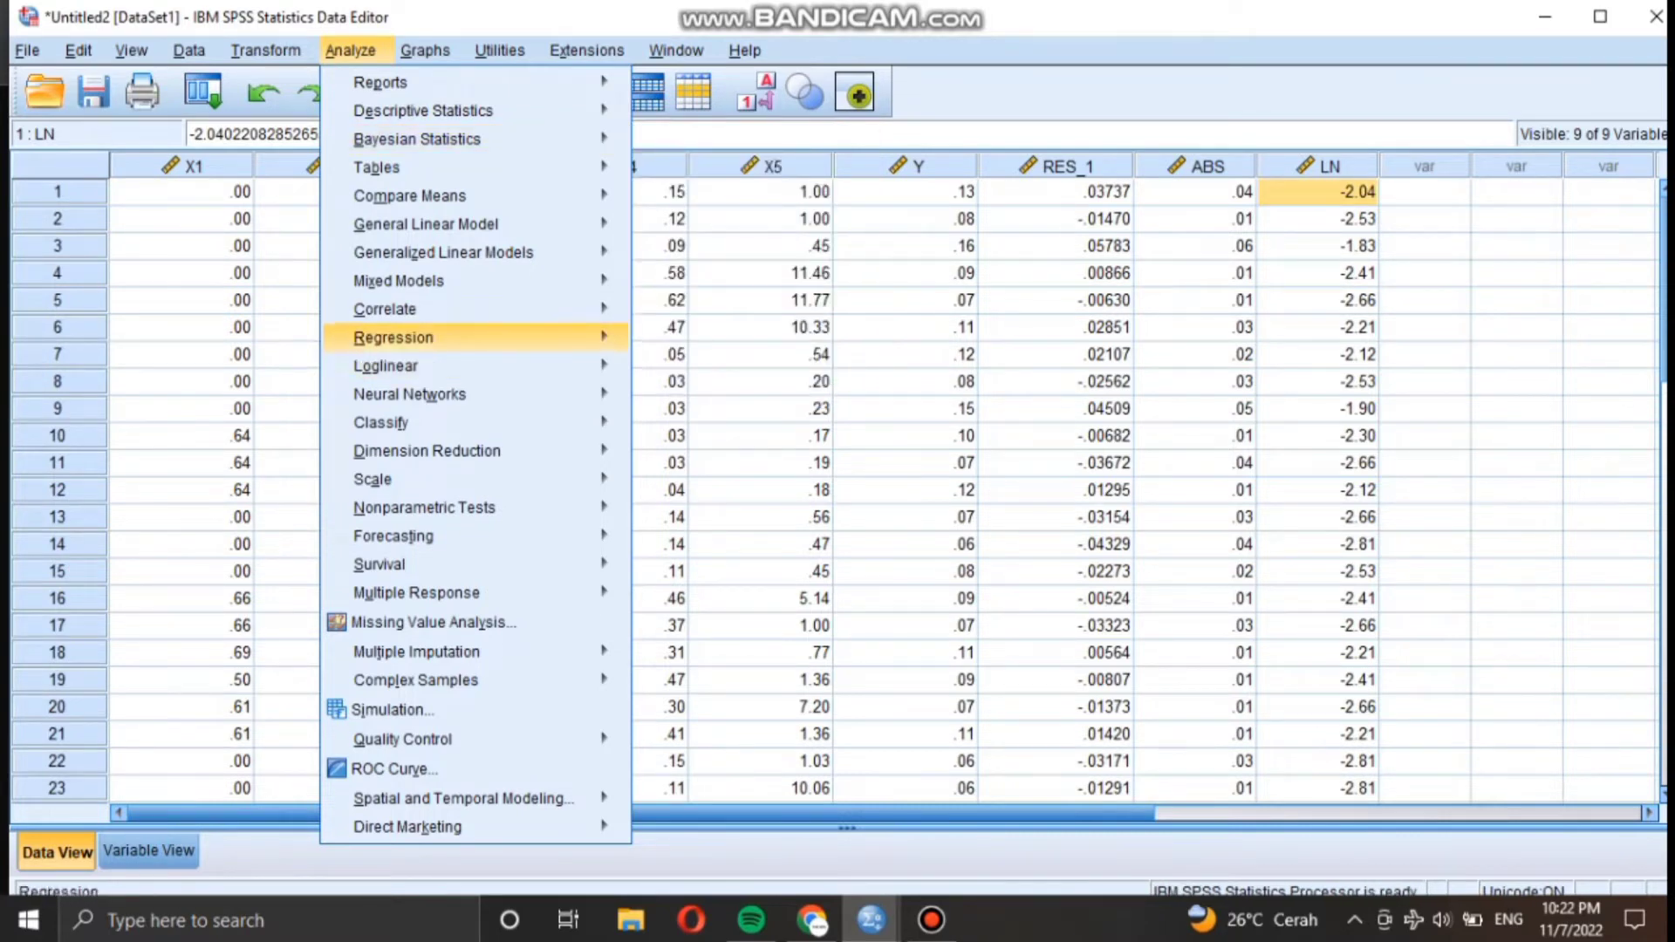
pyautogui.moveTo(393, 337)
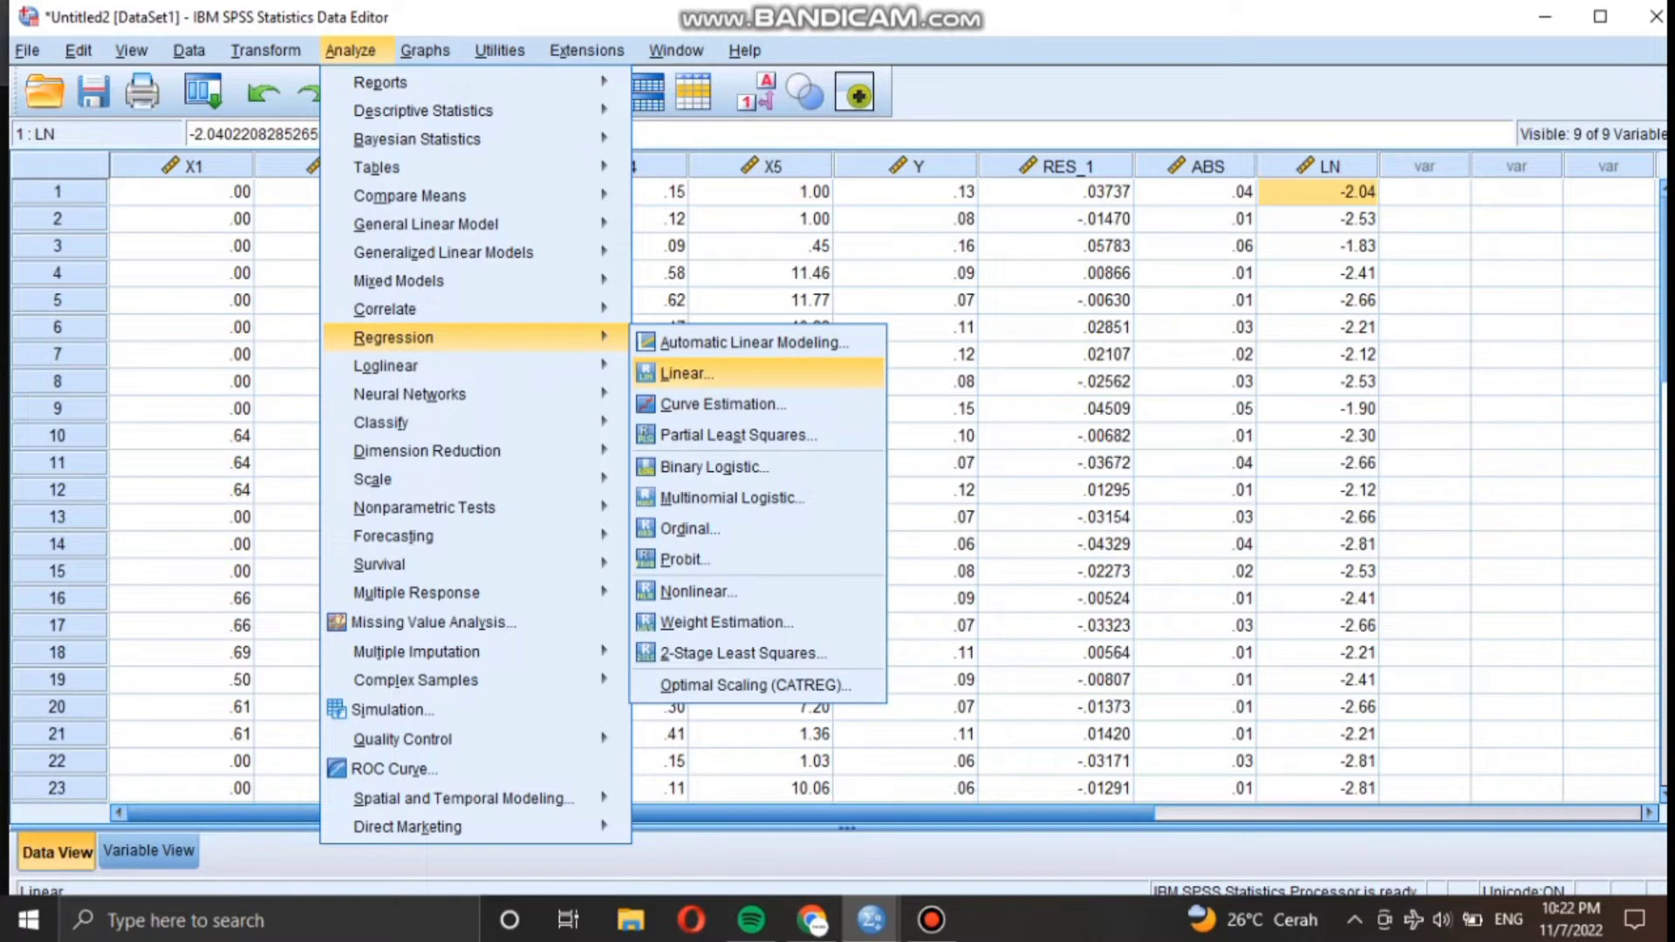
pyautogui.click(687, 373)
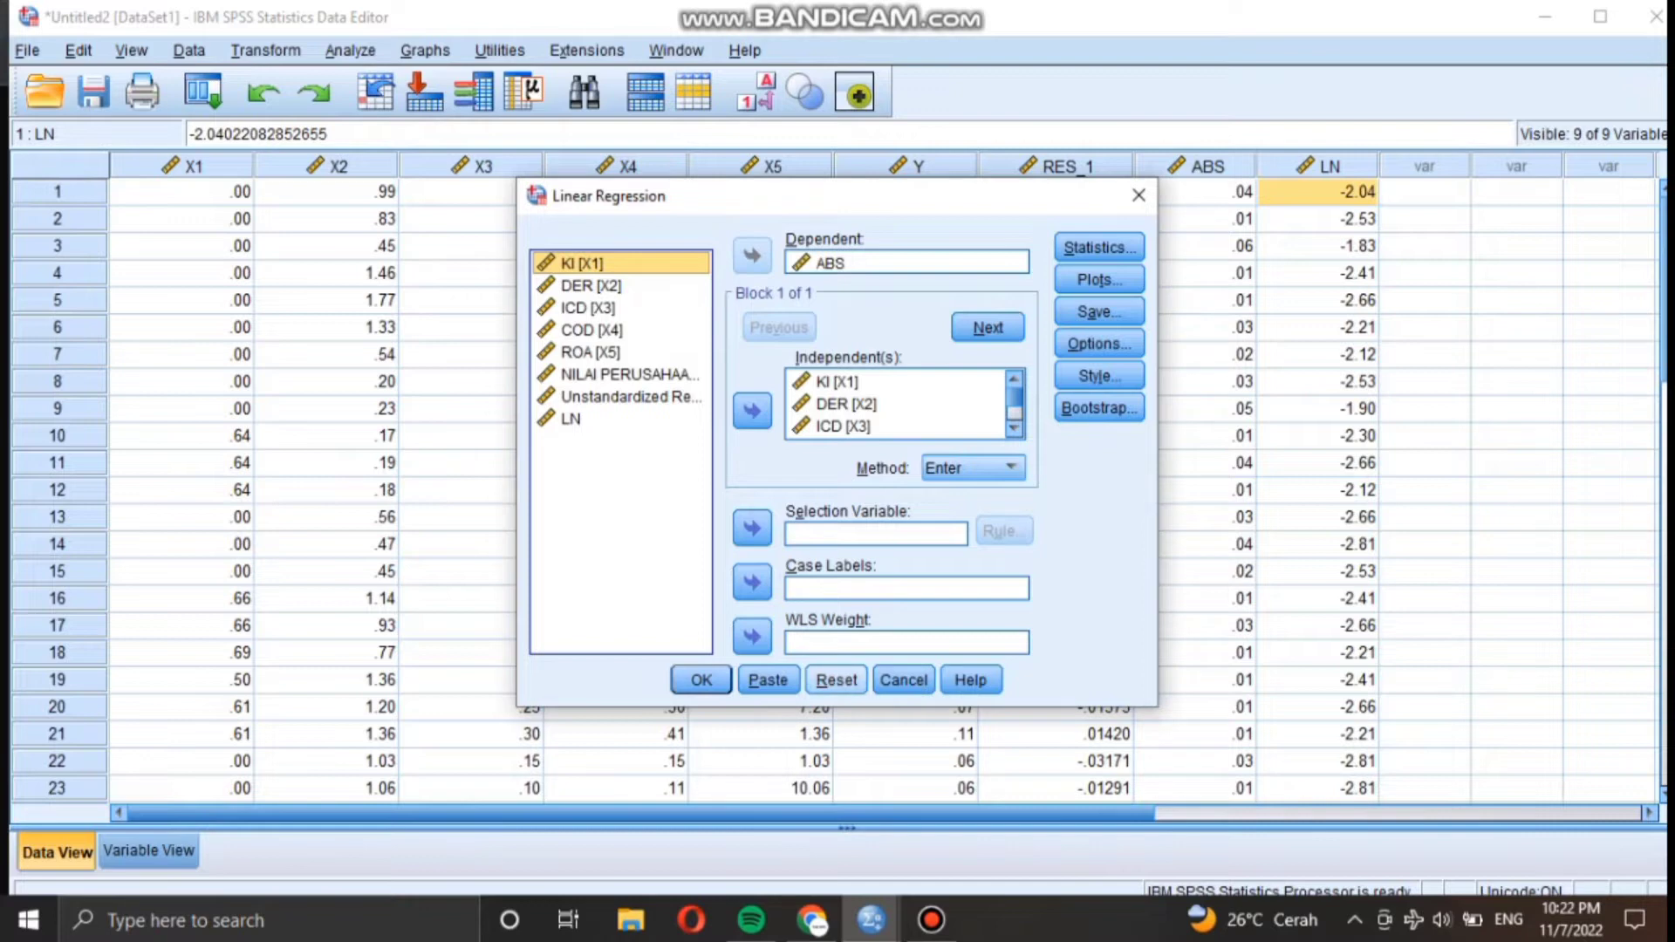
pyautogui.click(836, 680)
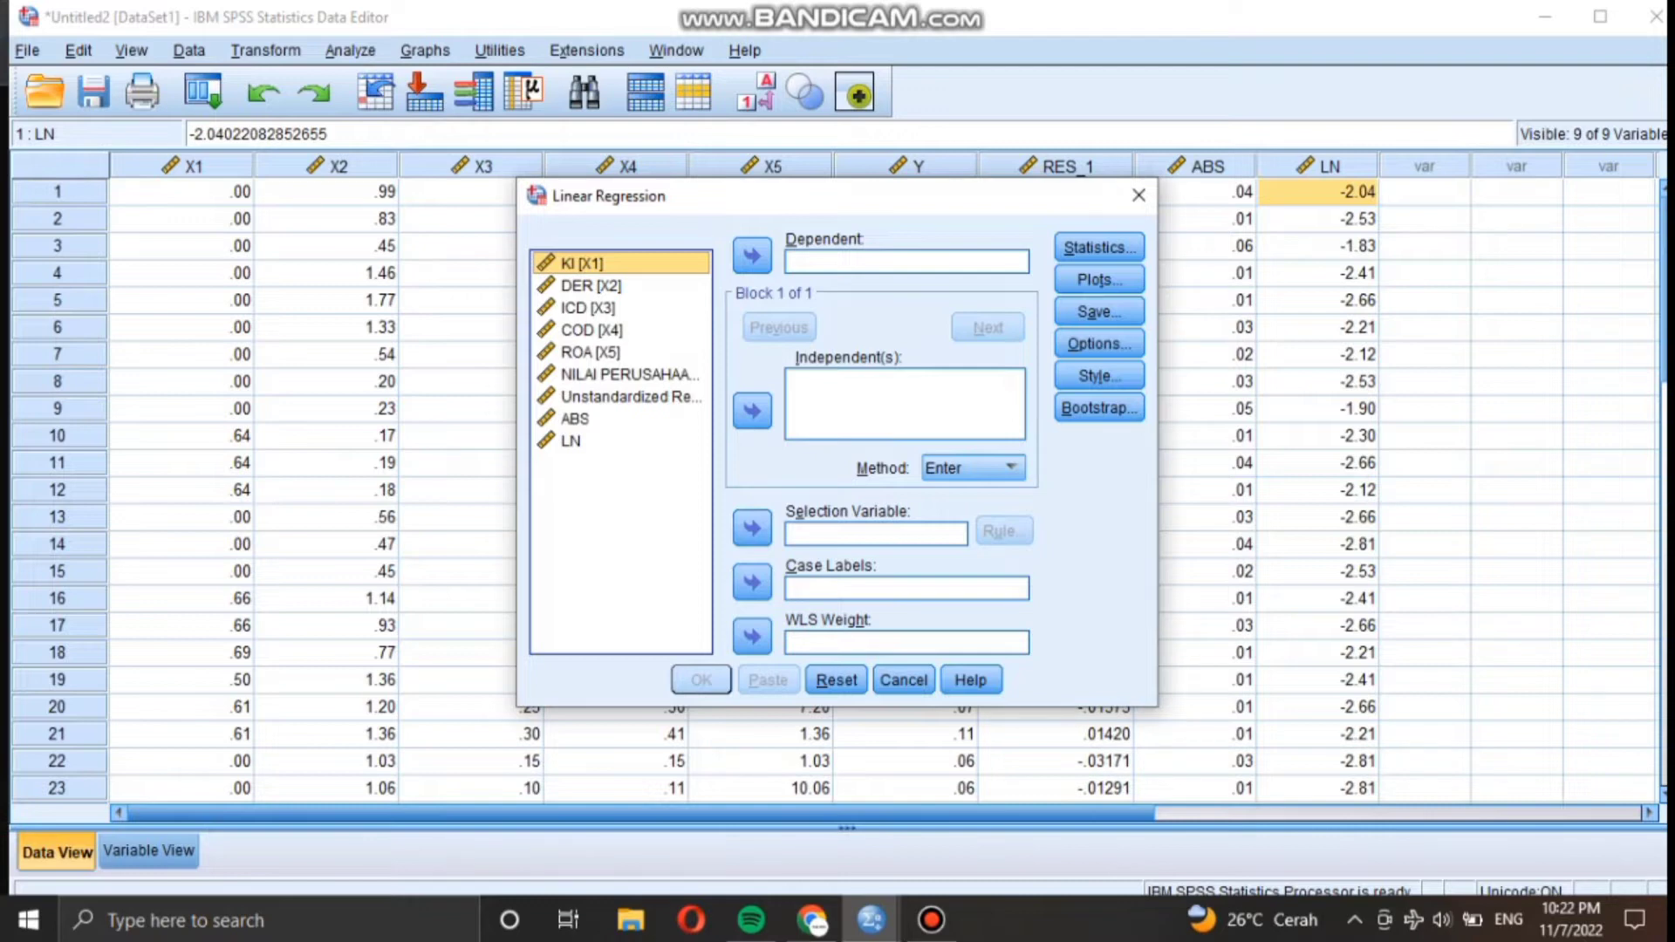
pyautogui.click(572, 442)
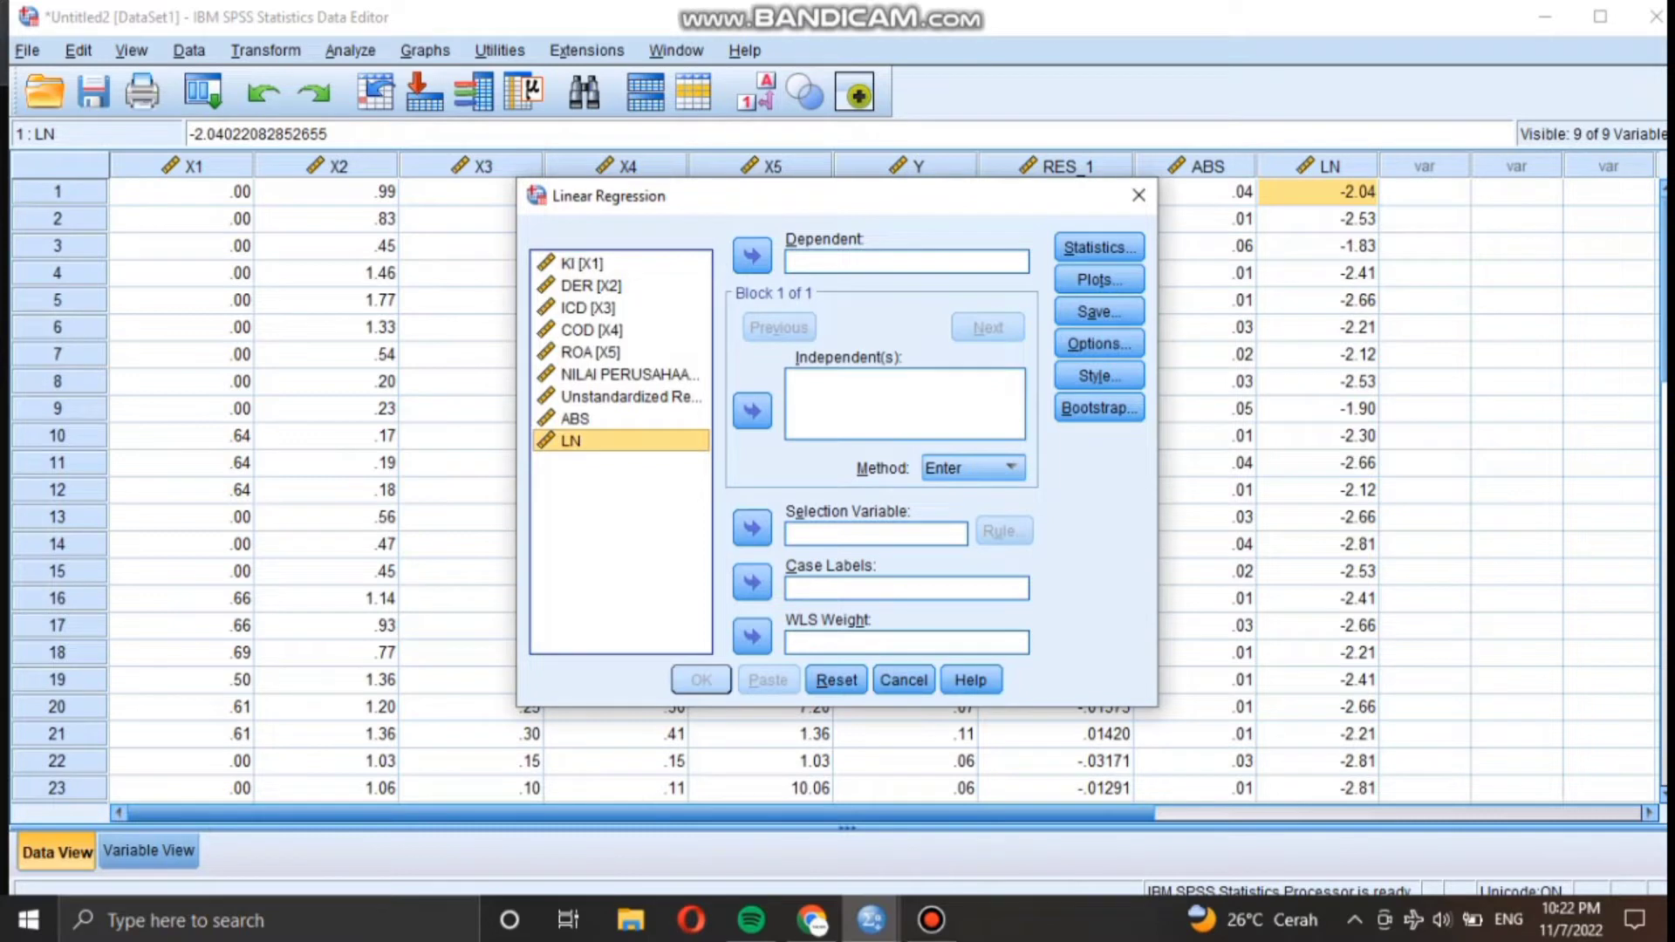
pyautogui.click(753, 256)
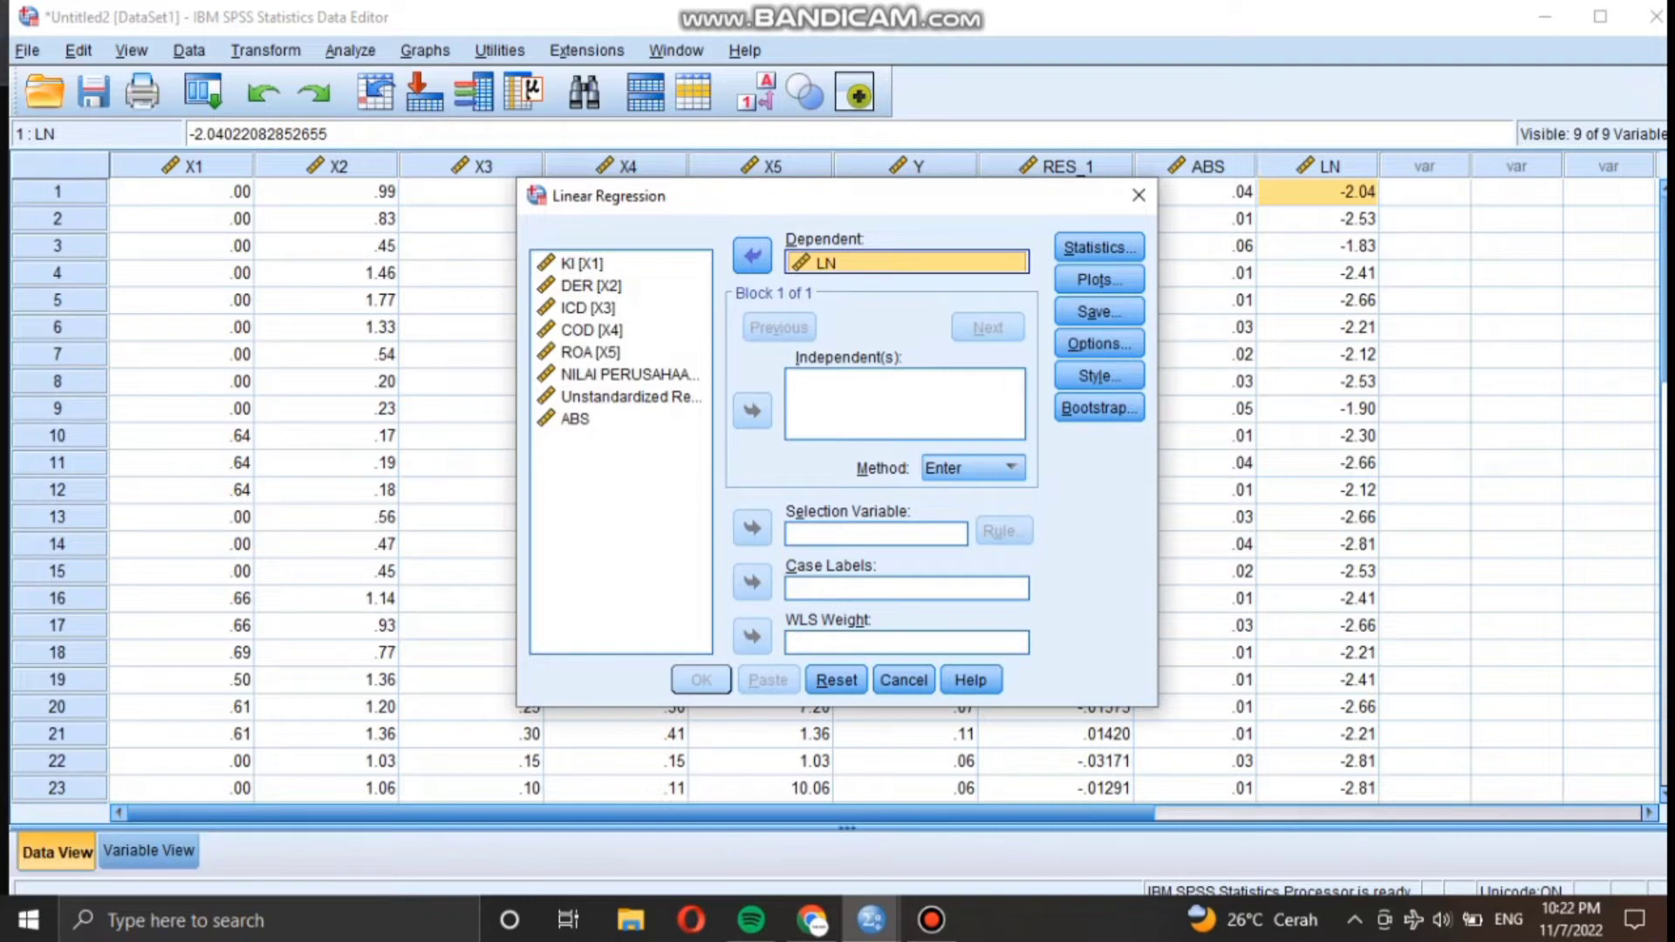
# Step: Add KI, DER, ICD, COD and ROA as the independent variables of the LN regression
pyautogui.click(620, 497)
pyautogui.click(620, 264)
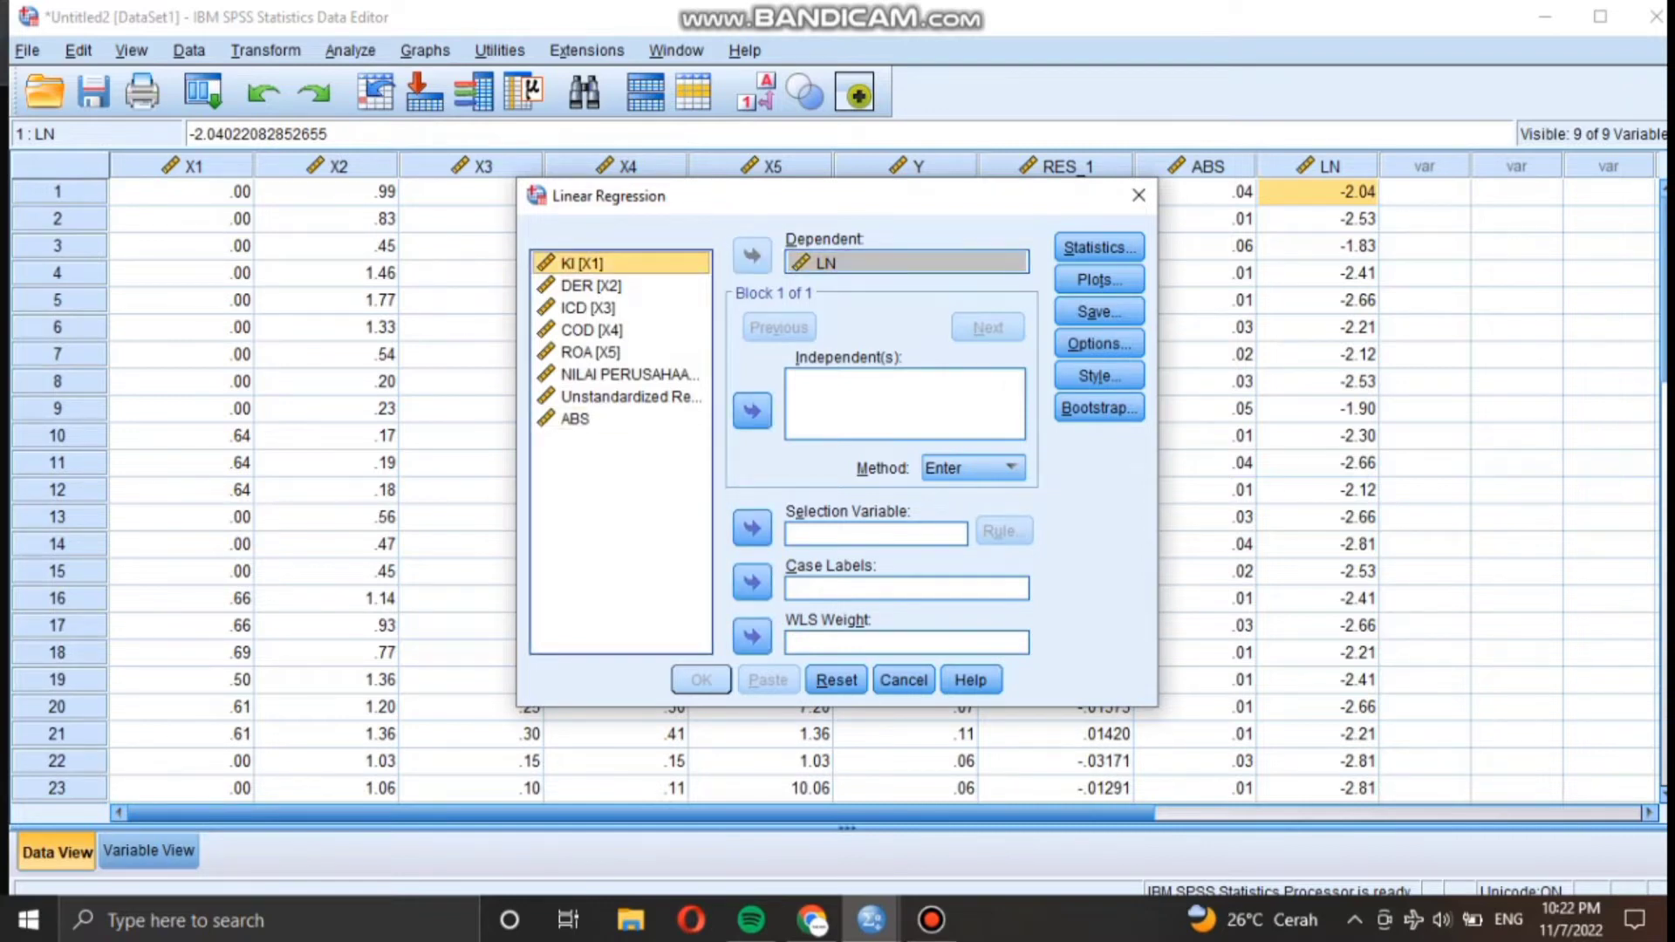
pyautogui.click(752, 411)
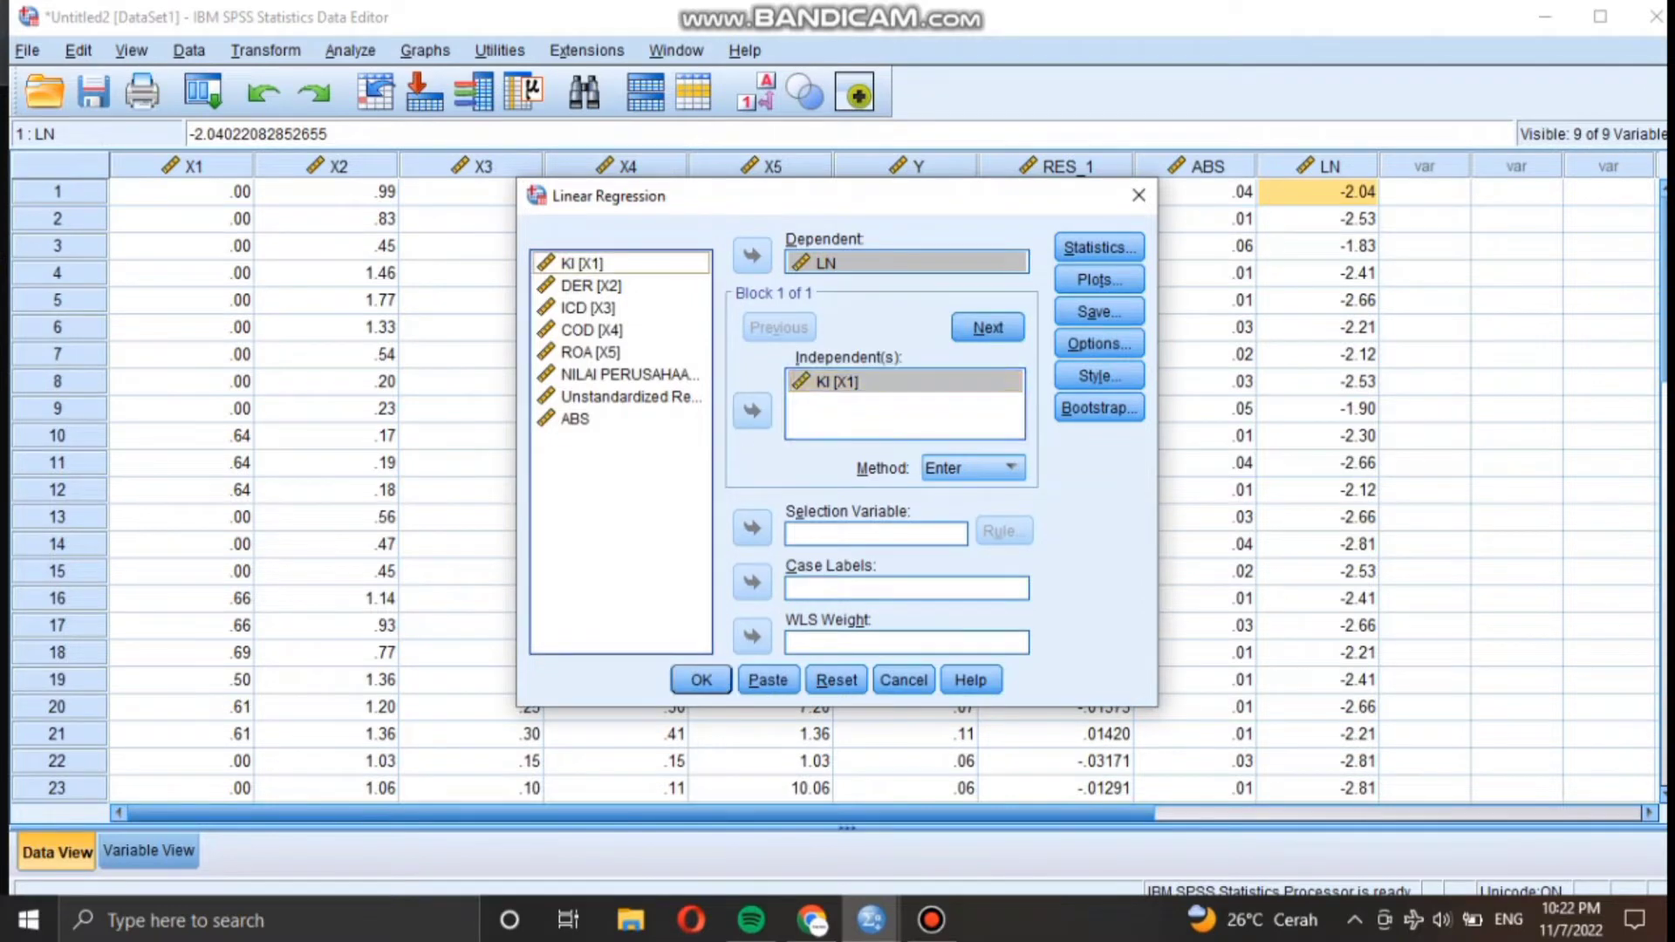
pyautogui.click(620, 285)
pyautogui.click(752, 411)
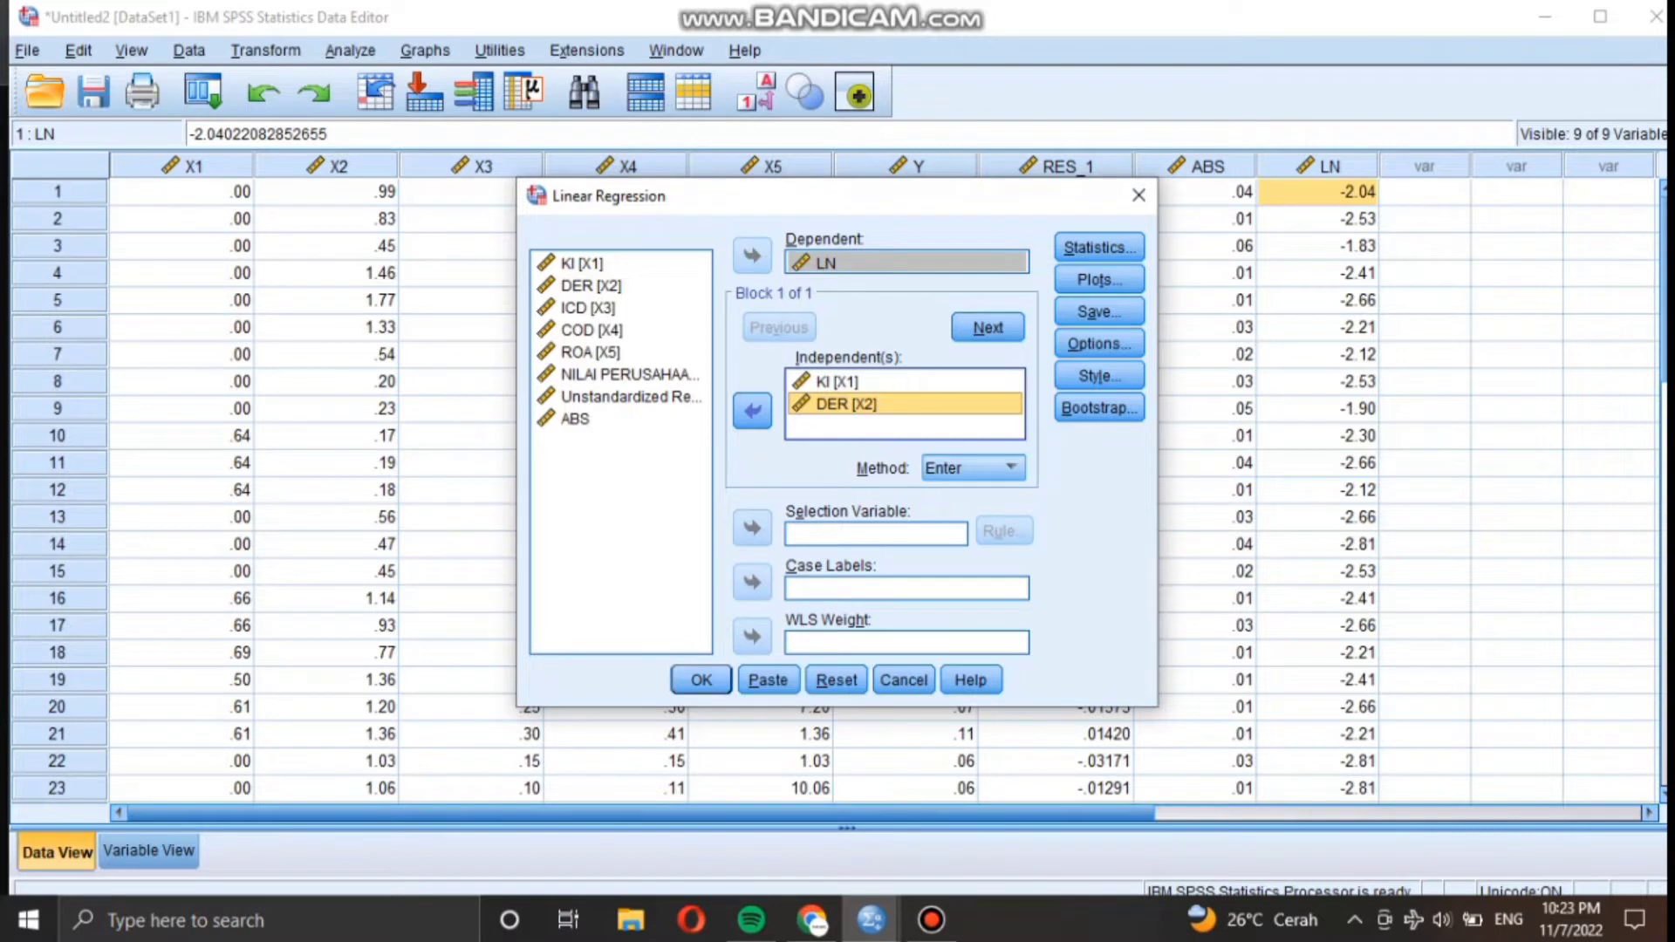
pyautogui.click(620, 308)
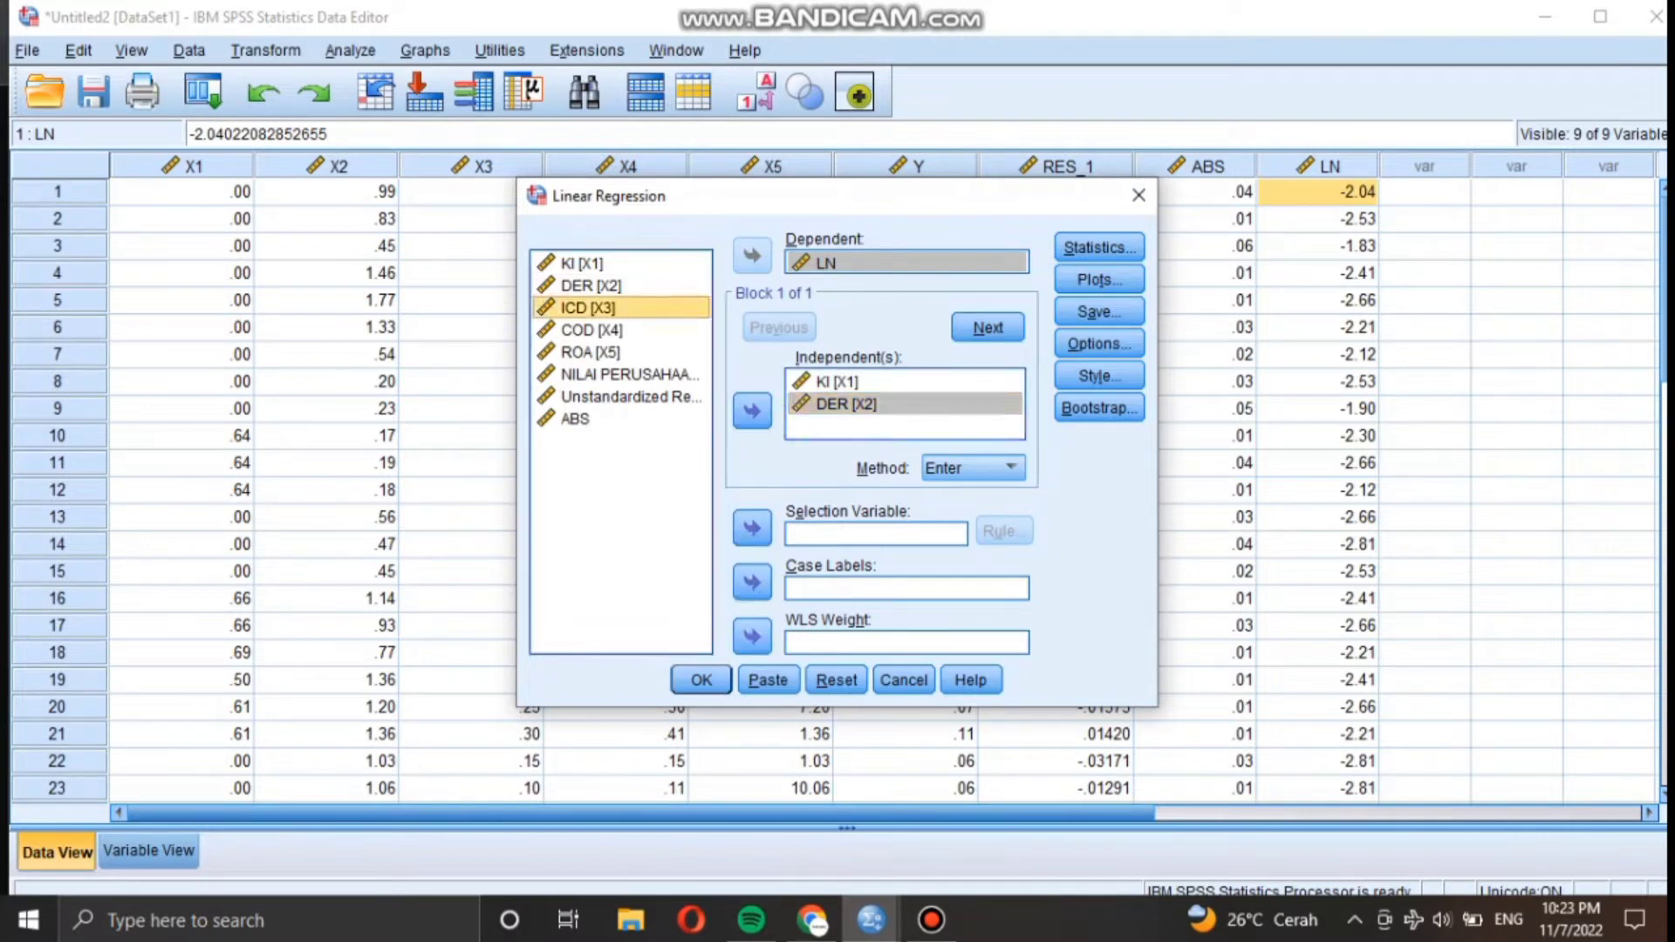
pyautogui.click(752, 410)
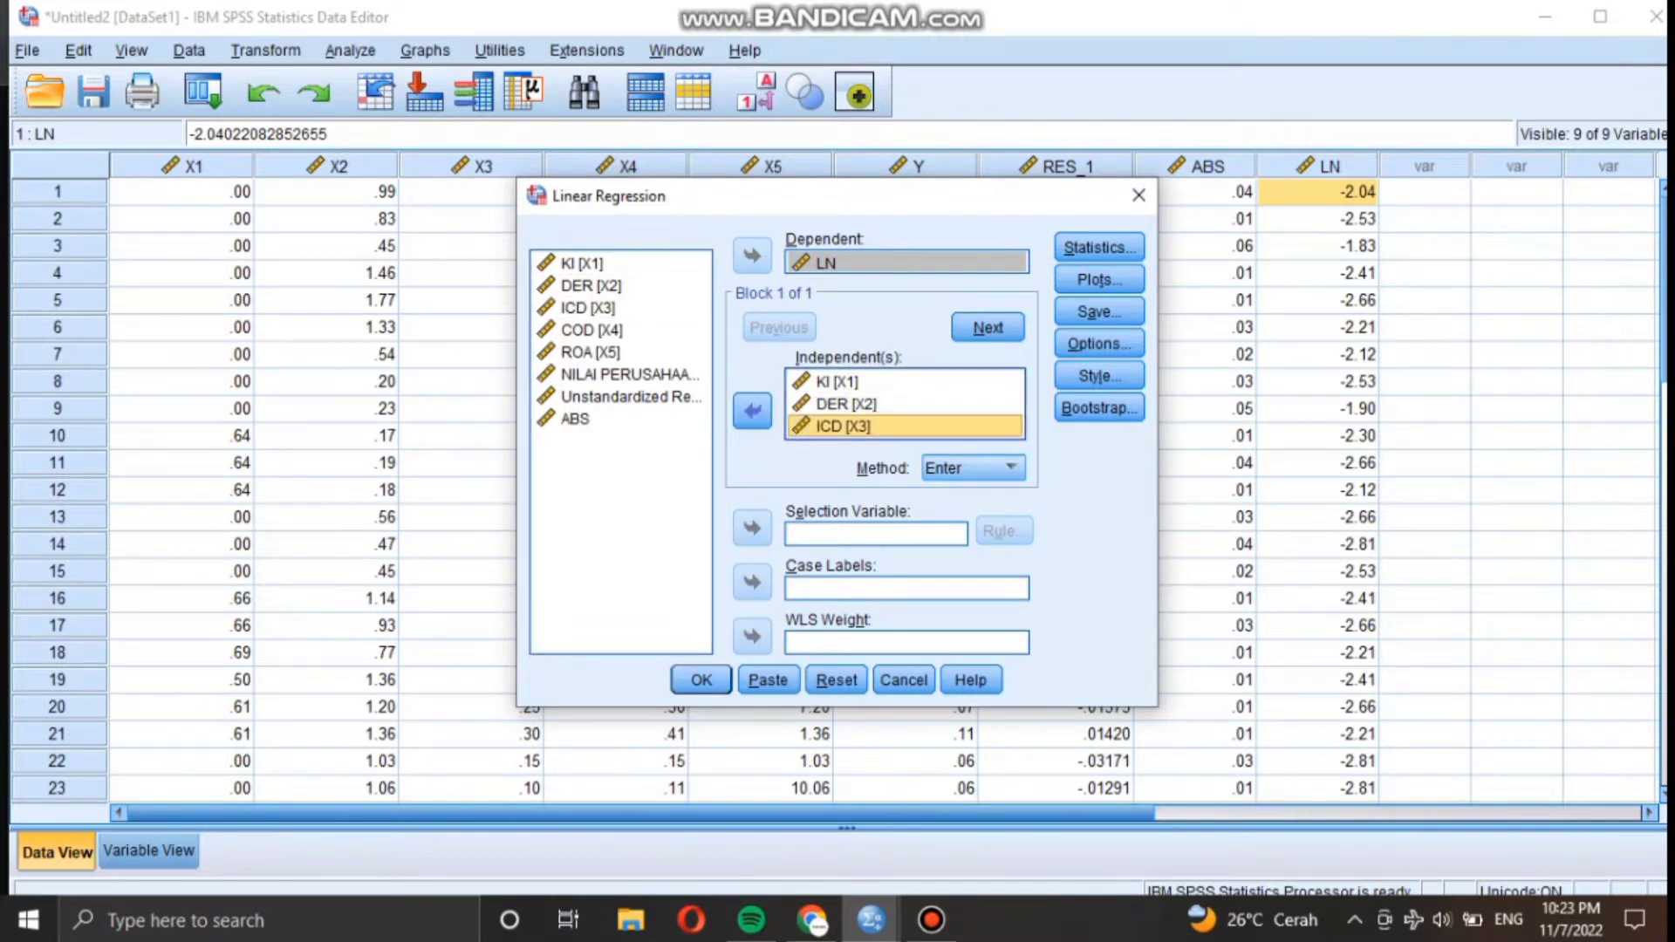
pyautogui.click(620, 330)
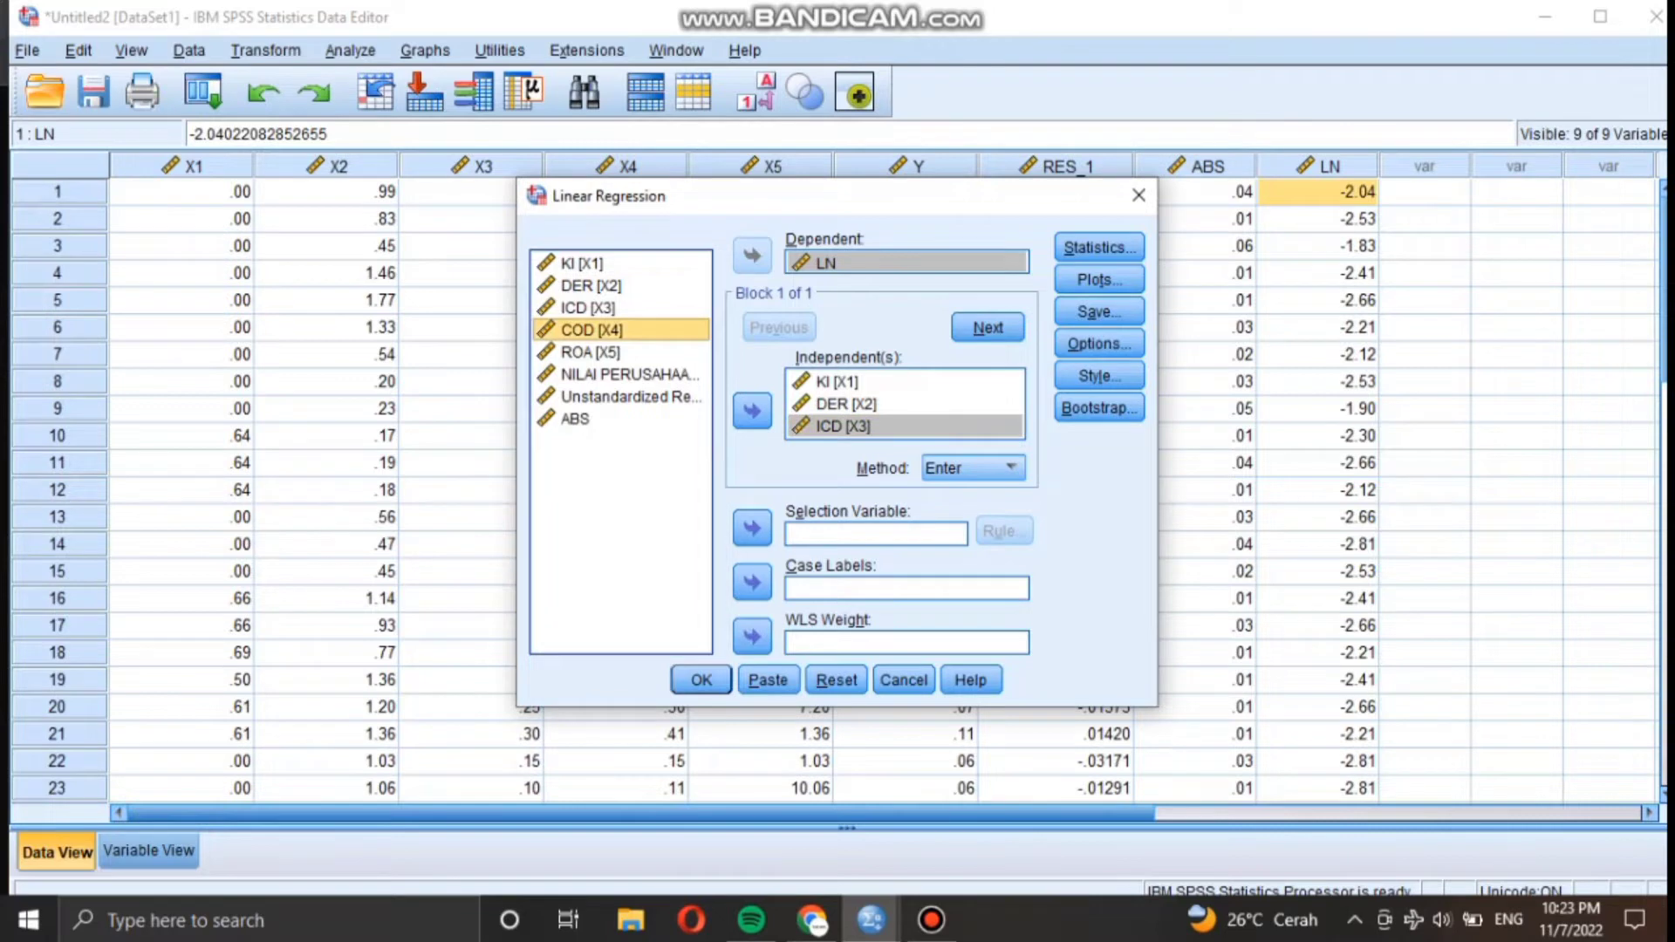
pyautogui.click(752, 410)
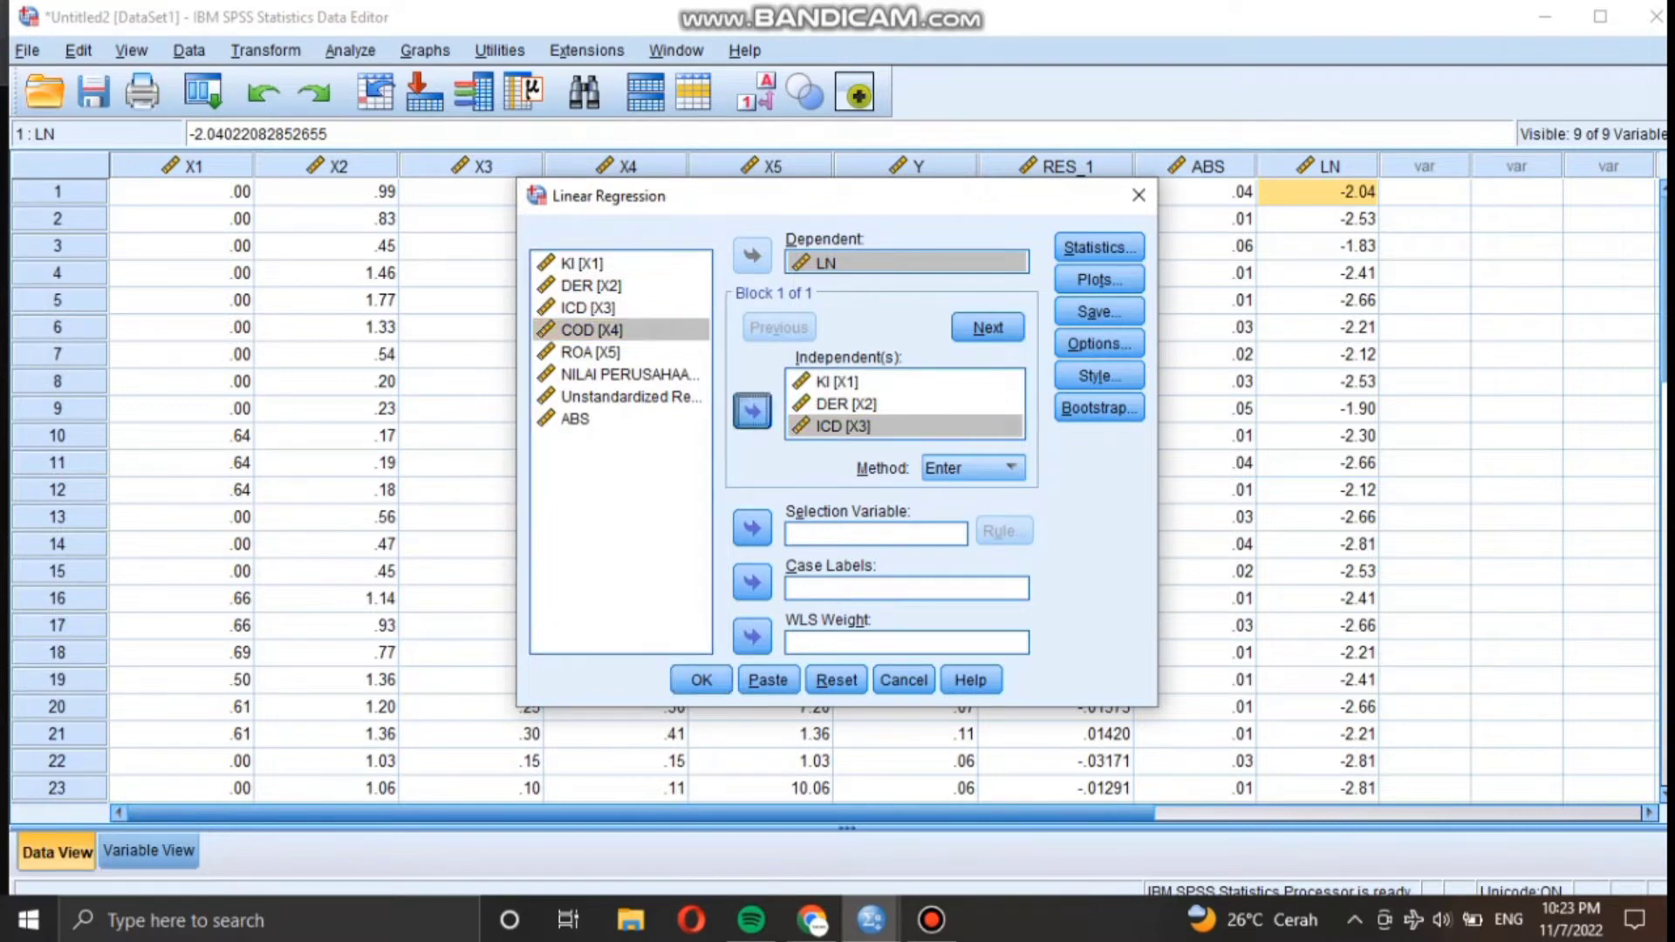
pyautogui.click(620, 352)
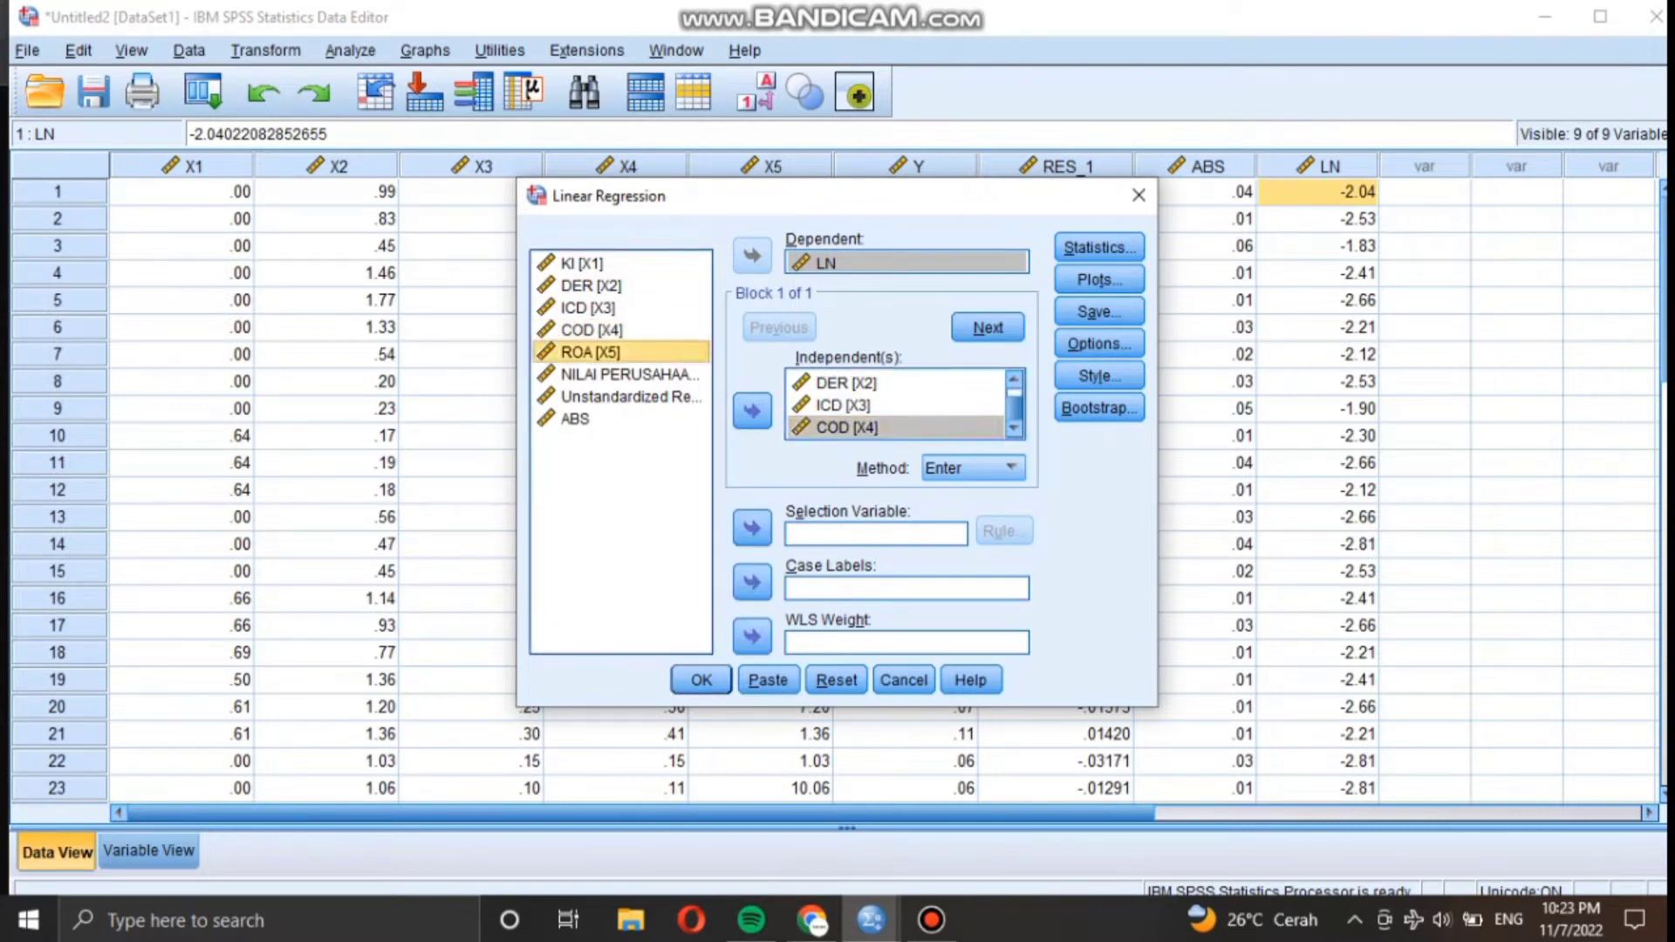
pyautogui.click(752, 411)
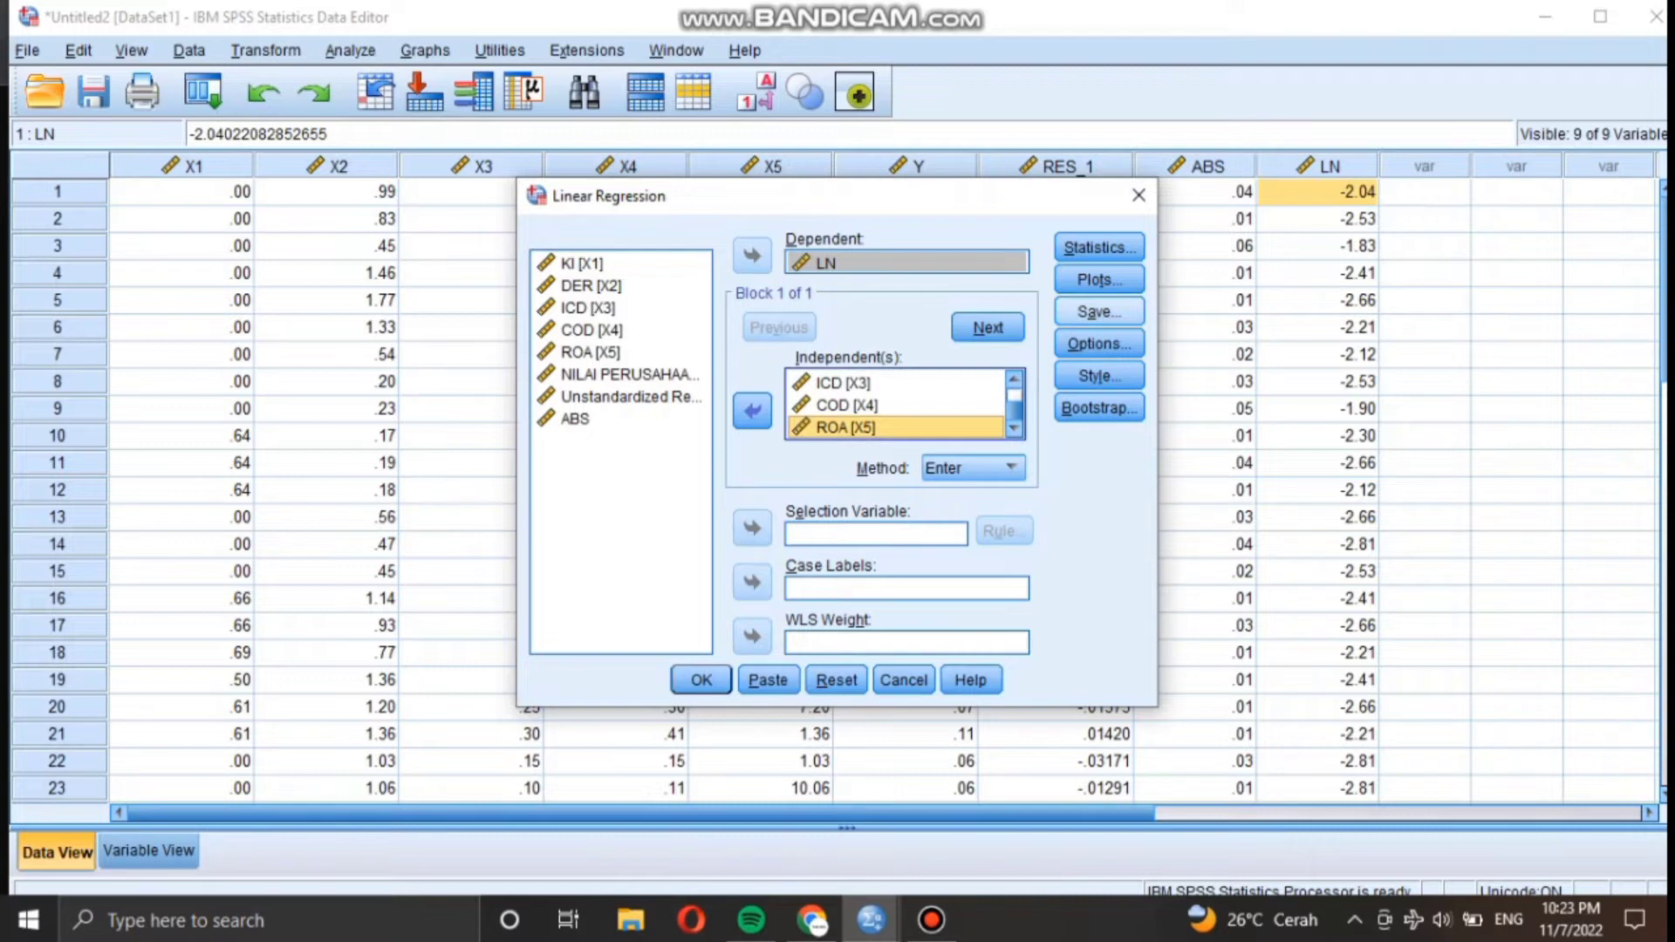
# Step: Save the unstandardized residuals, run the regression on LN, and return from its output to the data
pyautogui.click(1098, 311)
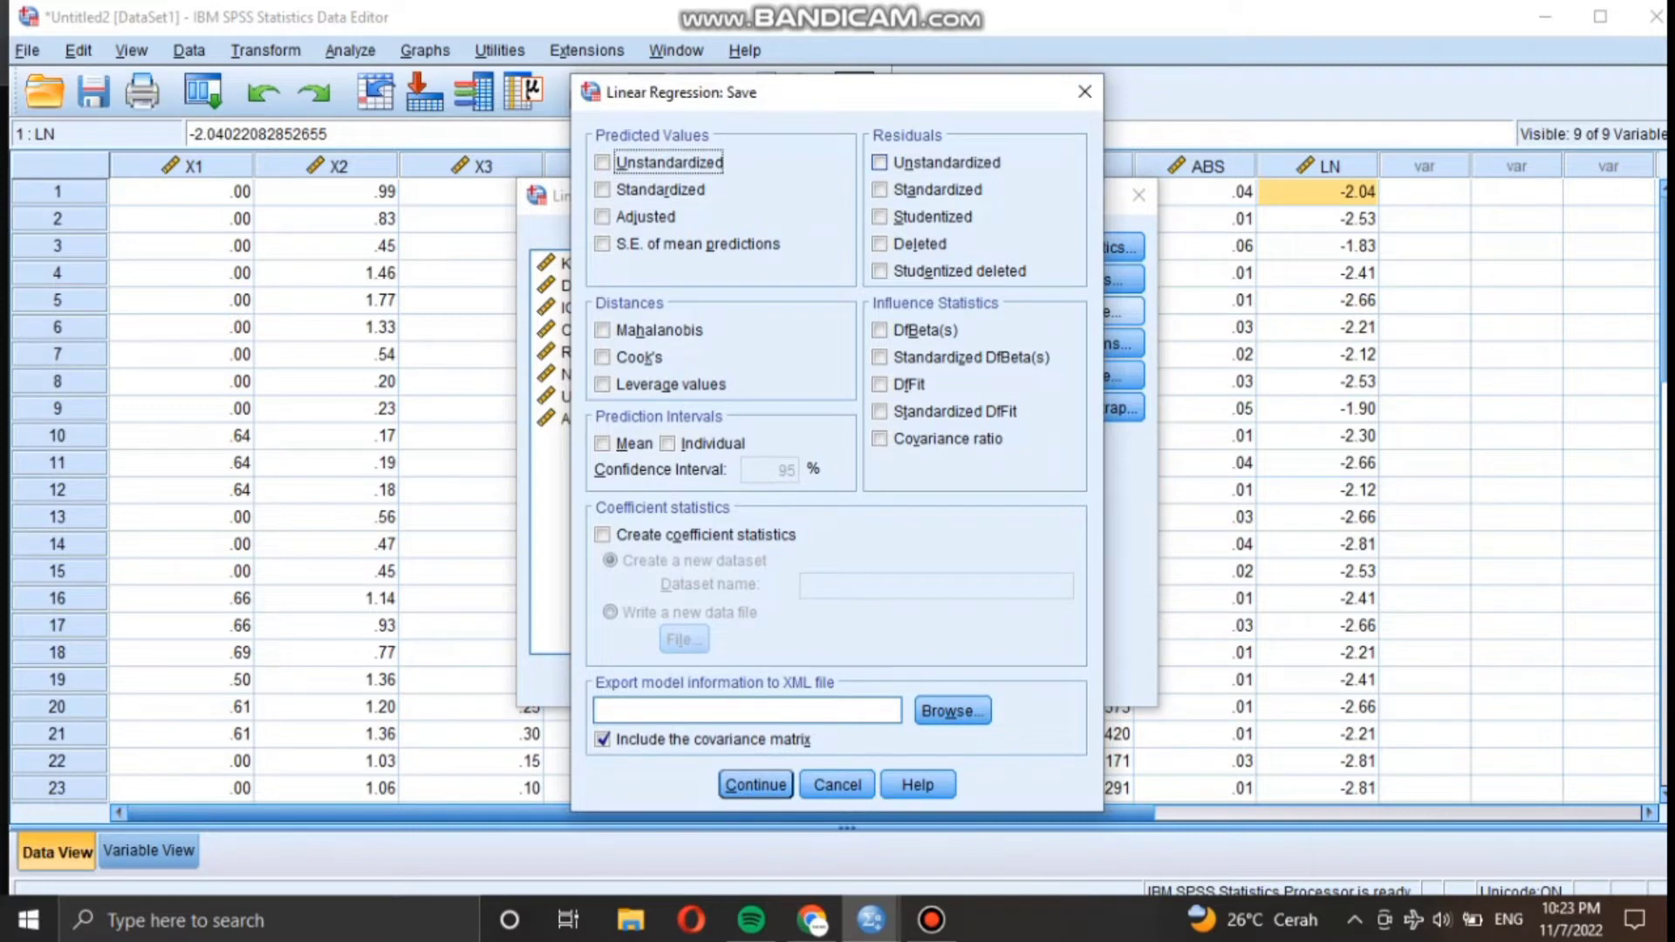
pyautogui.click(880, 163)
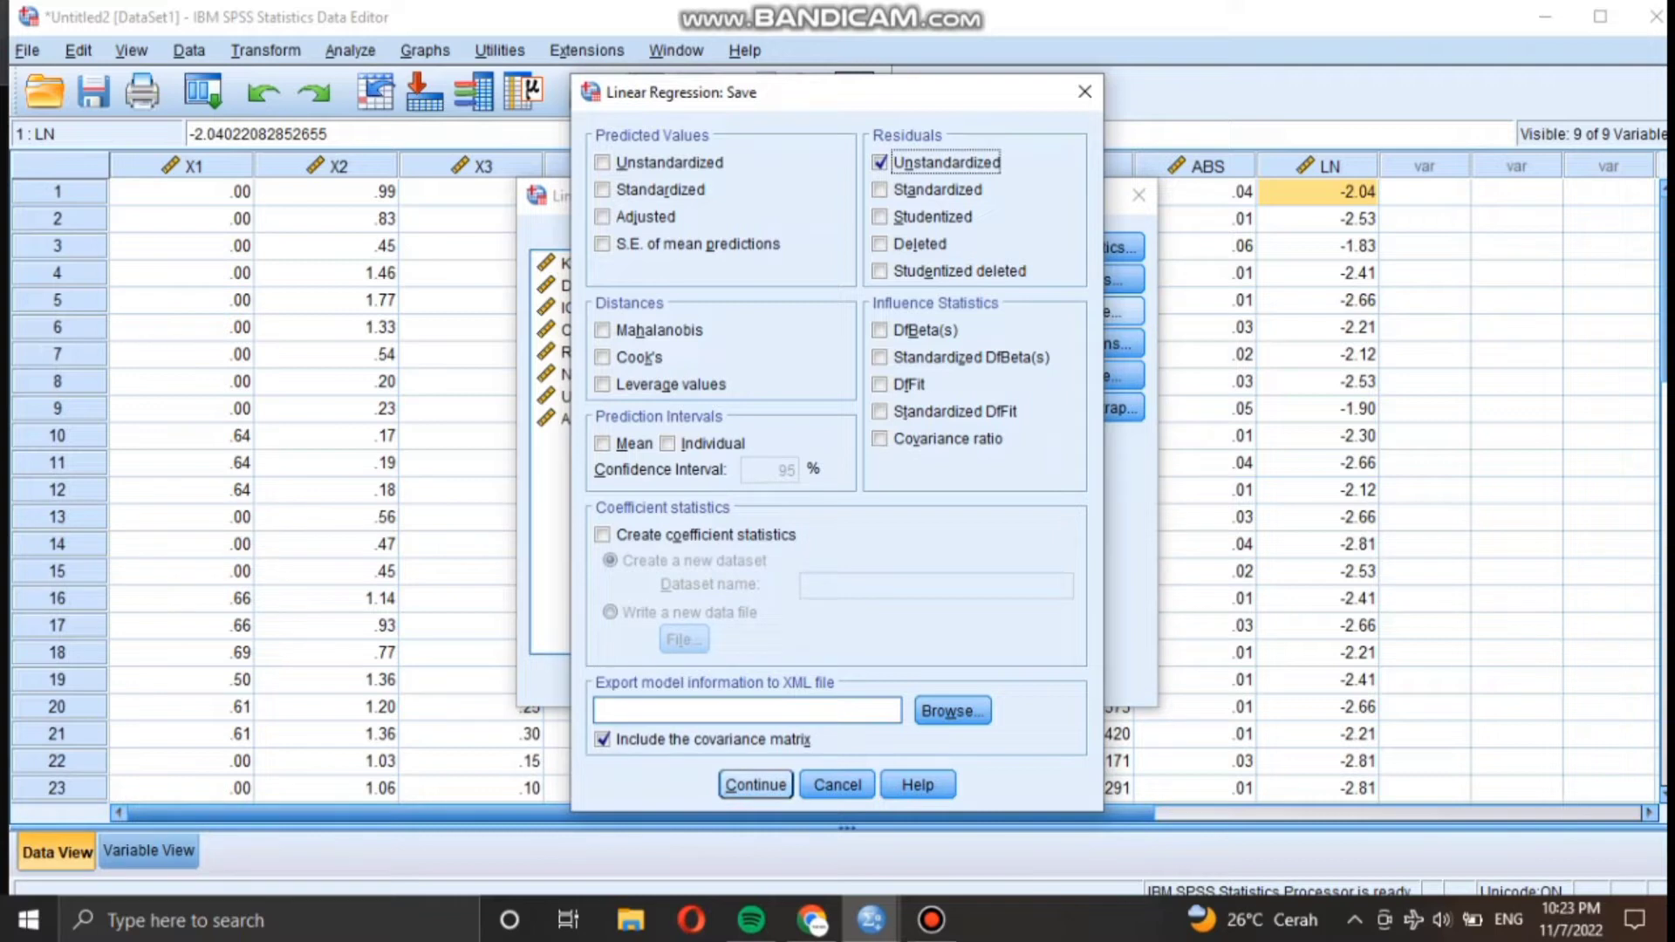
pyautogui.click(756, 785)
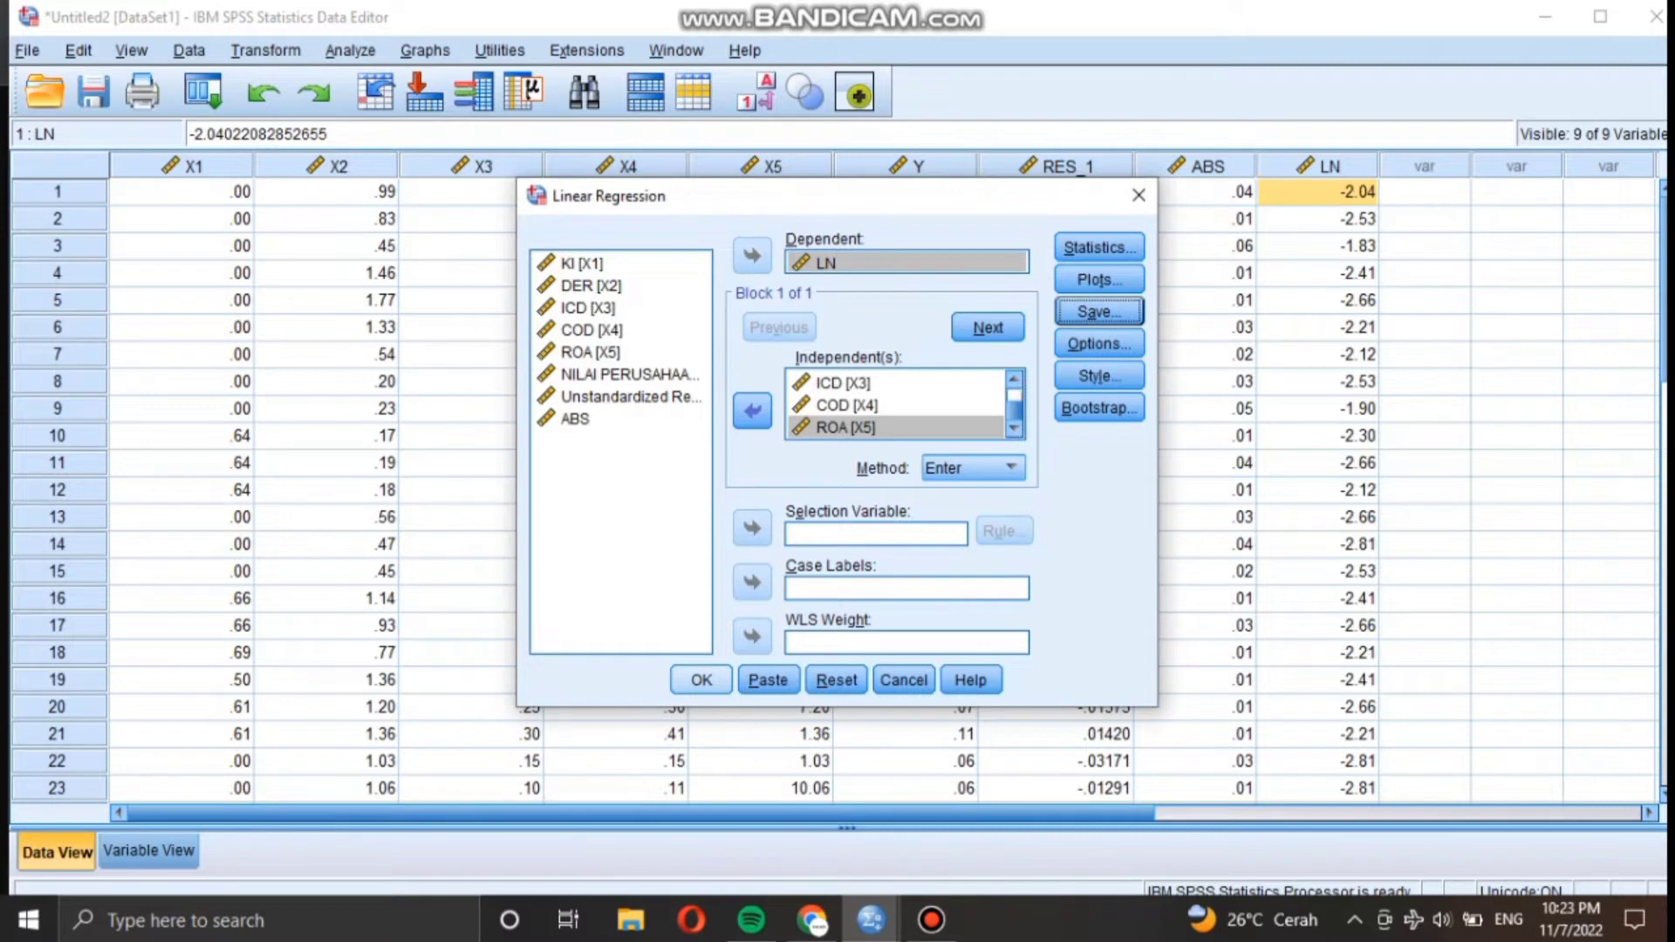
pyautogui.click(701, 680)
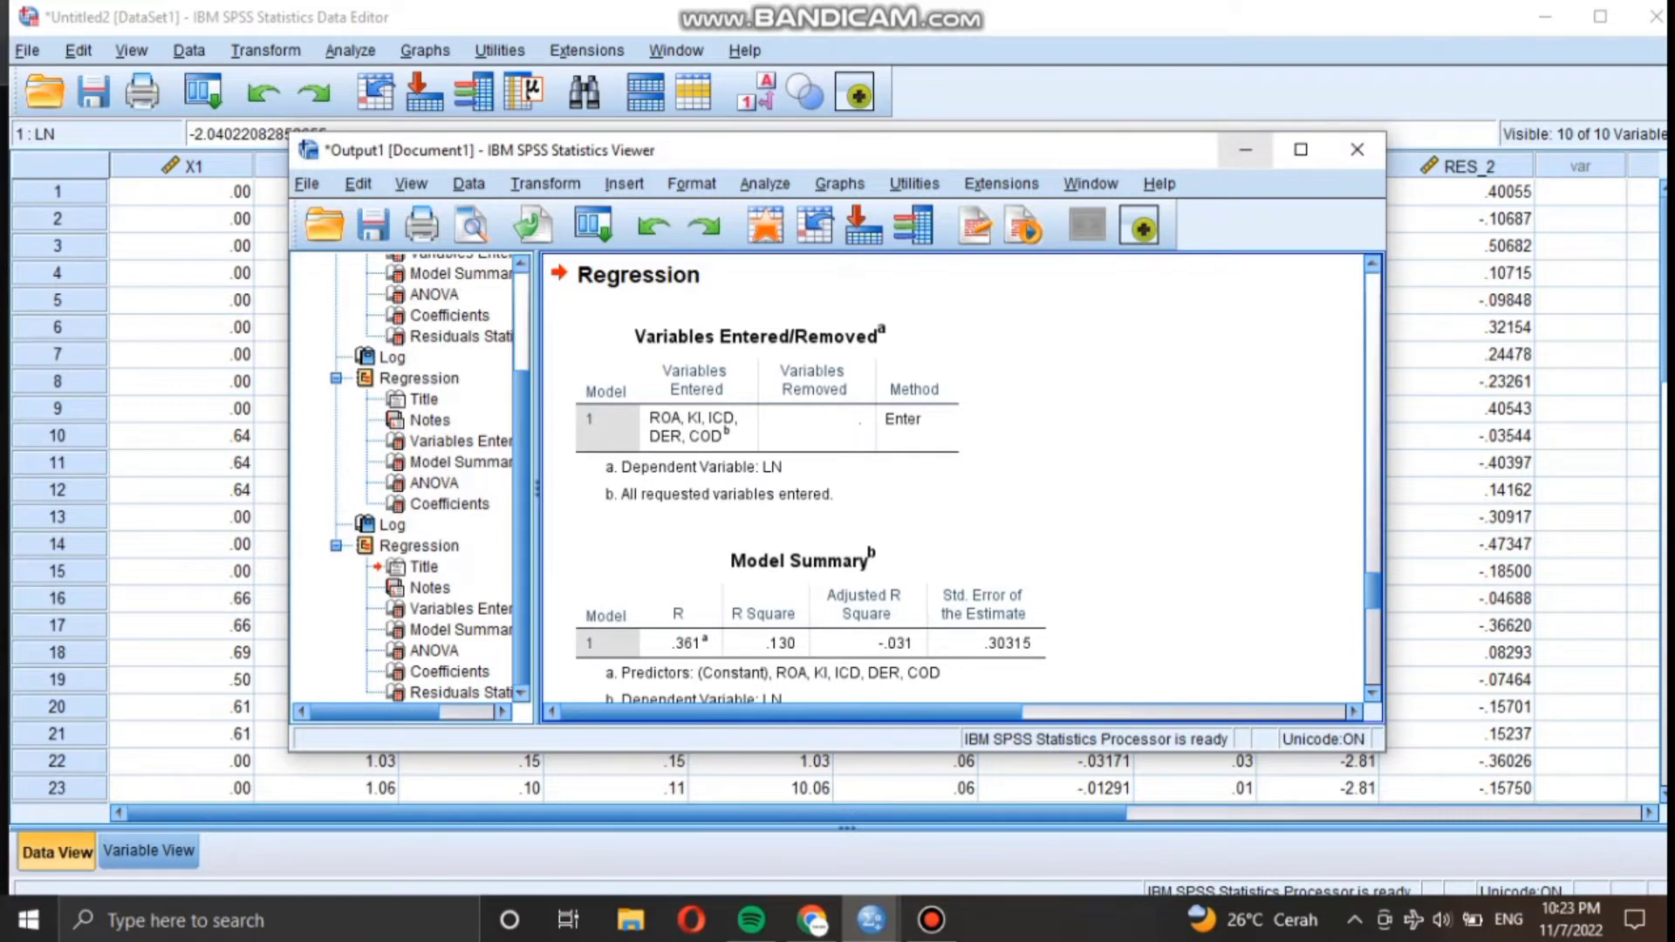
pyautogui.click(1245, 150)
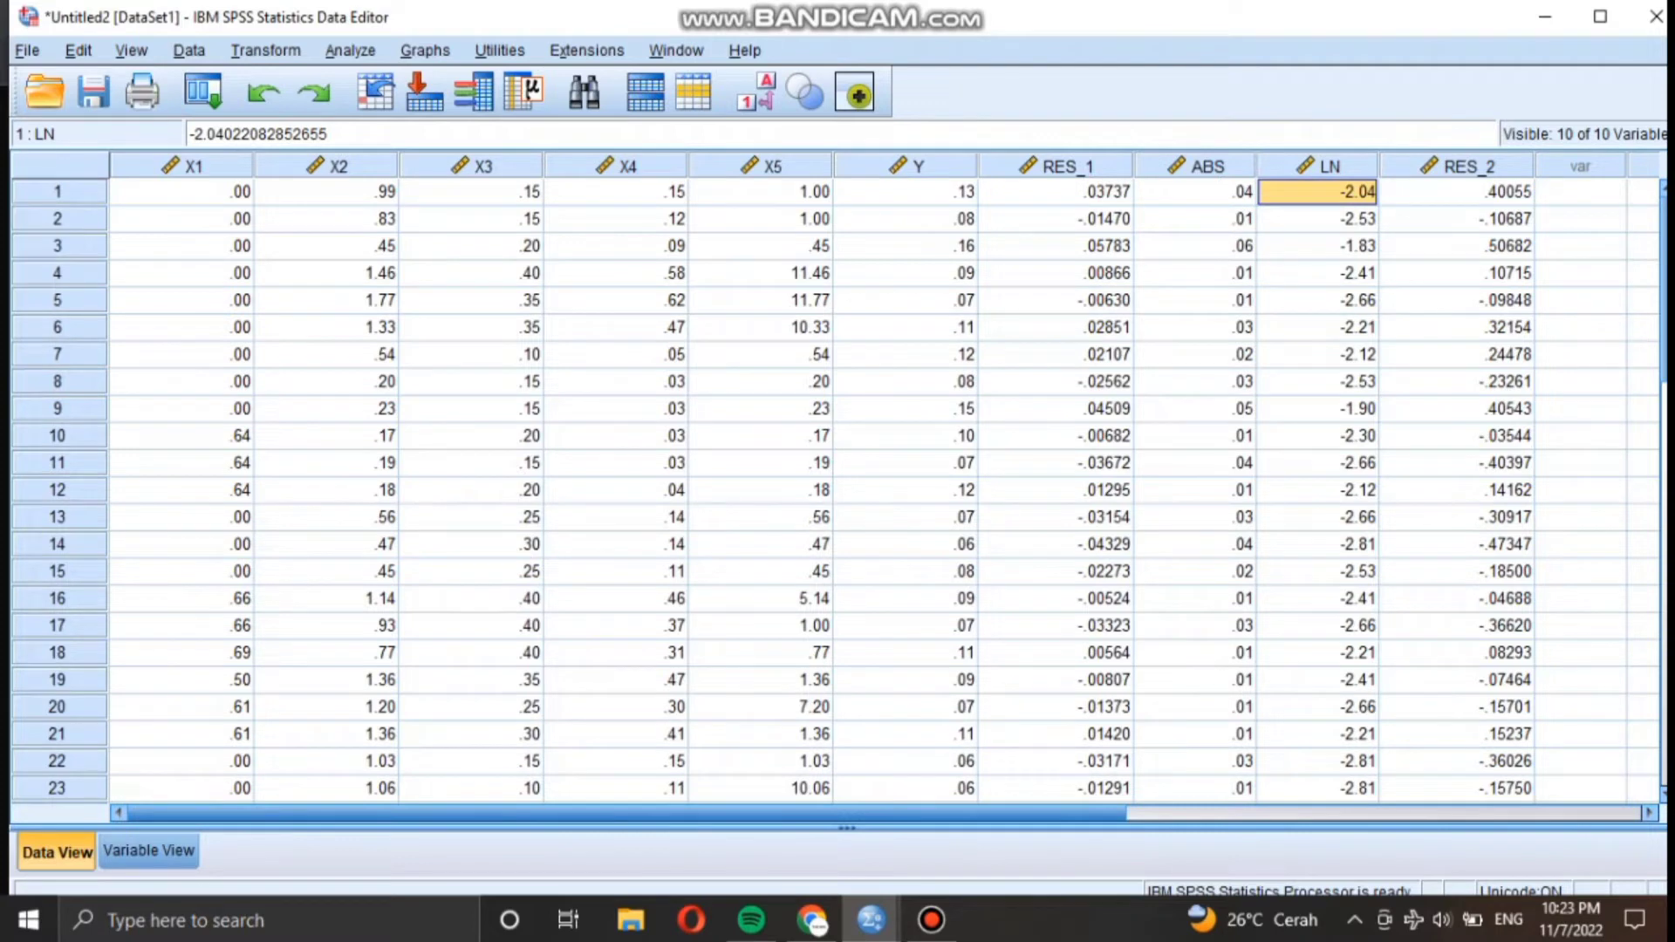
# Step: Start a new variable computation with the previous setup cleared and name the target variable ABS_RES
pyautogui.click(265, 50)
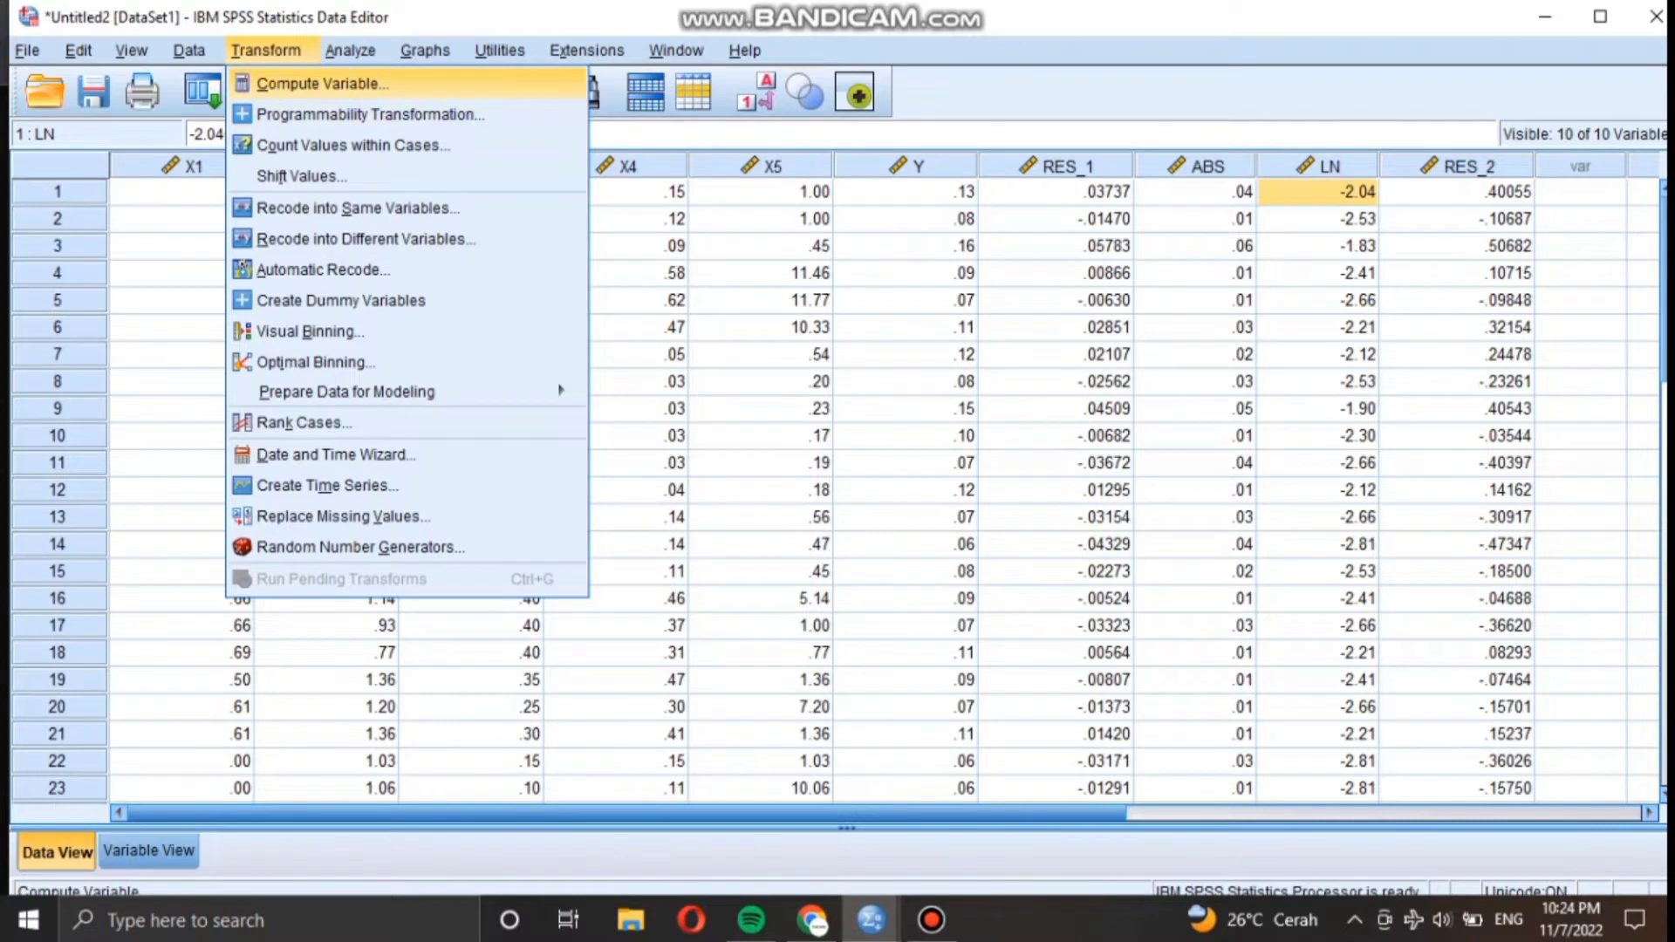
pyautogui.click(323, 84)
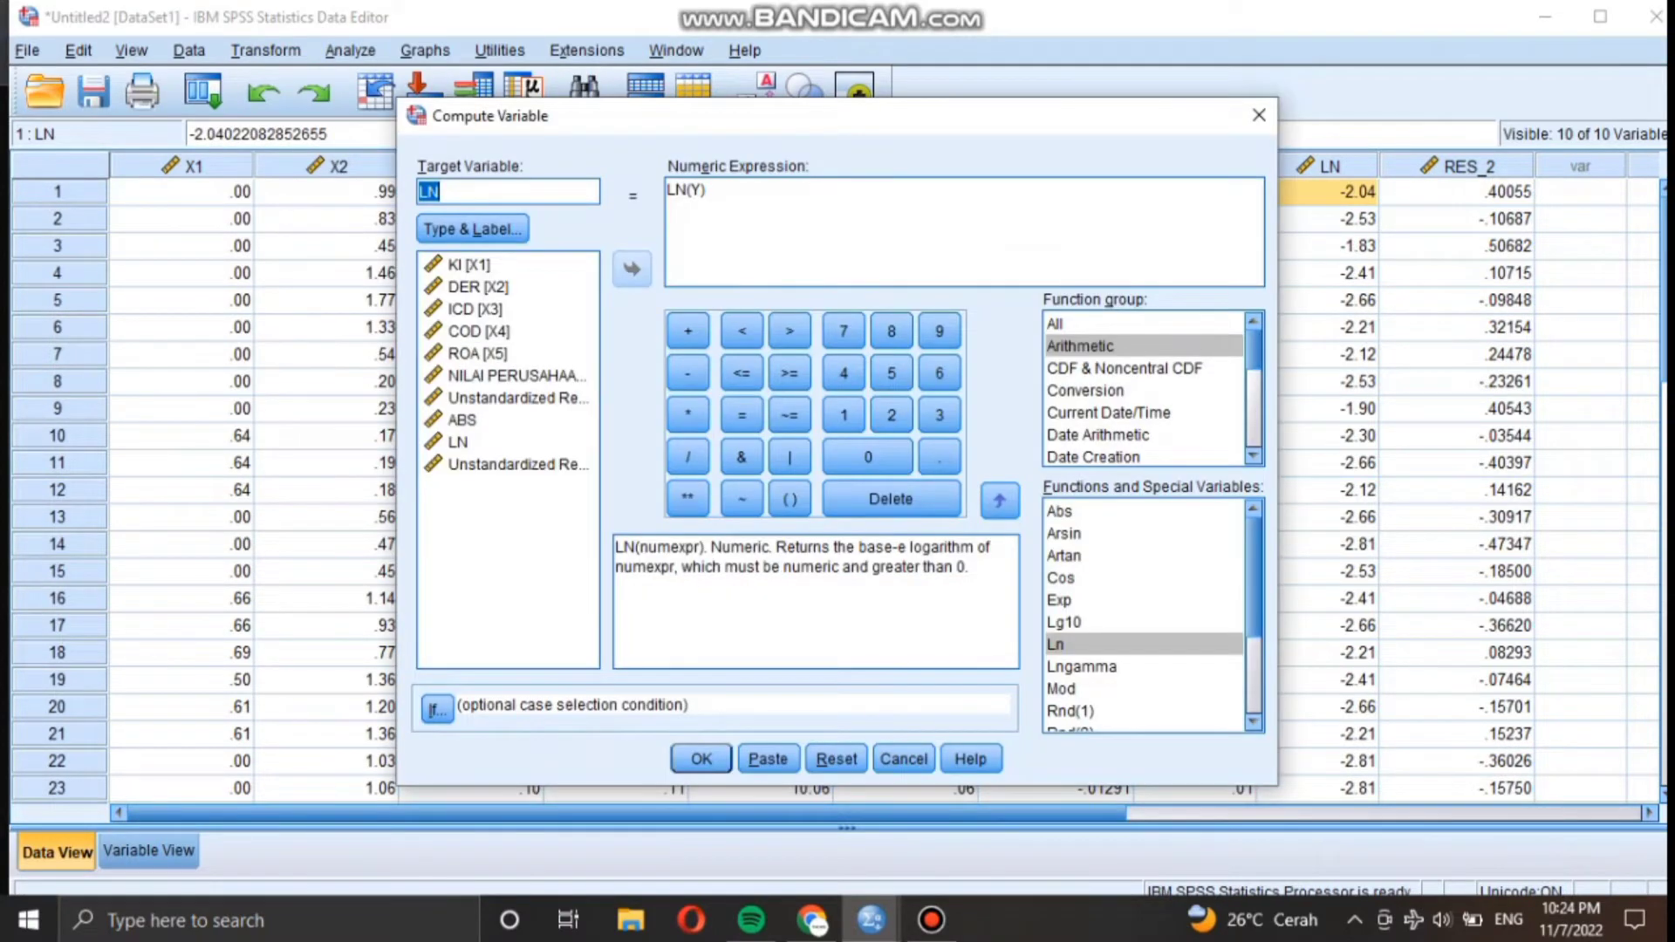
pyautogui.click(836, 758)
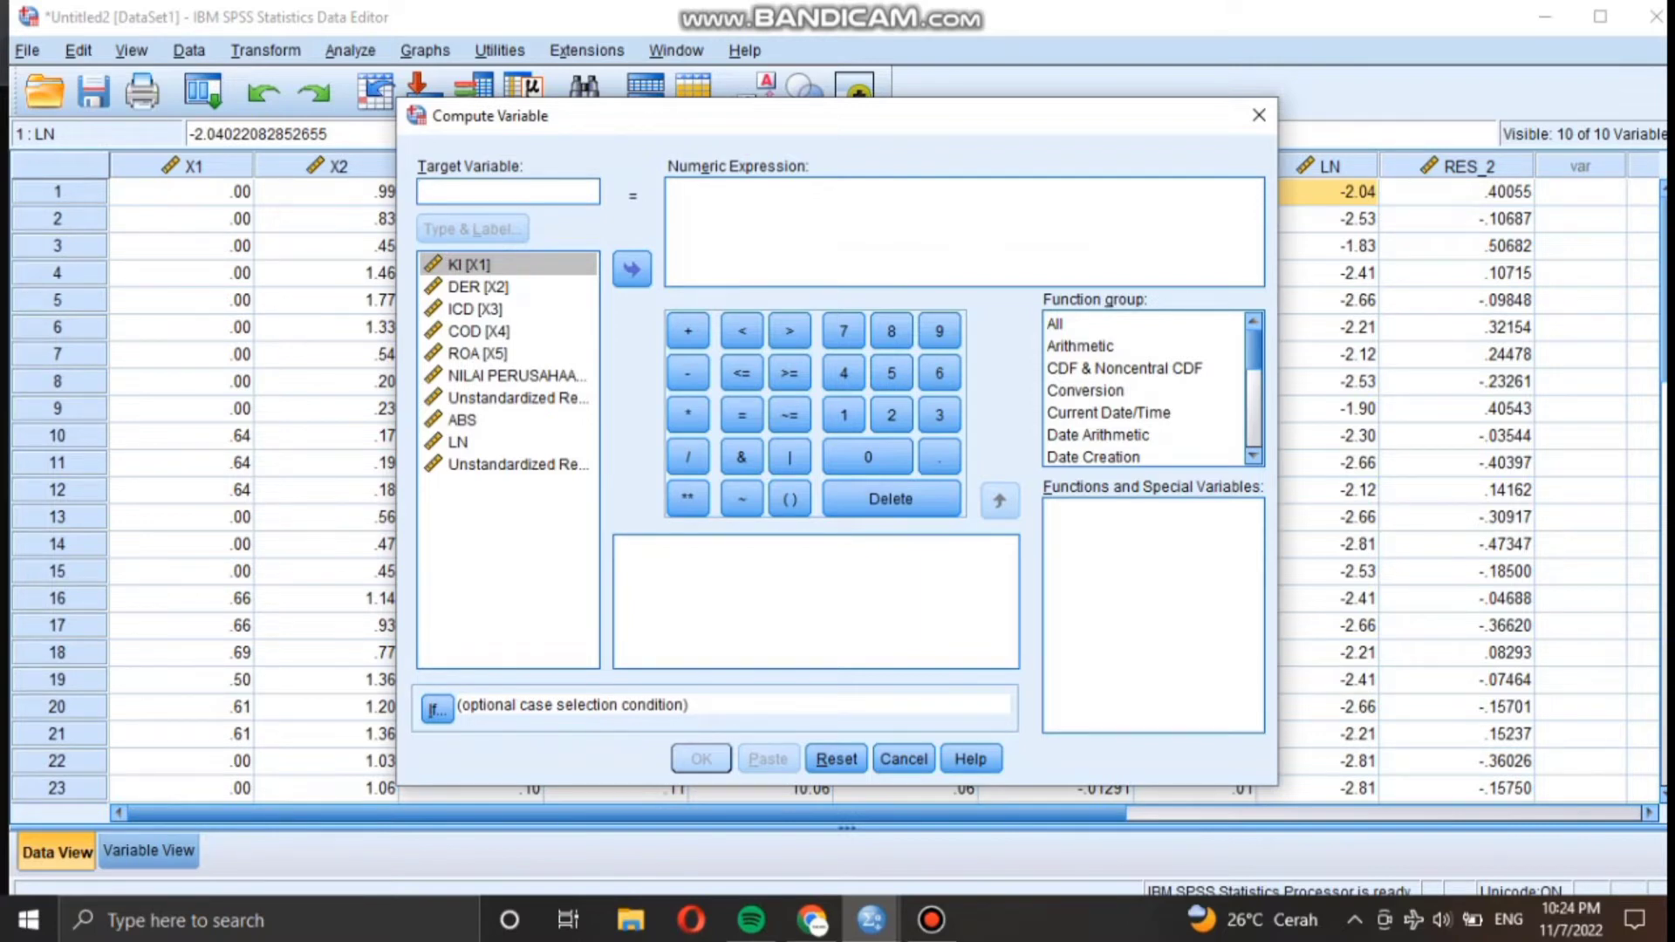
pyautogui.write('A')
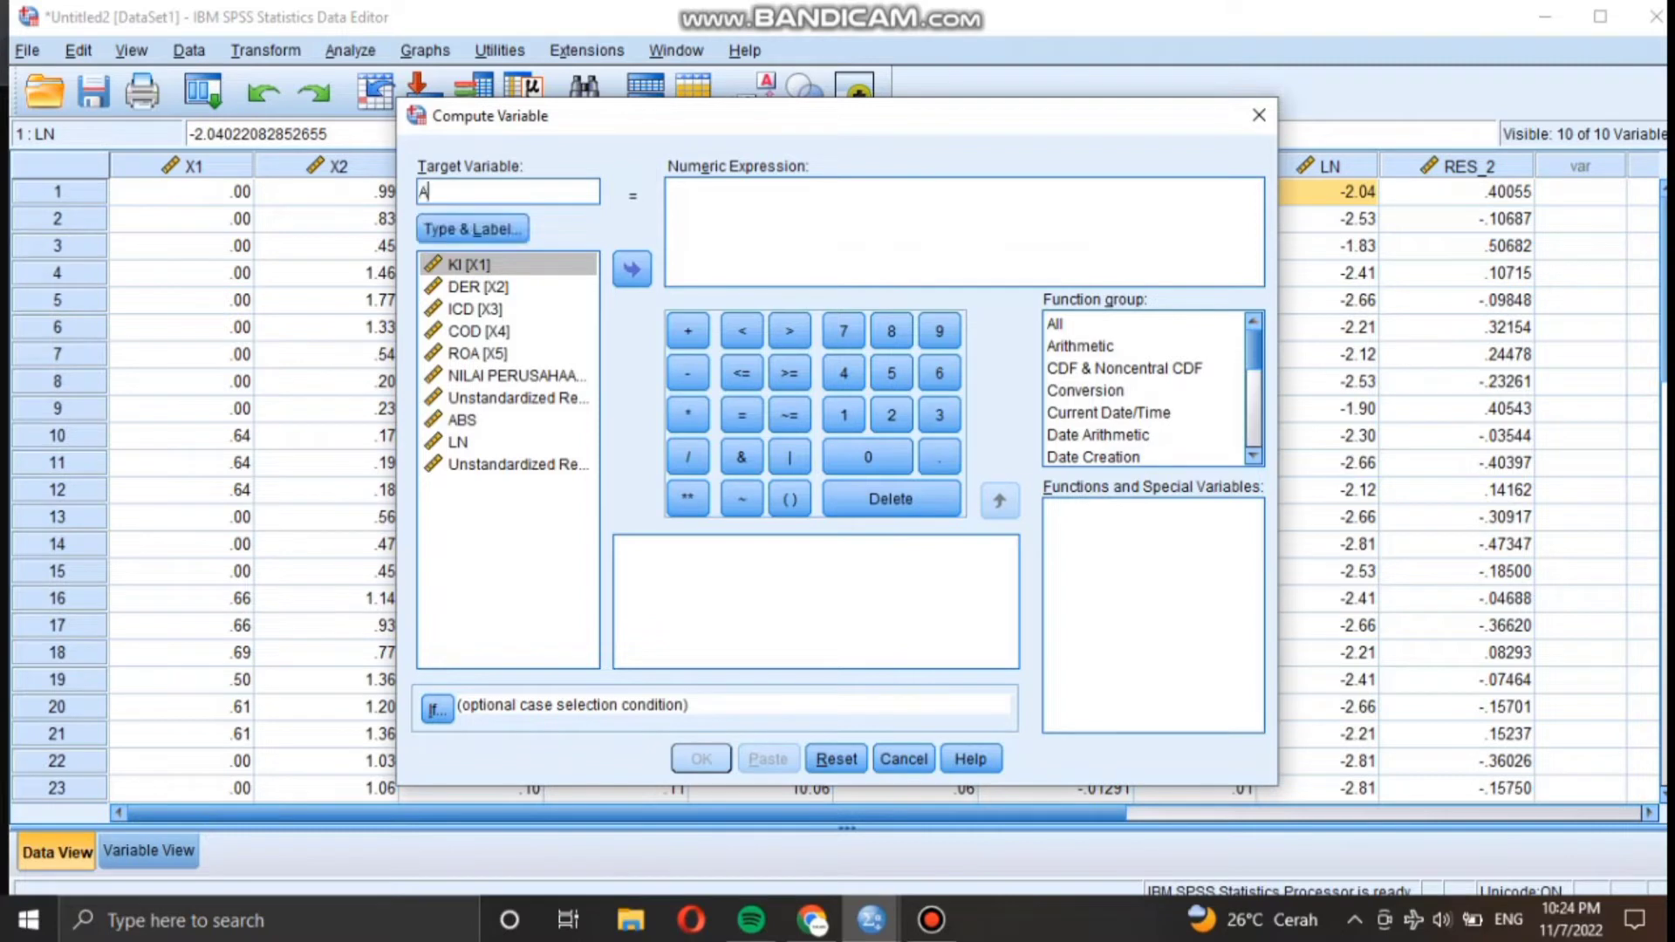
pyautogui.write('BS>')
pyautogui.write('_')
pyautogui.write('RES')
pyautogui.press('BackSpace')
pyautogui.press('BackSpace')
pyautogui.press('BackSpace')
pyautogui.press('BackSpace')
pyautogui.press('BackSpace')
pyautogui.press('BackSpace')
pyautogui.write('S_RES')
# Step: Compute ABS_RES as the absolute value of the second unstandardized residual, ABS(RES_2), and return to the data
pyautogui.click(1081, 347)
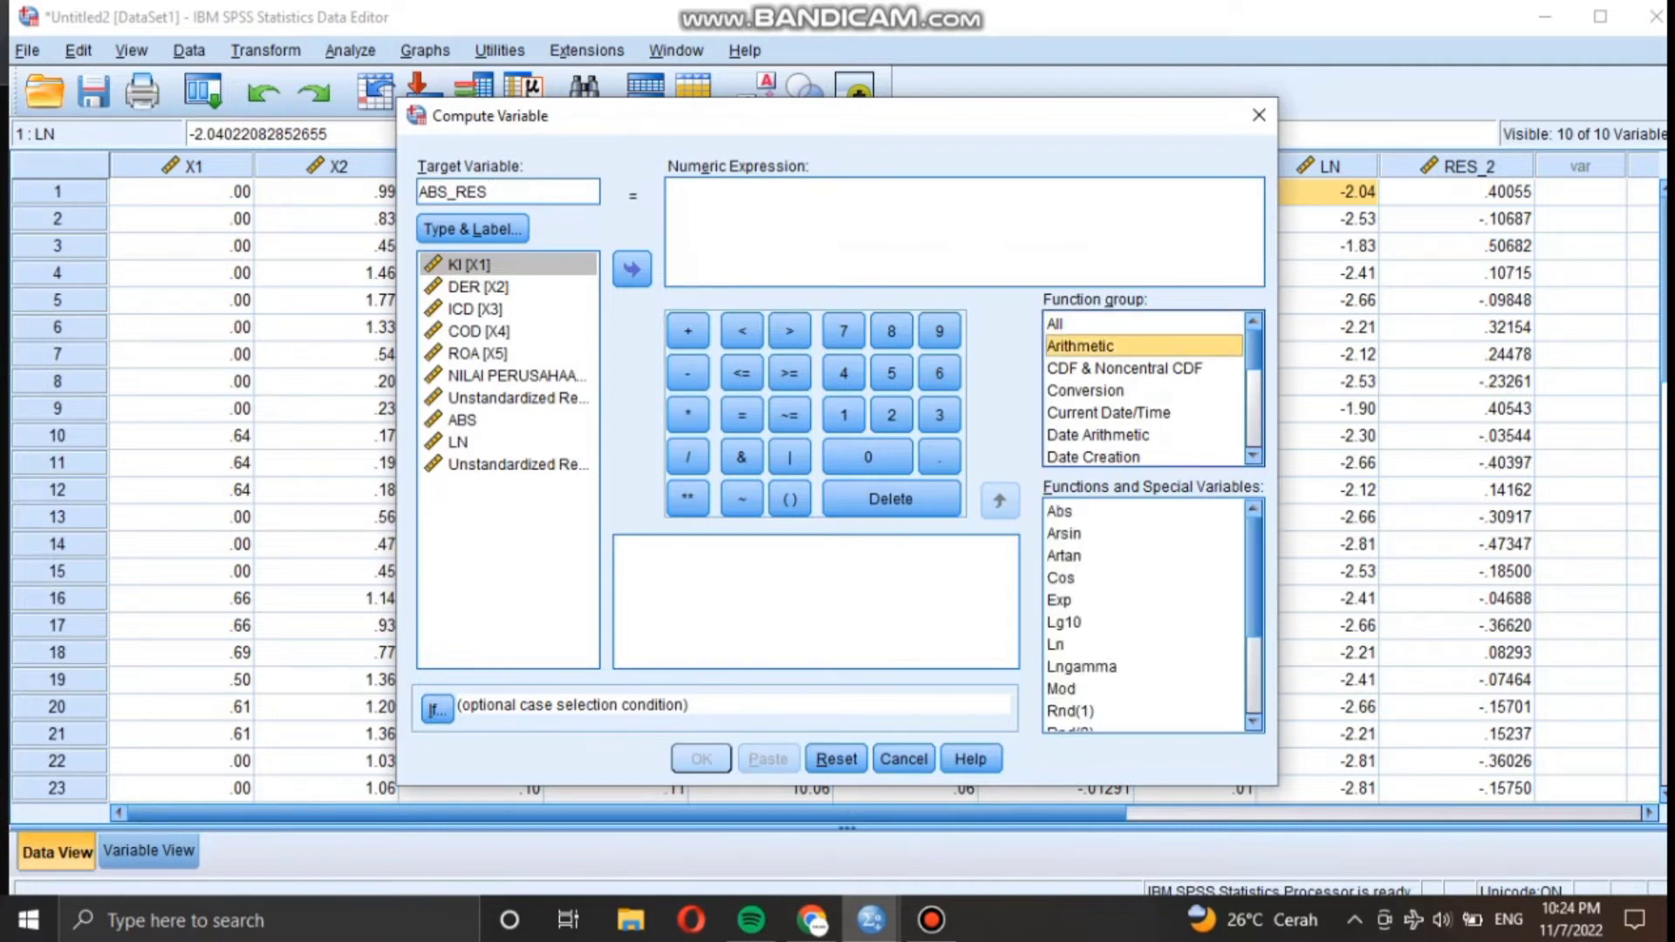
pyautogui.doubleClick(1060, 512)
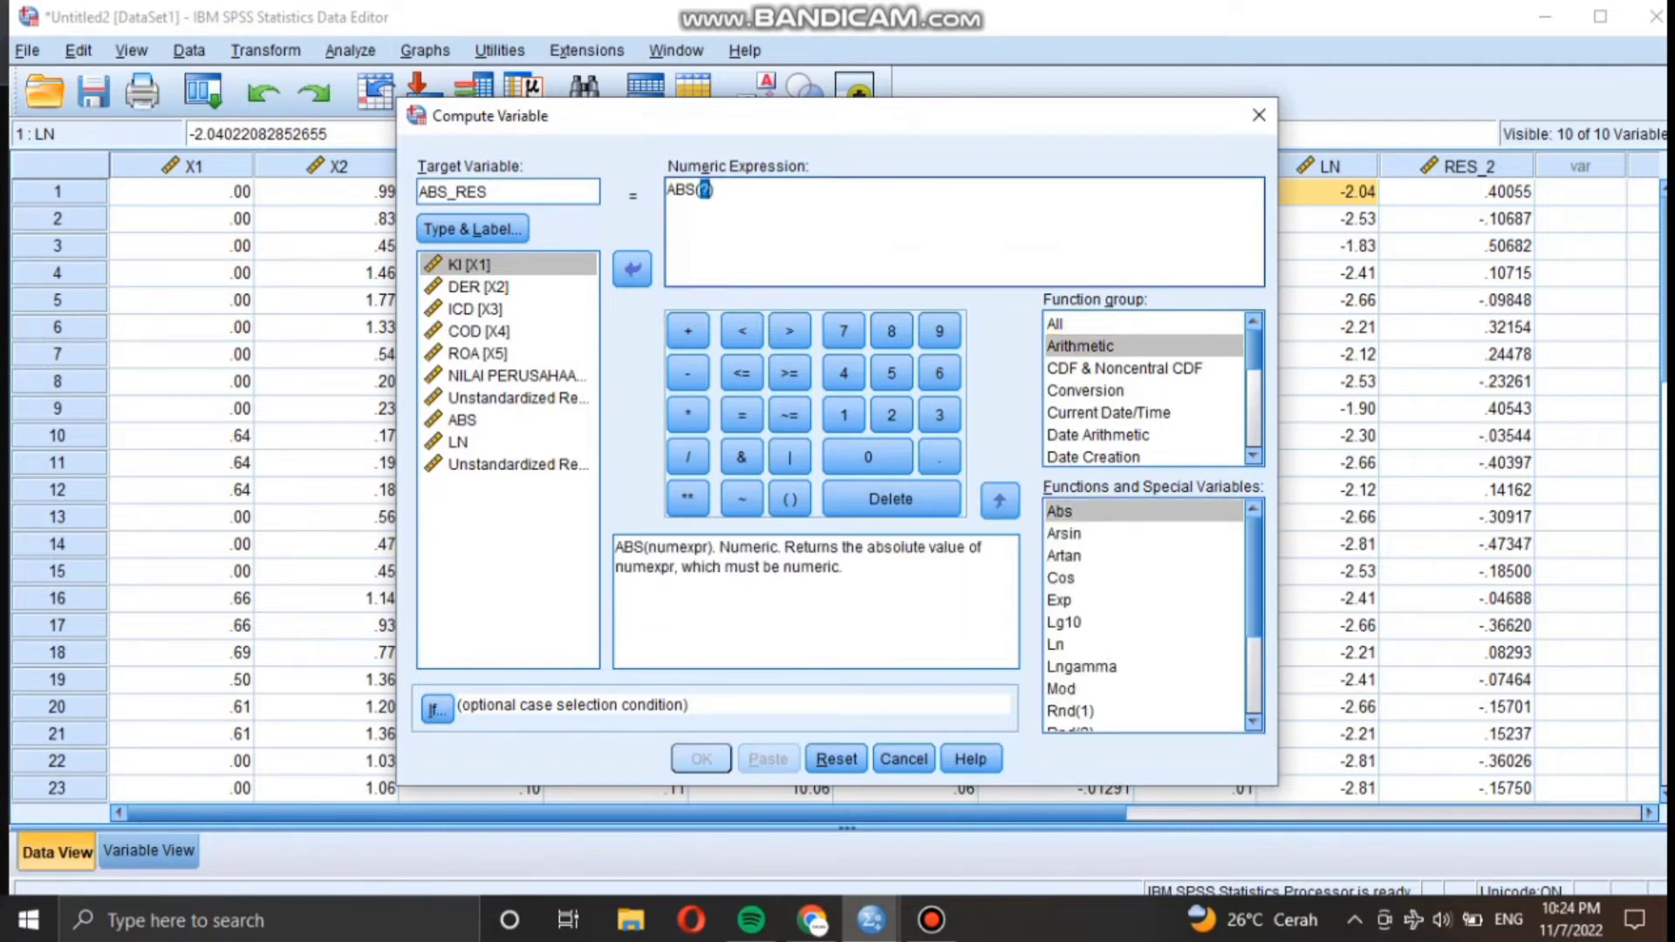
pyautogui.doubleClick(518, 465)
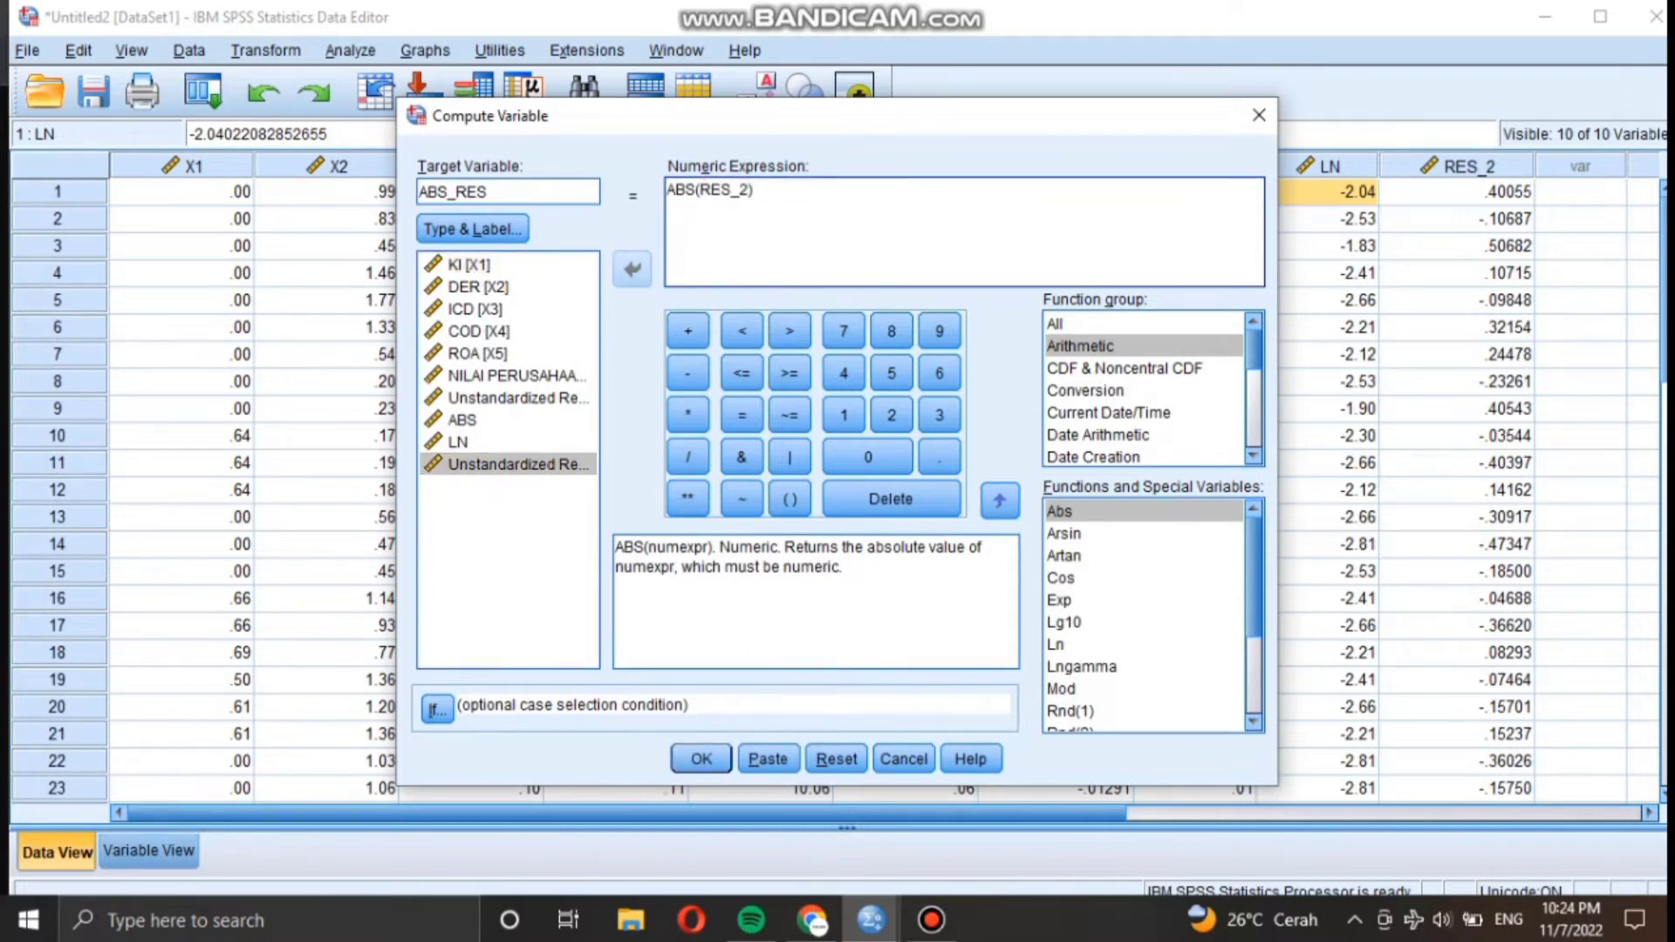
pyautogui.click(701, 759)
pyautogui.click(1246, 150)
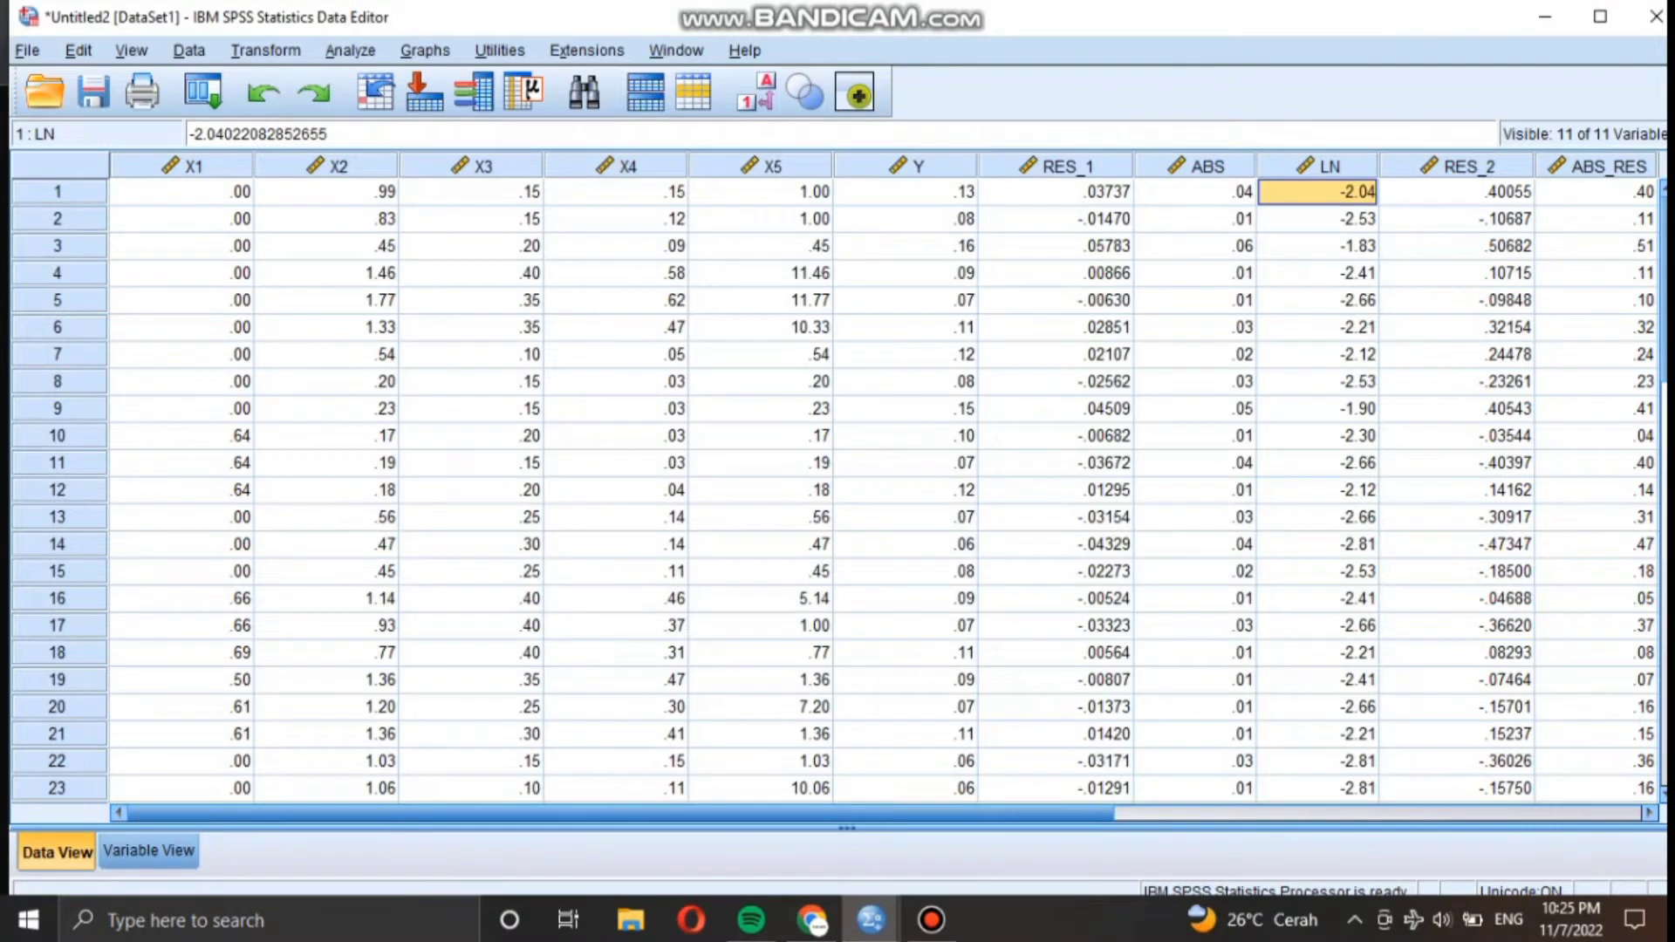
# Step: Reopen the linear regression, clear its previous setup, and assign ABS_RES as the dependent variable
pyautogui.click(350, 51)
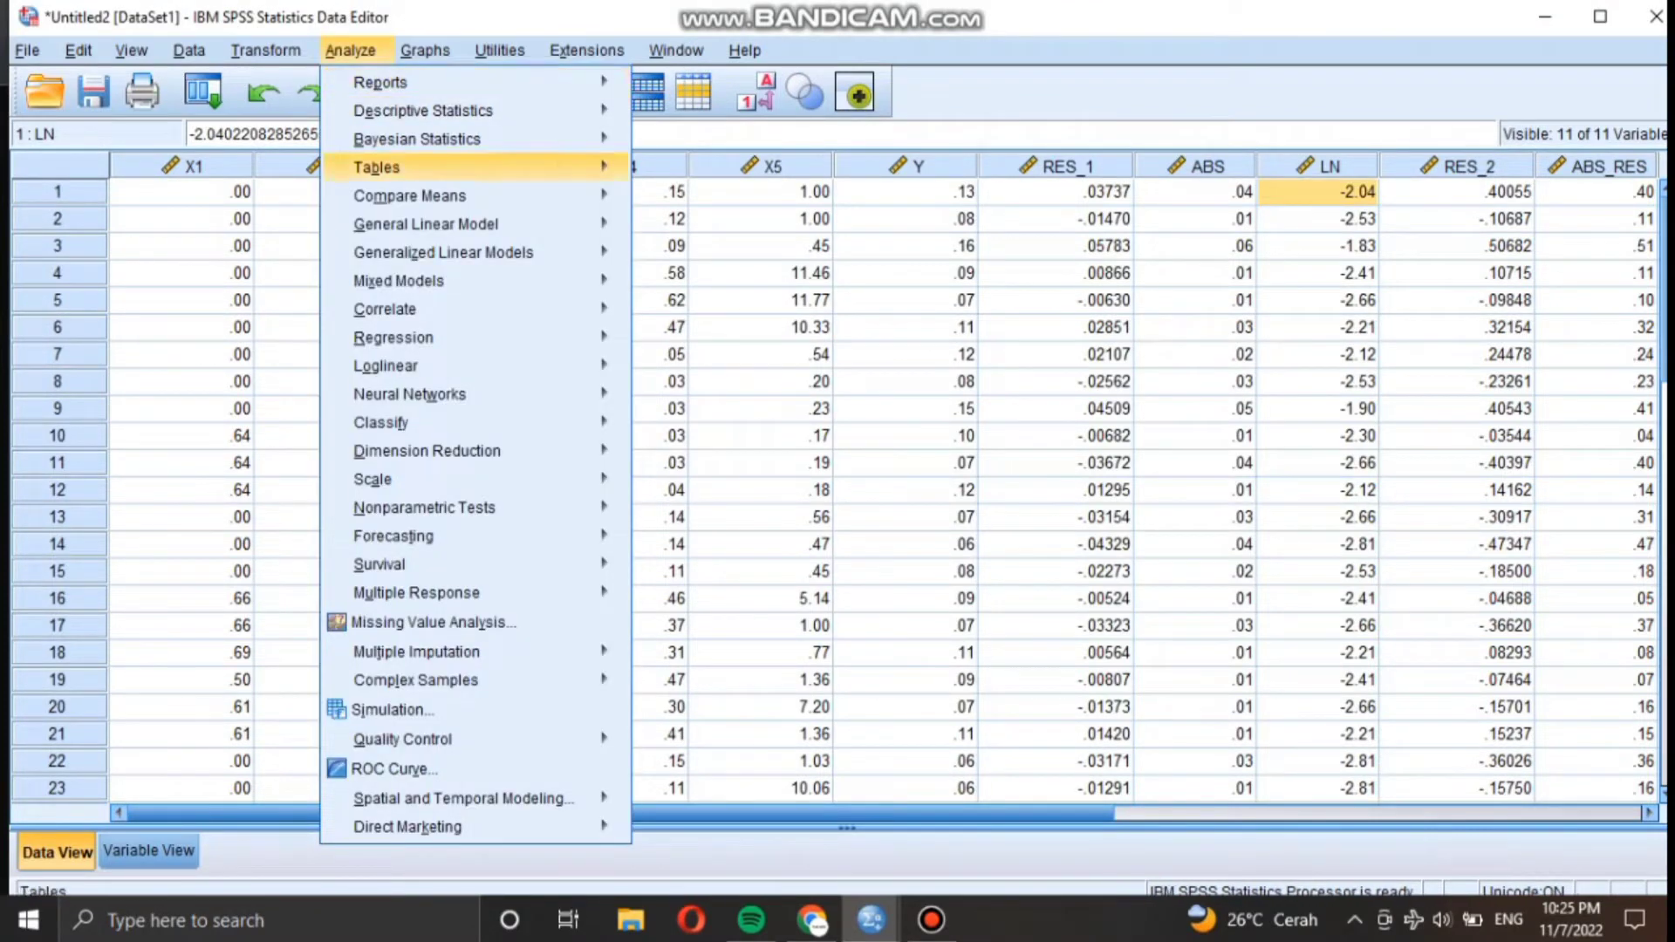
pyautogui.moveTo(377, 168)
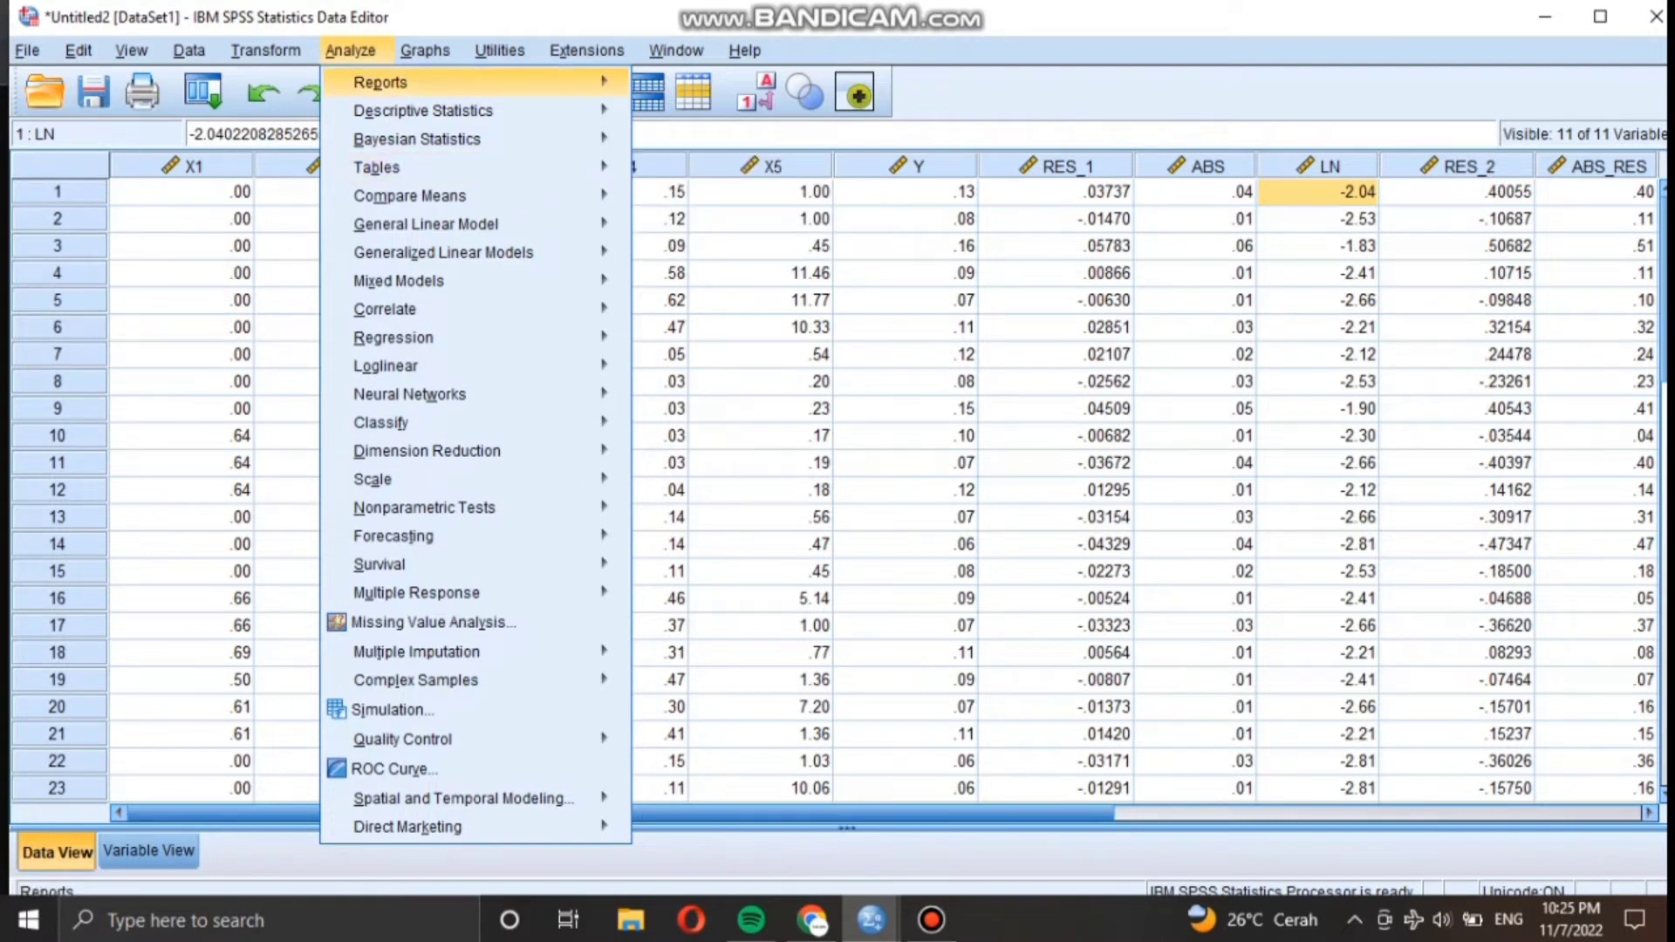
pyautogui.moveTo(393, 338)
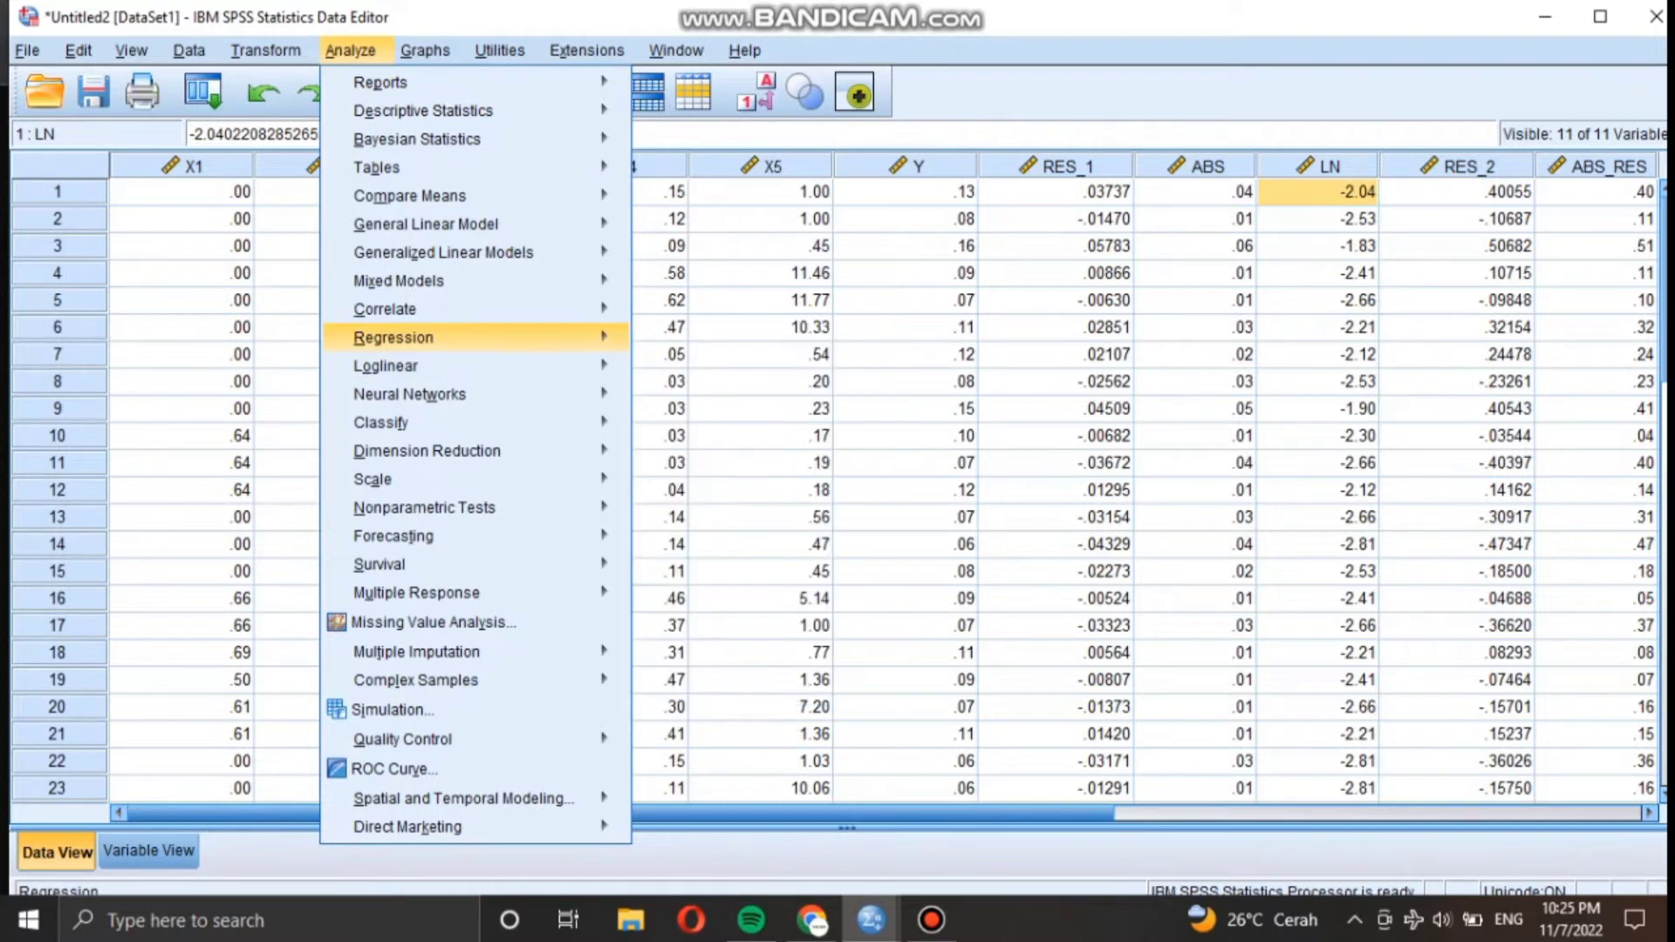
pyautogui.moveTo(475, 338)
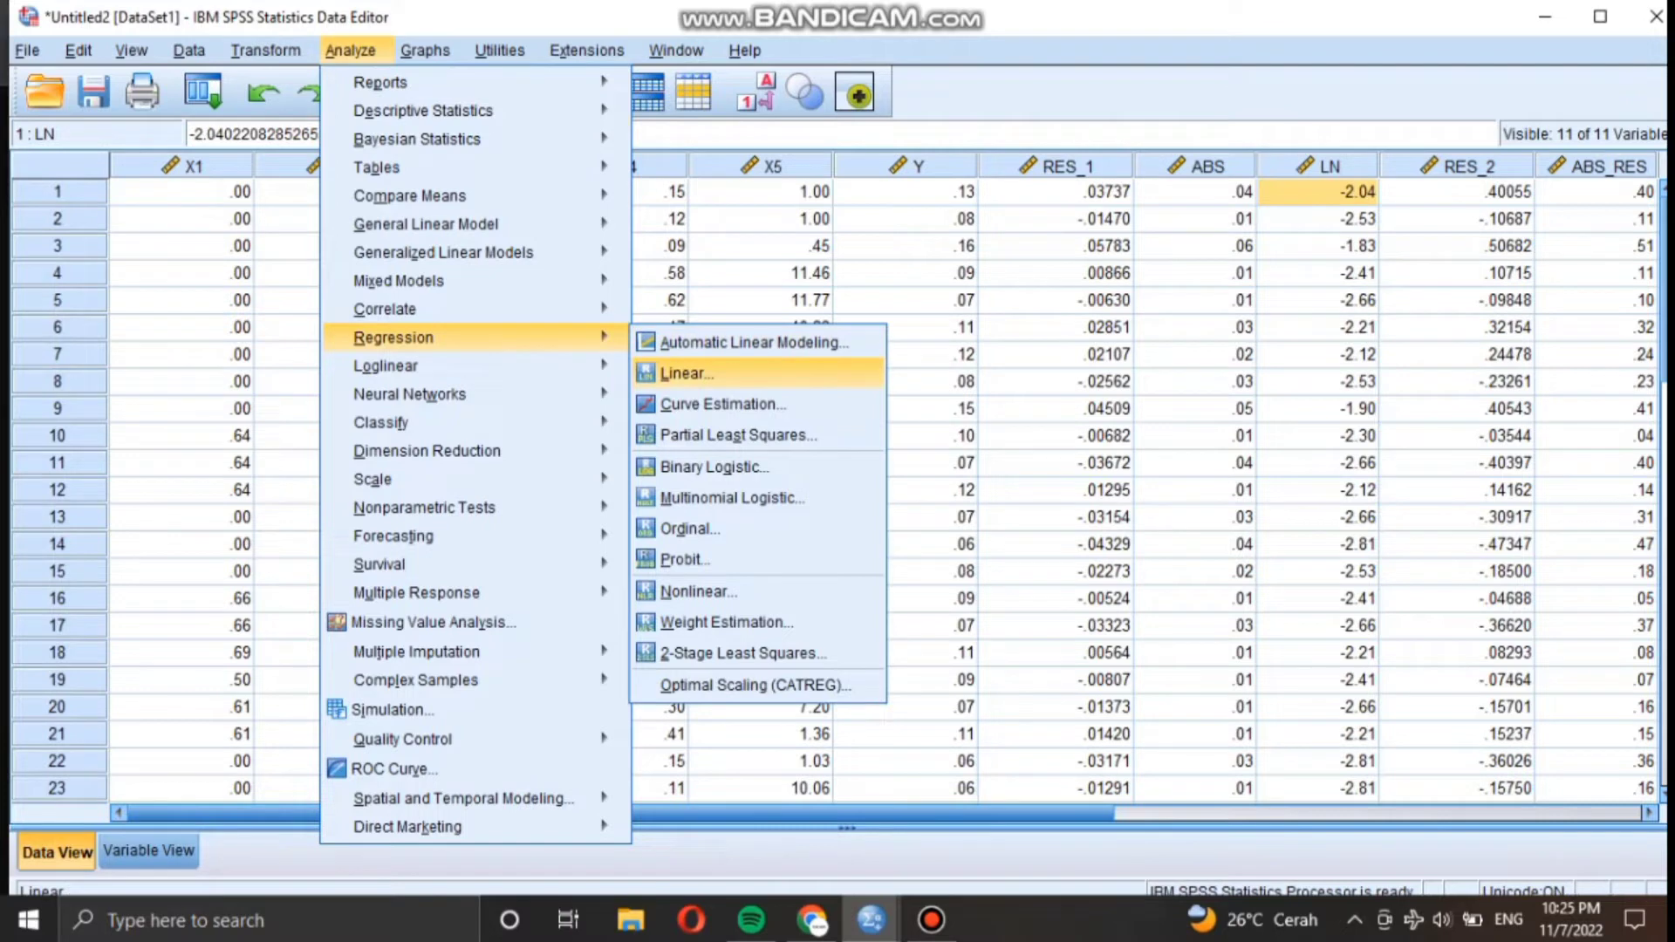
pyautogui.press('Return')
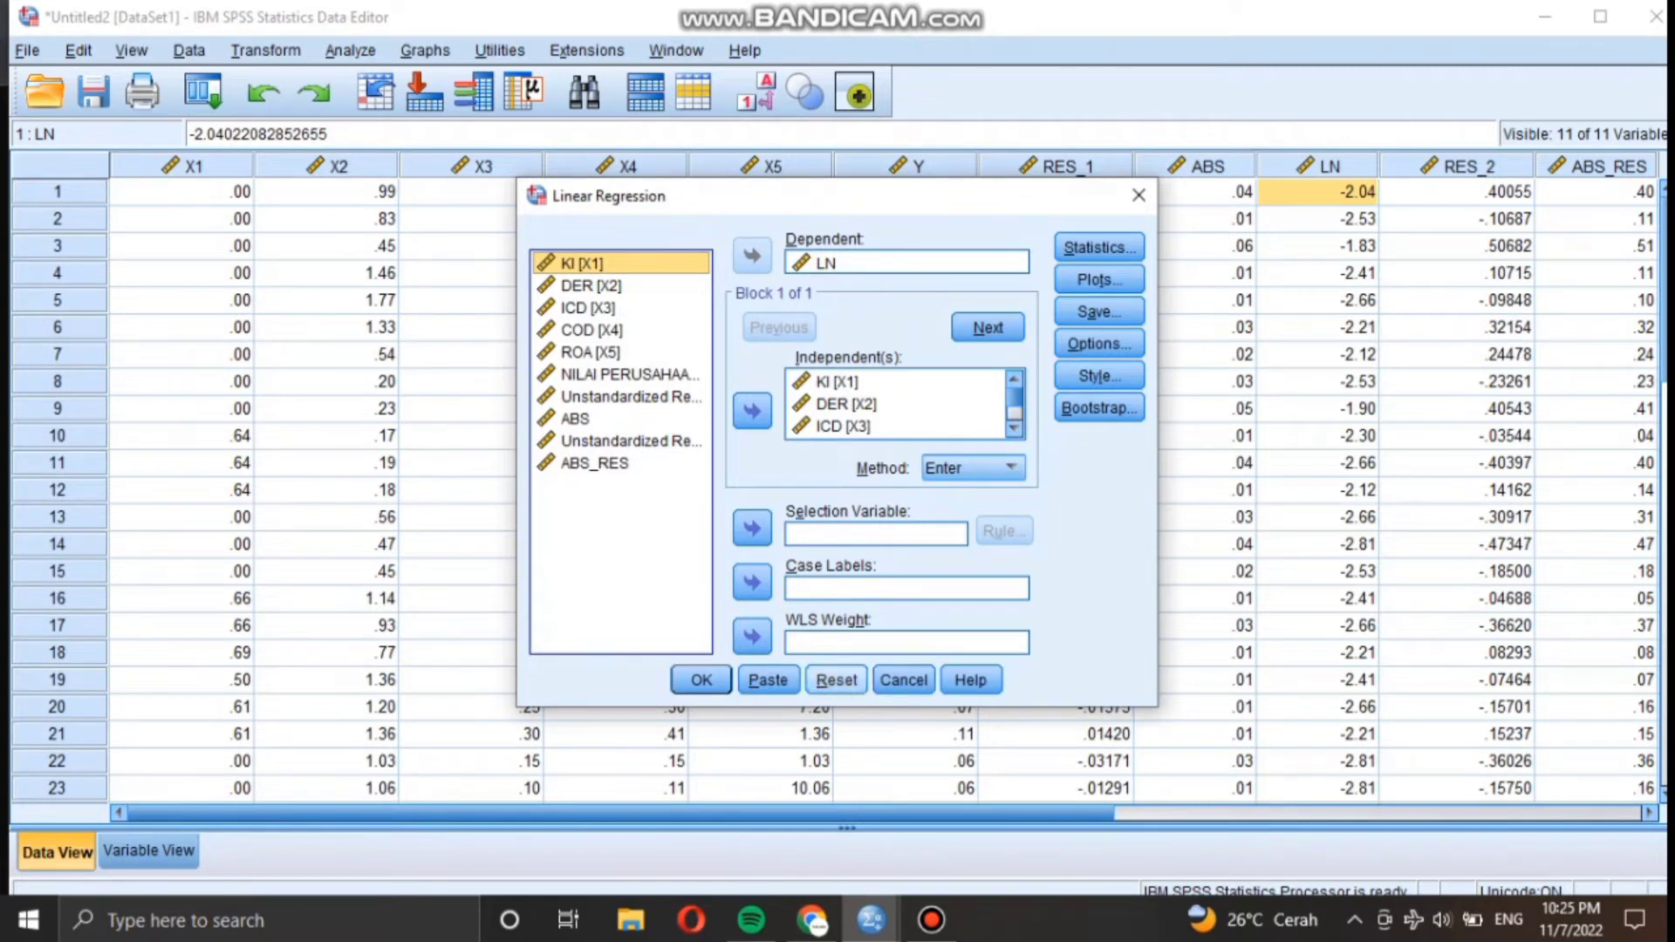
pyautogui.click(836, 681)
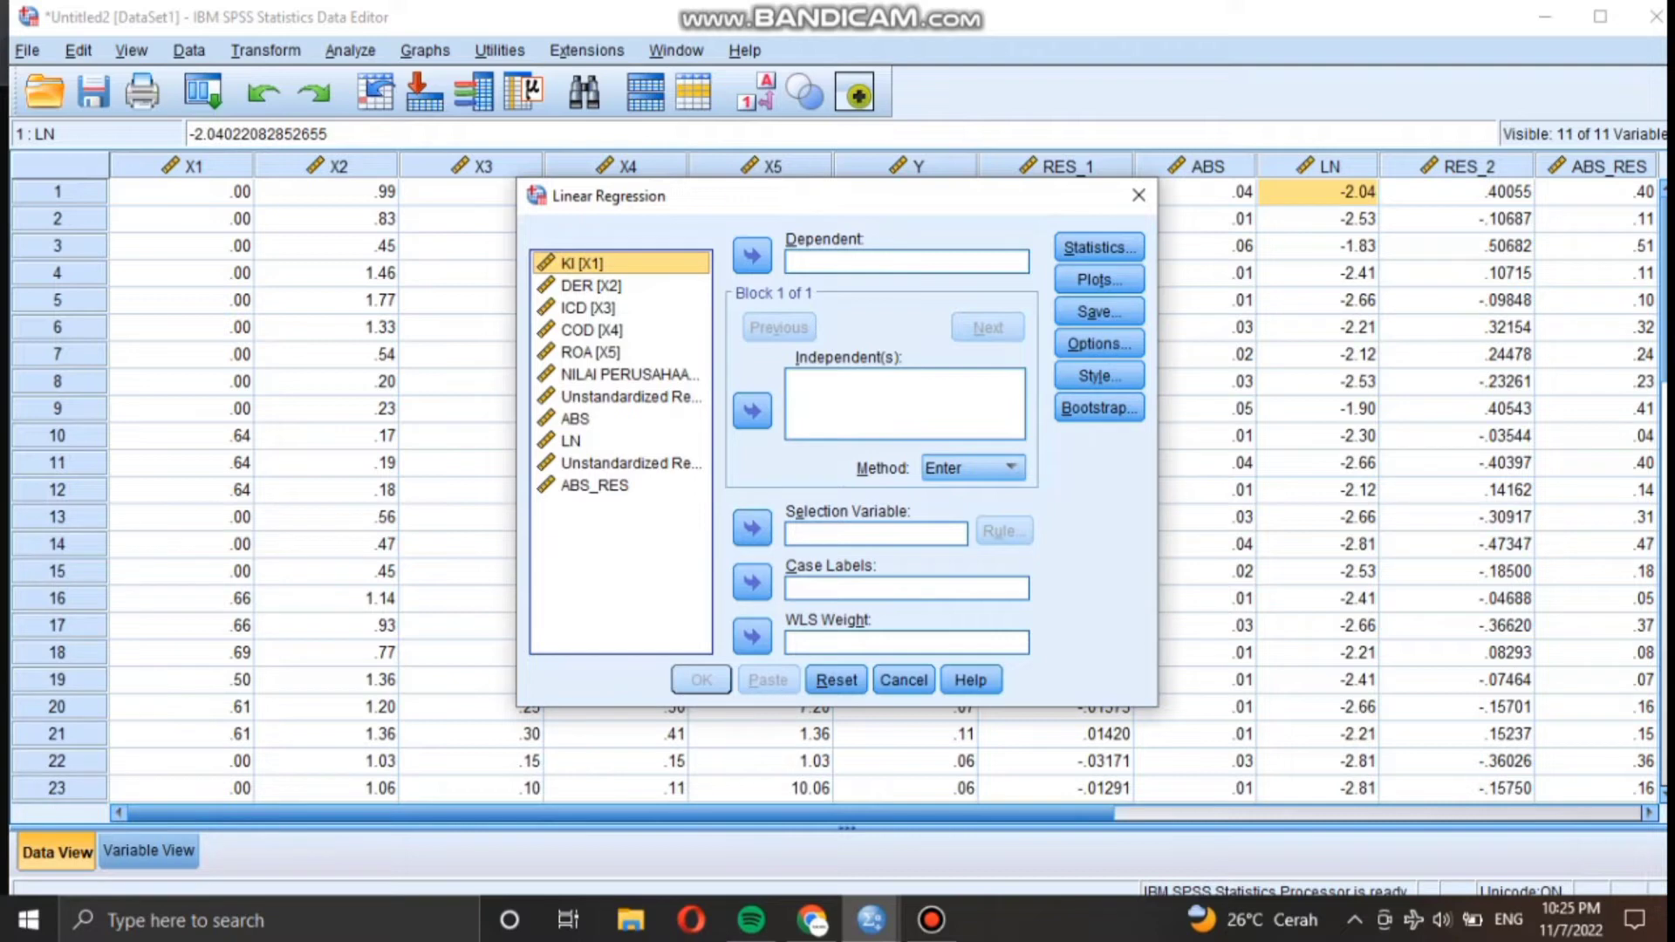
pyautogui.click(595, 486)
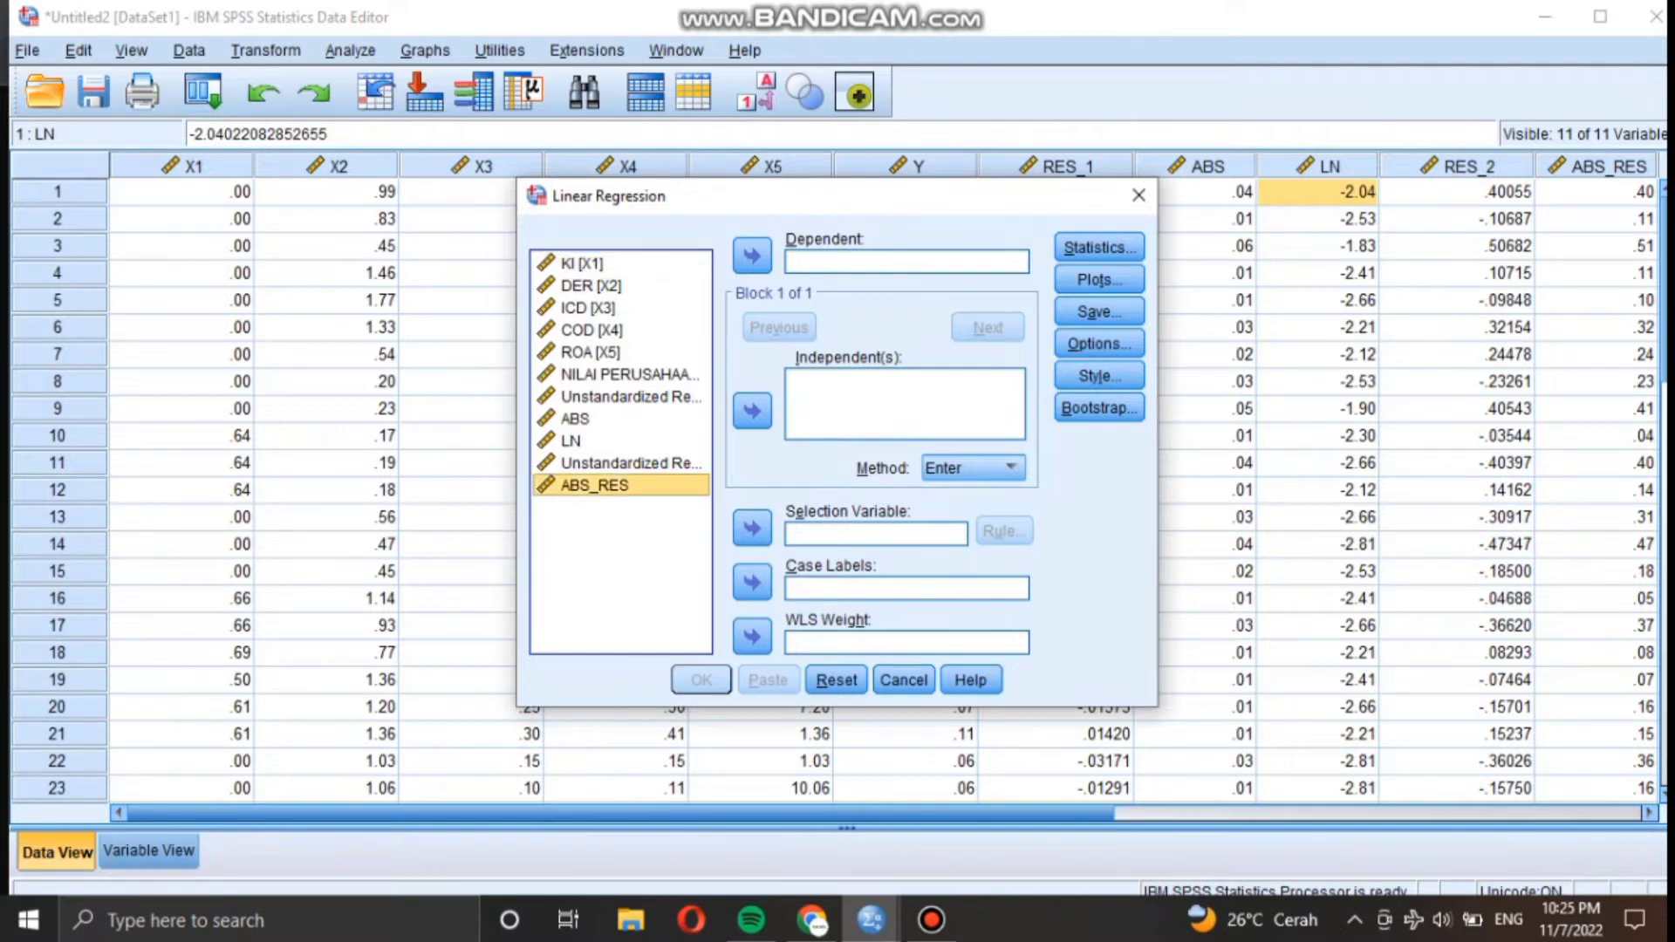
pyautogui.click(753, 255)
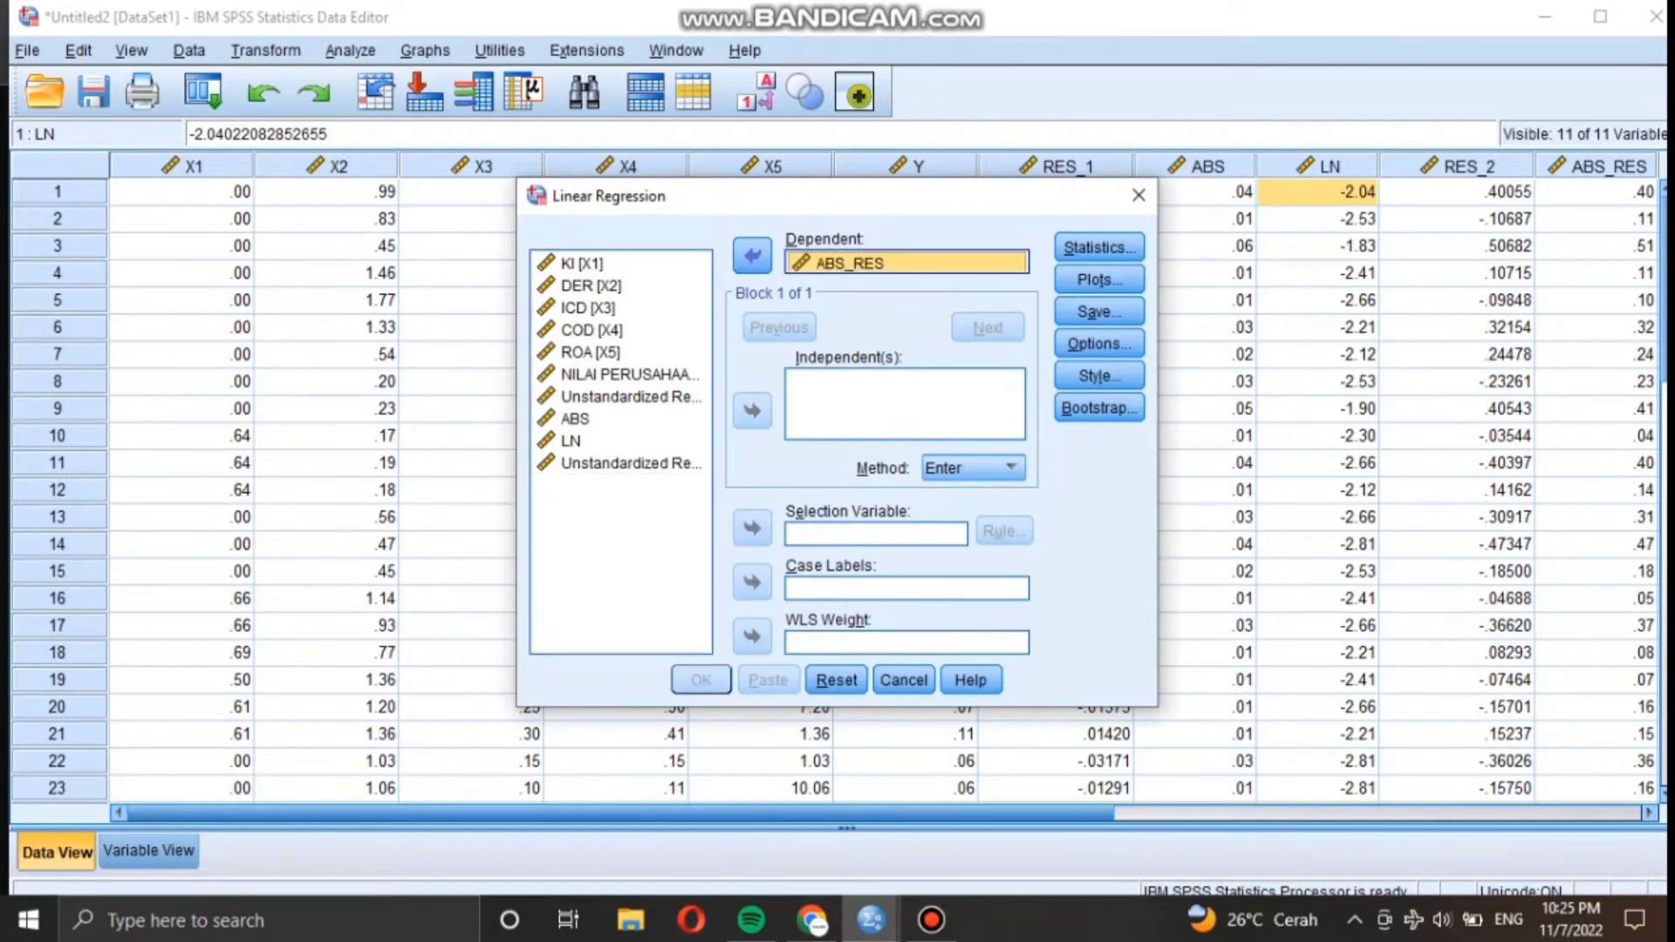
# Step: Add KI, DER, ICD, COD and ROA as the independent variables of the ABS_RES regression
pyautogui.click(582, 264)
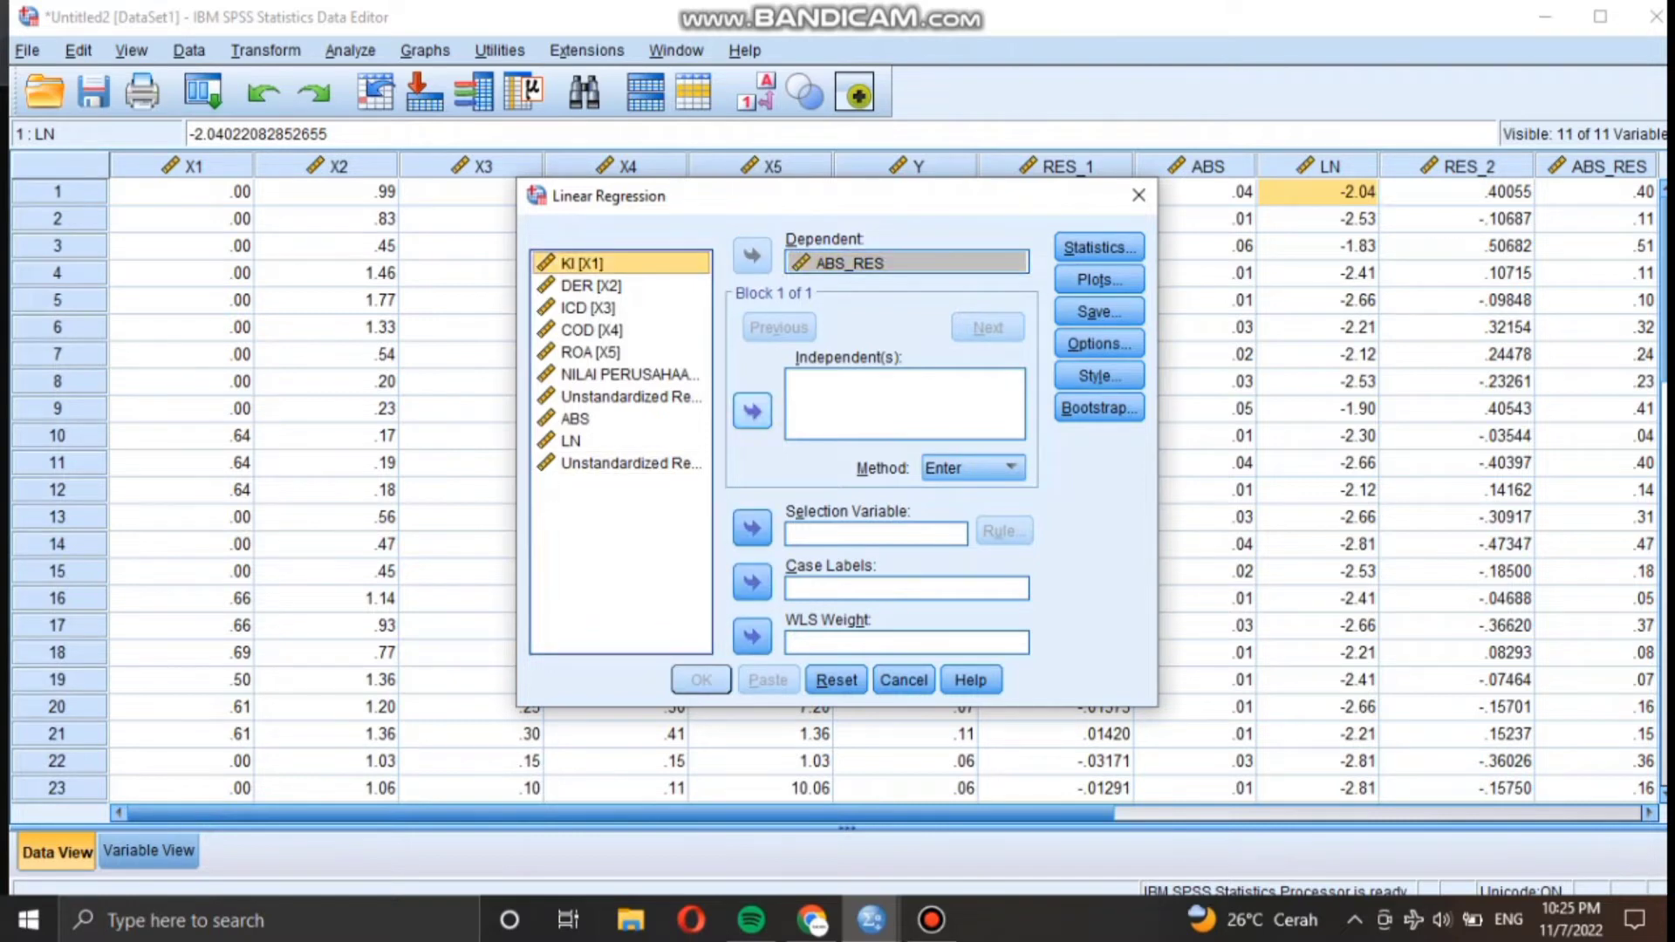
pyautogui.click(752, 411)
pyautogui.click(591, 285)
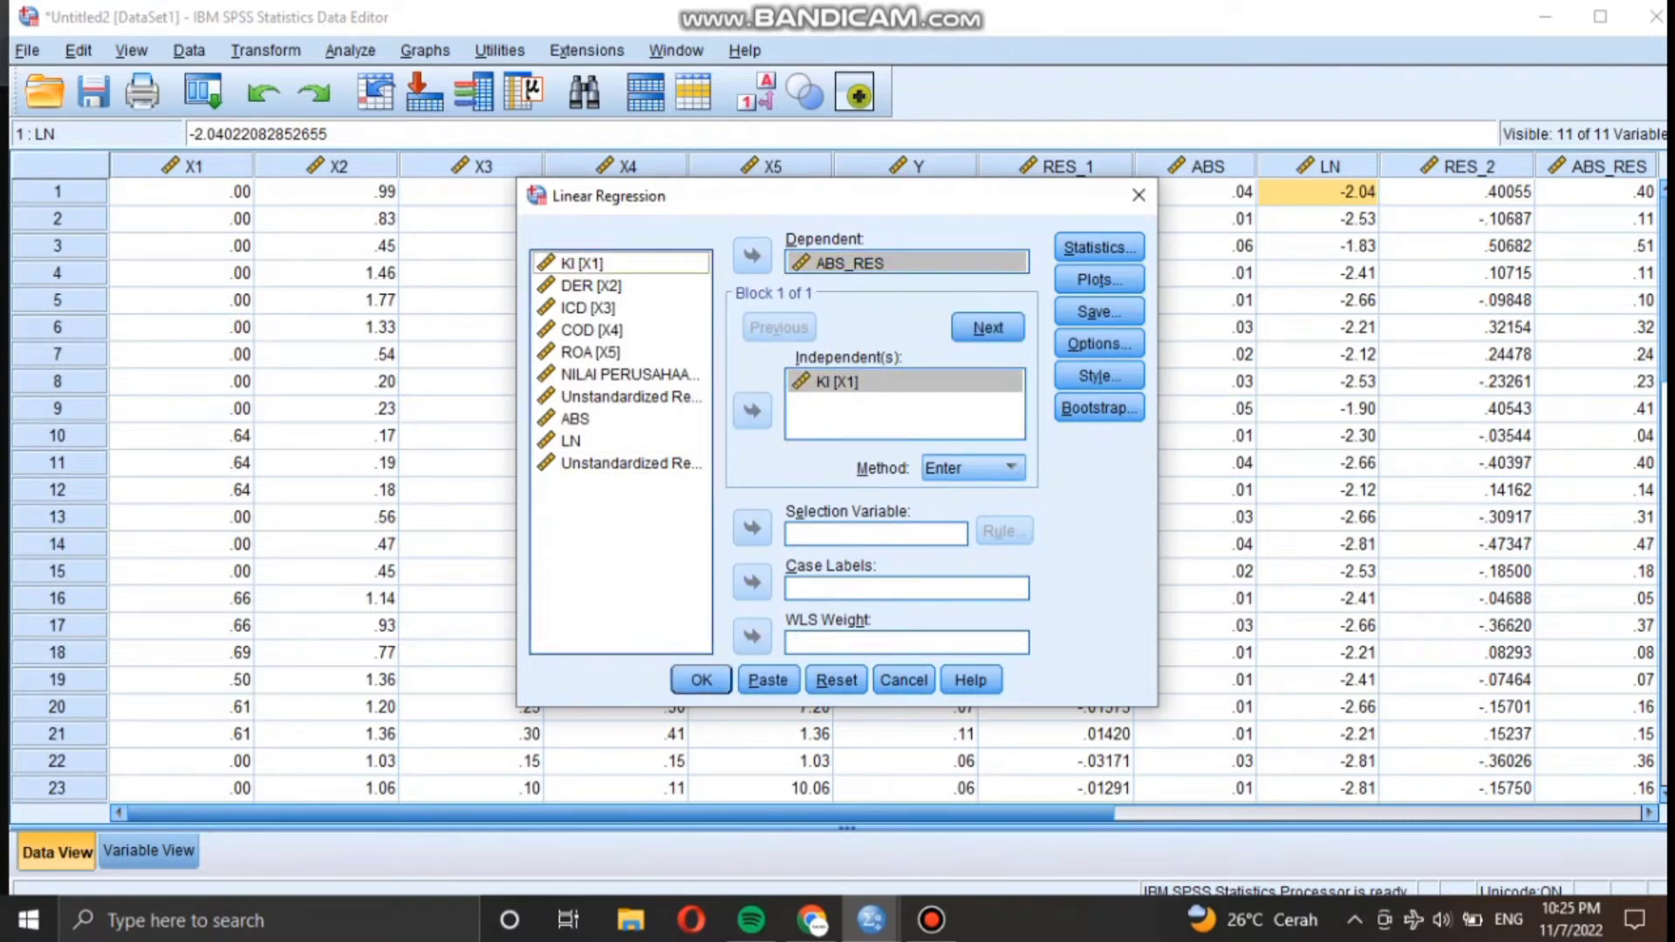
pyautogui.click(752, 411)
pyautogui.click(587, 308)
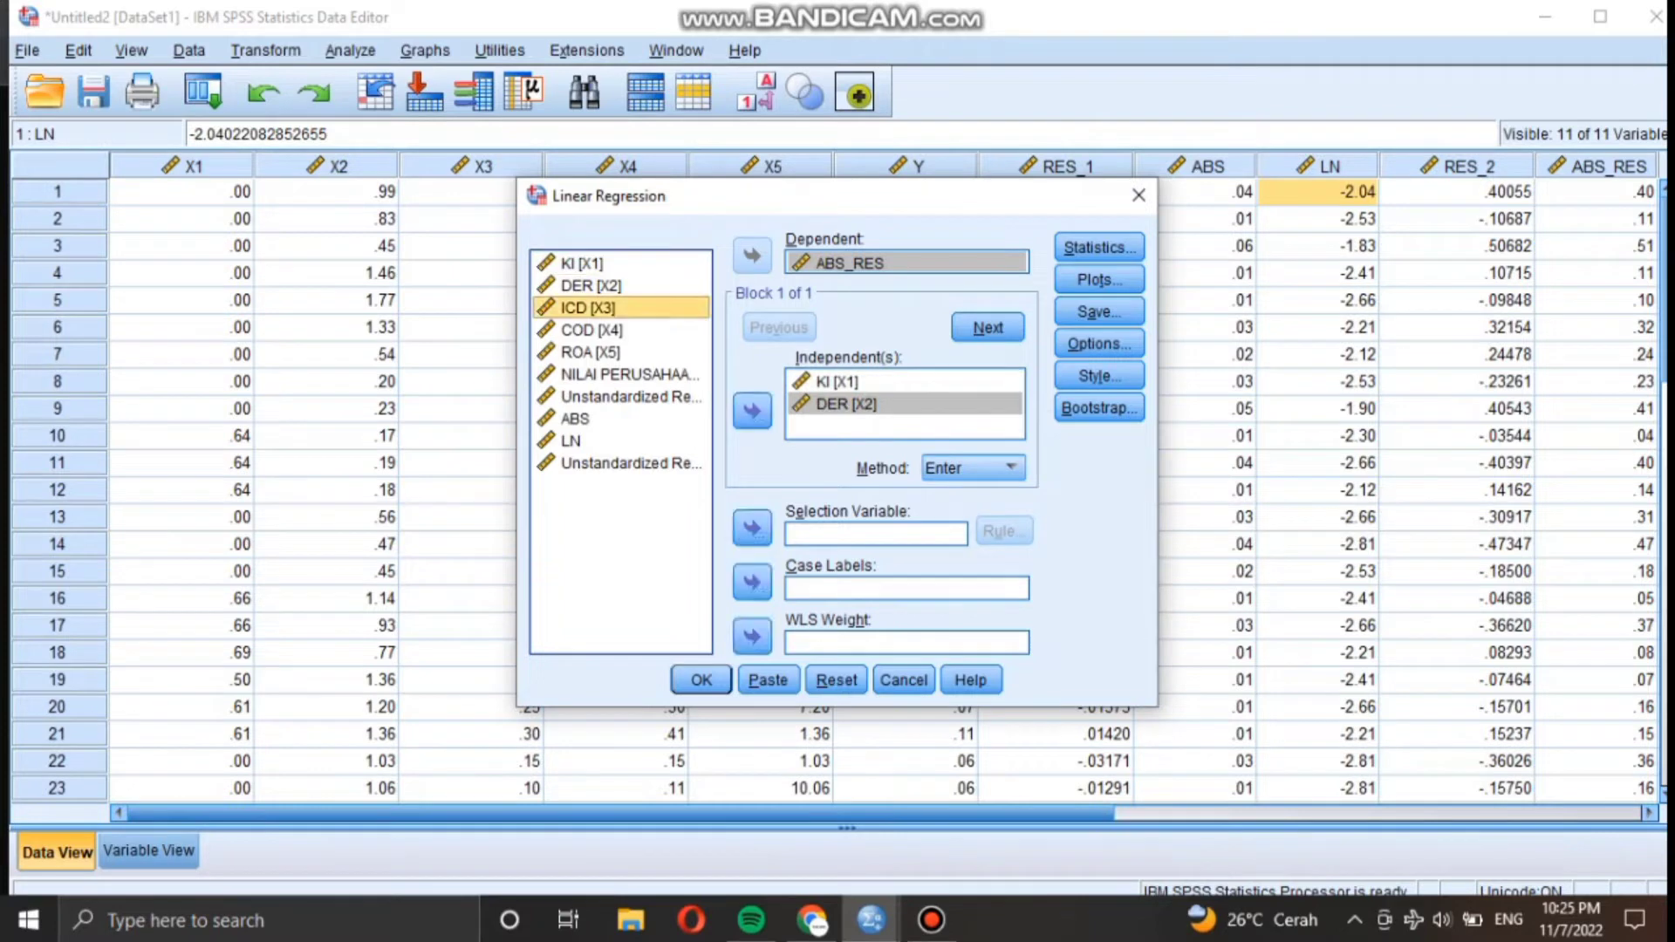
pyautogui.click(752, 411)
pyautogui.click(592, 330)
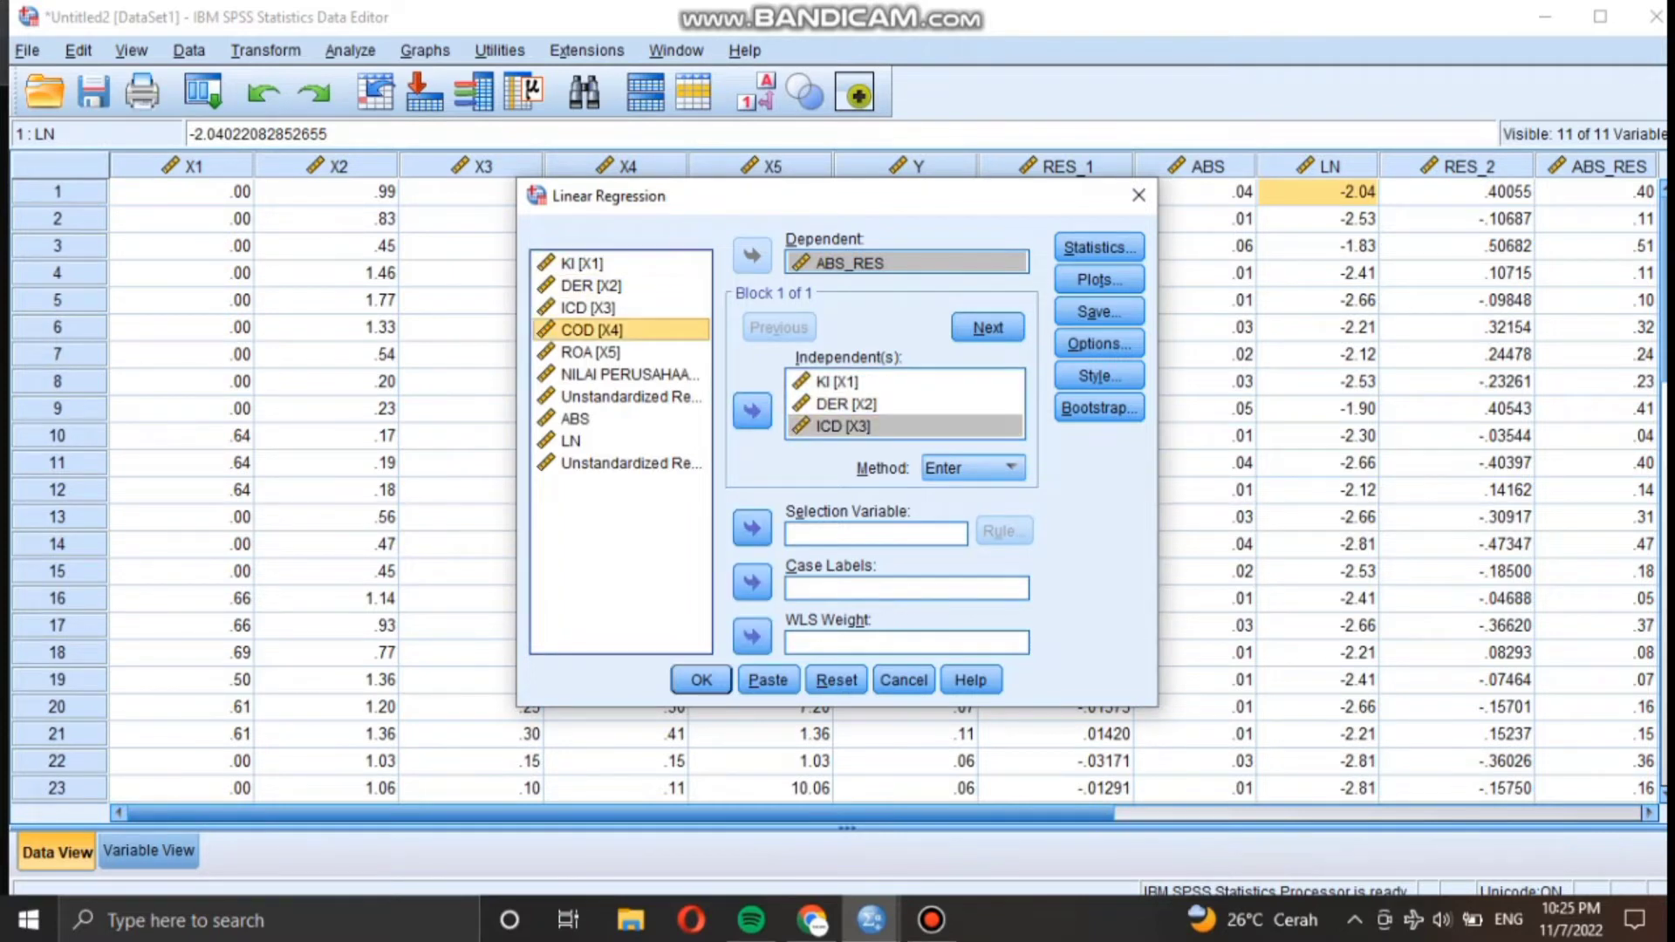
pyautogui.click(752, 411)
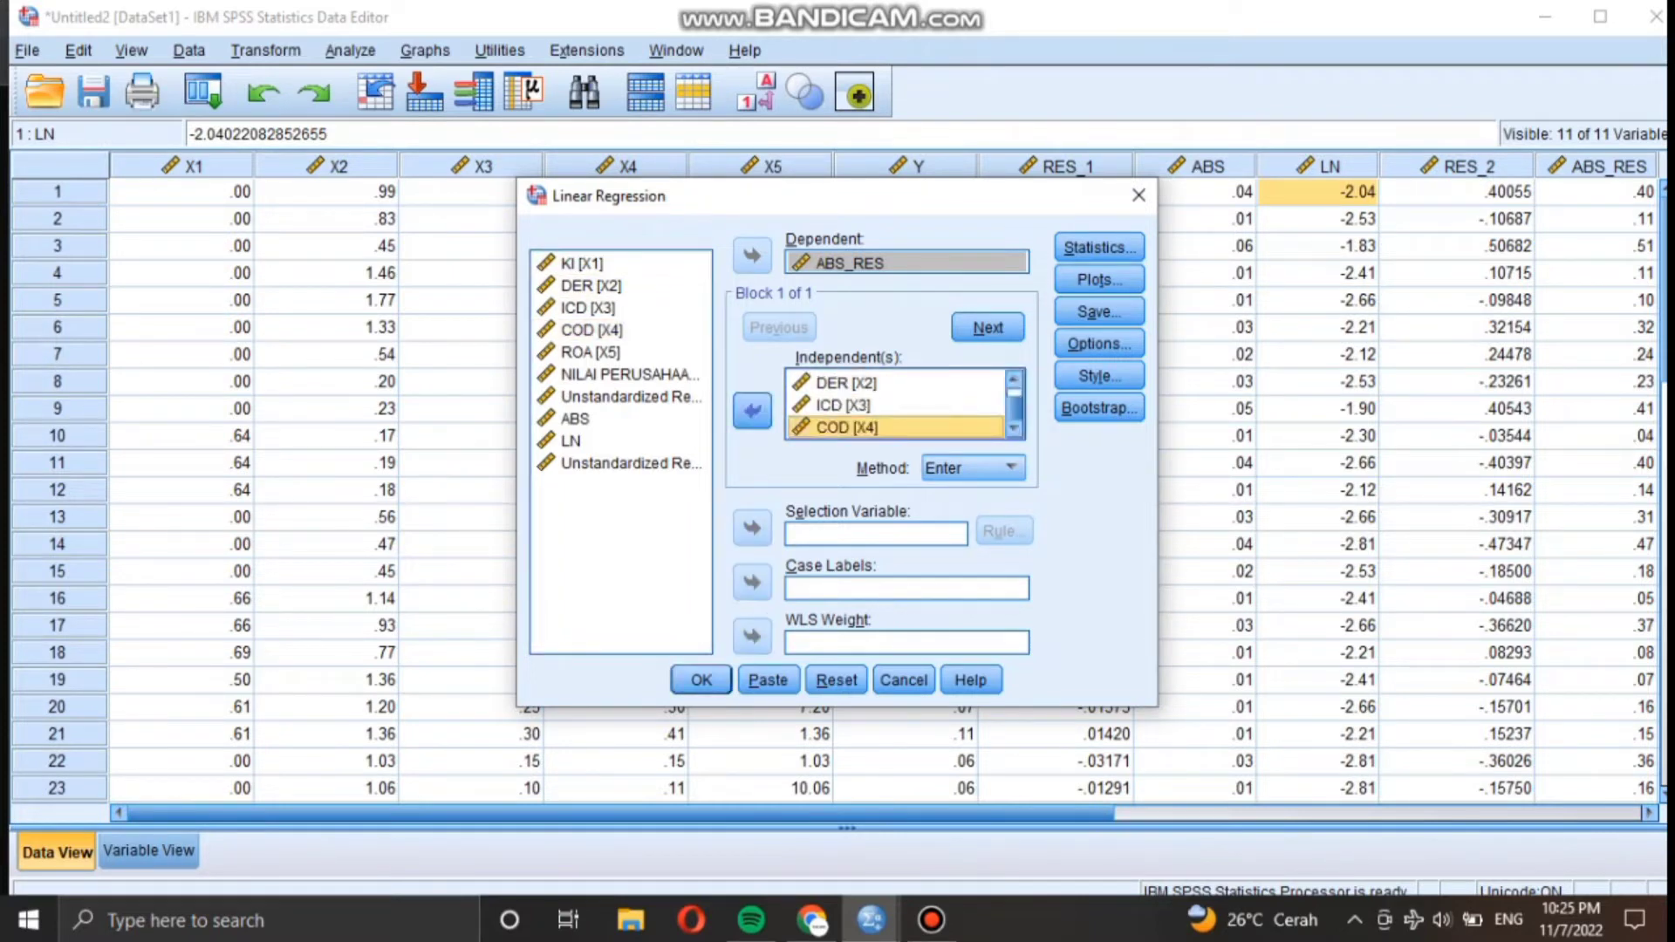
pyautogui.click(591, 353)
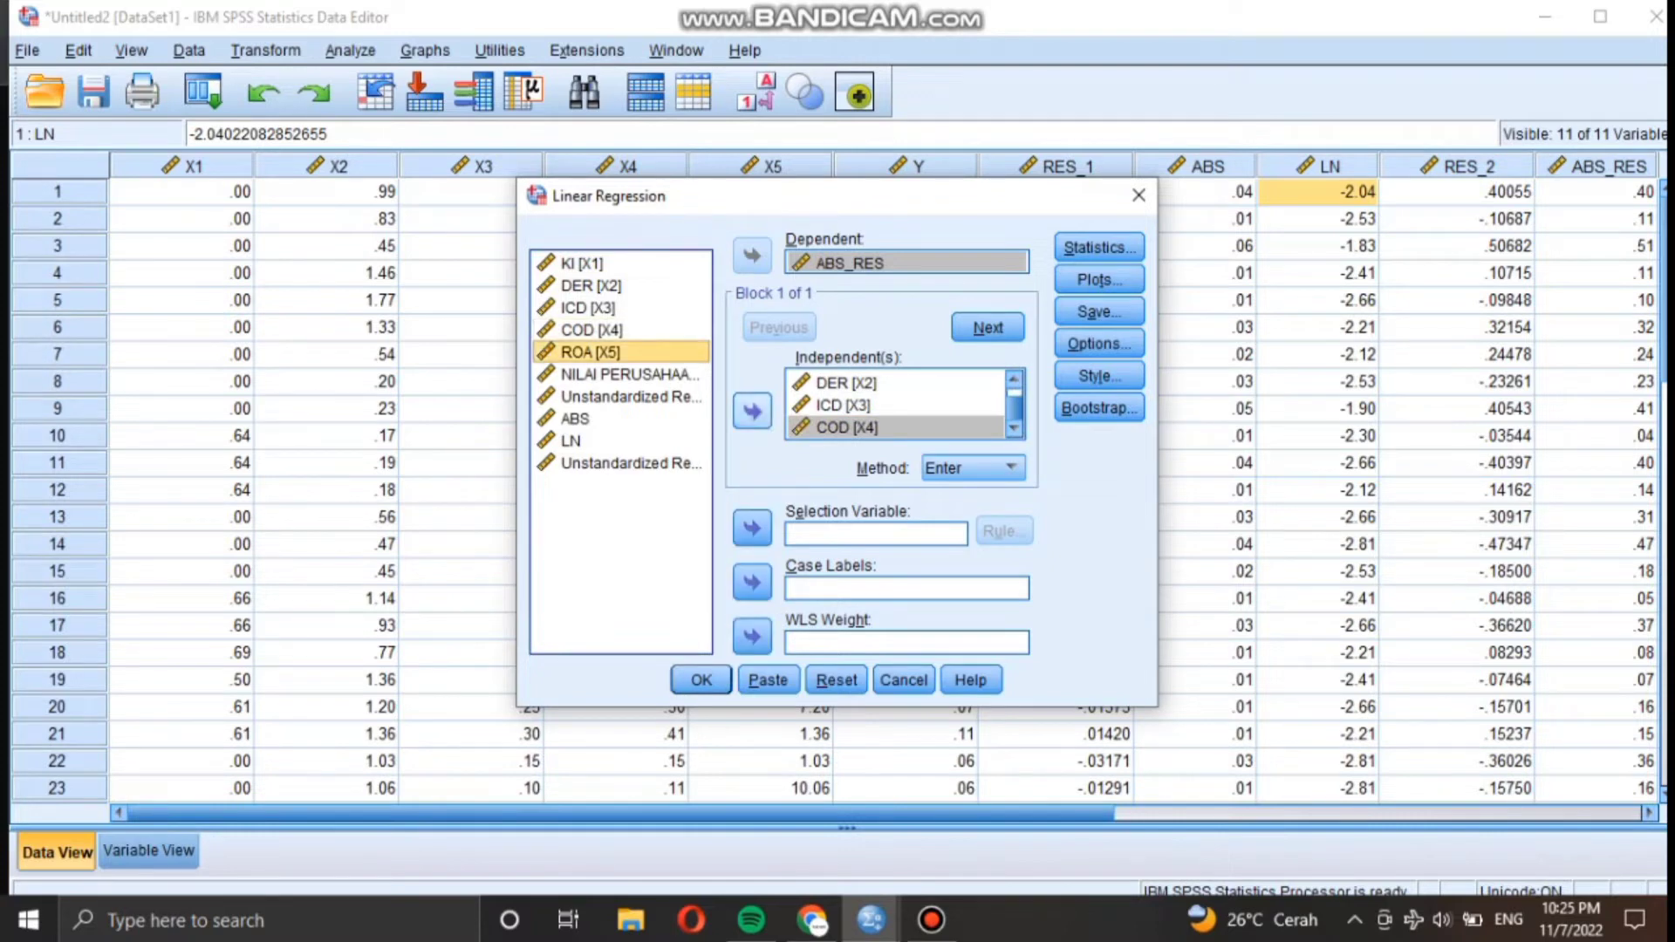
pyautogui.click(752, 411)
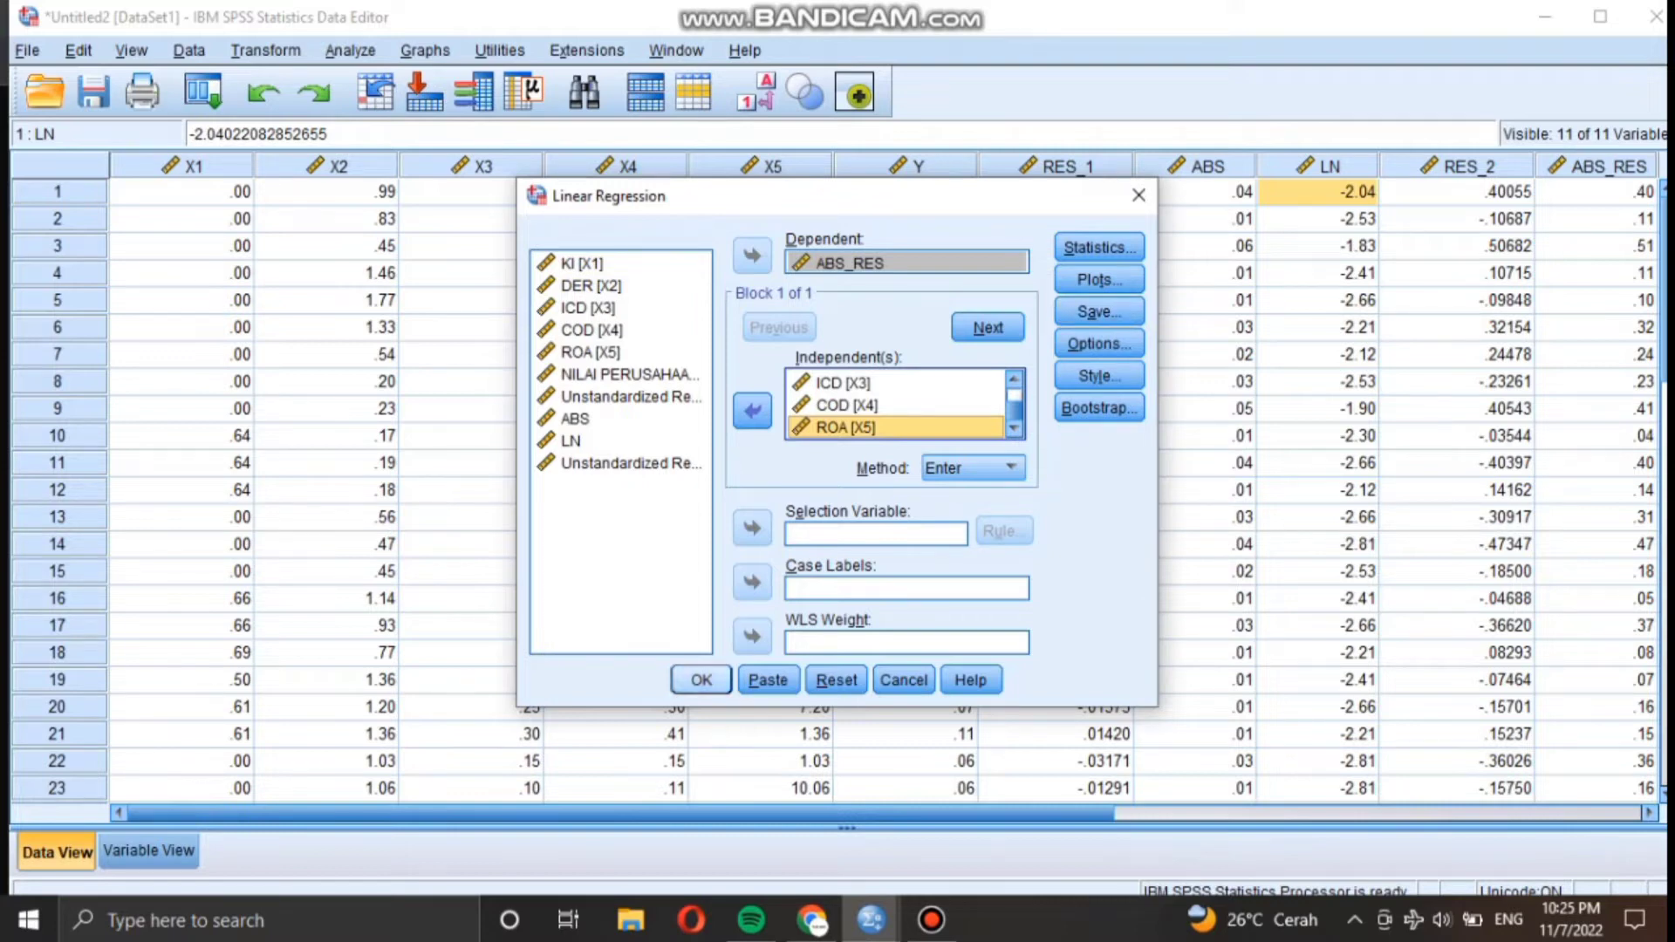
# Step: Run the regression on ABS_RES and review its ANOVA and Coefficients tables in the maximized output
pyautogui.press('Return')
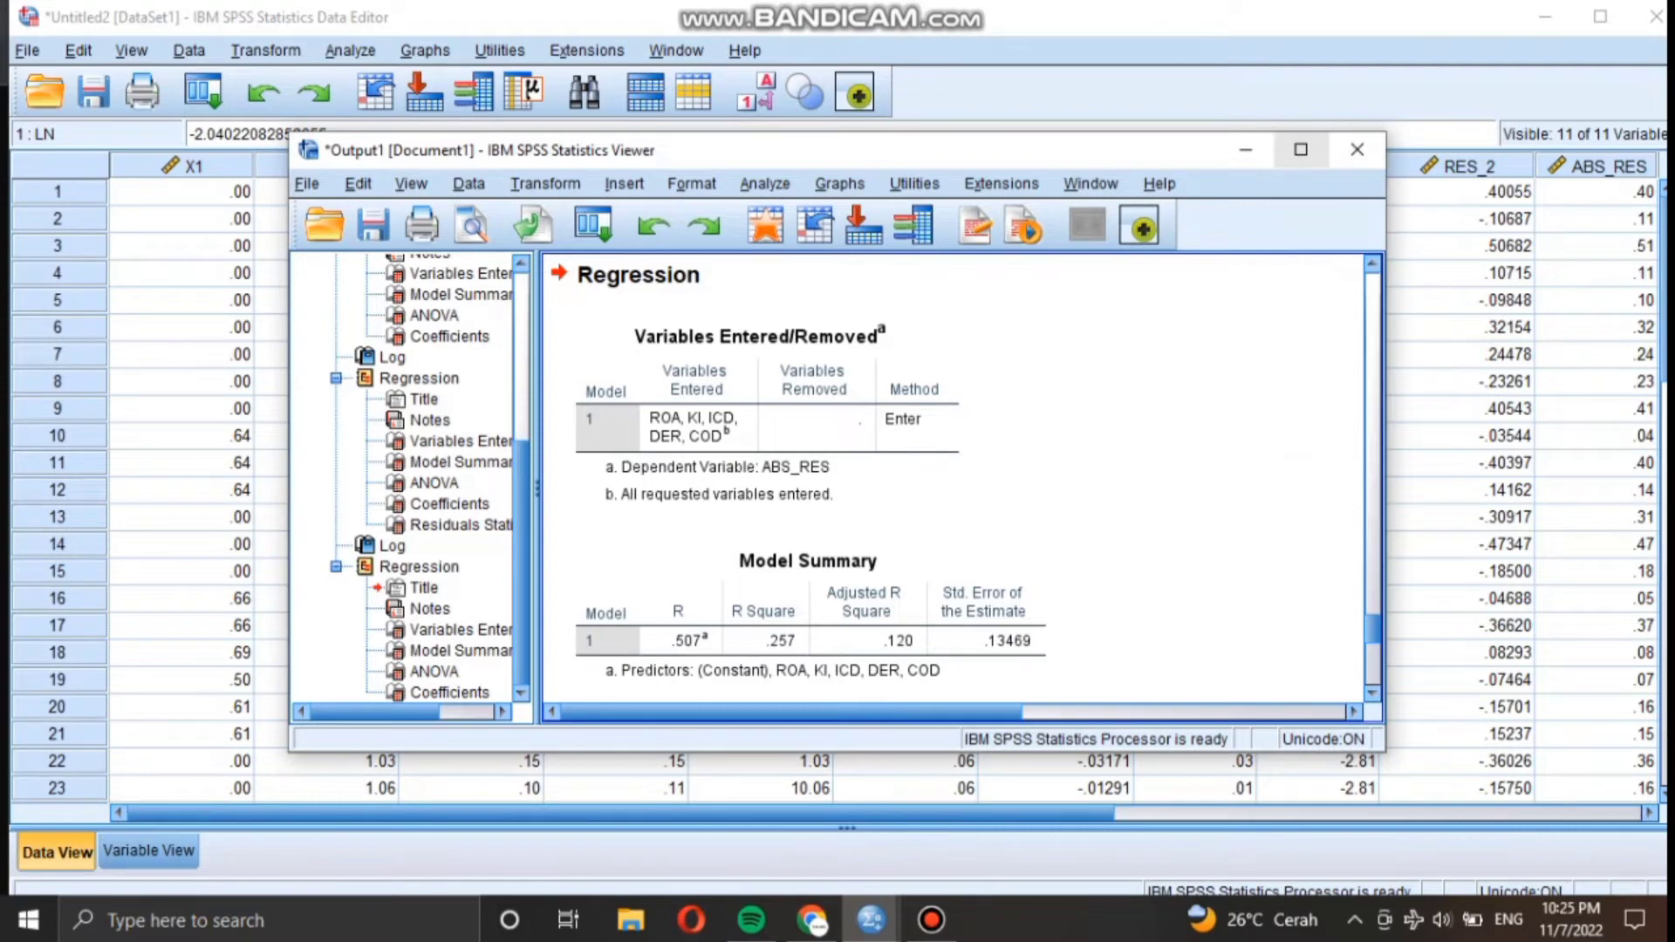
pyautogui.click(1301, 149)
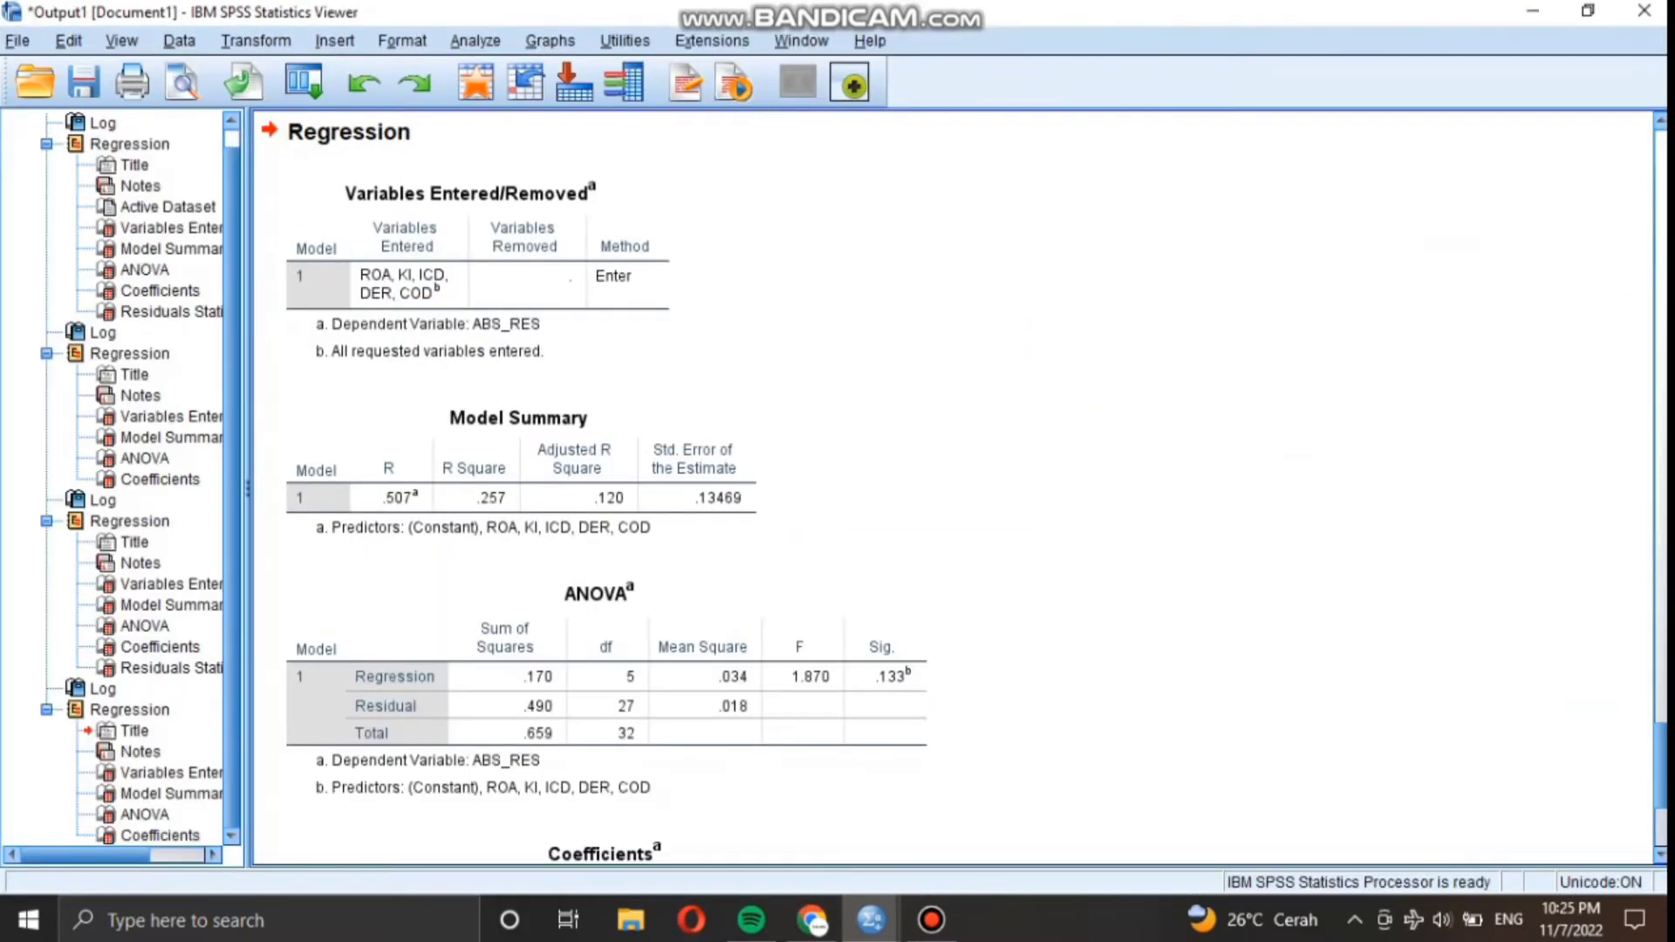
pyautogui.scroll(-3, 951, 489)
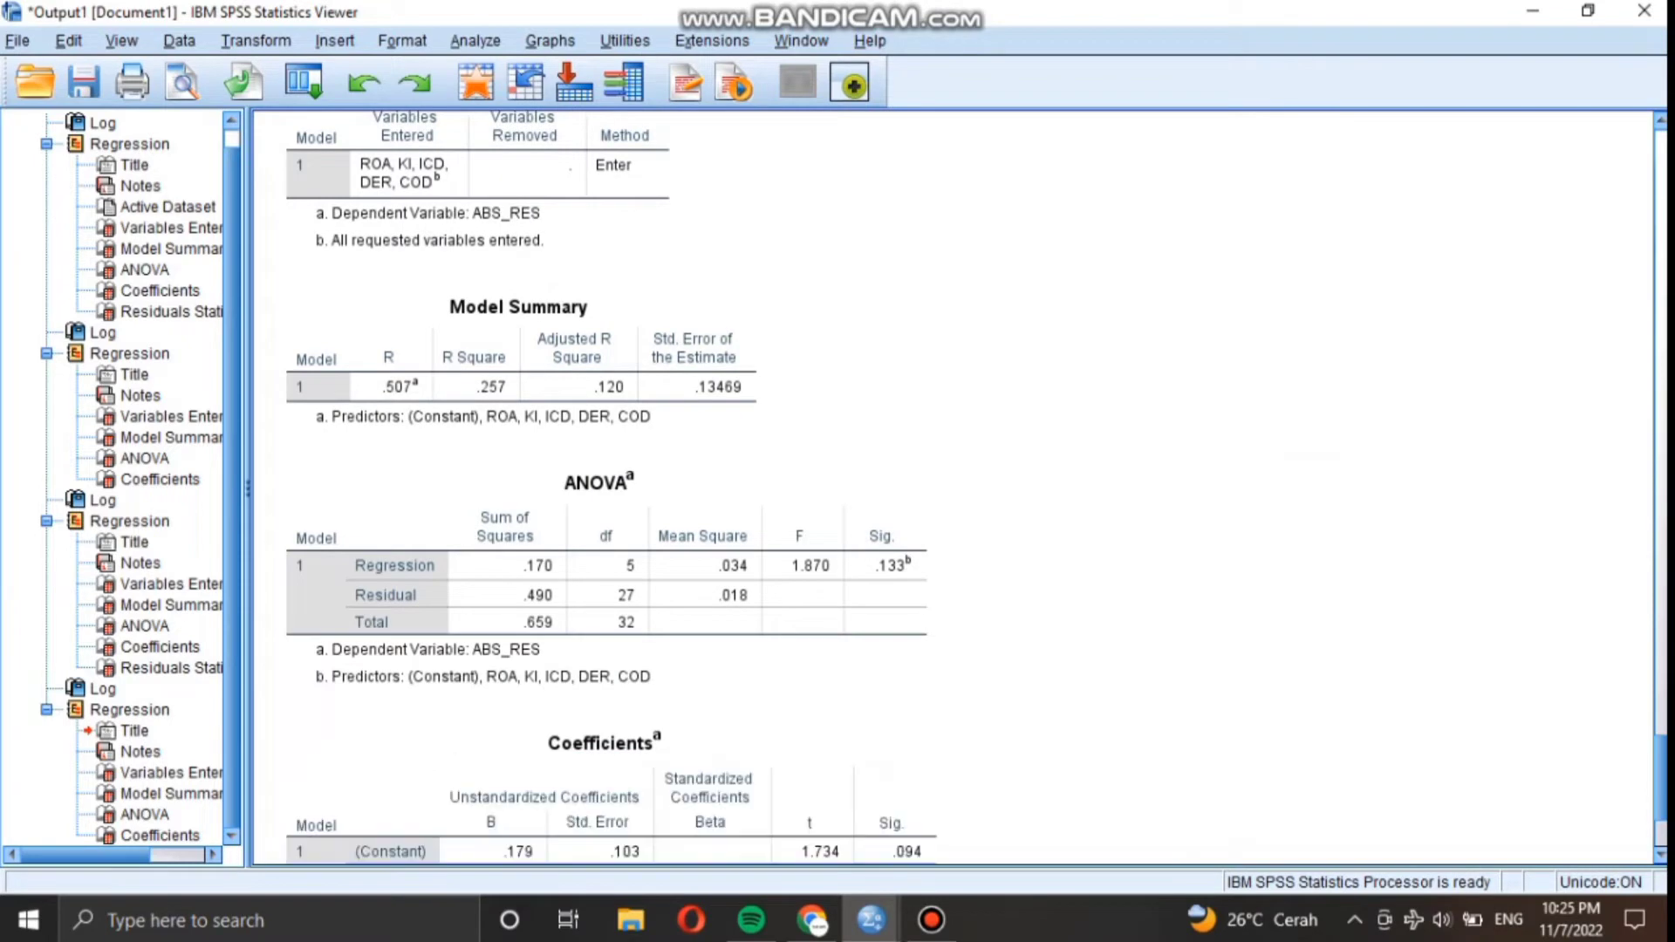
pyautogui.scroll(-3, 951, 488)
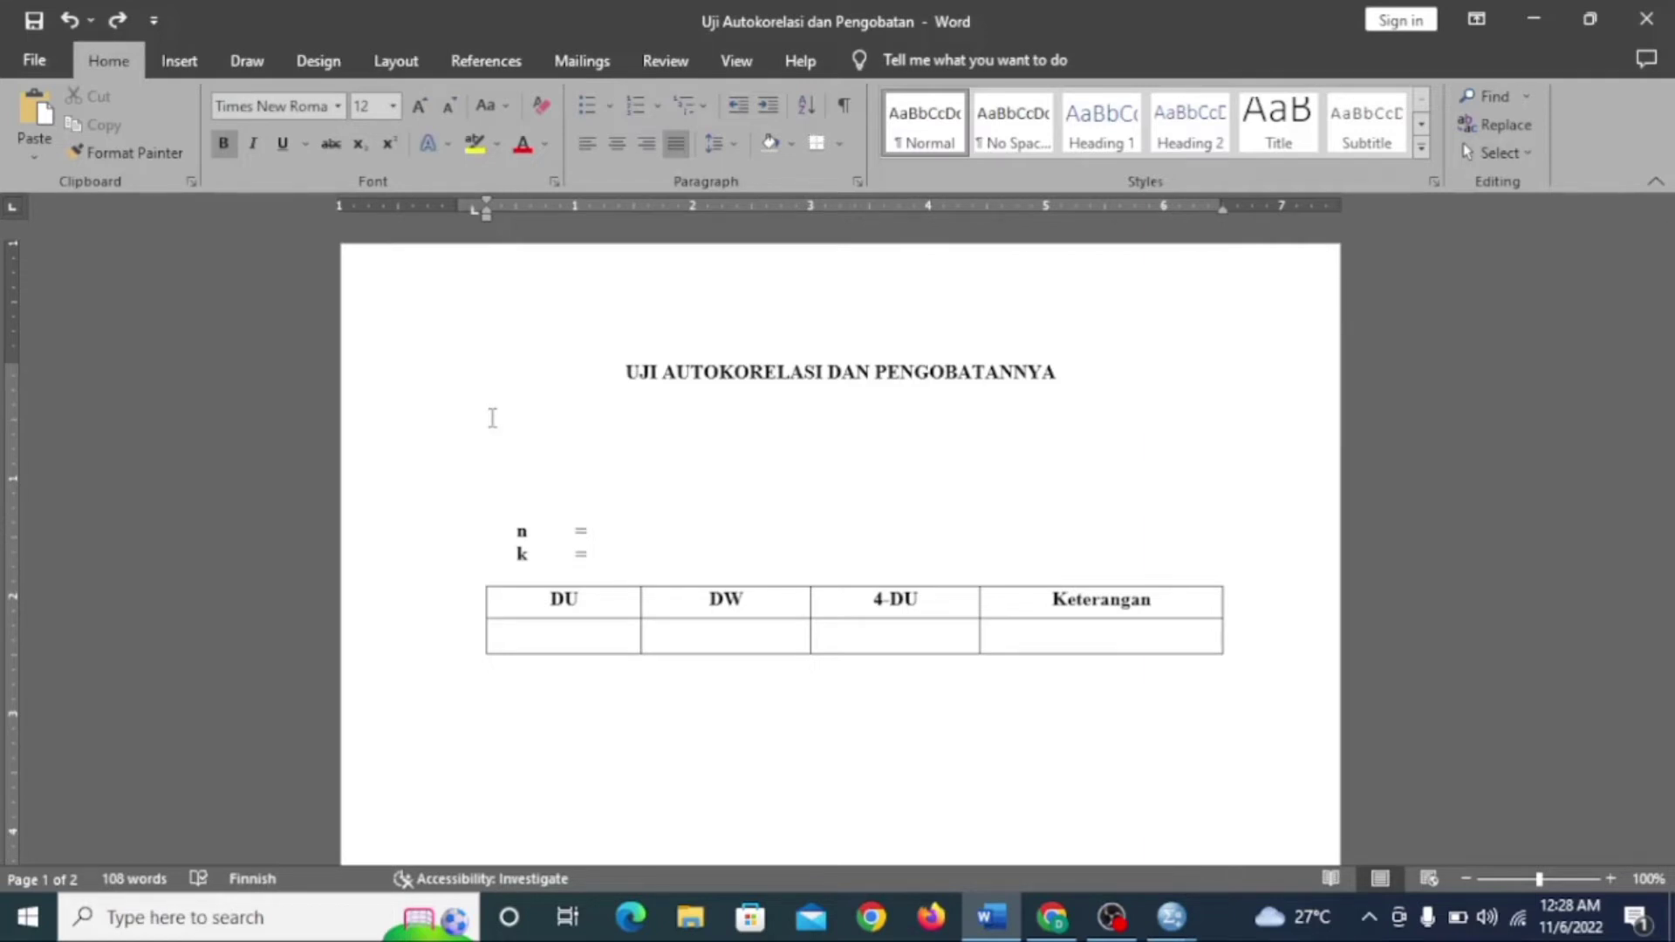
# Step: In the Word document on autocorrelation, set the font color of the white paragraph beneath the title to black
pyautogui.click(492, 417)
pyautogui.hotkey('ctrl', 'v')
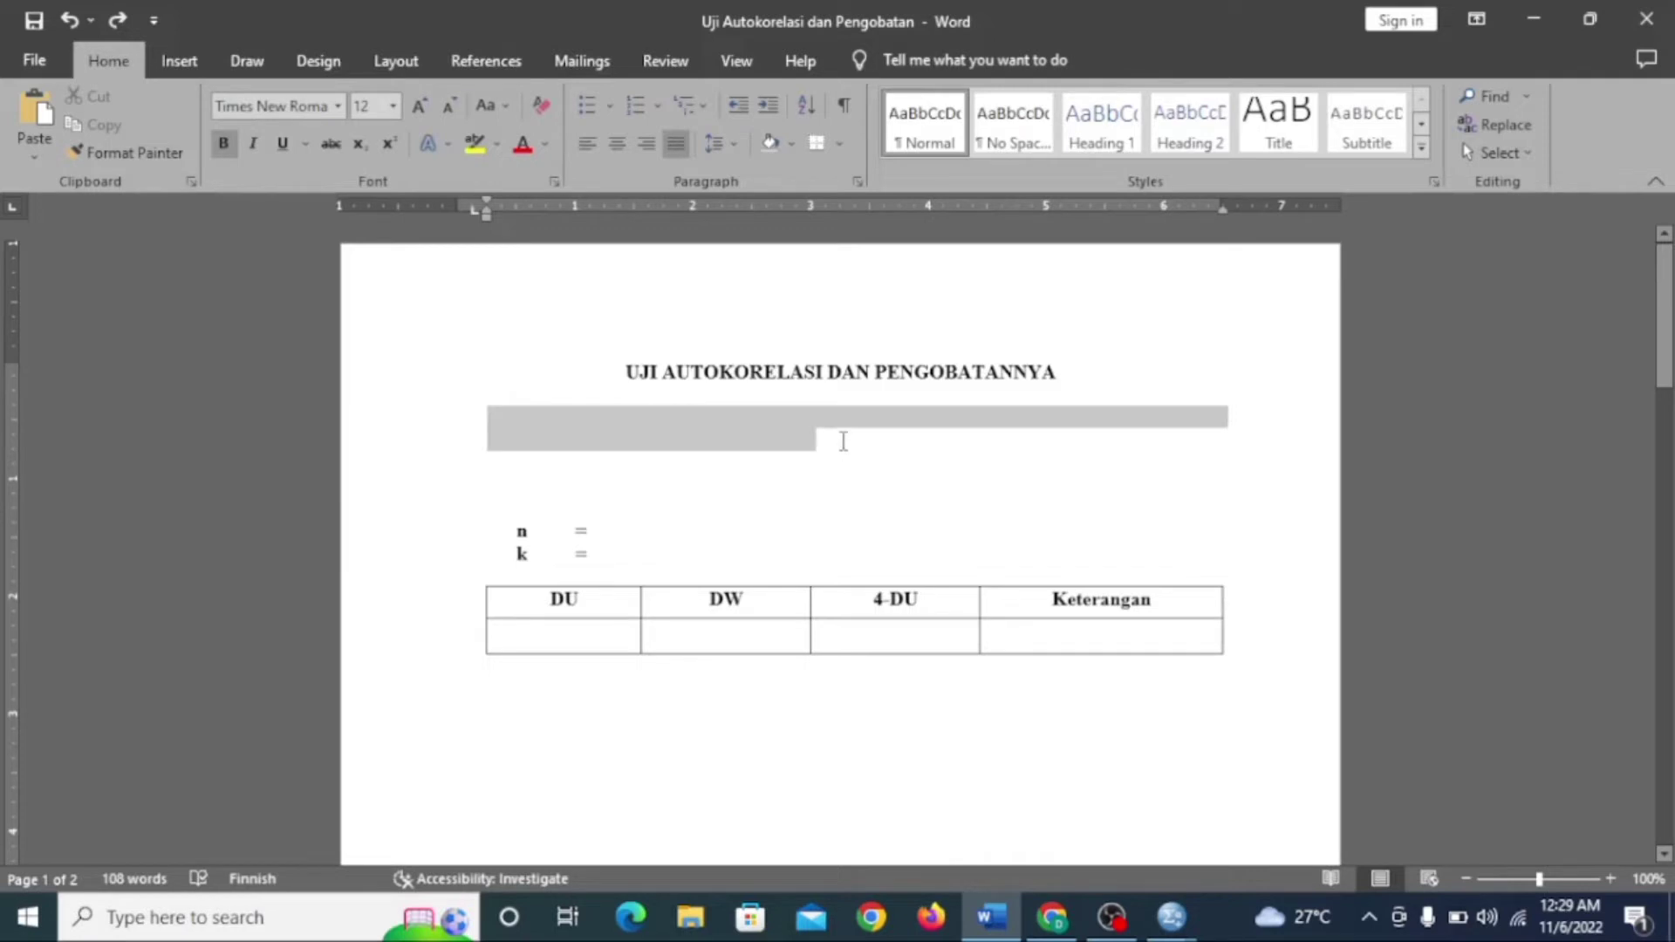
pyautogui.hotkey('ctrl', 'shift', 'Up')
pyautogui.click(544, 144)
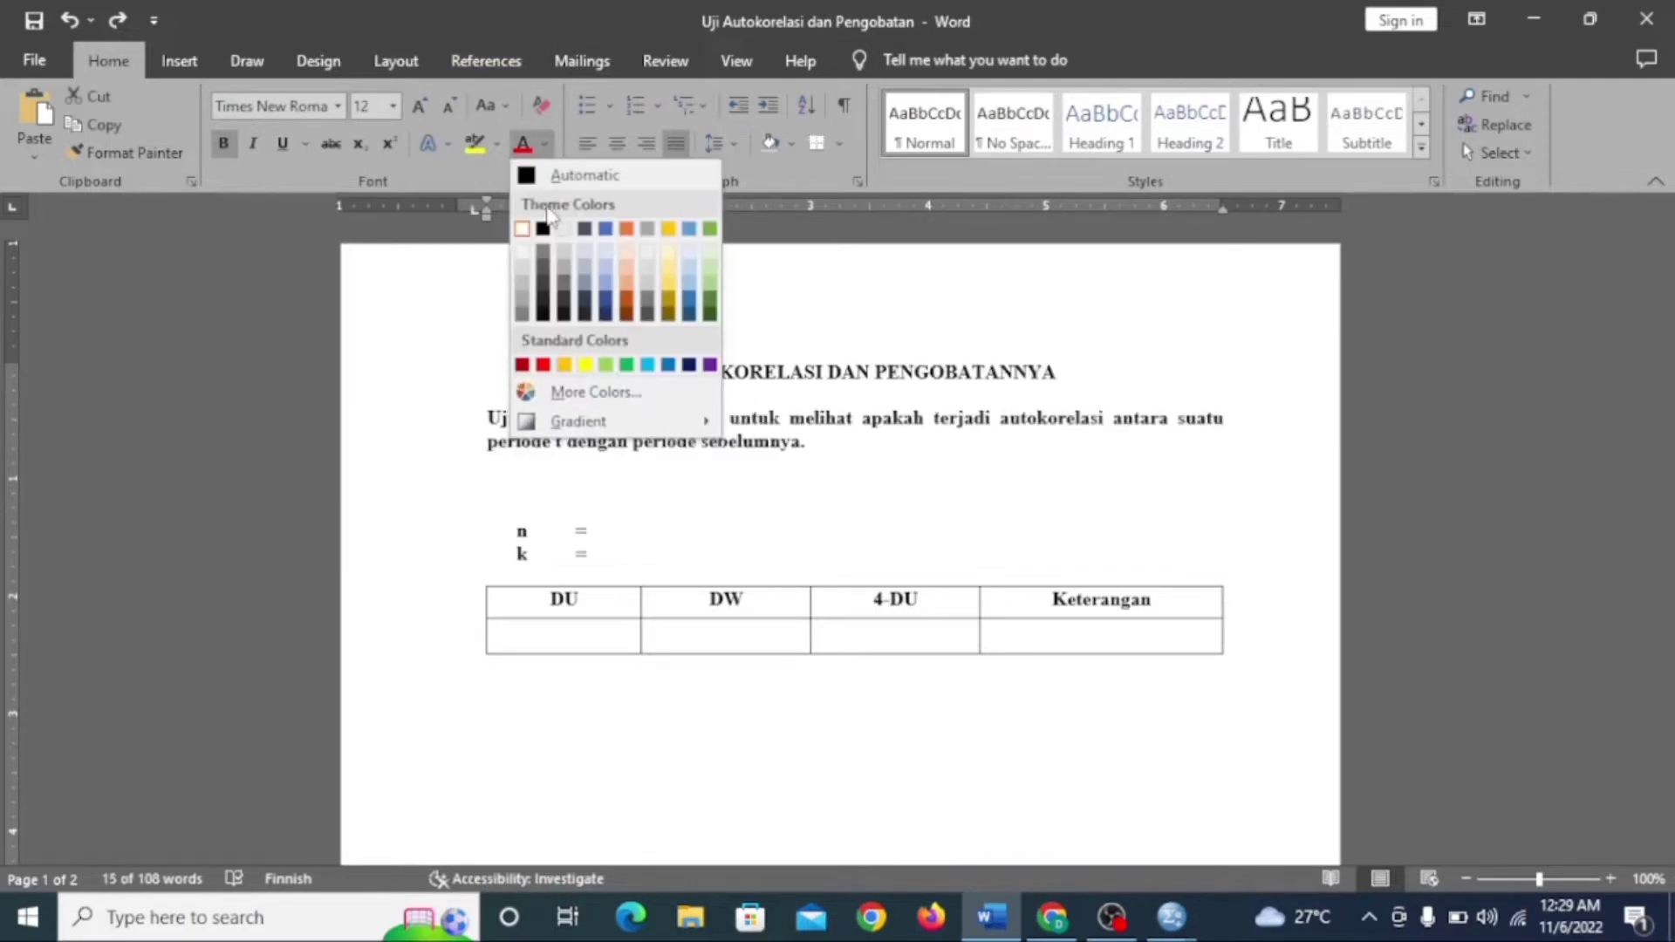
pyautogui.click(543, 229)
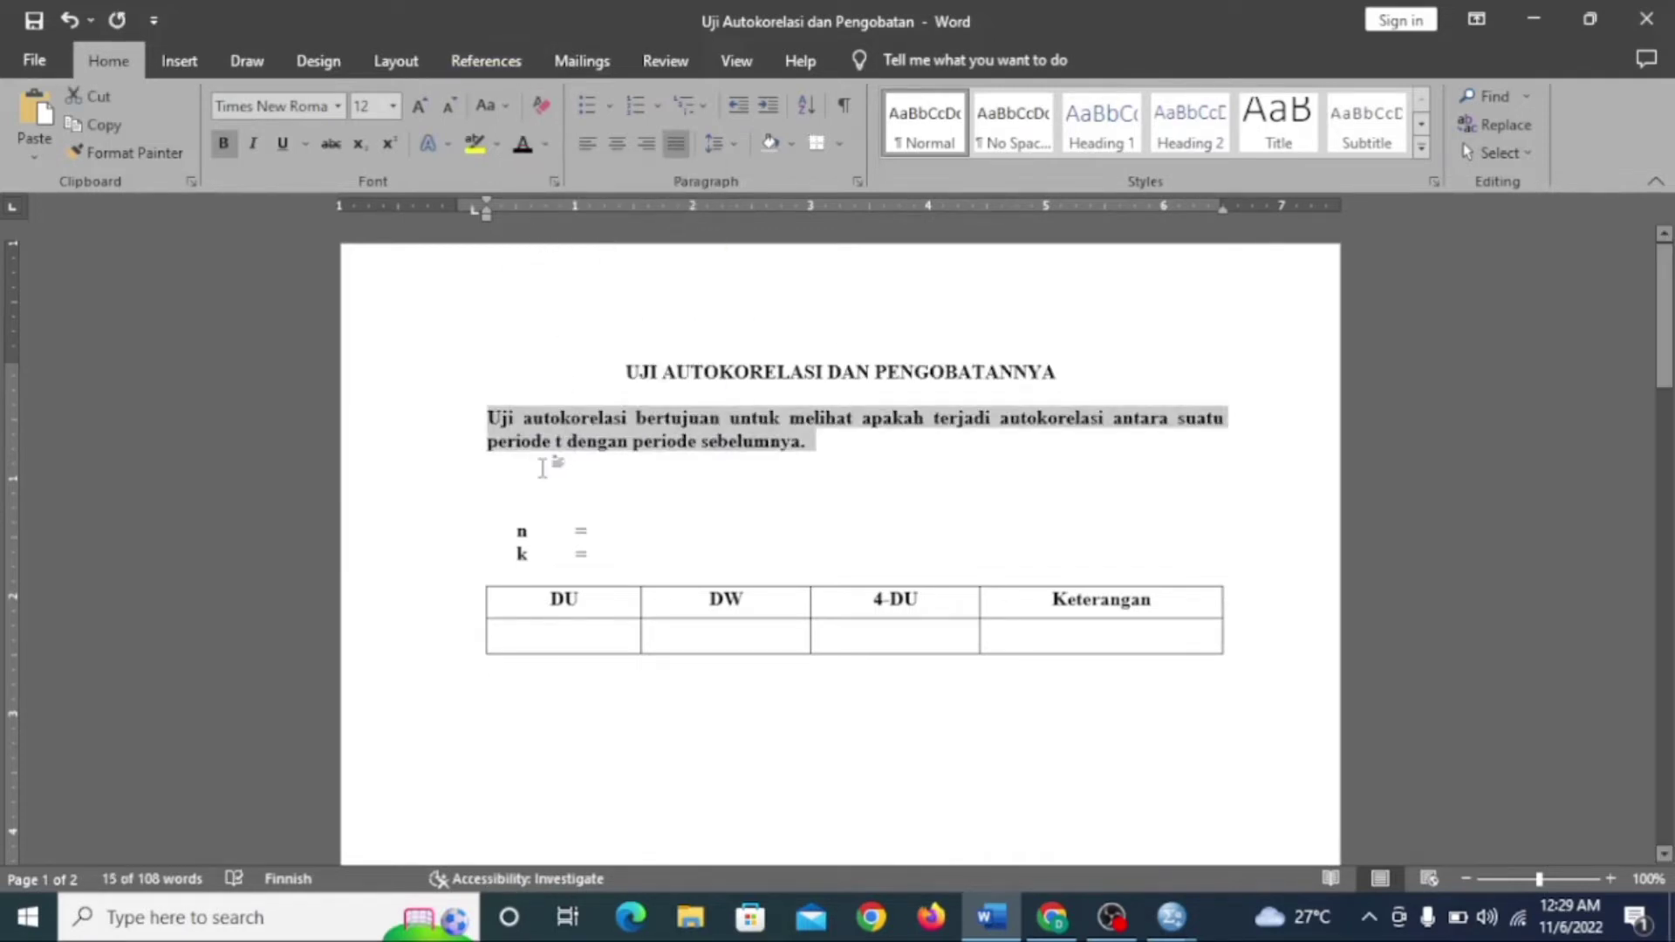
# Step: Add the line "Jenis :" below the introductory paragraph and start a numbered list under it with "Durbin Watson"
pyautogui.click(545, 482)
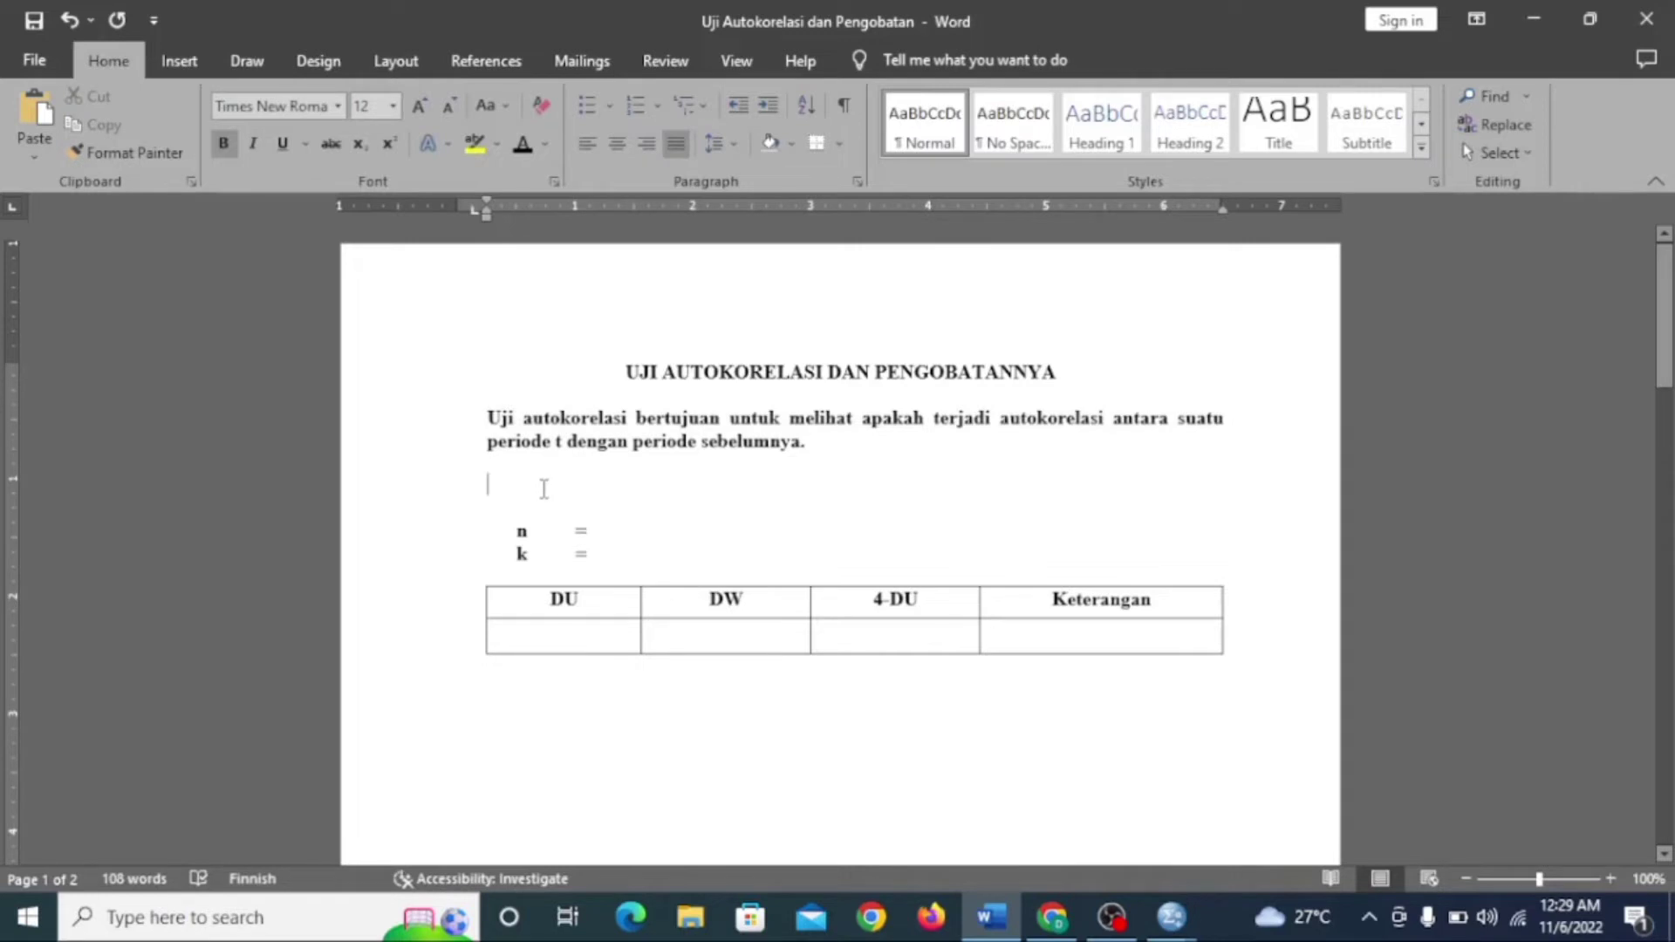
pyautogui.write('Jenis :')
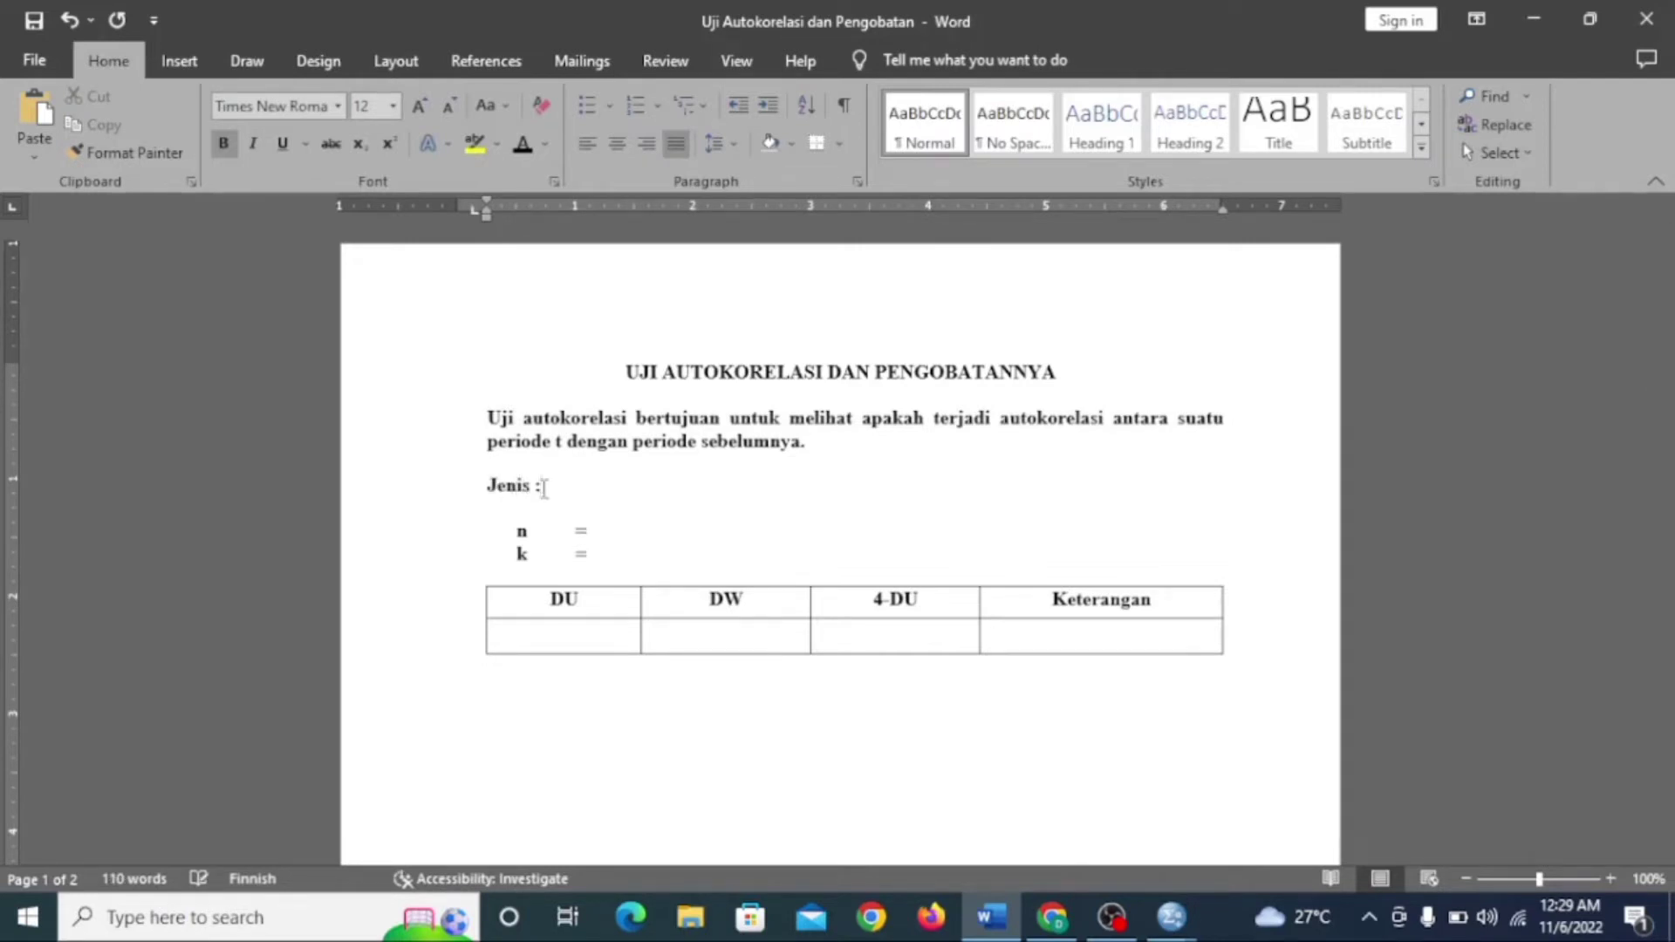
pyautogui.press('Return')
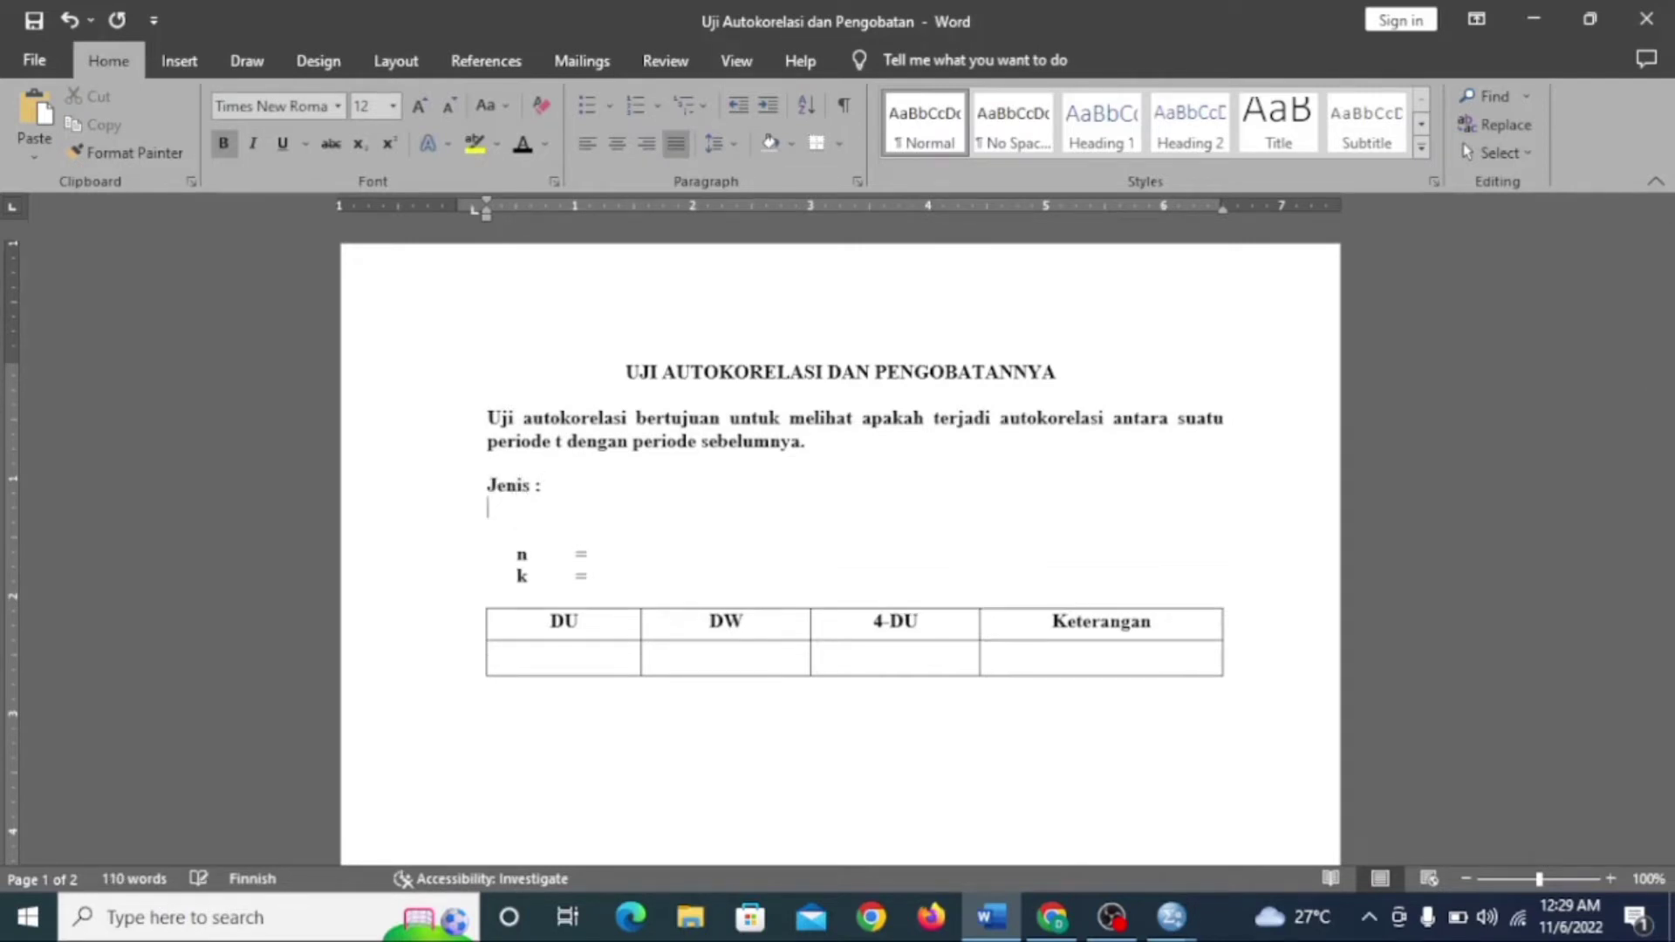
pyautogui.click(635, 106)
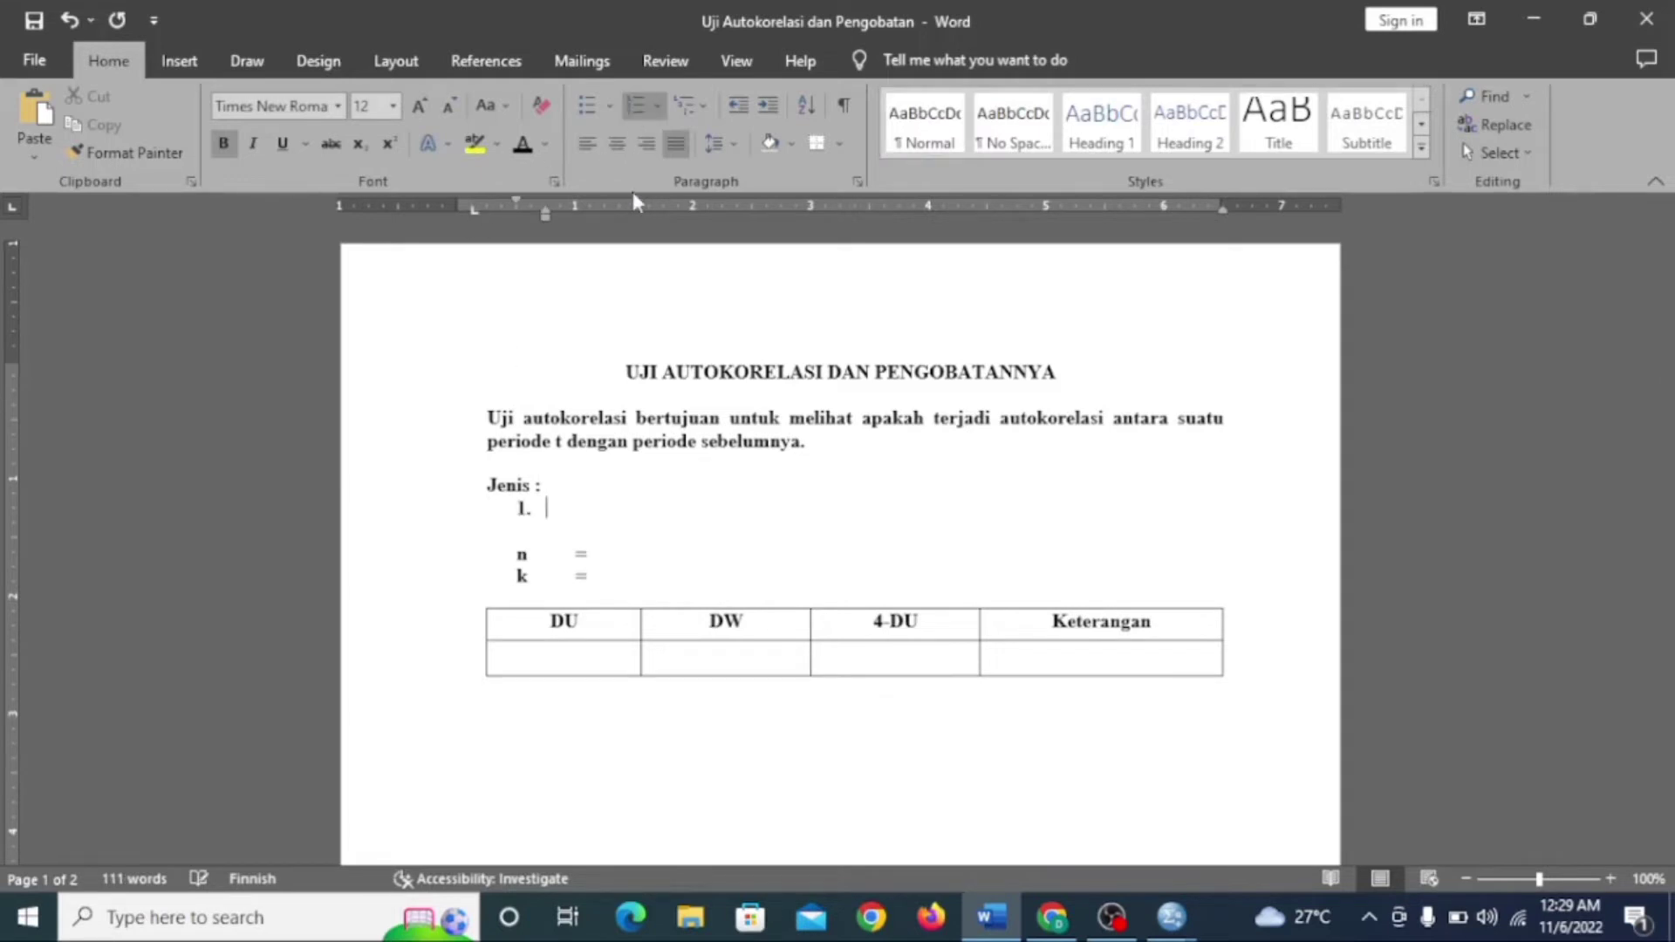
pyautogui.write('Durbin Wa')
pyautogui.write('tson')
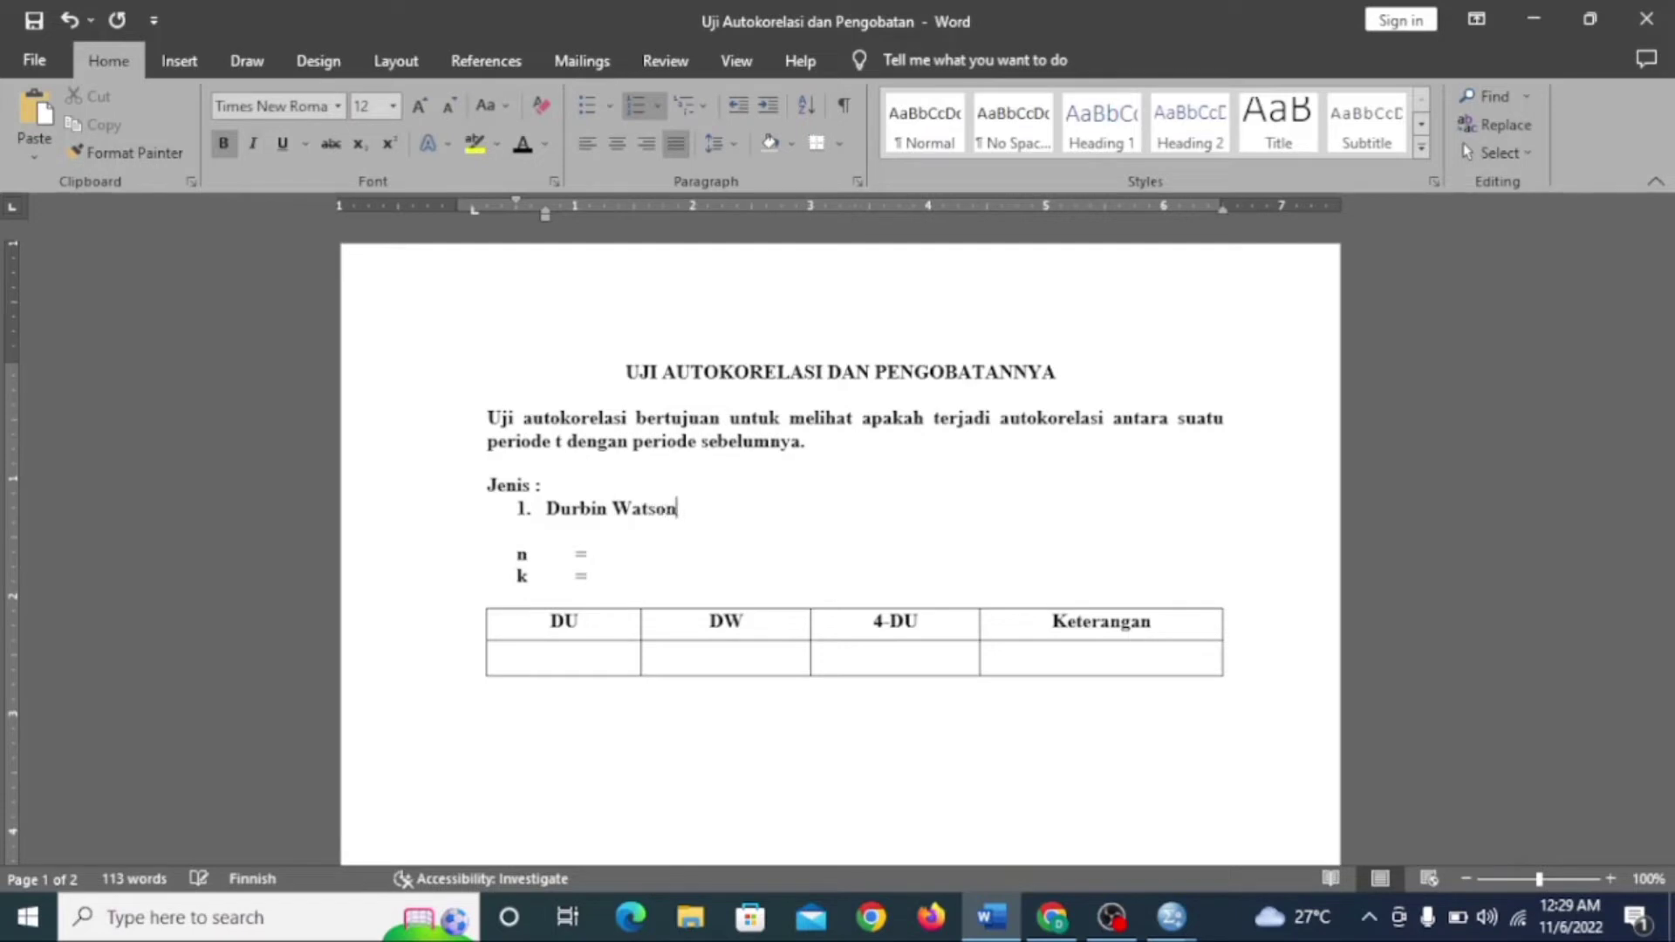
# Step: Add "Langrange Multiplier" and "Run Test" as items 2 and 3 of the numbered list, and insert an extra blank line below it
pyautogui.press('Return')
pyautogui.write('Lan')
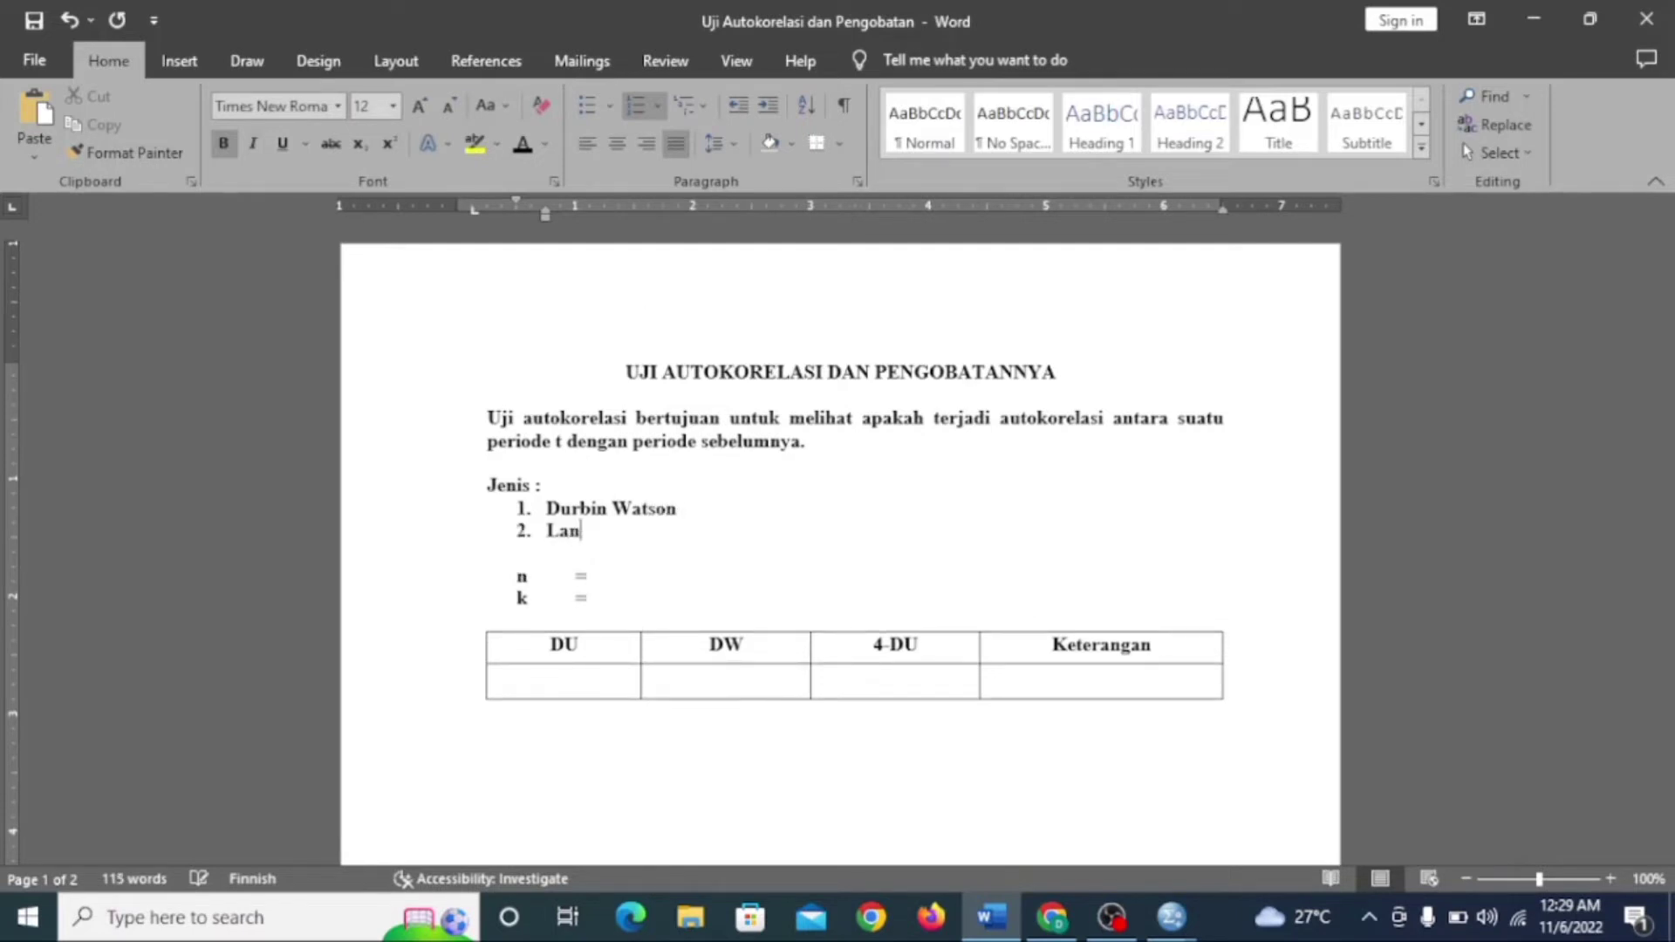
pyautogui.write('grange Multiplier')
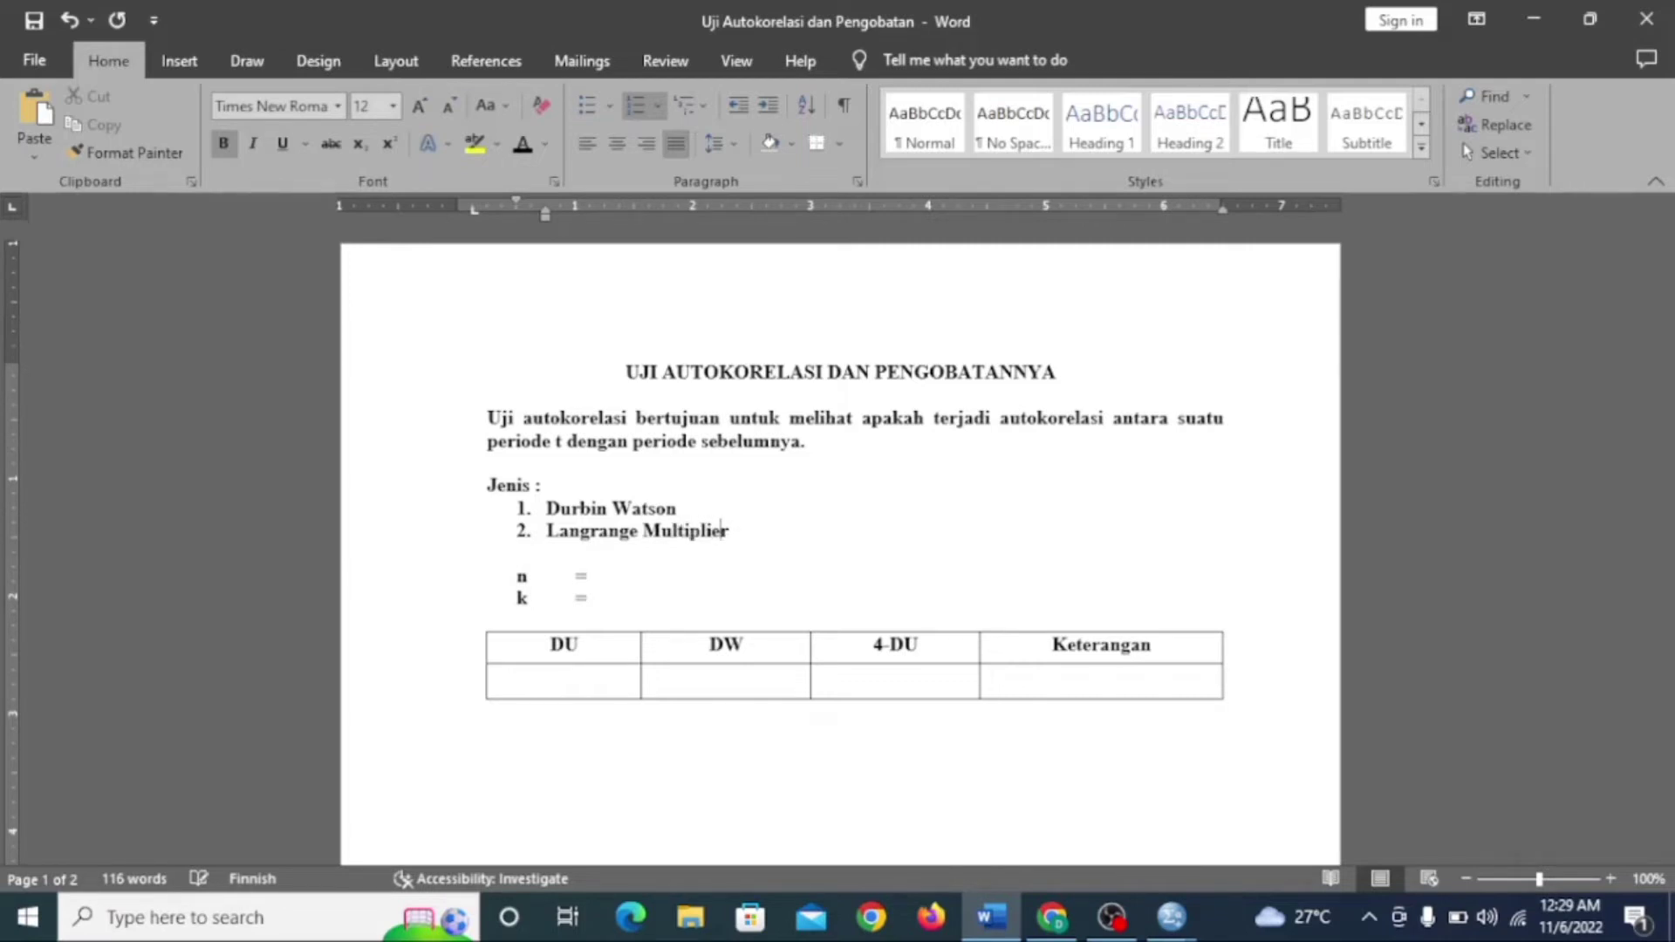
pyautogui.press('Return')
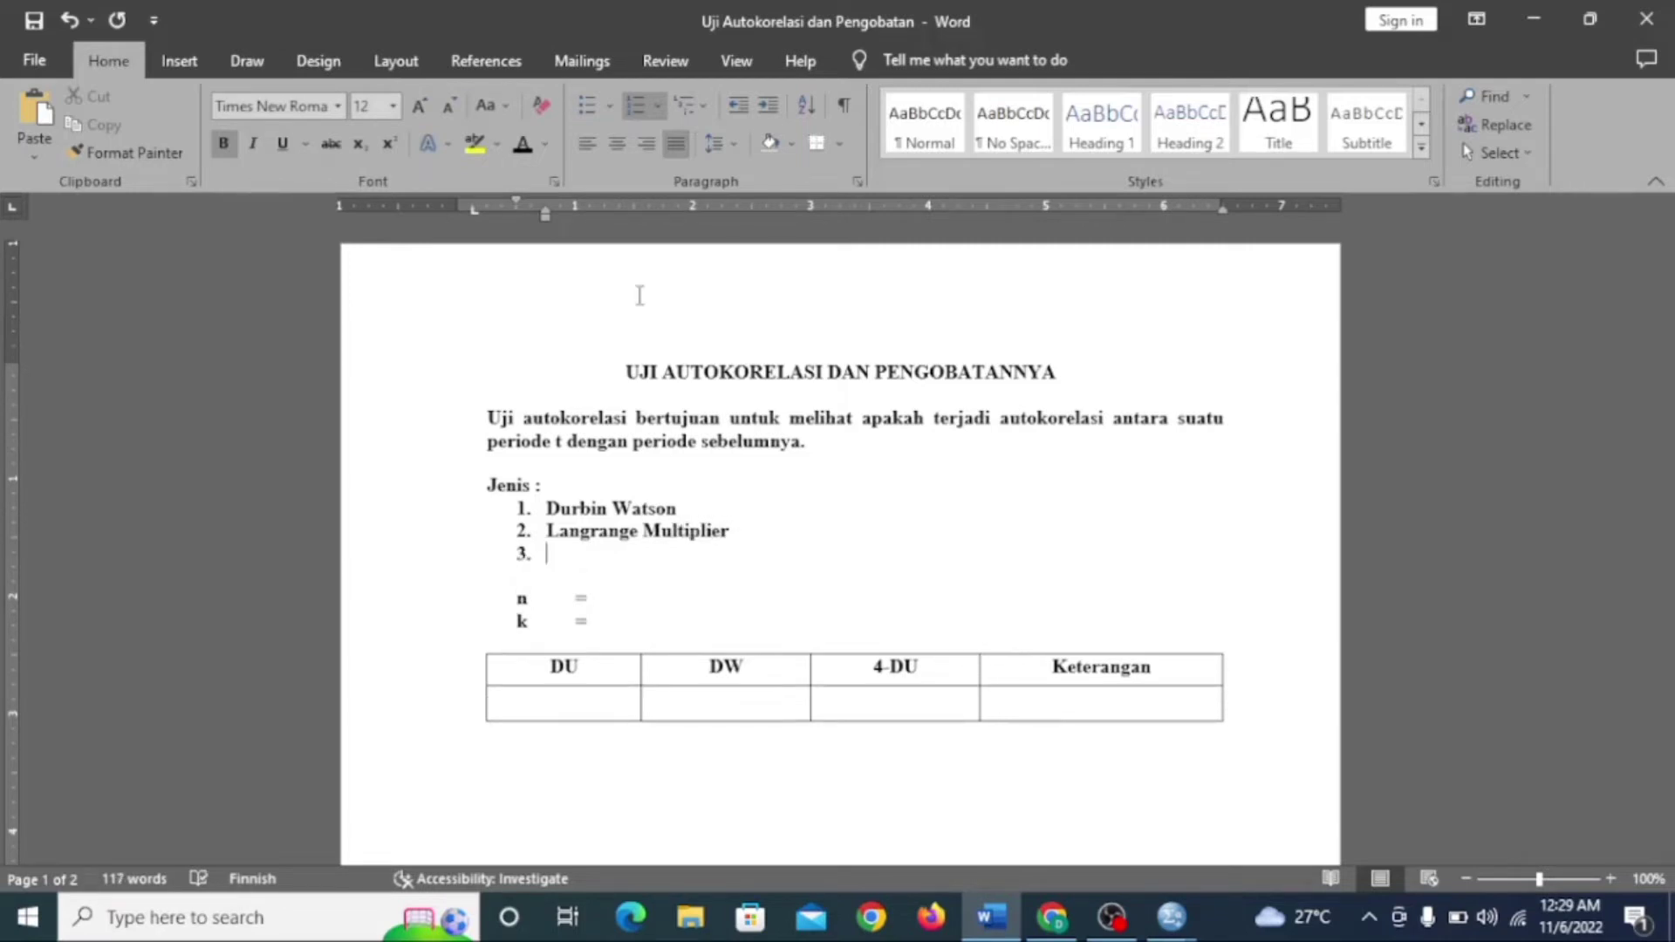
pyautogui.write('Run Test')
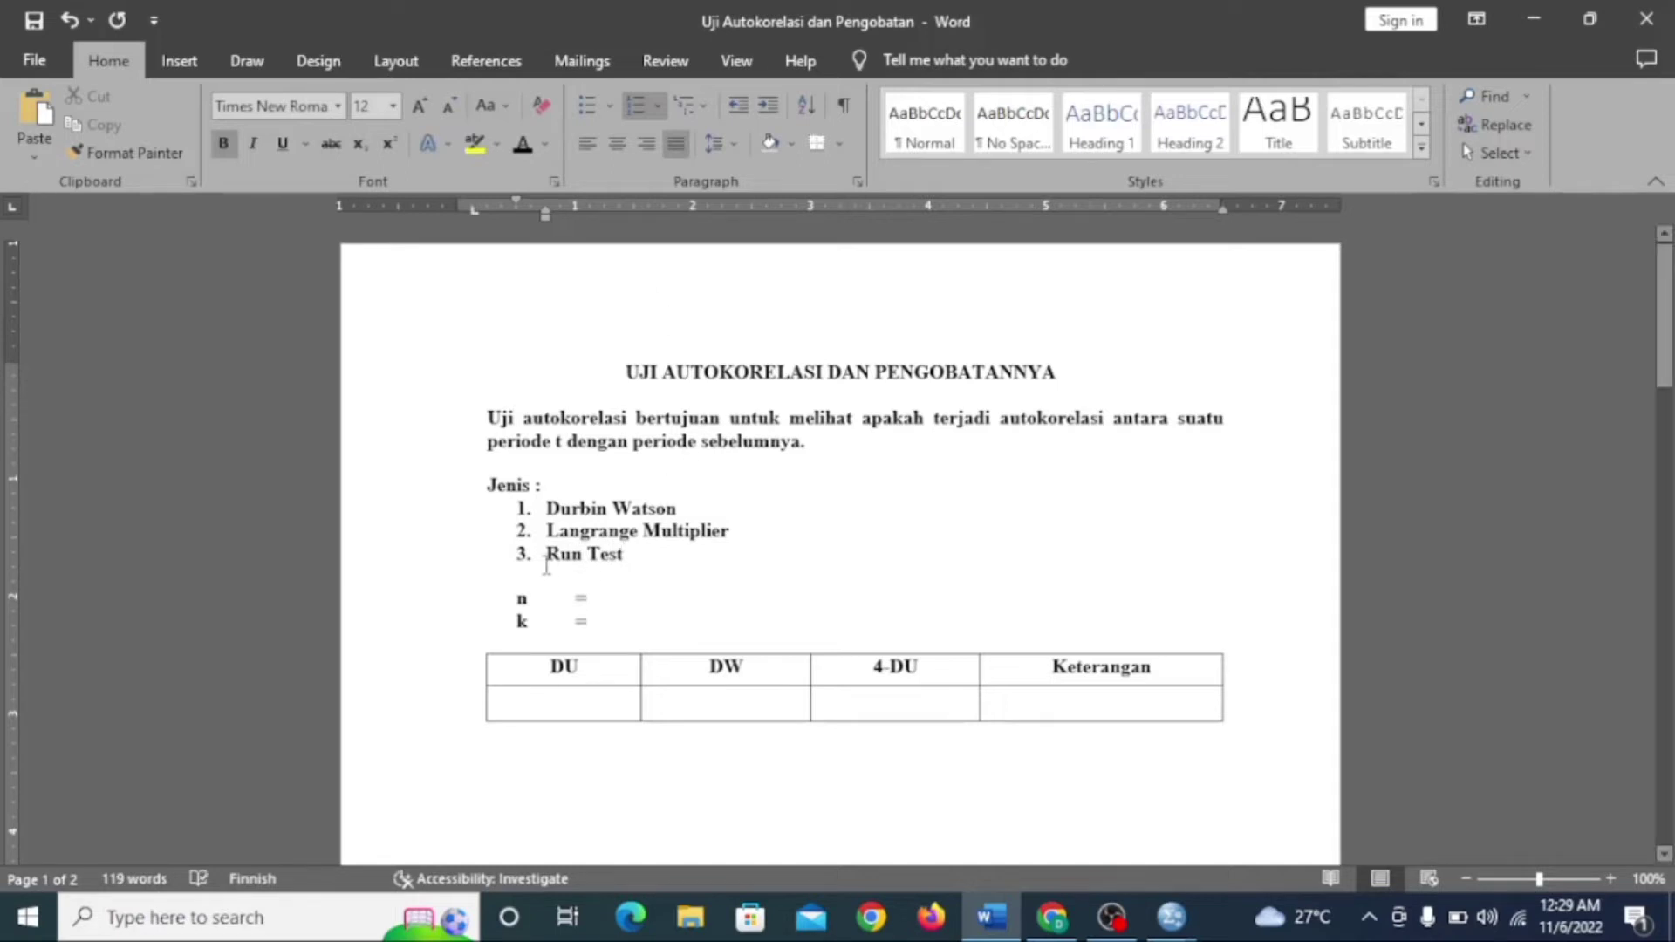
pyautogui.click(538, 572)
pyautogui.press('Return')
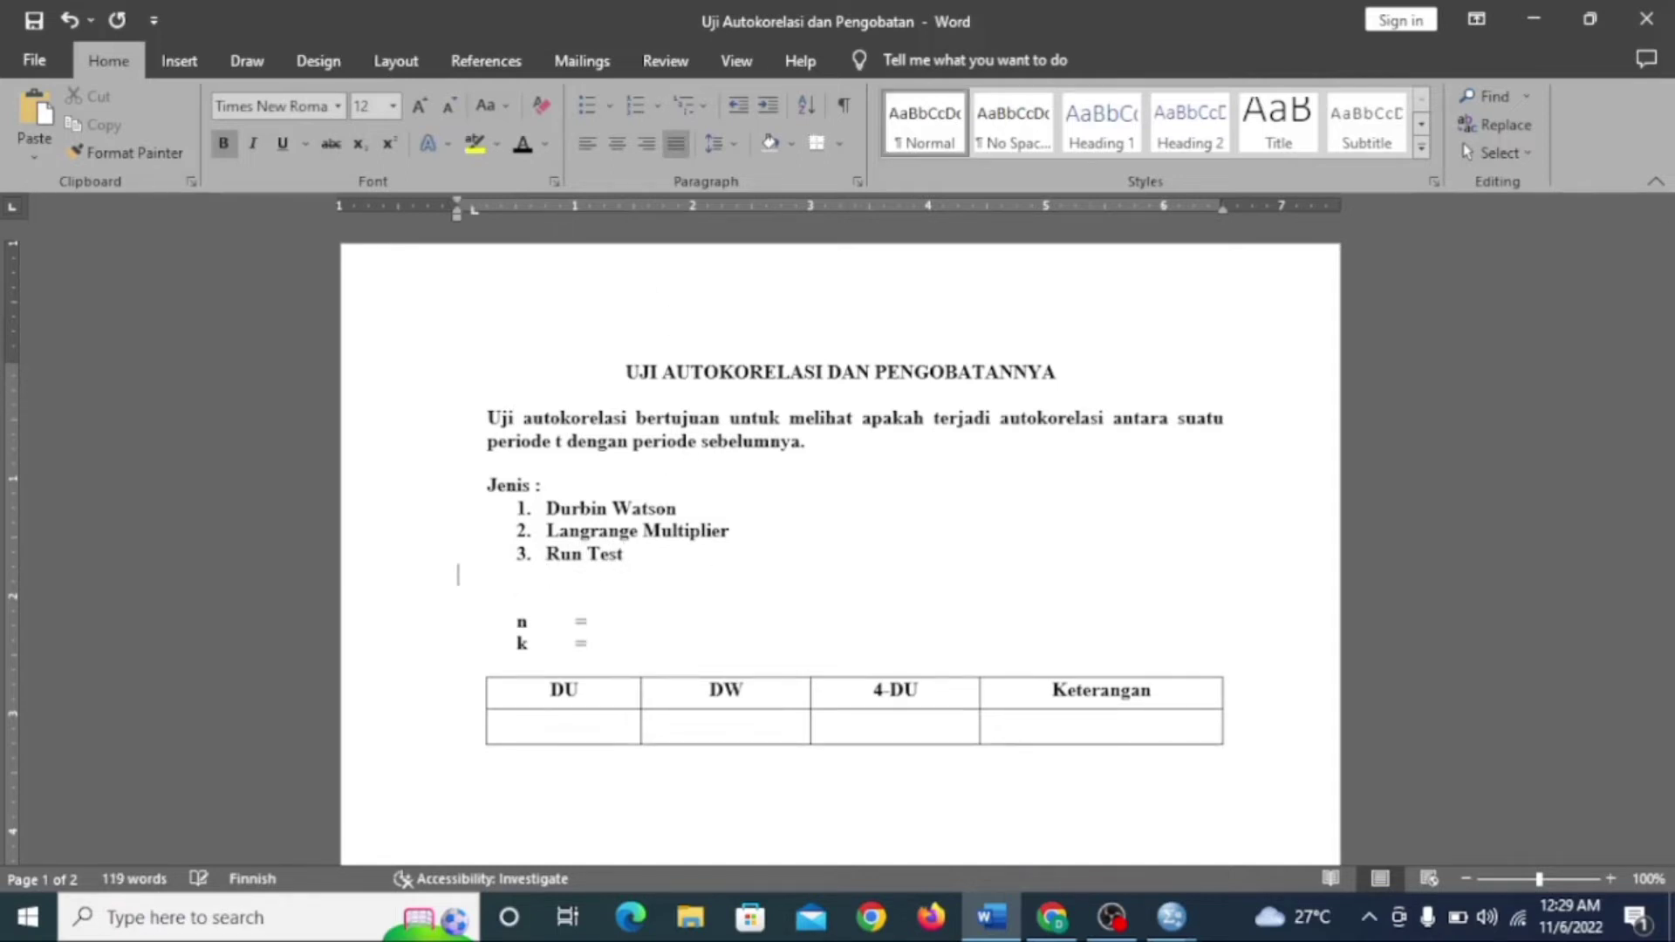
pyautogui.click(515, 594)
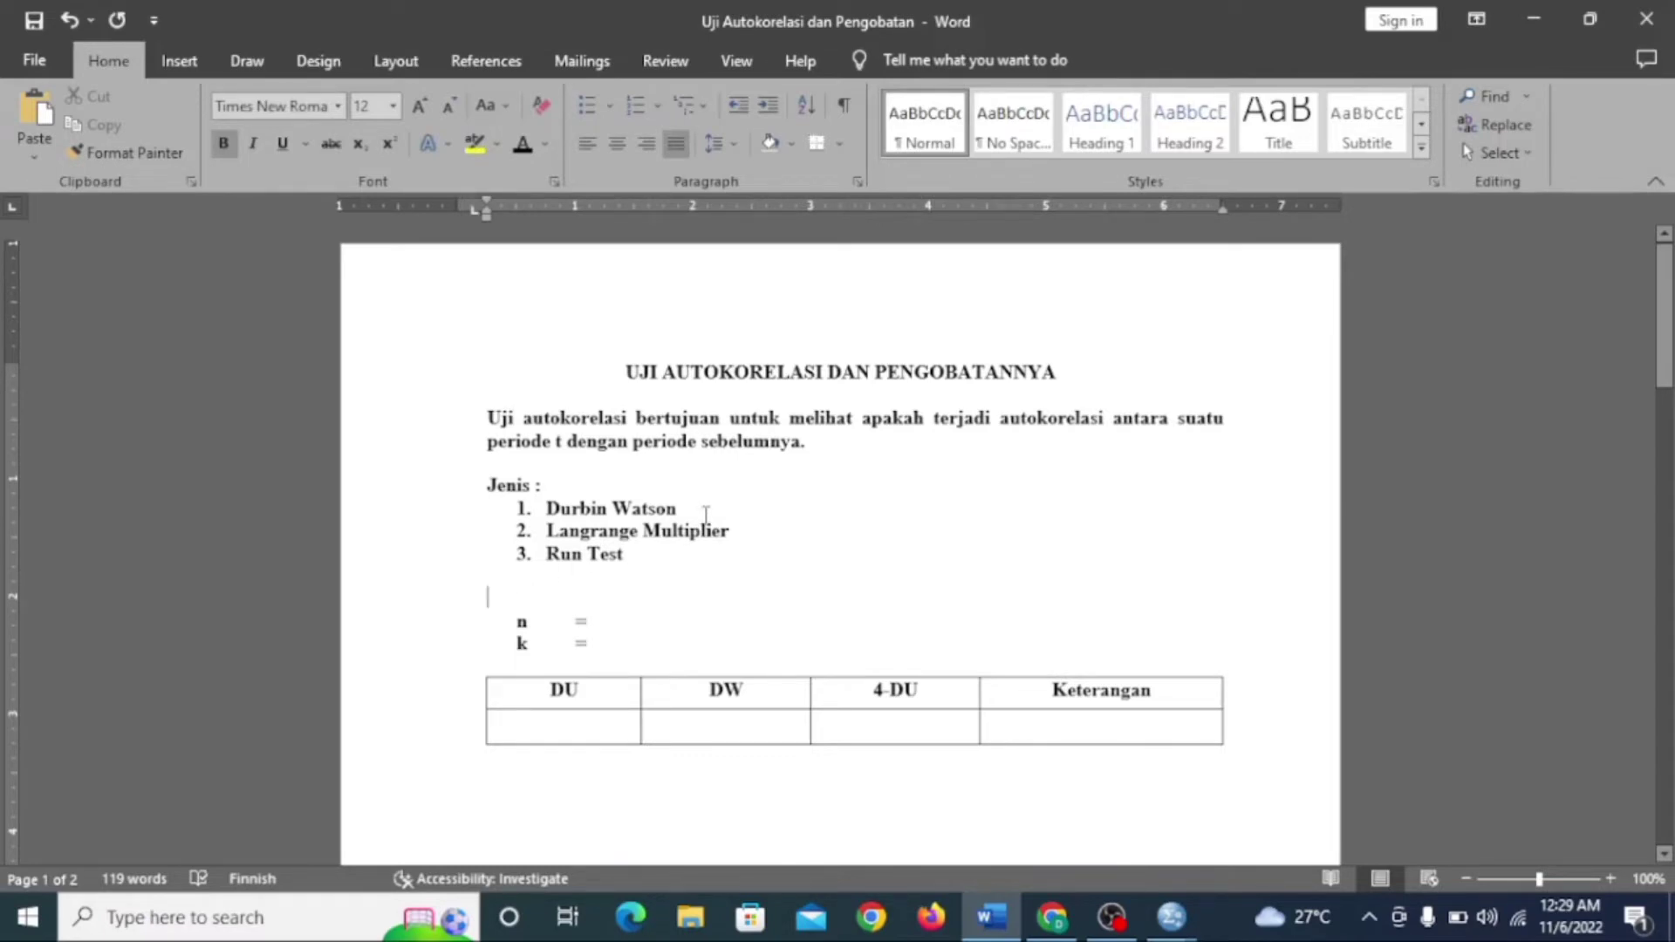
# Step: Set the font color of the "Durbin Watson" list item to red
pyautogui.moveTo(706, 514); pyautogui.dragTo(556, 516)
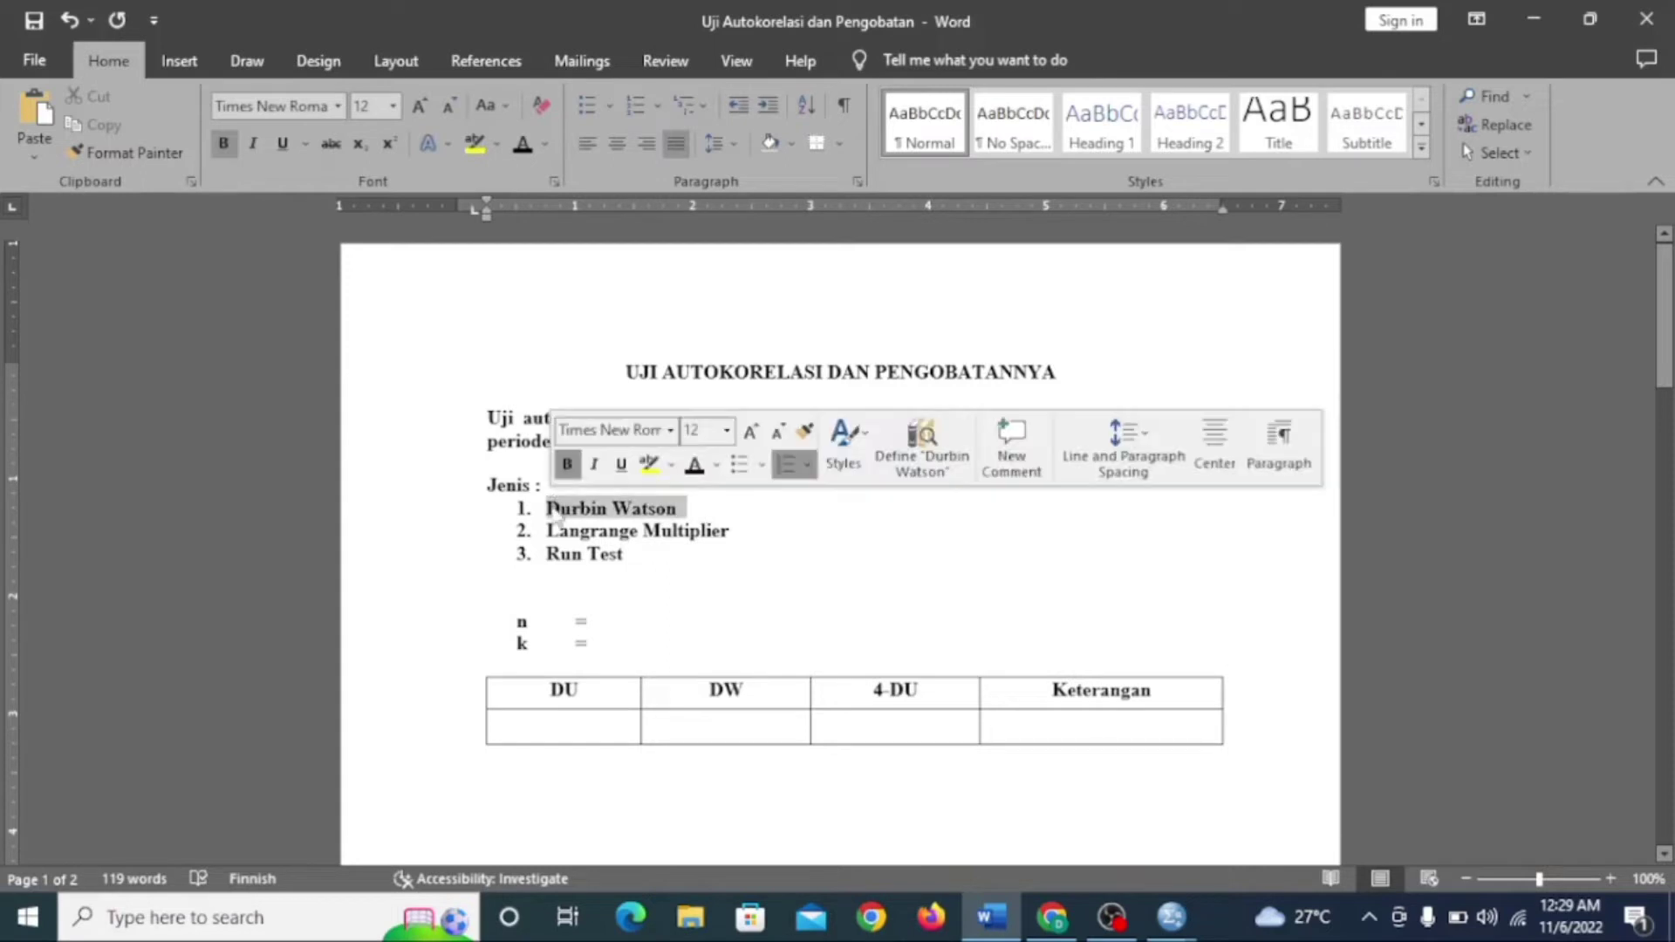
pyautogui.click(545, 144)
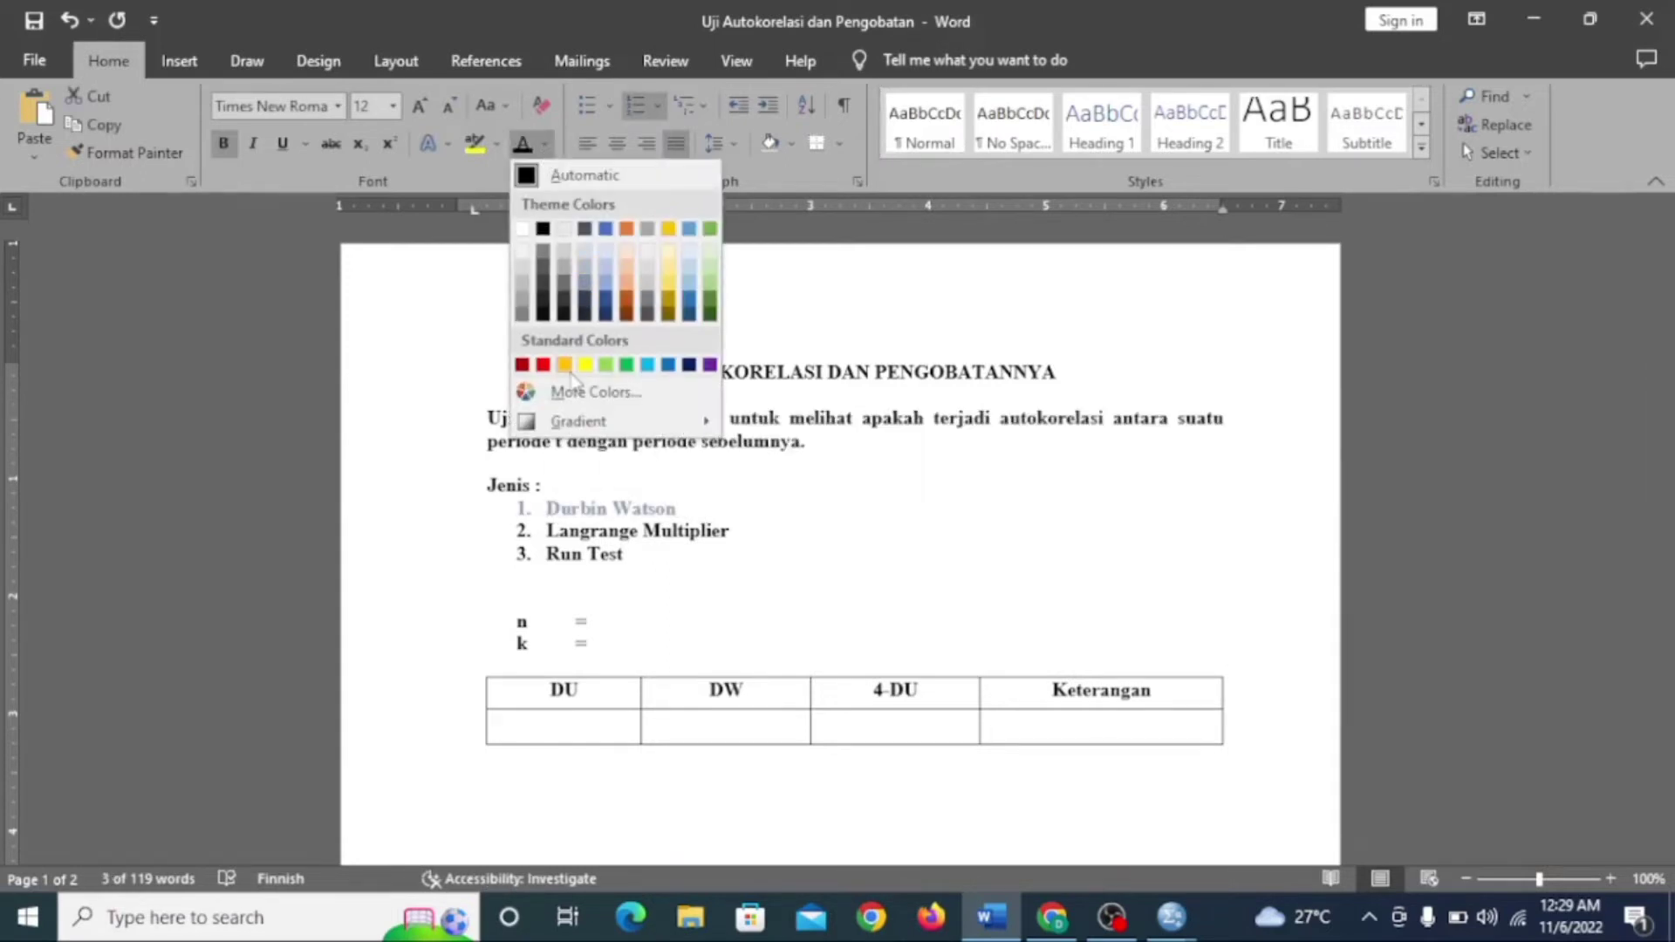
pyautogui.click(543, 365)
# Step: Add the line "Dasar Pengambilan Keputusan :" above the n and k lines, followed by a blank line
pyautogui.click(517, 598)
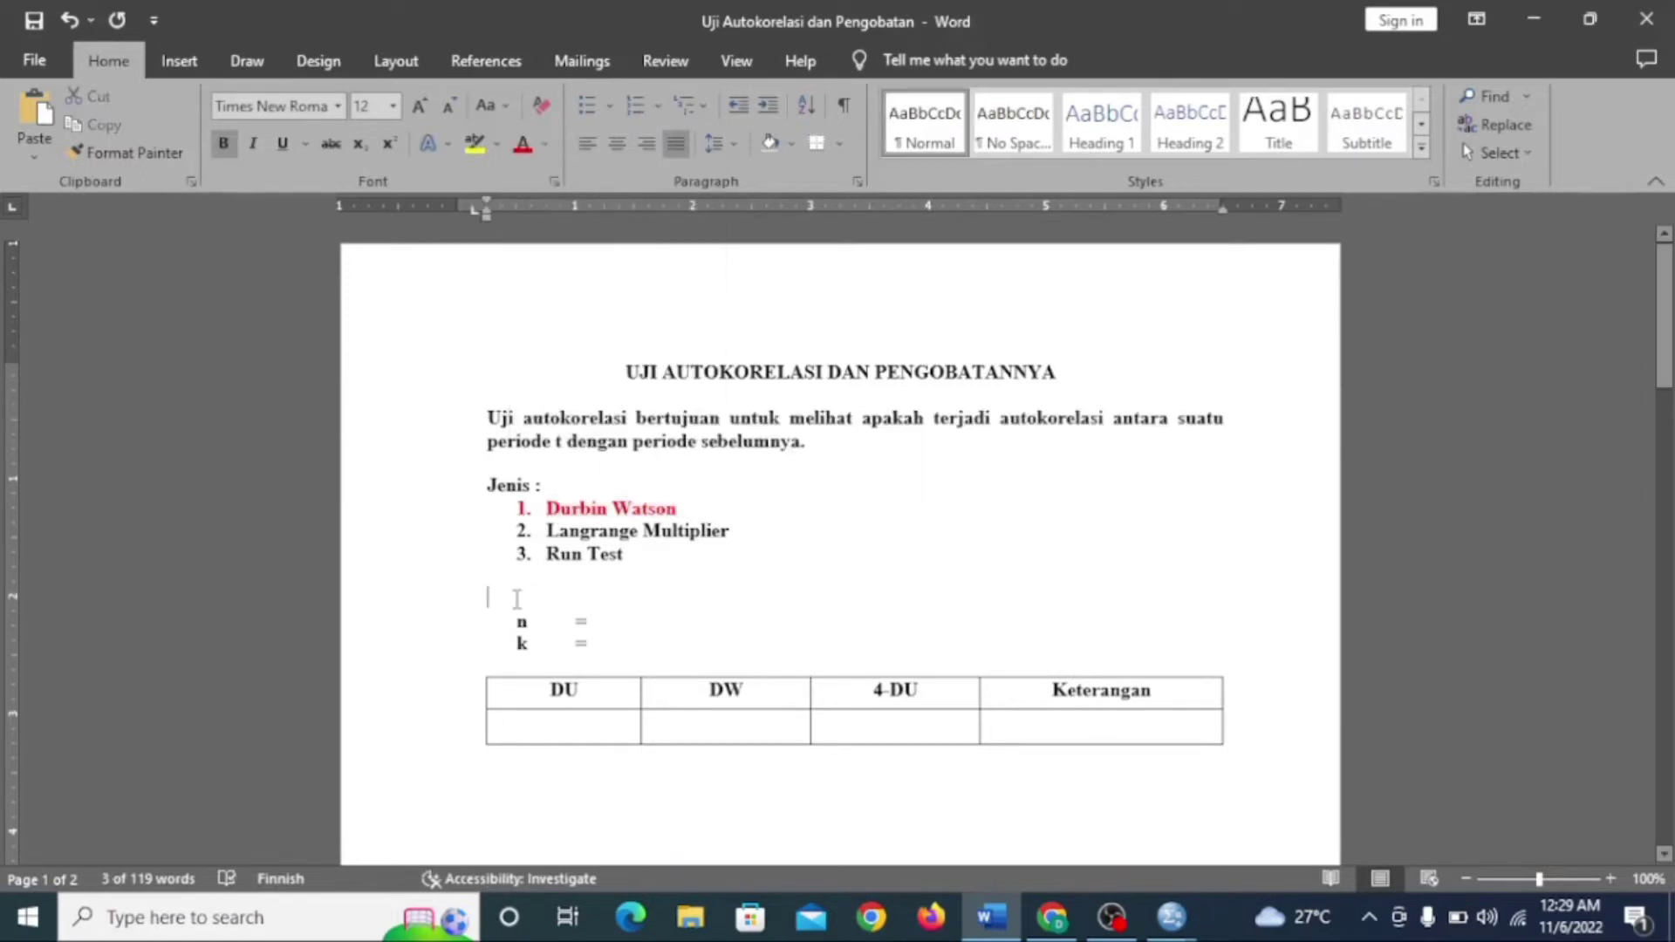
pyautogui.write('Dasar ')
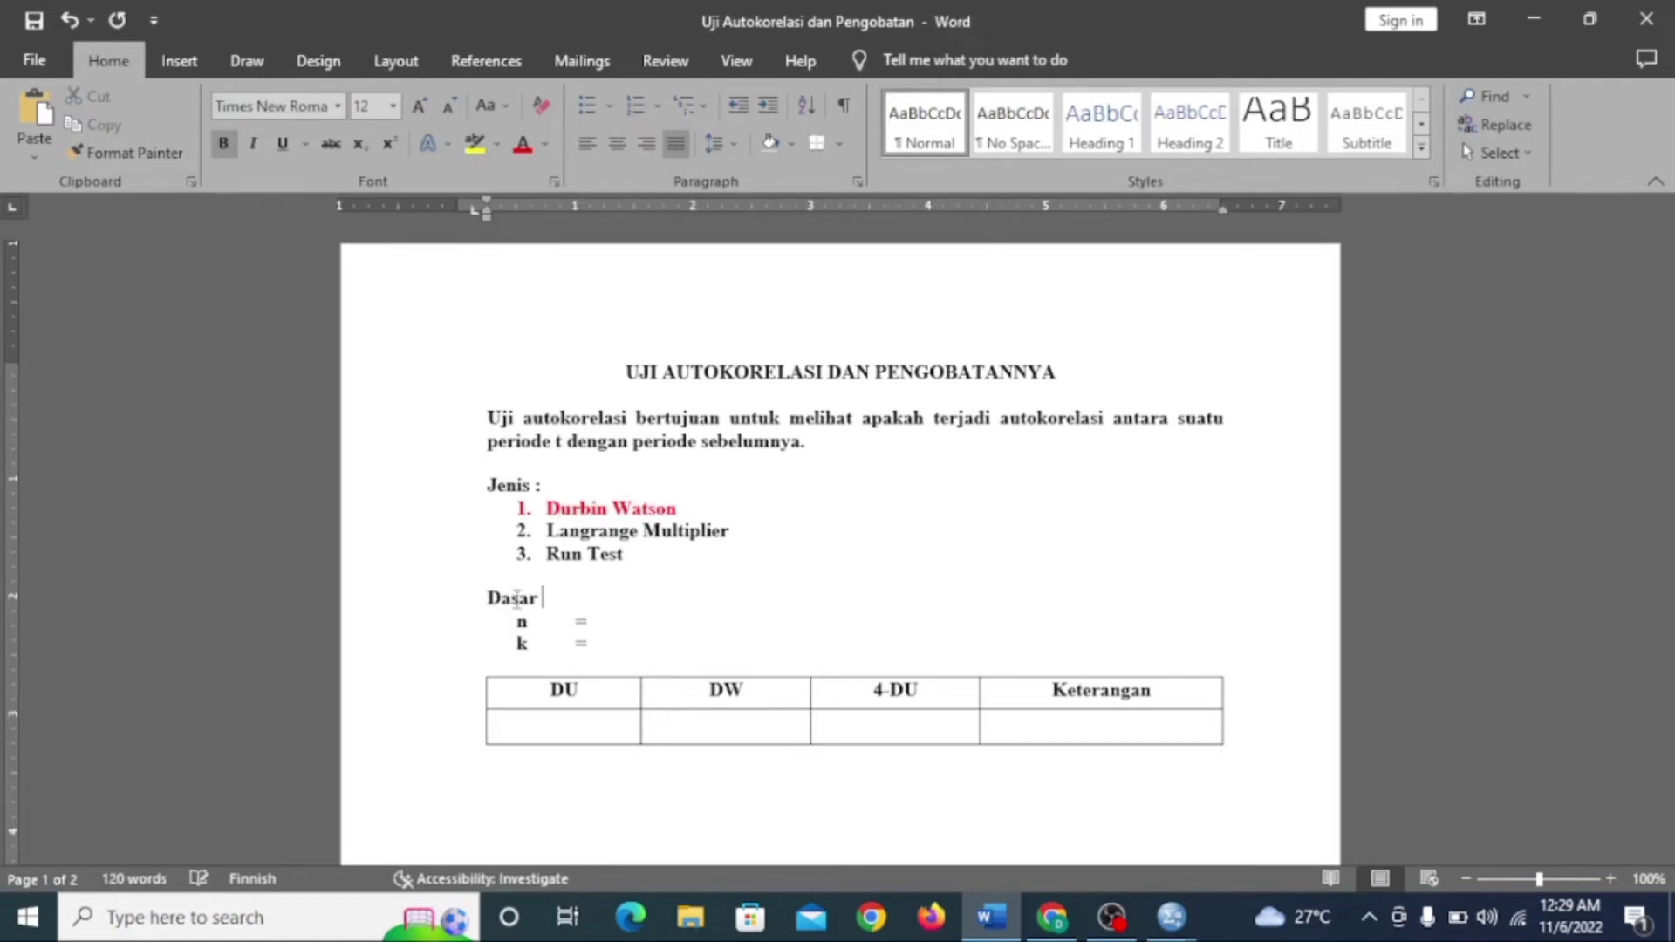
pyautogui.write('Pengambilan Kep')
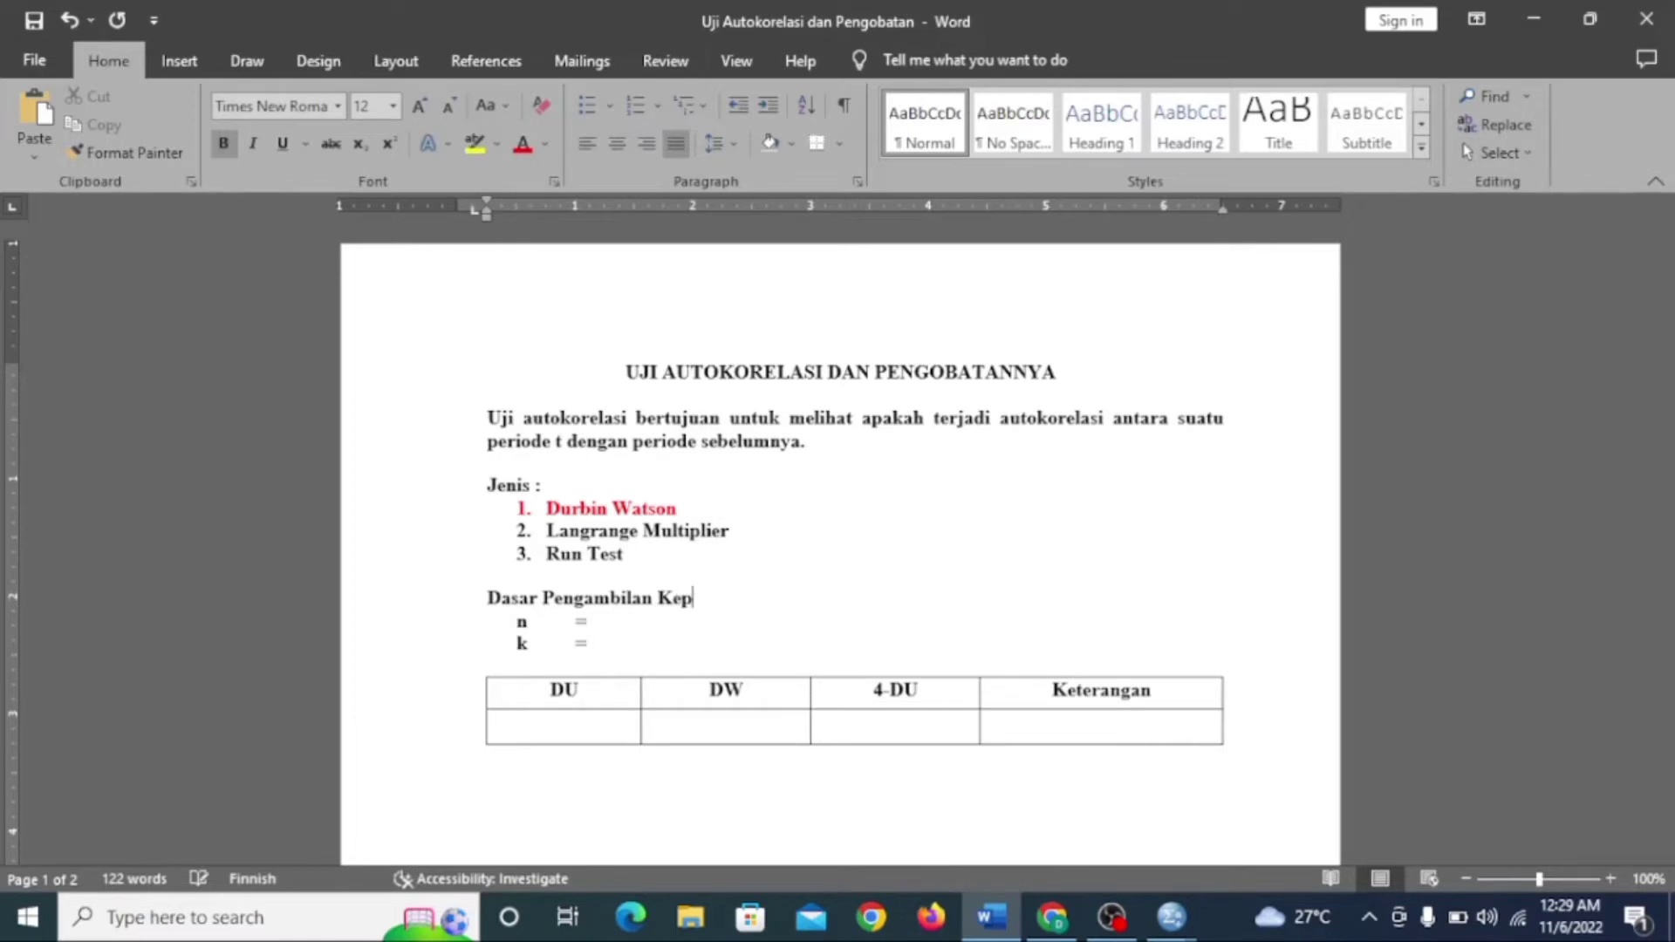
pyautogui.write('utusan :')
pyautogui.press('Return')
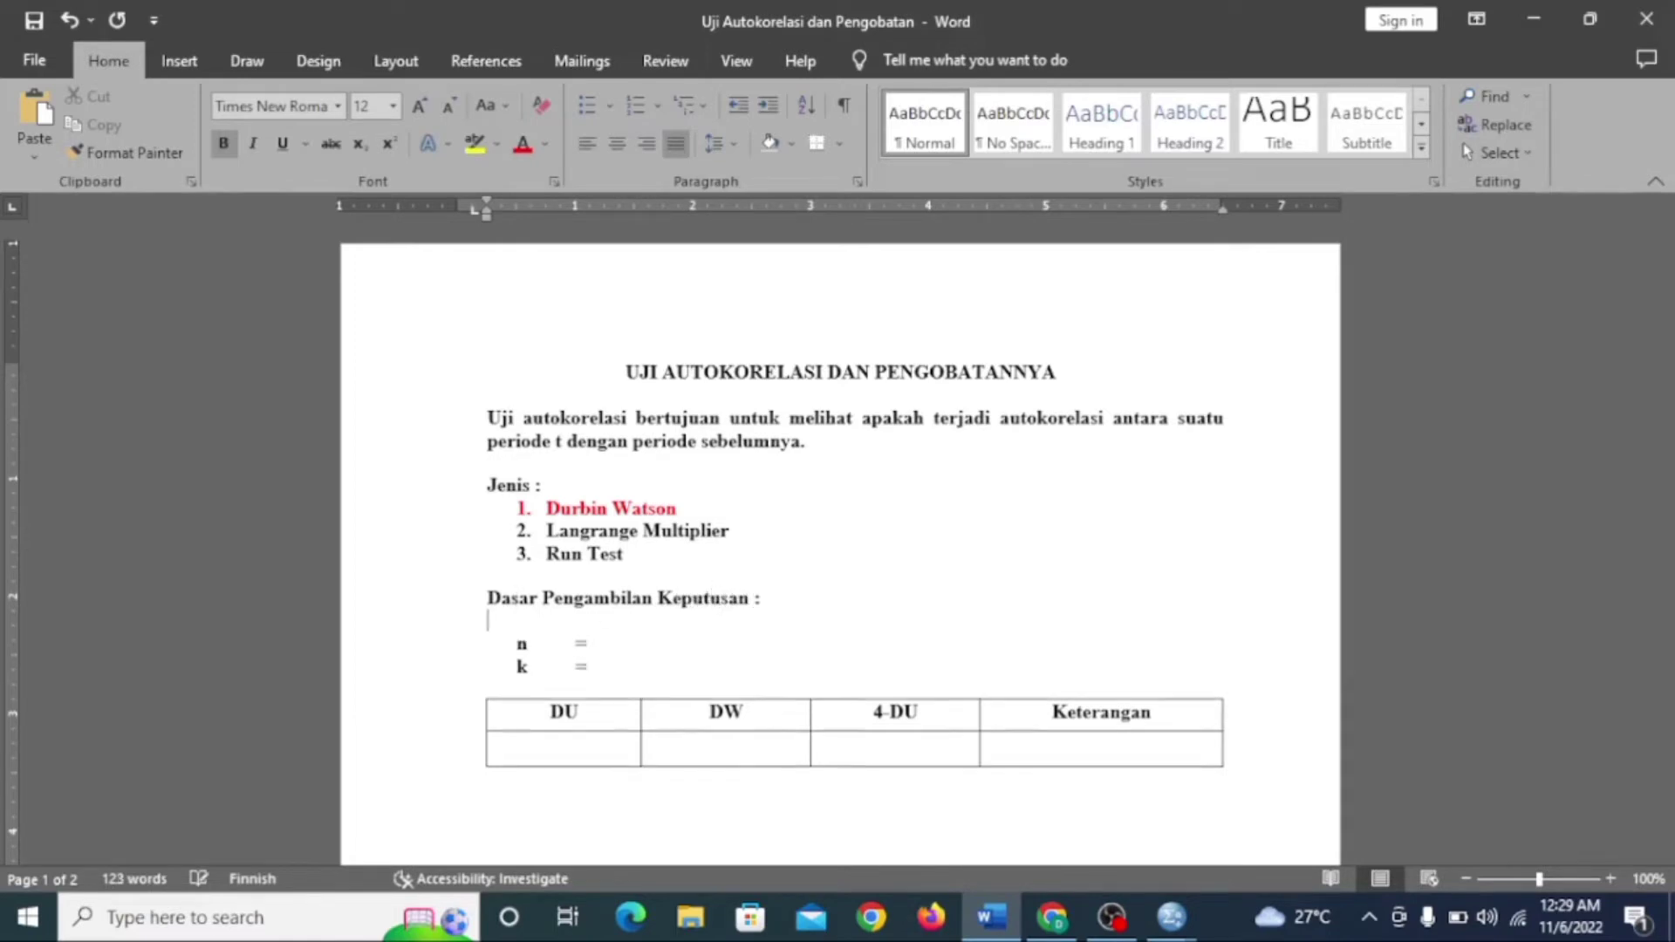
pyautogui.press('Return')
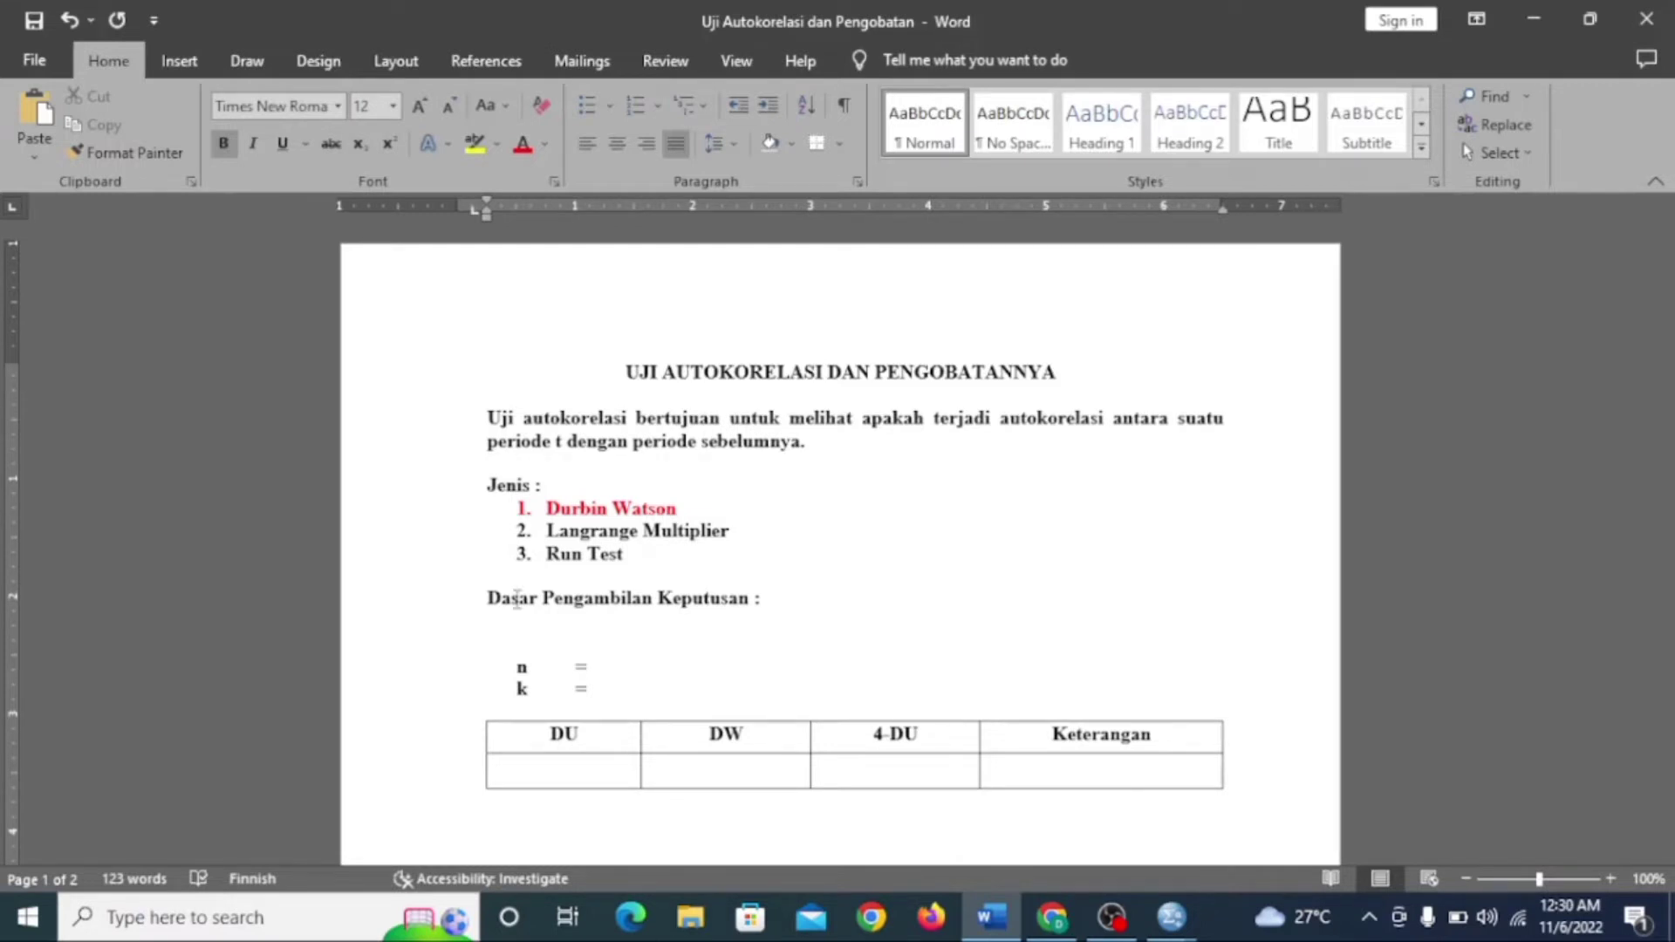
# Step: Write the decision rule "DU < DW < 4- DU (Tidak terjadi autokorelasi)" beneath the "Dasar Pengambilan Keputusan :" line
pyautogui.write('DU < DW < 4-')
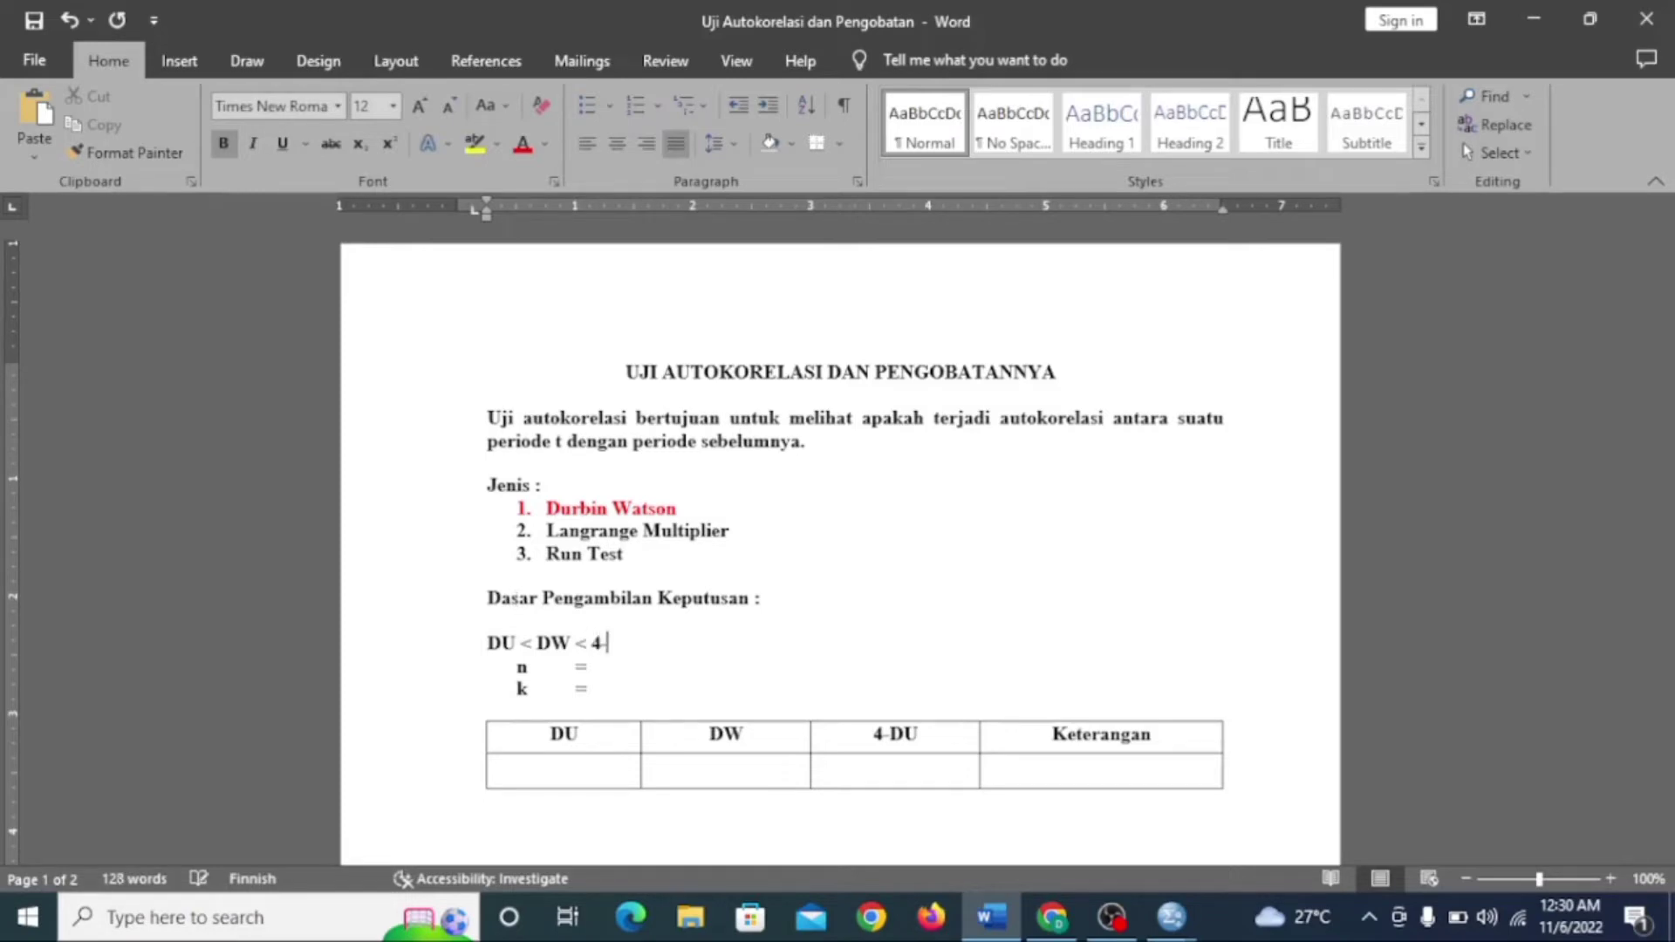
pyautogui.write(' DU (Tid')
pyautogui.write('ak')
pyautogui.write(' tid')
pyautogui.press('BackSpace')
pyautogui.press('BackSpace')
pyautogui.write('e')
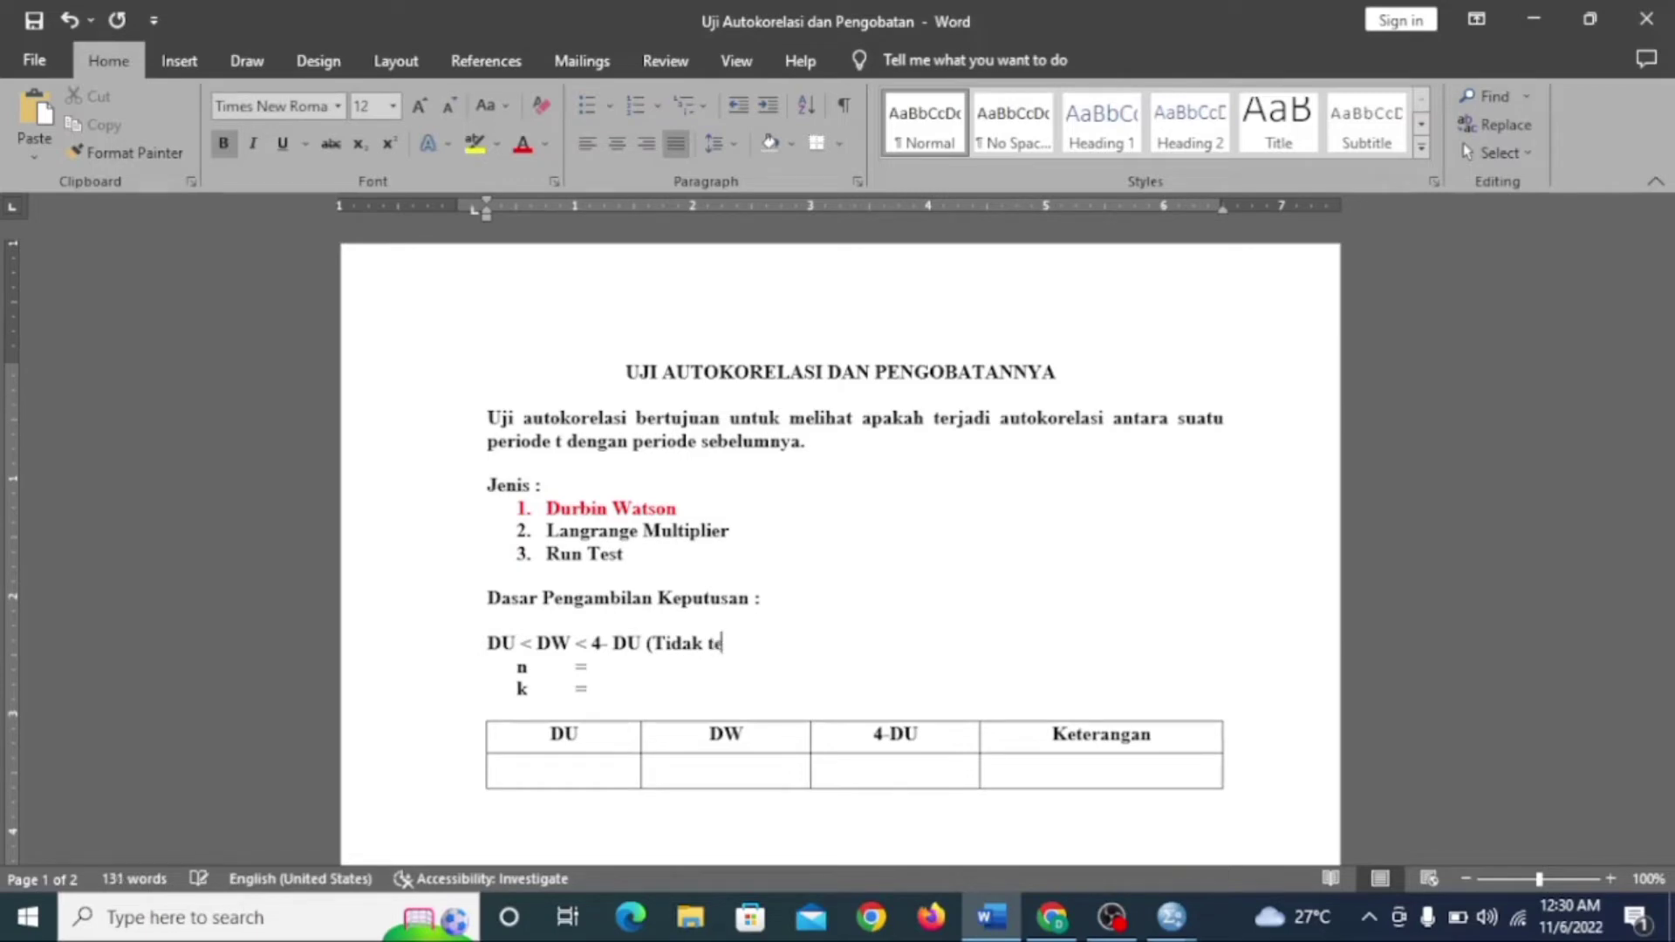
pyautogui.write('rjadi auti autokorela')
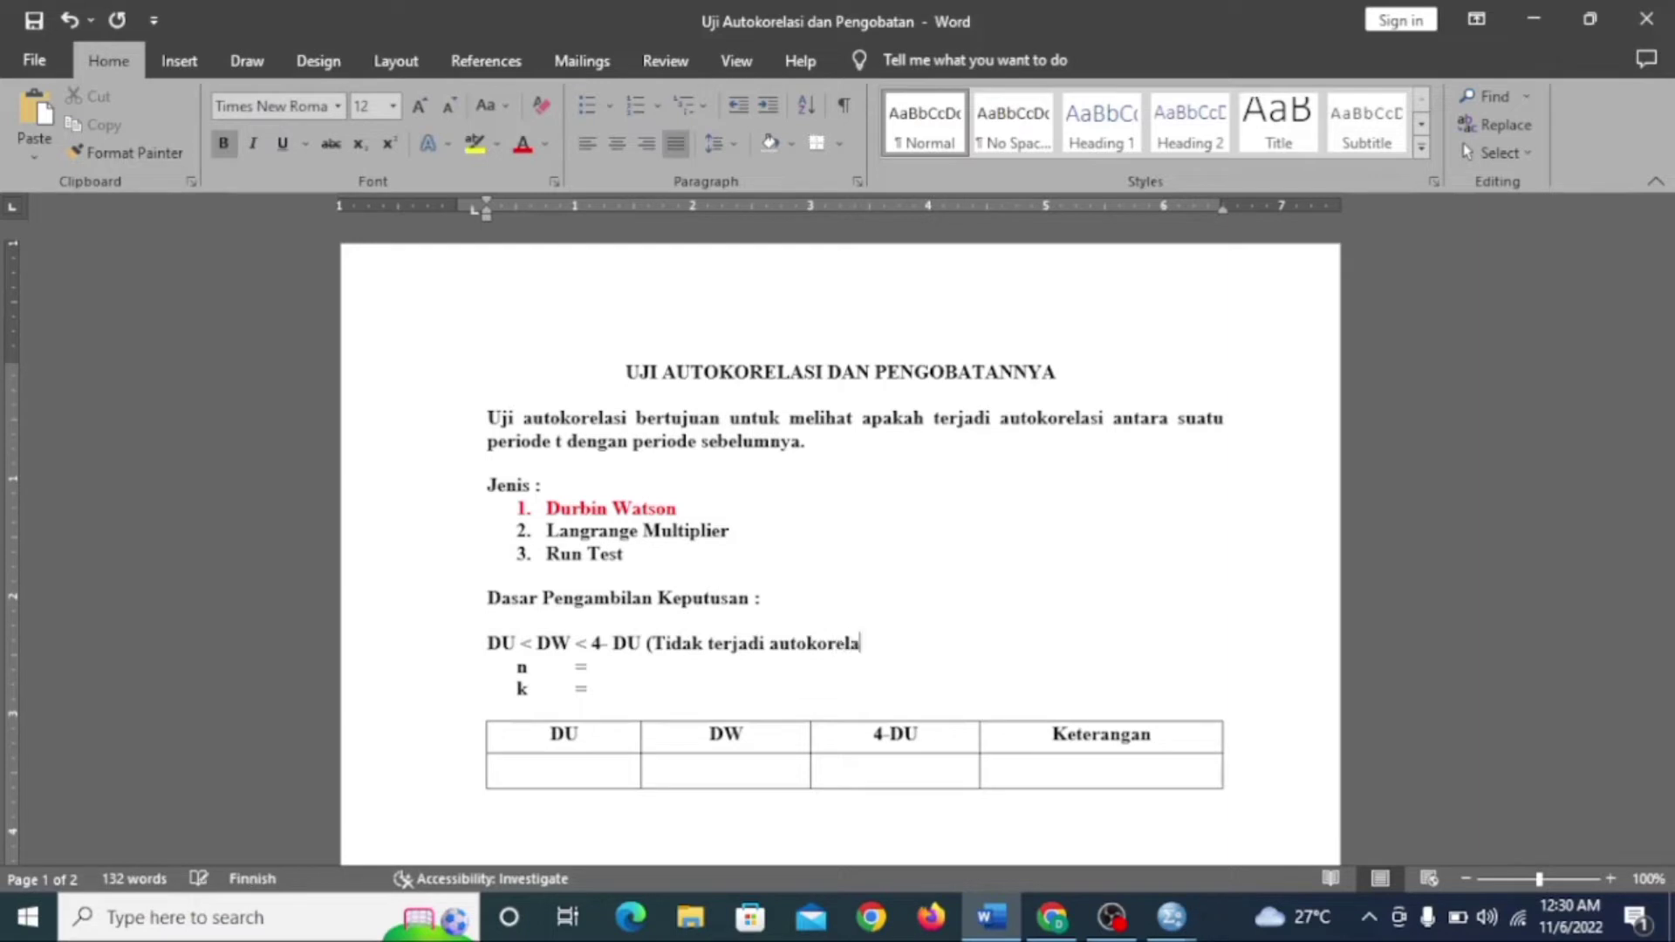
pyautogui.write('si)')
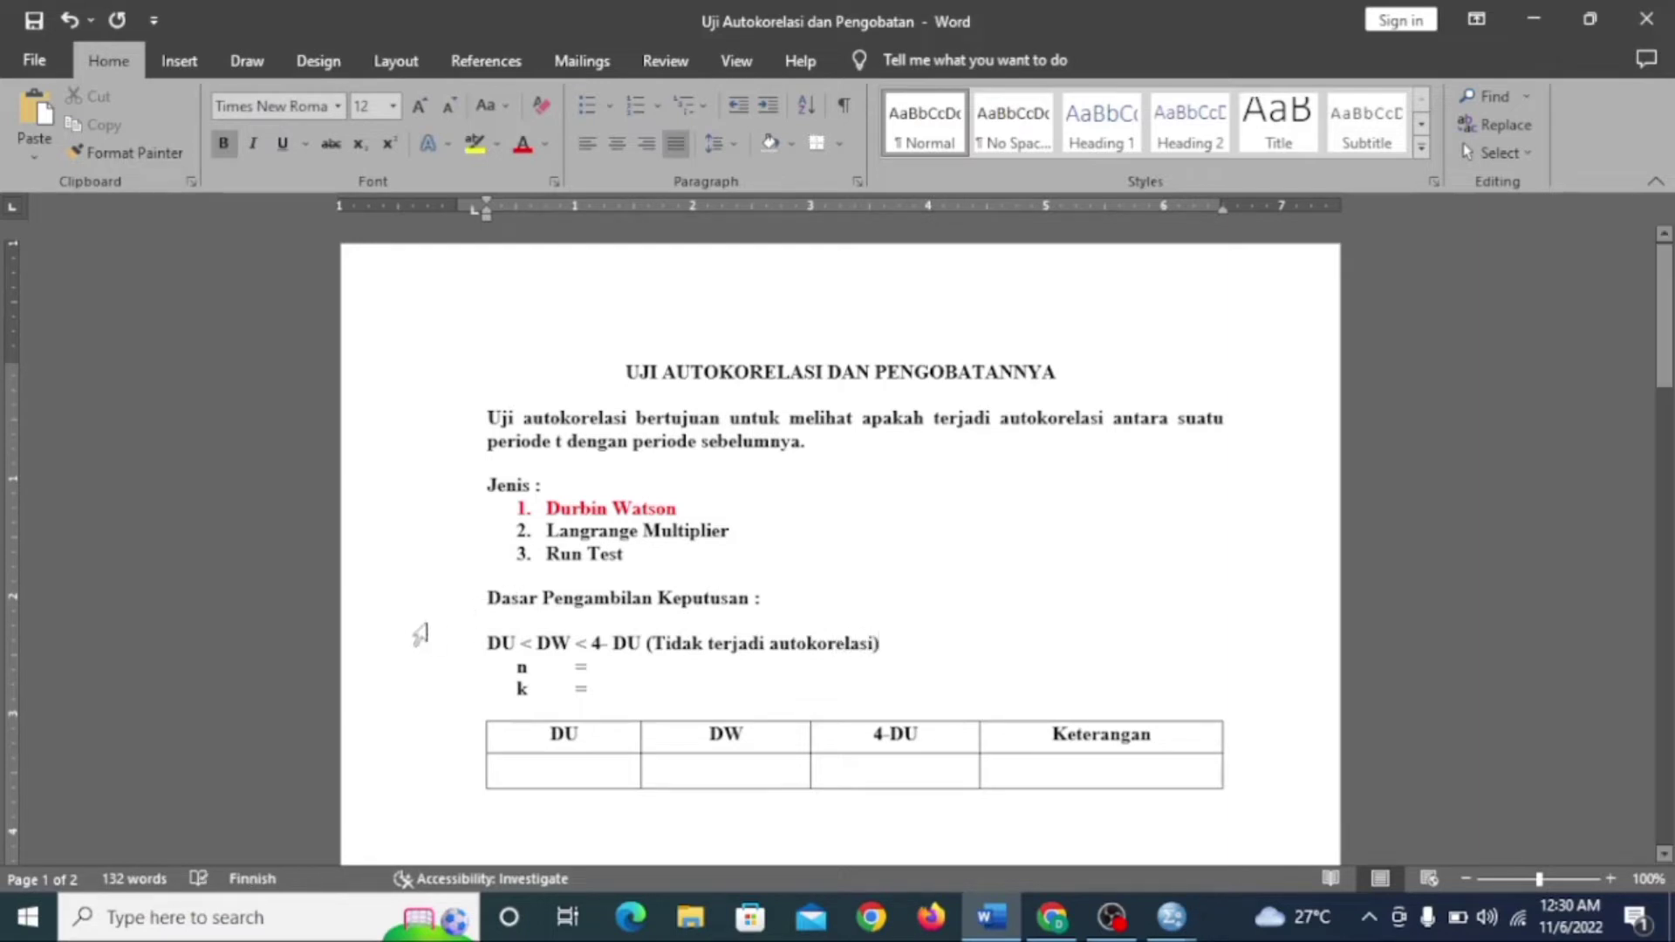
# Step: Center the decision rule line and set its font color to red
pyautogui.moveTo(485, 646); pyautogui.dragTo(905, 643)
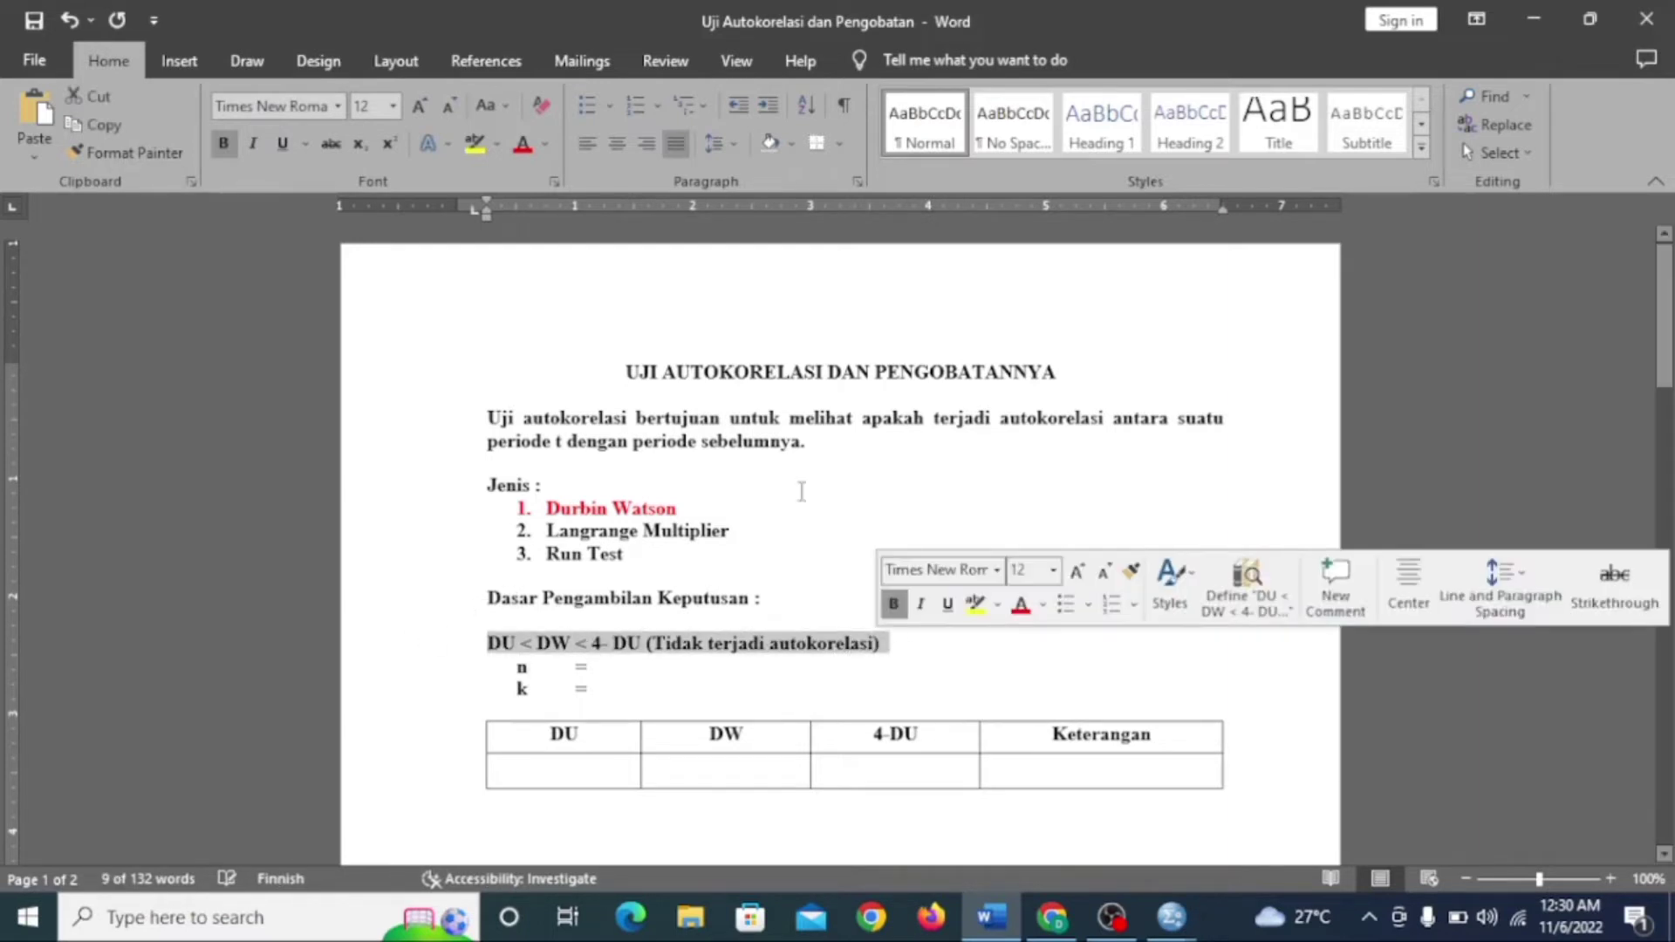
pyautogui.click(617, 143)
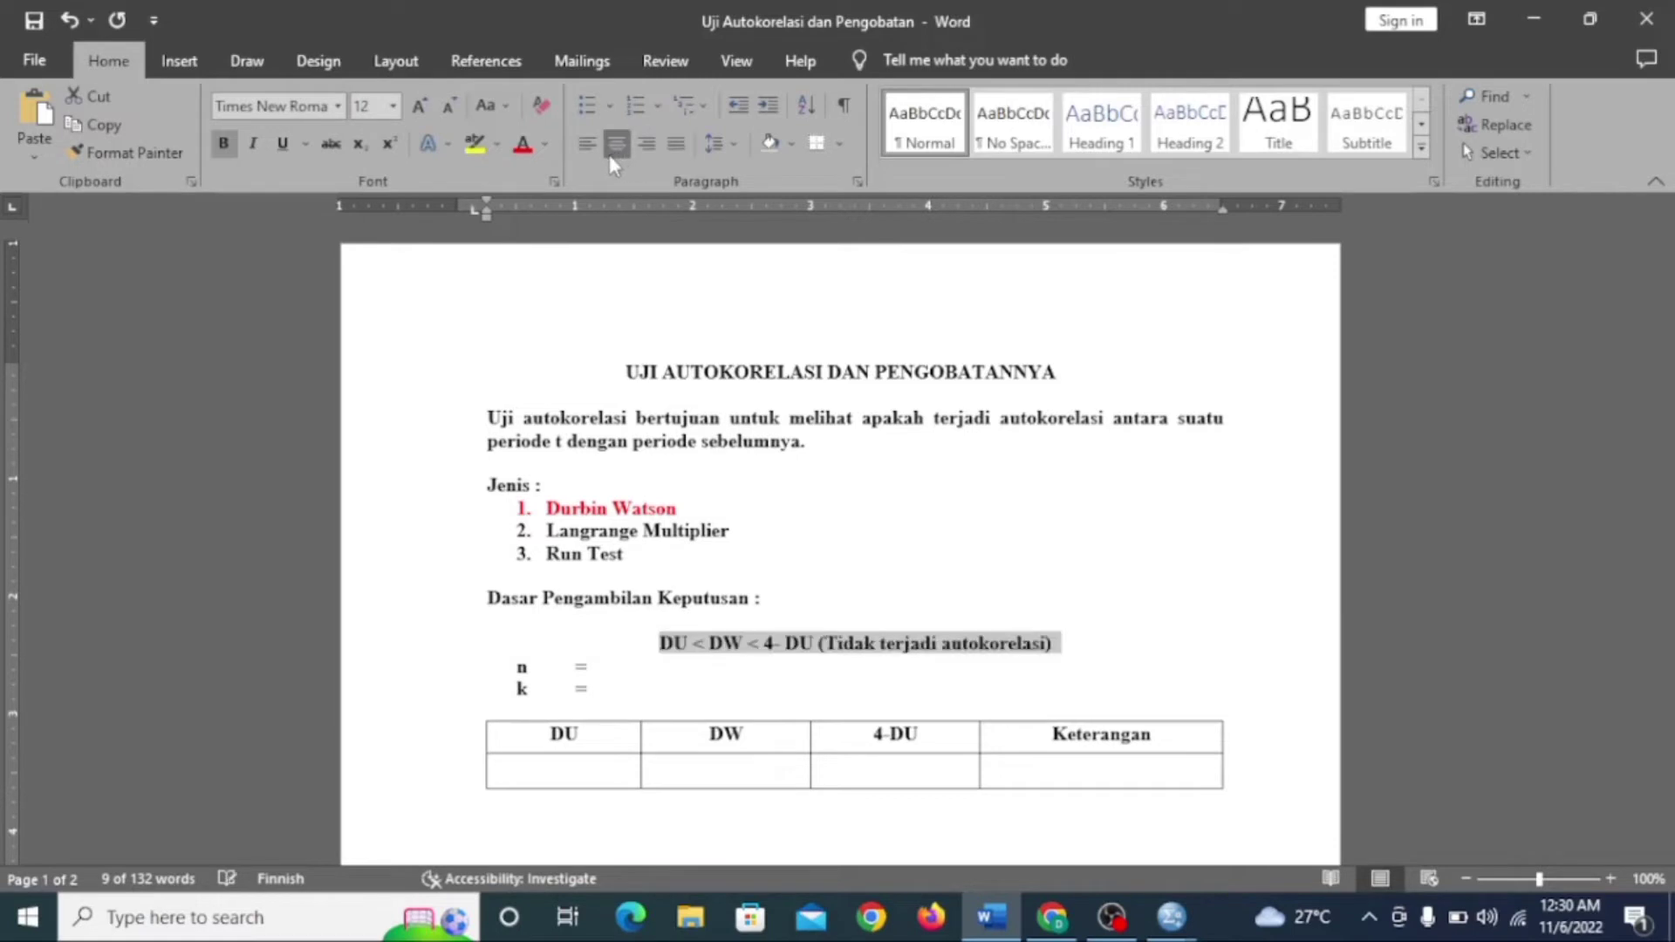
pyautogui.click(531, 150)
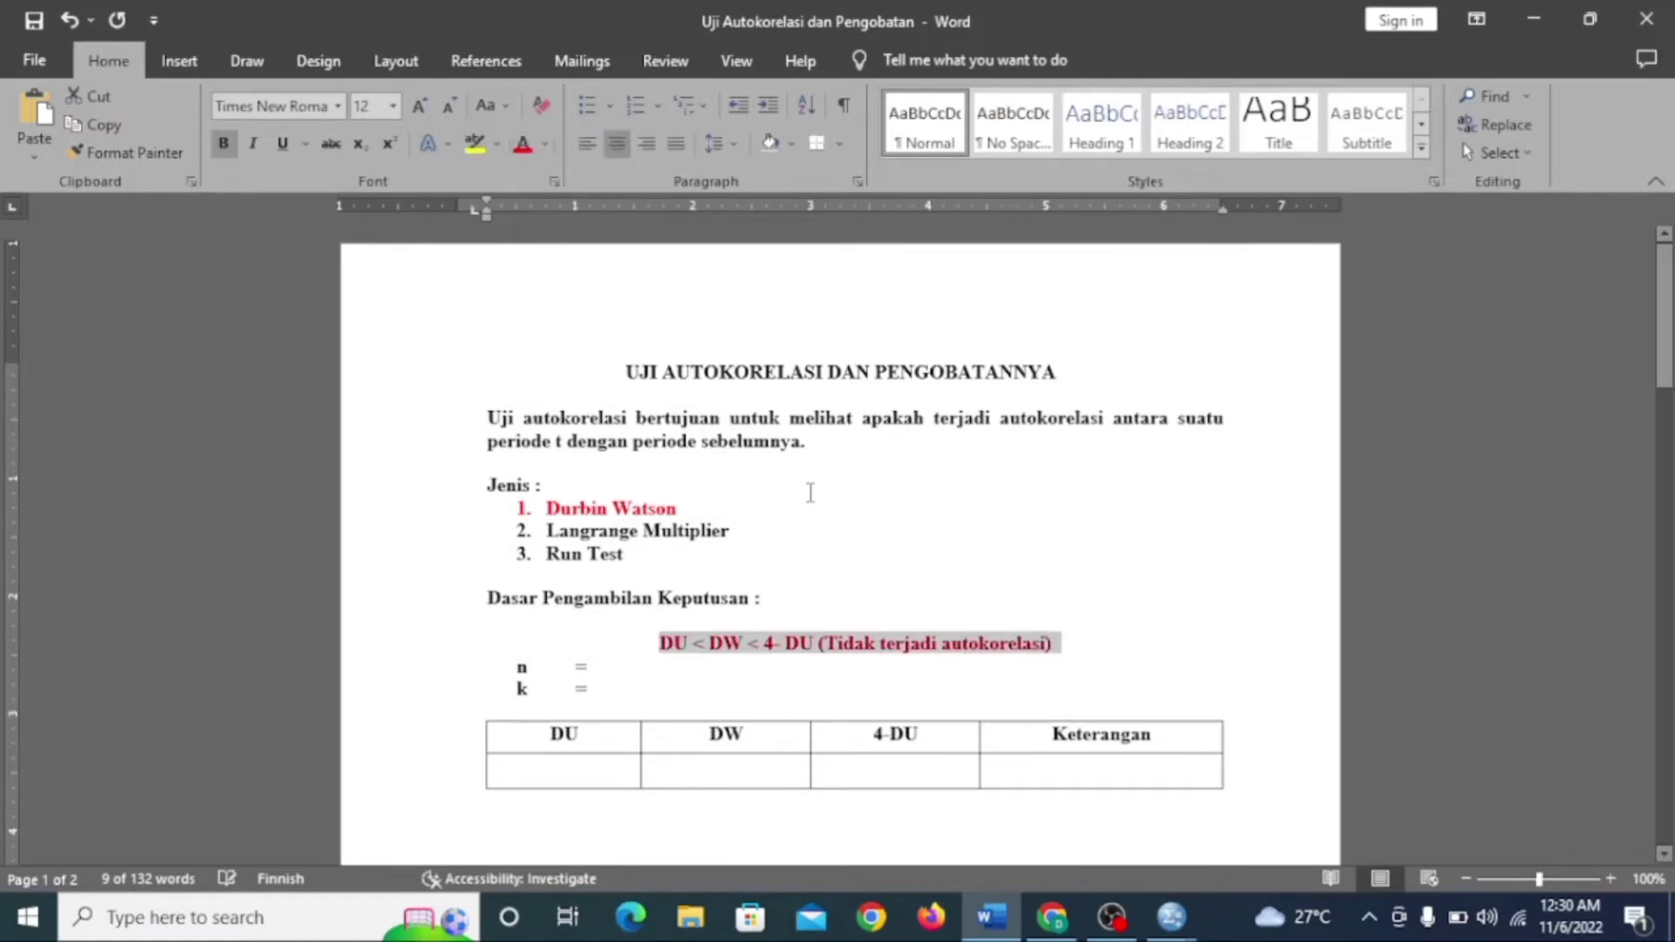
pyautogui.click(855, 644)
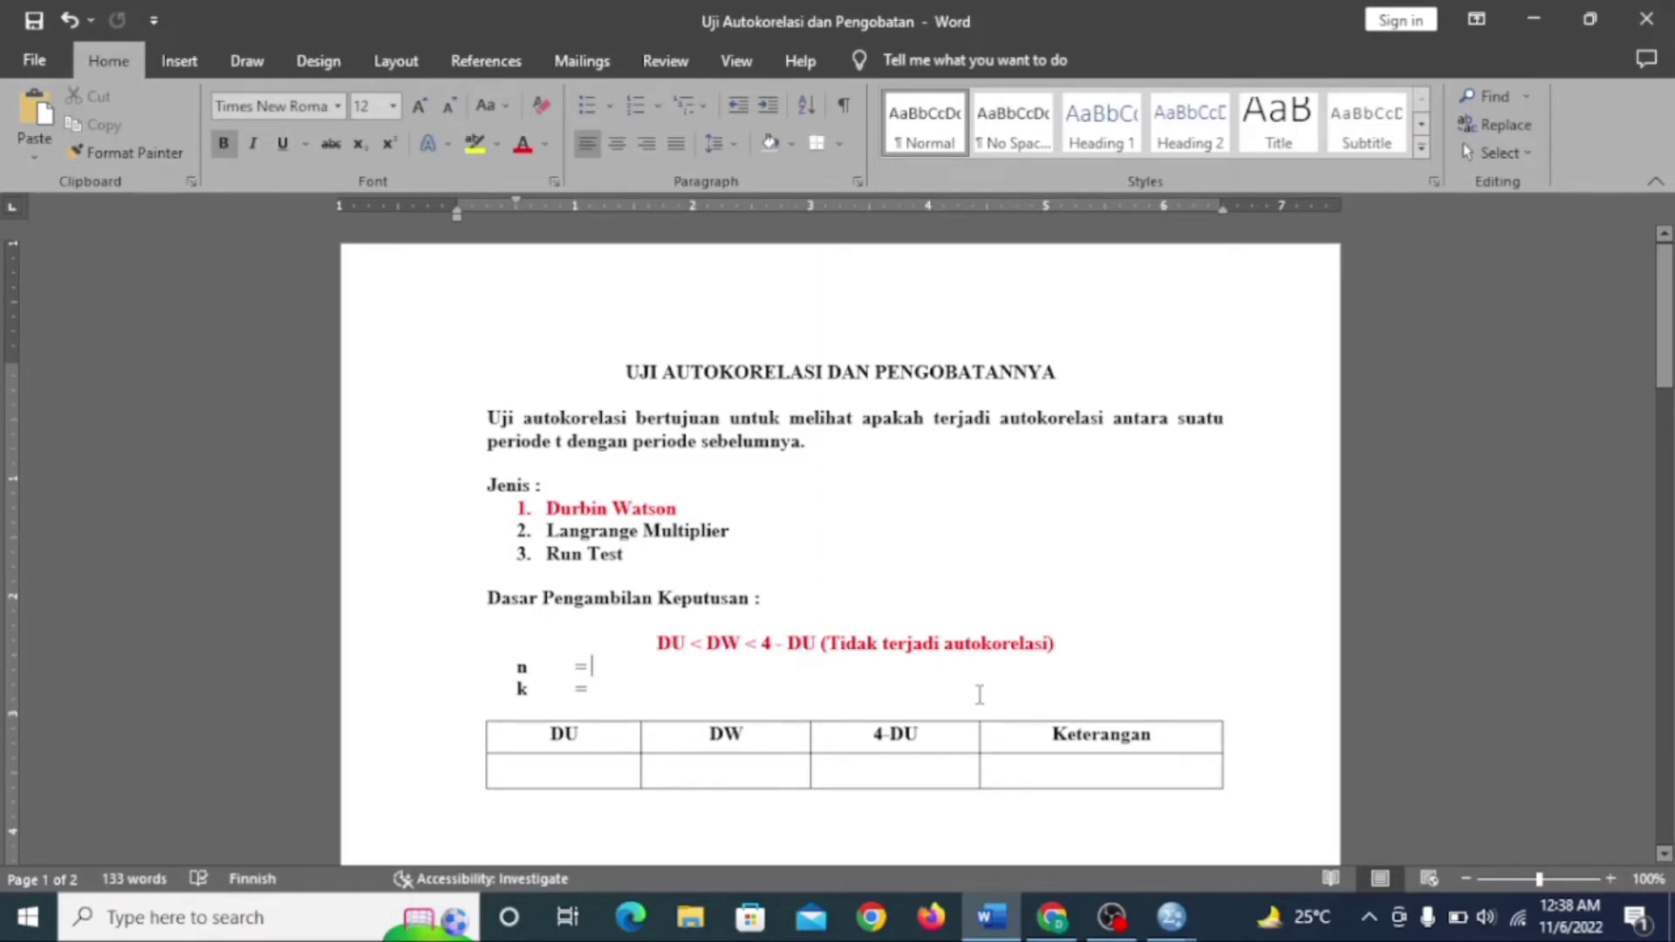
# Step: Switch to the SPSS data editor and examine the last filled row to determine the number of cases
pyautogui.moveTo(1172, 931)
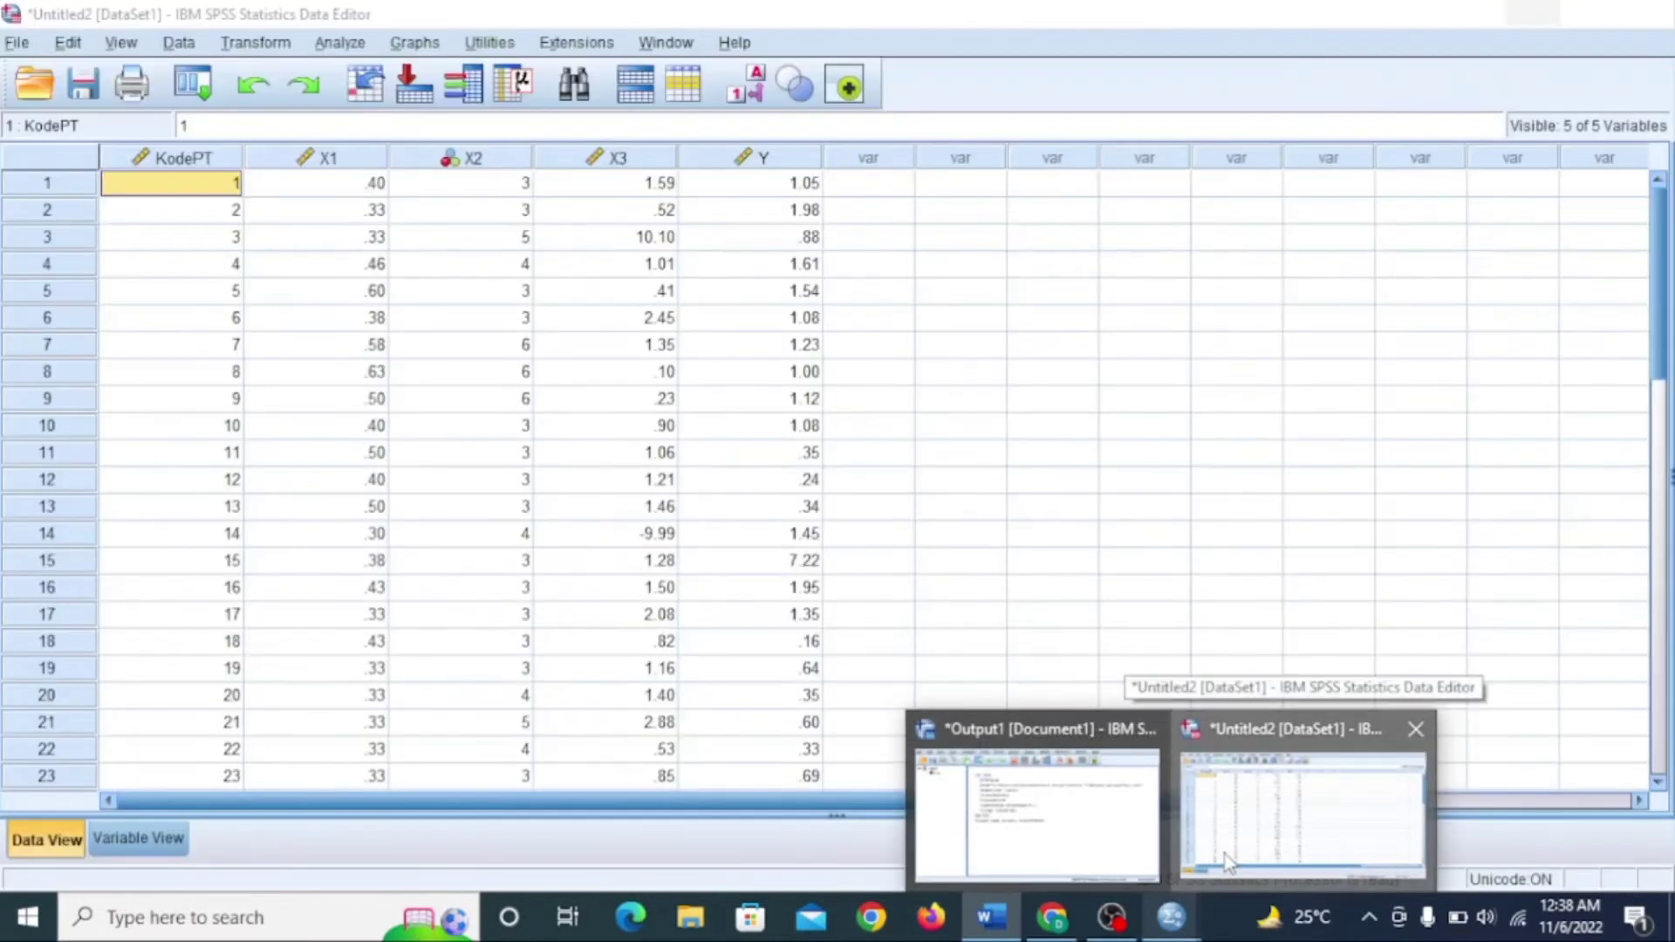
pyautogui.click(1227, 861)
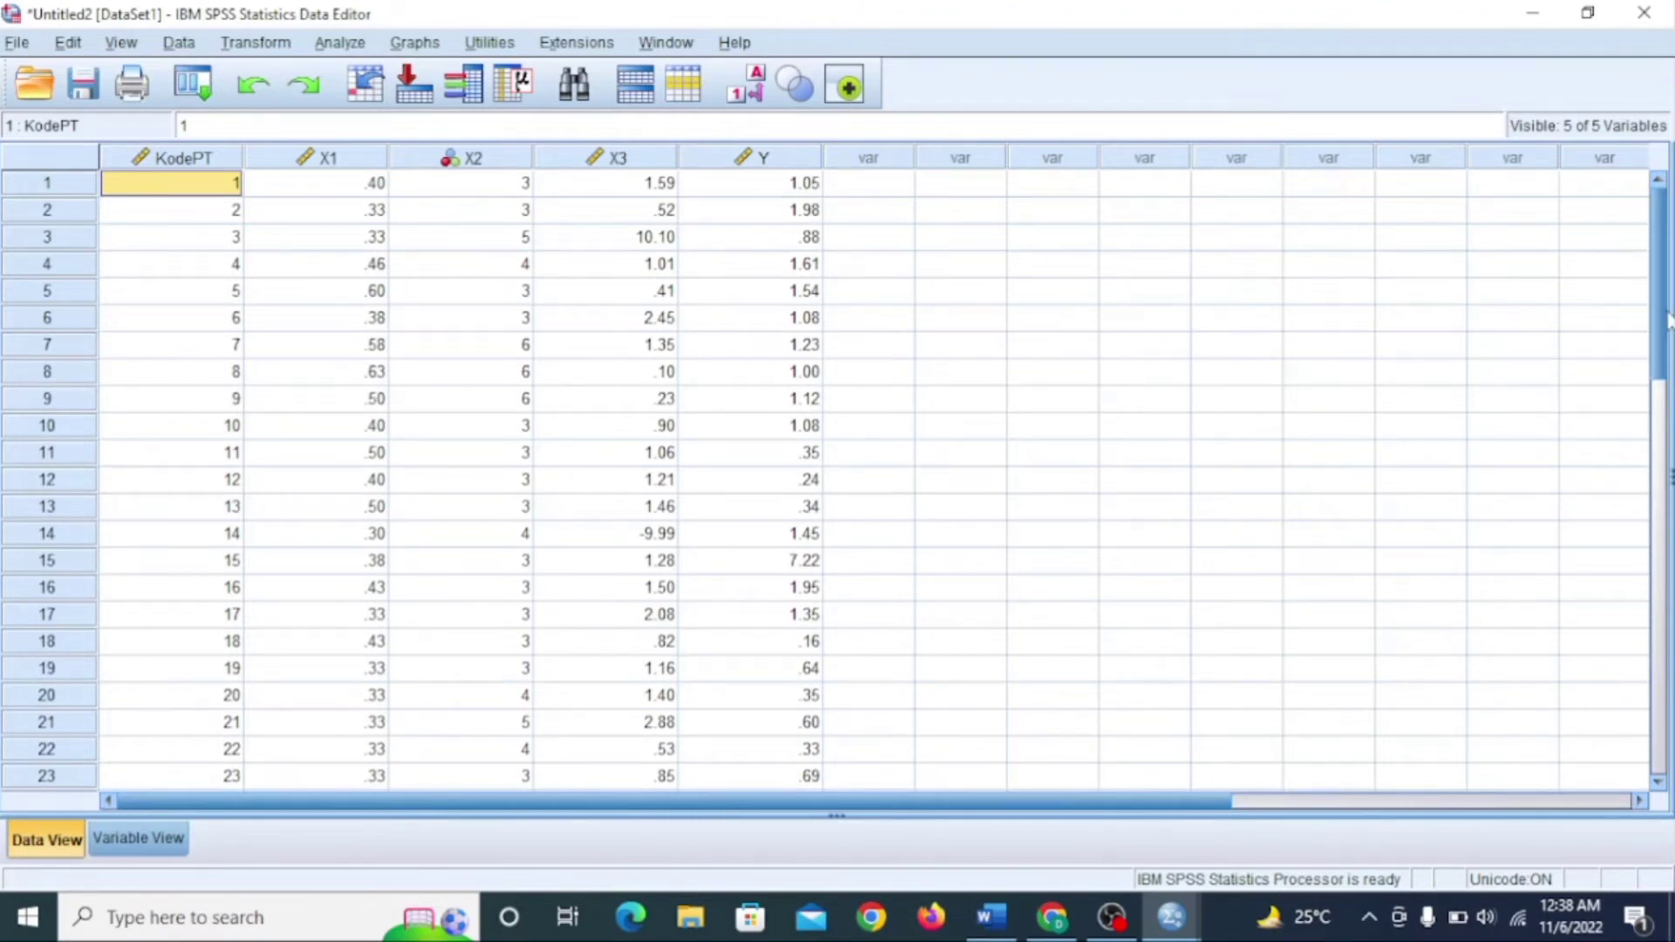
pyautogui.scroll(-1, 1669, 332)
pyautogui.scroll(-7, 1669, 332)
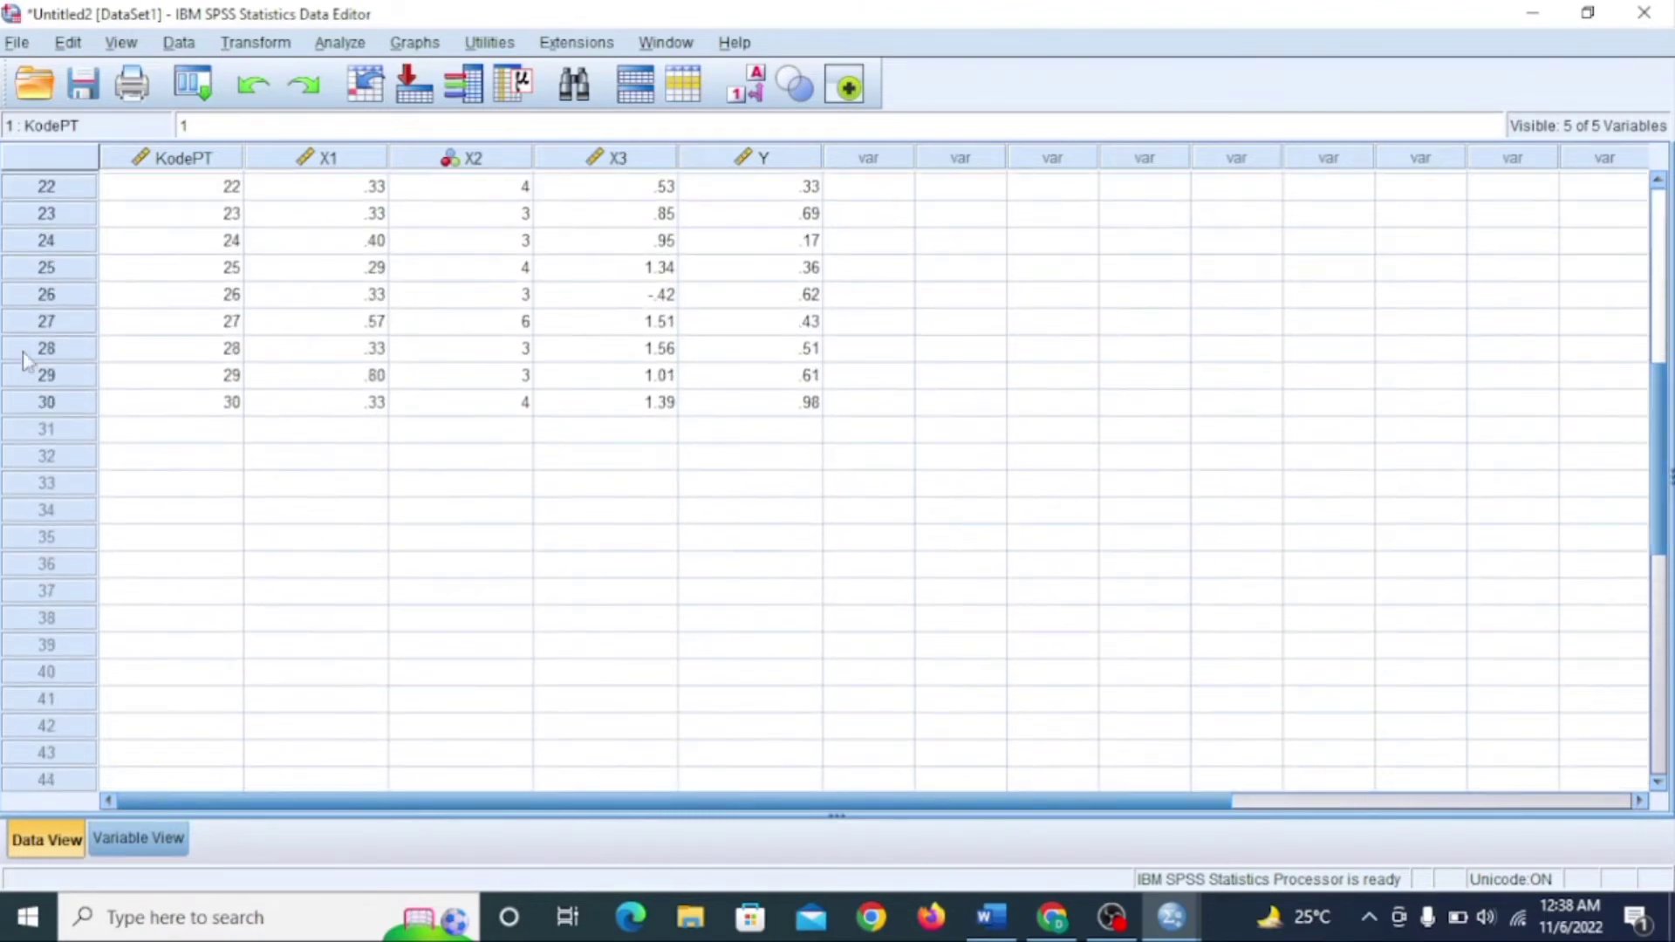
pyautogui.click(35, 402)
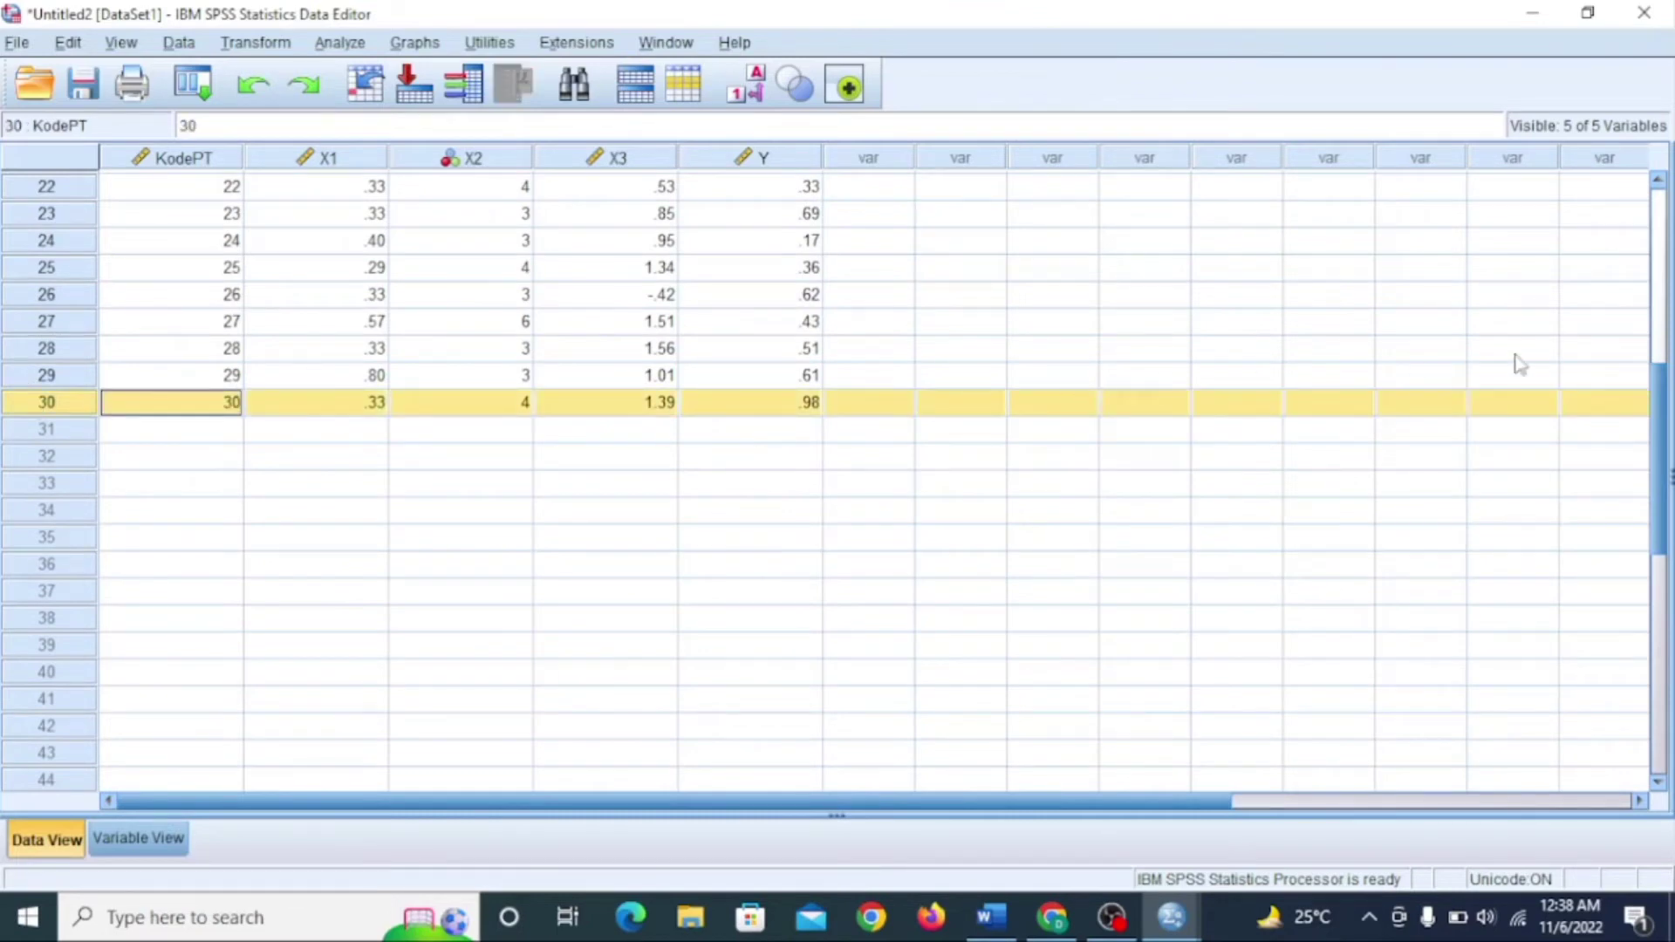
pyautogui.moveTo(1669, 371); pyautogui.dragTo(1668, 187)
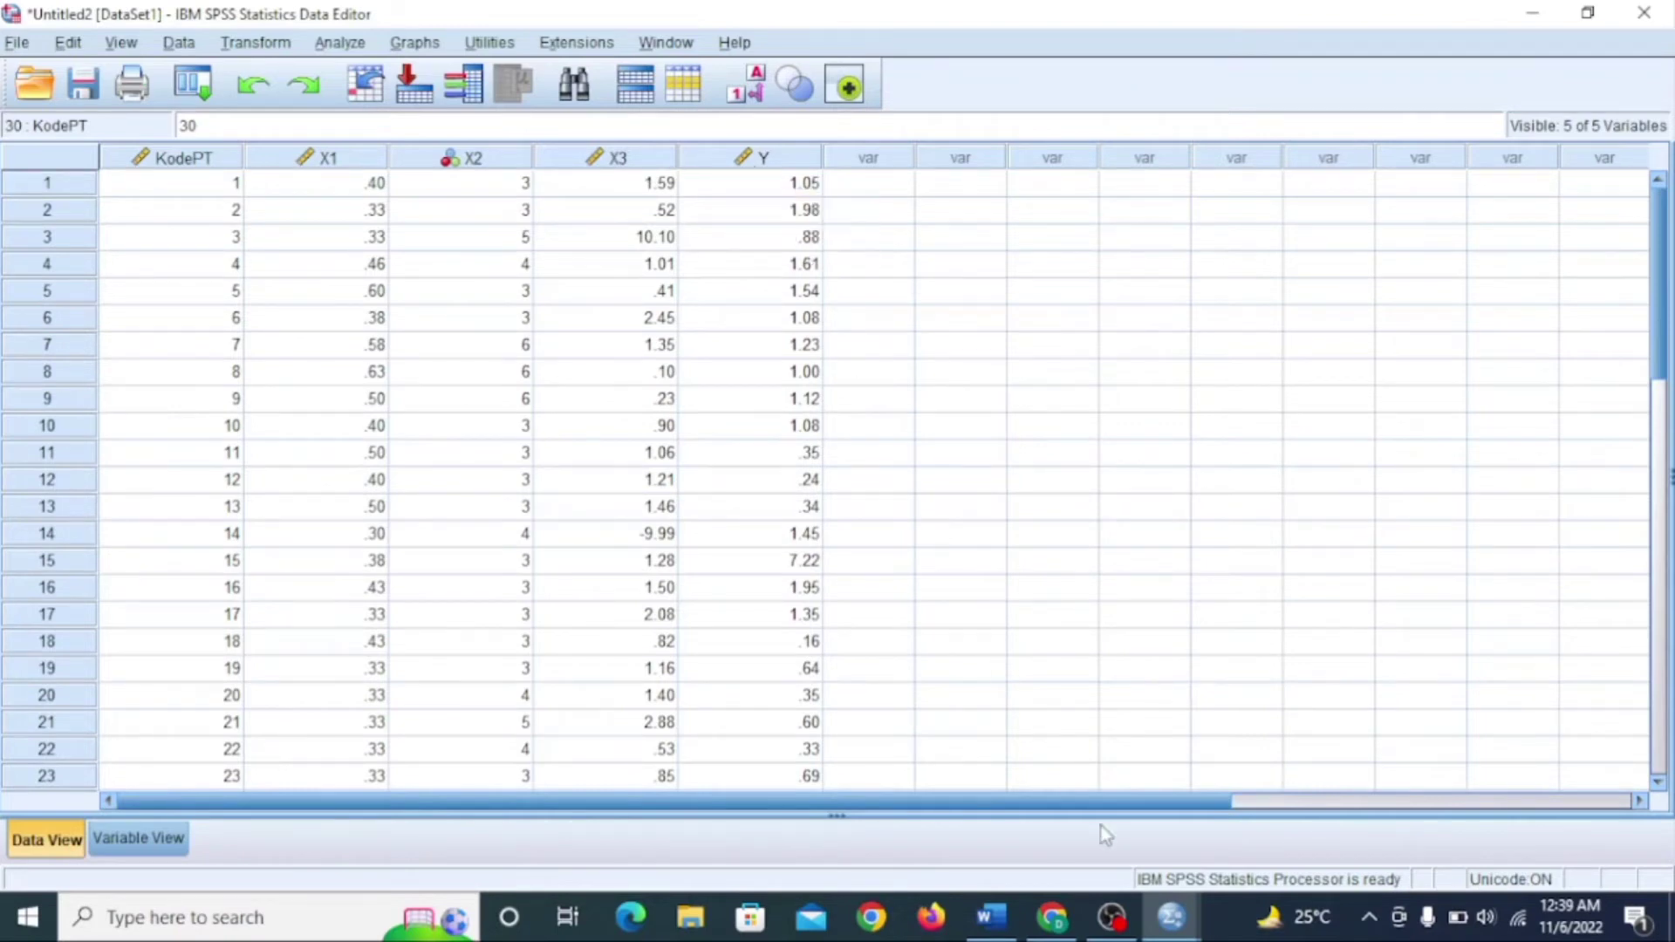
# Step: Return to the Word document and fill in 30 for n and 3 for k above the table
pyautogui.click(999, 929)
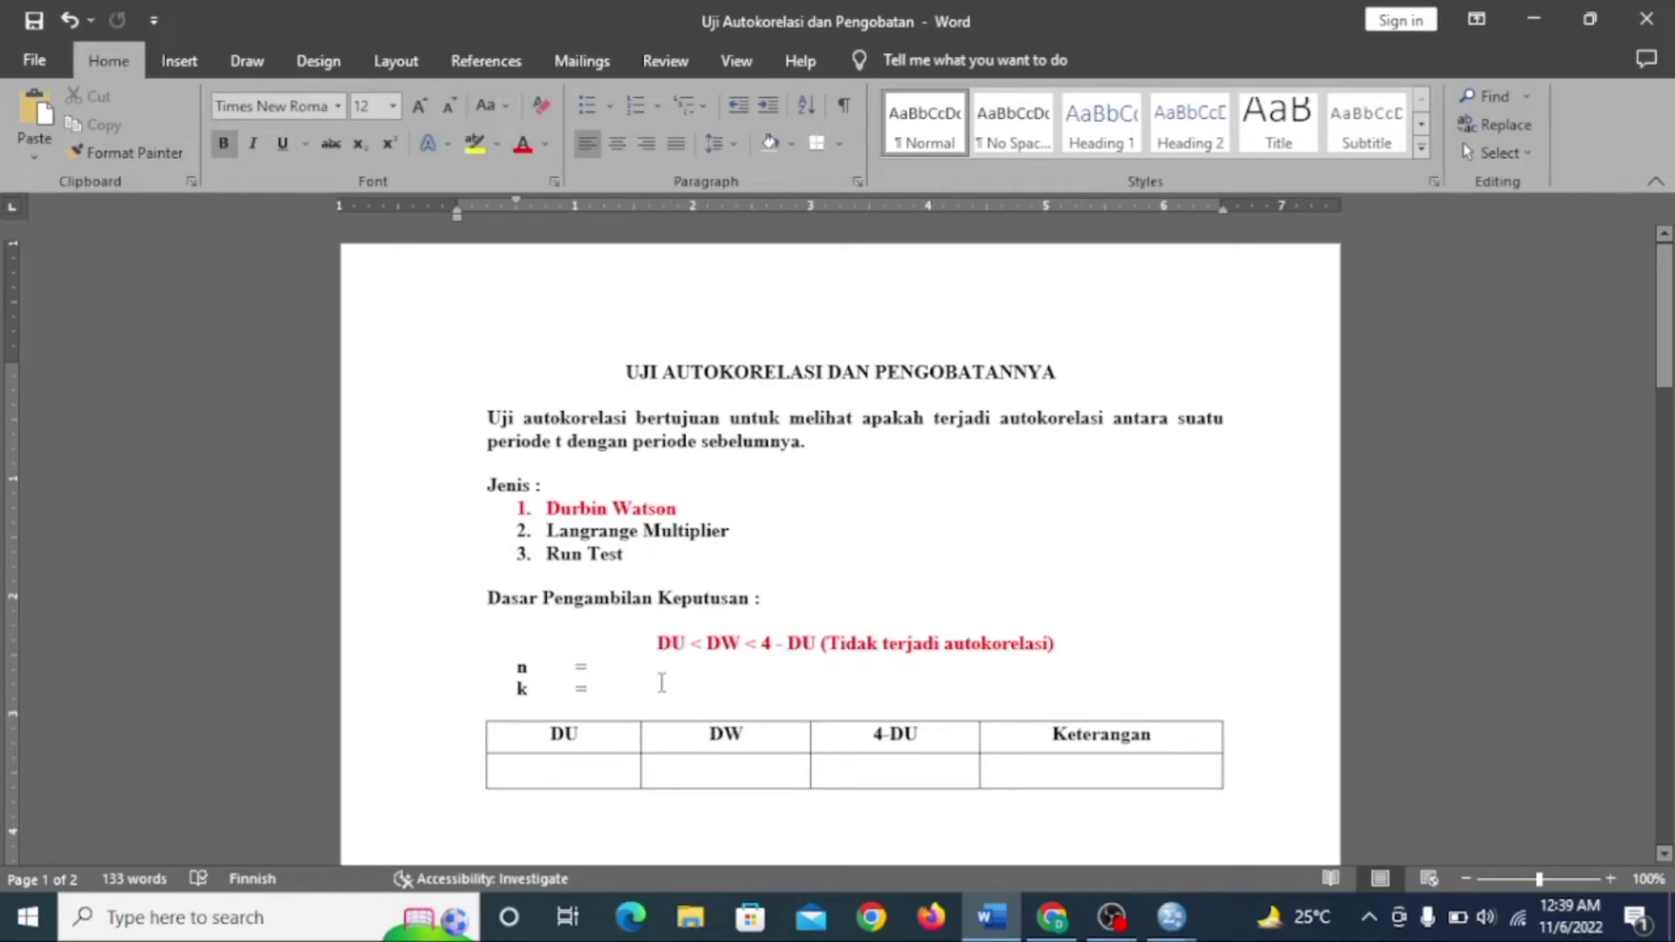
pyautogui.write('30')
pyautogui.click(644, 706)
pyautogui.click(642, 689)
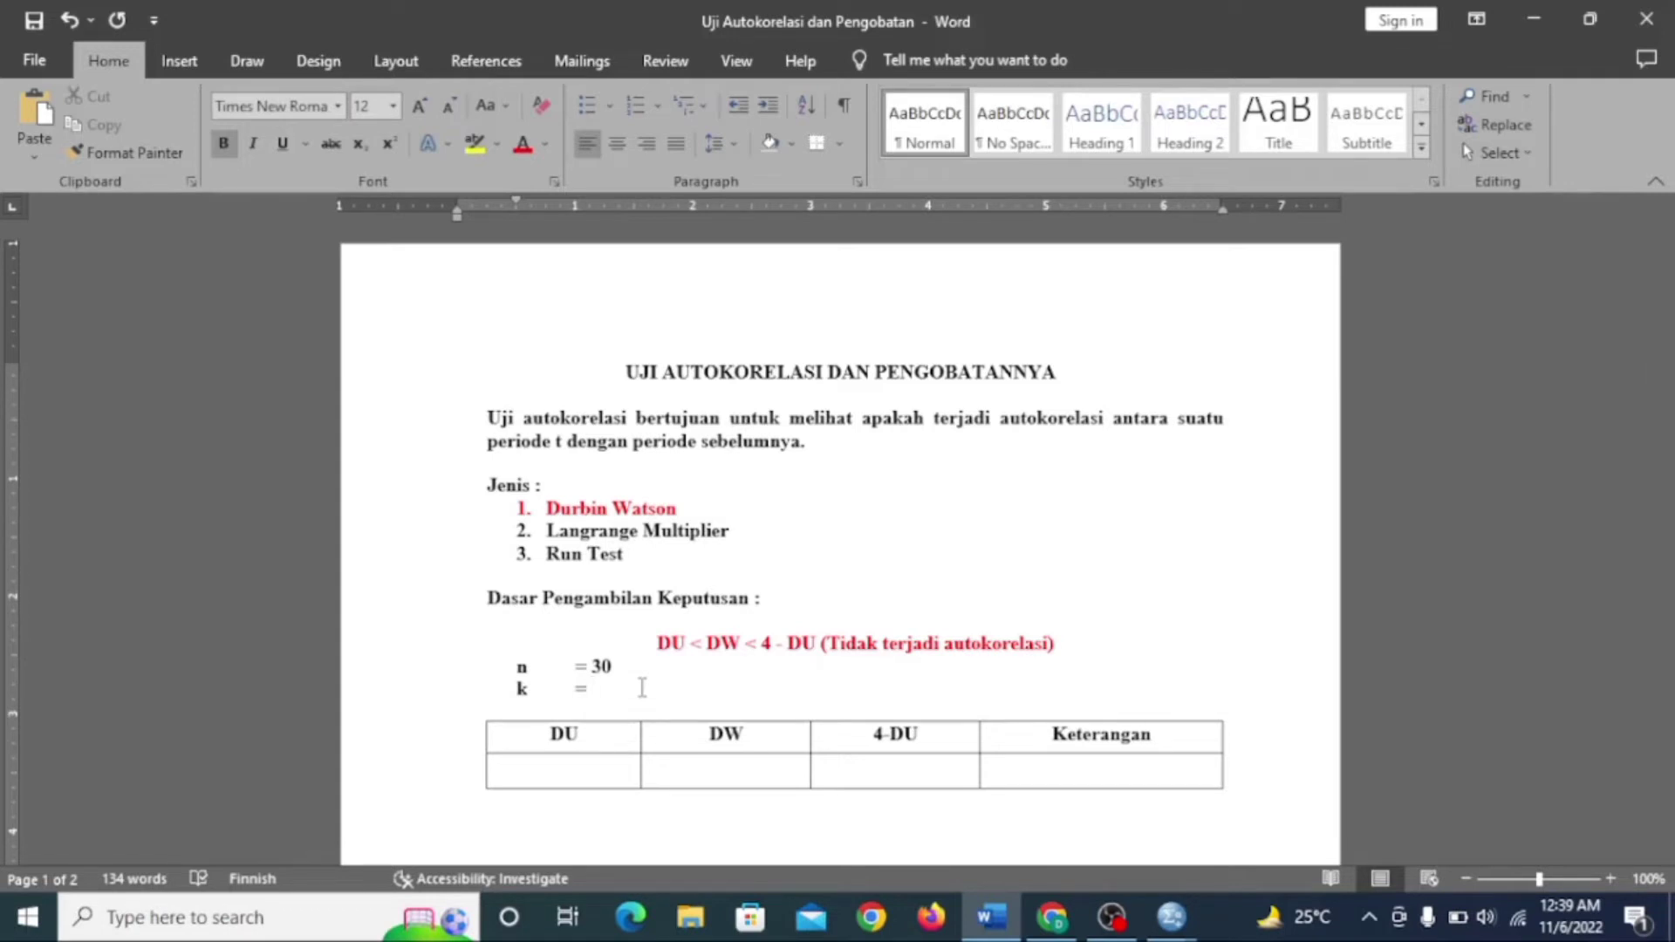
pyautogui.write('3')
# Step: In the SPSS dataset, start a Linear Regression and assign Y as the dependent variable
pyautogui.click(1150, 923)
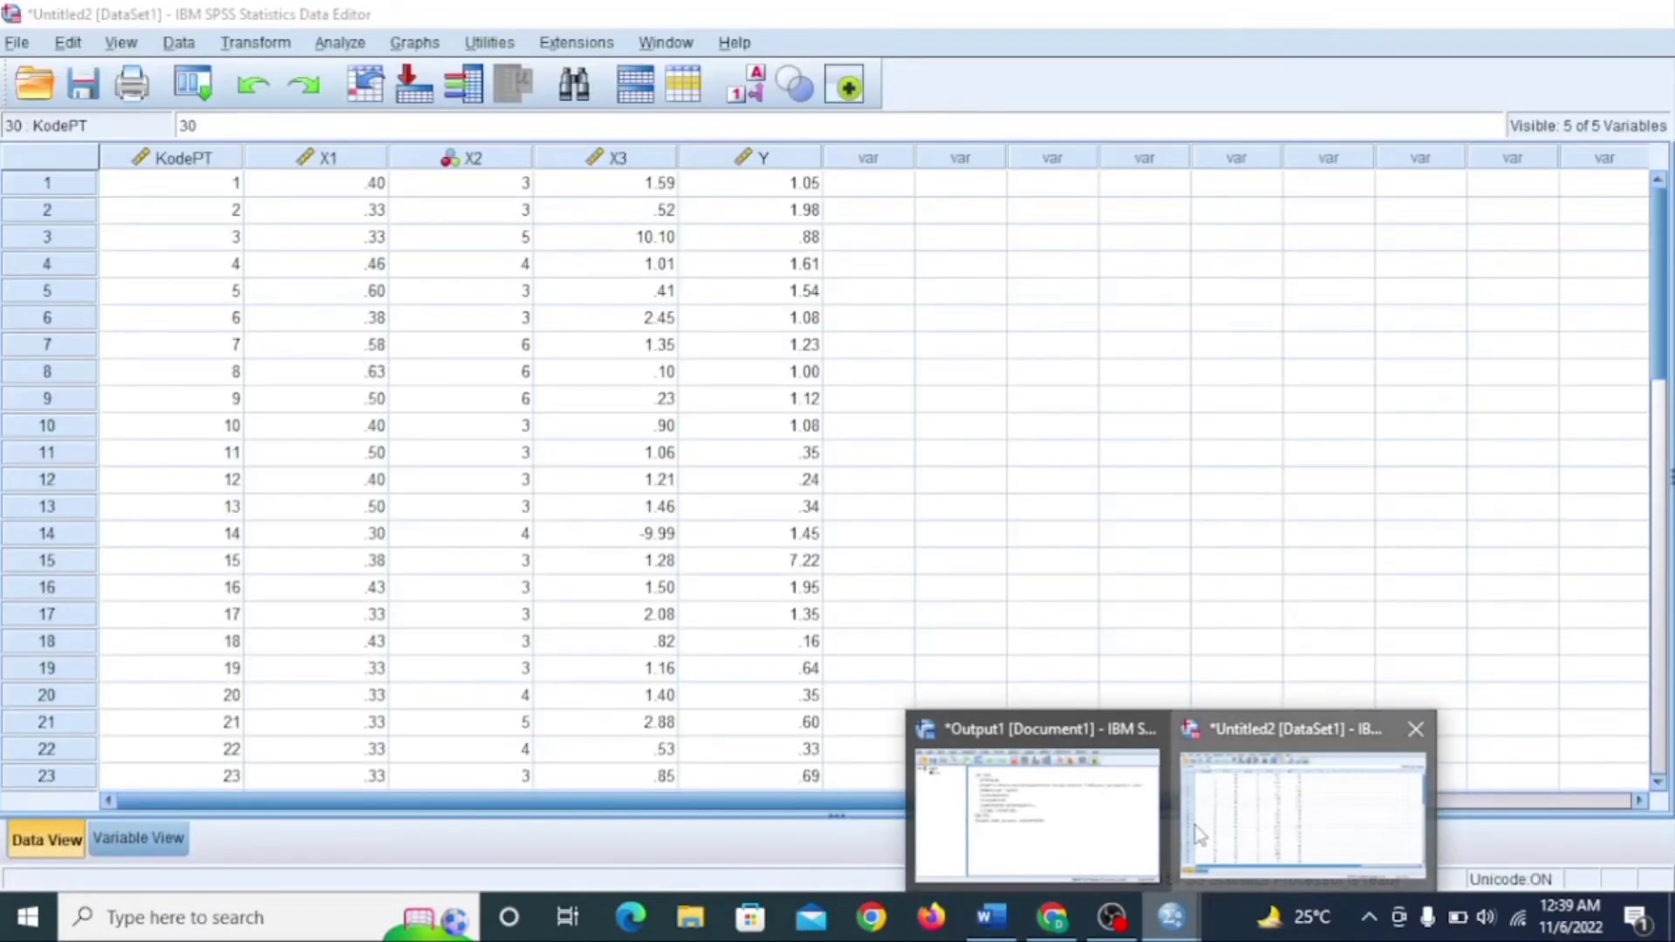
pyautogui.click(1199, 834)
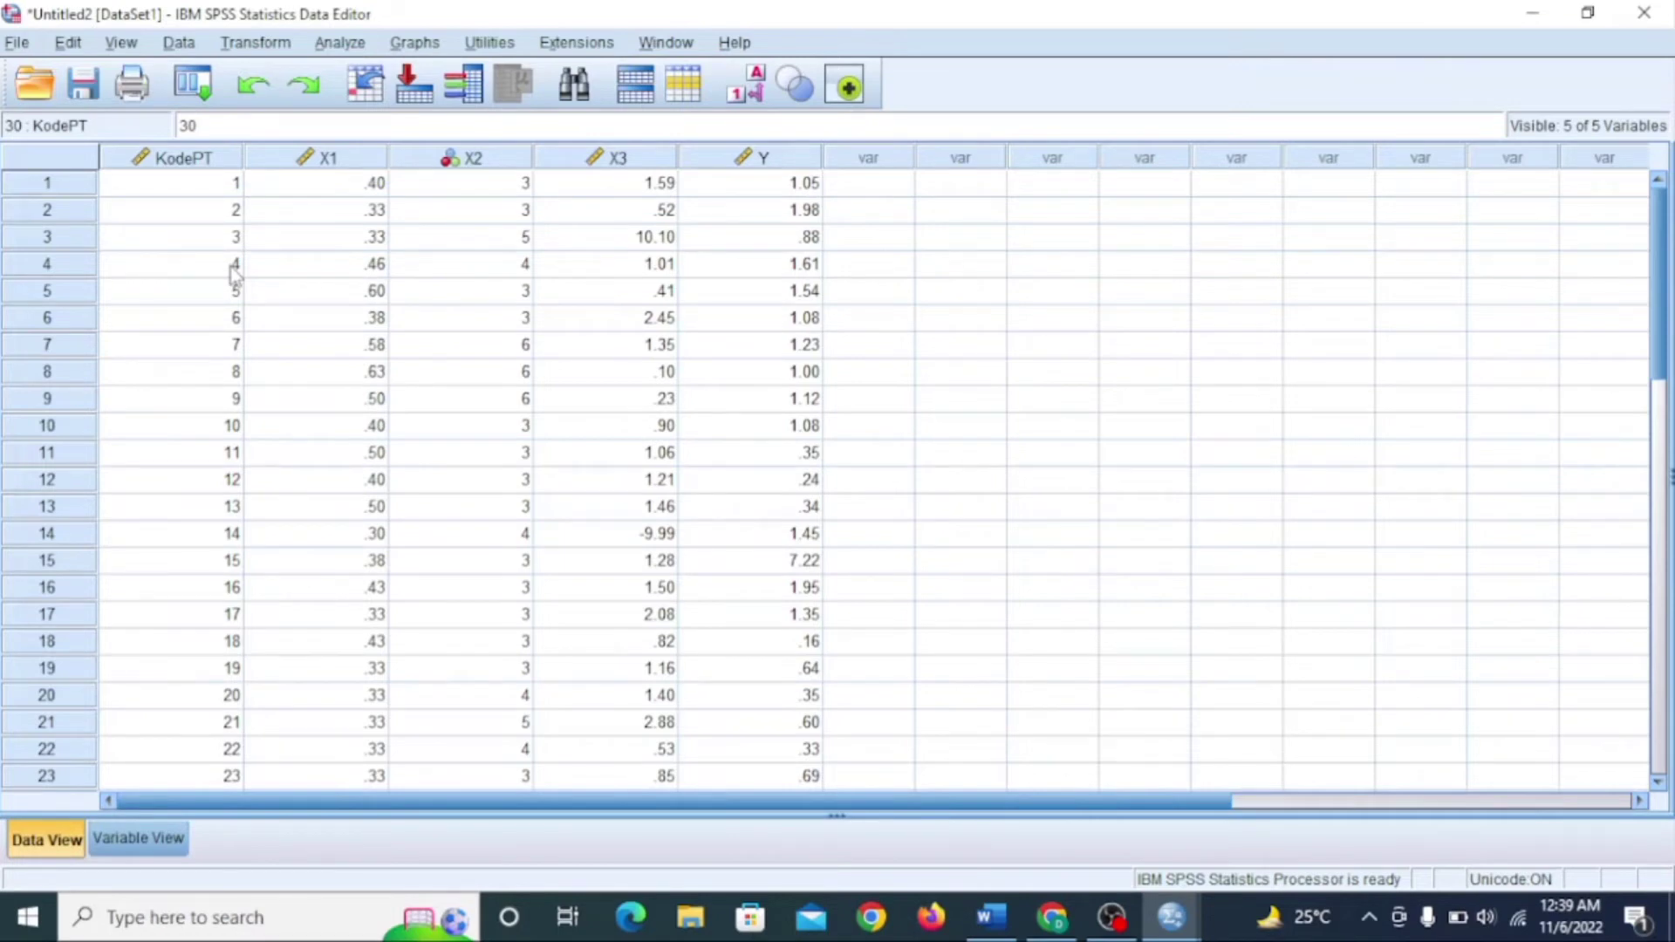
pyautogui.click(340, 43)
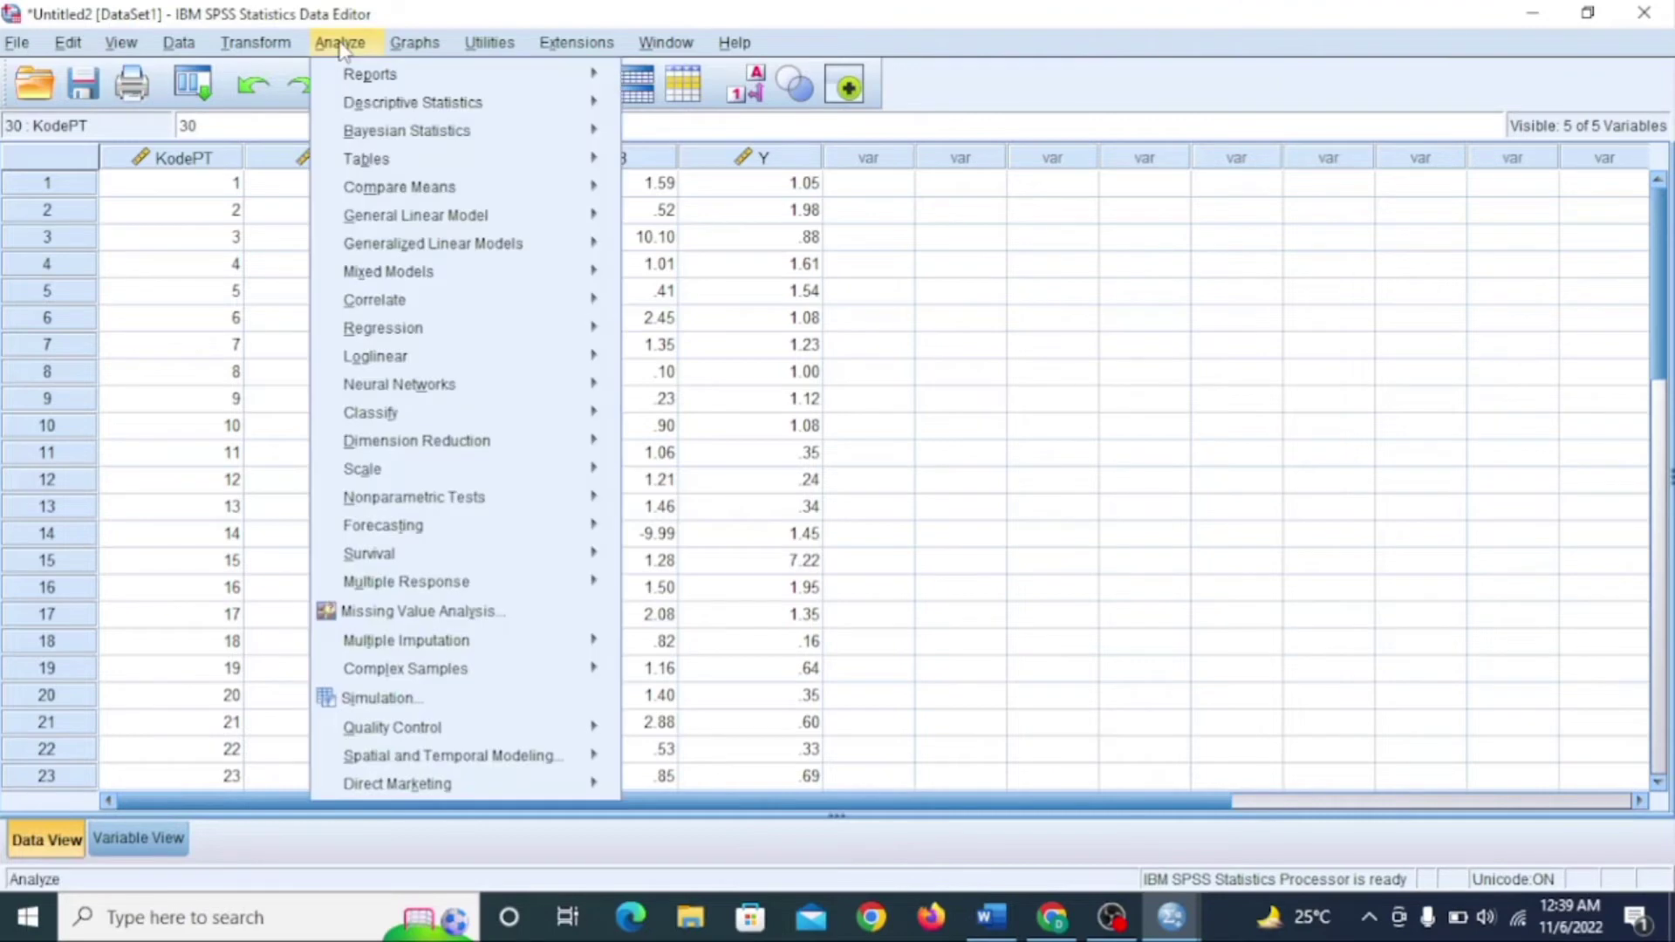
pyautogui.moveTo(378, 281)
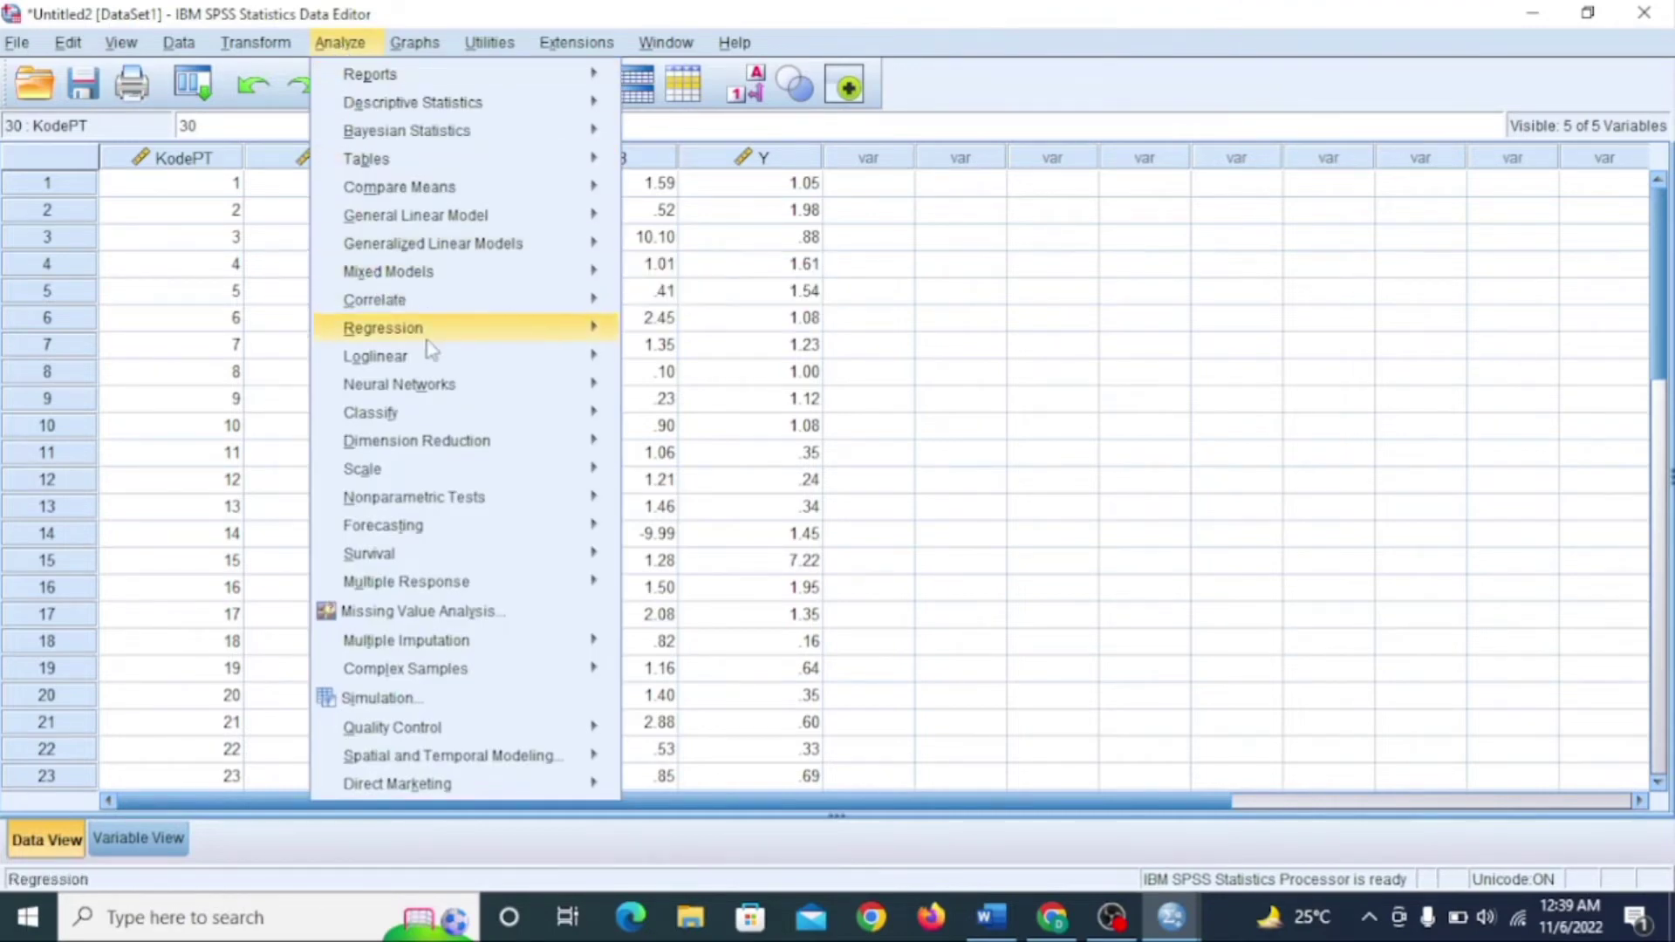
pyautogui.moveTo(466, 331)
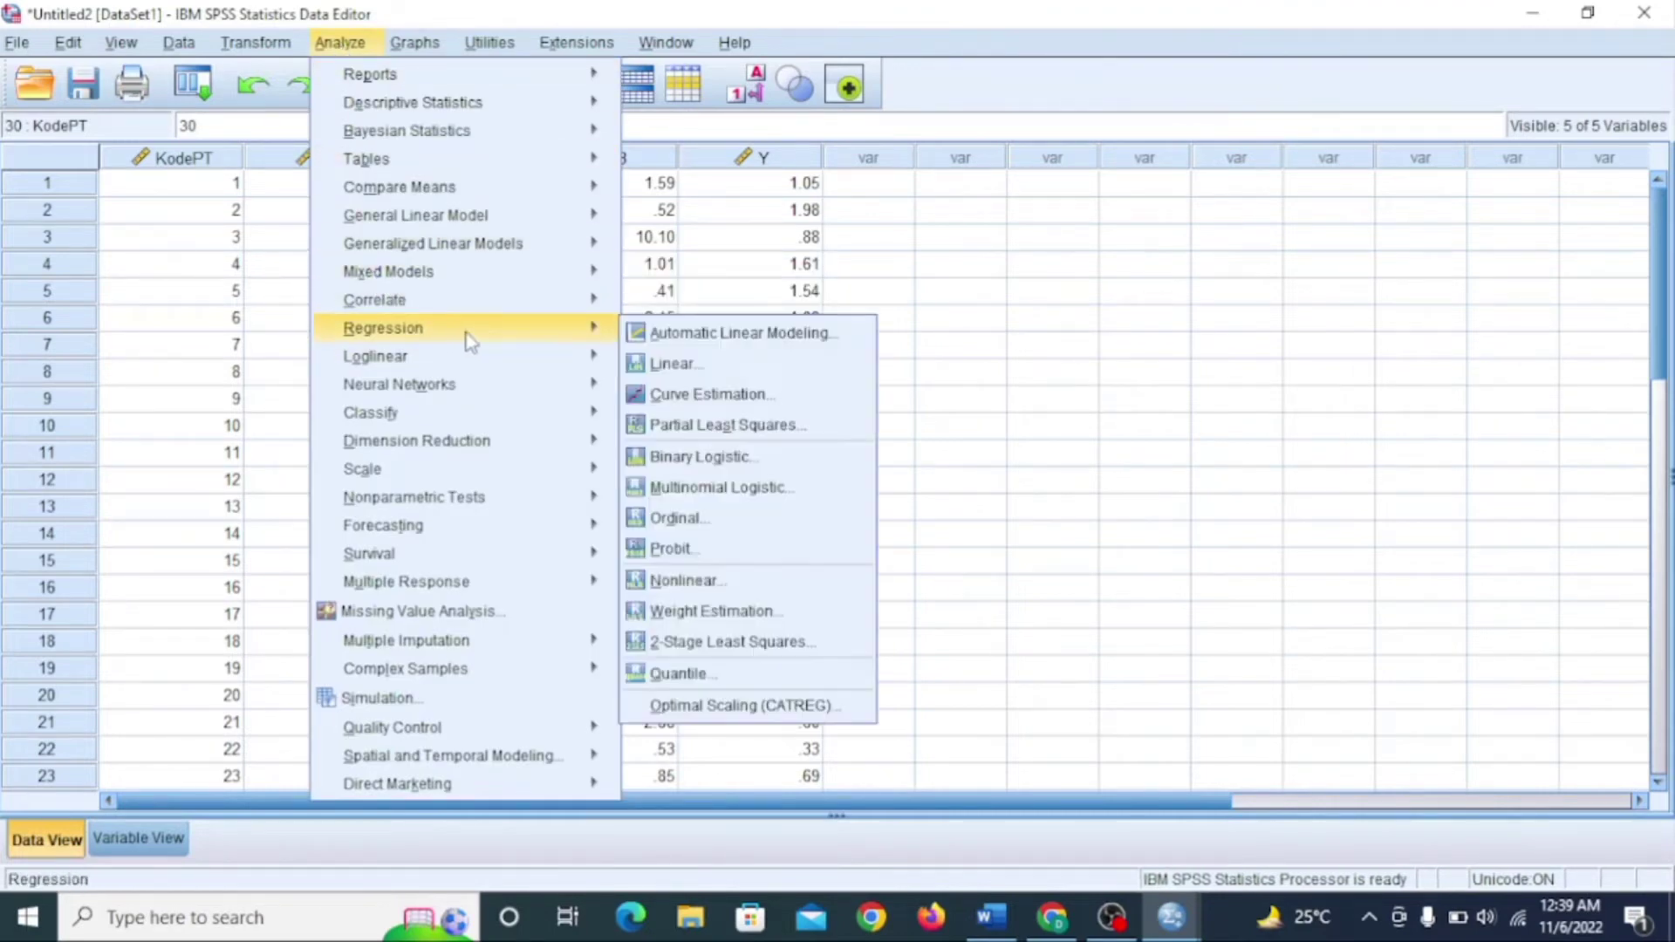
pyautogui.click(663, 365)
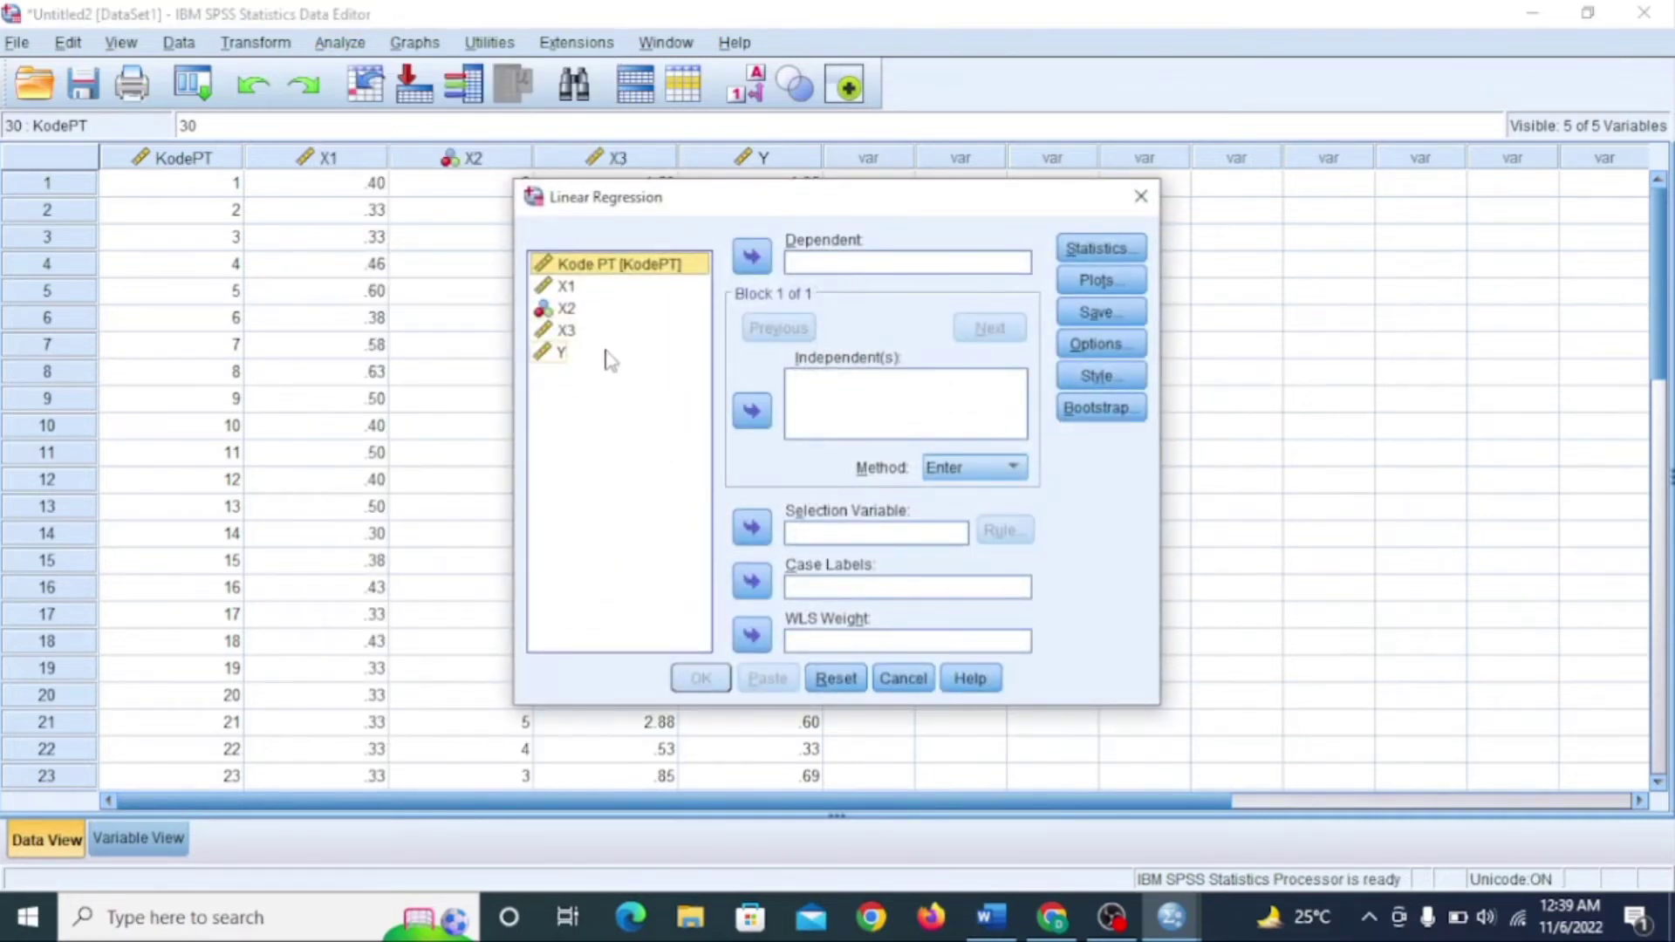
pyautogui.click(568, 353)
pyautogui.click(755, 262)
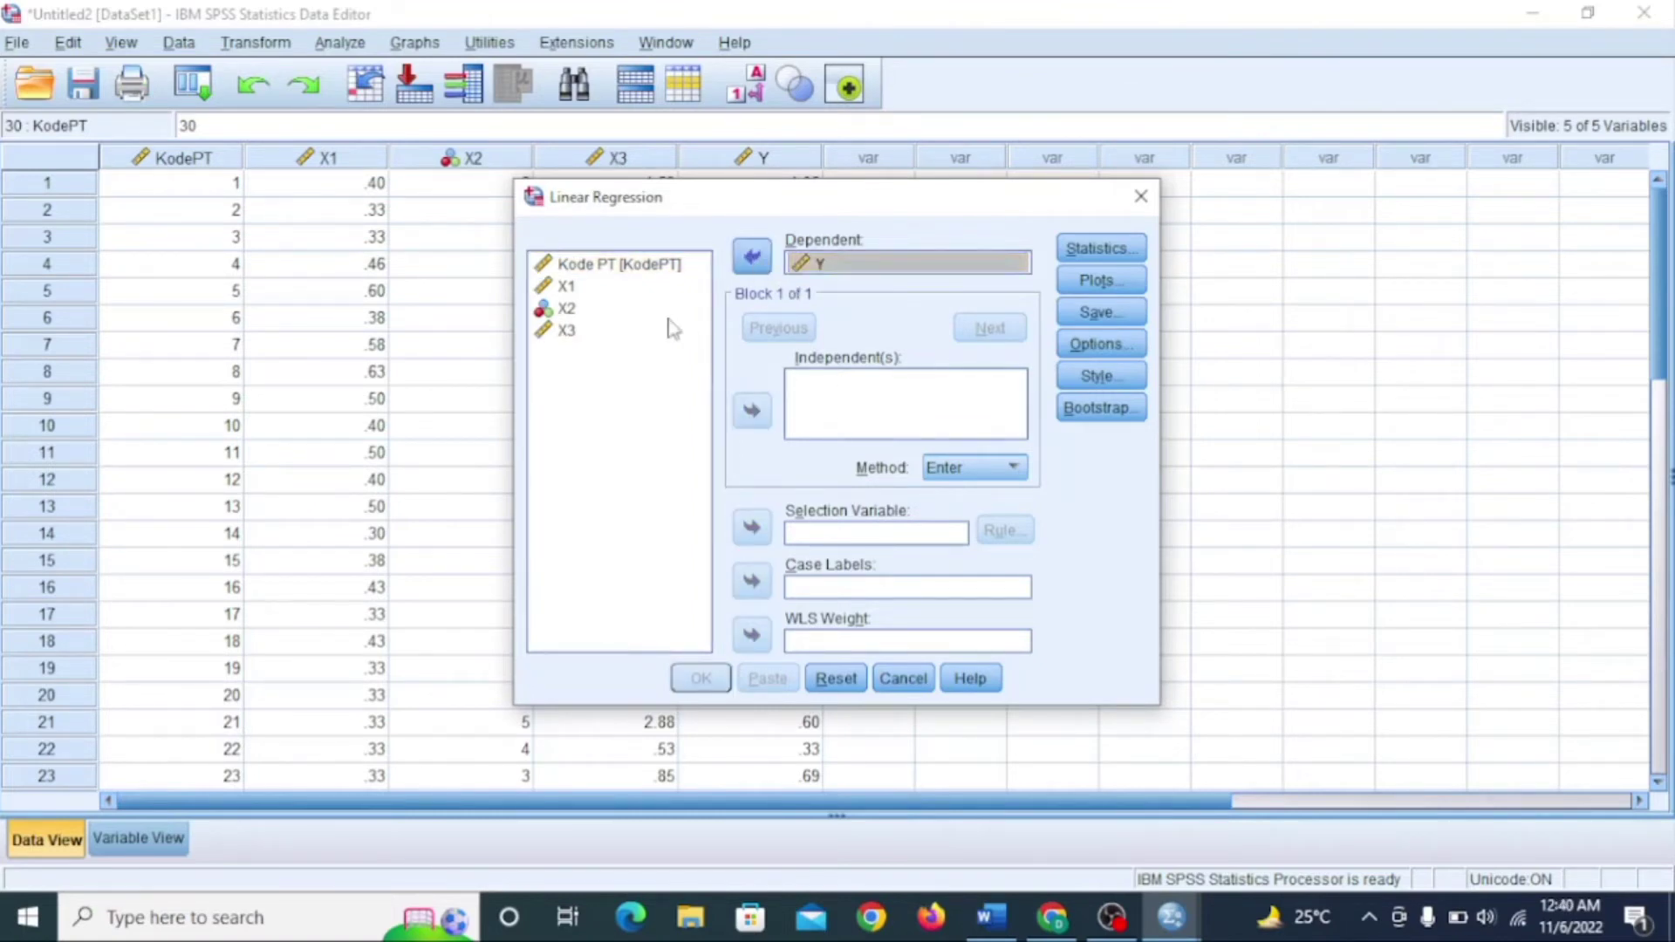
# Step: Assign X1, X2 and X3 as the independent variables of the linear regression
pyautogui.click(567, 286)
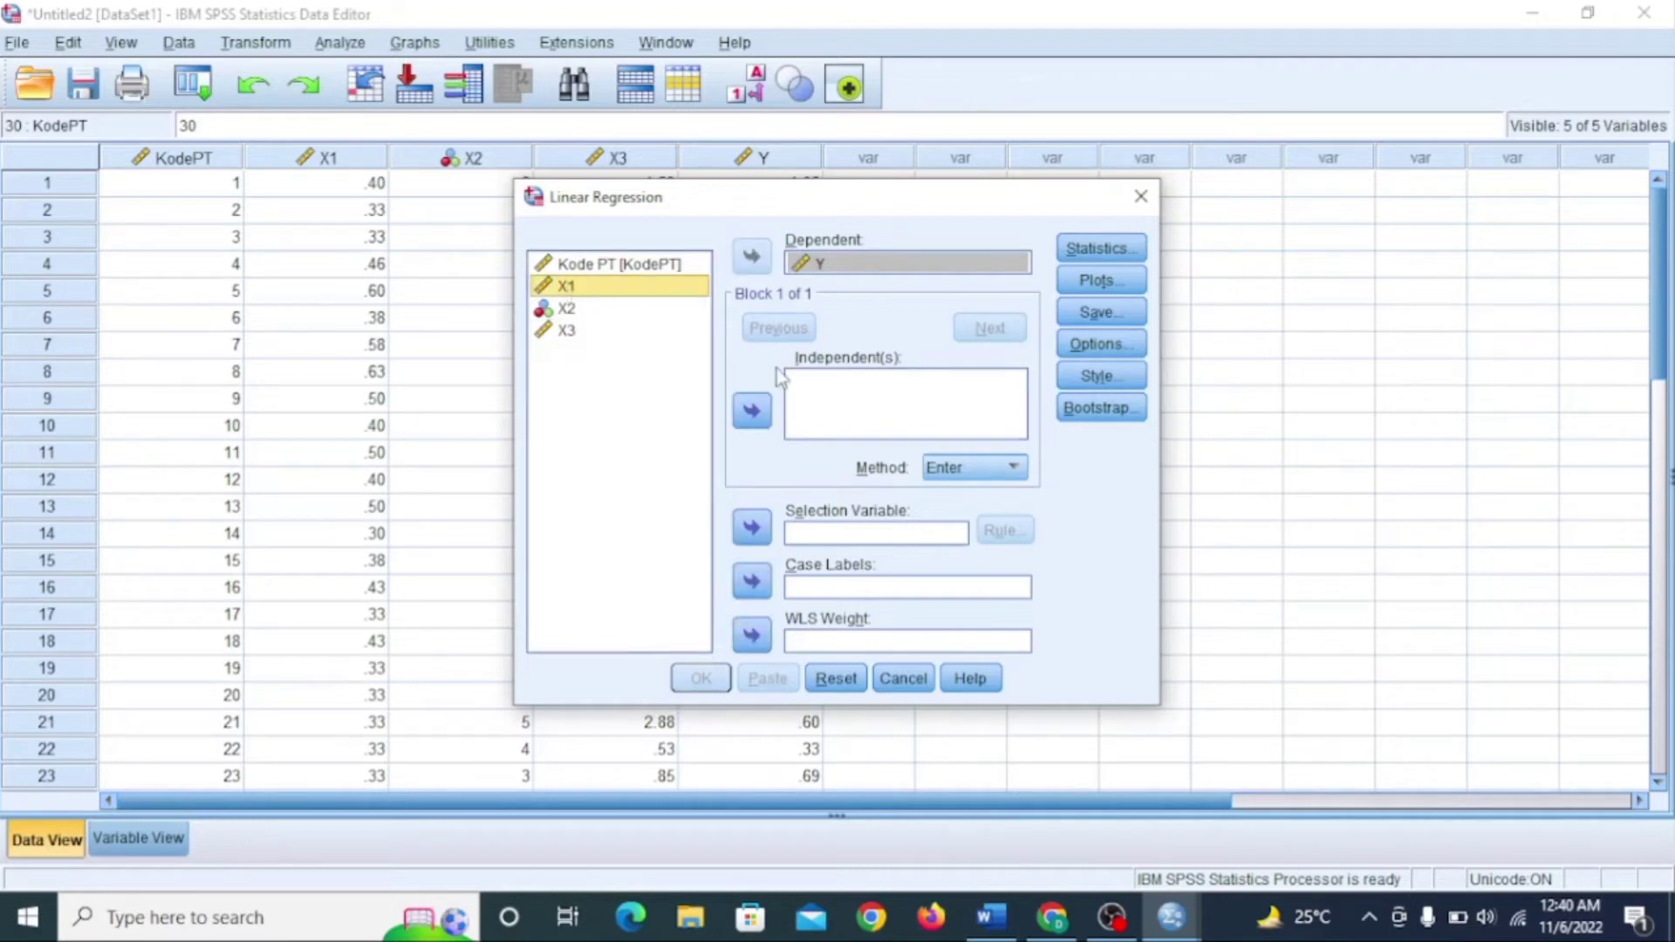
pyautogui.click(752, 411)
pyautogui.click(568, 311)
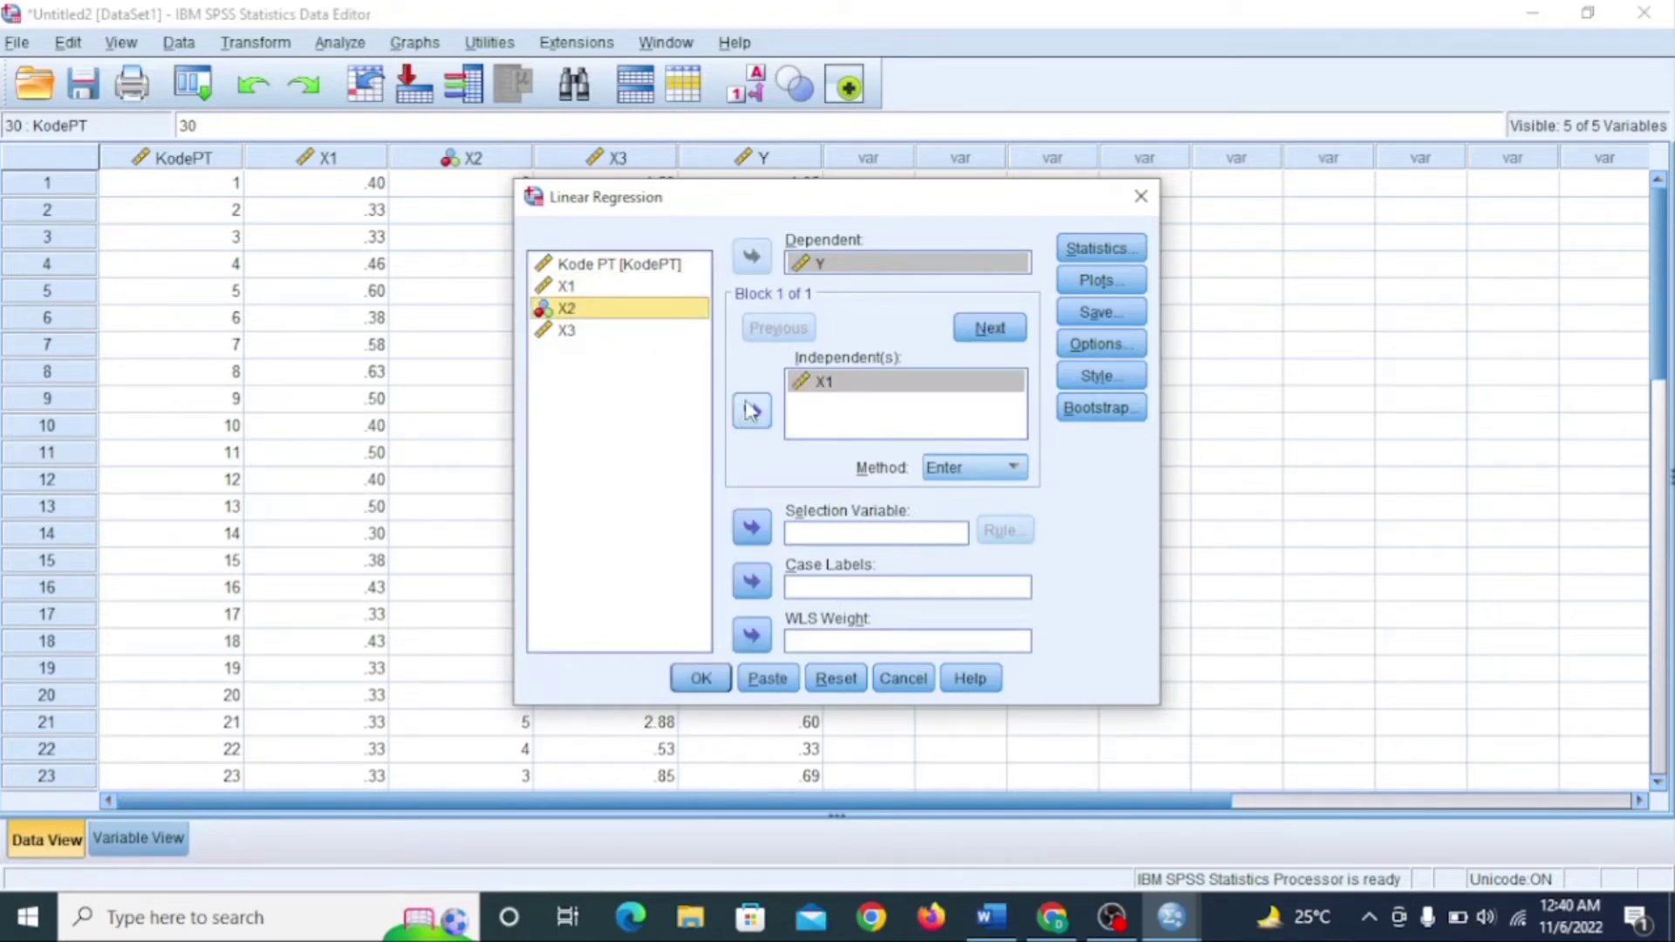
pyautogui.click(752, 411)
pyautogui.click(569, 331)
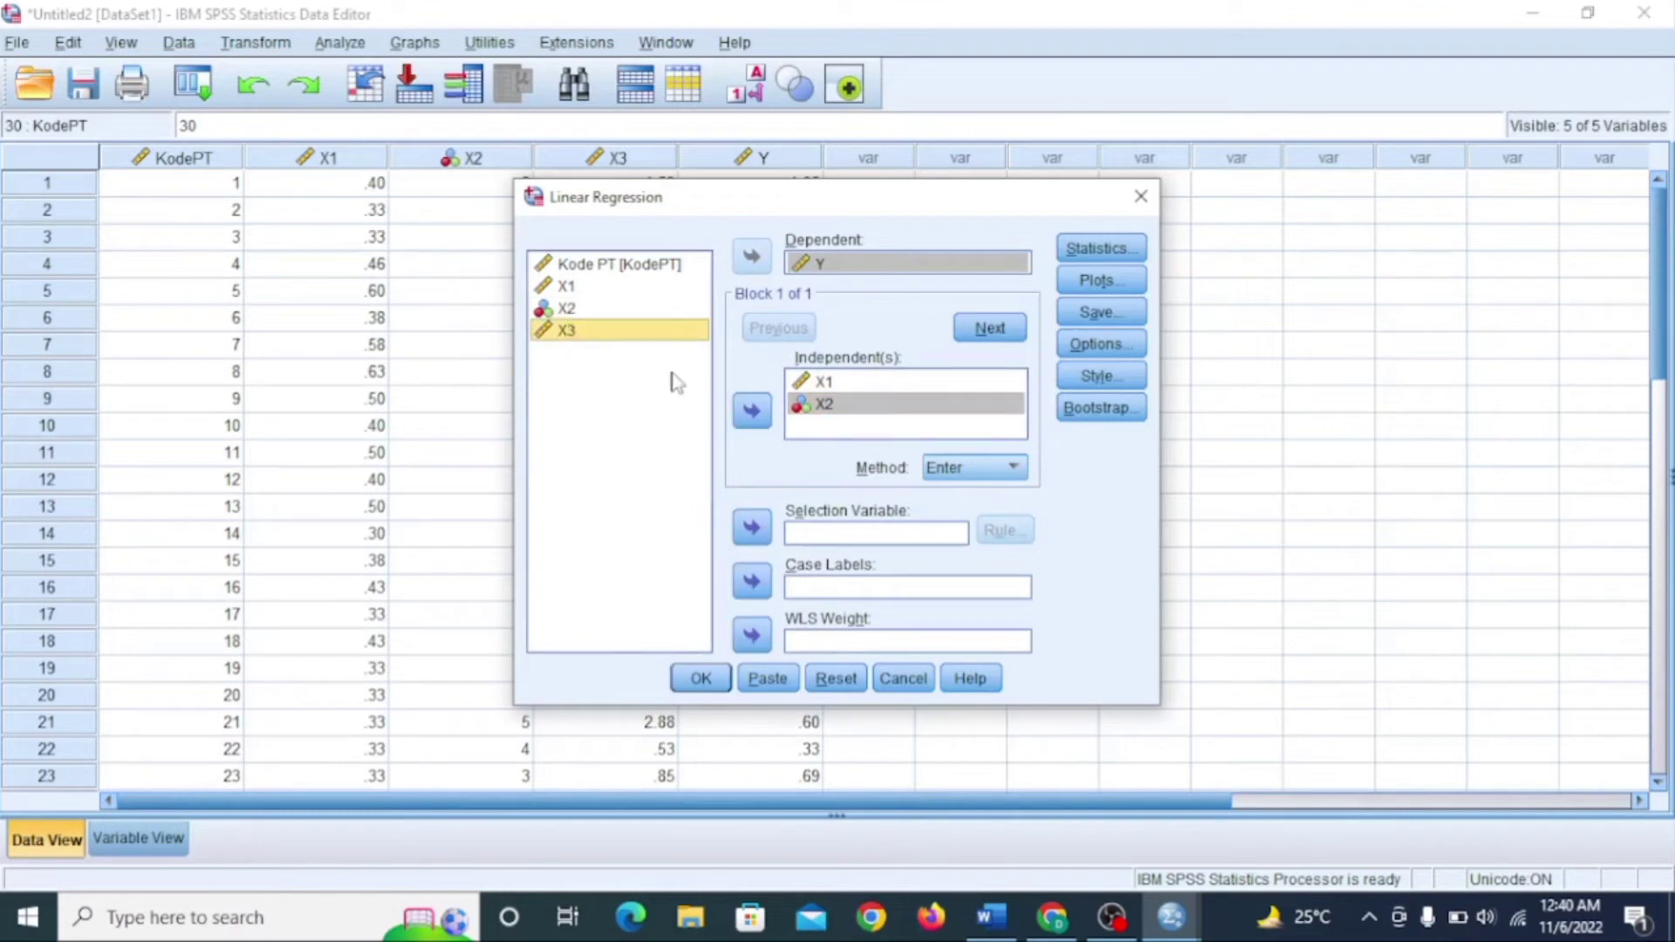
pyautogui.click(752, 411)
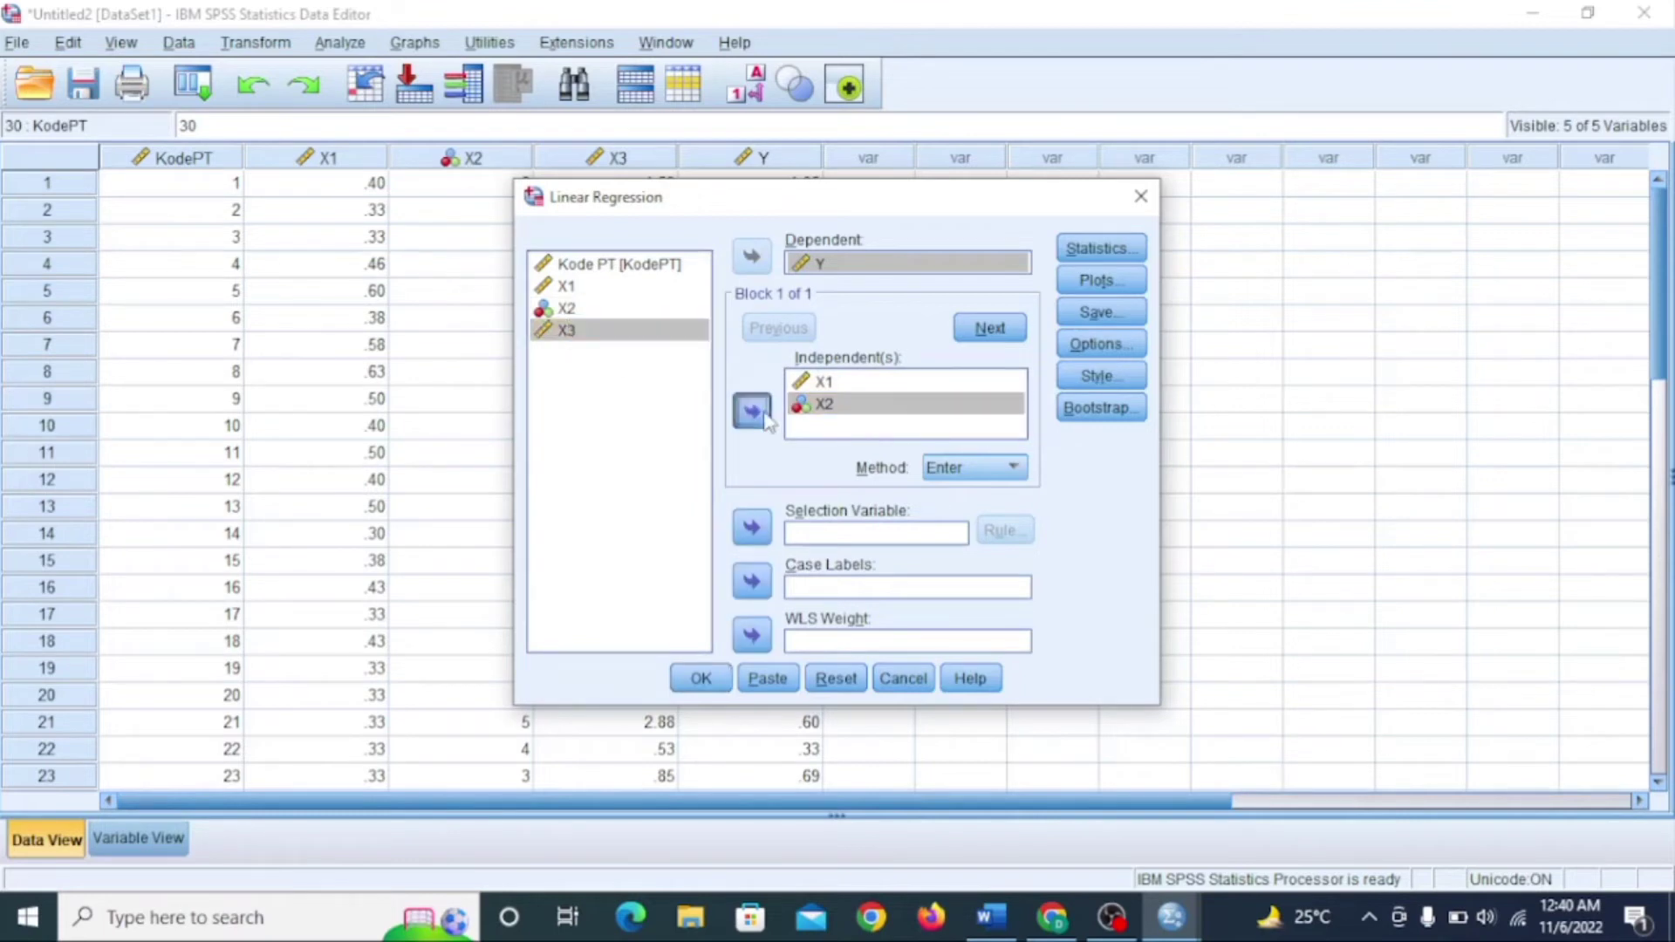
# Step: Include the Durbin-Watson and casewise diagnostics residual statistics in the regression, keeping outliers outside 3 standard deviations
pyautogui.click(1126, 251)
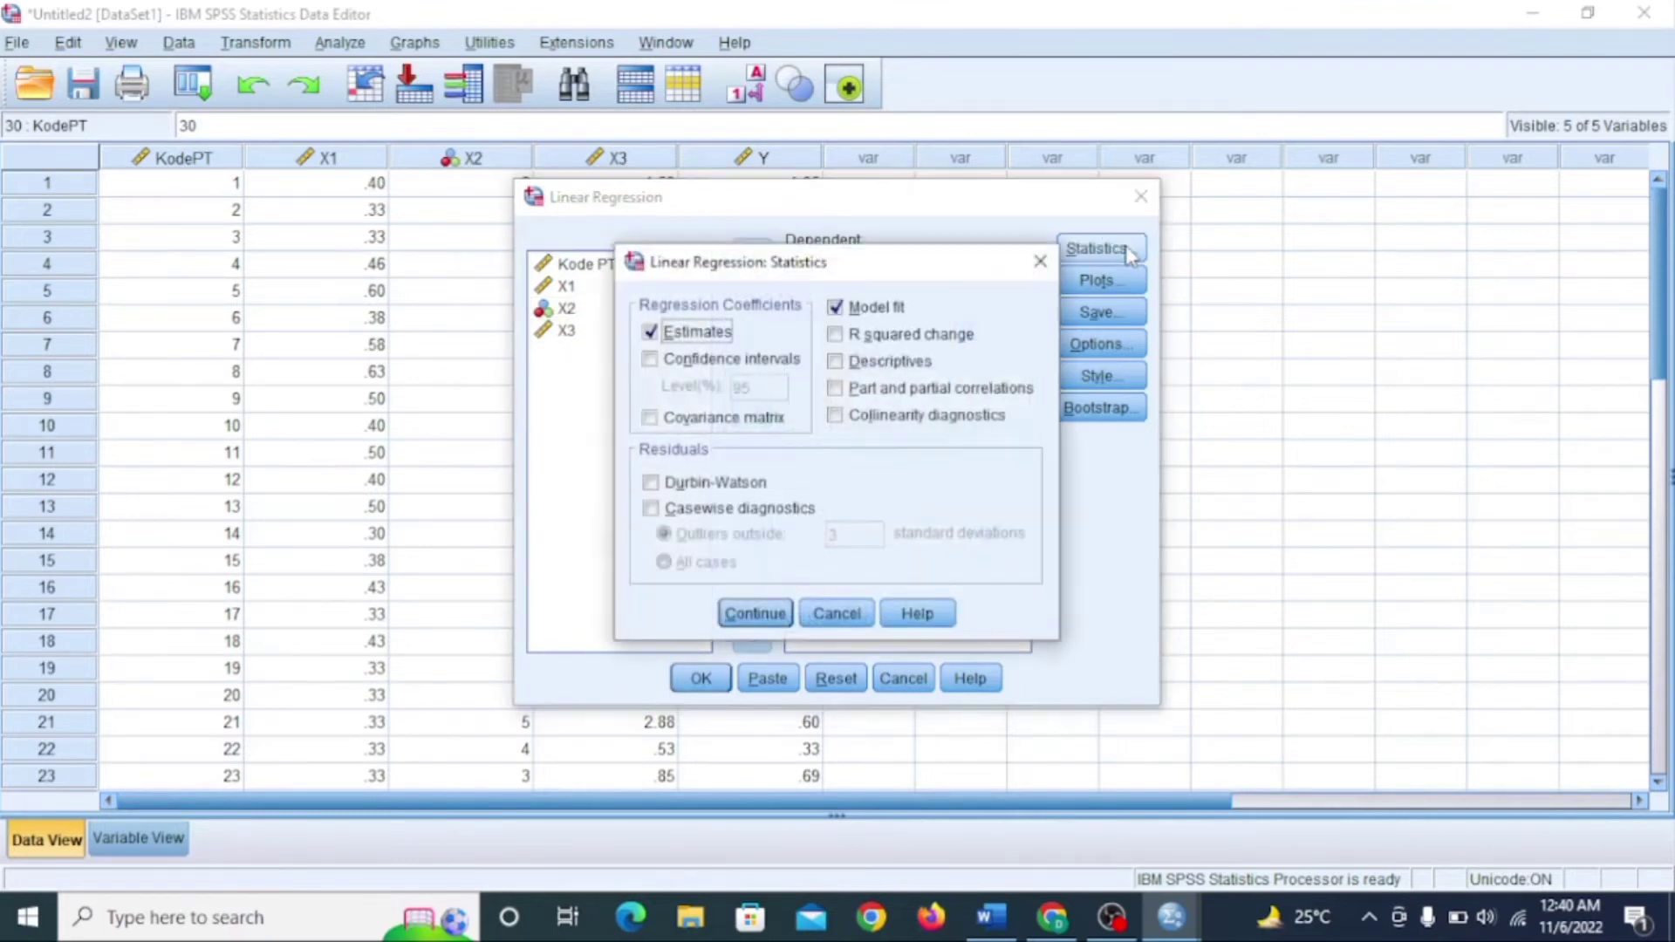
pyautogui.click(706, 485)
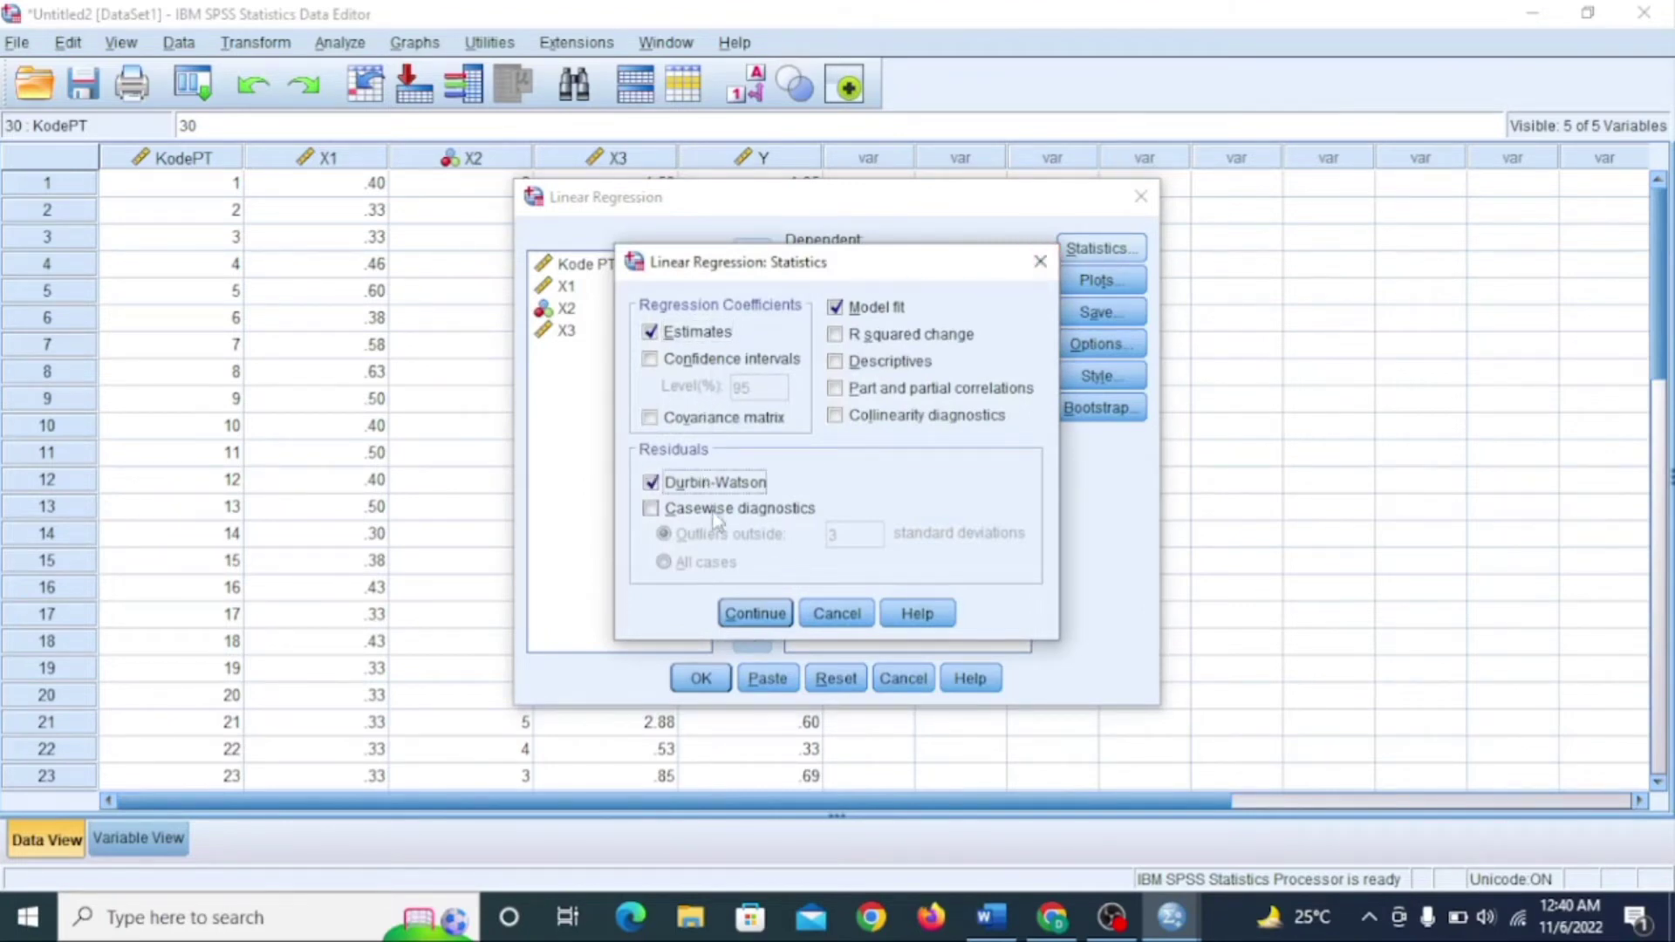
pyautogui.click(716, 513)
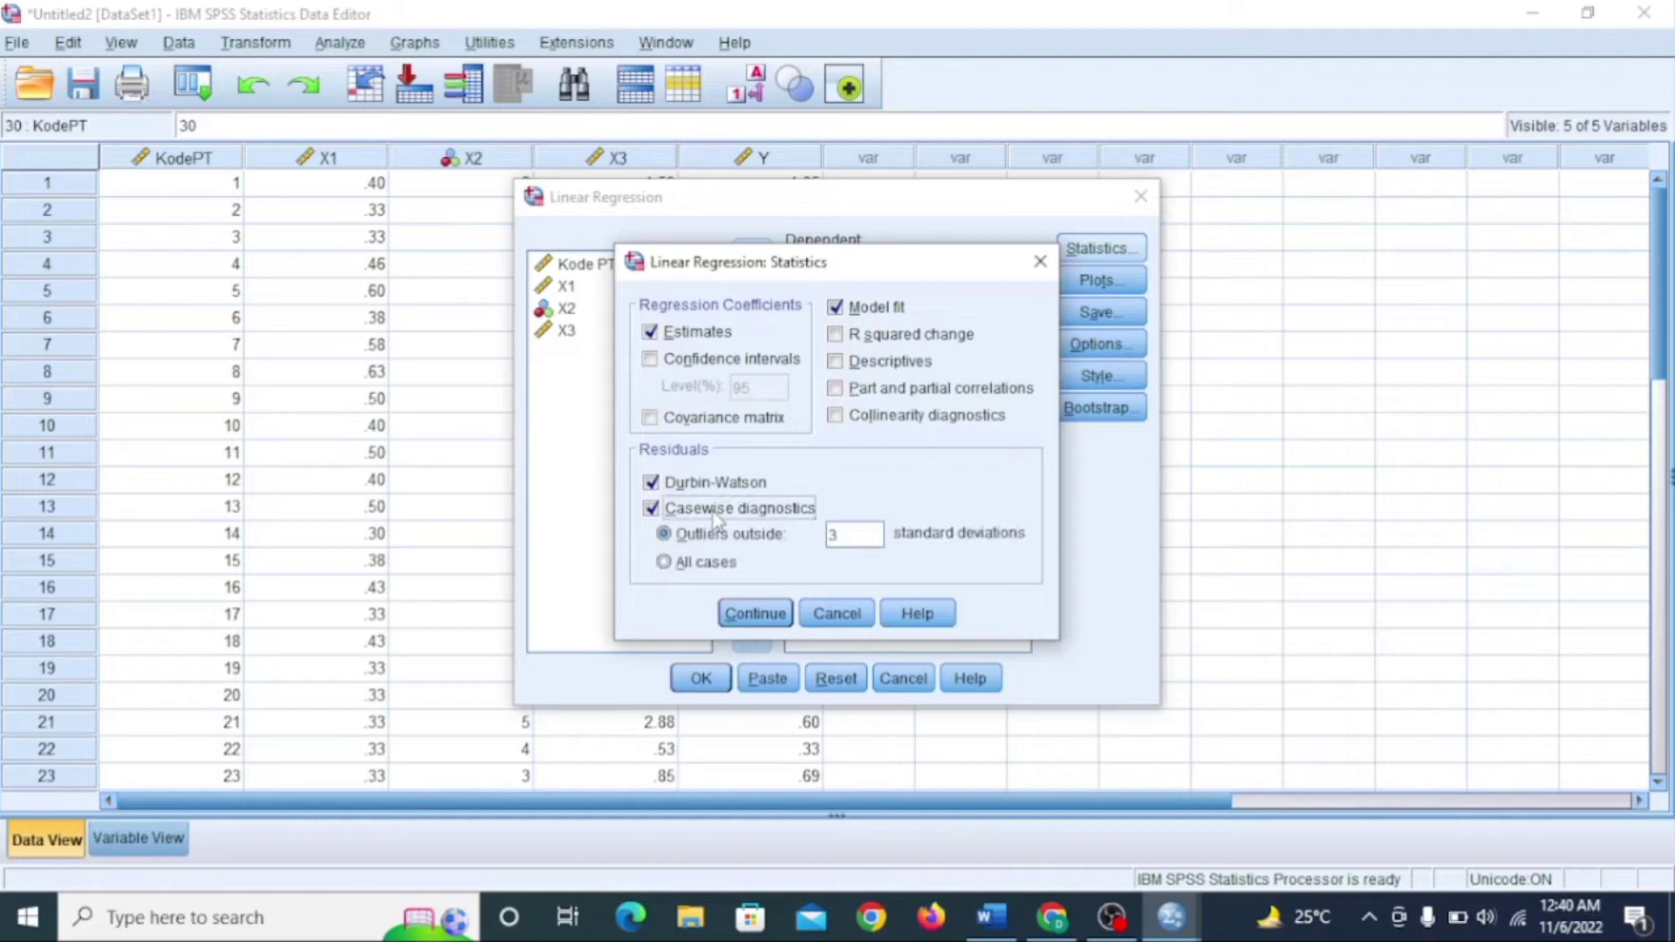
pyautogui.click(772, 615)
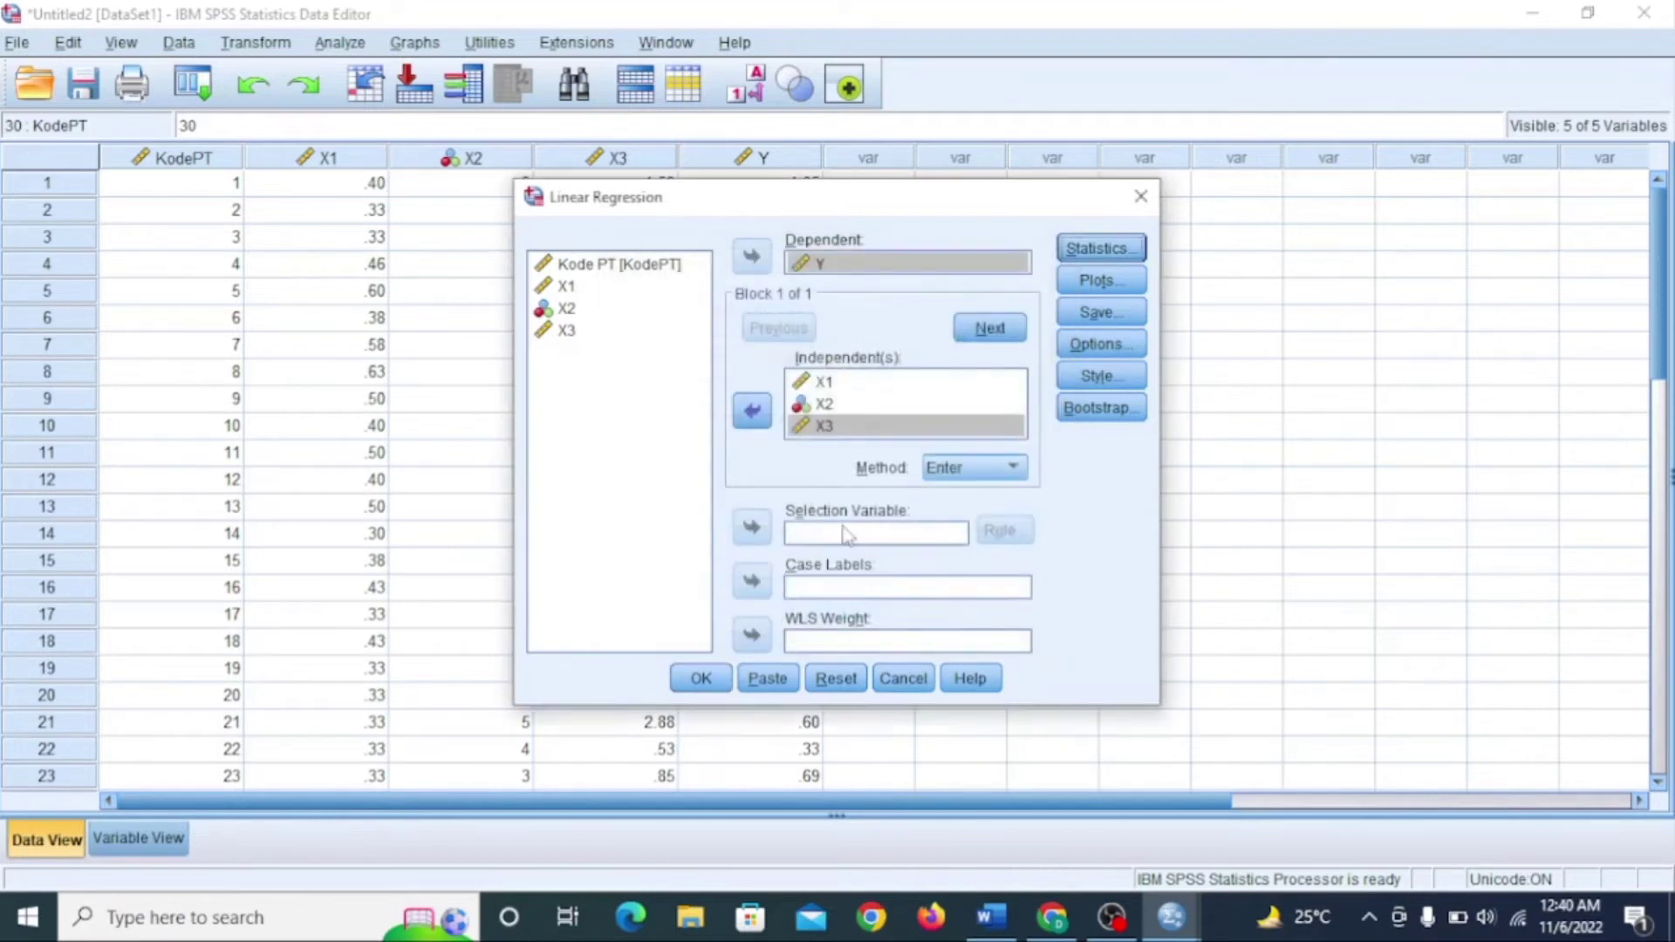
# Step: Set up a regression scatterplot with *SRESID as Y and *ZPRED as X, plus a histogram and normal probability plot
pyautogui.click(1093, 283)
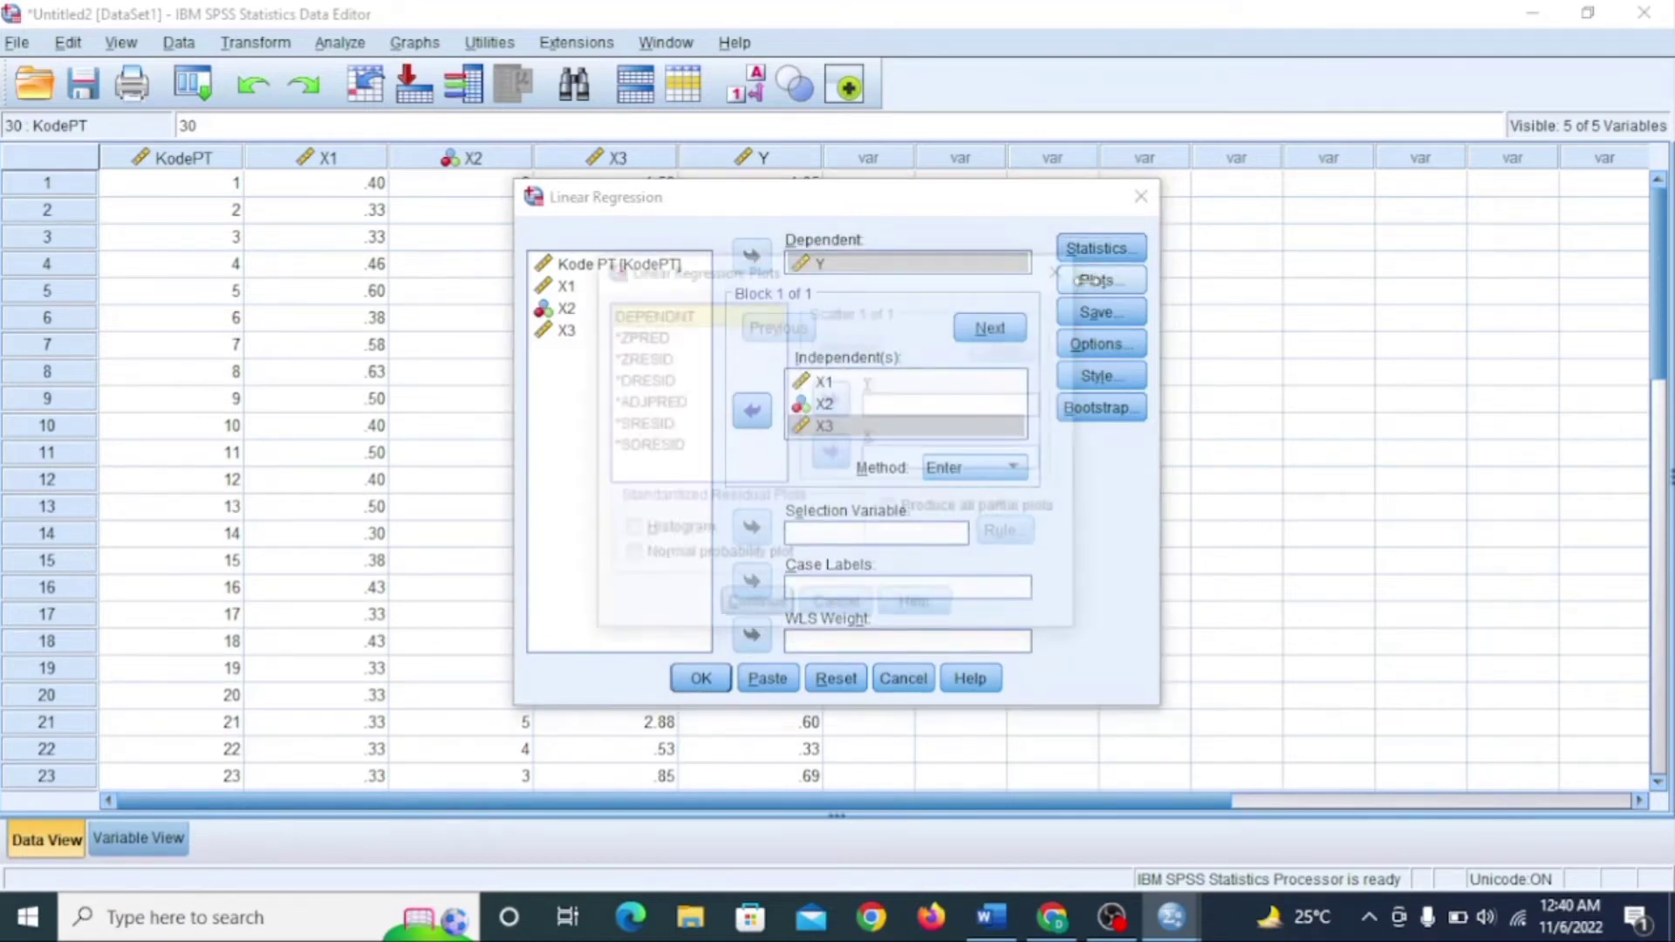
pyautogui.click(629, 424)
pyautogui.click(833, 403)
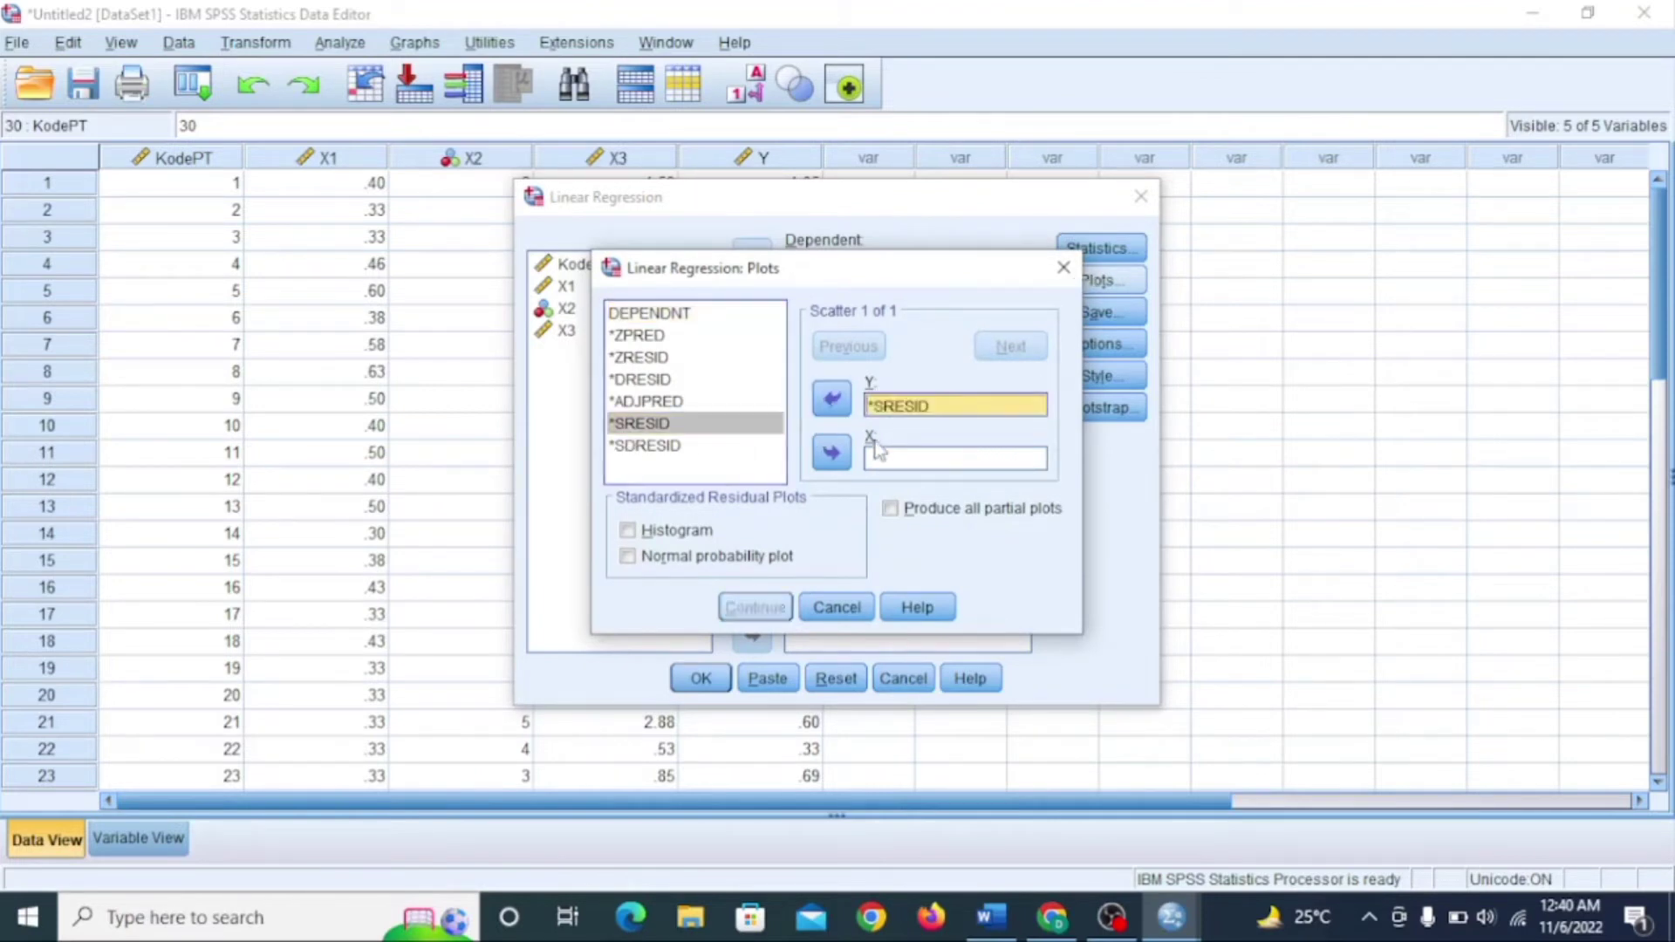
pyautogui.click(639, 337)
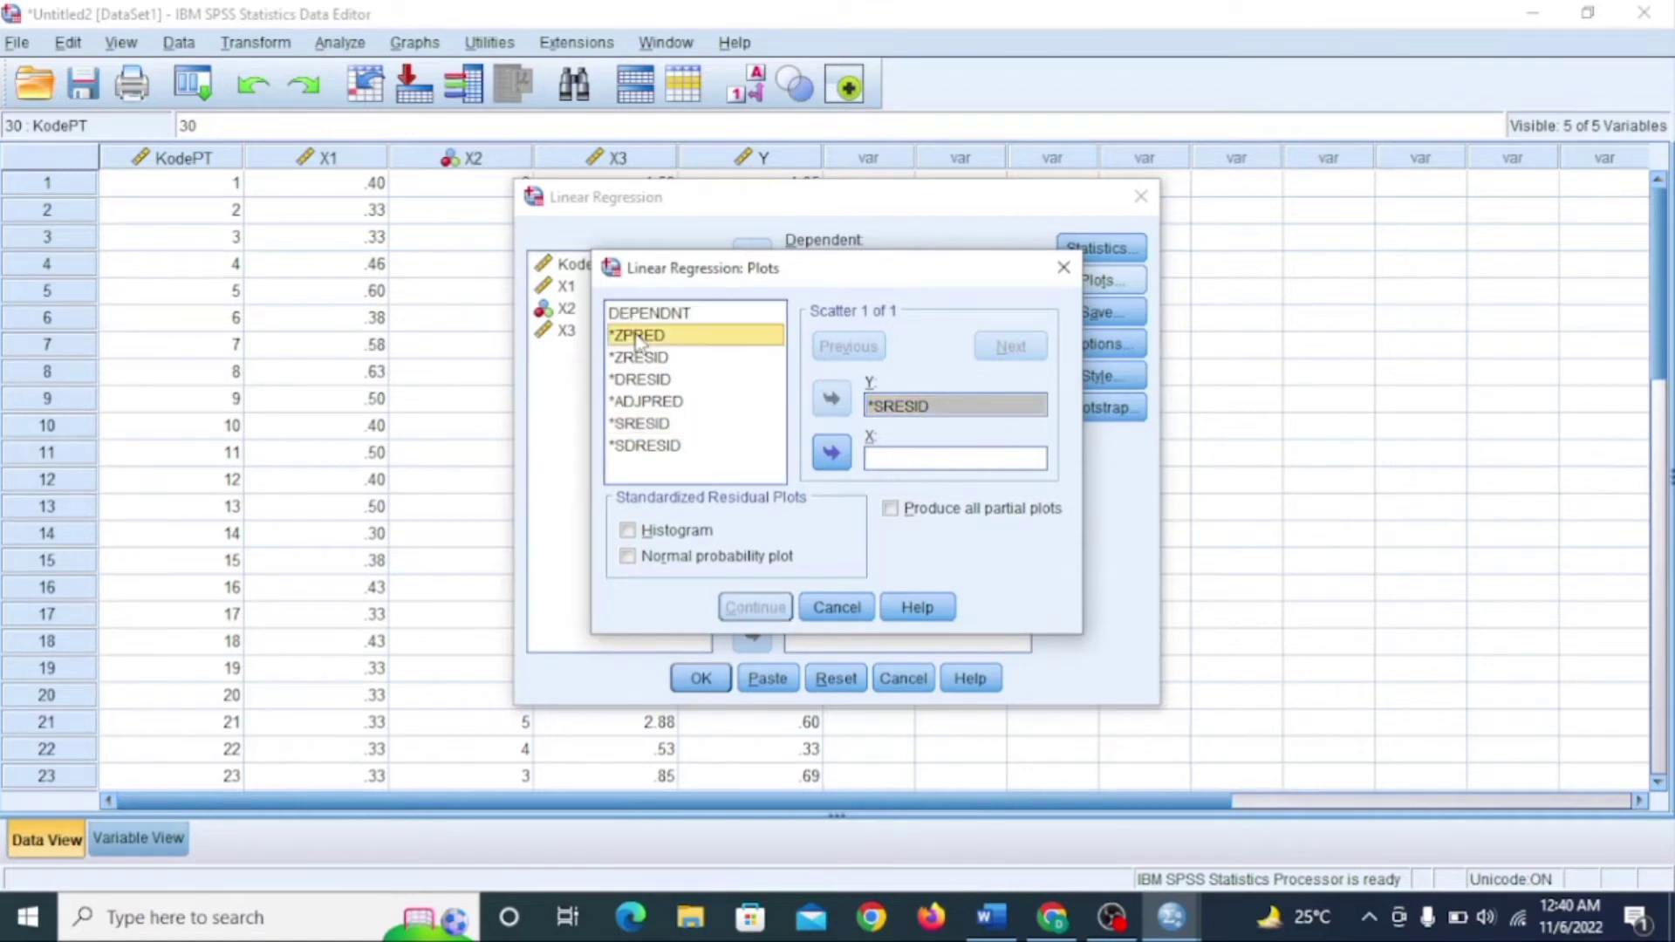
pyautogui.click(831, 453)
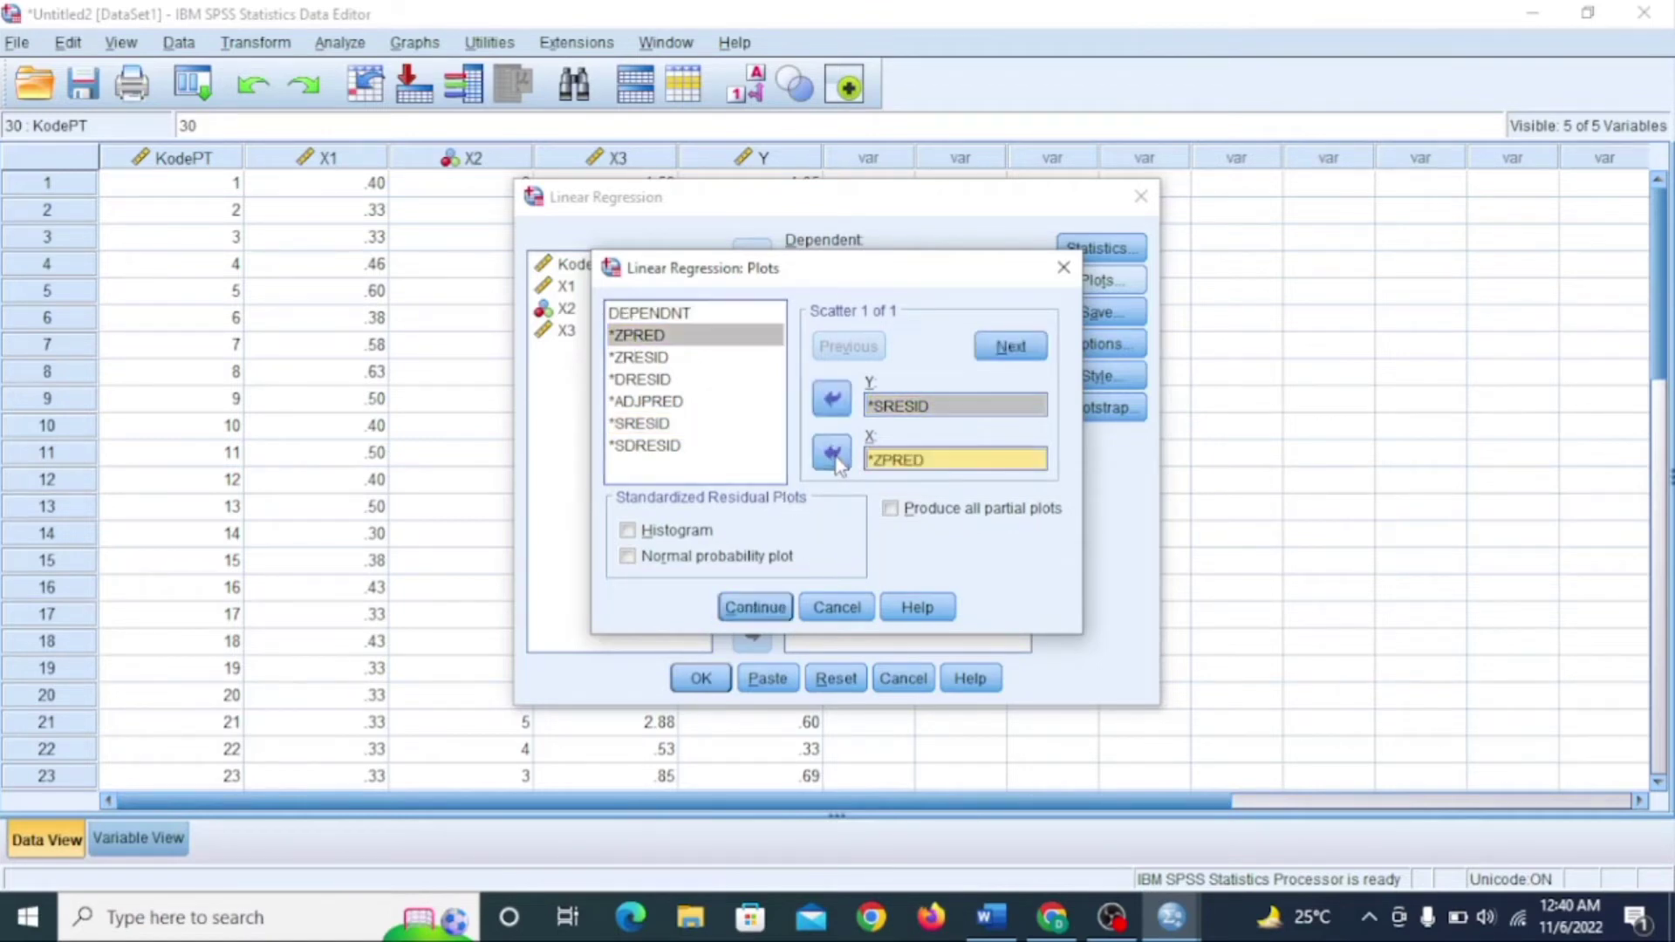
pyautogui.click(655, 535)
pyautogui.click(661, 567)
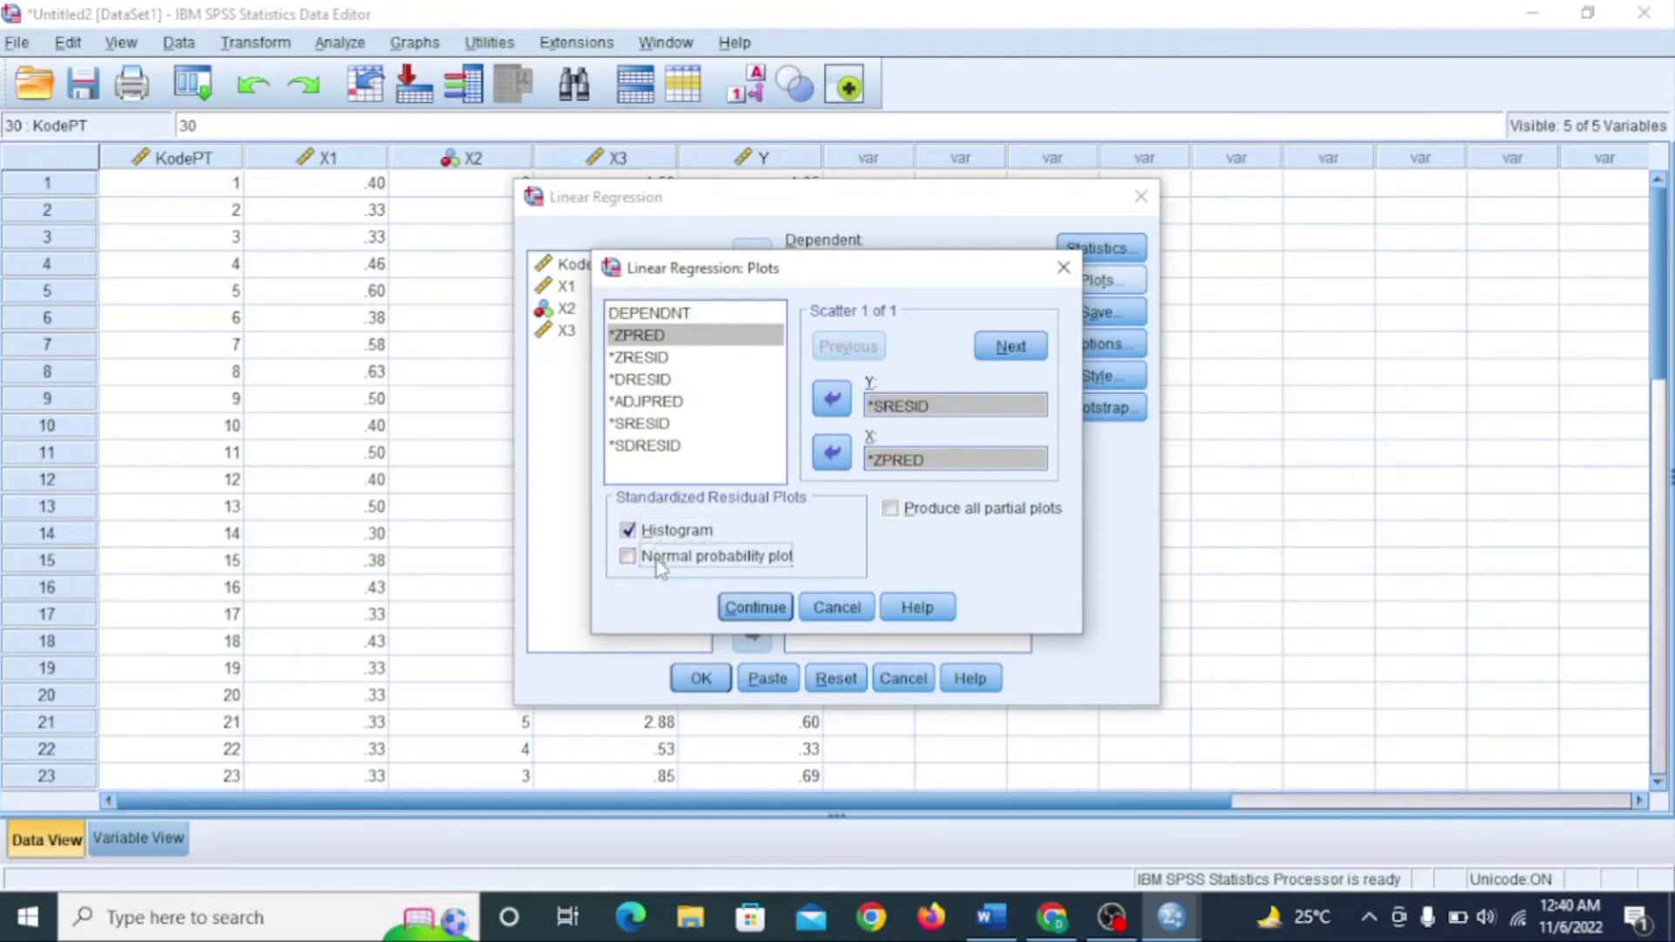
pyautogui.click(755, 611)
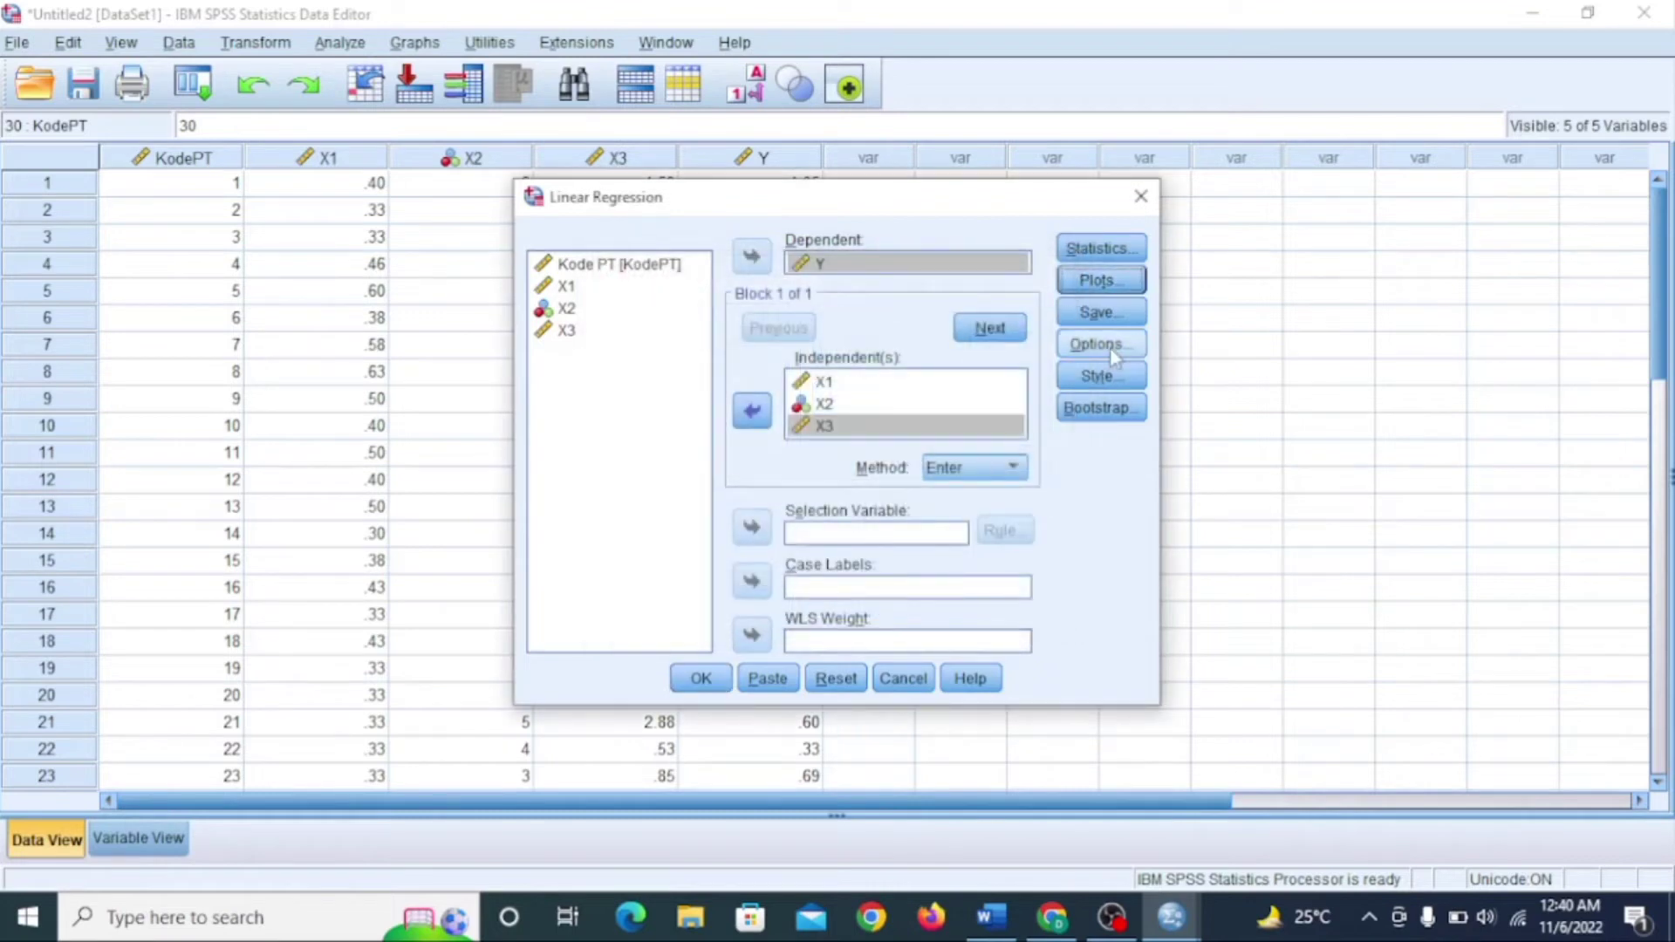
# Step: Choose to save the unstandardized residuals as a variable and run the regression
pyautogui.click(1102, 314)
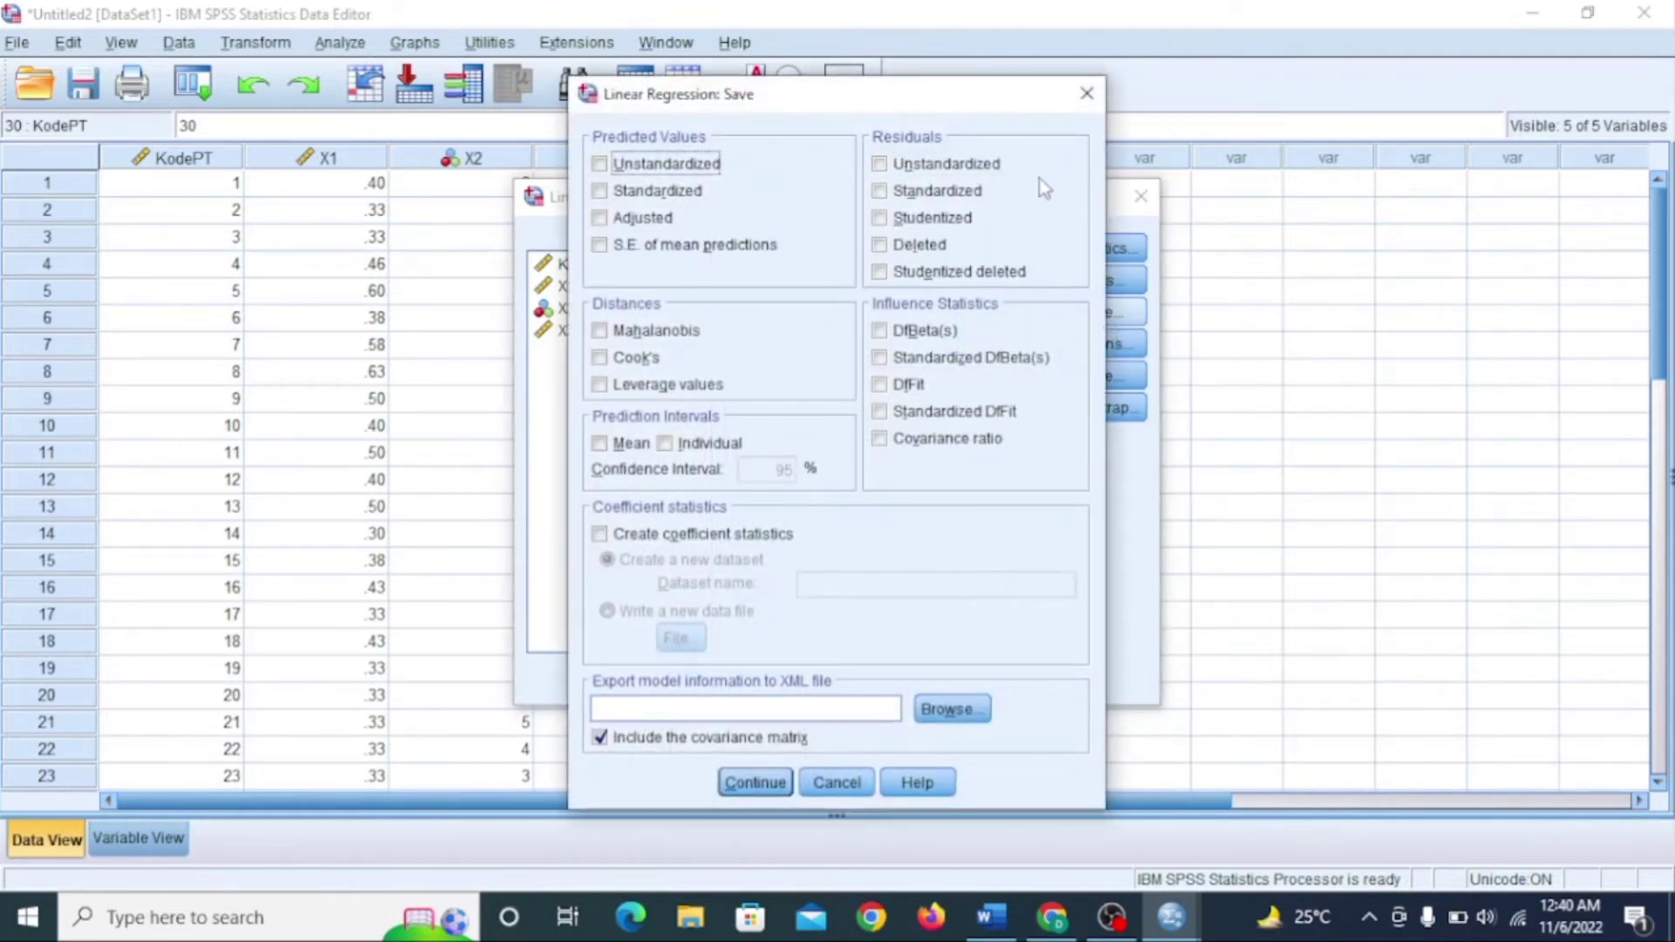
pyautogui.click(961, 166)
pyautogui.click(768, 785)
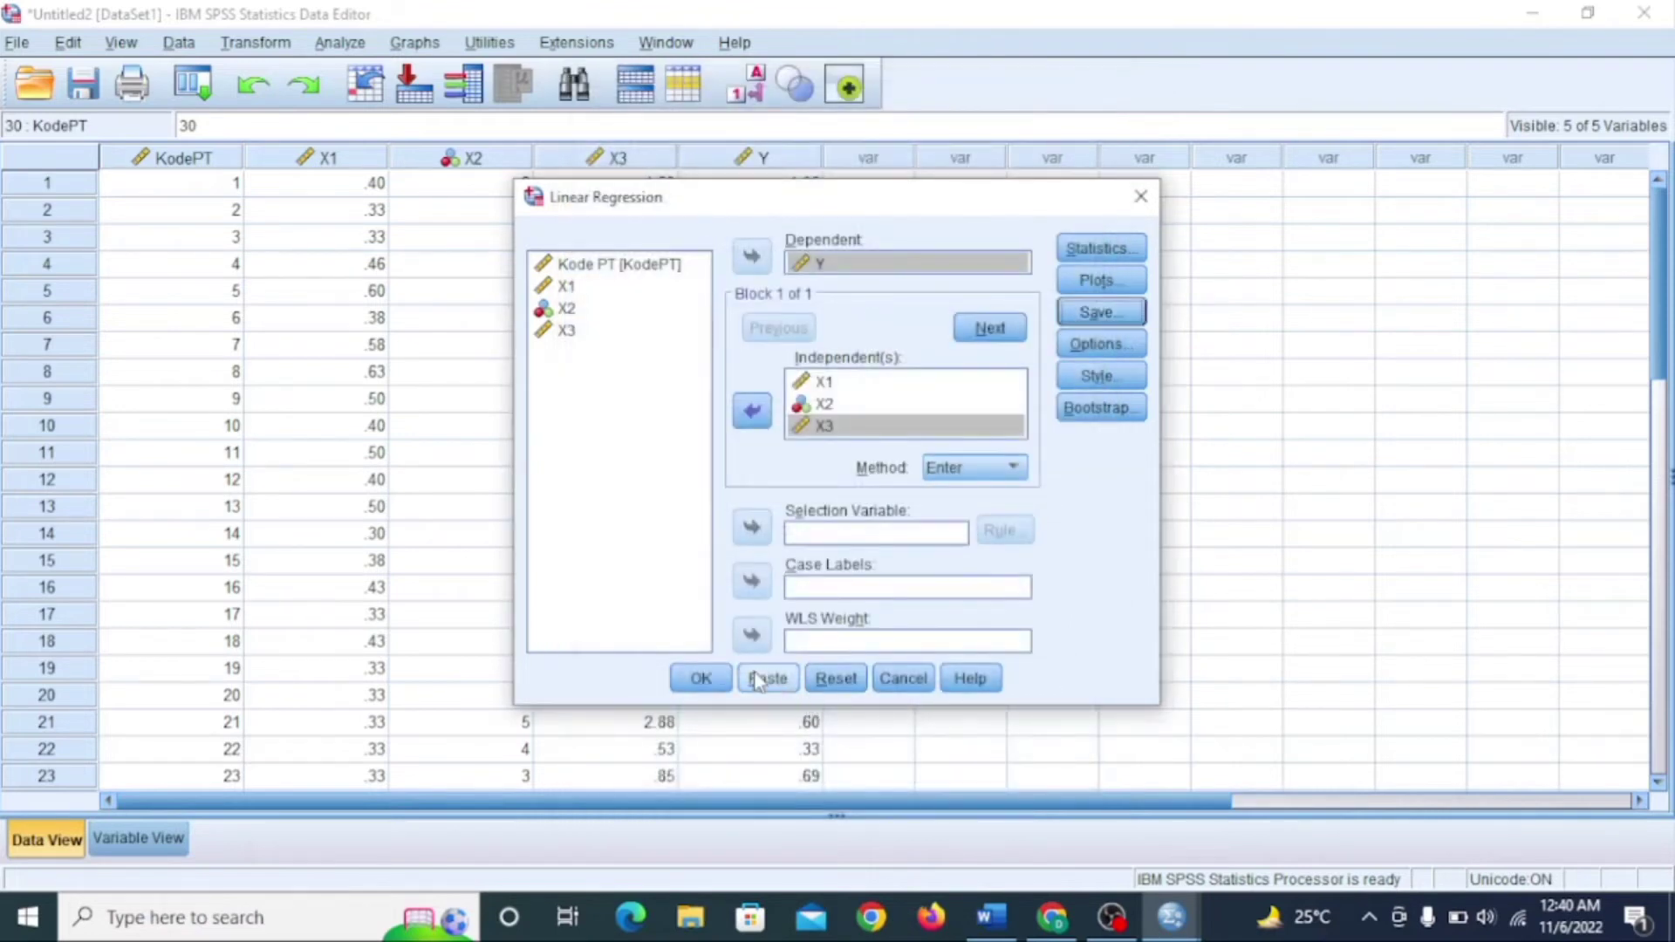
pyautogui.click(698, 680)
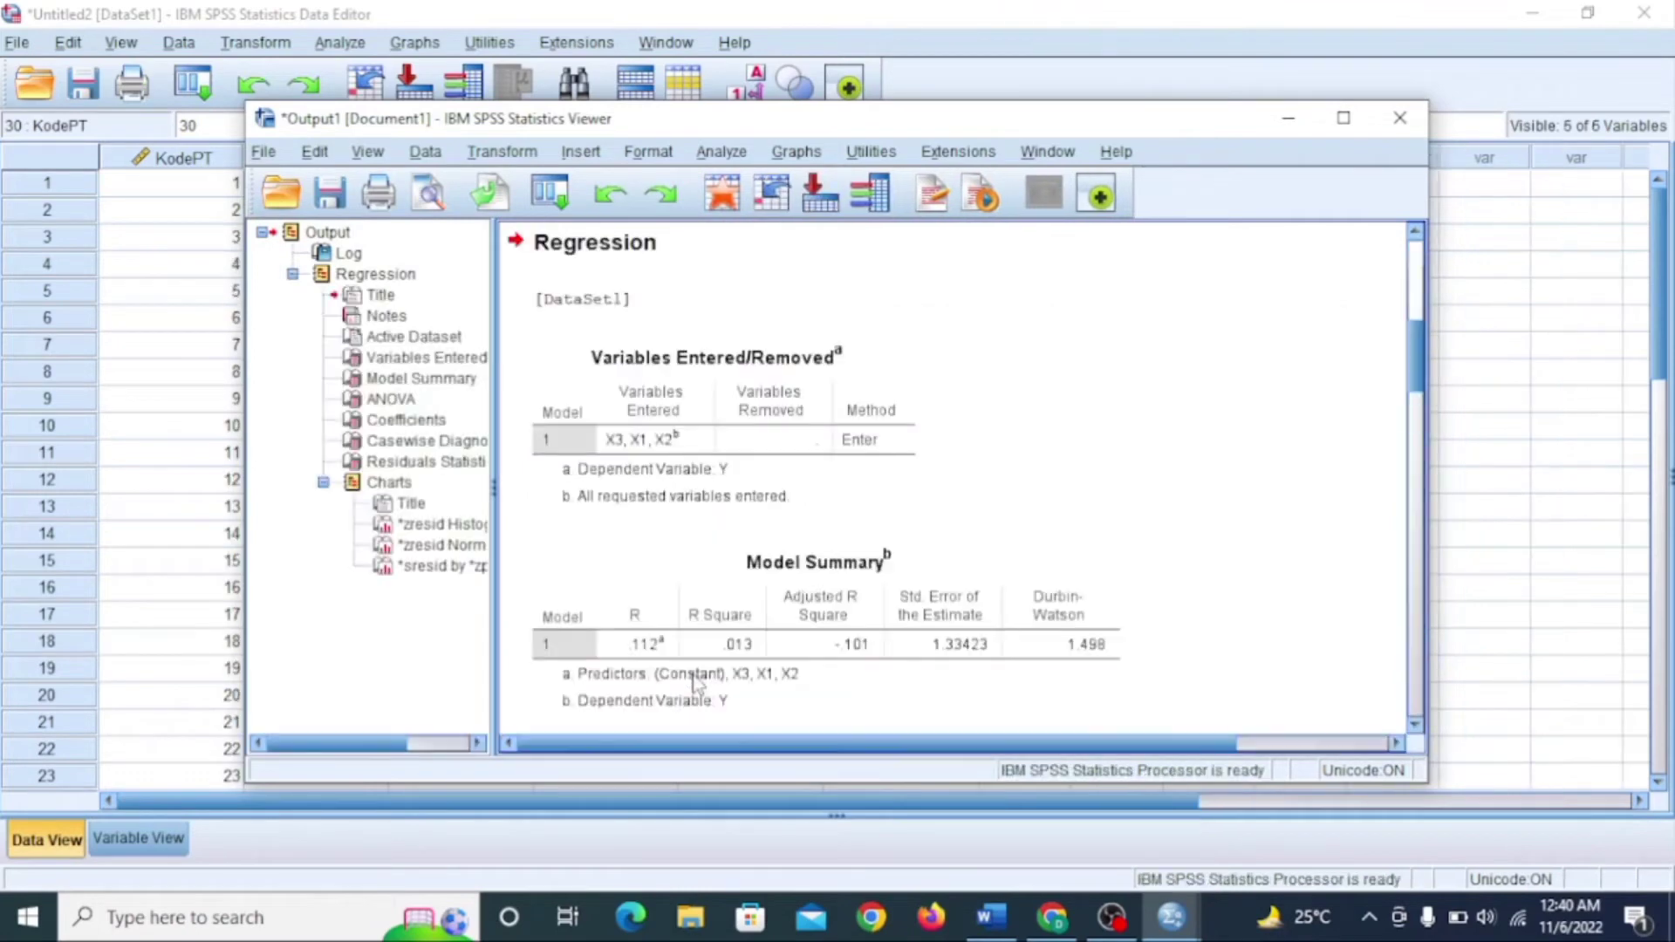
# Step: Put the output window aside and examine the saved residuals column in the dataset
pyautogui.click(1288, 120)
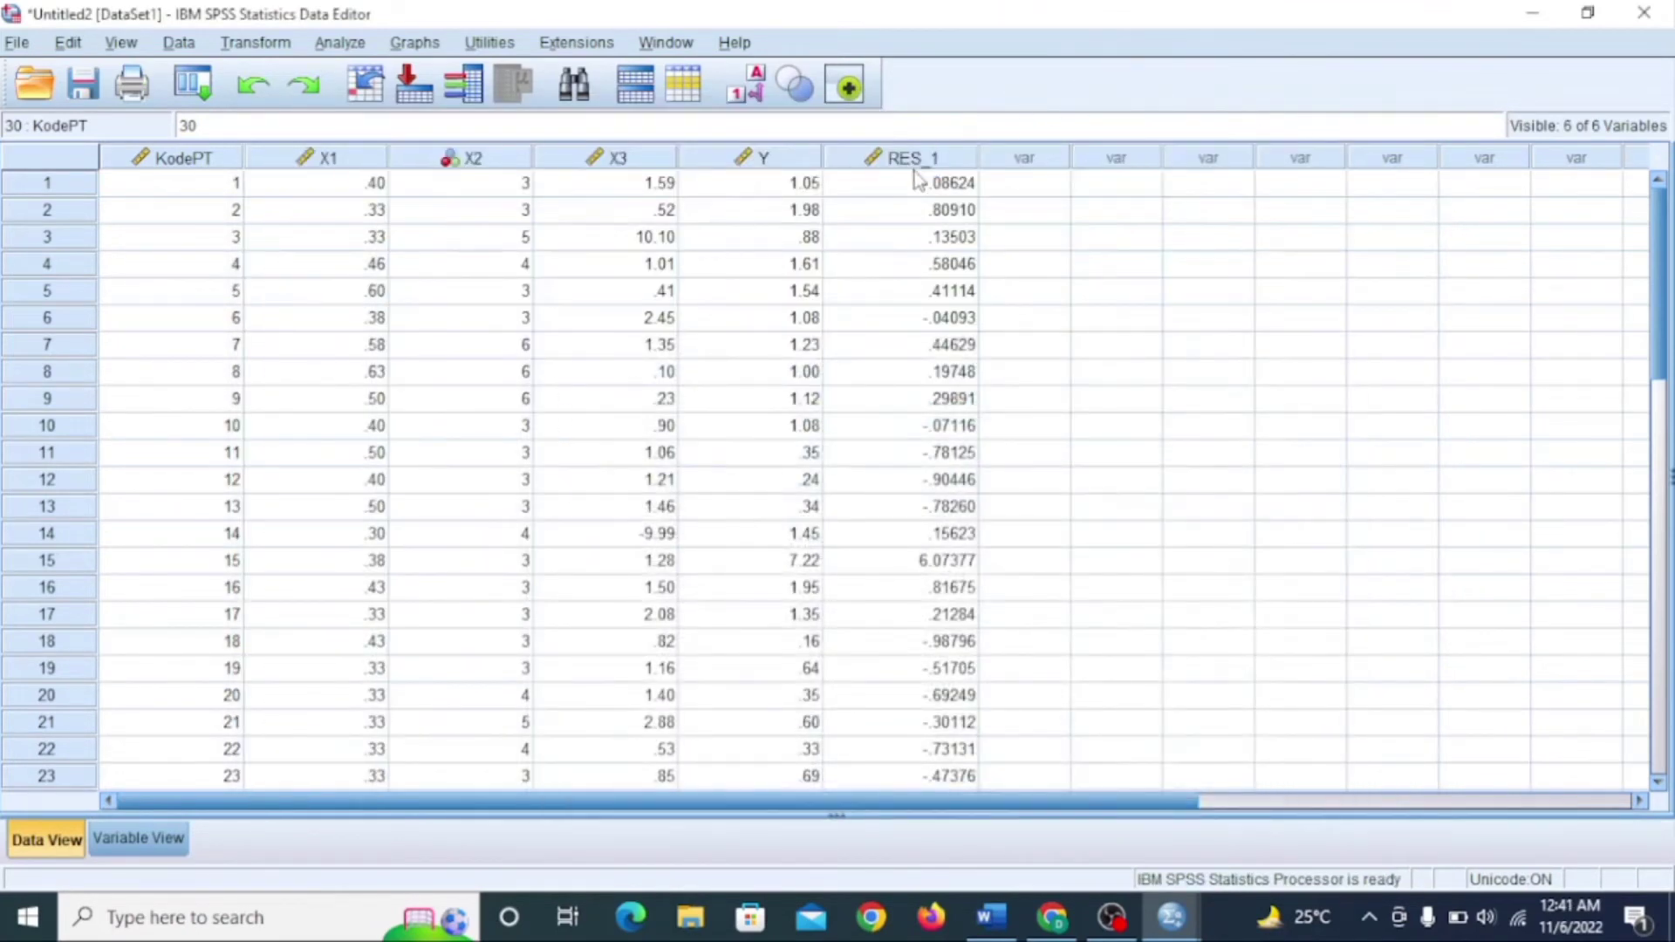
pyautogui.moveTo(918, 174)
pyautogui.click(916, 165)
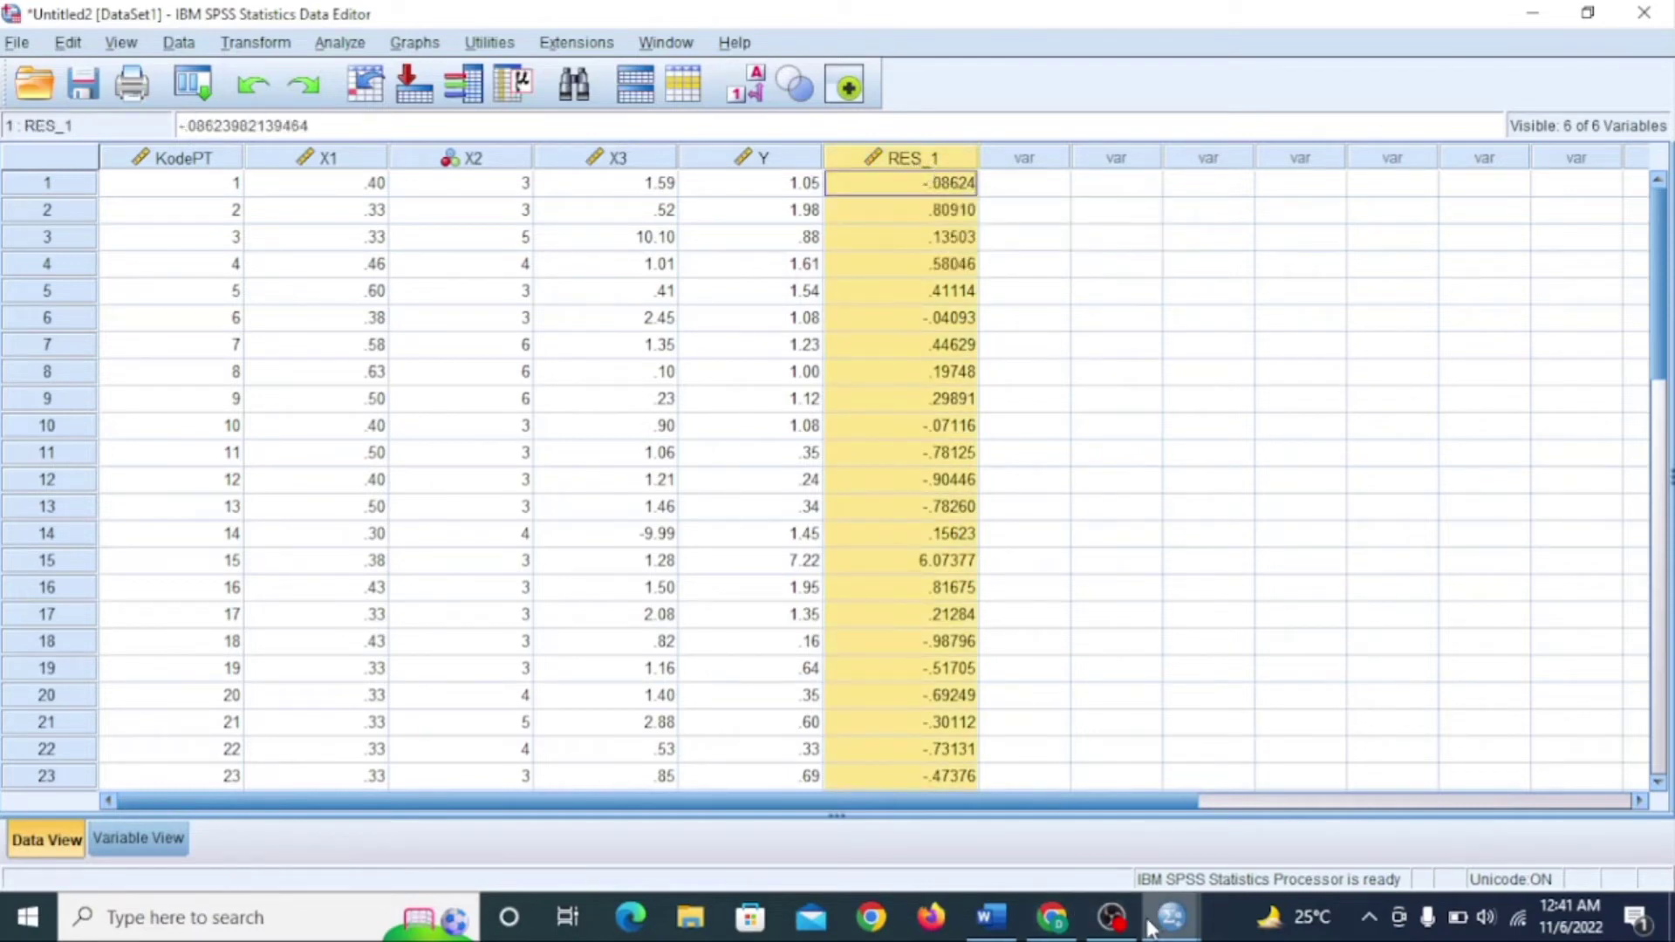
# Step: Read the Durbin-Watson value from the SPSS Model Summary and enter 1.498 under DW in the Word table
pyautogui.moveTo(1171, 918)
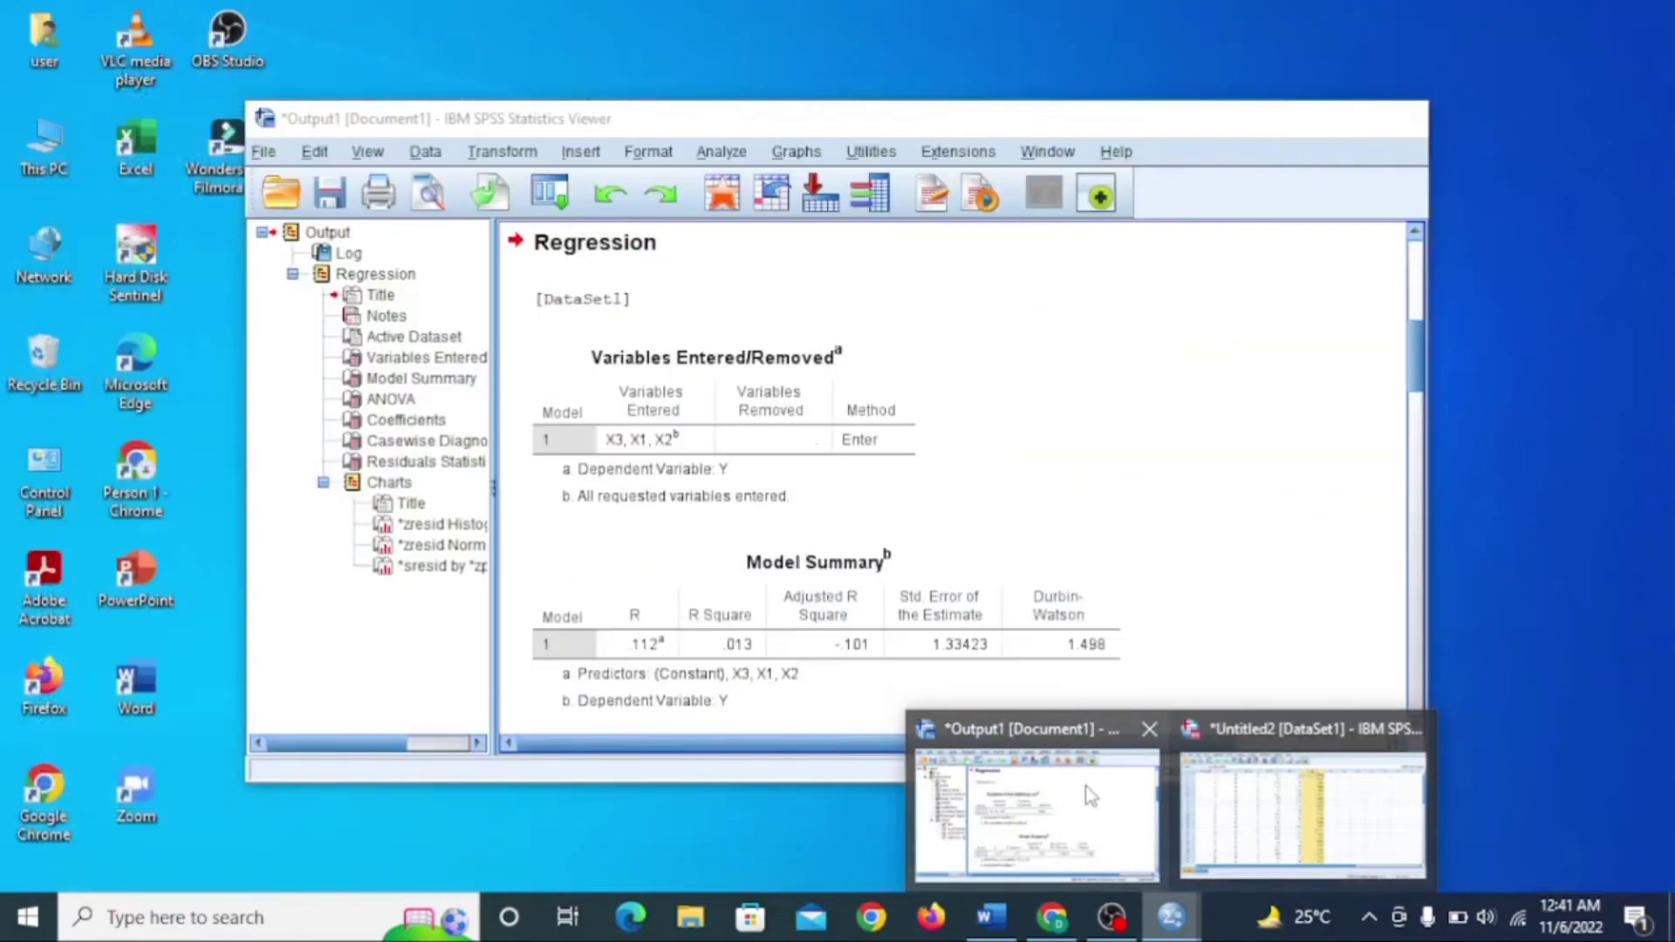
pyautogui.click(1090, 796)
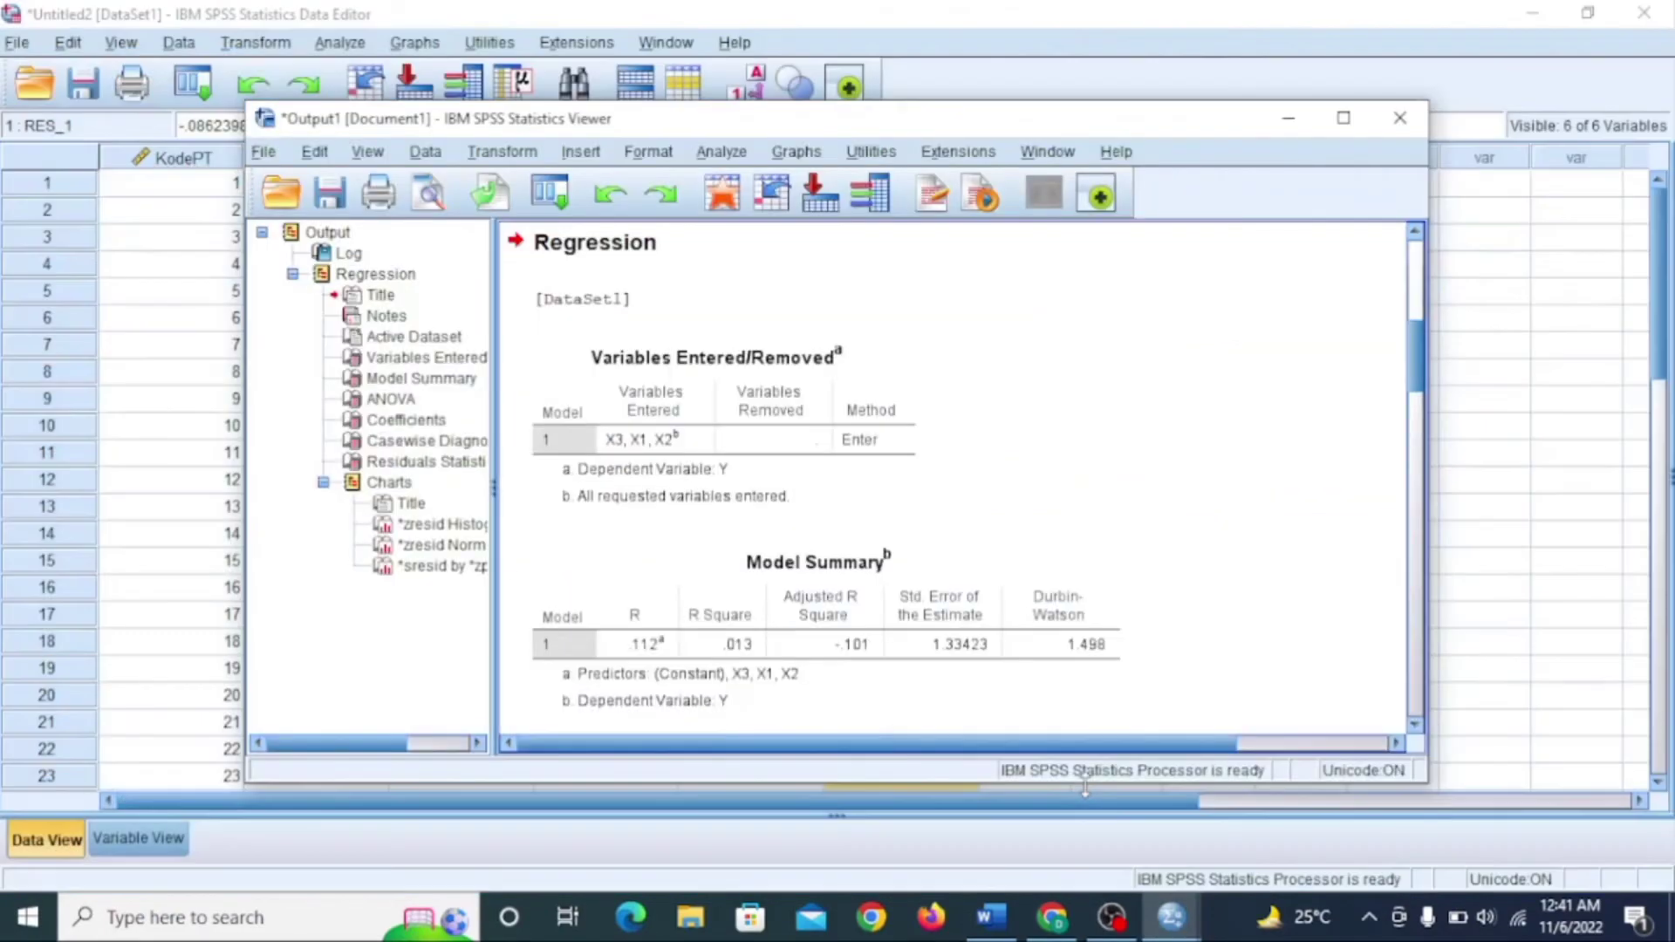
pyautogui.moveTo(1417, 353); pyautogui.dragTo(1399, 384)
pyautogui.click(873, 479)
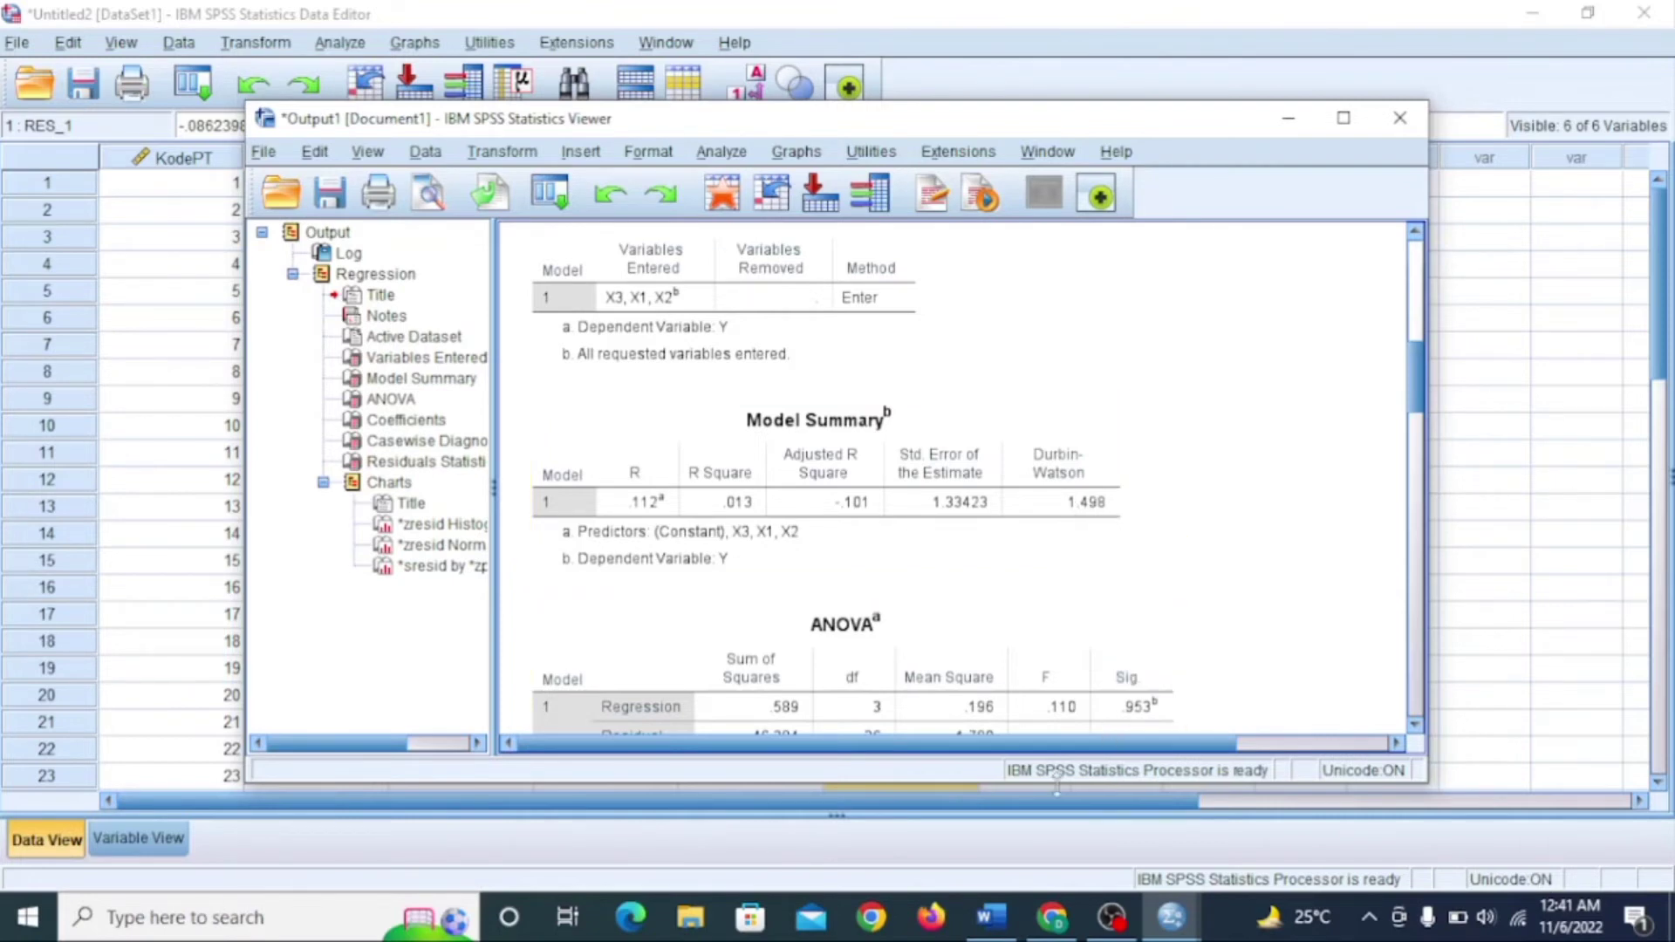
pyautogui.click(993, 932)
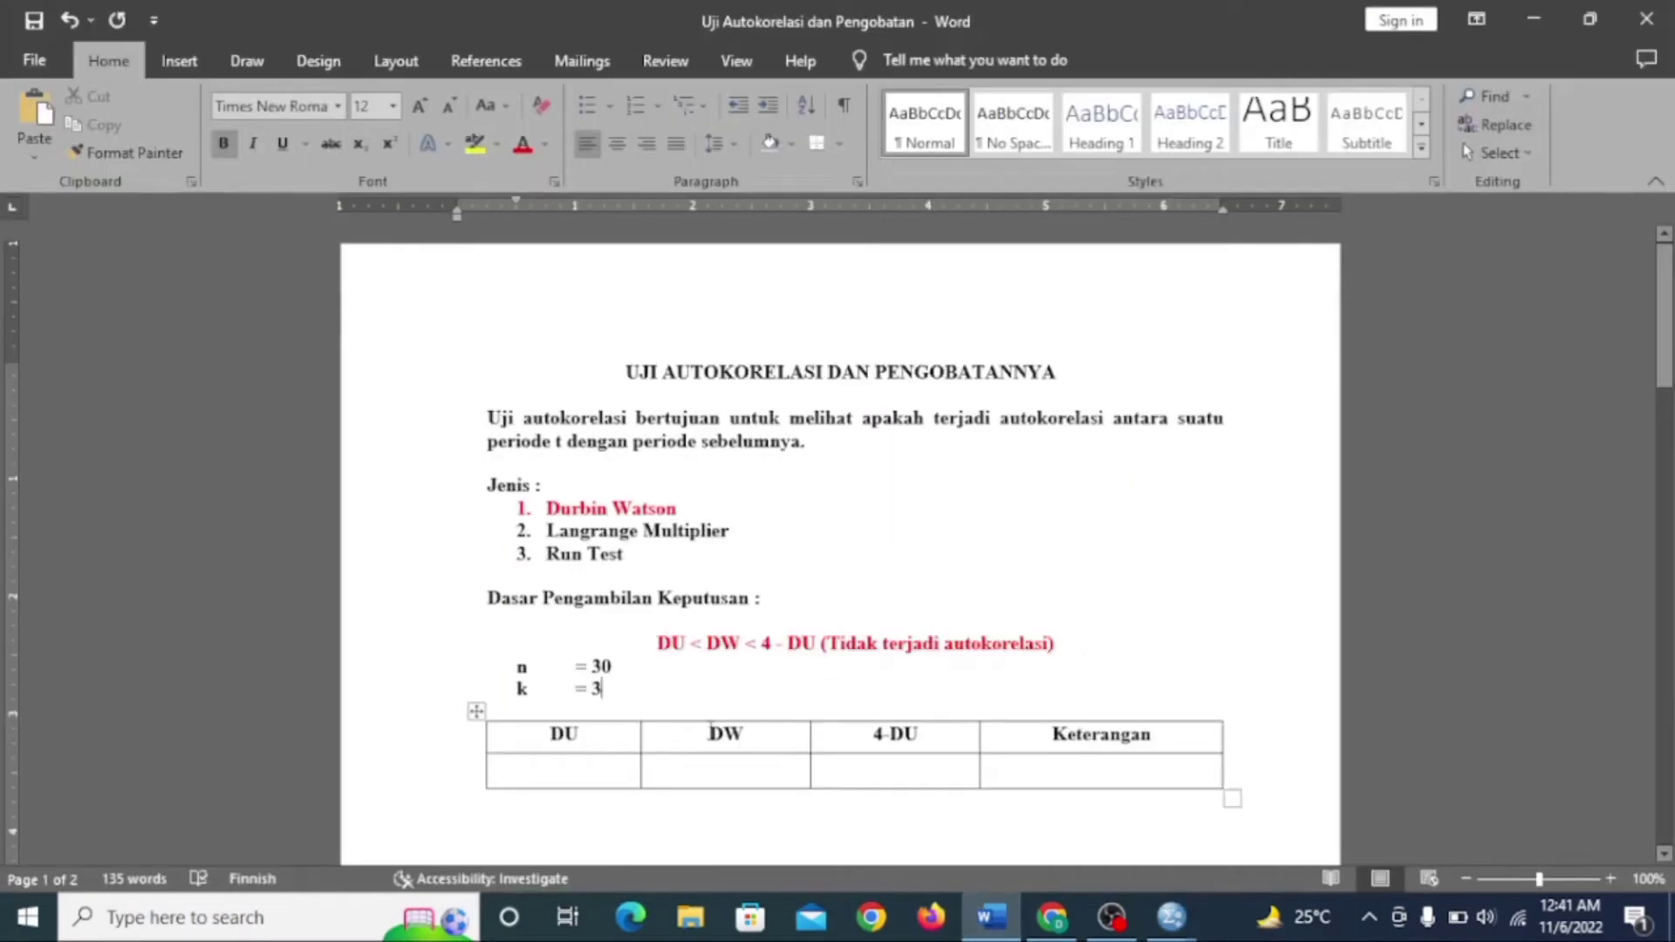
pyautogui.click(728, 773)
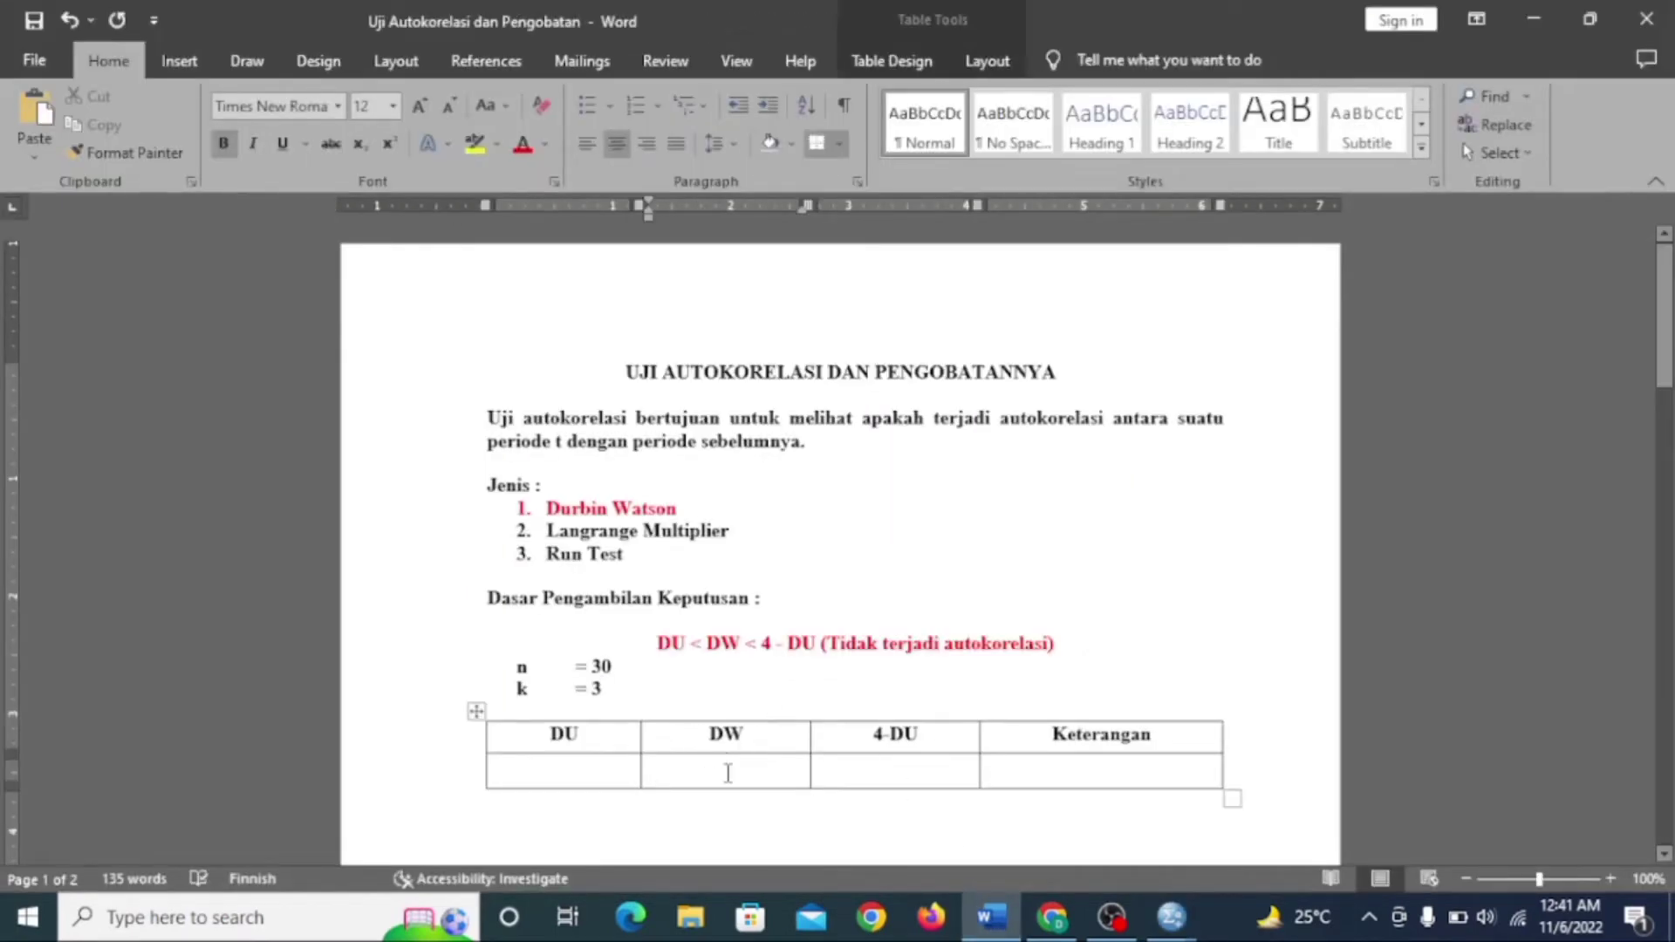
pyautogui.write('1.498')
# Step: Look up dU for n = 30 and k = 3 in the Durbin-Watson PDF in Chrome and enter 1.649 under DU in Word
pyautogui.click(1052, 918)
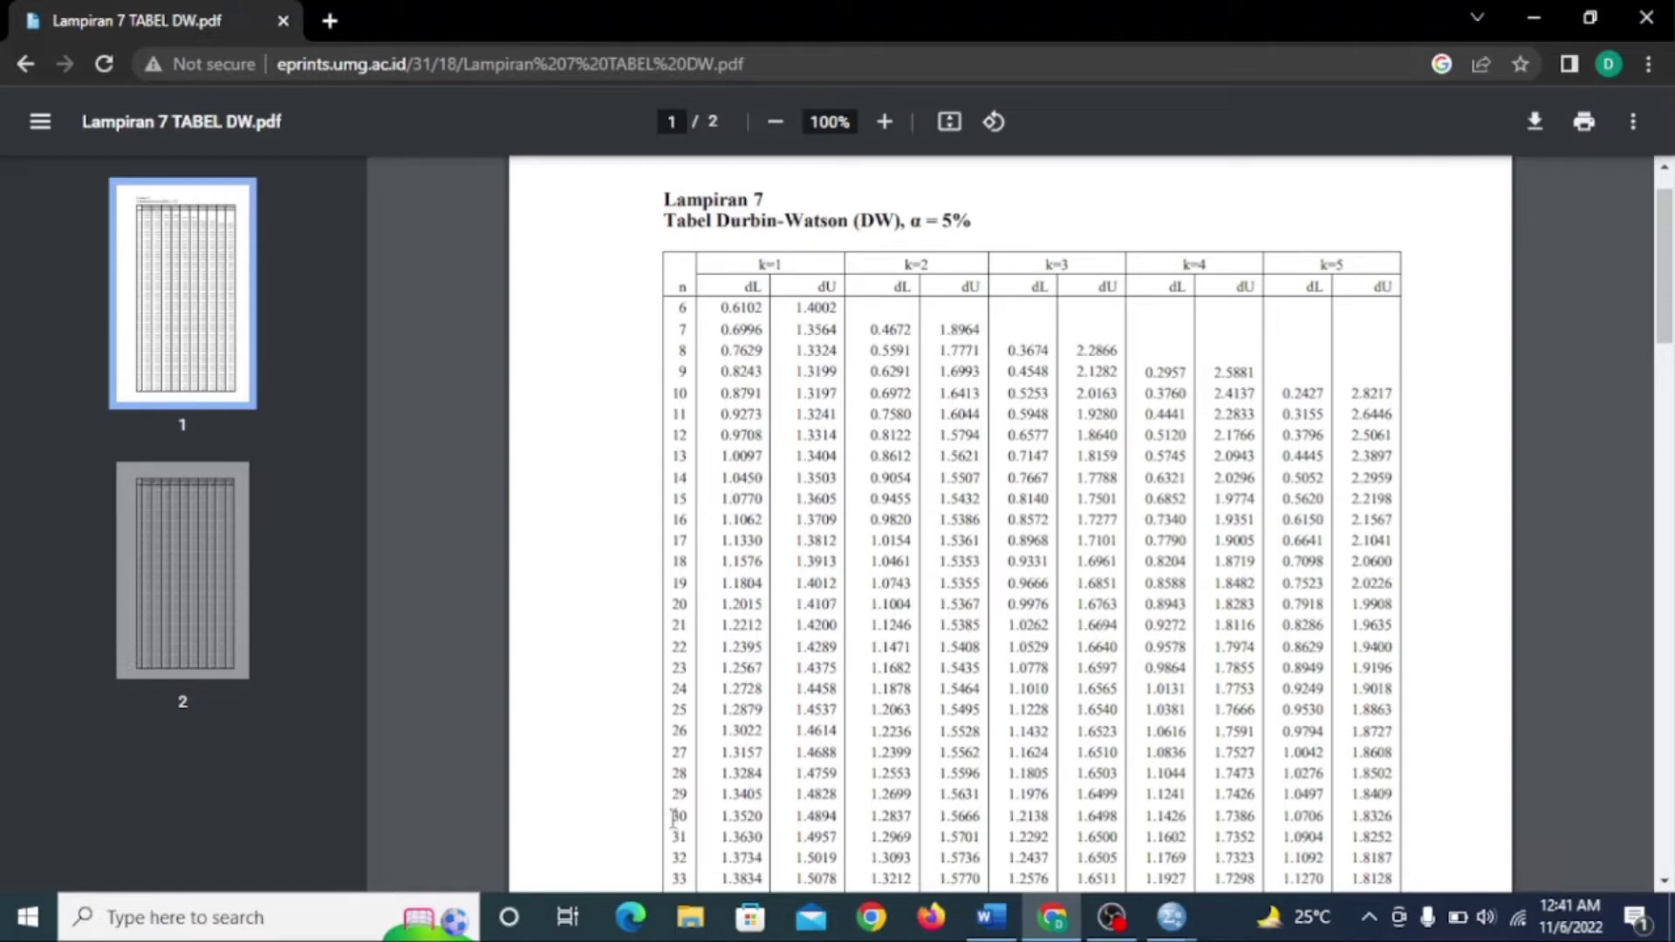
pyautogui.moveTo(672, 817); pyautogui.dragTo(1107, 820)
pyautogui.click(766, 818)
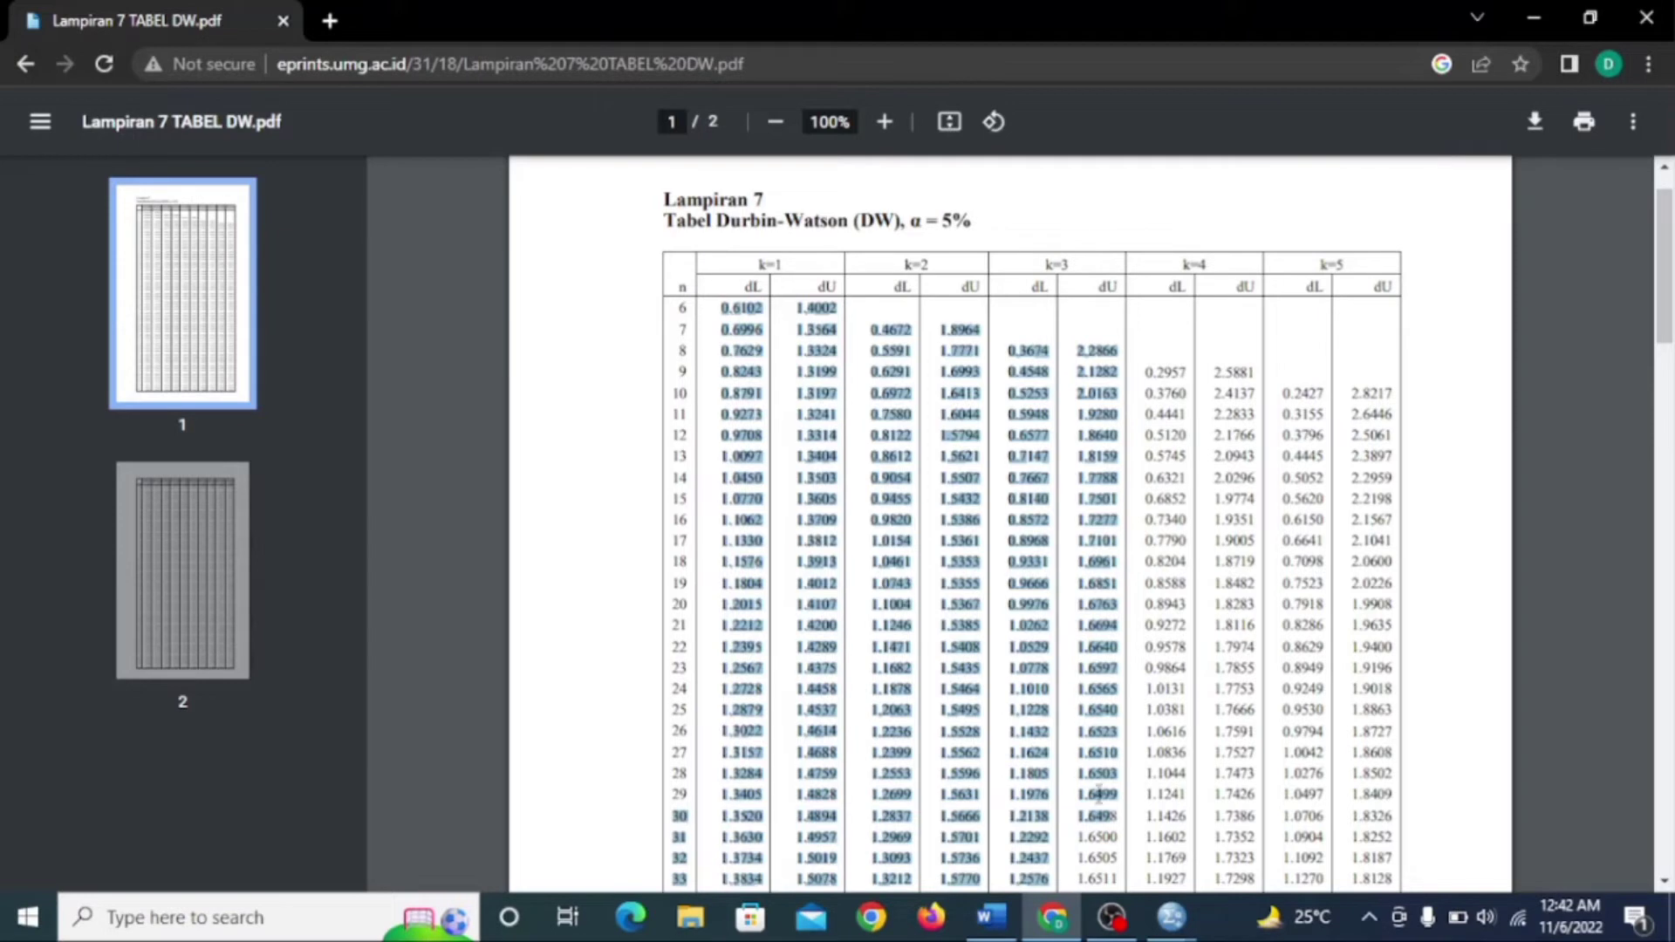
pyautogui.click(1079, 820)
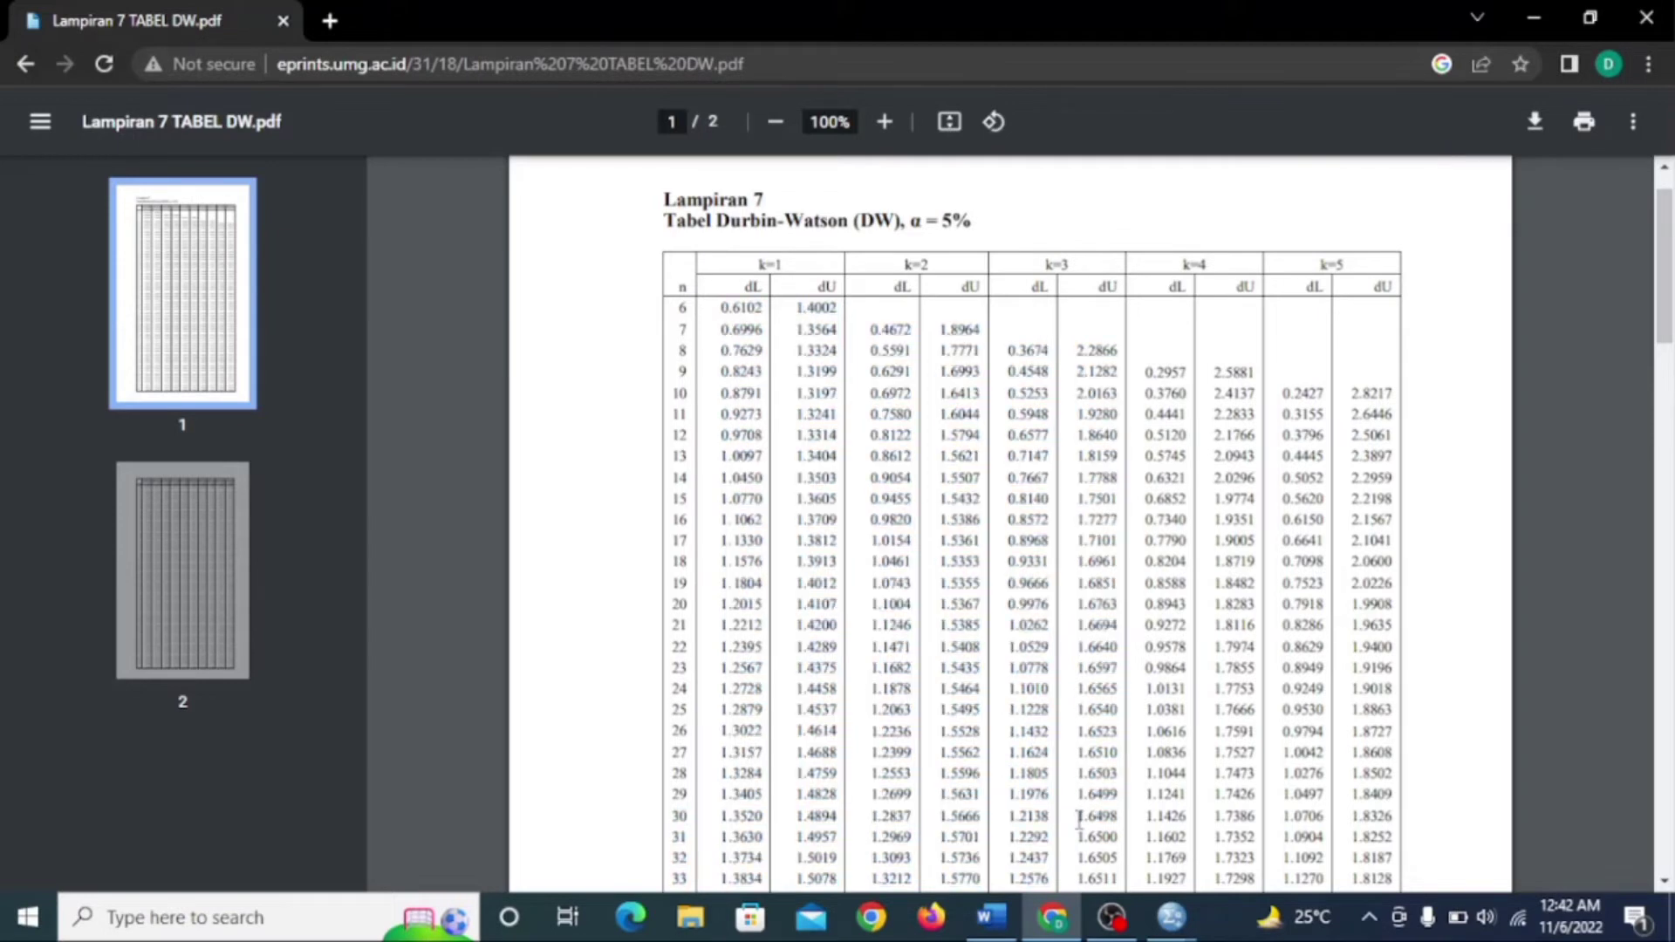
pyautogui.moveTo(1080, 820); pyautogui.dragTo(1119, 821)
pyautogui.click(990, 916)
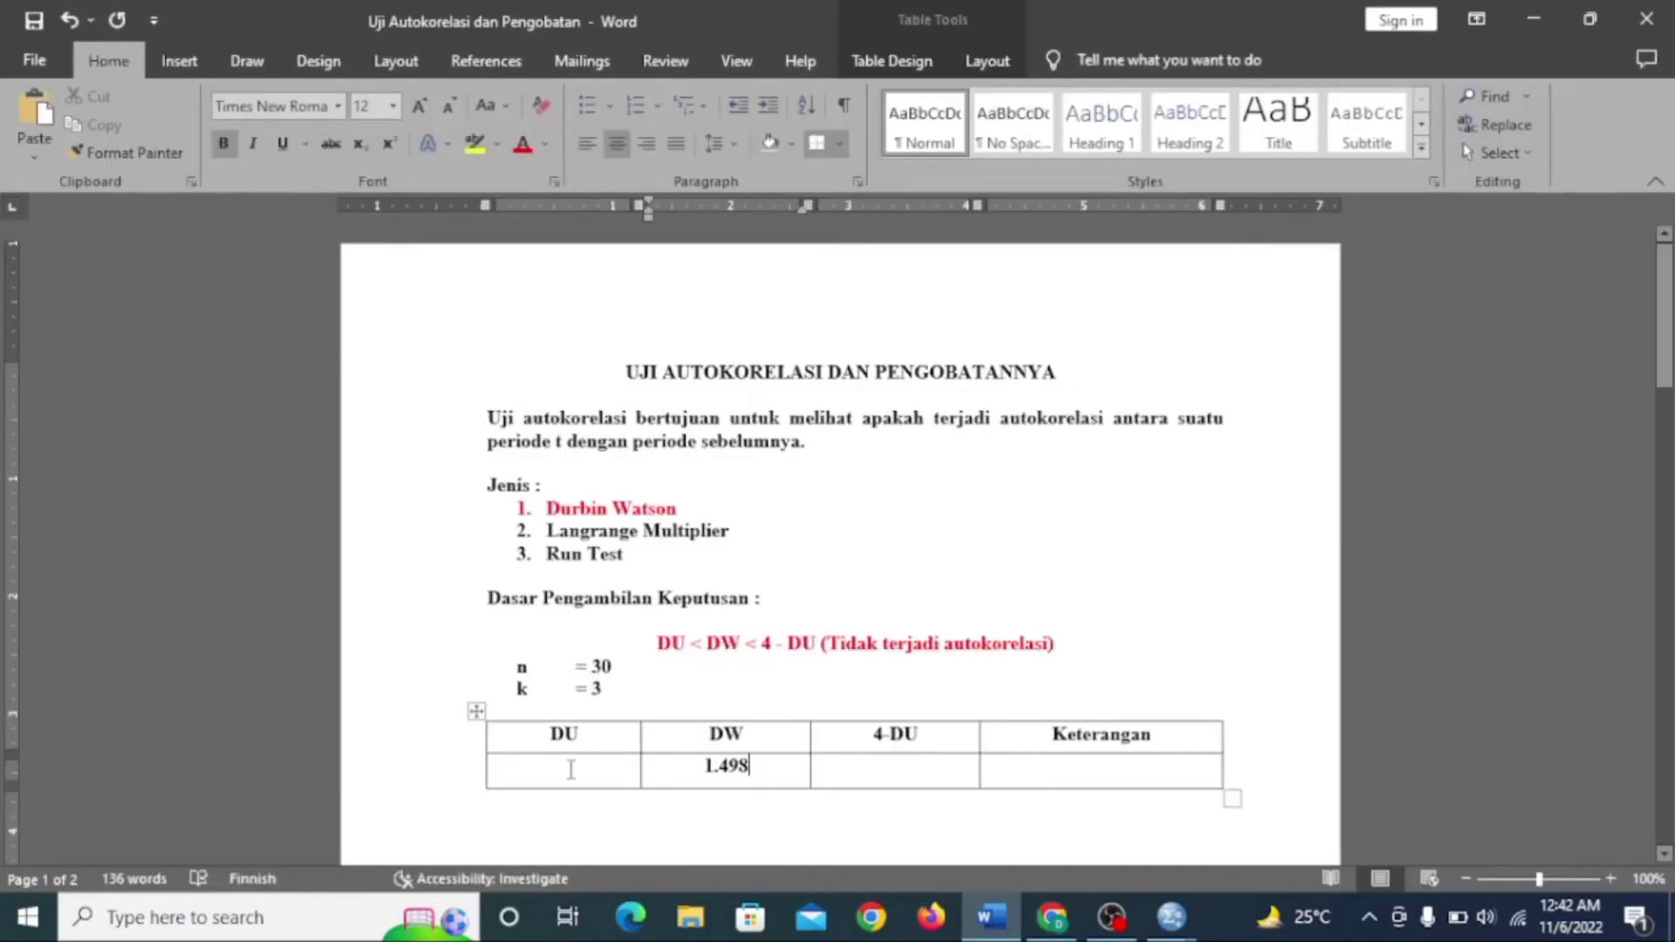
pyautogui.click(571, 768)
pyautogui.write('1.')
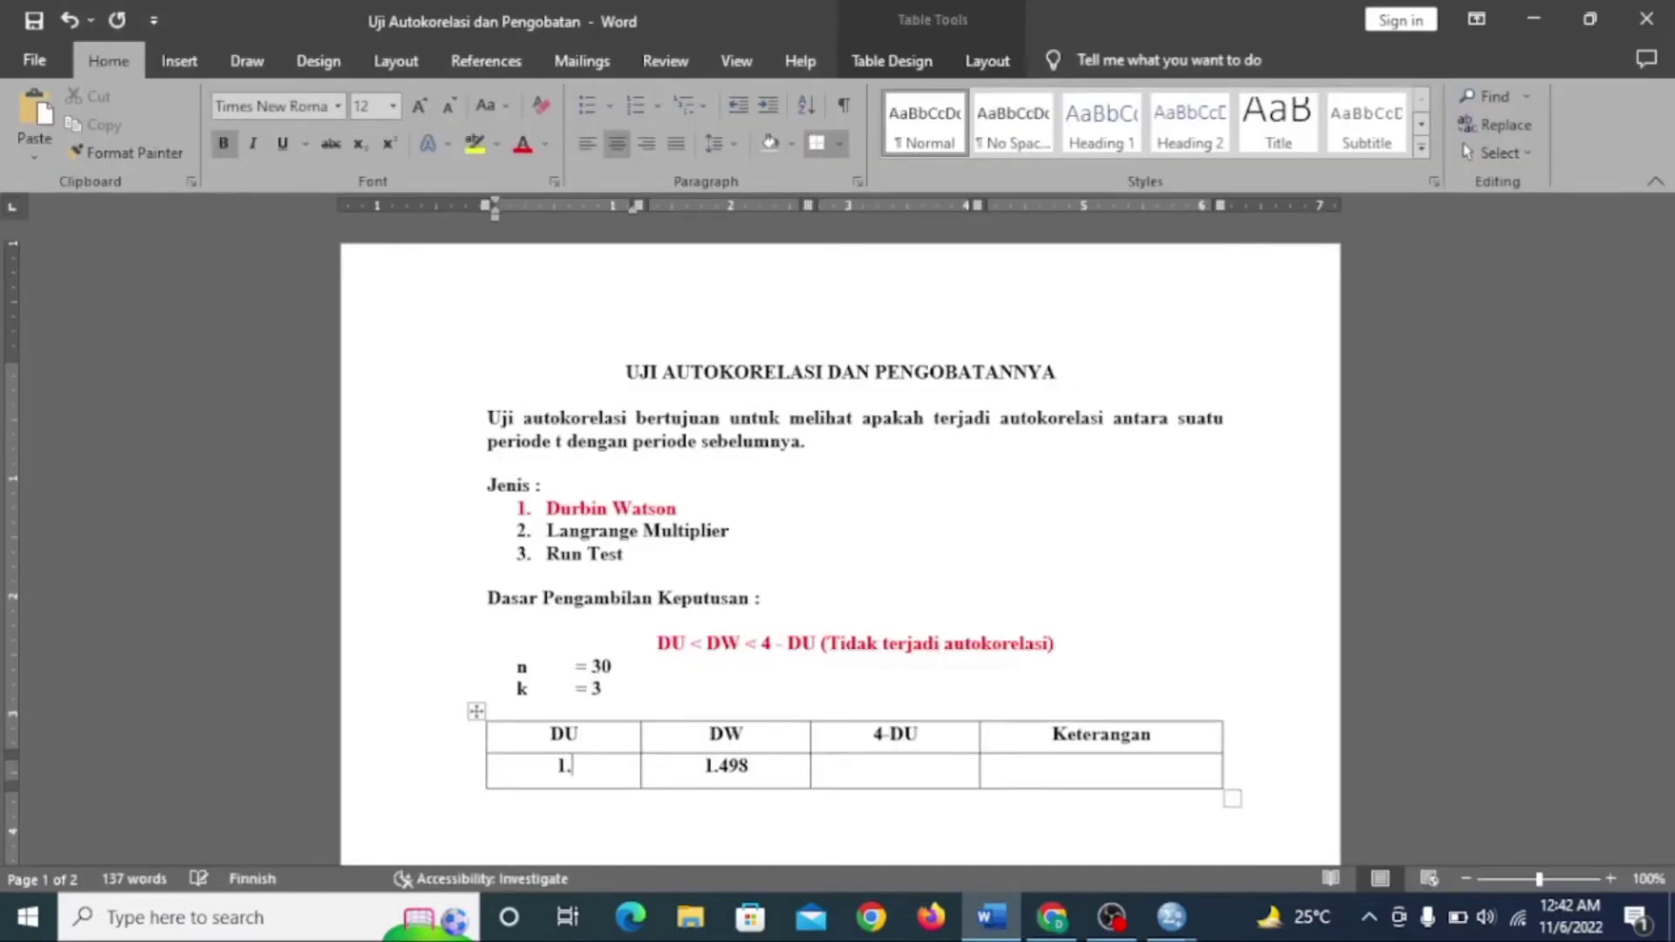
pyautogui.write('649')
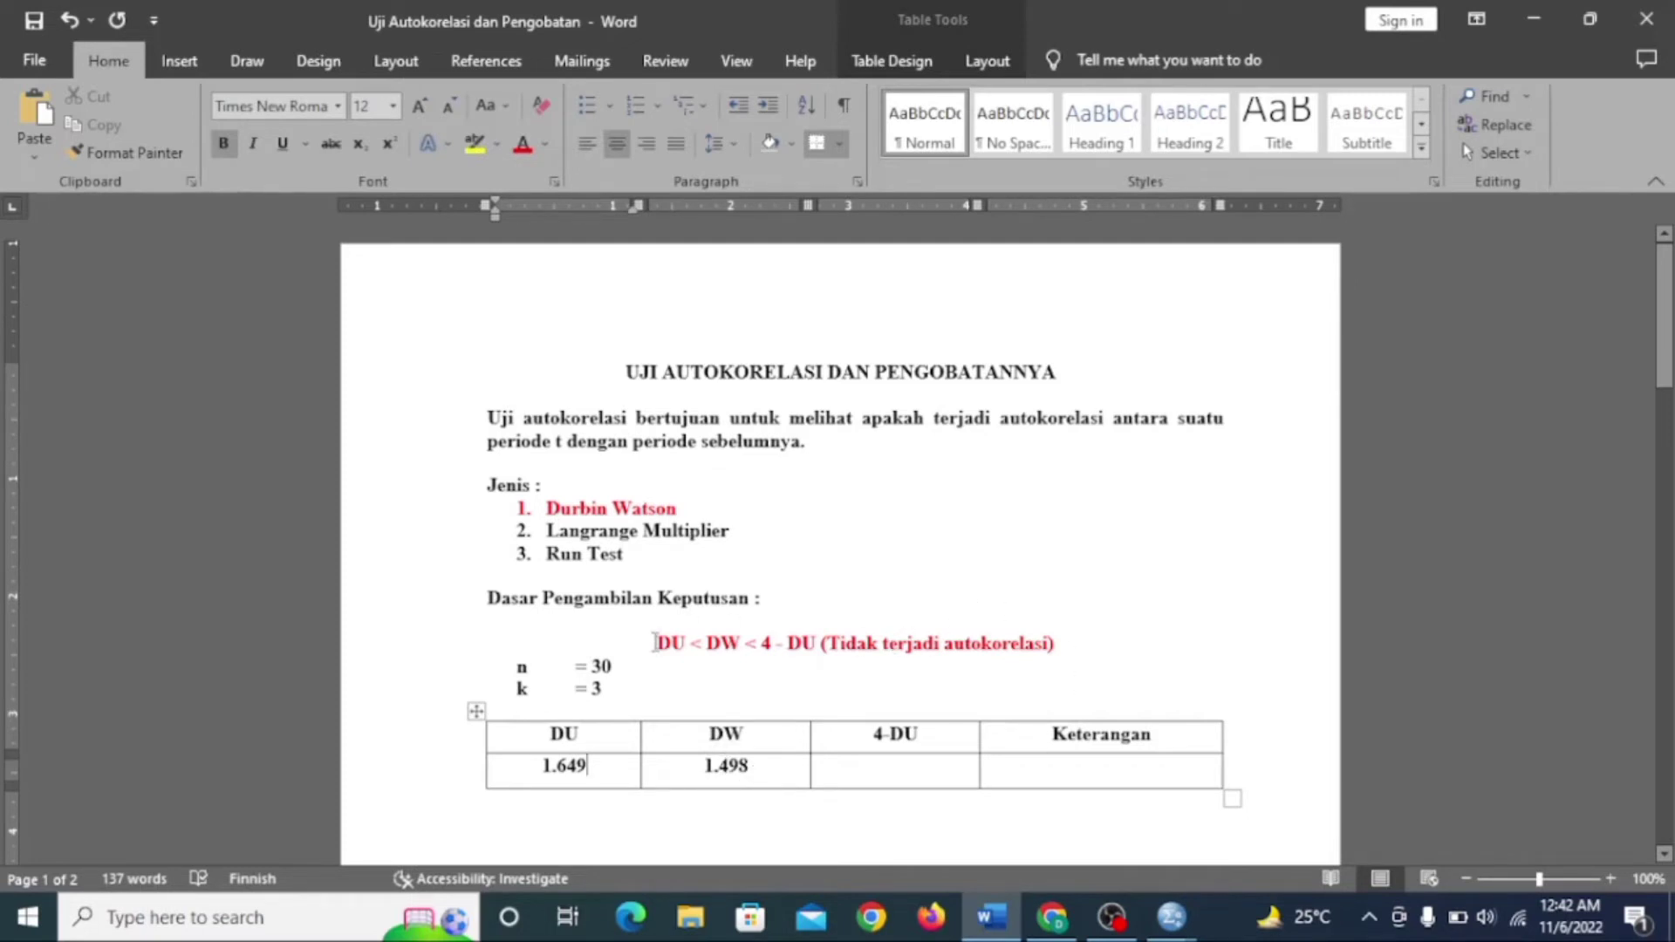
# Step: Compare the values with the decision rule and enter "Terjadi Autokorelasi" under Keterangan in the table
pyautogui.moveTo(654, 643); pyautogui.dragTo(1061, 646)
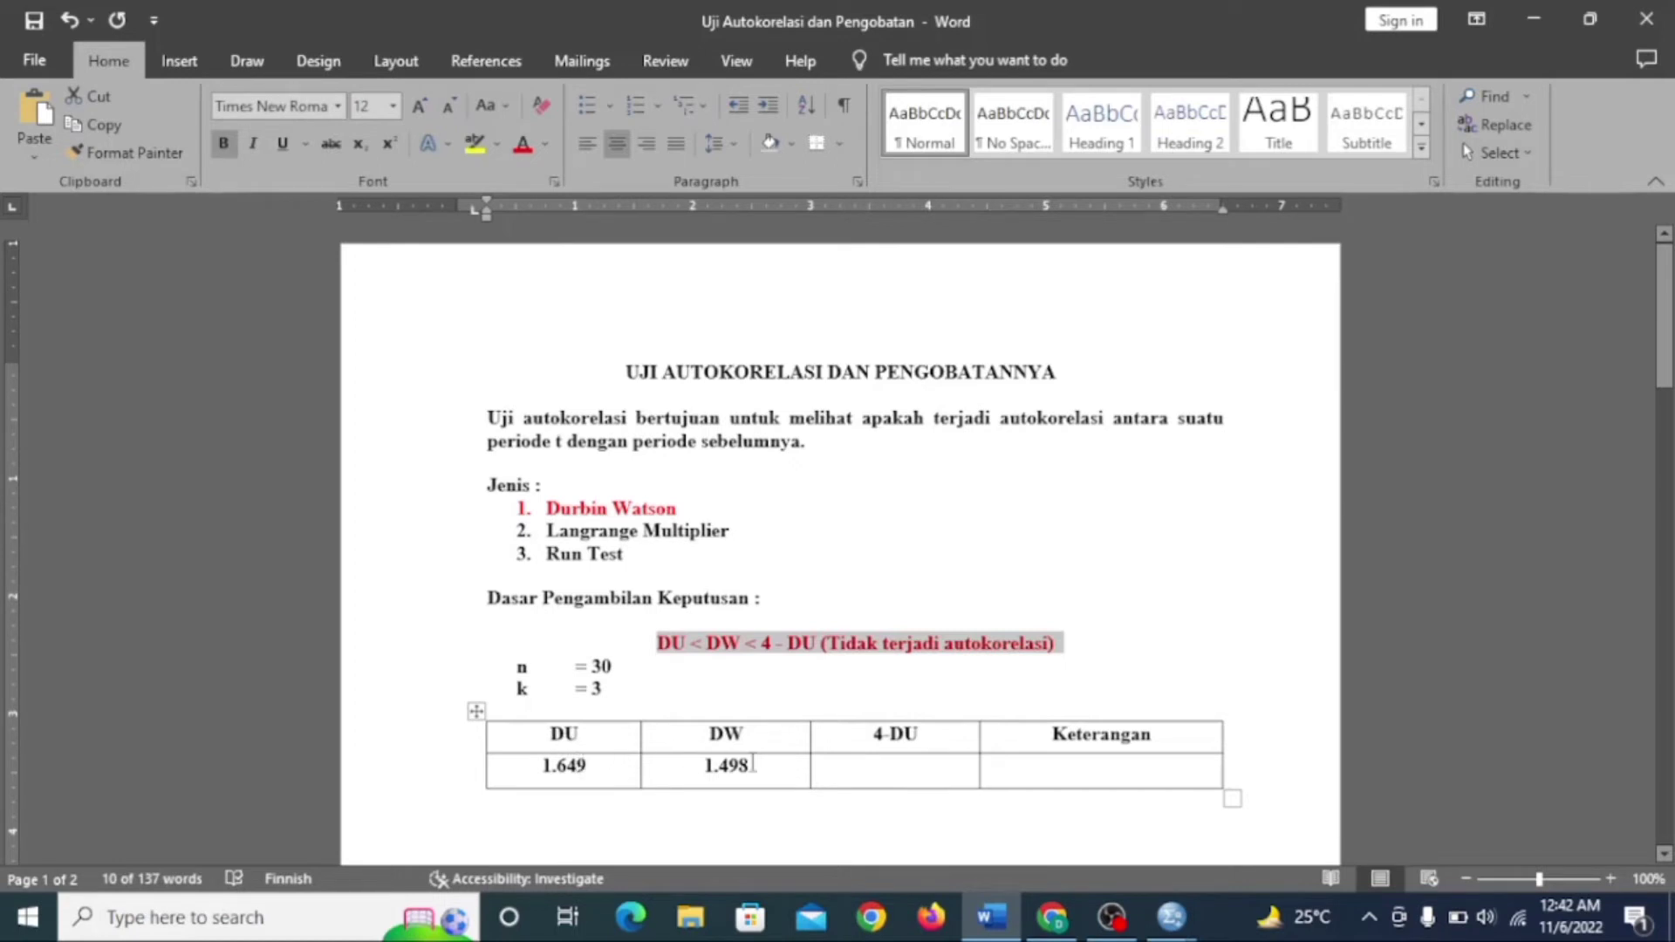
pyautogui.click(1081, 779)
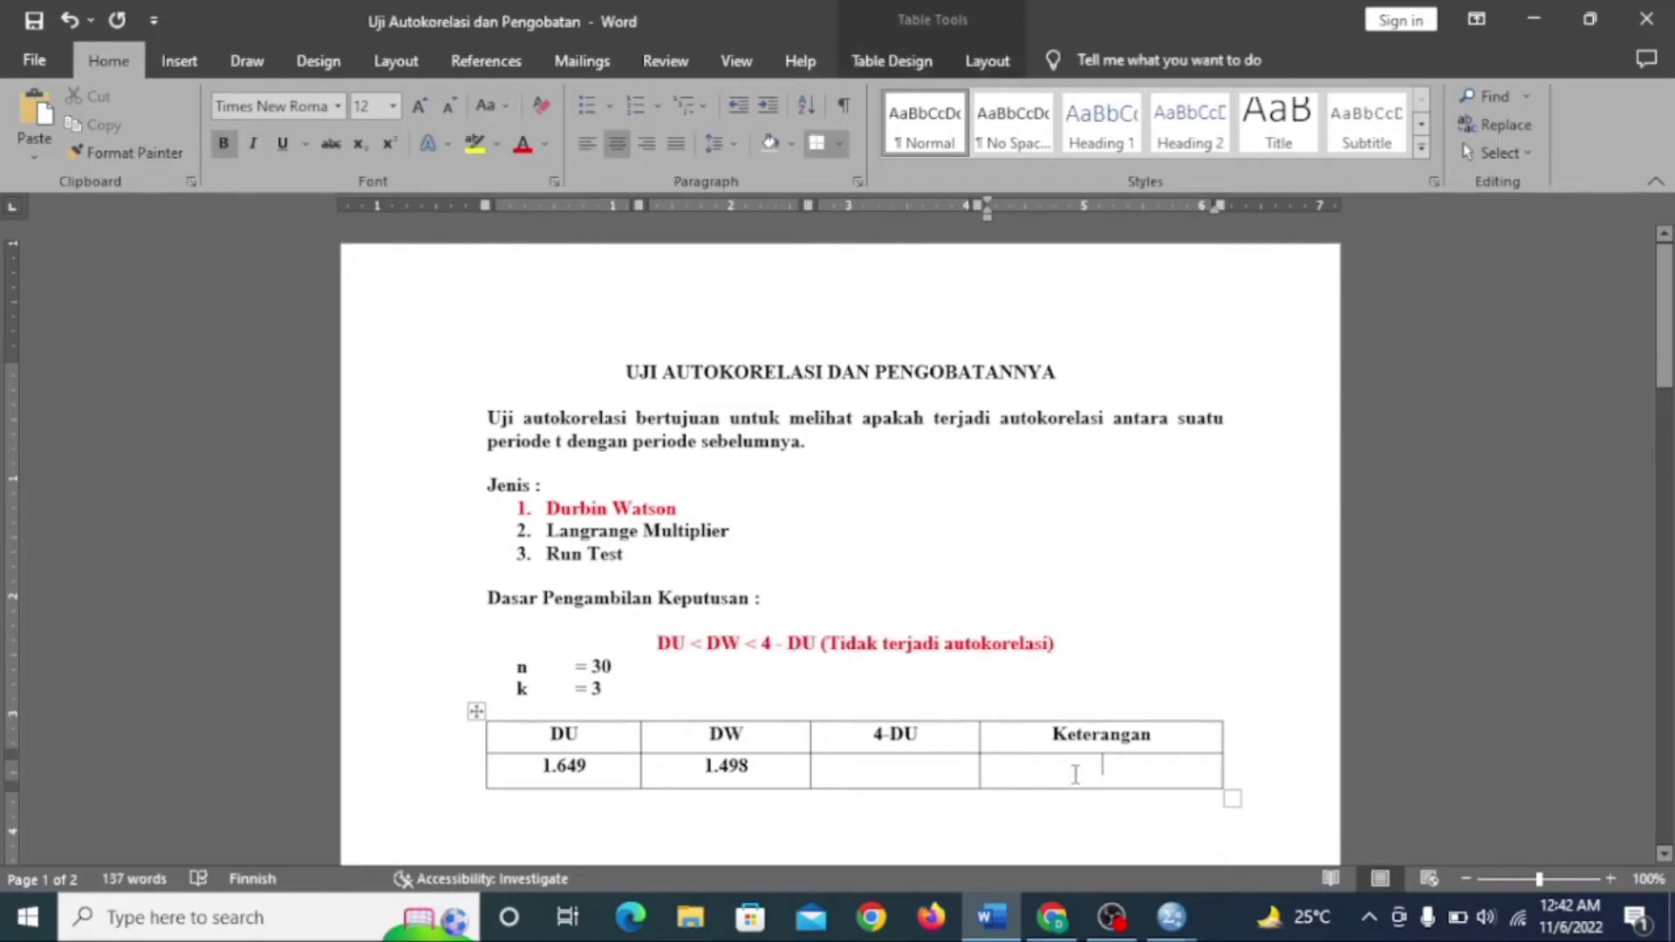
pyautogui.write('Ter')
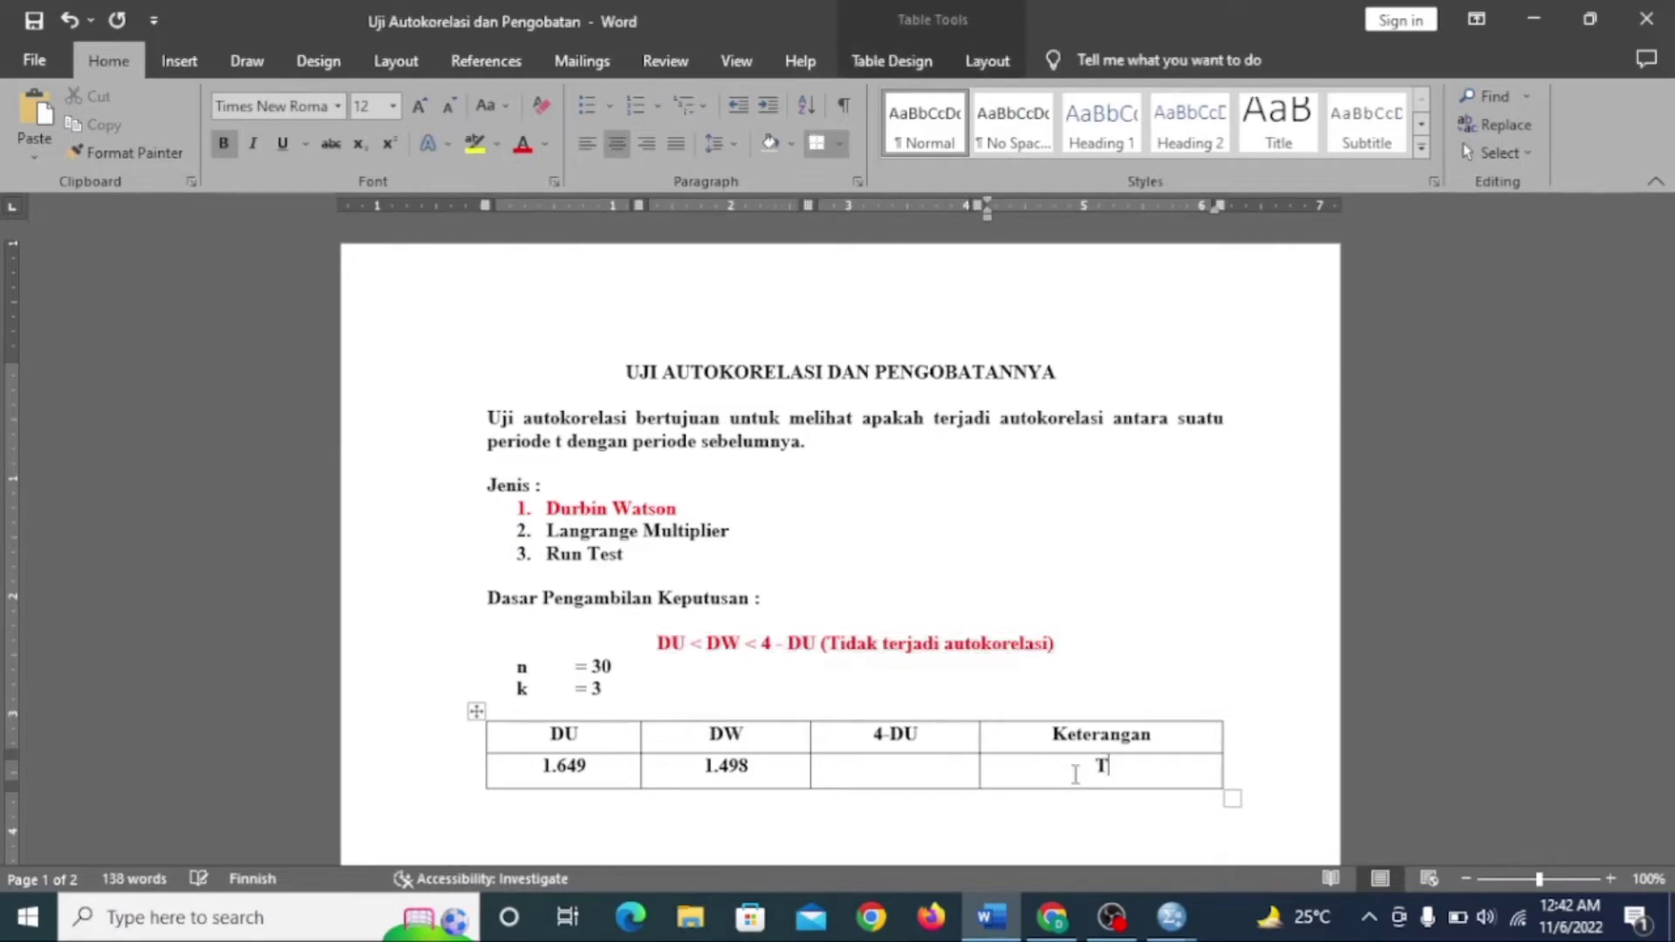
pyautogui.write('jai')
pyautogui.press('BackSpace')
pyautogui.press('BackSpace')
pyautogui.write('di Autokorelasi')
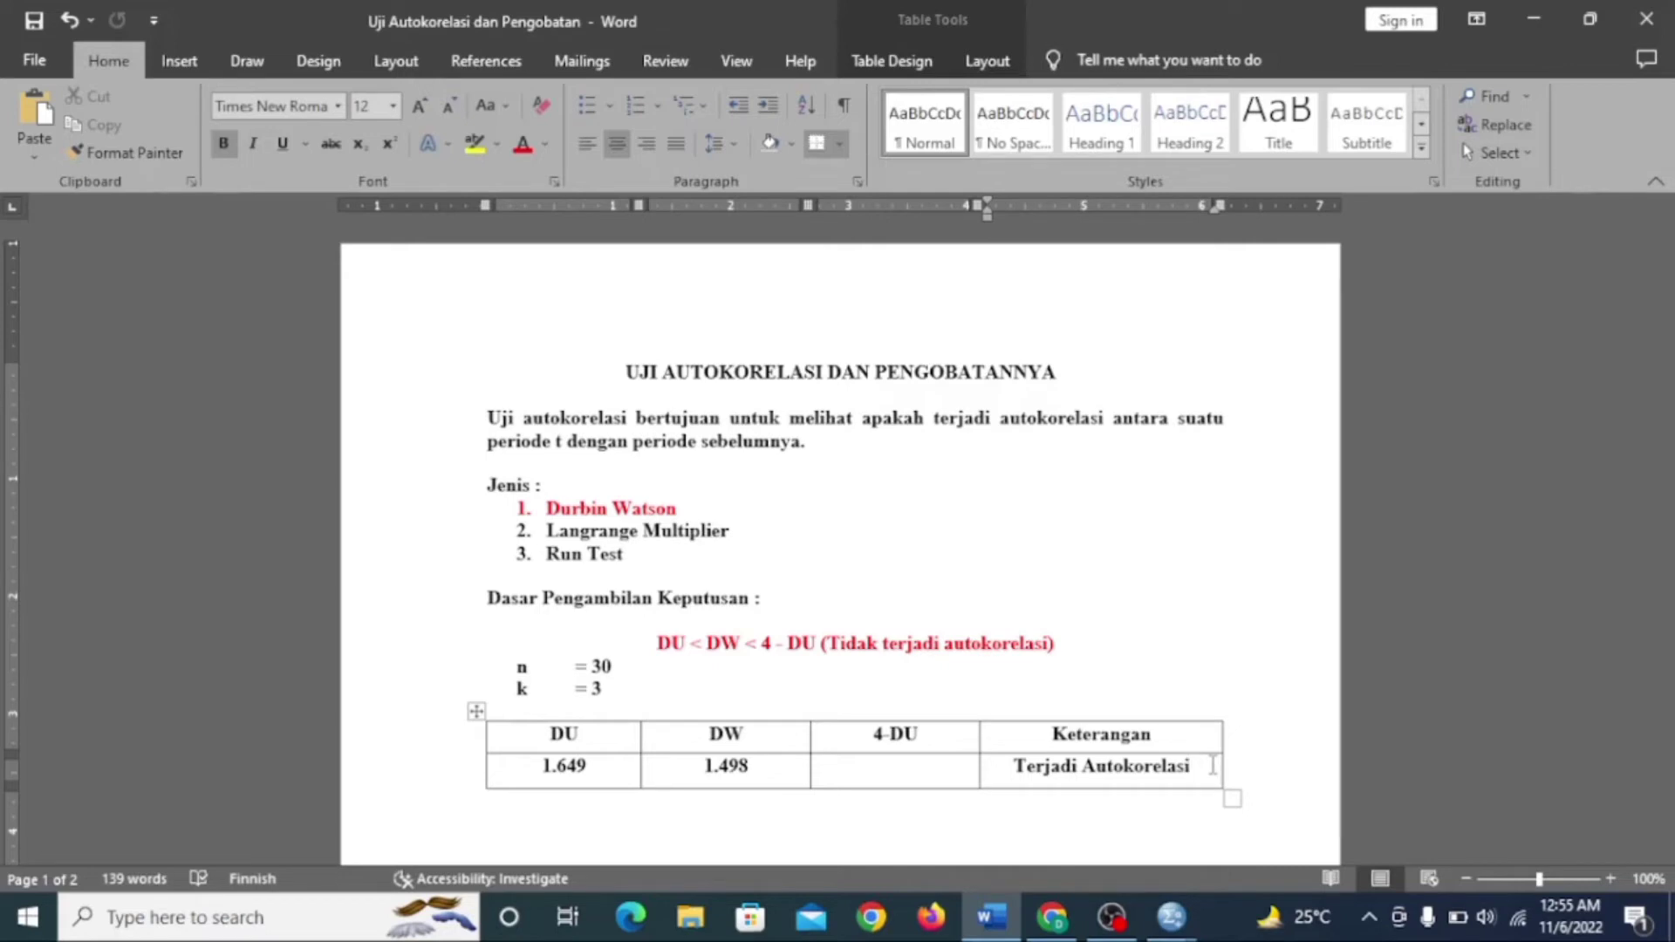
# Step: Switch to the SPSS dataset and compute a new variable Lag_Res_1 with the expression LAG(RES_1)
pyautogui.moveTo(1171, 916)
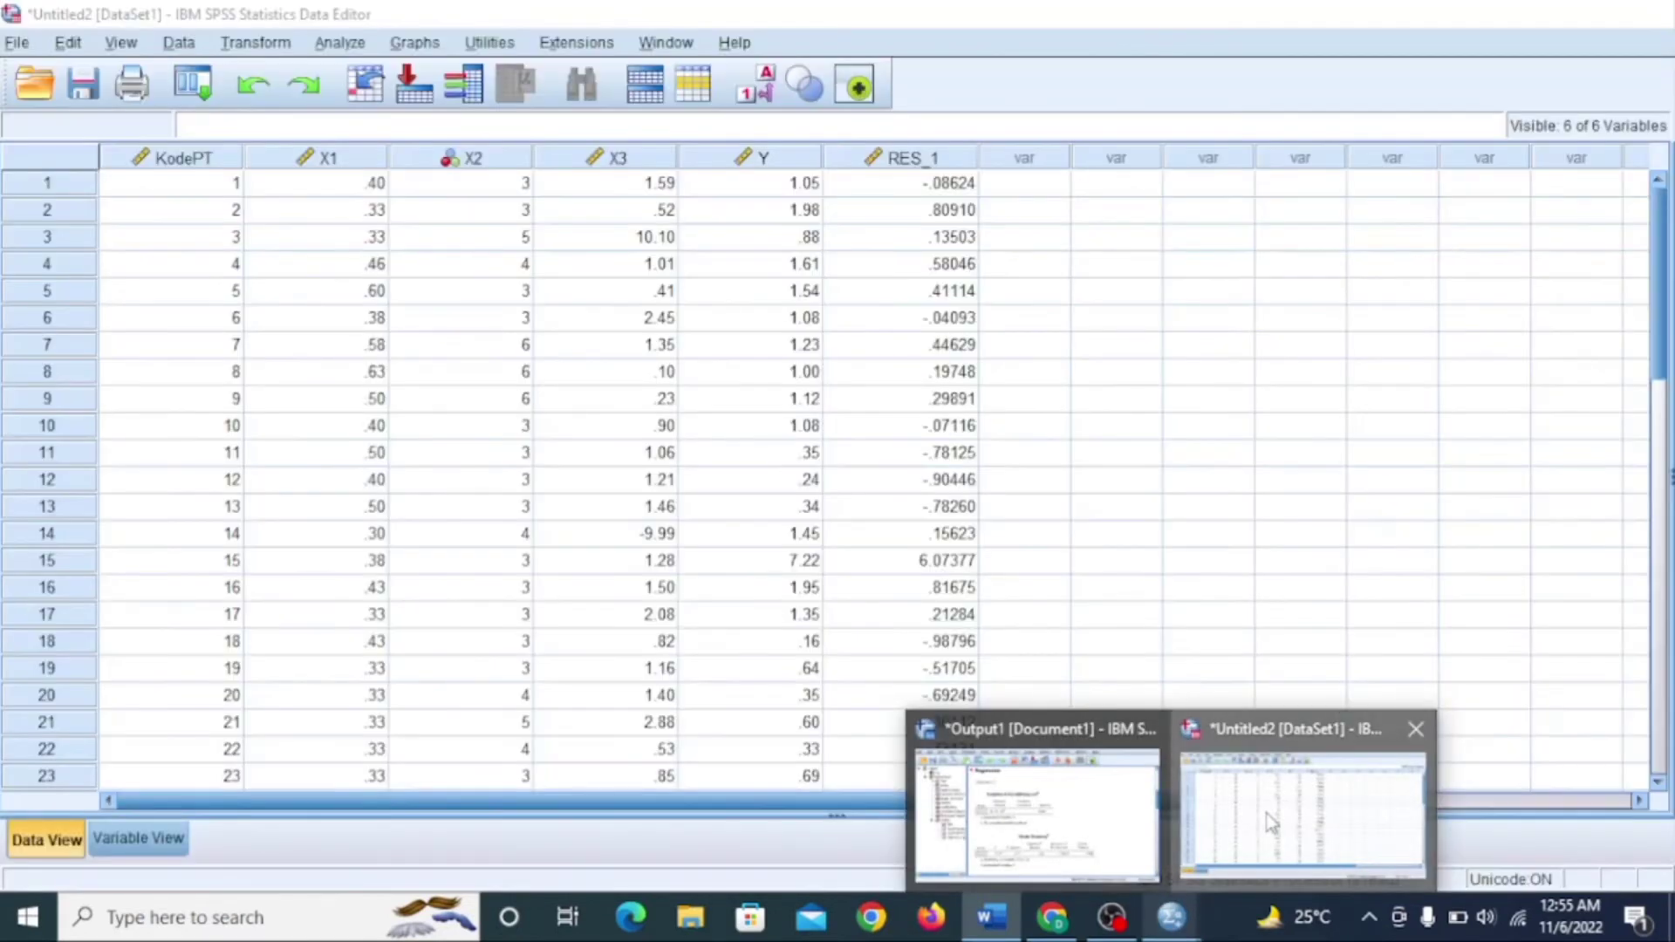
pyautogui.click(1272, 822)
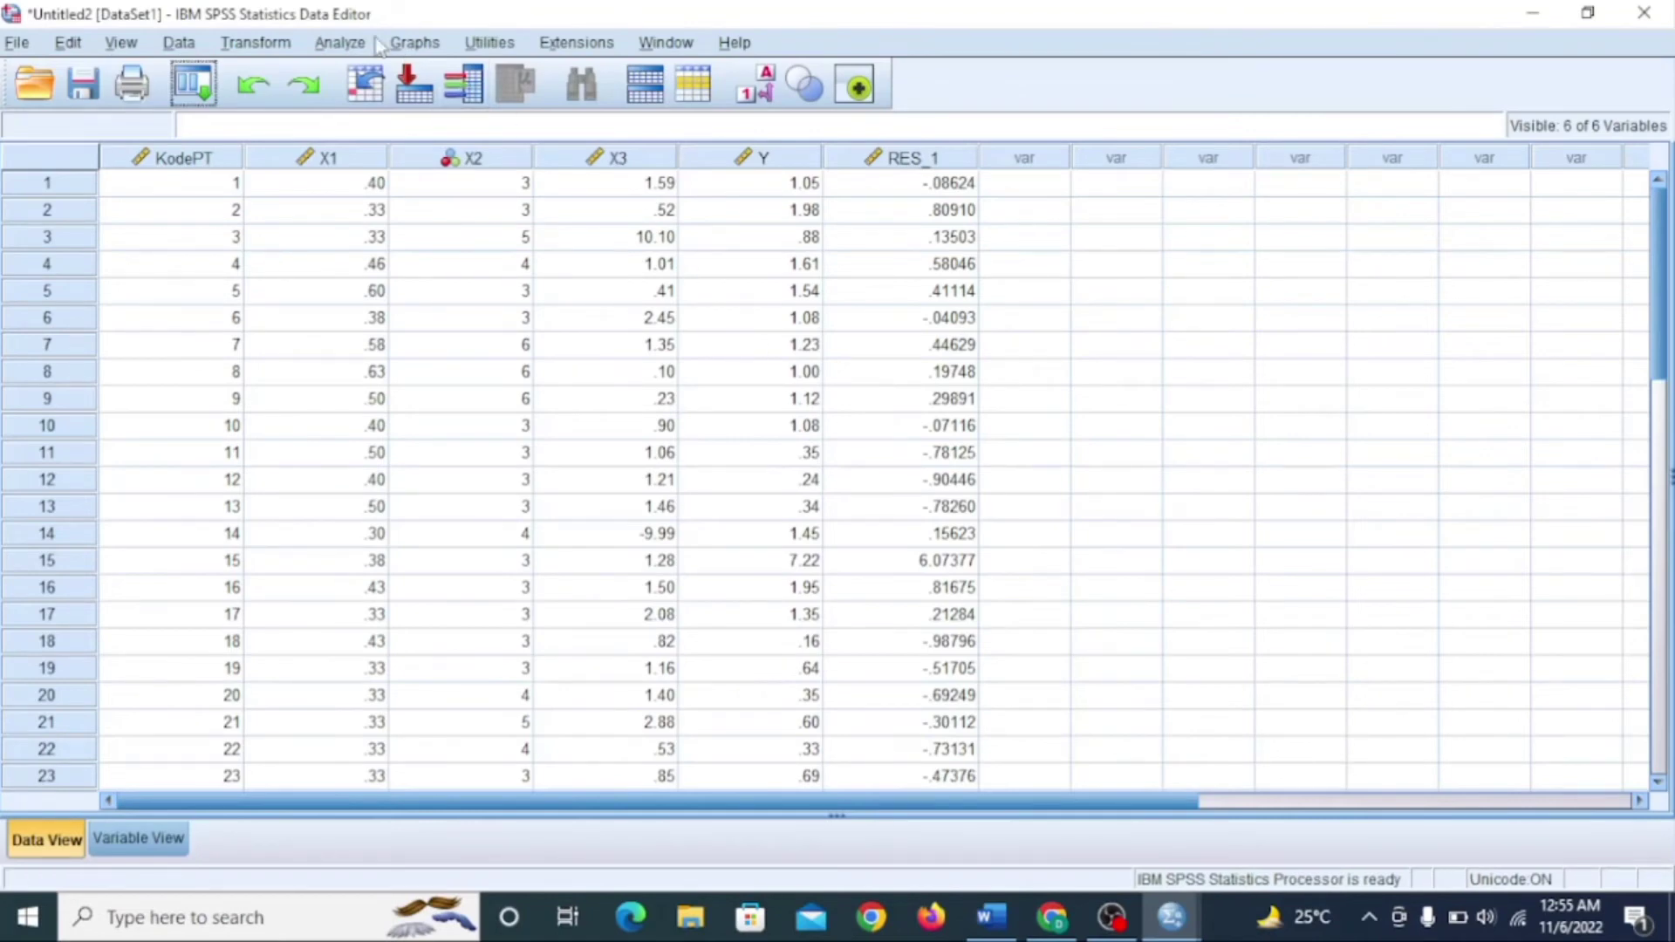
pyautogui.click(281, 46)
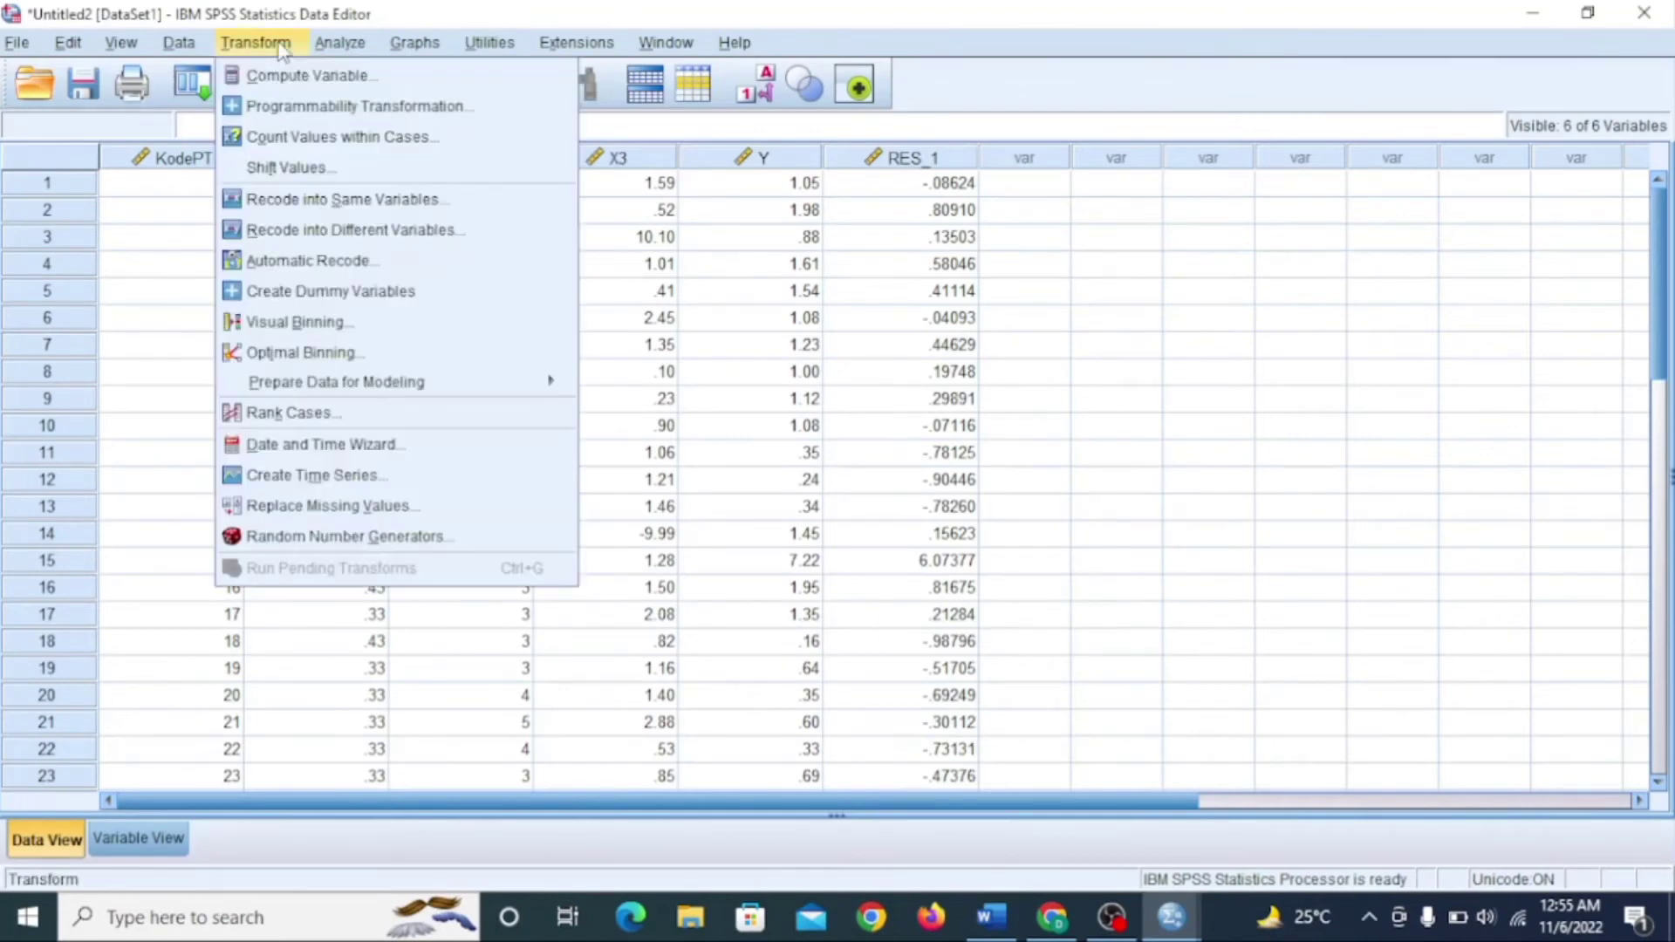
pyautogui.click(308, 79)
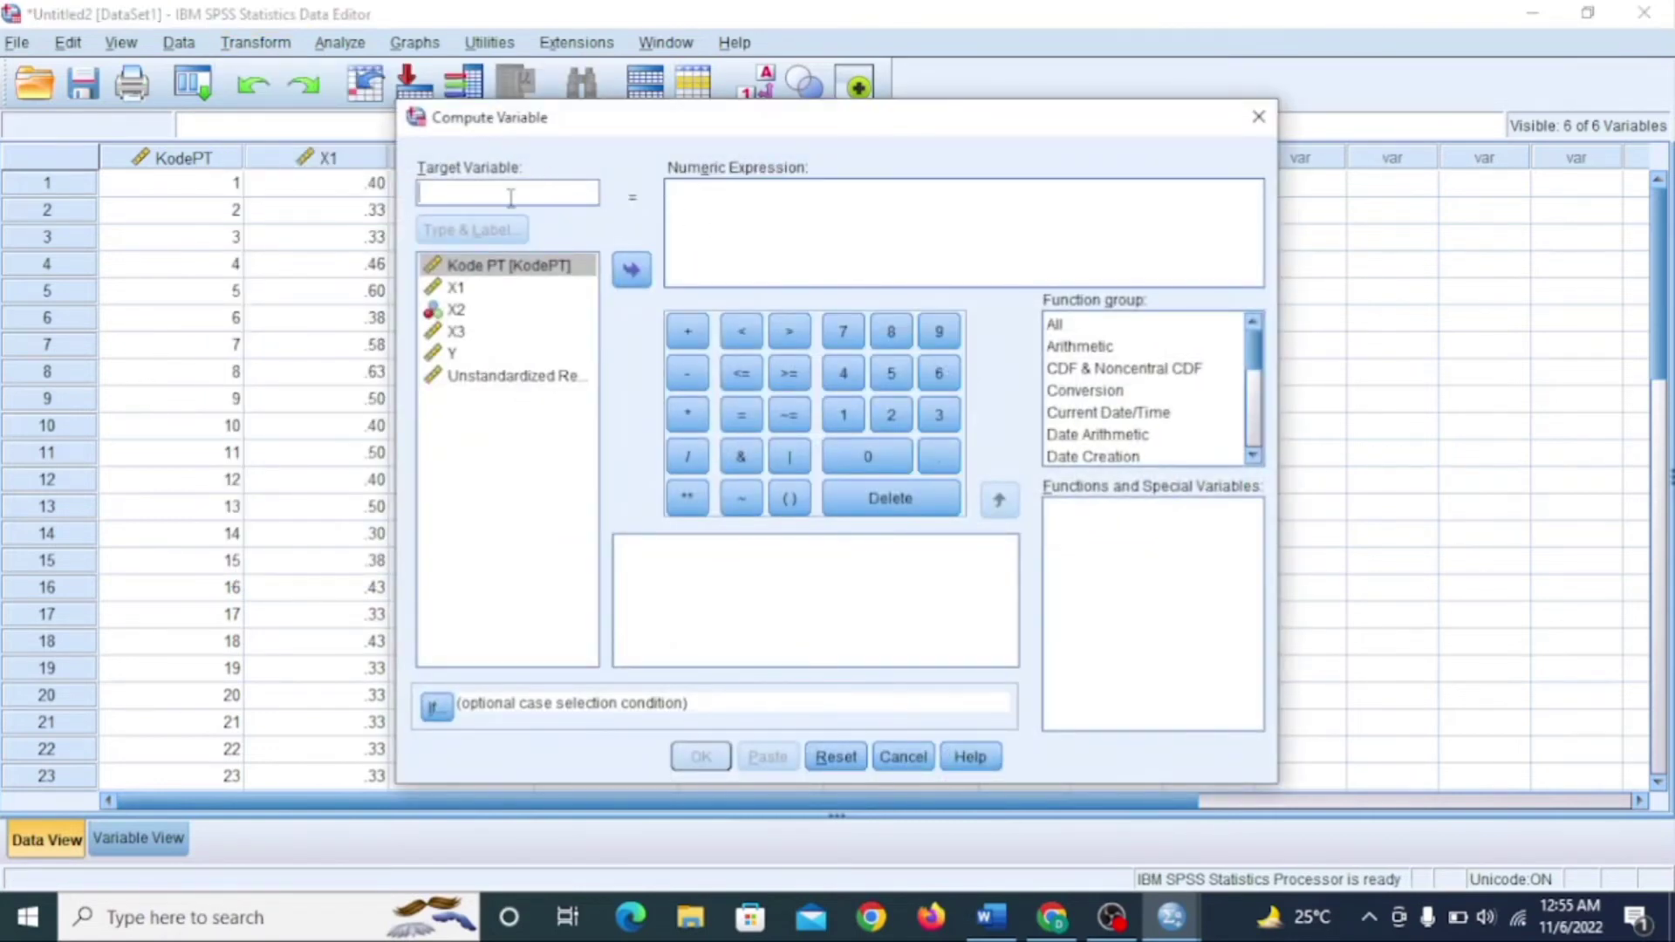
pyautogui.write('L')
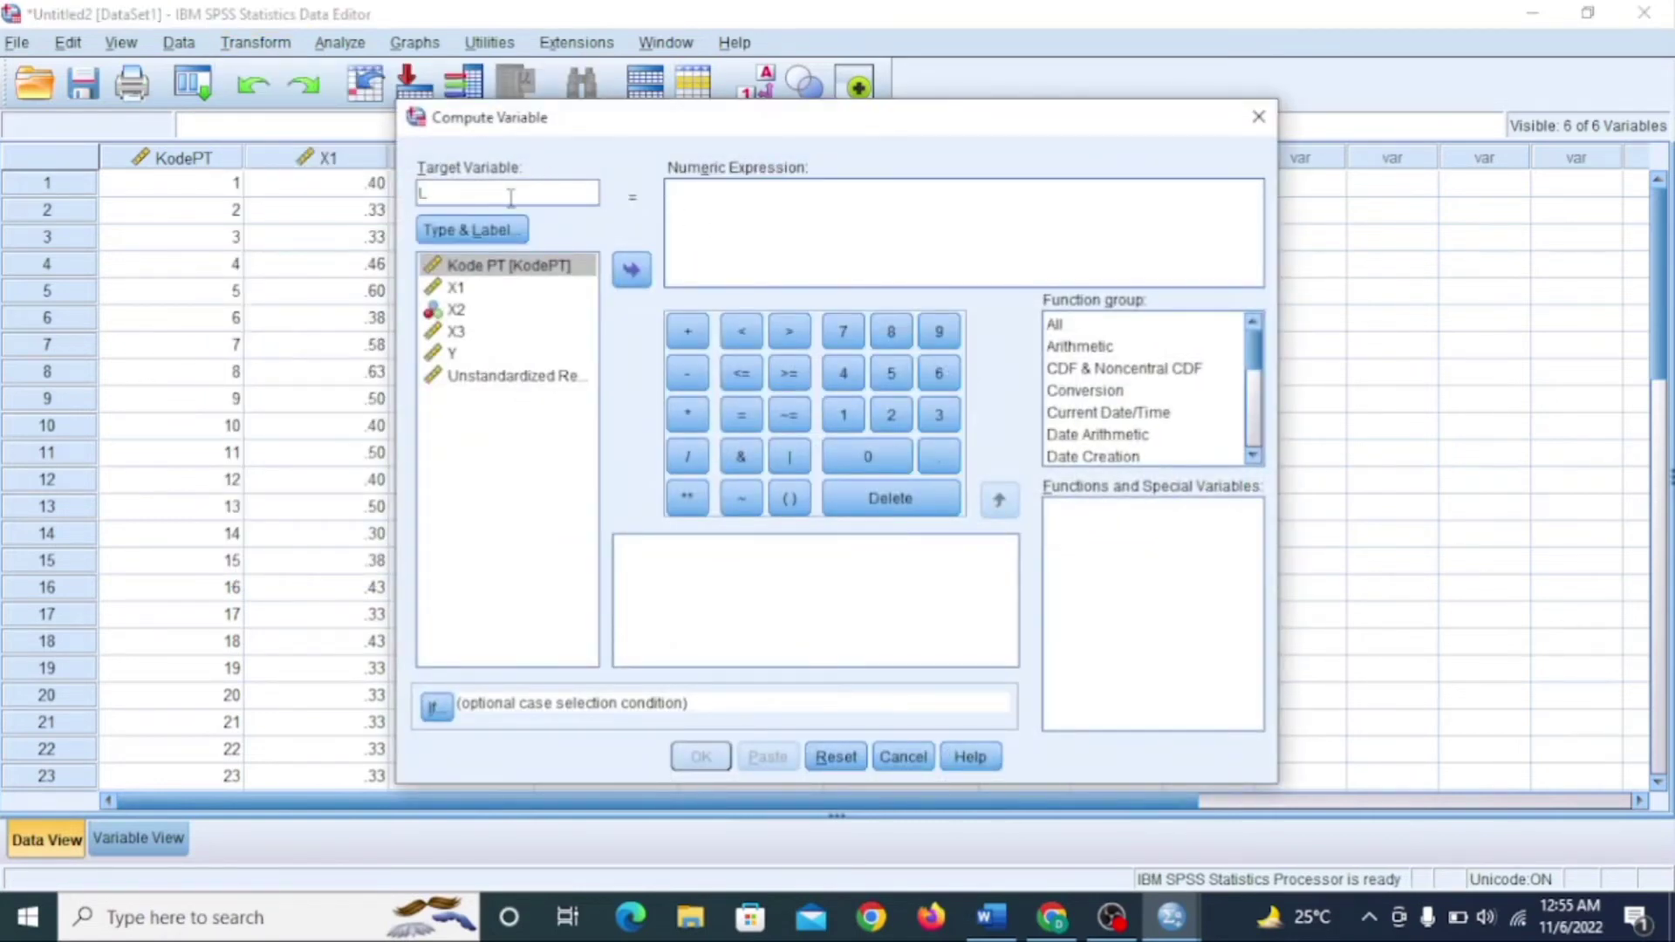
pyautogui.write('ag_Res_1')
pyautogui.click(1057, 326)
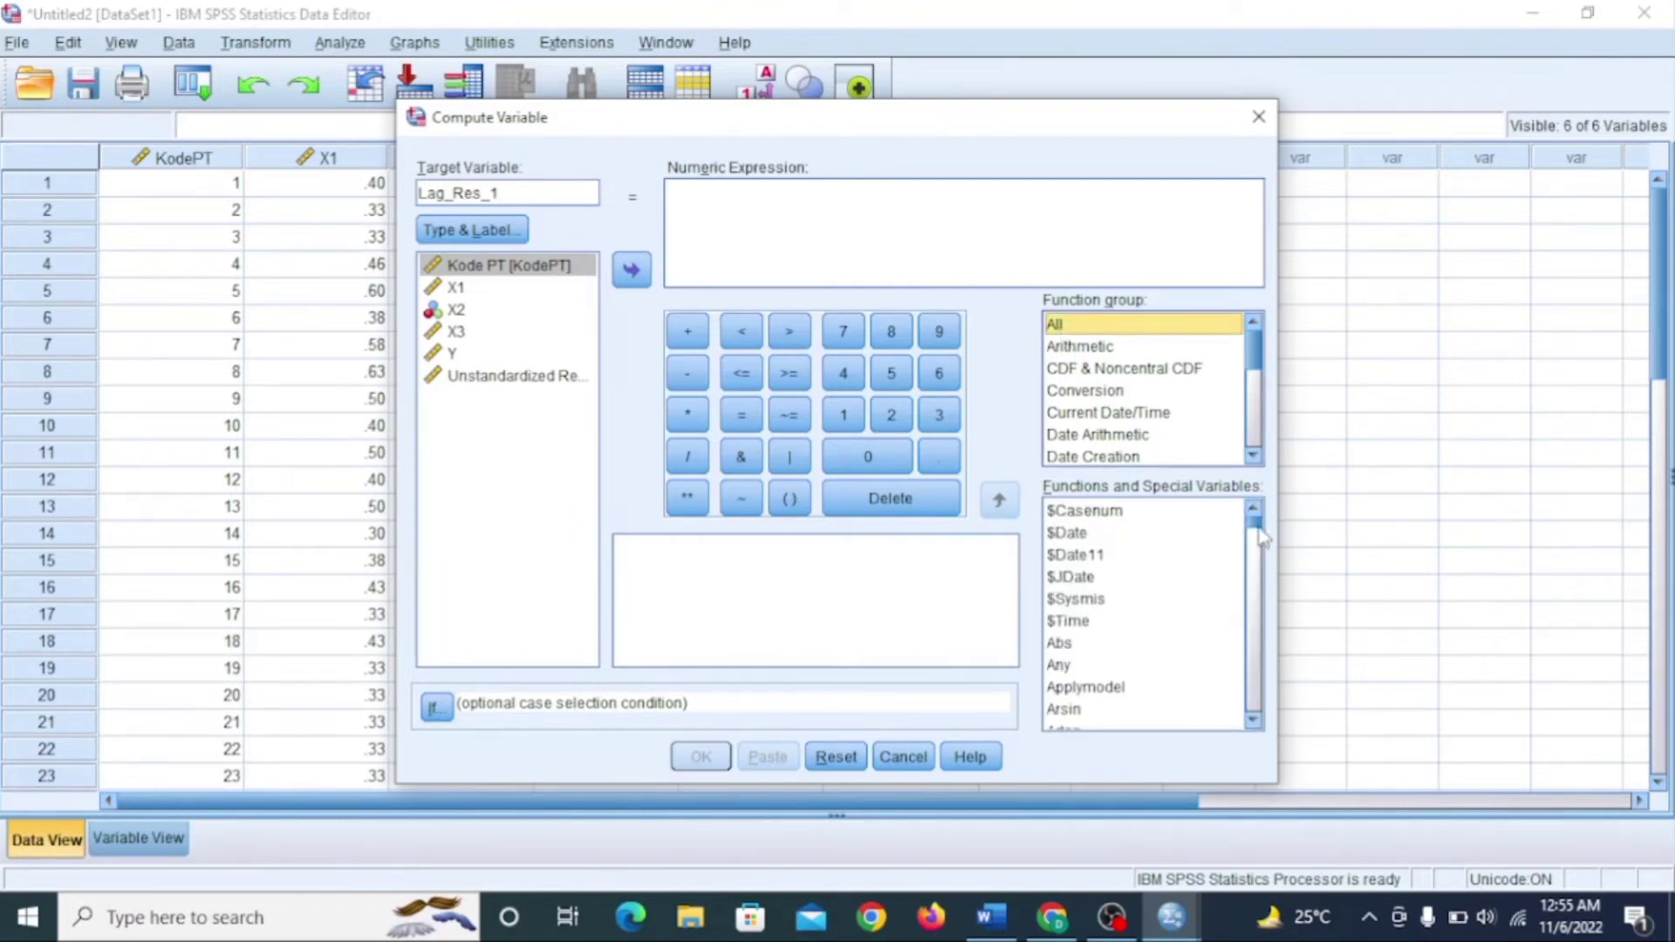
pyautogui.moveTo(1257, 529); pyautogui.dragTo(1260, 613)
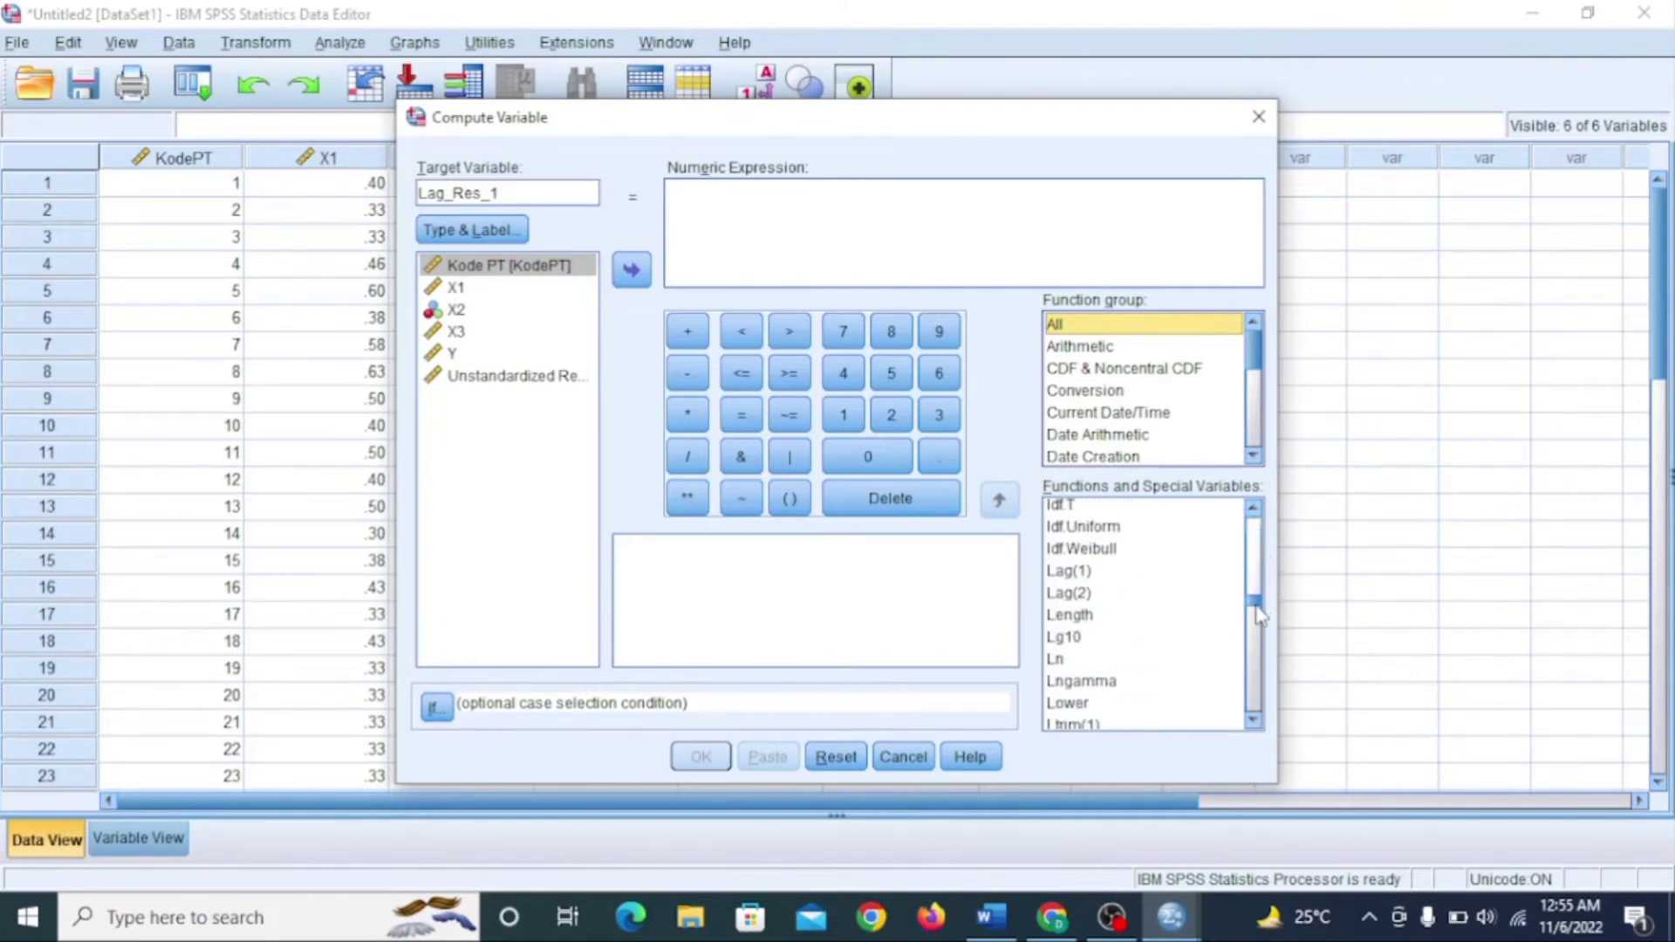
pyautogui.doubleClick(1068, 570)
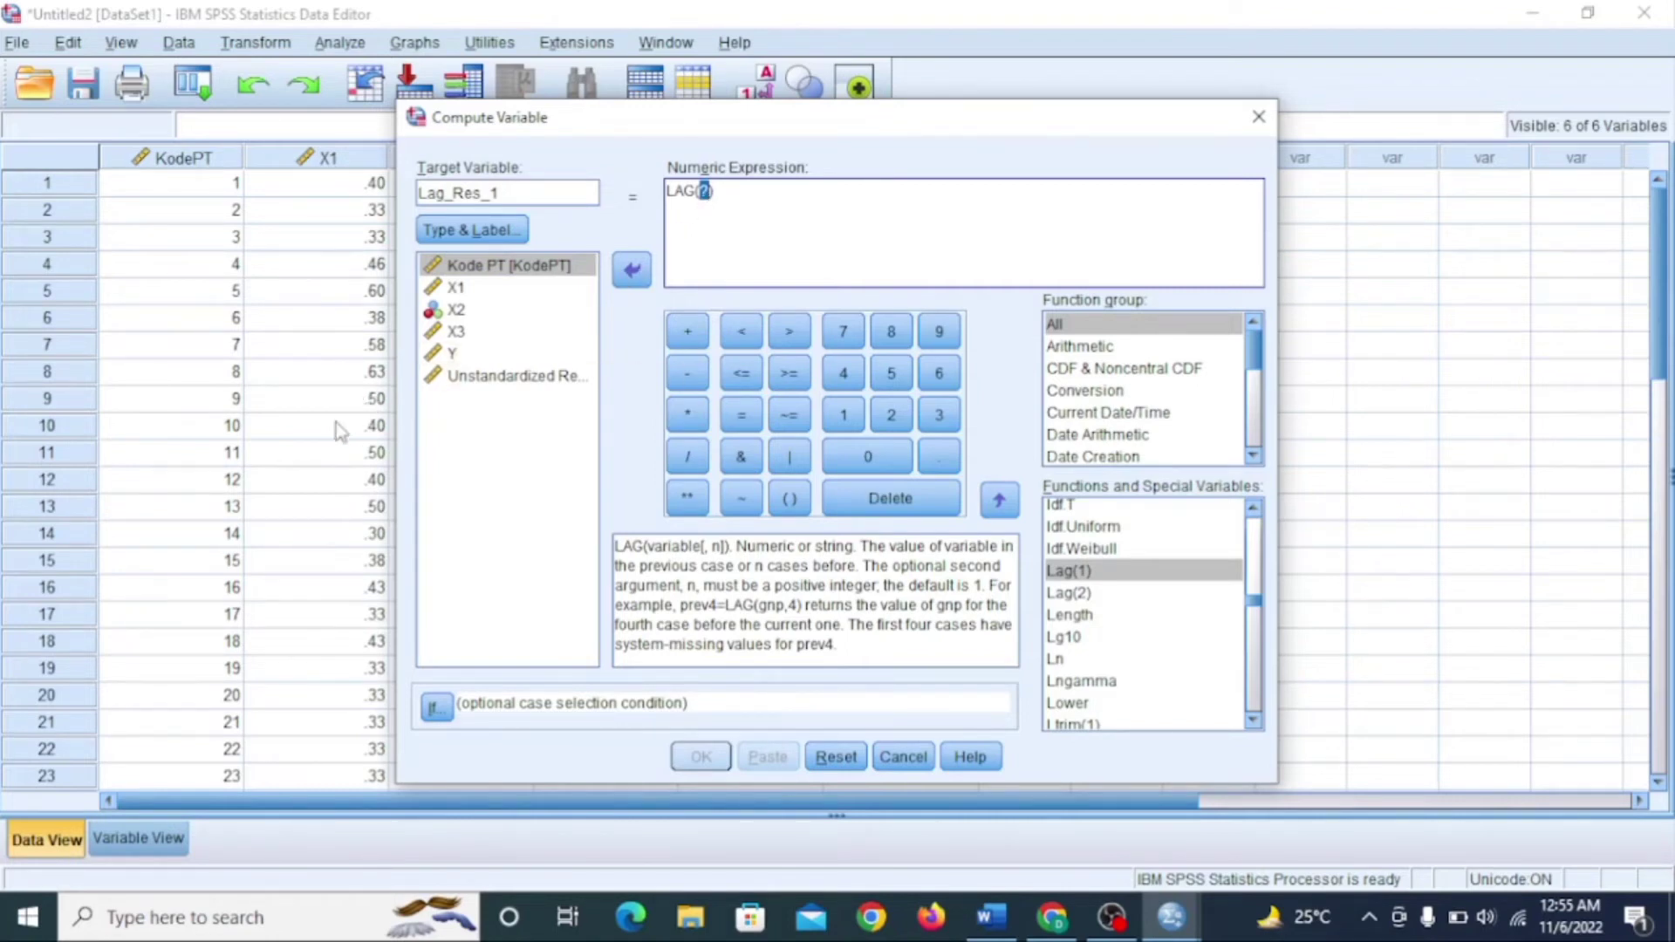
pyautogui.doubleClick(504, 377)
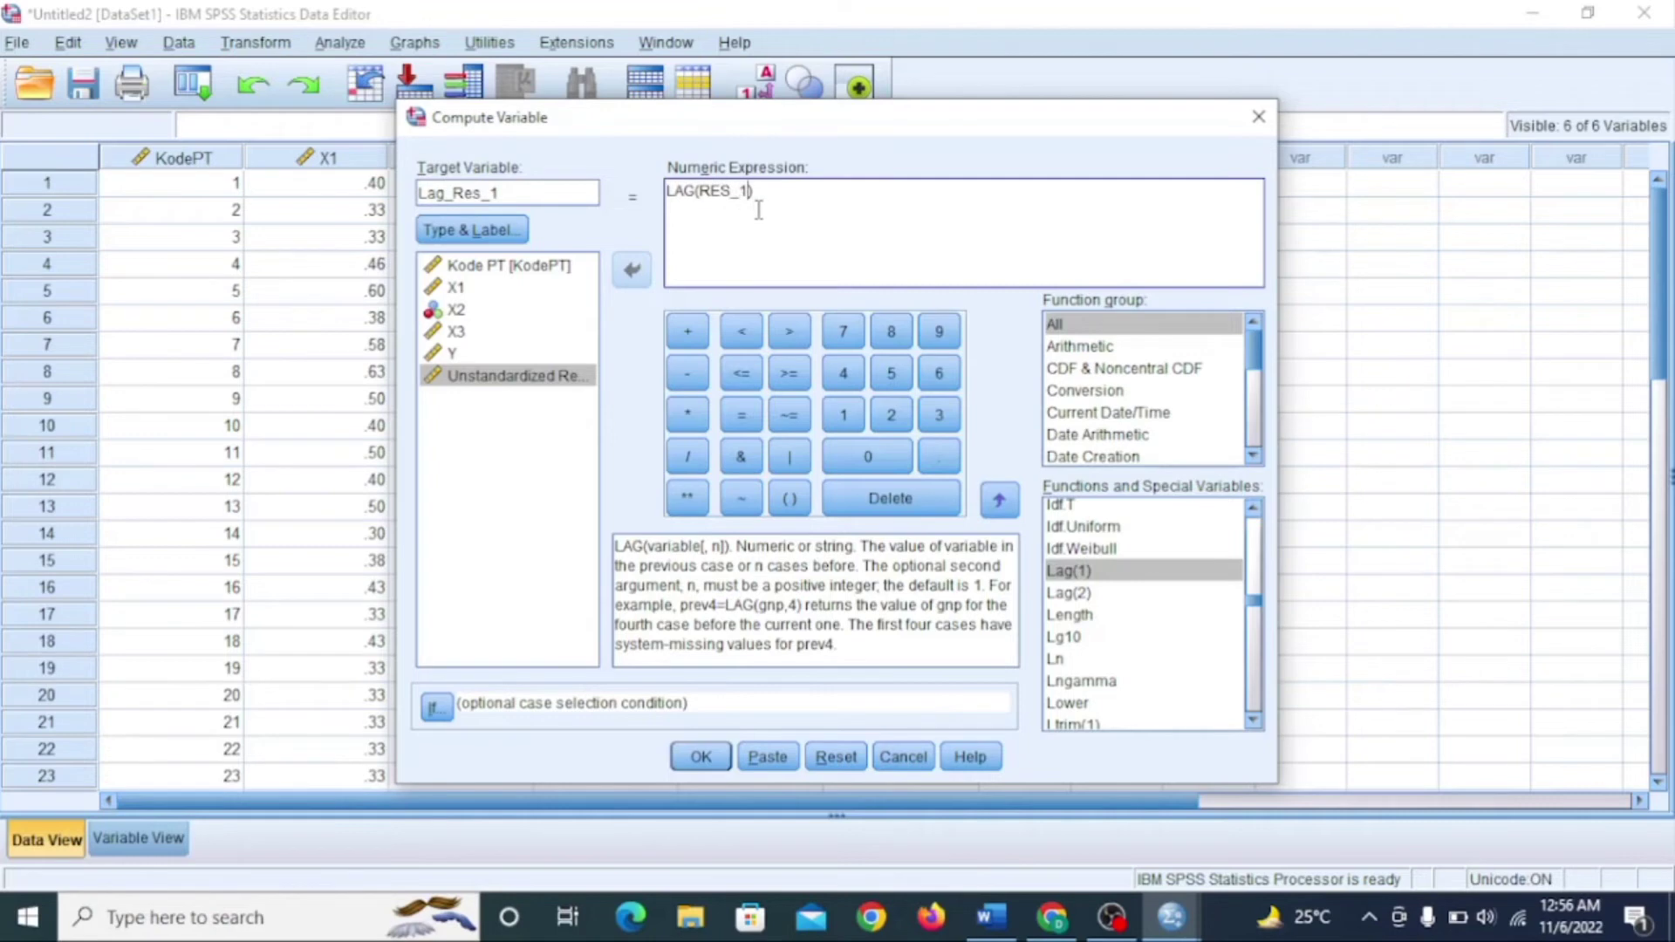
pyautogui.click(699, 757)
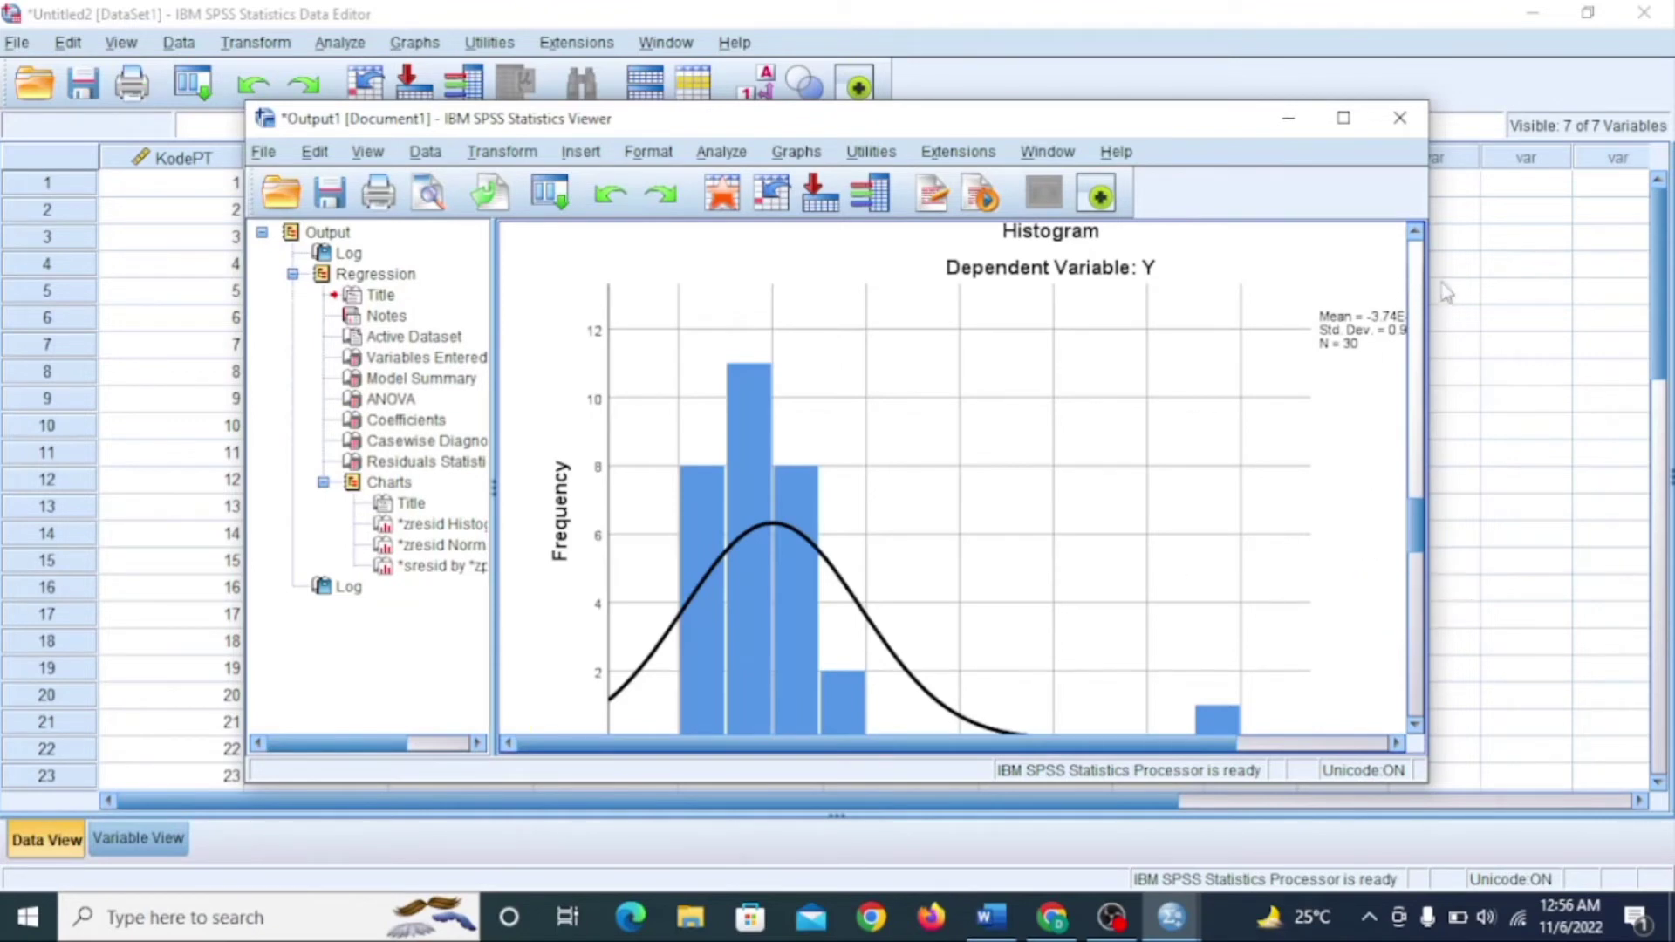
pyautogui.click(1286, 120)
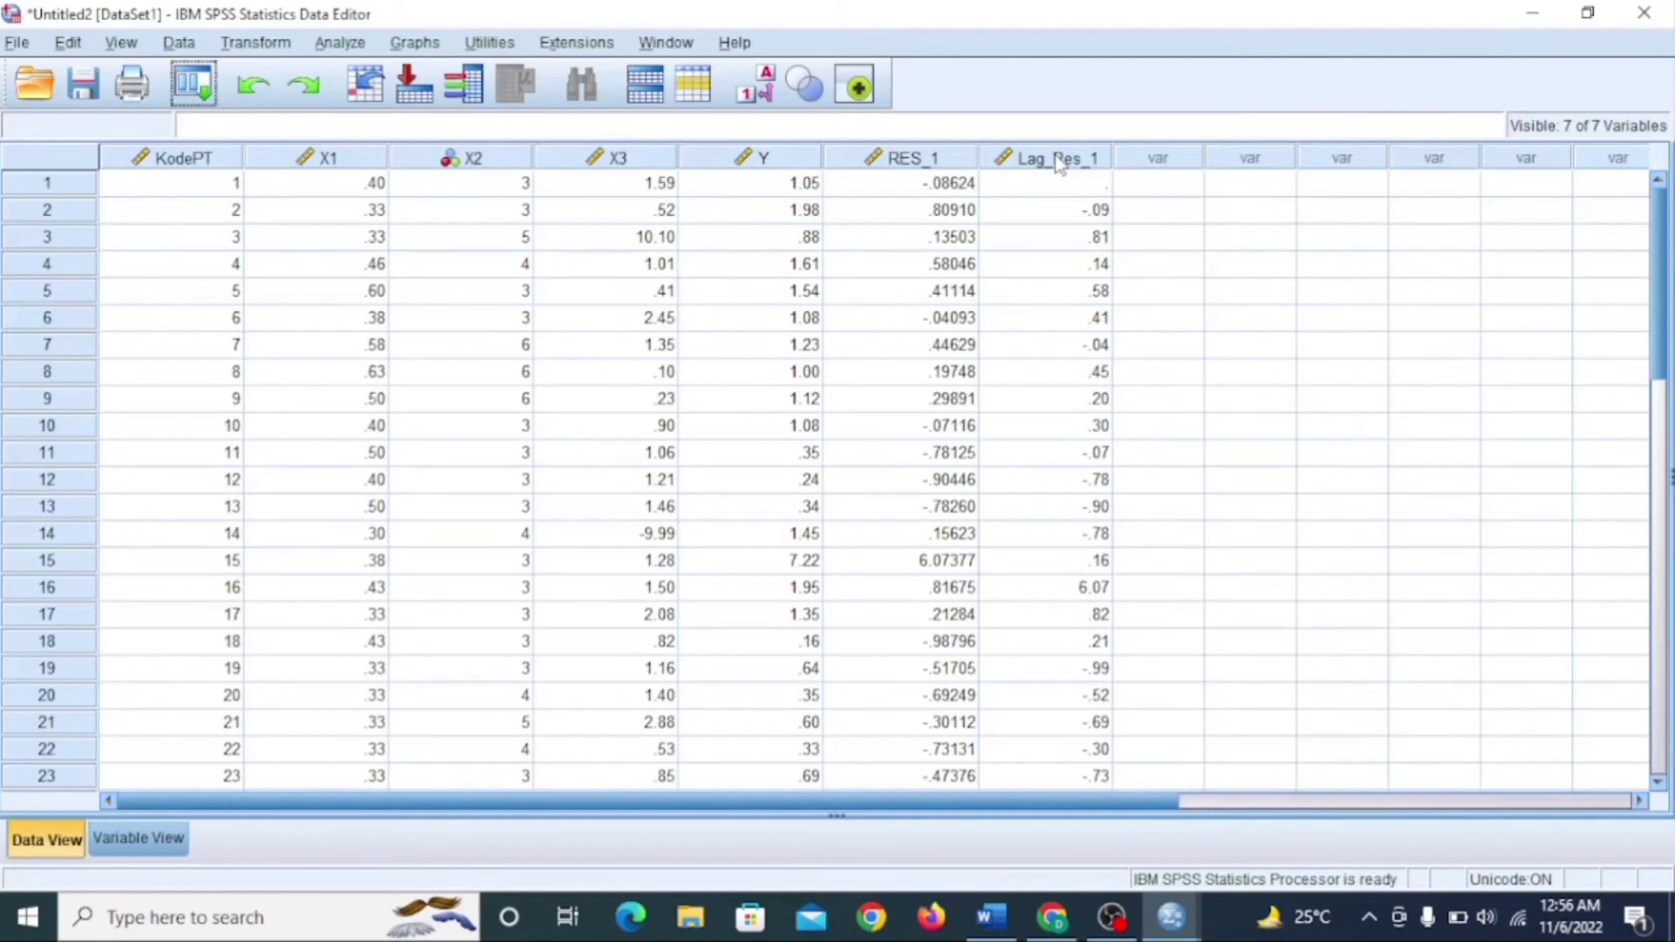
# Step: Set up a linear regression with Unstandardized Residual (RES_1) replacing Y as the dependent variable
pyautogui.click(332, 48)
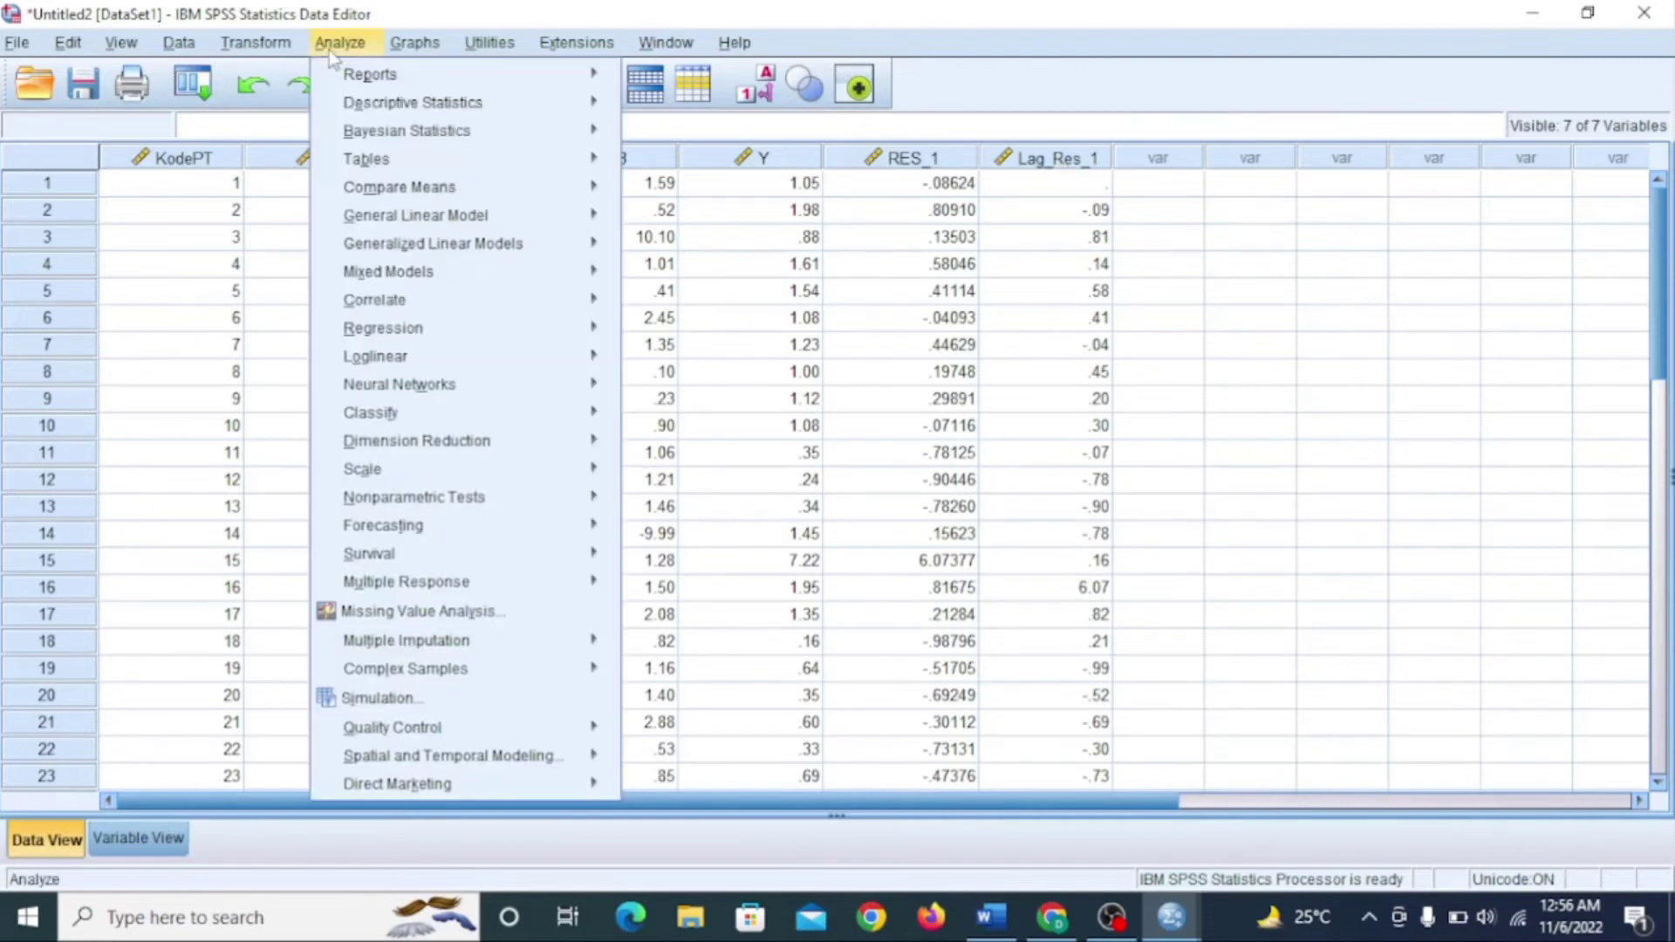
pyautogui.moveTo(414, 340)
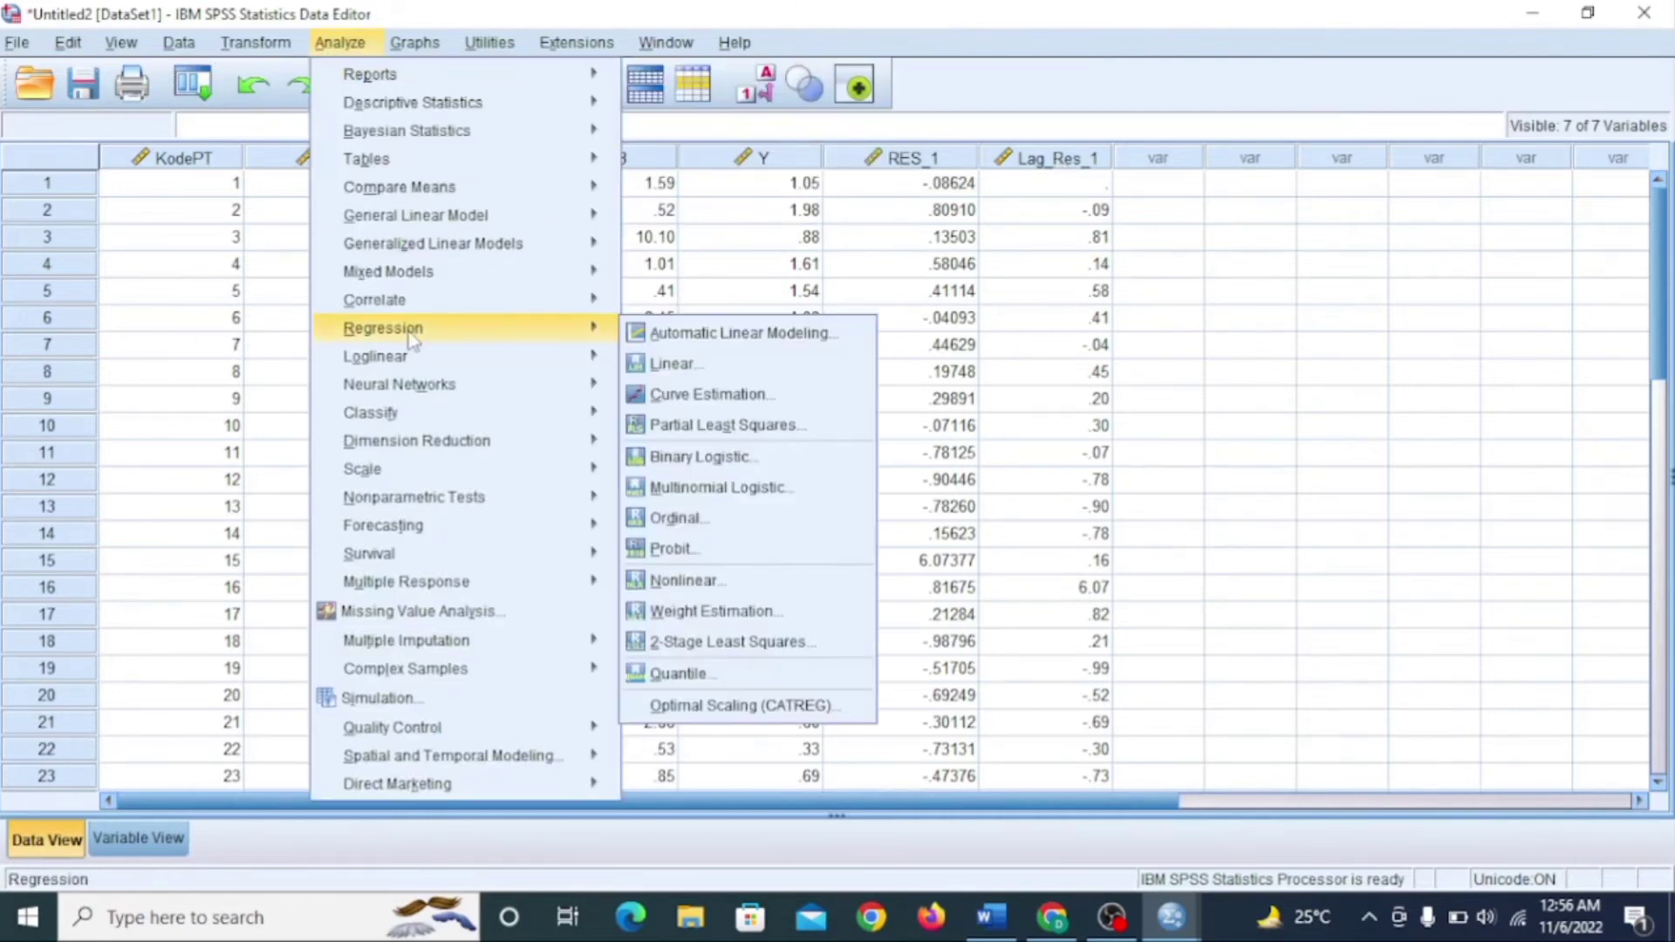
pyautogui.click(672, 364)
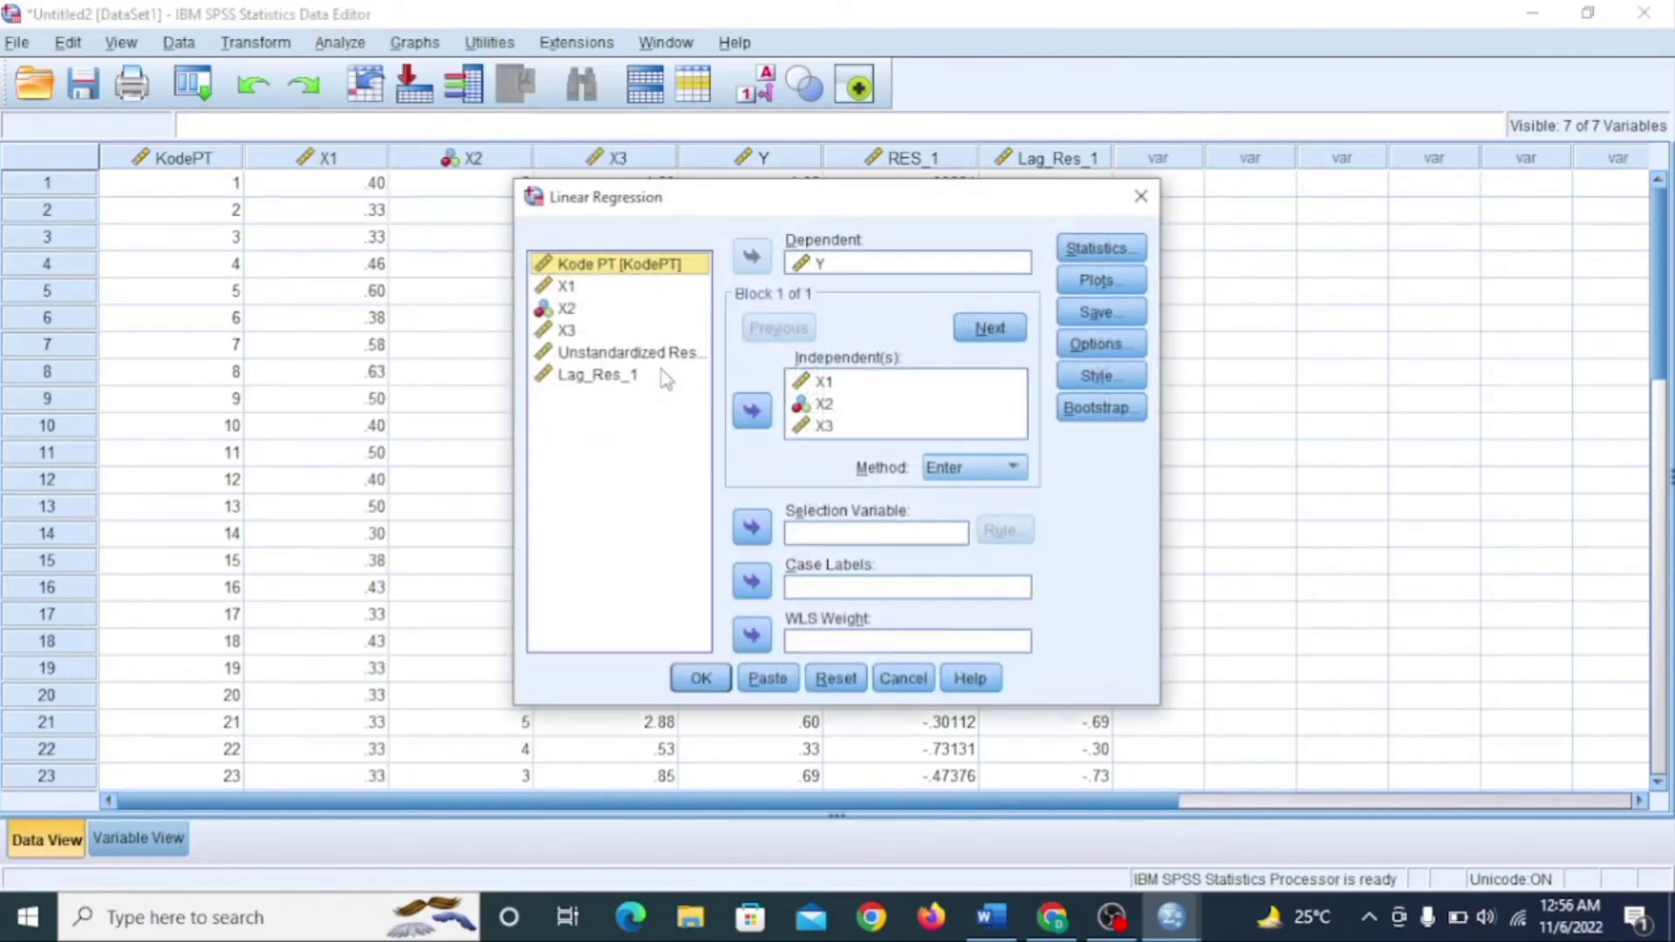
pyautogui.doubleClick(821, 265)
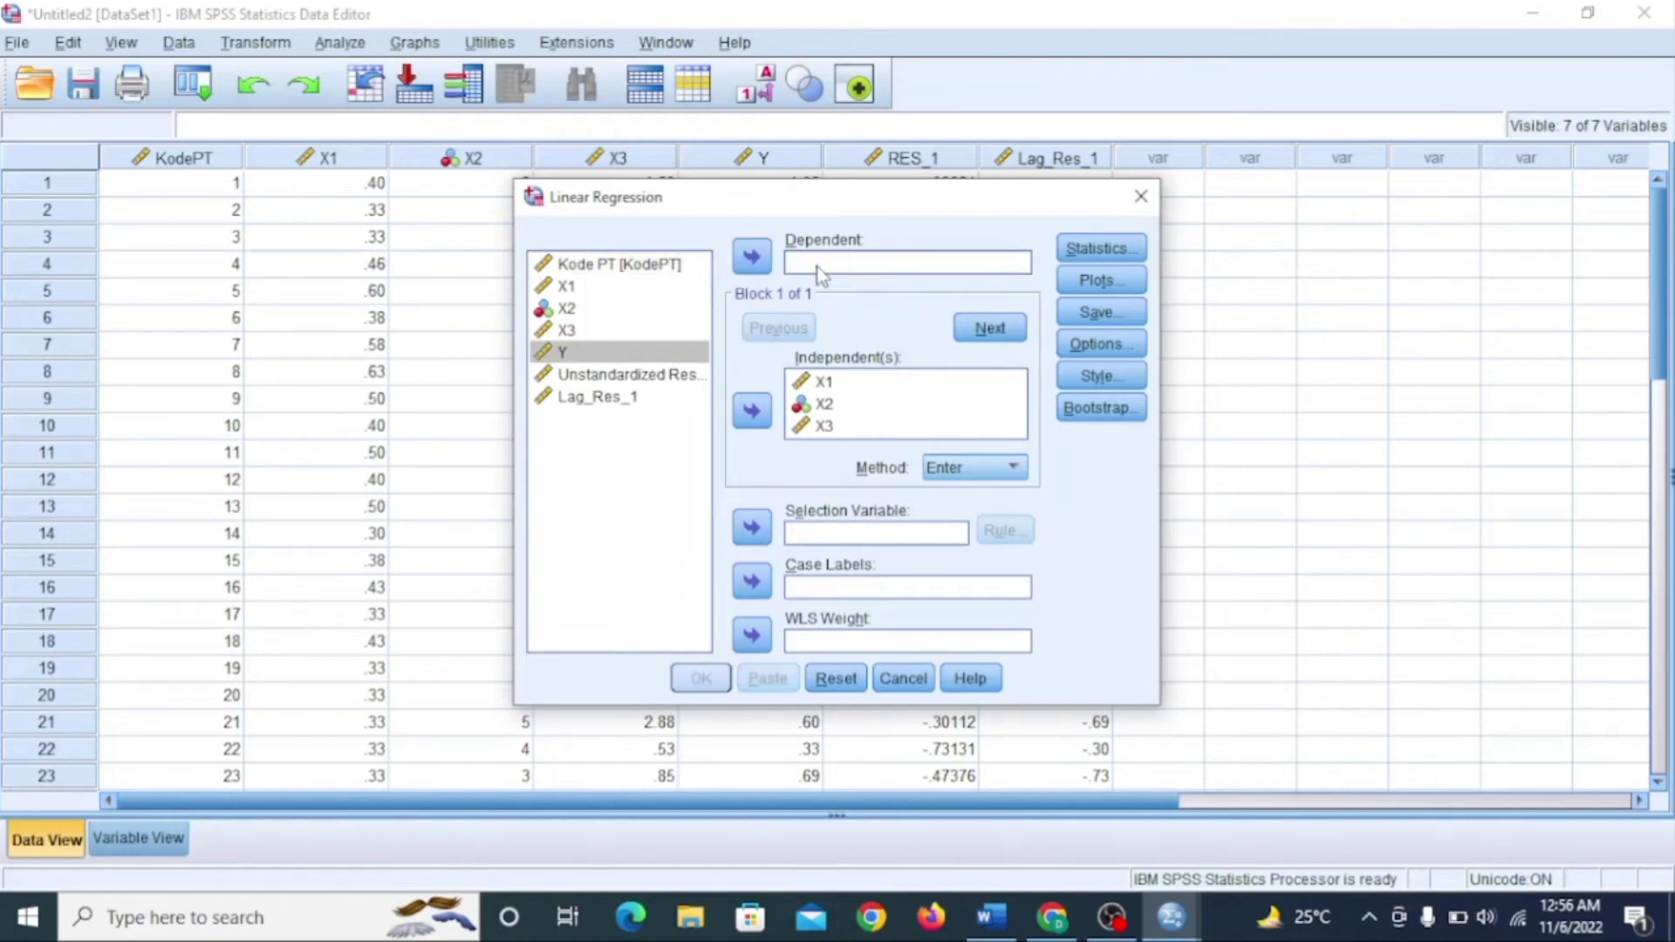
pyautogui.click(563, 375)
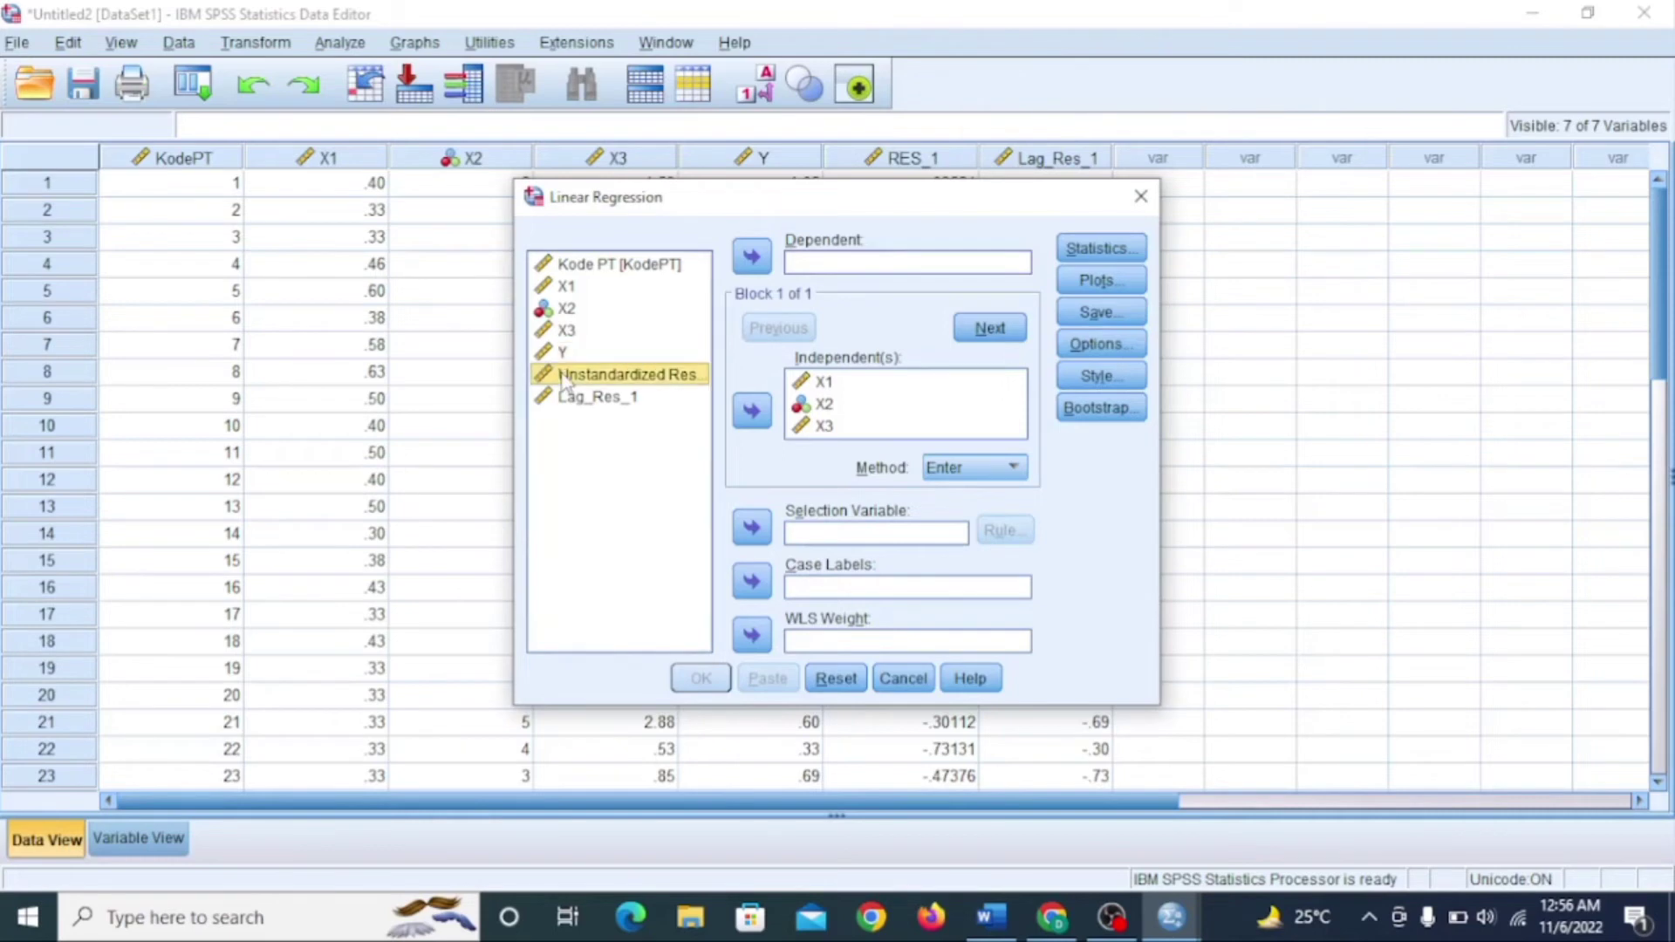
pyautogui.click(752, 256)
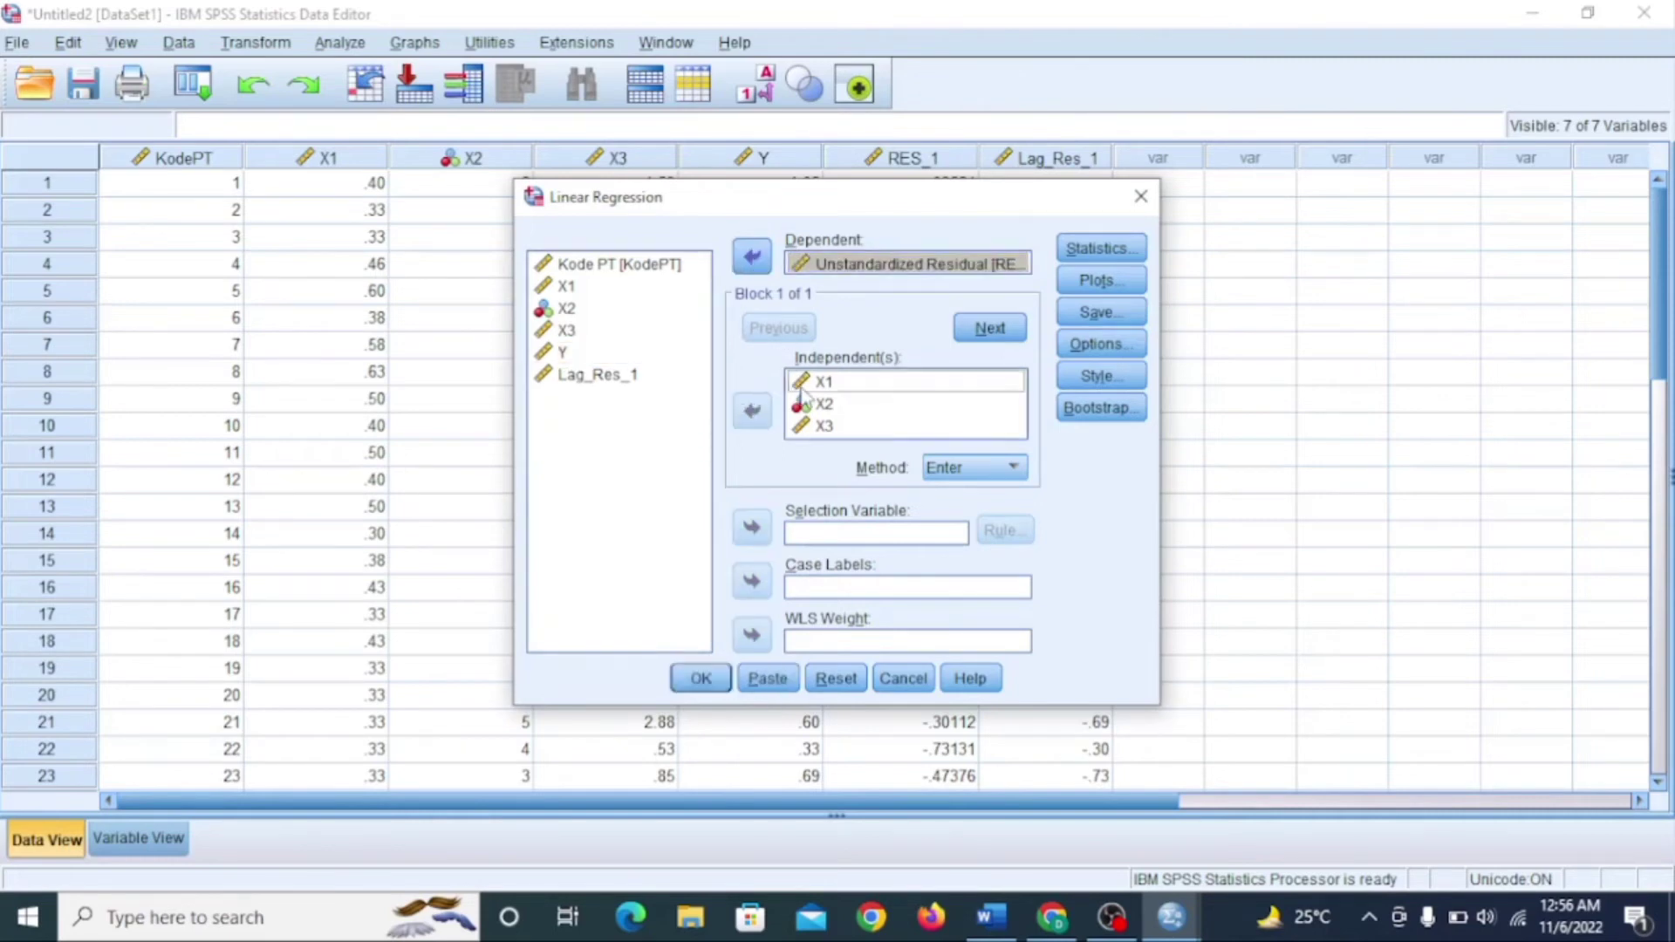
# Step: Run the regression with Lag_Res_1 replacing X1, X2 and X3 as the only independent variable, and check its unstandardized coefficient in the output
pyautogui.doubleClick(801, 384)
pyautogui.doubleClick(803, 385)
pyautogui.doubleClick(804, 385)
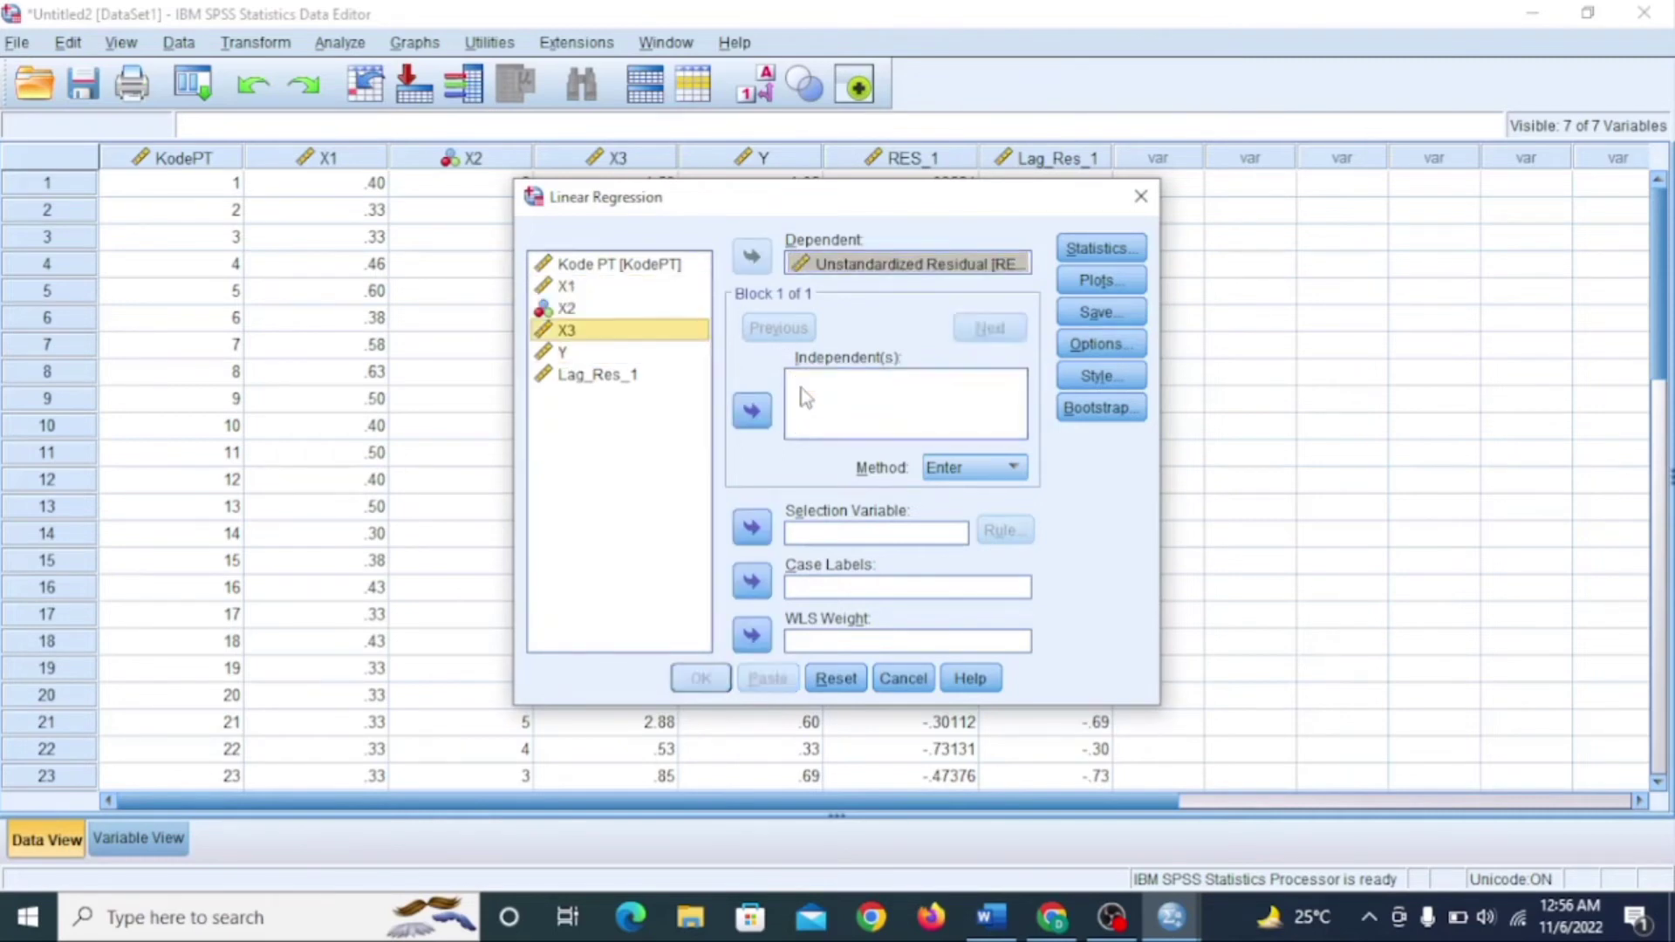
pyautogui.click(615, 375)
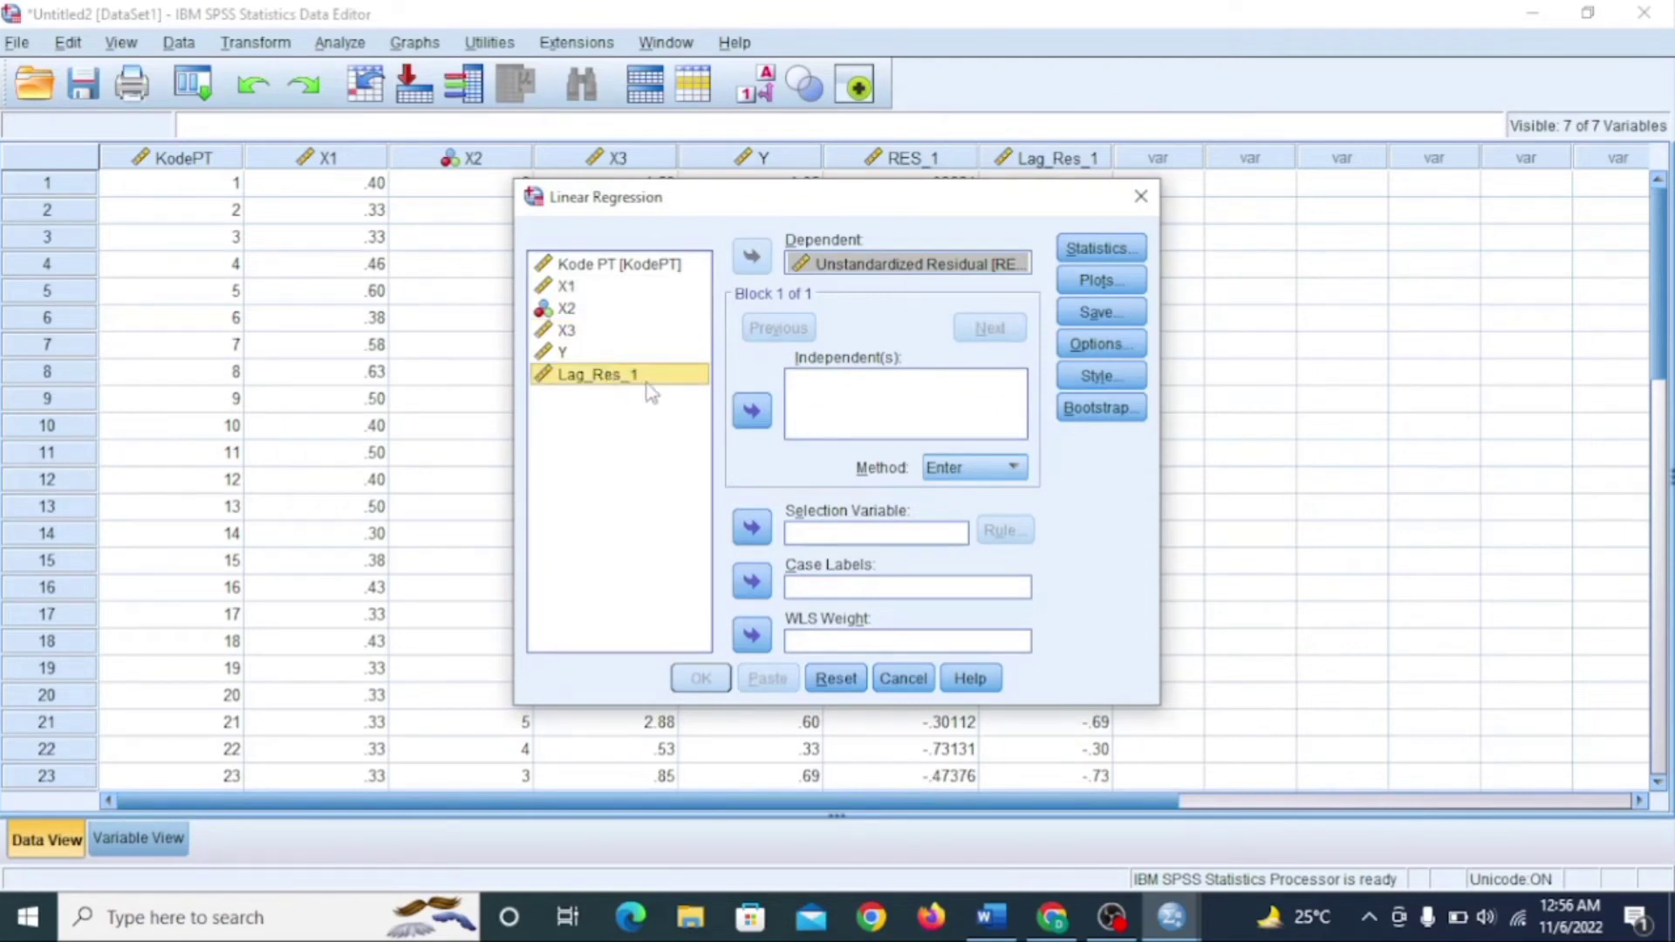
pyautogui.click(752, 411)
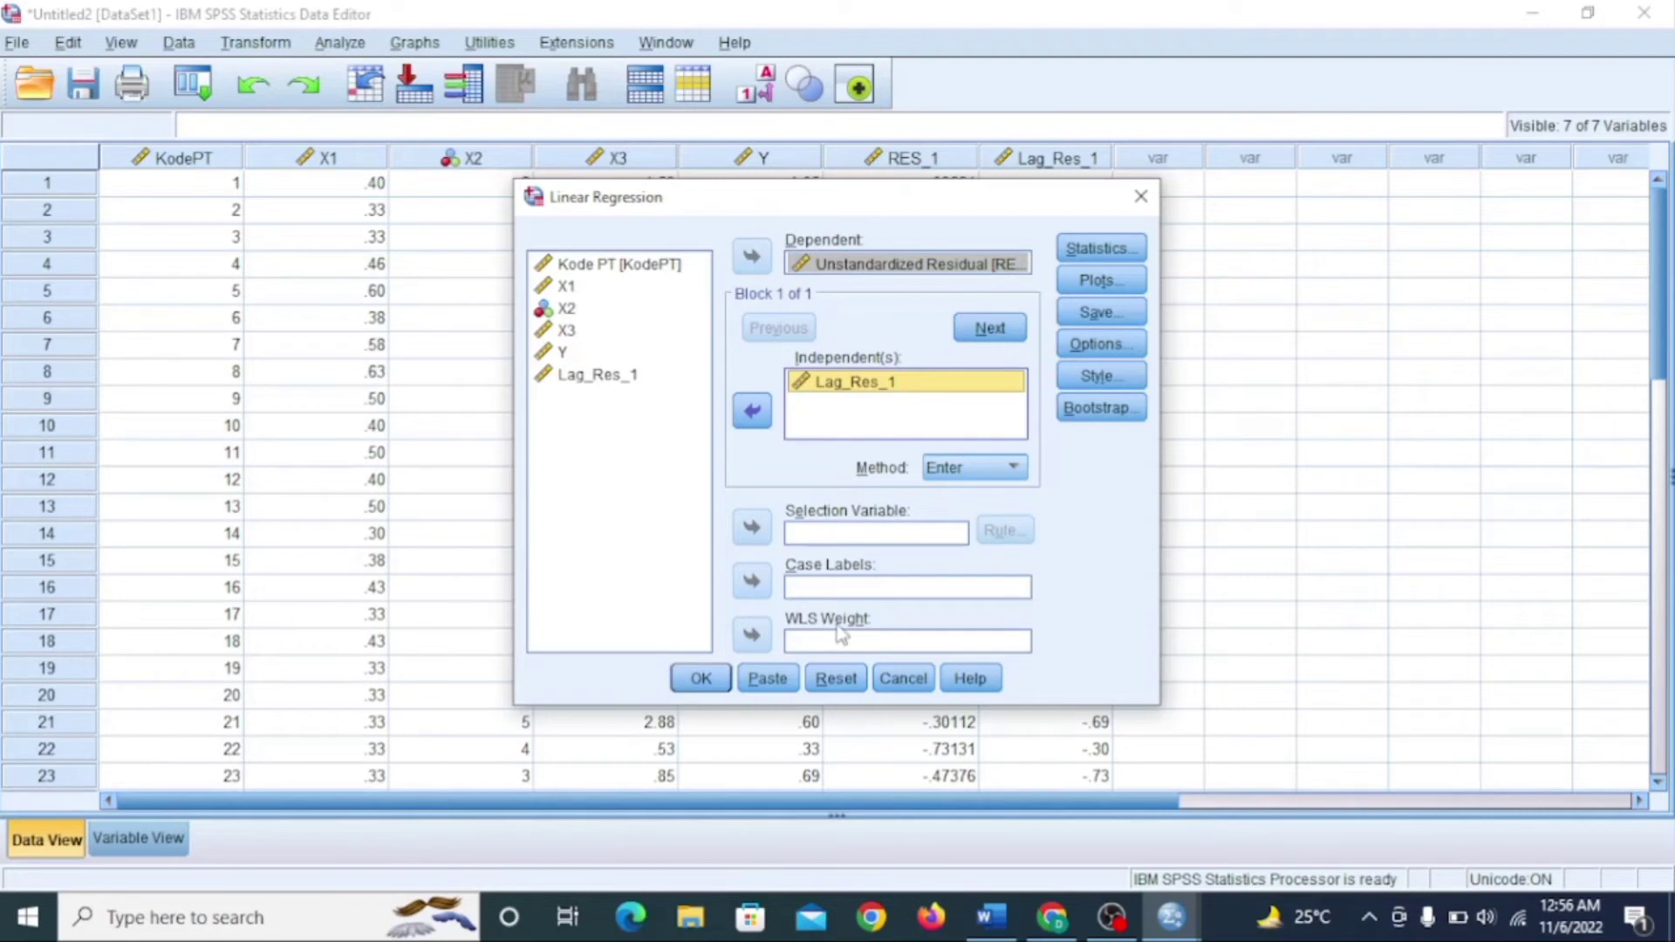
pyautogui.click(701, 679)
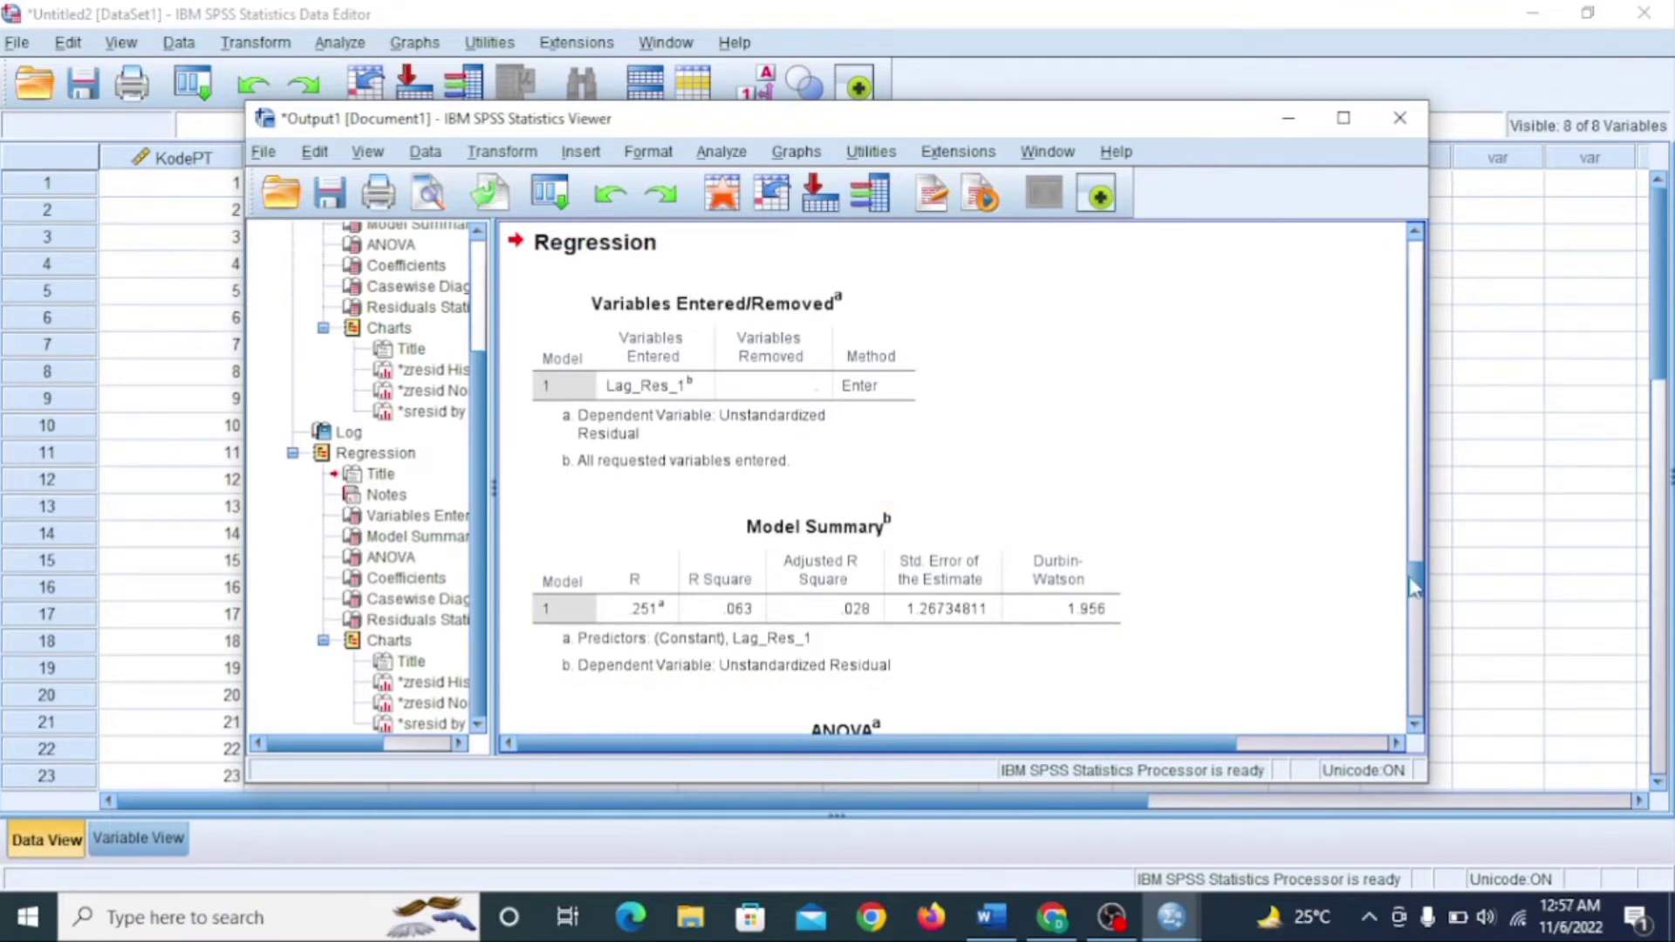
pyautogui.moveTo(1414, 586); pyautogui.dragTo(1413, 623)
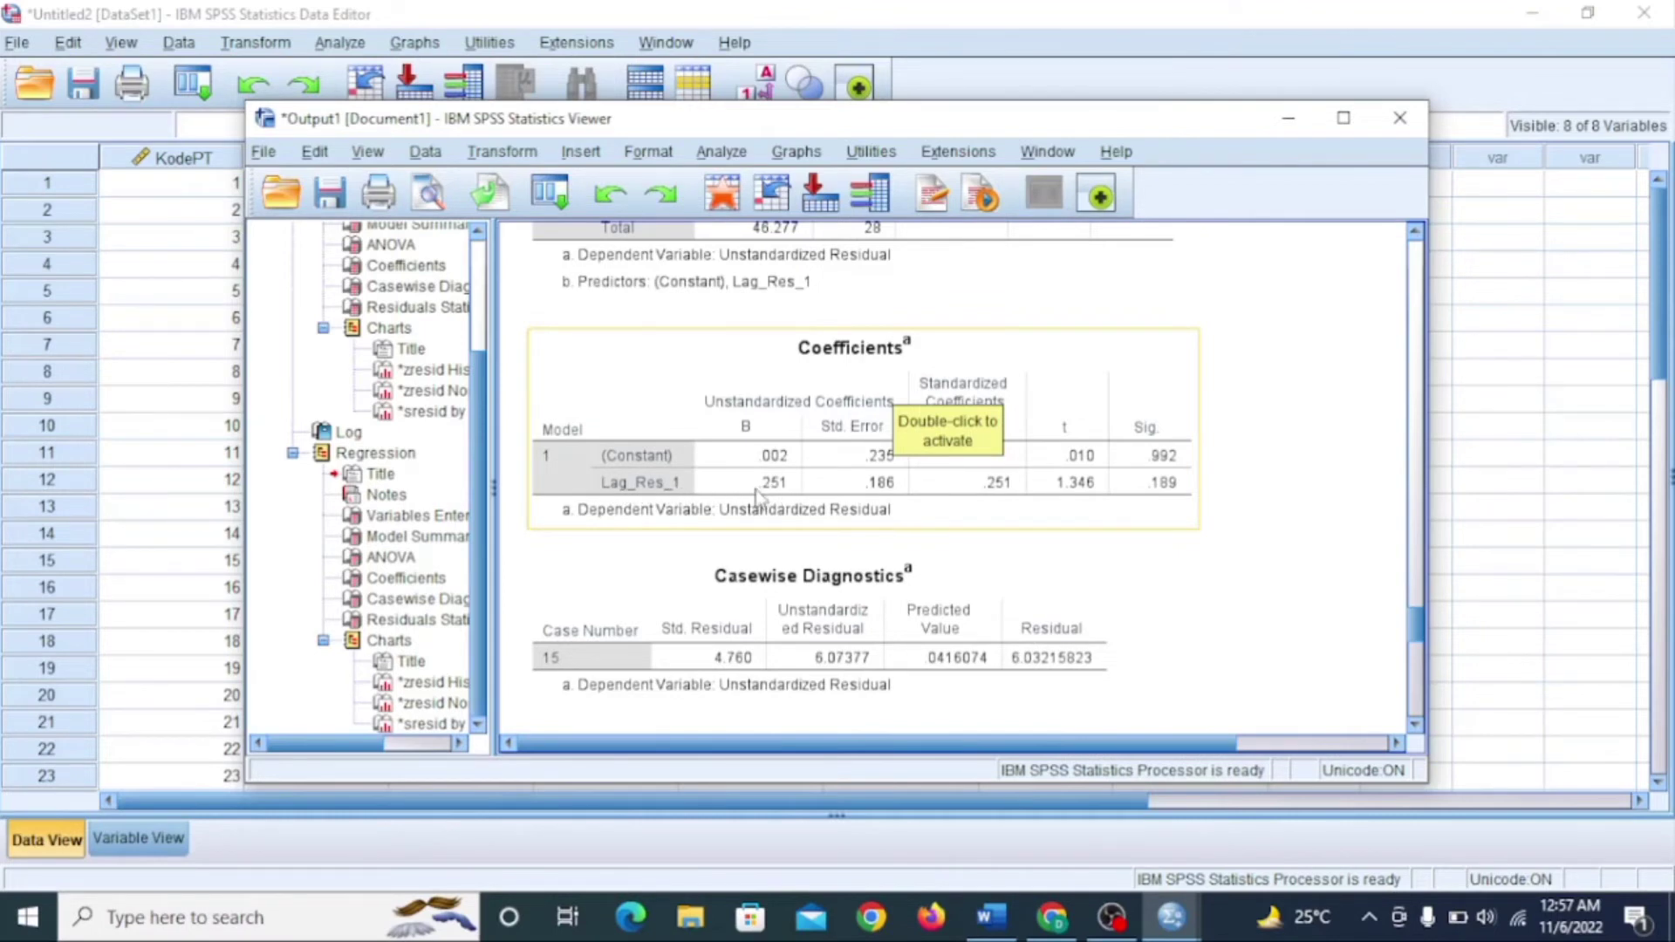
pyautogui.click(1288, 121)
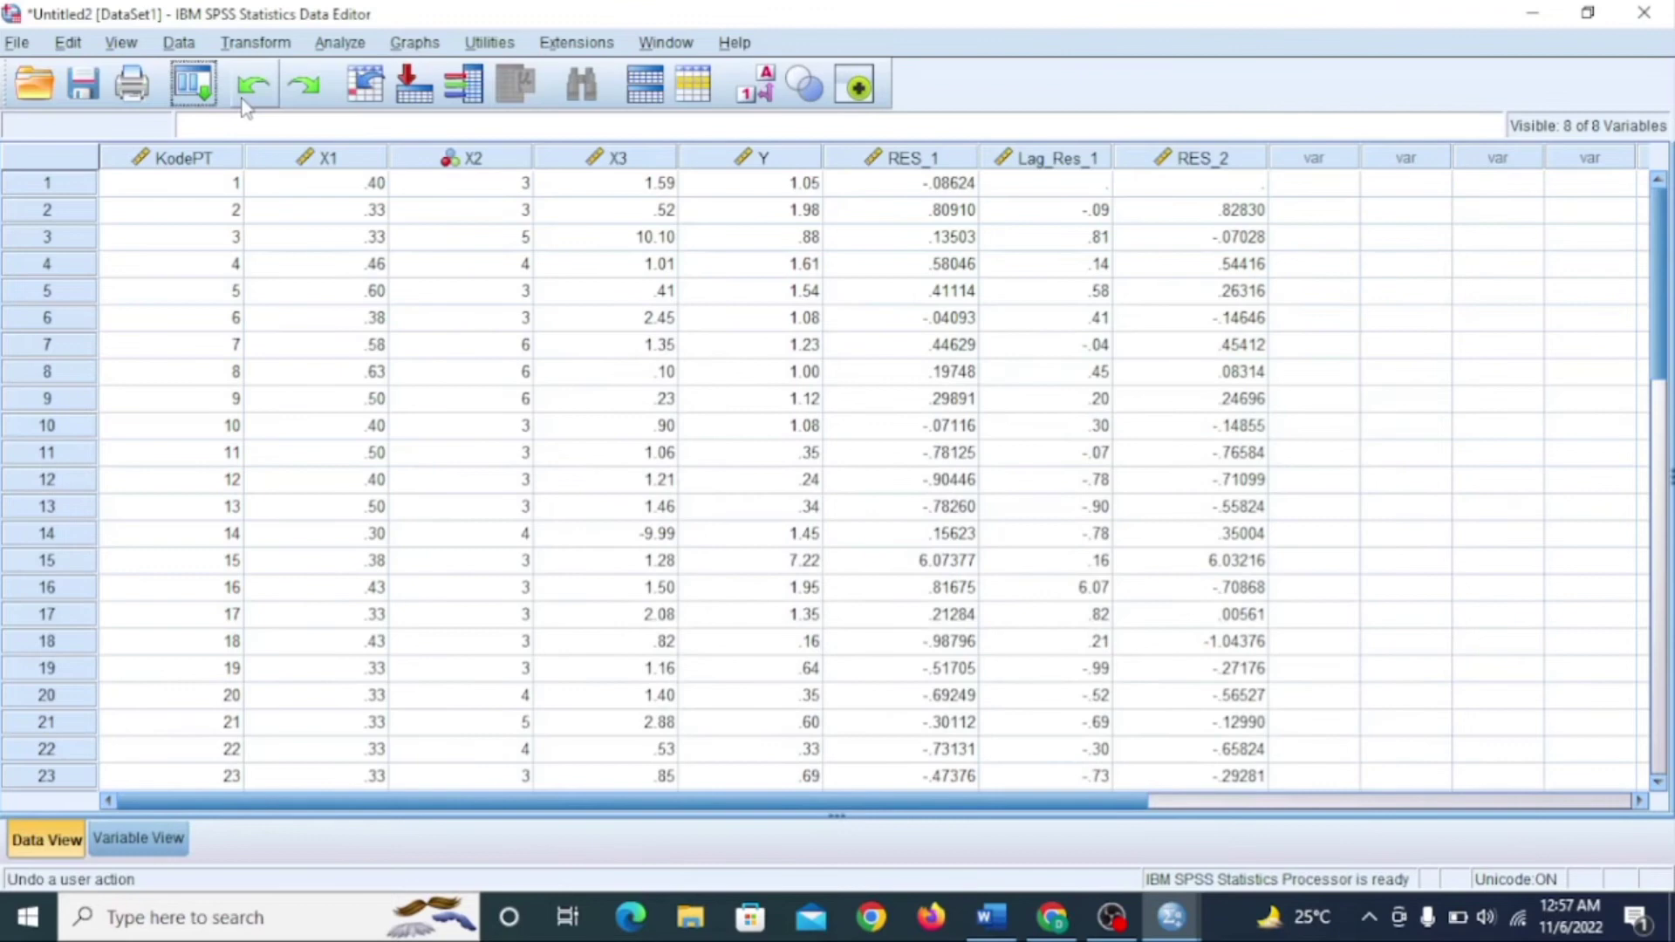
# Step: Begin a new computed variable with the target name Lag_Y and clear the previous numeric expression
pyautogui.click(256, 44)
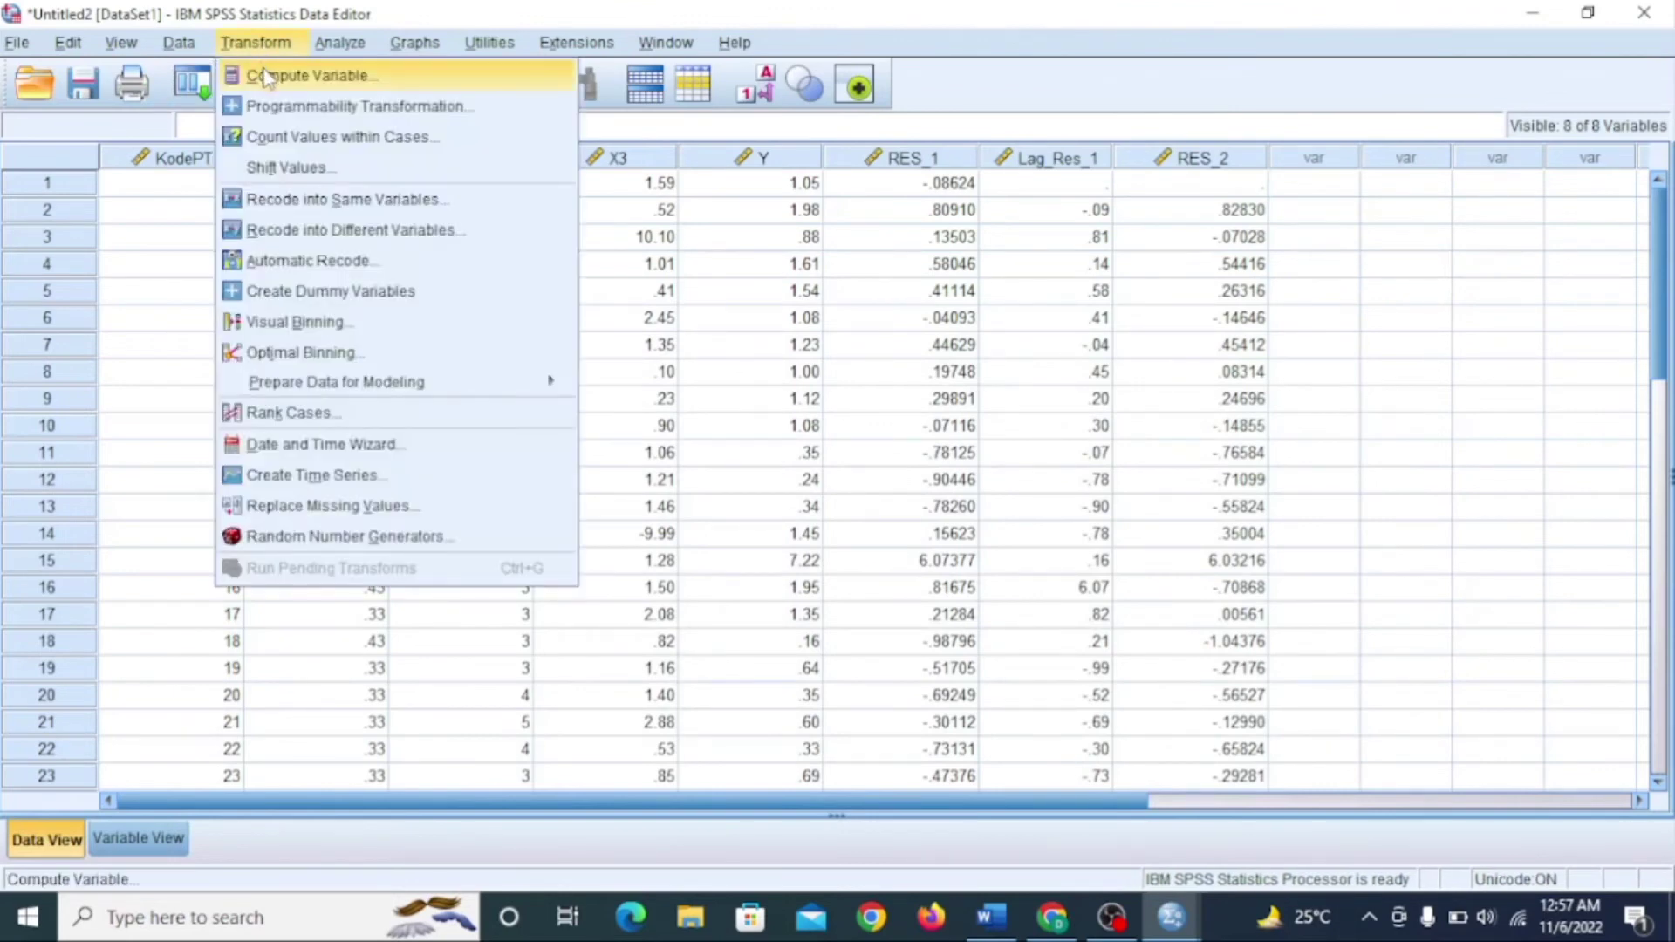
pyautogui.click(266, 77)
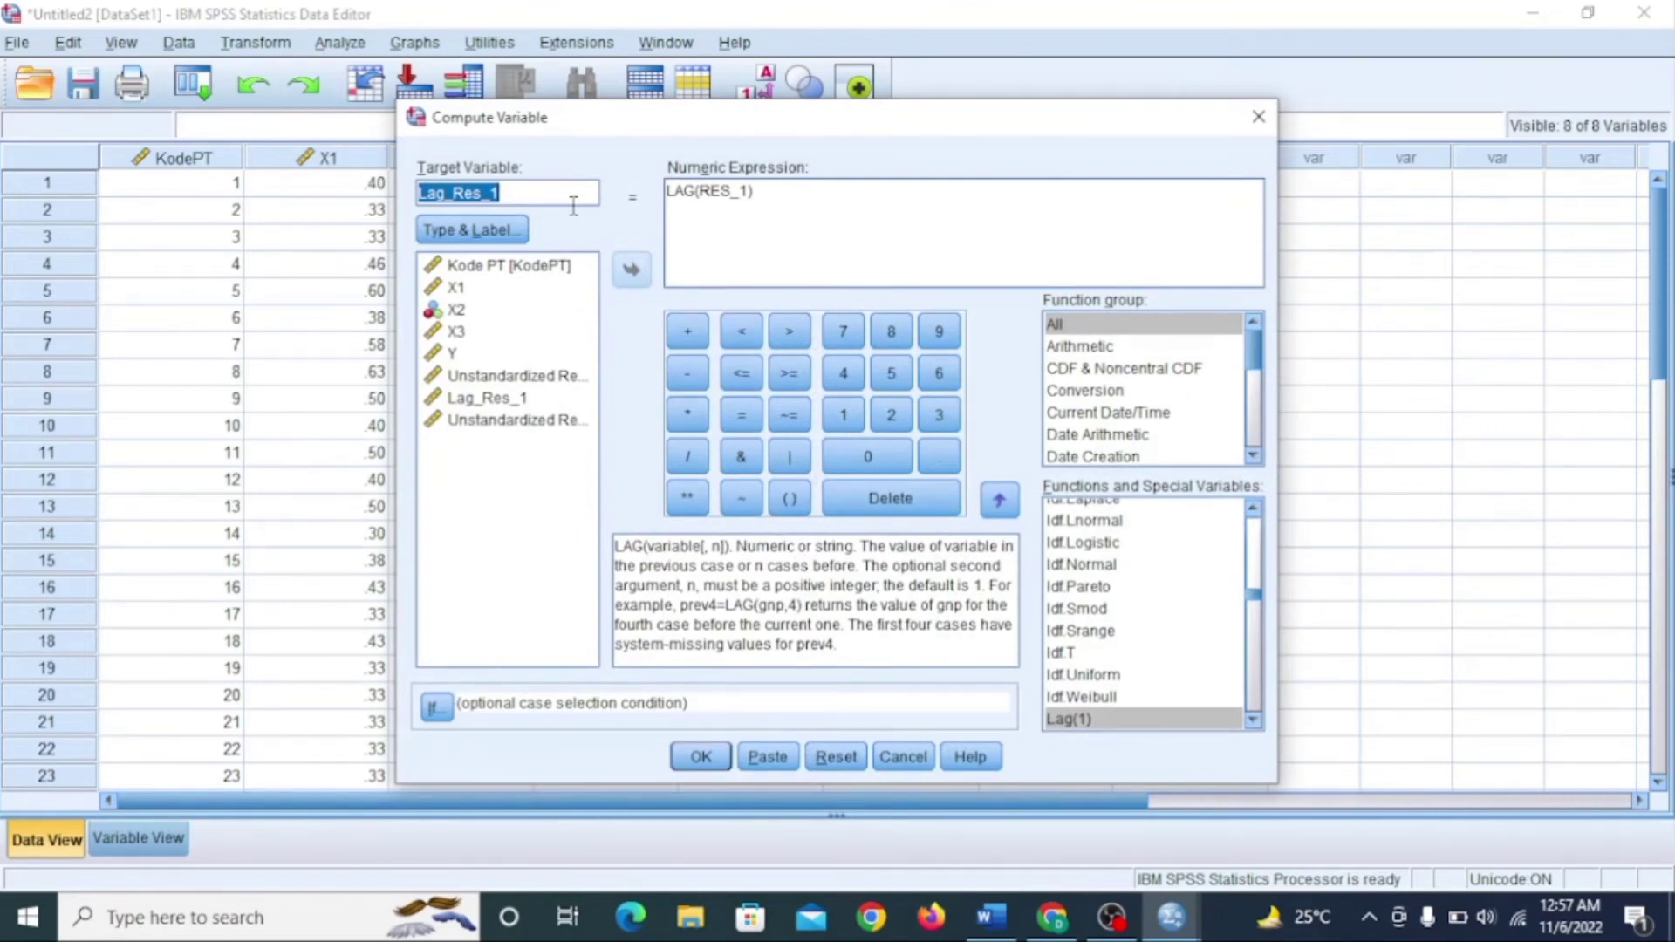
pyautogui.write('Lag_Y')
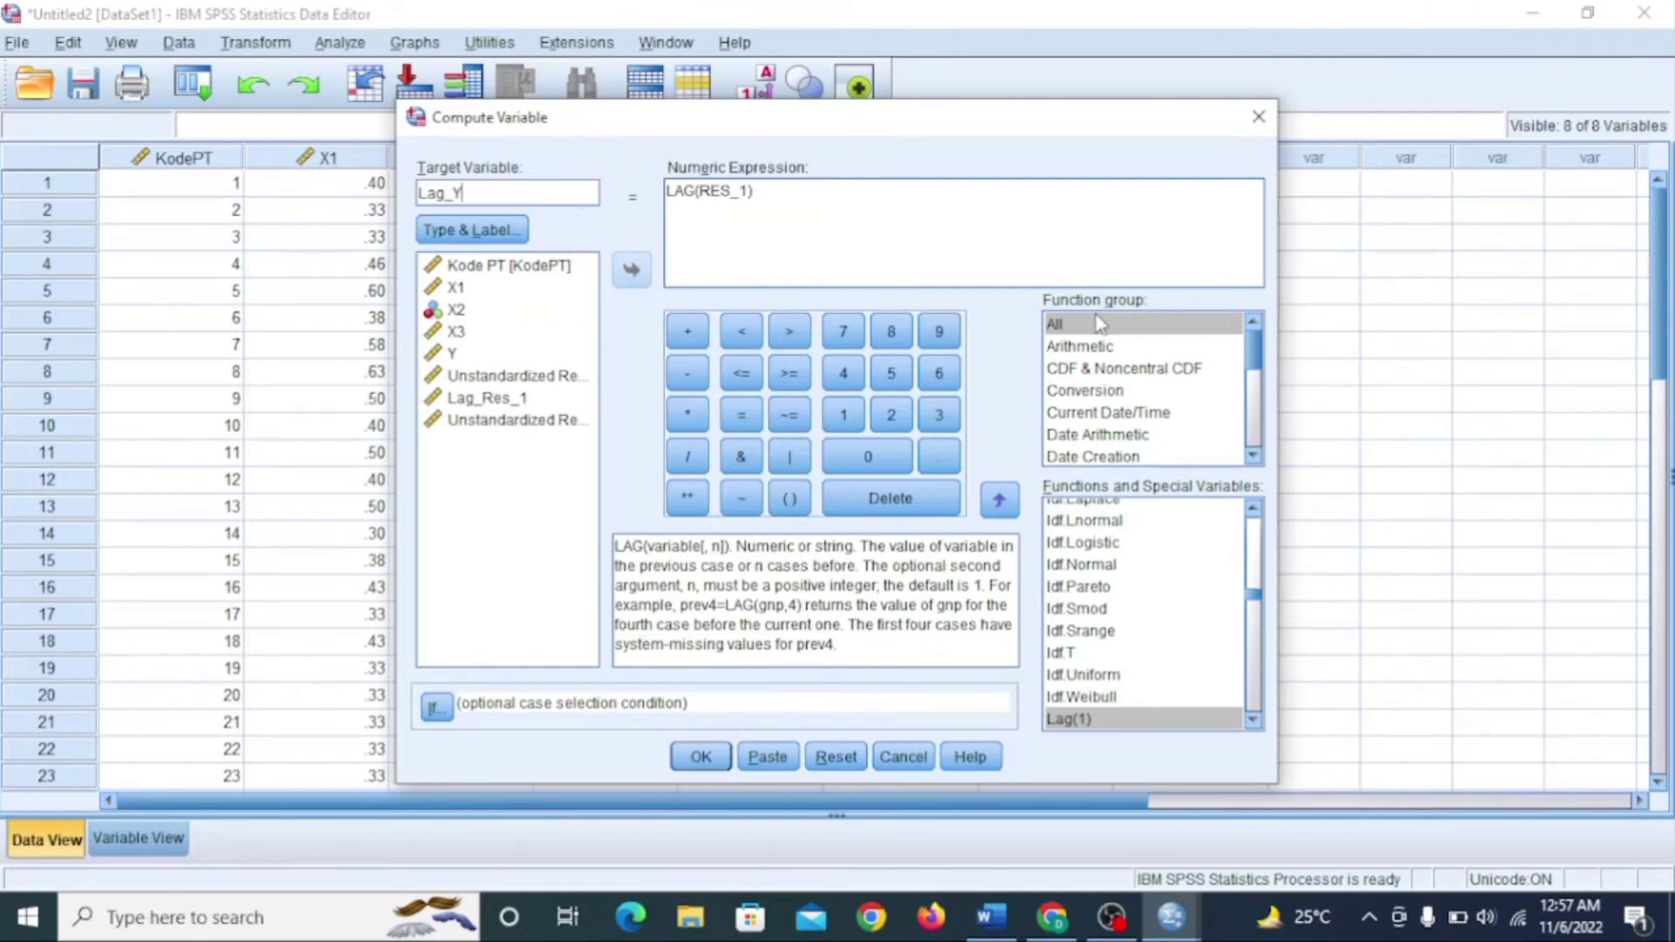
pyautogui.moveTo(759, 191); pyautogui.dragTo(661, 201)
pyautogui.press('BackSpace')
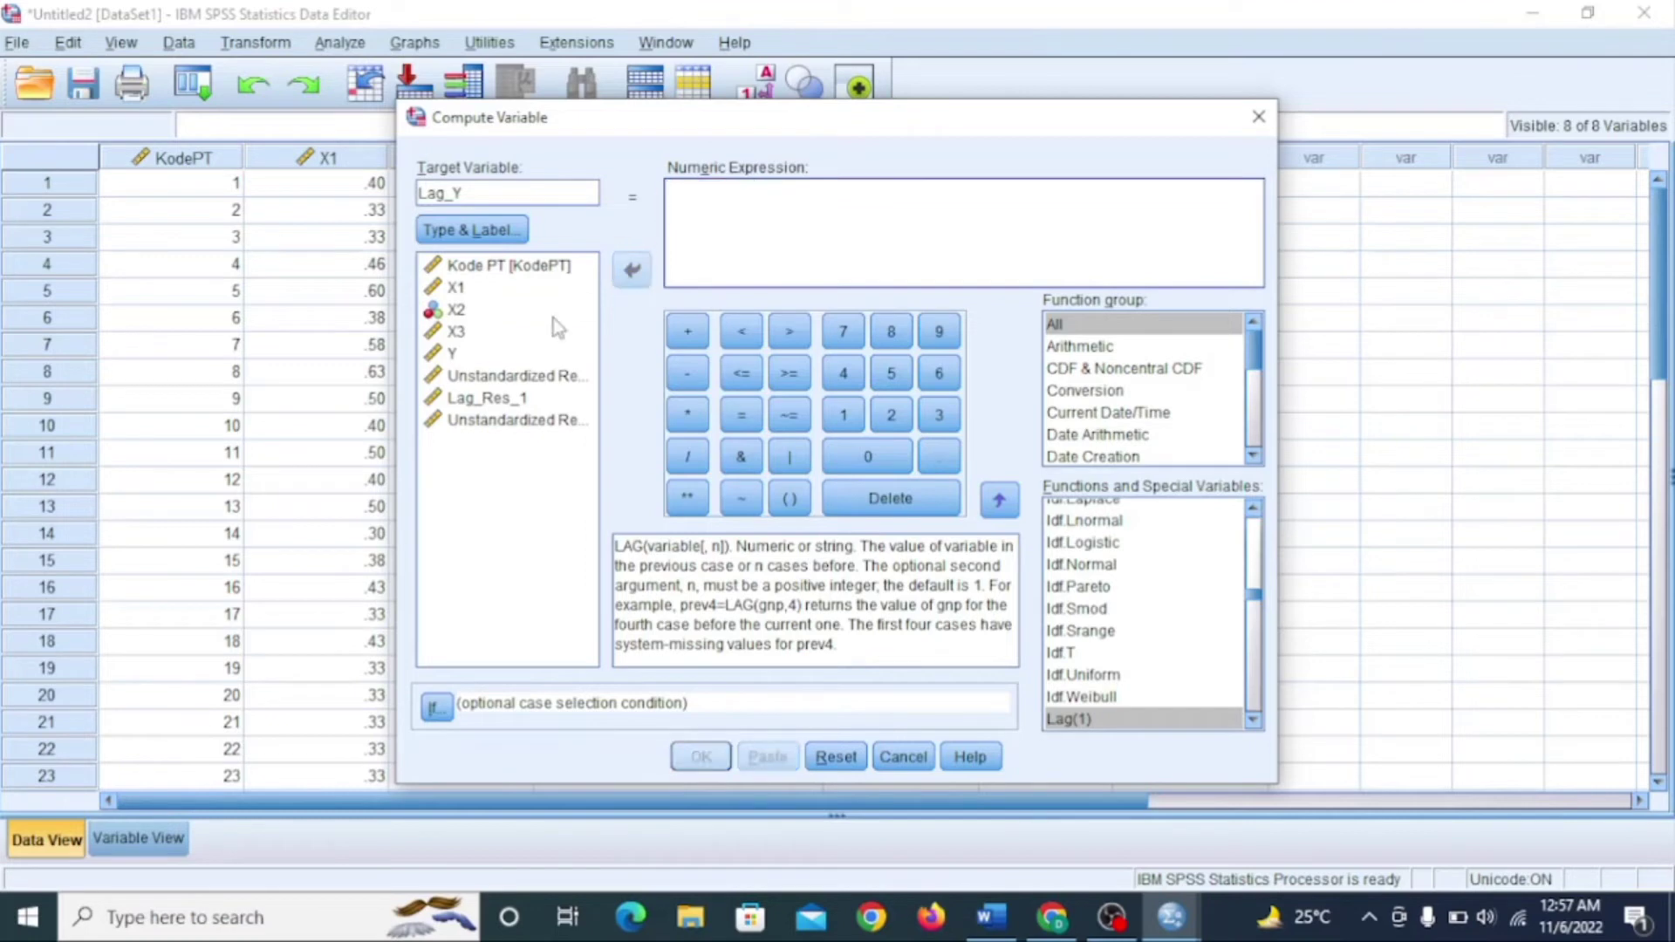
# Step: Build the first part of the Lag_Y expression as Y - (0.251 * ), leaving the multiplied term inside the parentheses open
pyautogui.click(453, 355)
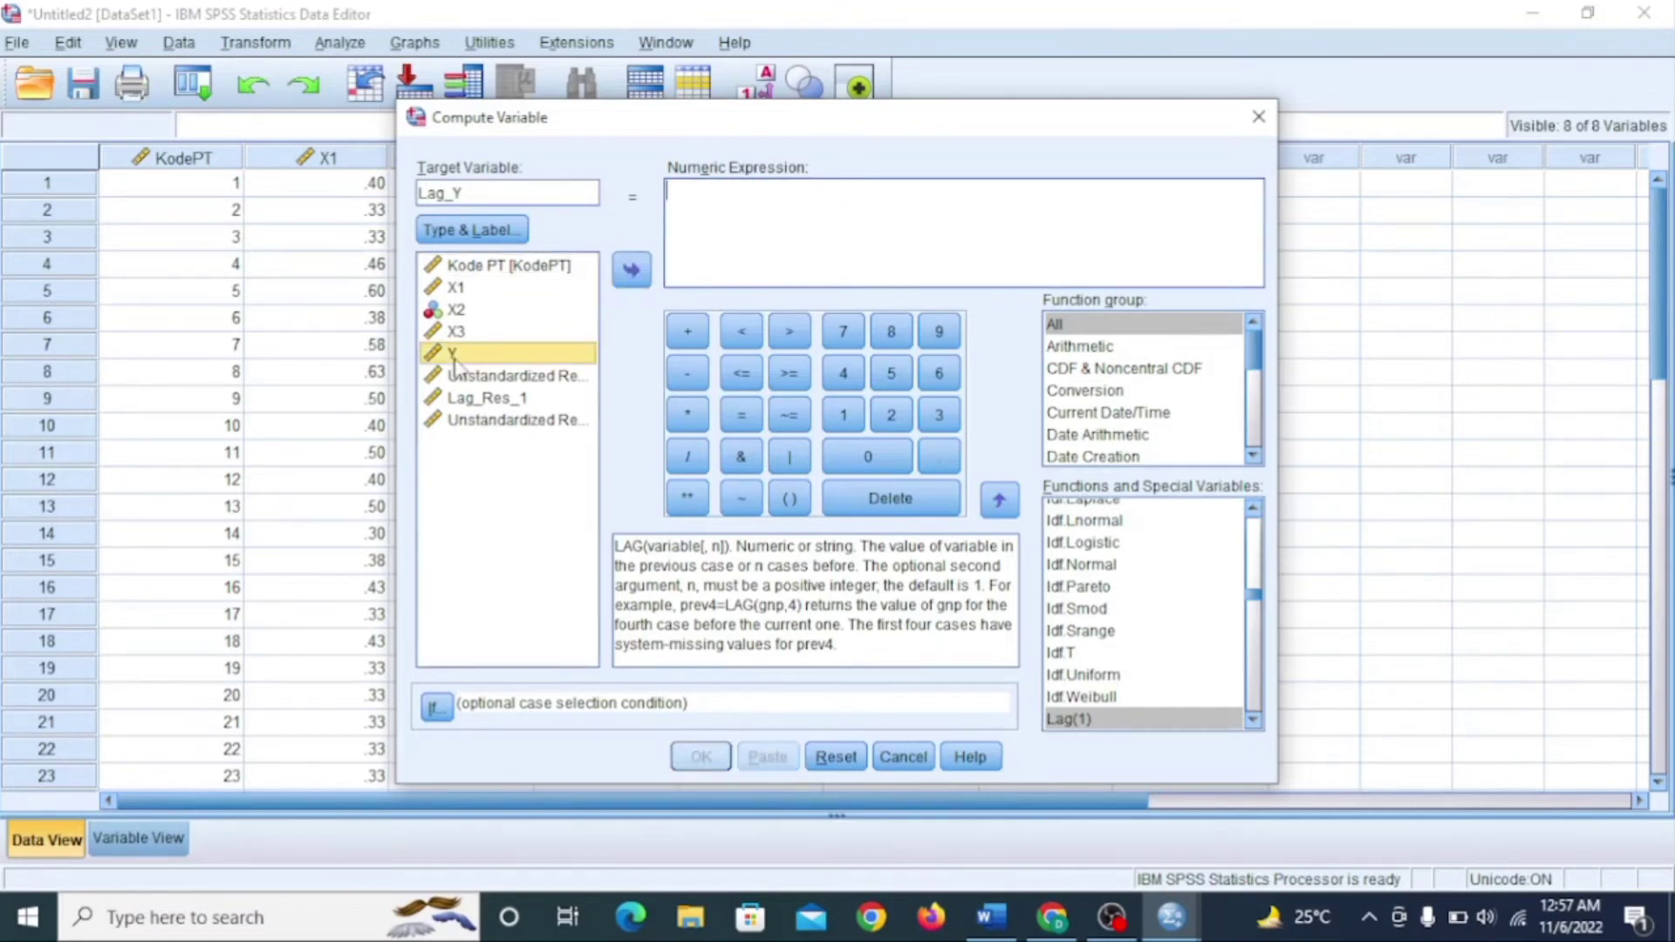
pyautogui.doubleClick(454, 356)
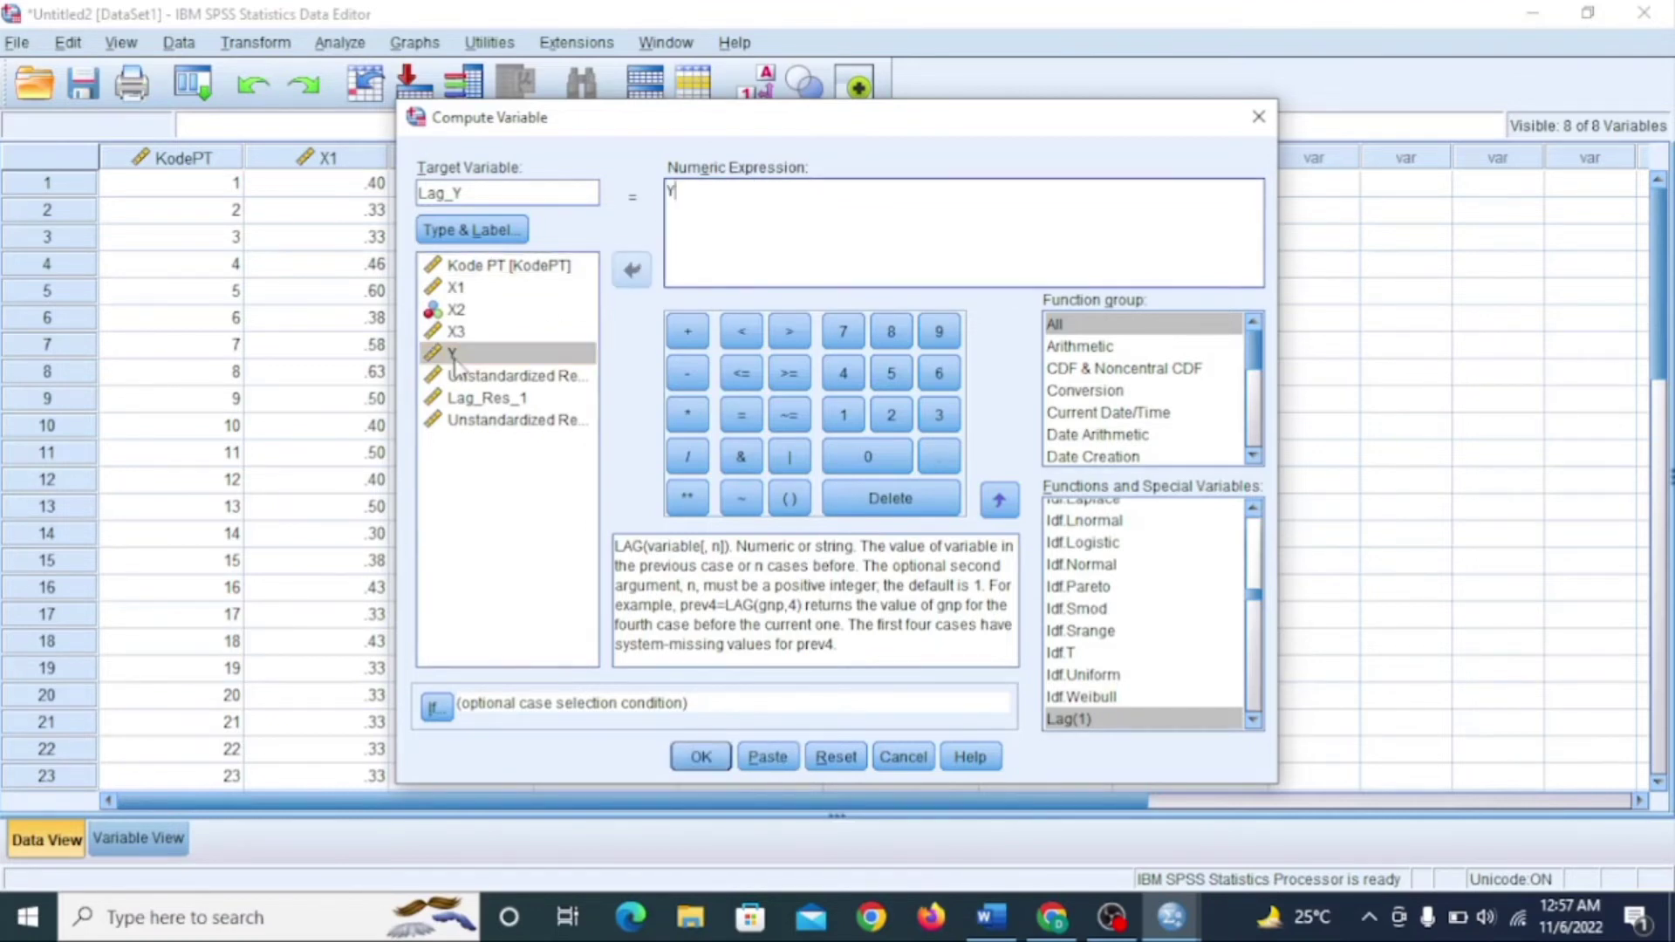
pyautogui.click(689, 376)
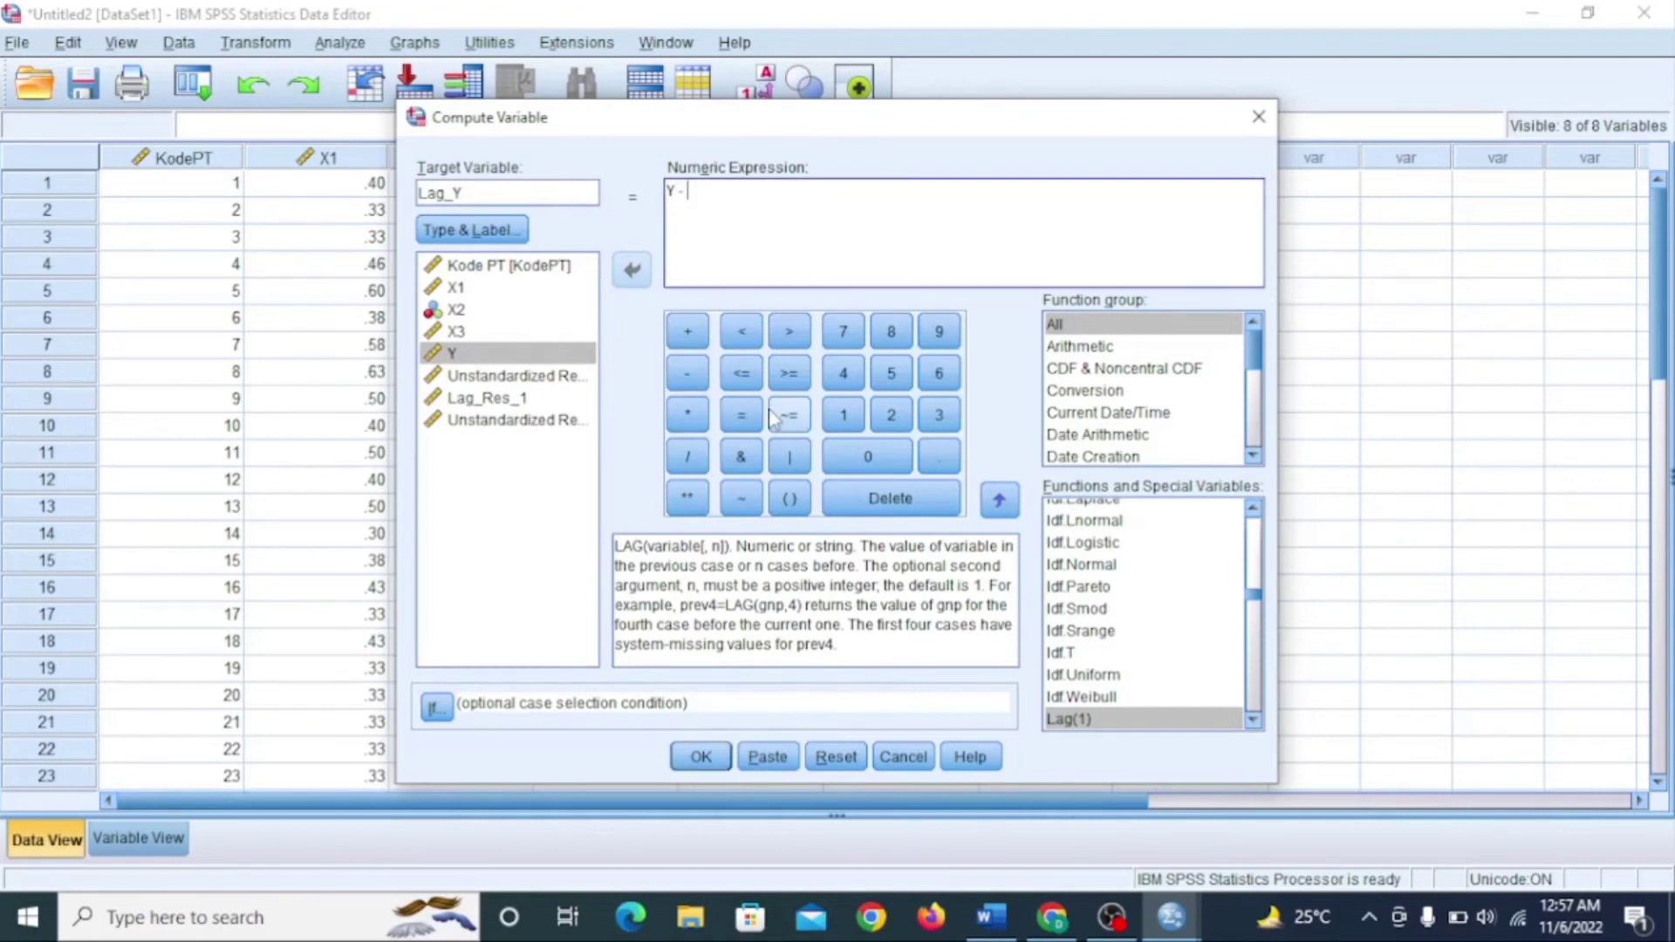
pyautogui.click(792, 499)
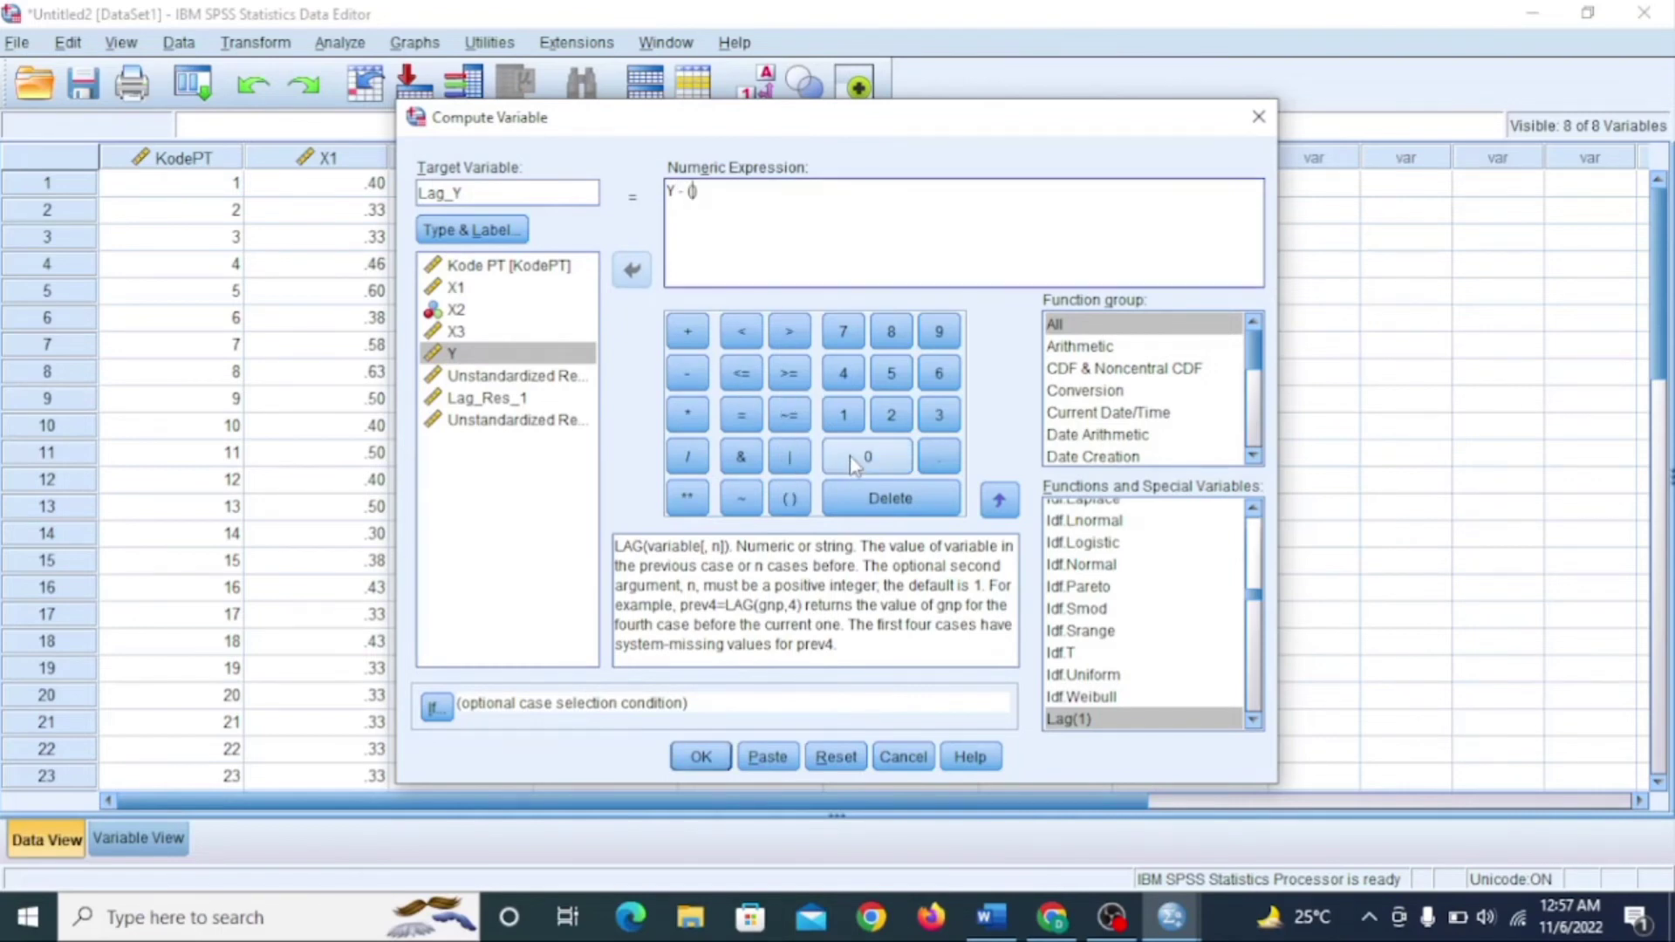
pyautogui.click(850, 454)
pyautogui.click(940, 455)
pyautogui.click(891, 415)
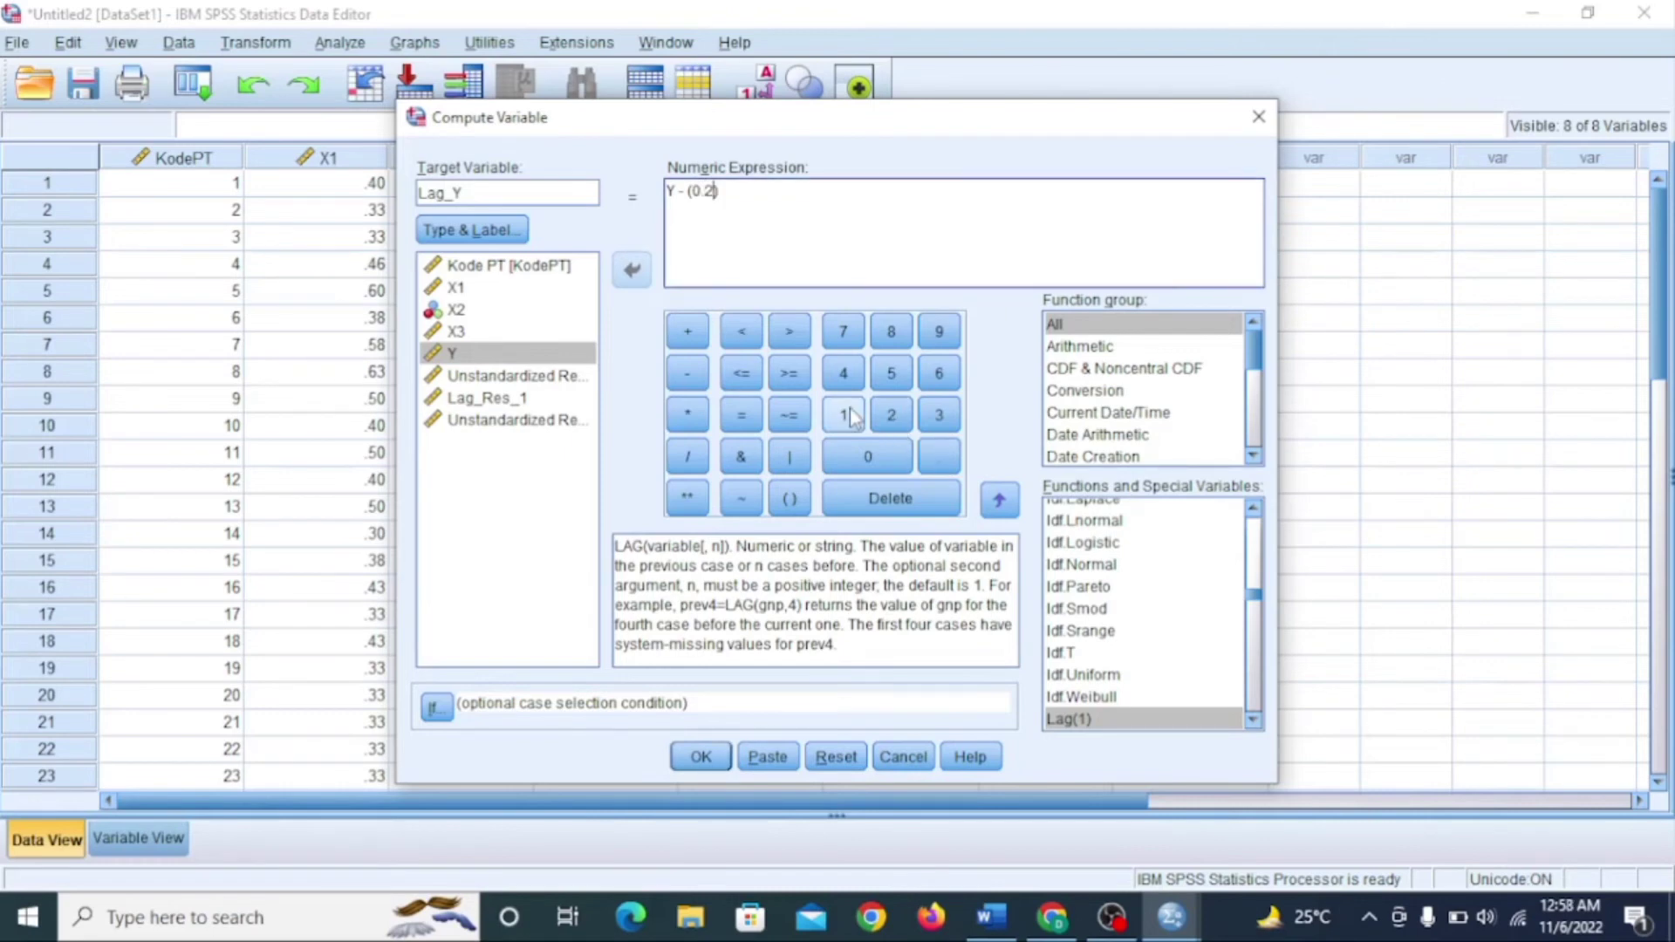
pyautogui.click(891, 373)
pyautogui.click(863, 417)
pyautogui.click(691, 416)
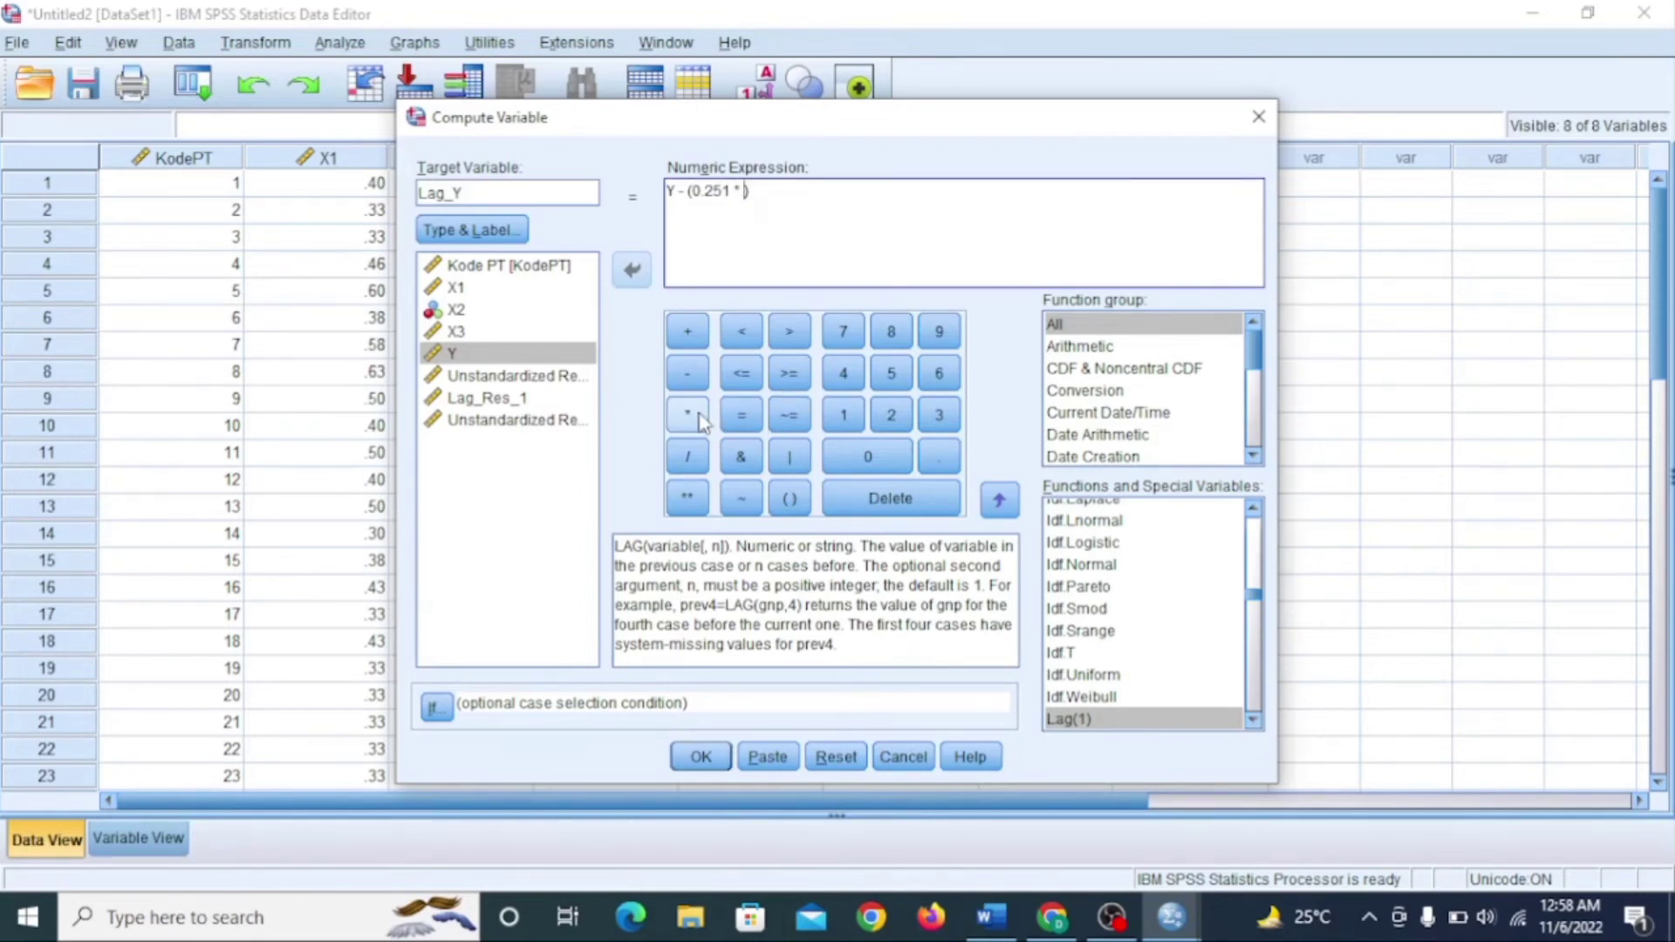
# Step: Complete the expression as Y - (0.251 * LAG(Y)), compute Lag_Y, and return to the dataset
pyautogui.click(1082, 721)
pyautogui.doubleClick(1082, 721)
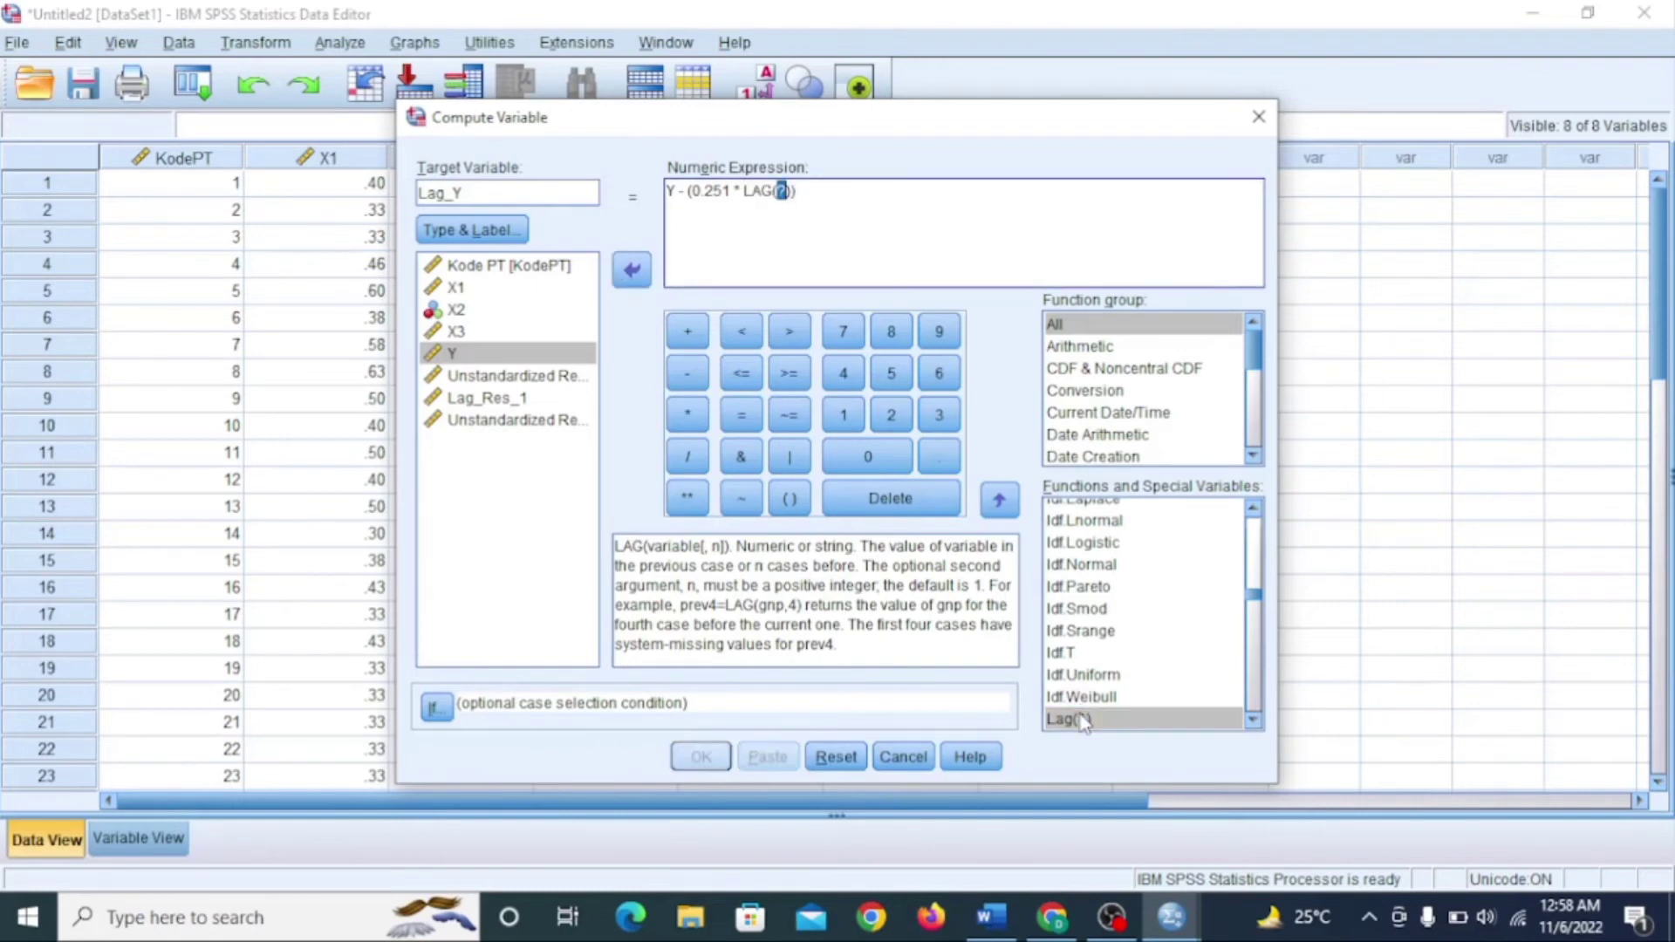
pyautogui.doubleClick(516, 353)
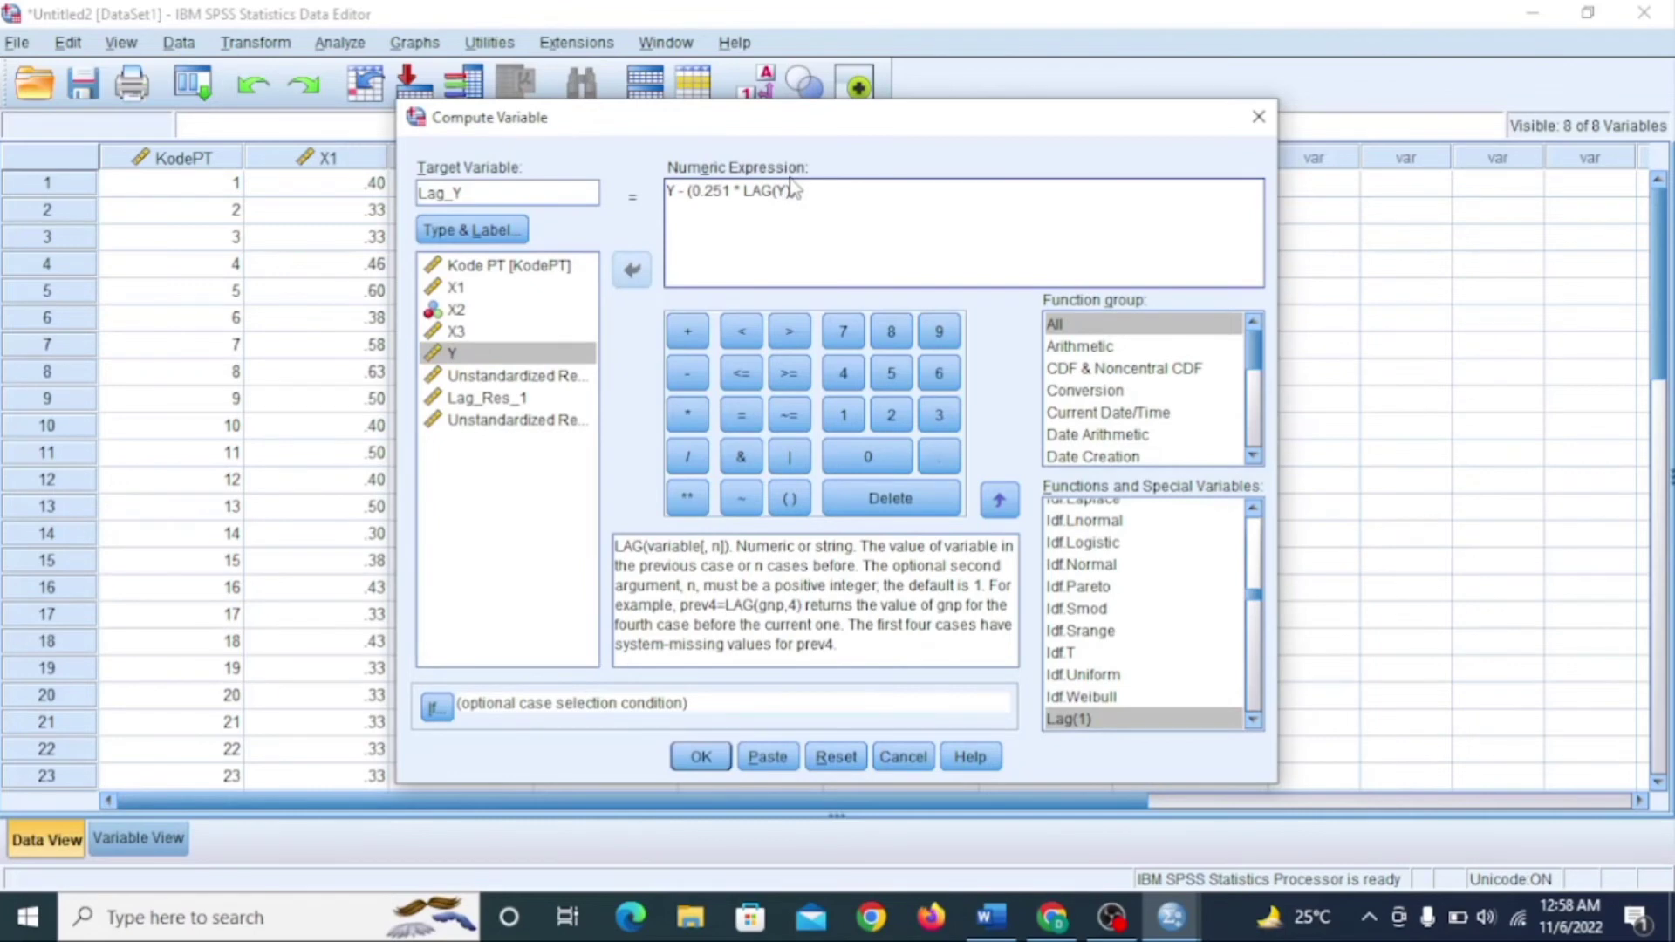
pyautogui.click(701, 758)
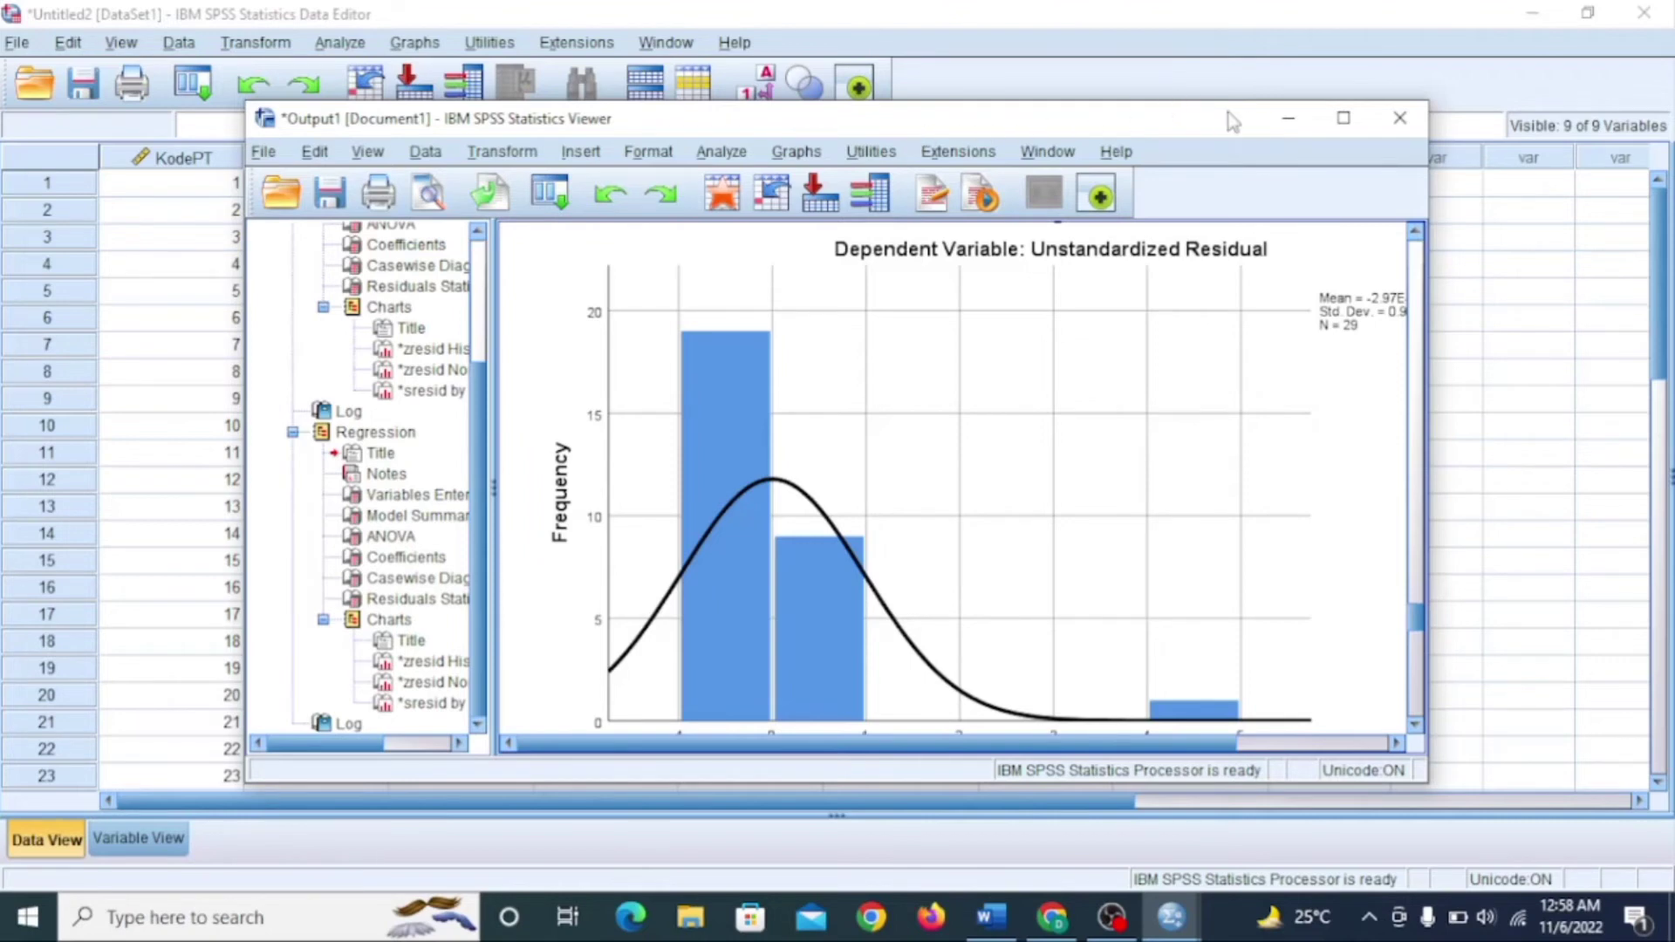
pyautogui.click(1288, 119)
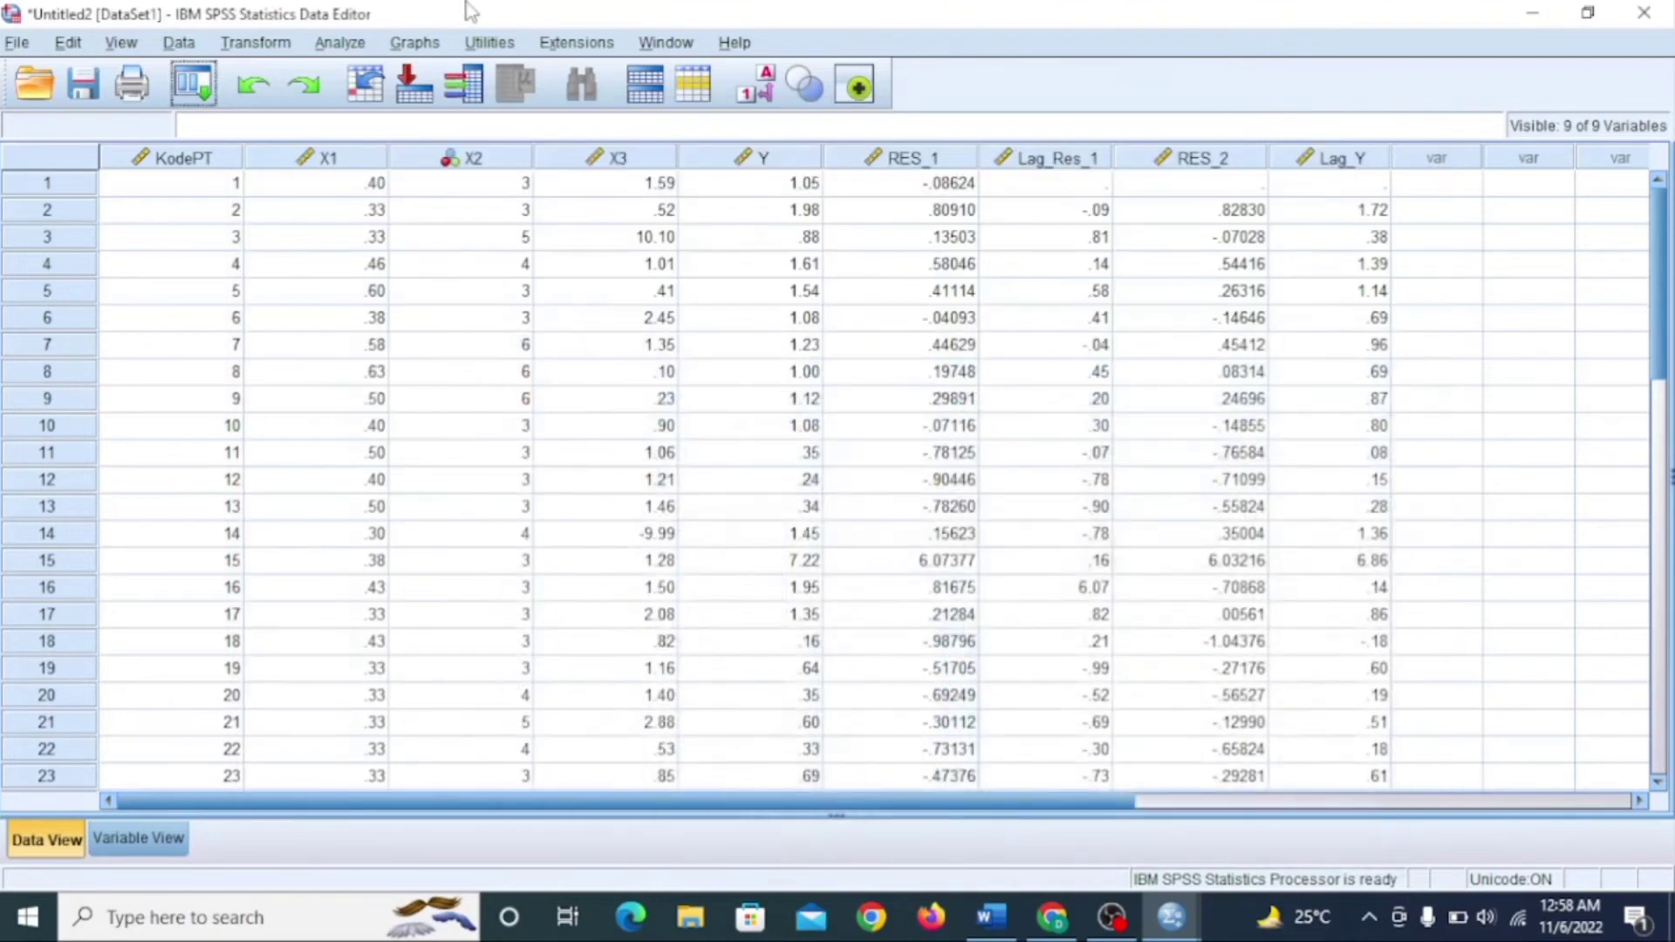
# Step: Compute a new variable Lag_X1 with the expression X1 - (0.251 * LAG(X1))
pyautogui.click(266, 48)
pyautogui.click(279, 76)
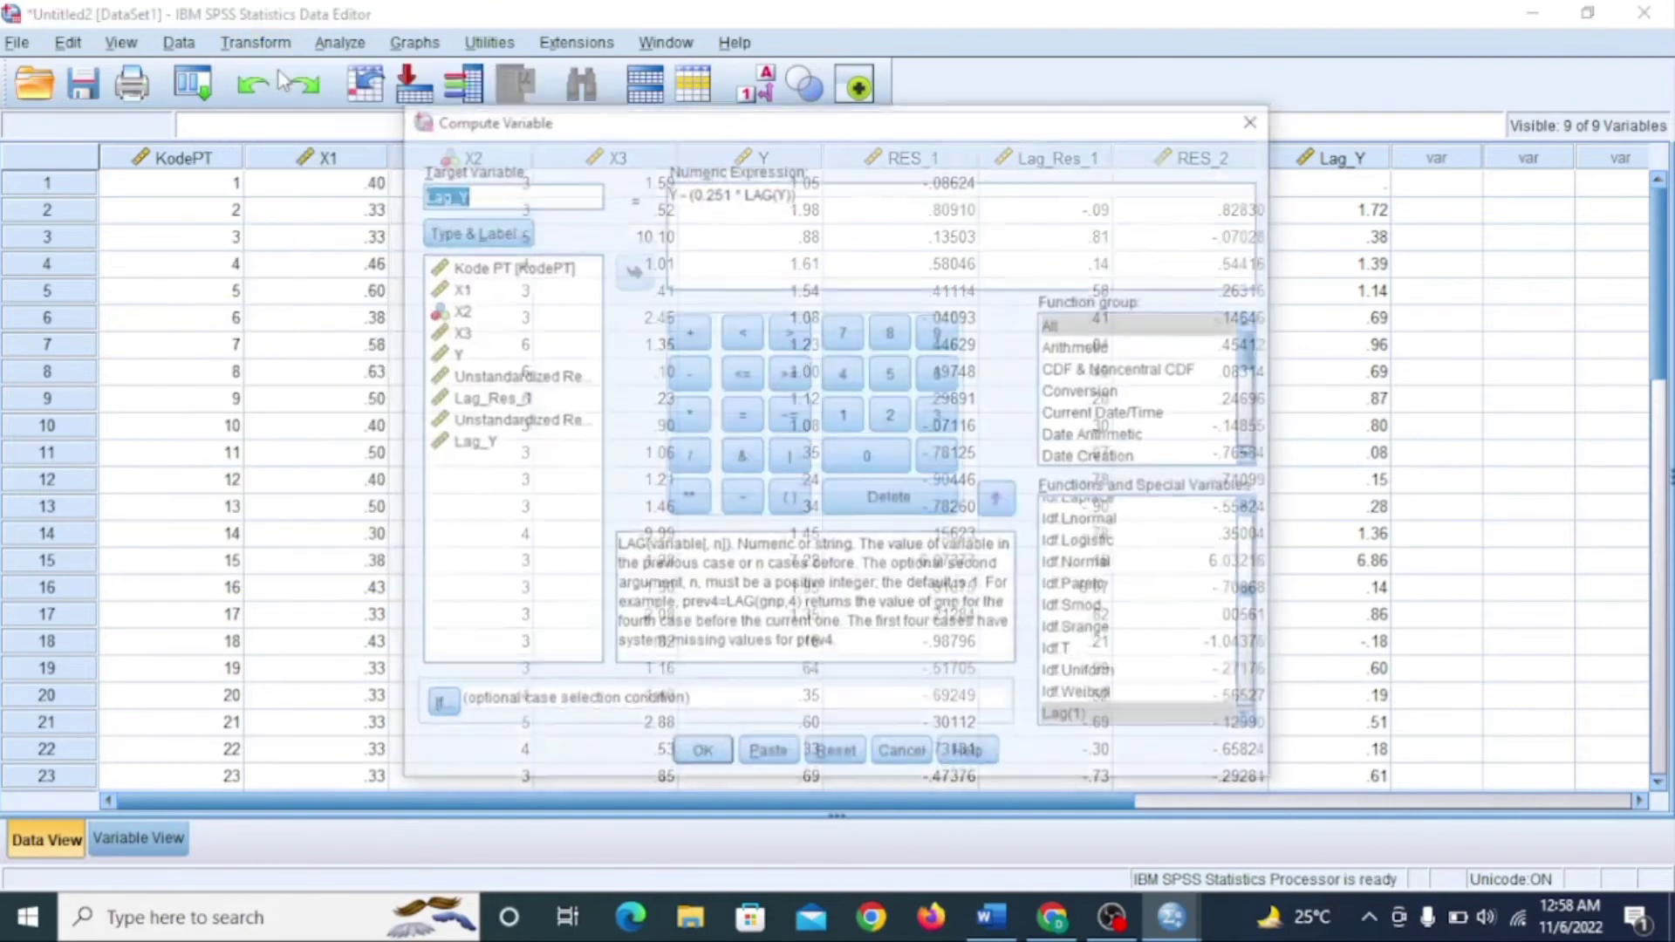
pyautogui.click(524, 195)
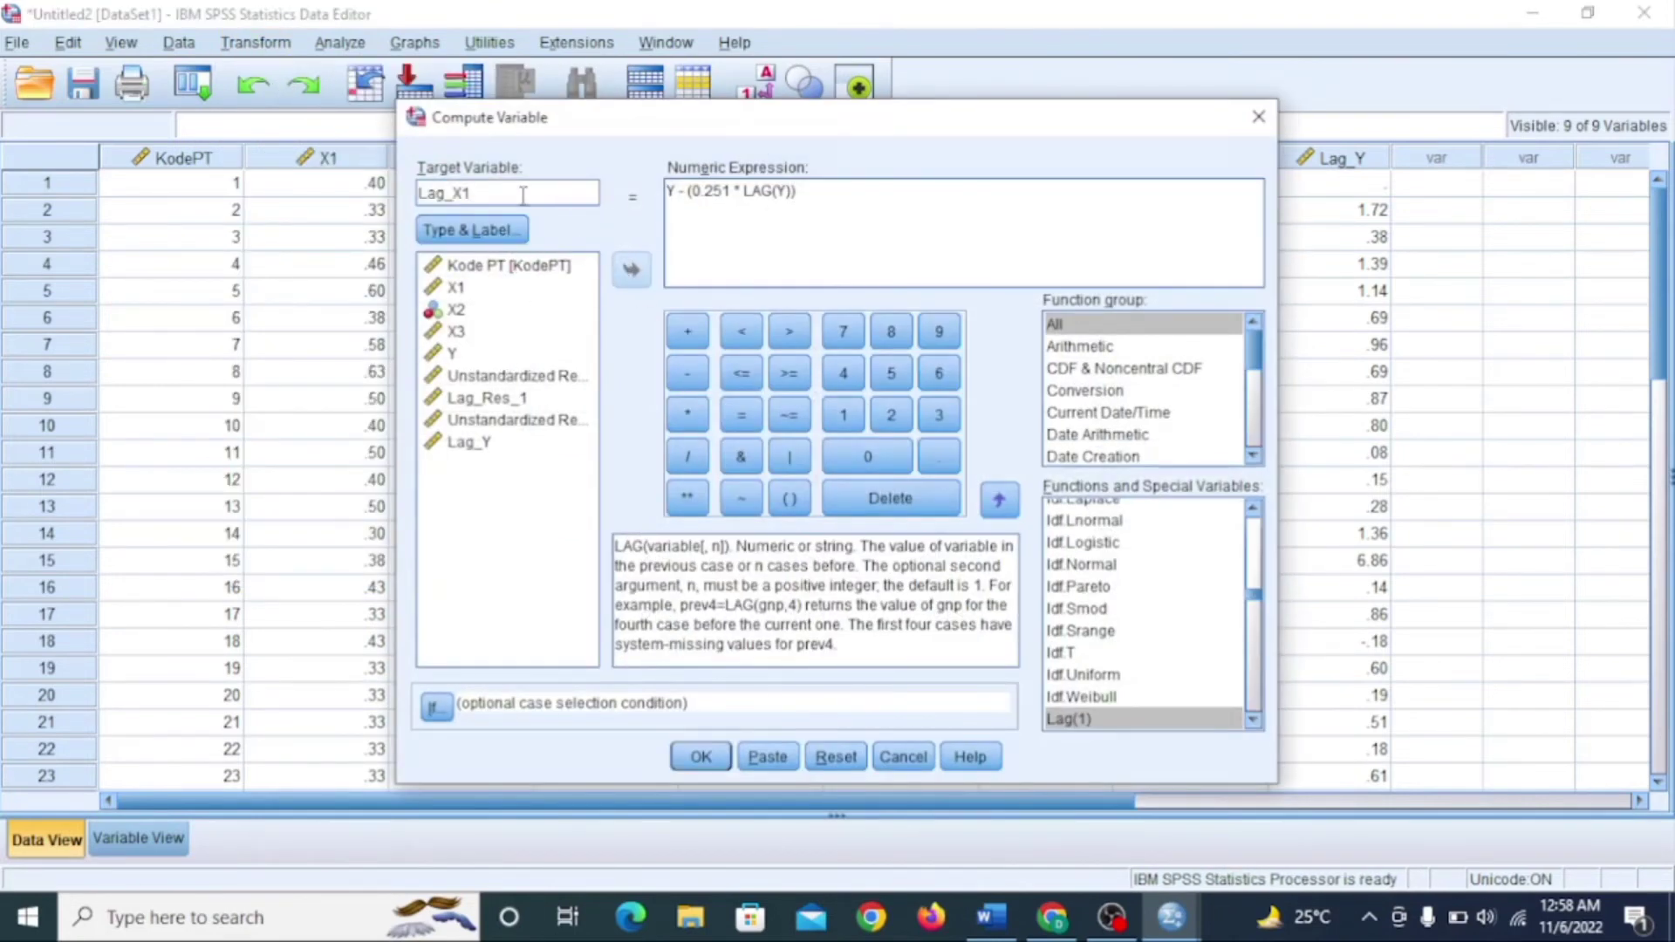
pyautogui.click(677, 192)
pyautogui.press('BackSpace')
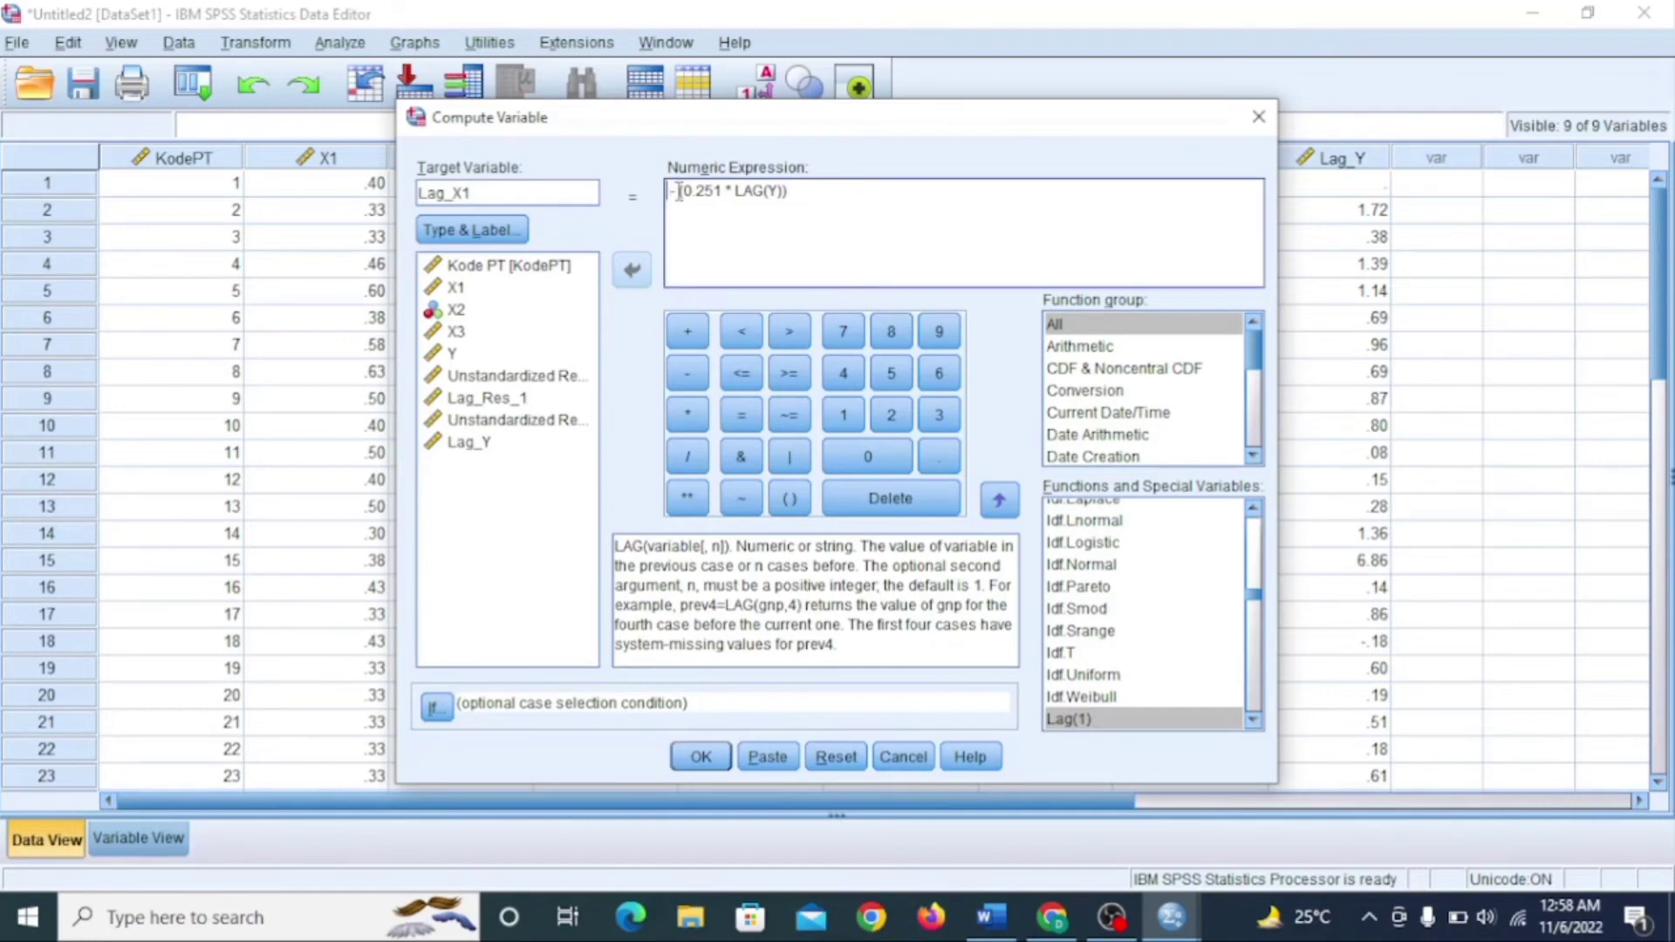
pyautogui.doubleClick(485, 289)
pyautogui.click(800, 191)
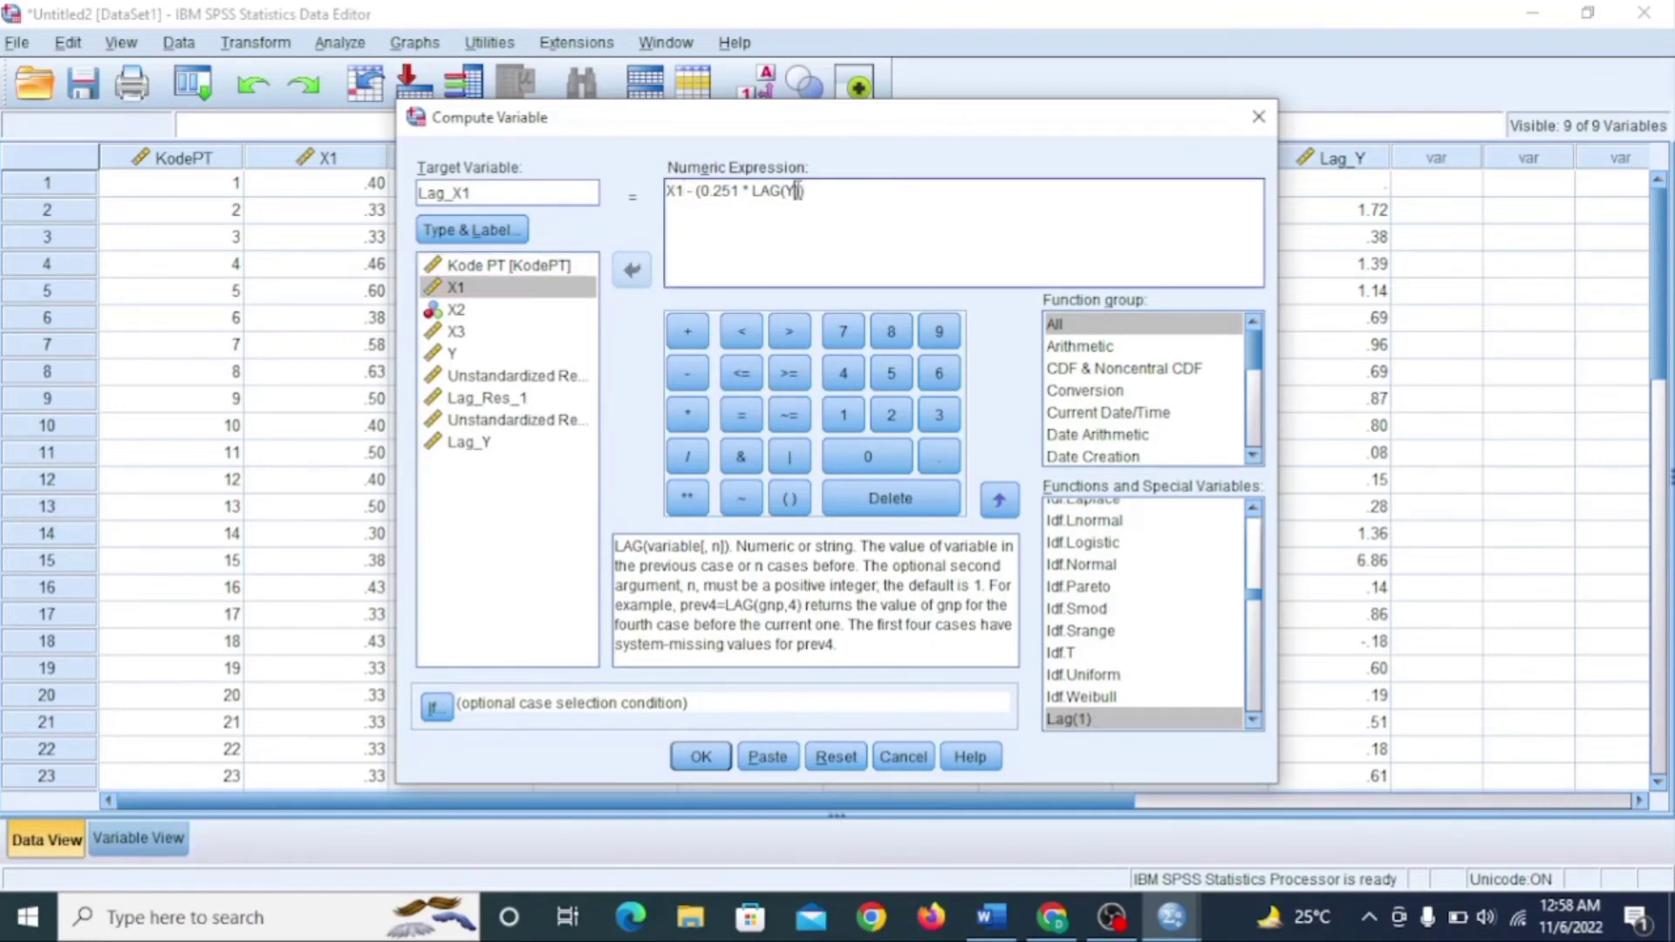
pyautogui.press('BackSpace')
pyautogui.doubleClick(484, 289)
pyautogui.click(700, 756)
# Step: Compute a new variable Lag_X2 with the expression X2 - (0.251 * LAG(X2))
pyautogui.click(251, 41)
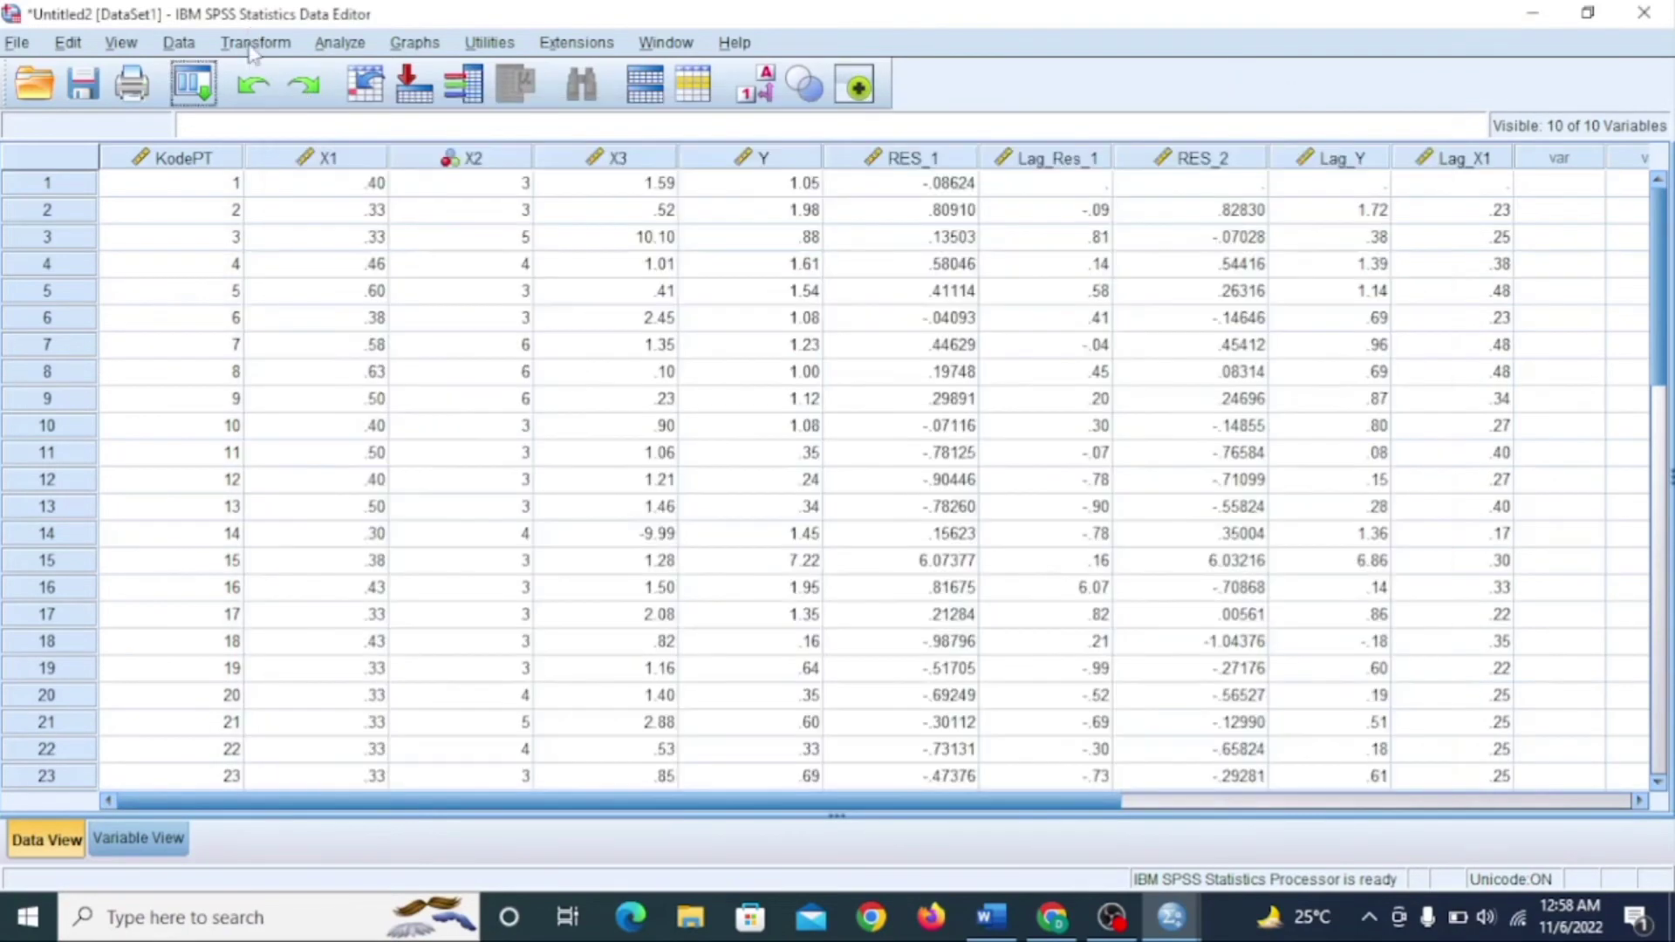
pyautogui.click(255, 42)
pyautogui.click(325, 71)
pyautogui.click(521, 197)
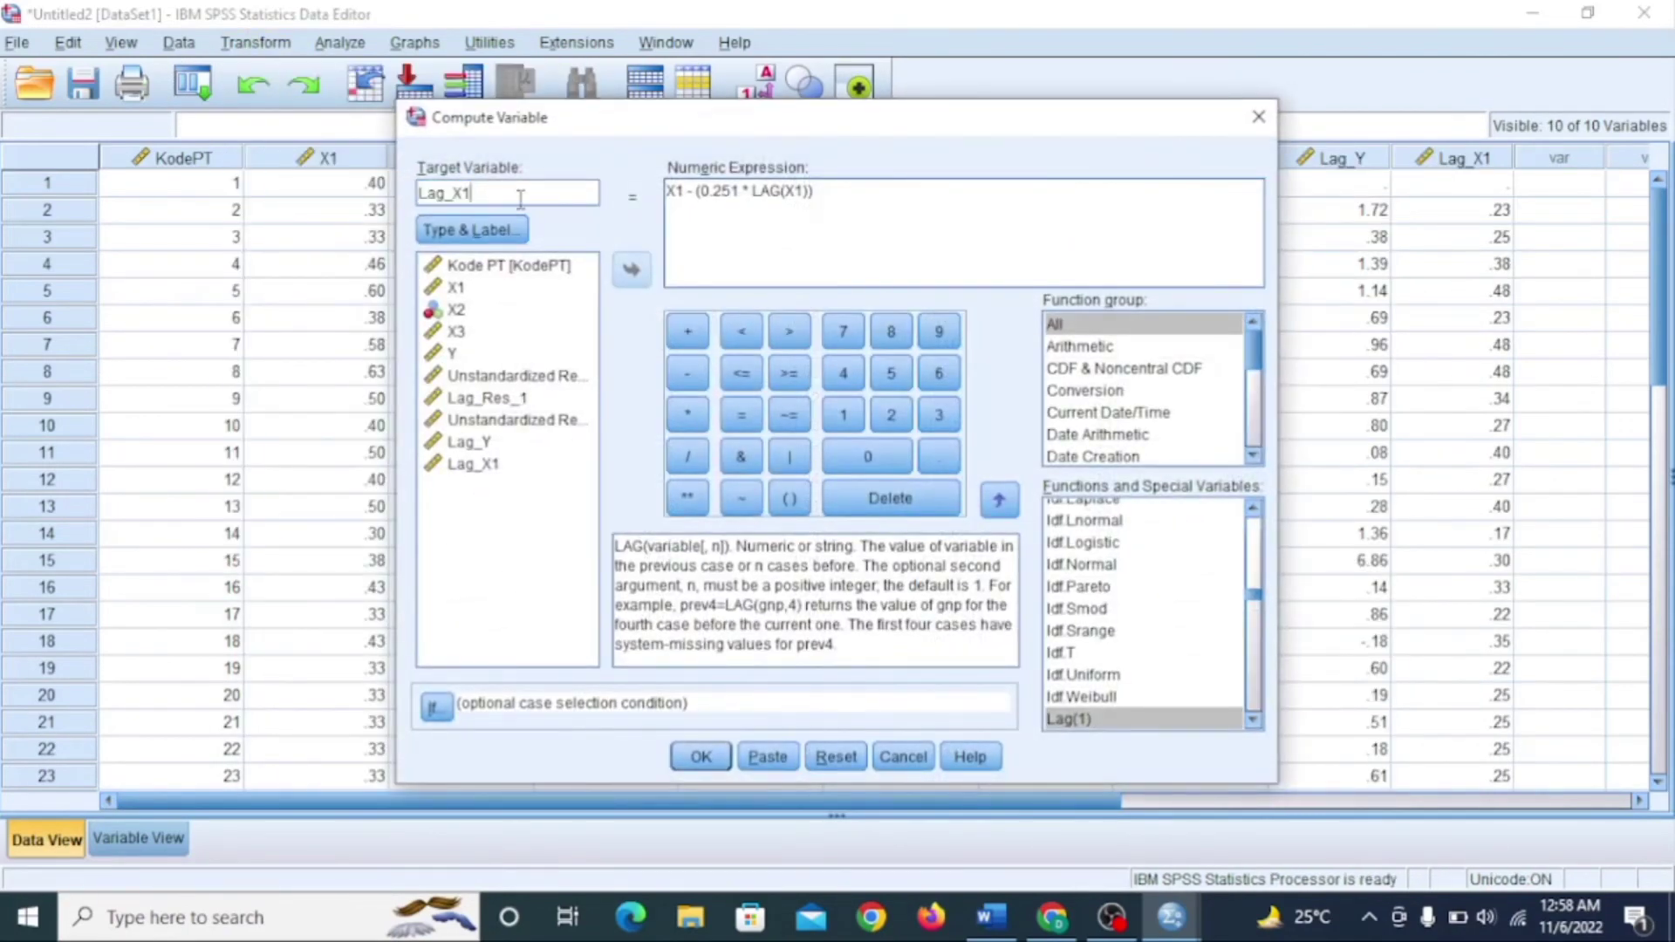
pyautogui.write('2')
pyautogui.click(682, 194)
pyautogui.doubleClick(676, 191)
pyautogui.press('BackSpace')
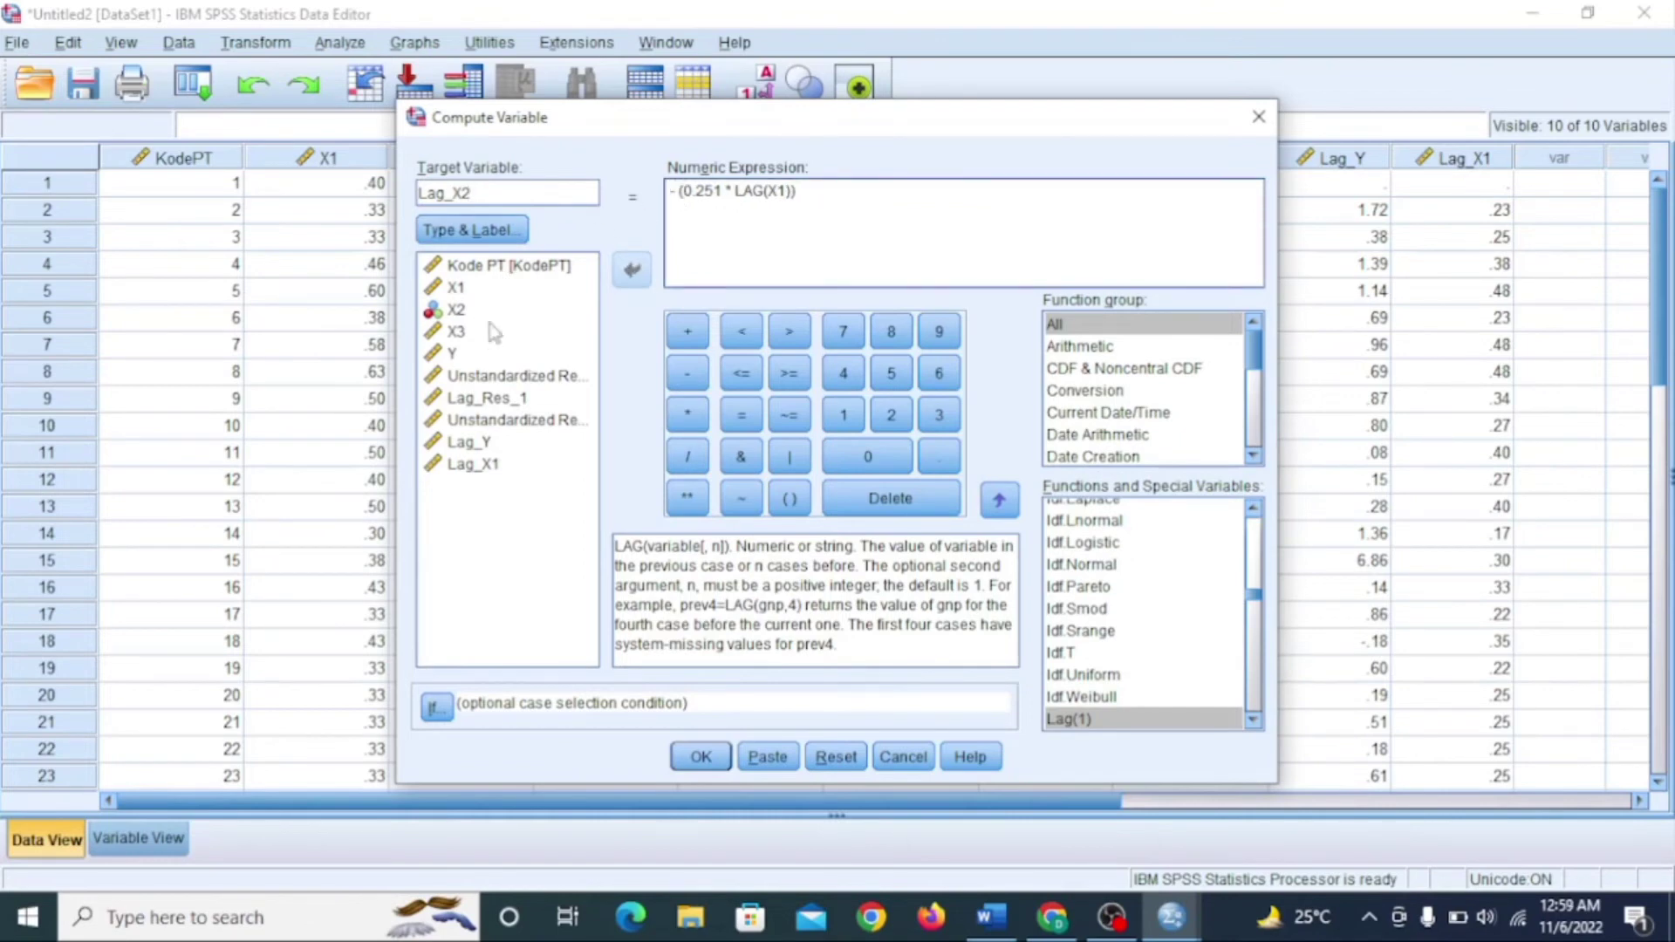
pyautogui.doubleClick(455, 310)
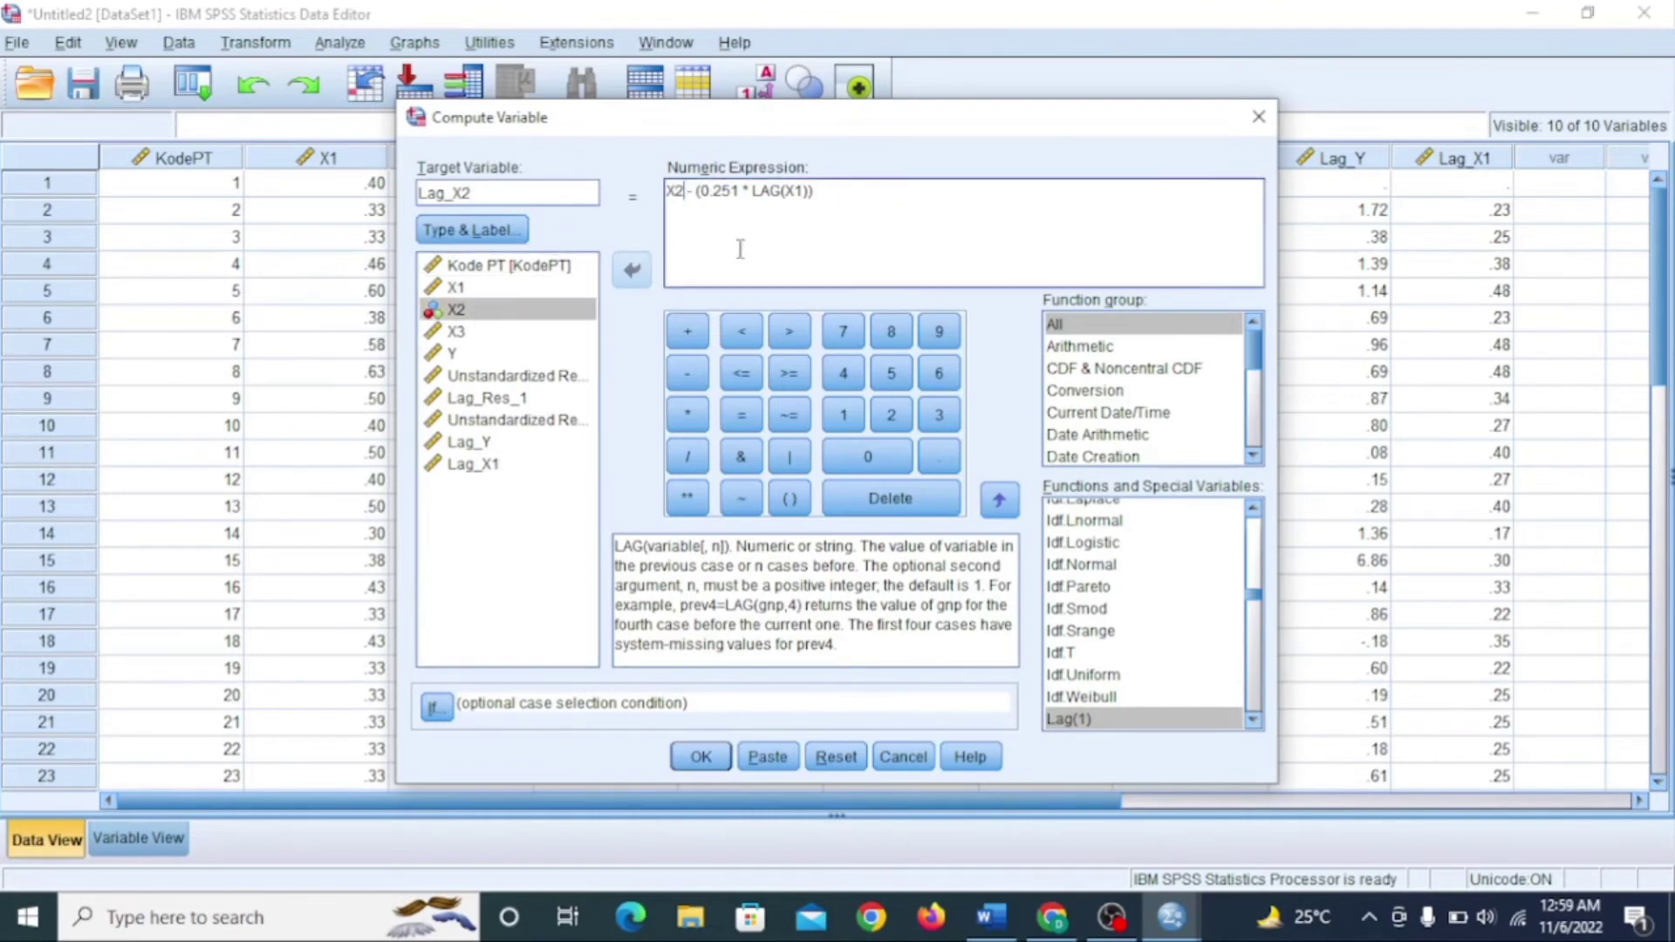
pyautogui.doubleClick(803, 191)
pyautogui.doubleClick(528, 312)
pyautogui.click(702, 757)
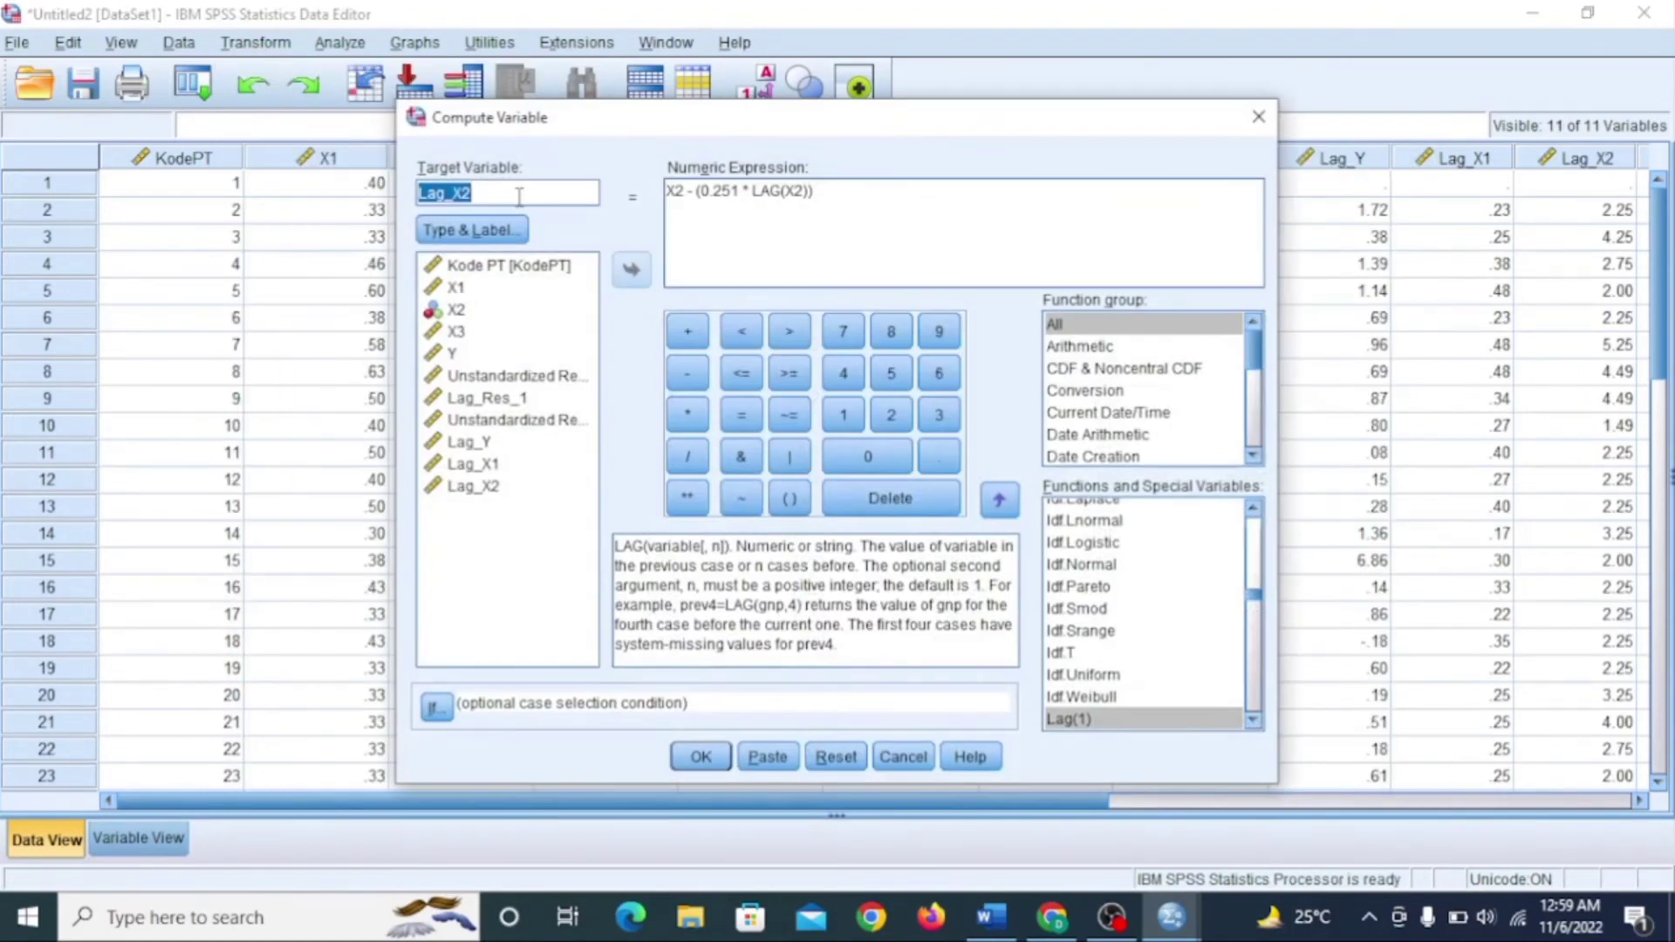
# Step: Compute a new variable Lag_X3 with the expression X3 - (0.251 * LAG(X3)) and return to the dataset
pyautogui.click(520, 197)
pyautogui.press('BackSpace')
pyautogui.write('3')
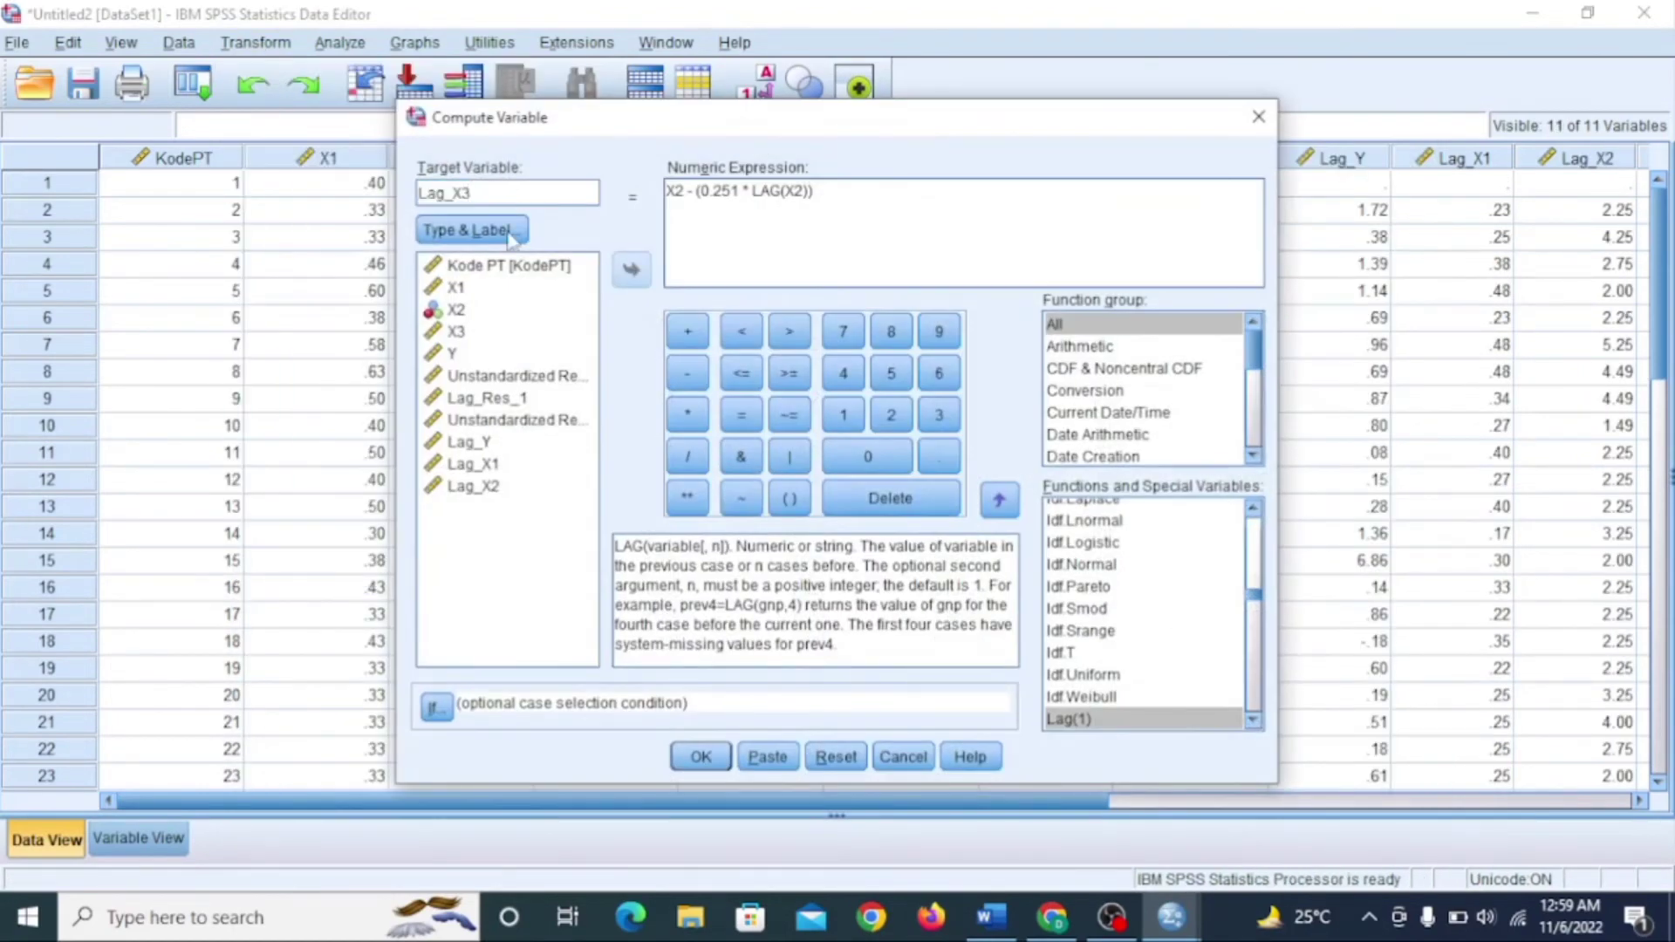
pyautogui.doubleClick(679, 190)
pyautogui.press('Delete')
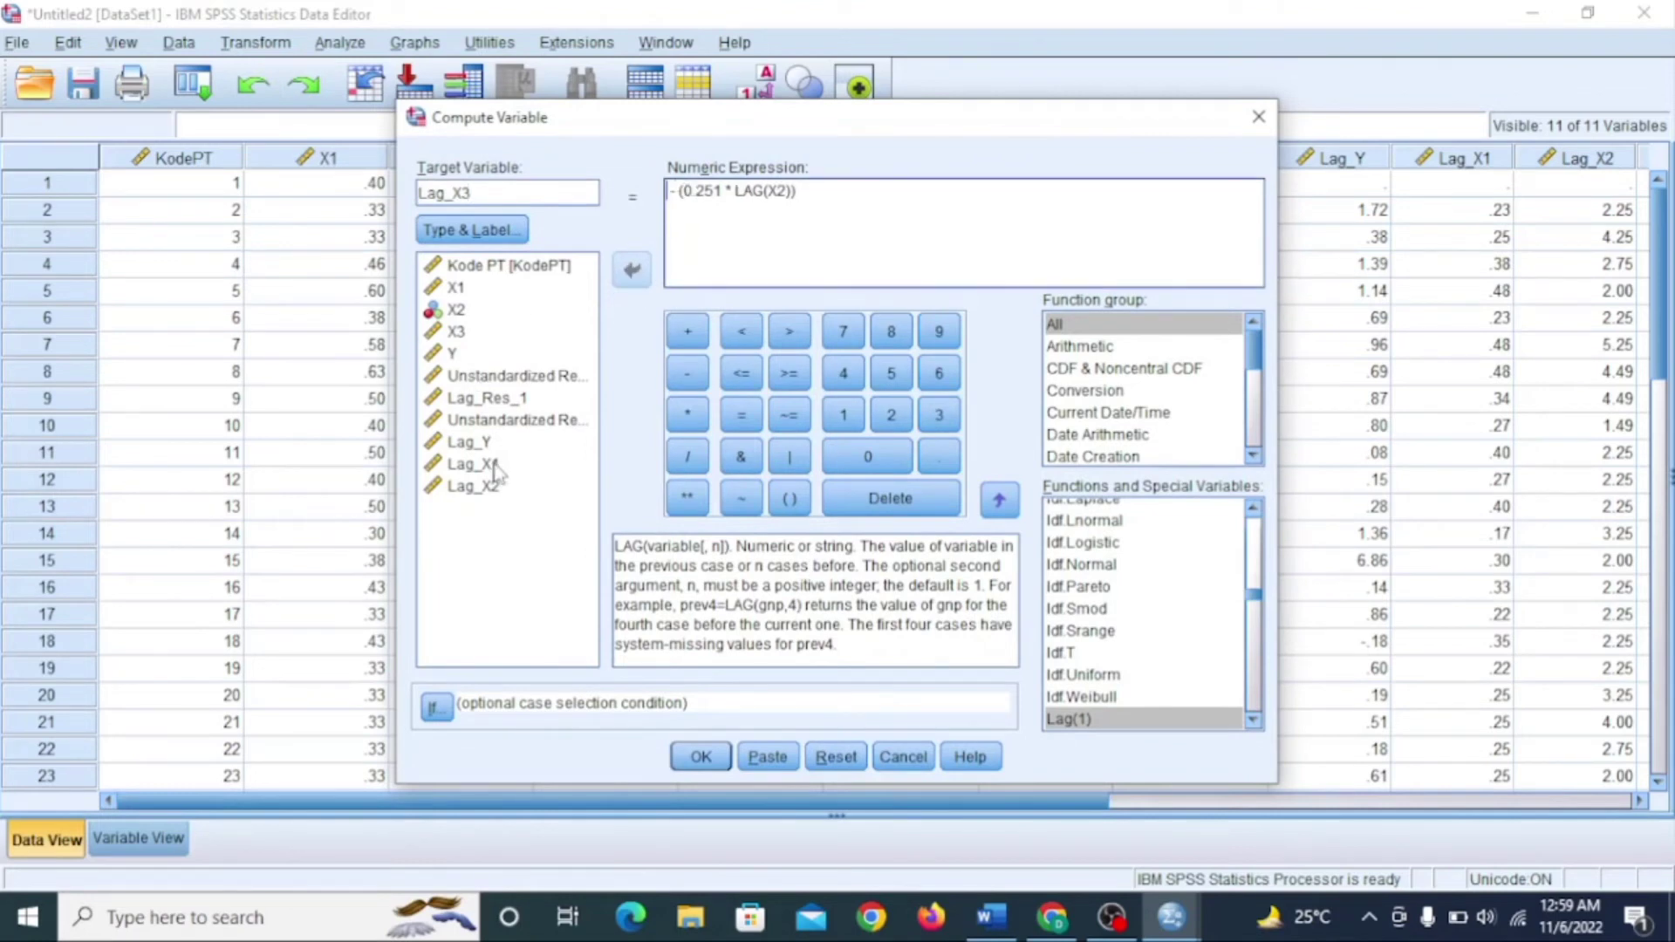
pyautogui.doubleClick(456, 332)
pyautogui.click(801, 191)
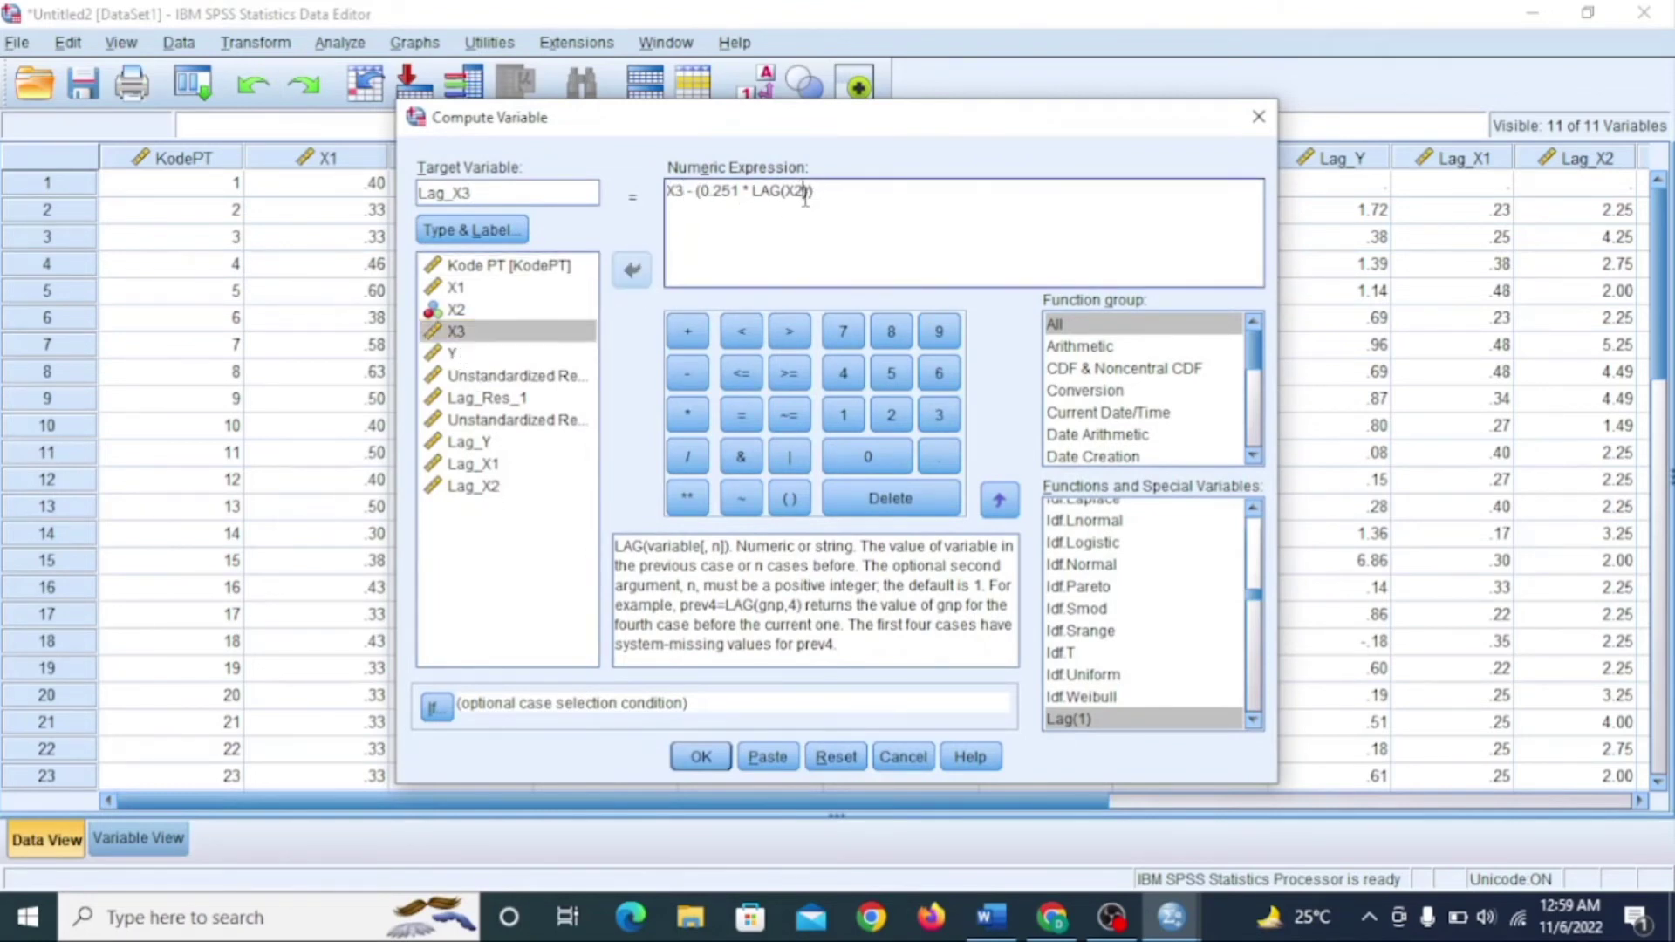
pyautogui.press('BackSpace')
pyautogui.press('BackSpace')
pyautogui.doubleClick(467, 336)
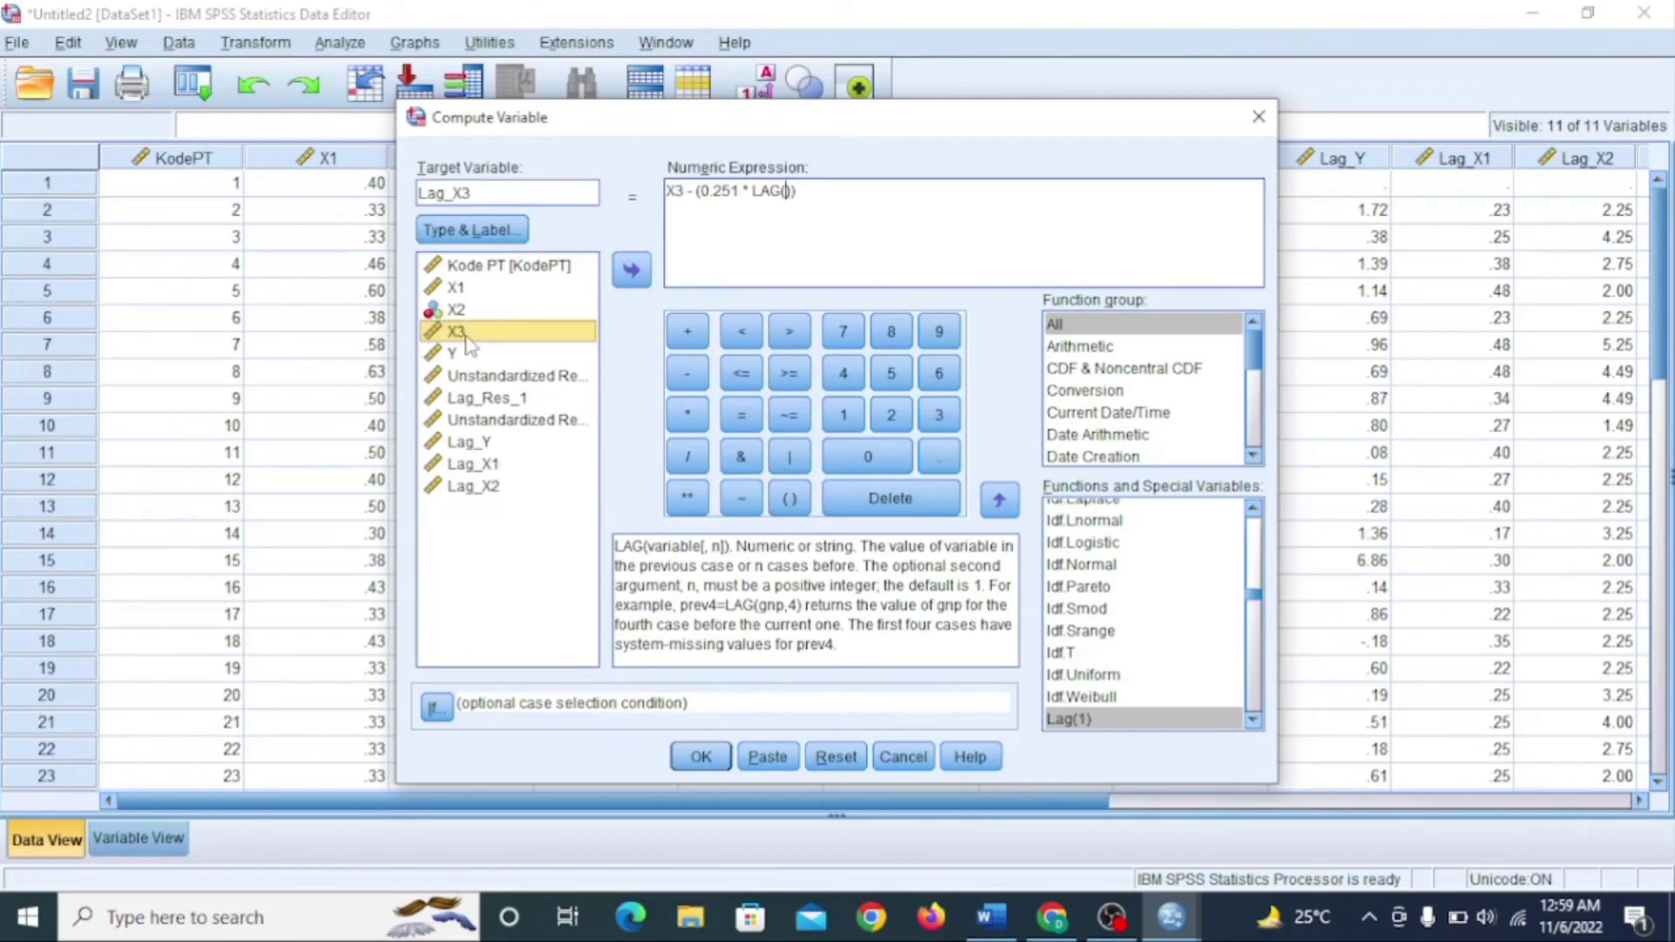
pyautogui.click(701, 757)
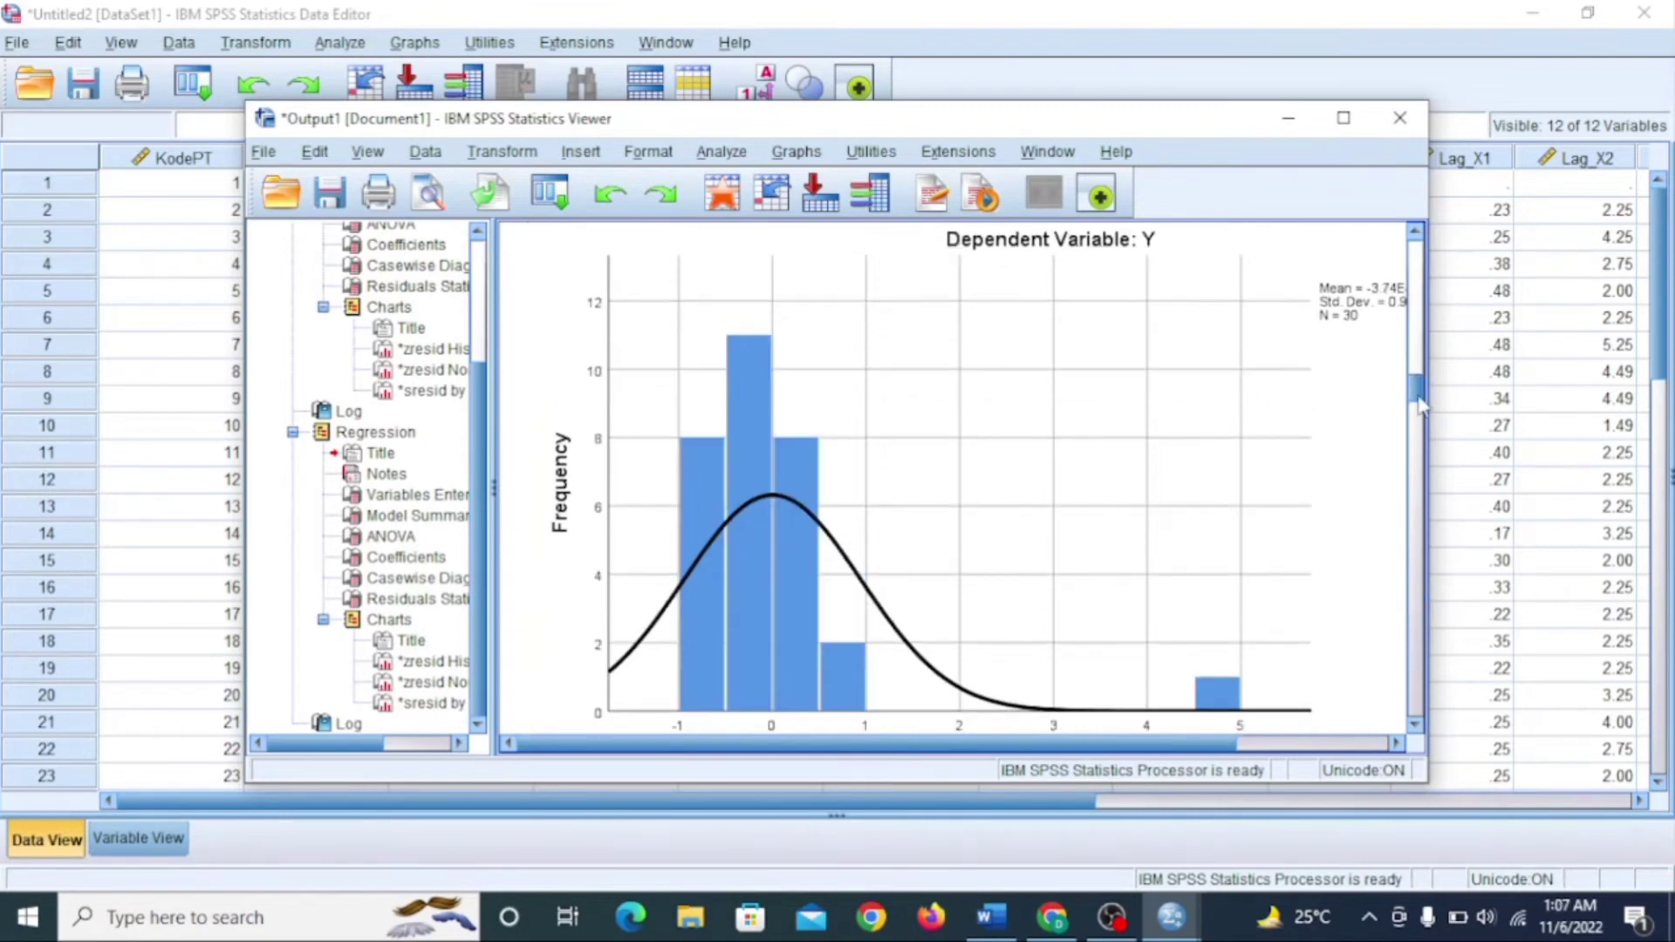
pyautogui.moveTo(1418, 404); pyautogui.dragTo(1420, 410)
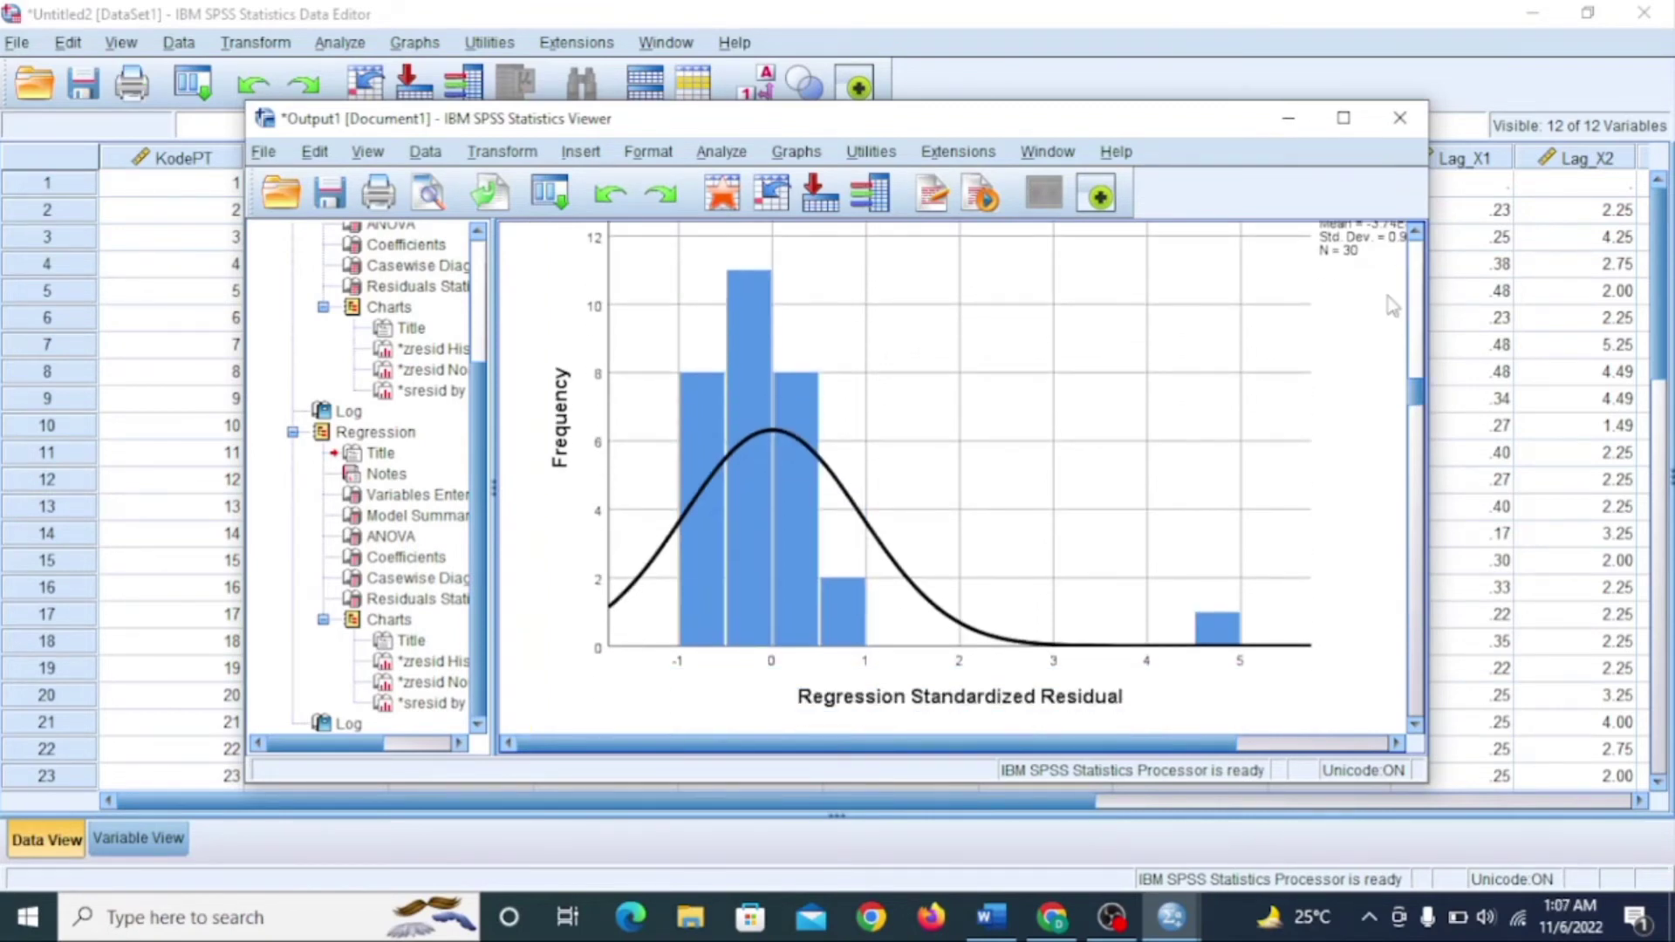
pyautogui.click(1286, 117)
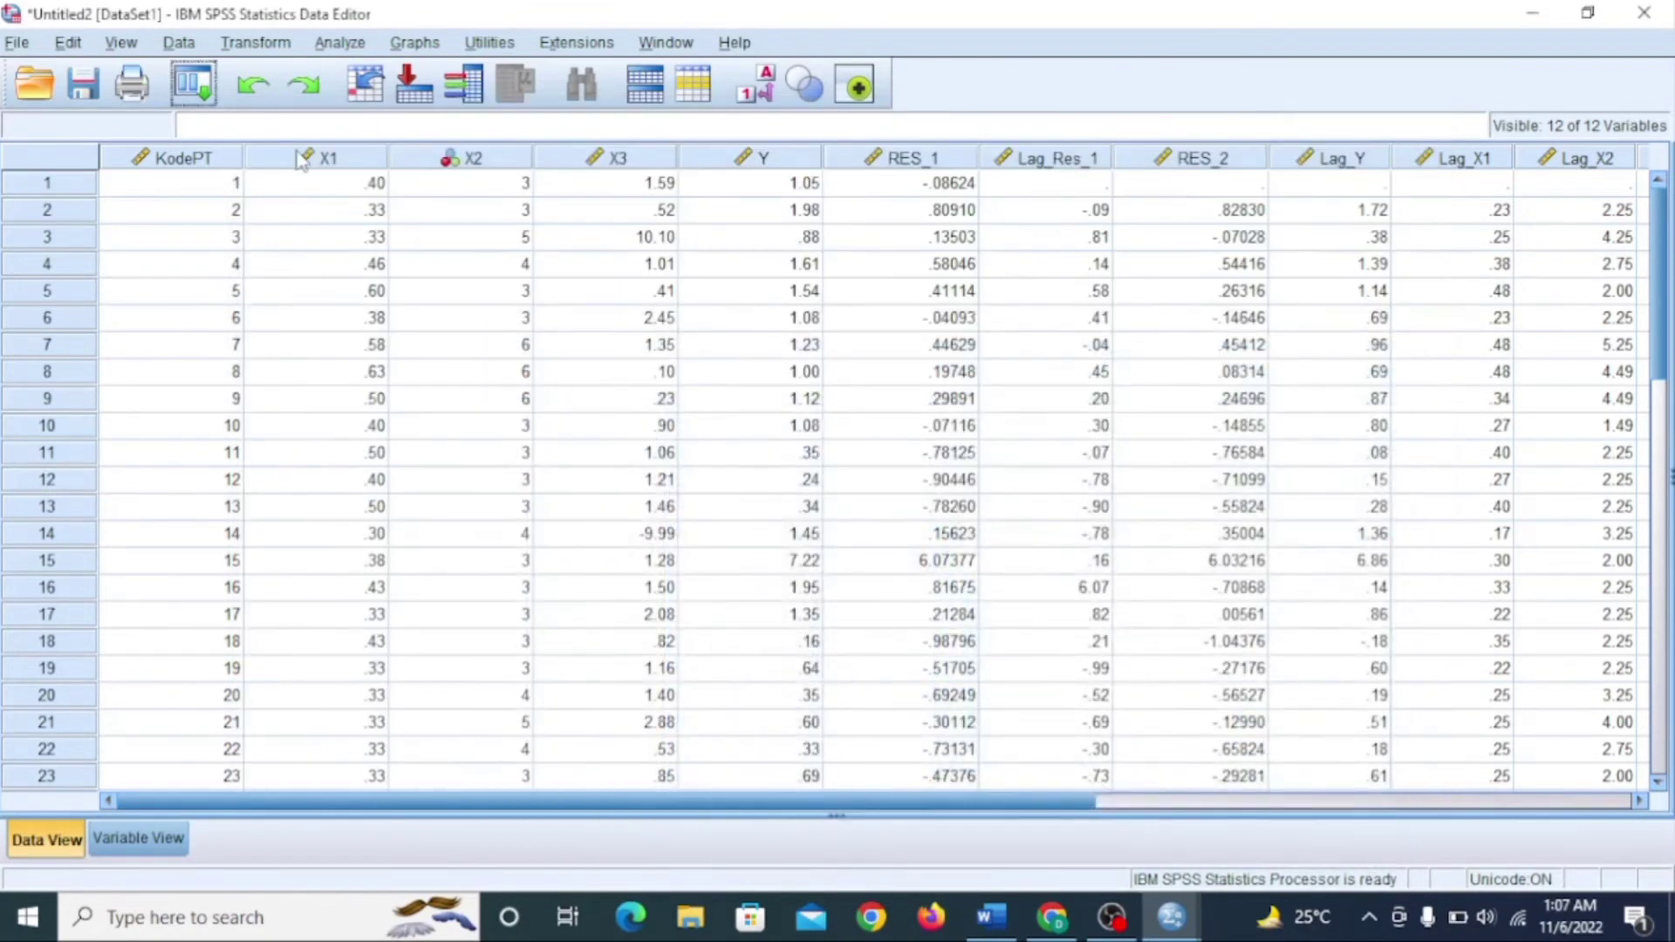
# Step: Set up a linear regression with Lag_Y replacing Unstandardized Residual as the dependent variable
pyautogui.click(342, 42)
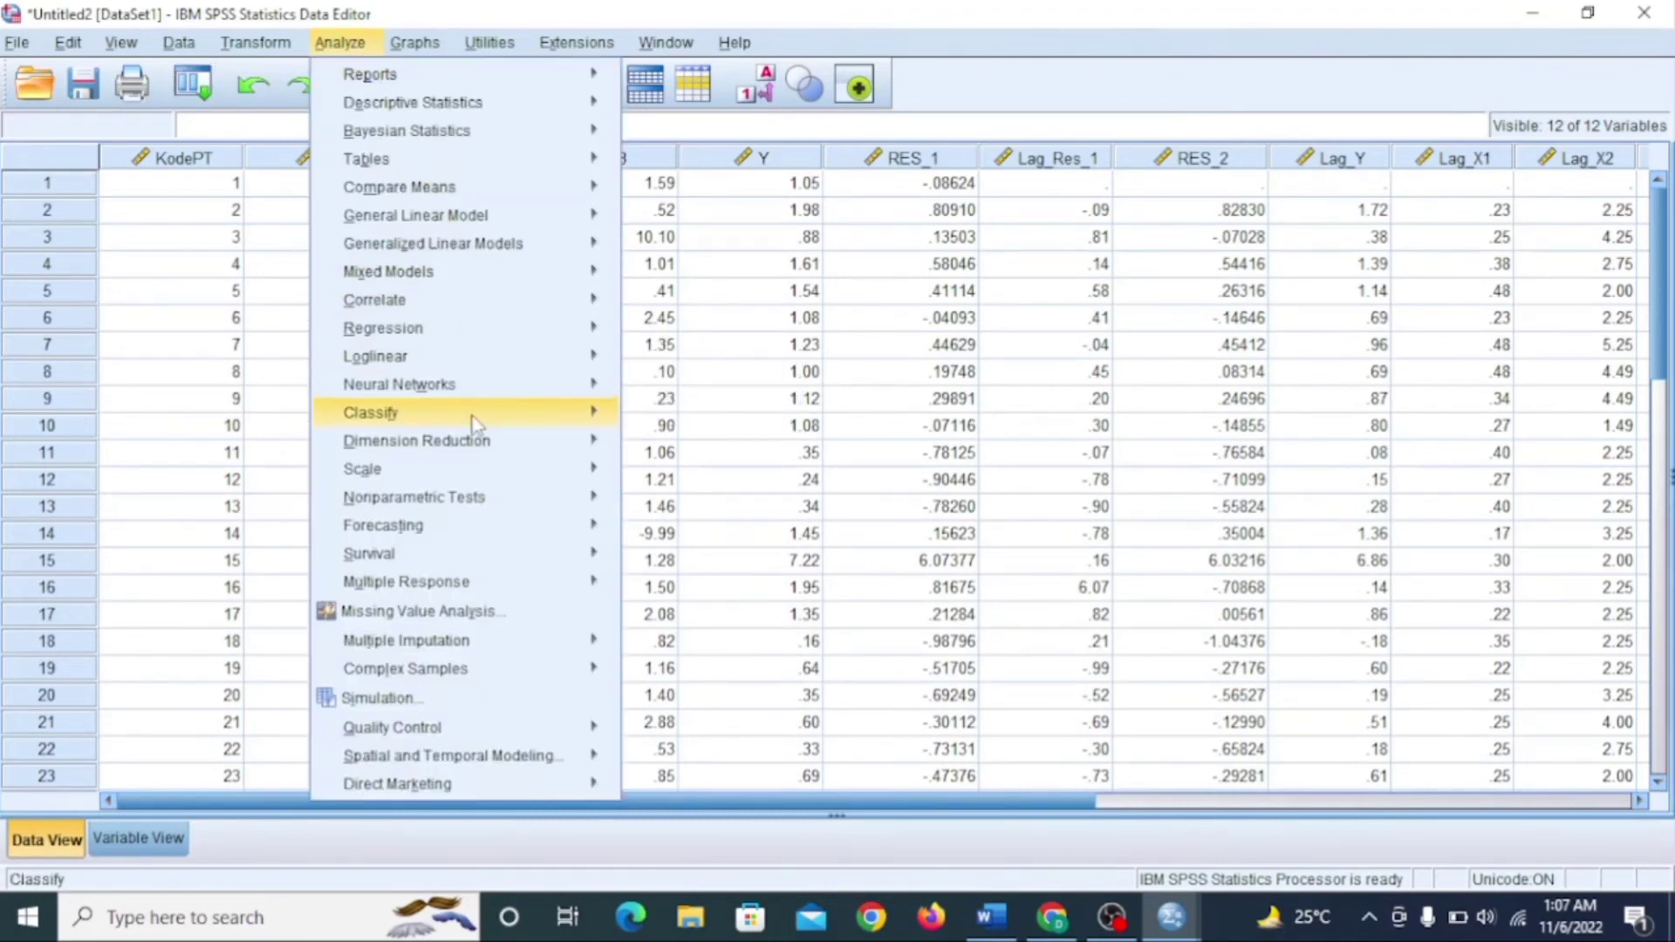
pyautogui.moveTo(401, 340)
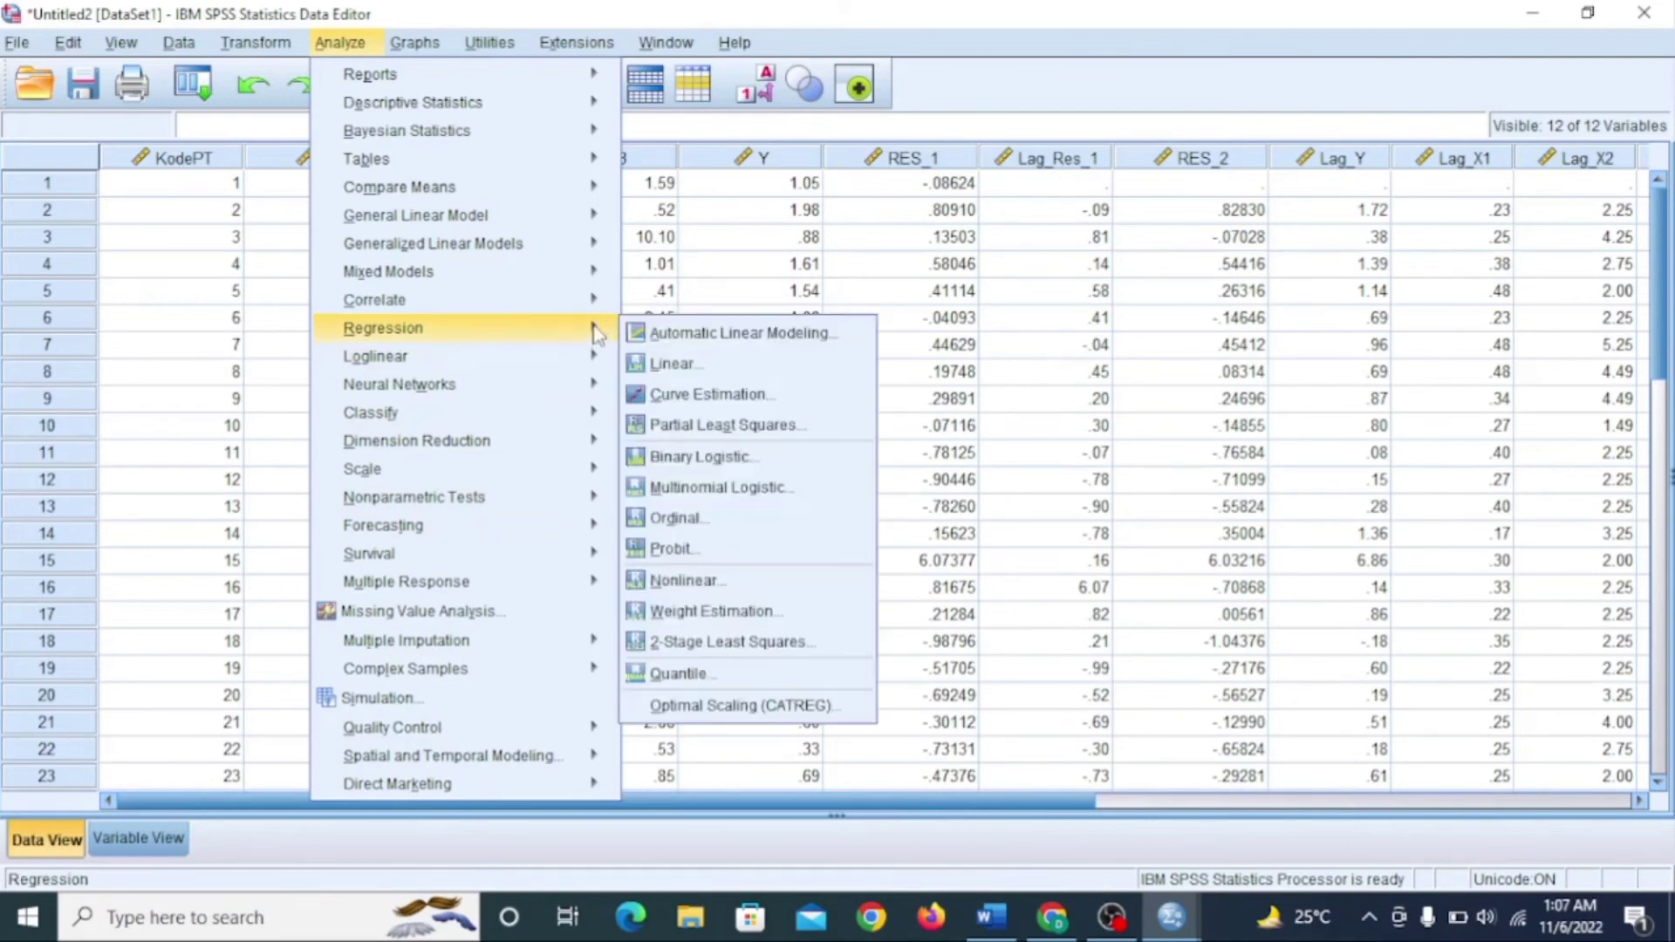
pyautogui.click(661, 362)
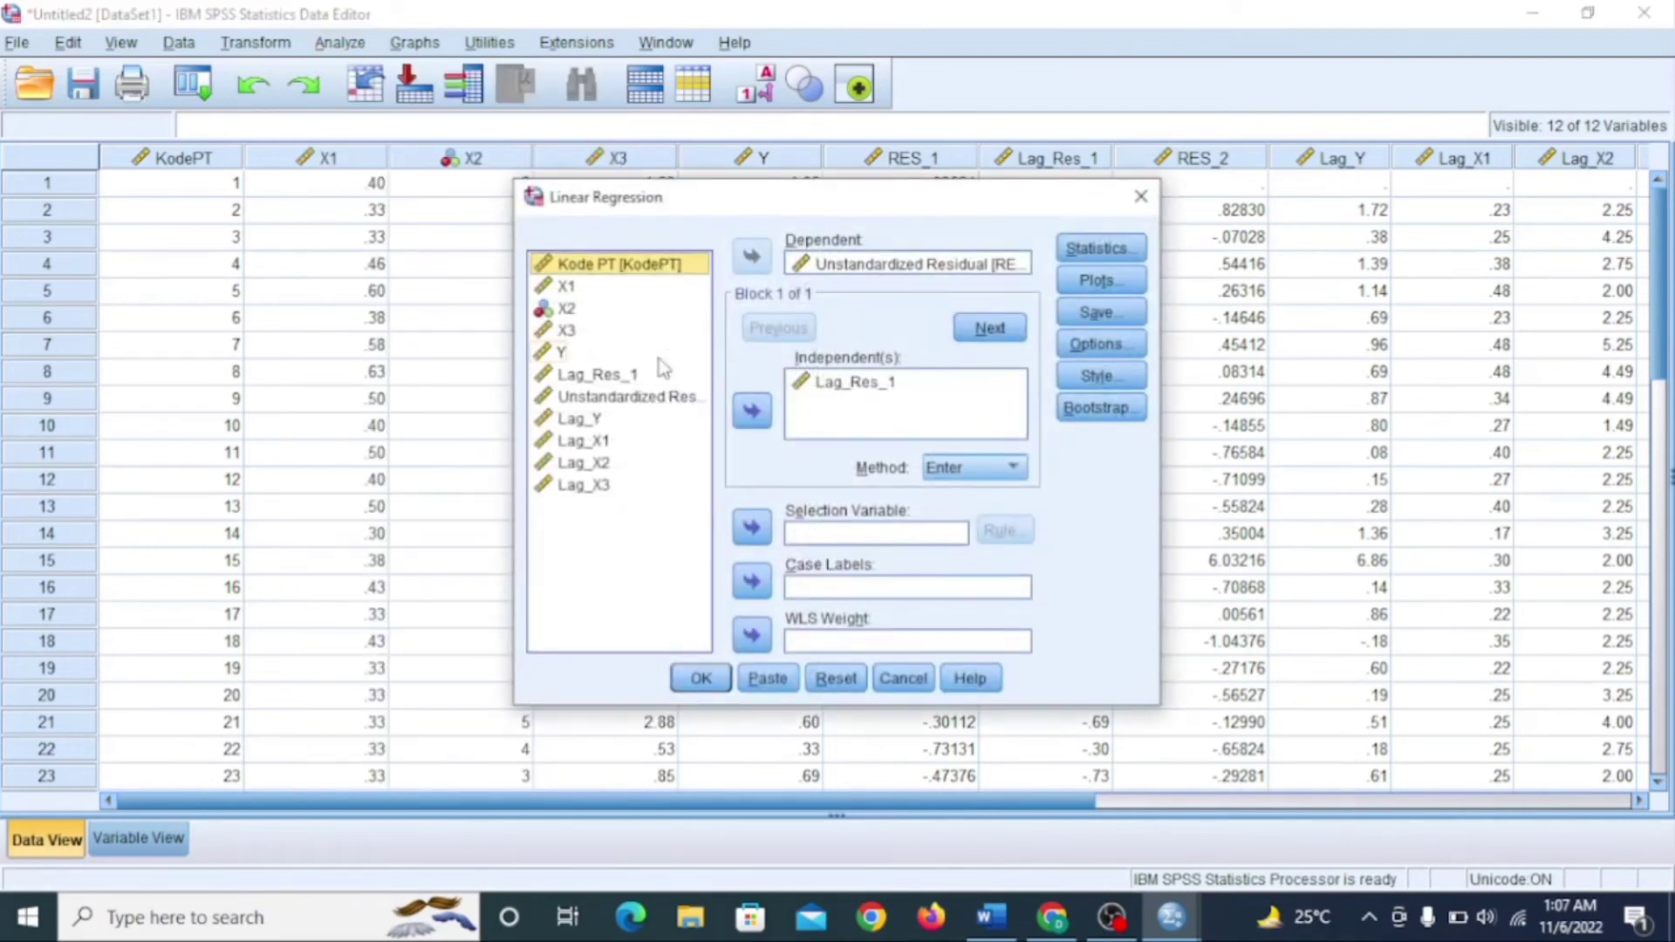
pyautogui.doubleClick(850, 265)
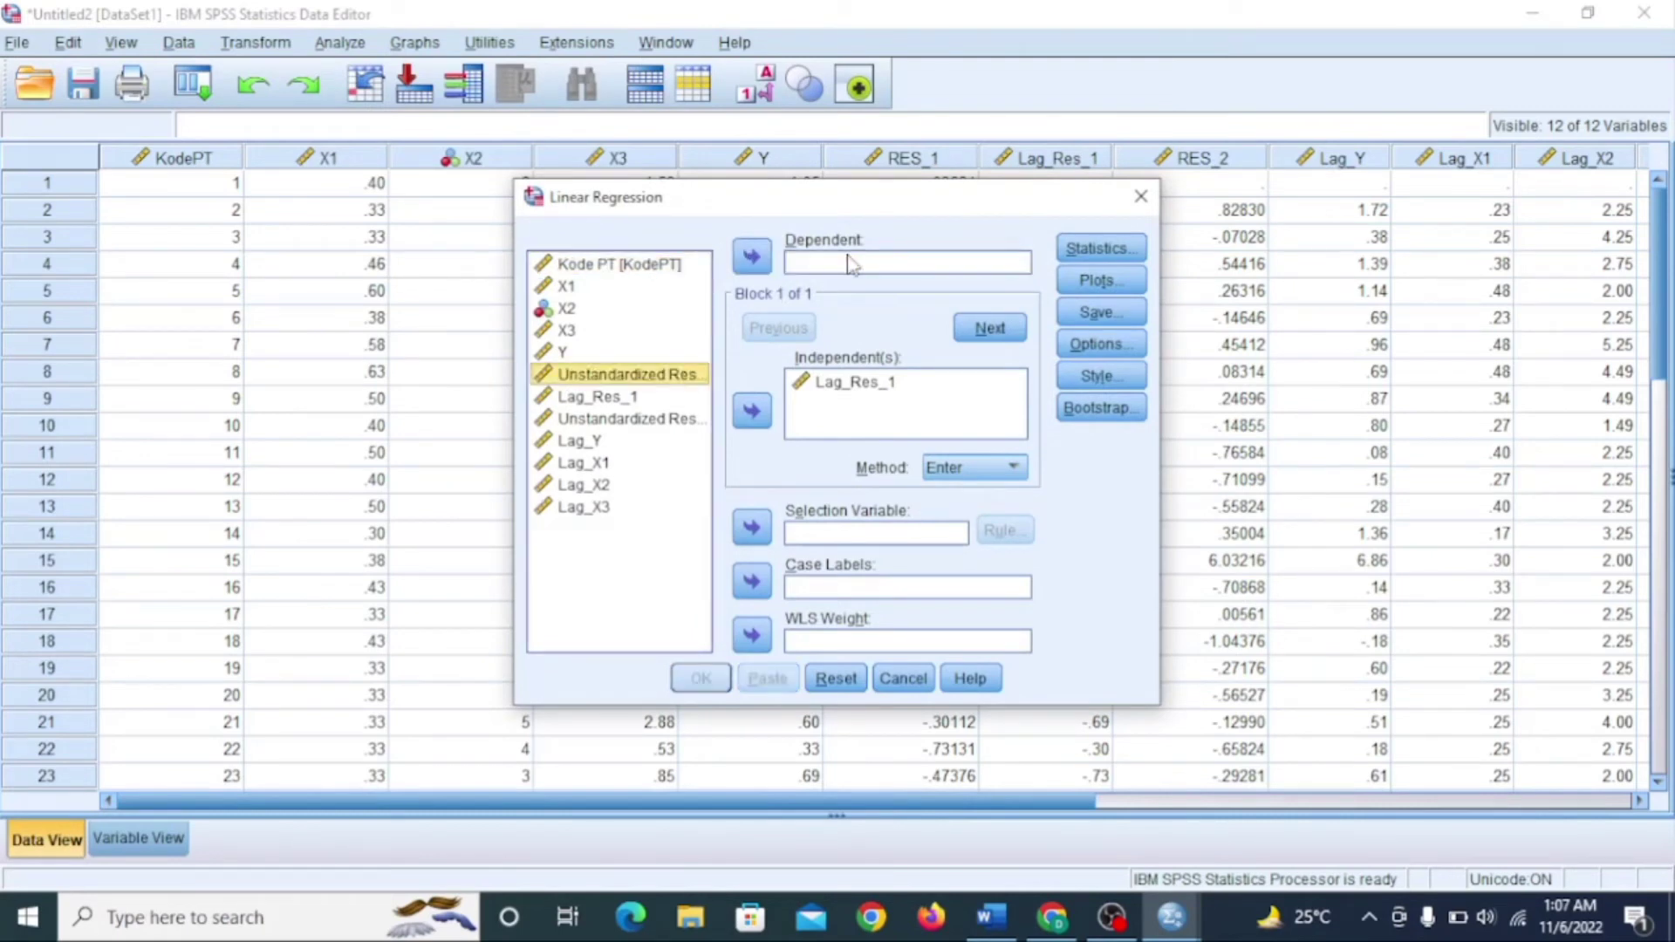
pyautogui.click(580, 441)
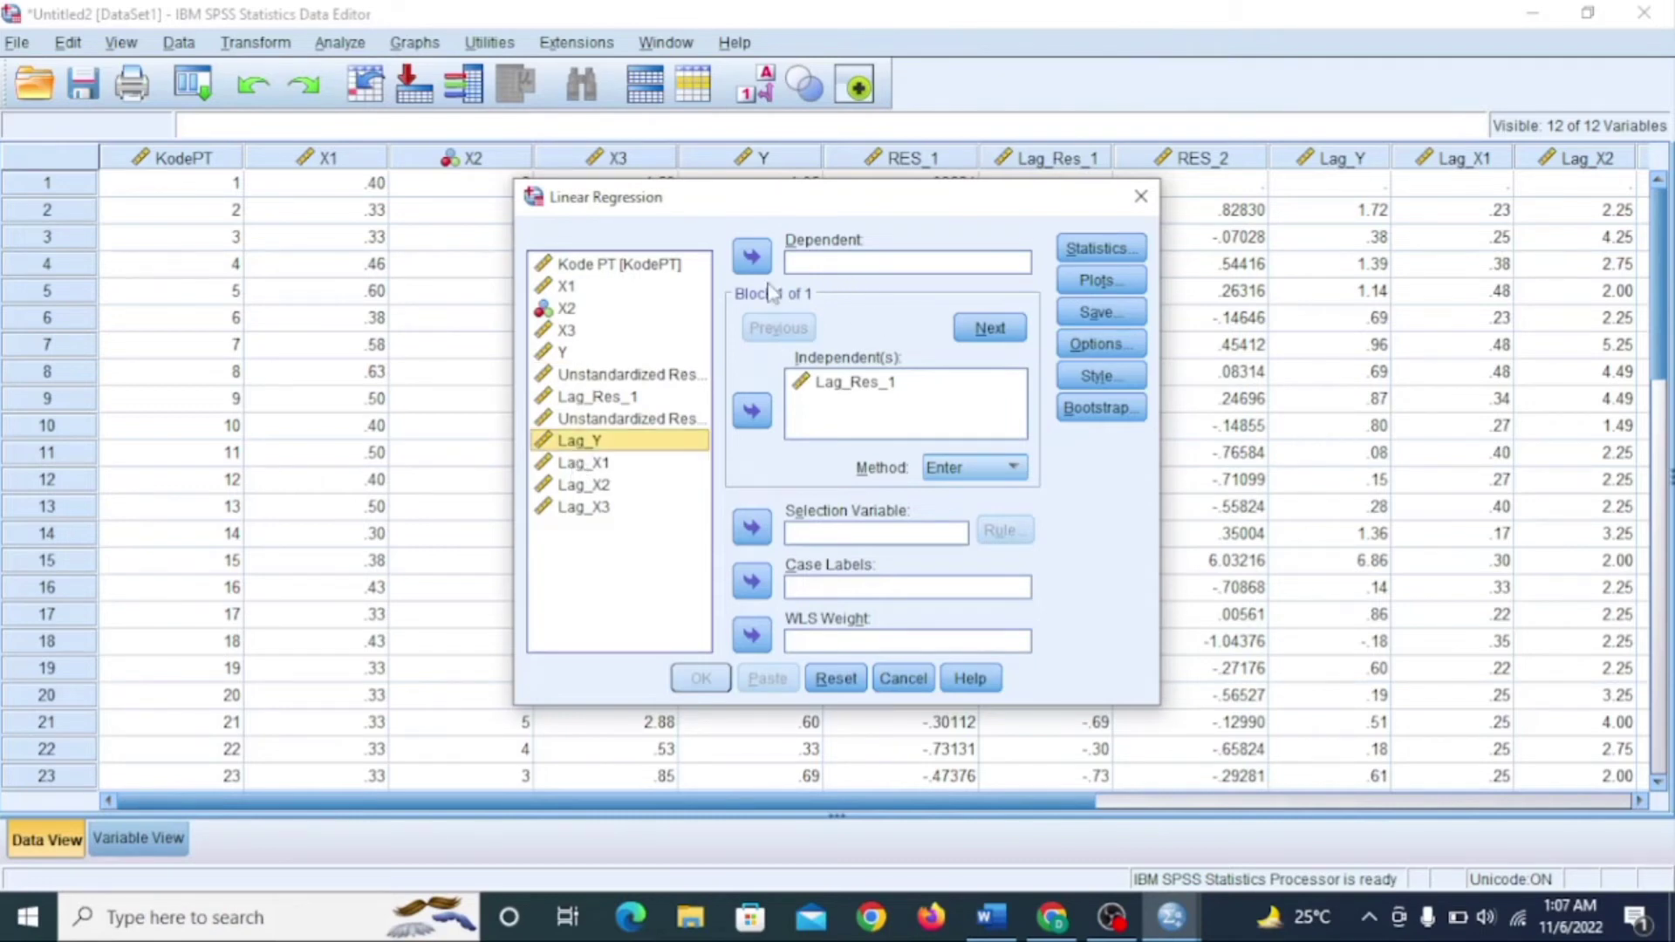
pyautogui.click(752, 257)
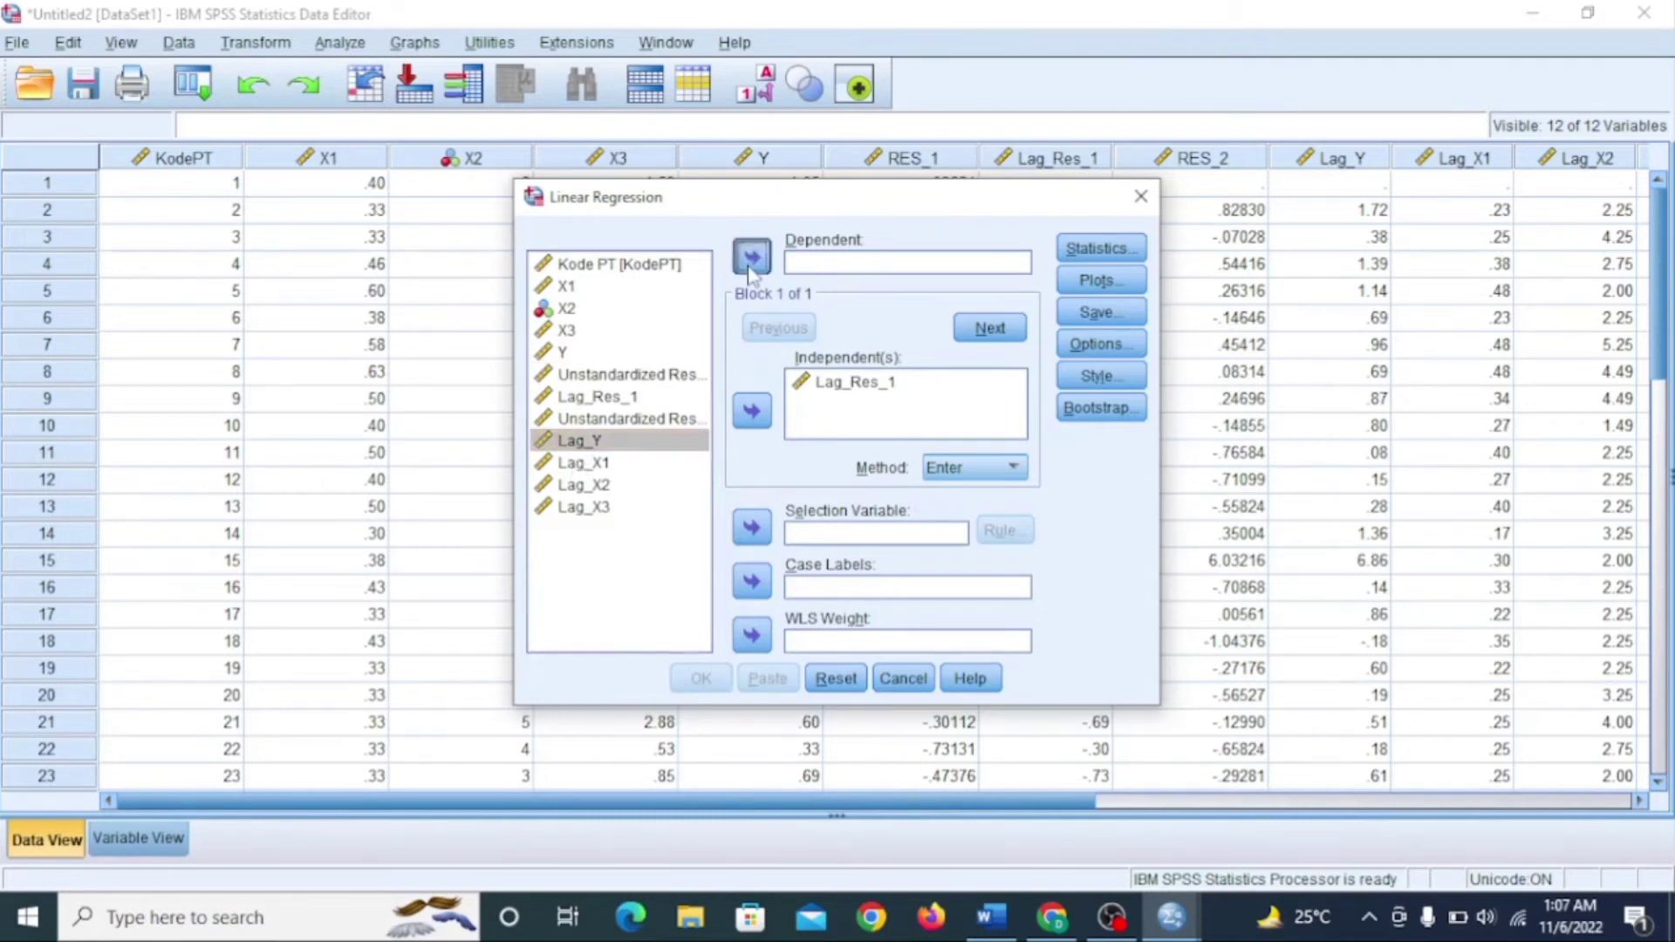
# Step: Replace Lag_Res_1 with Lag_X1, Lag_X2 and Lag_X3 as the independent variables of the regression
pyautogui.doubleClick(875, 384)
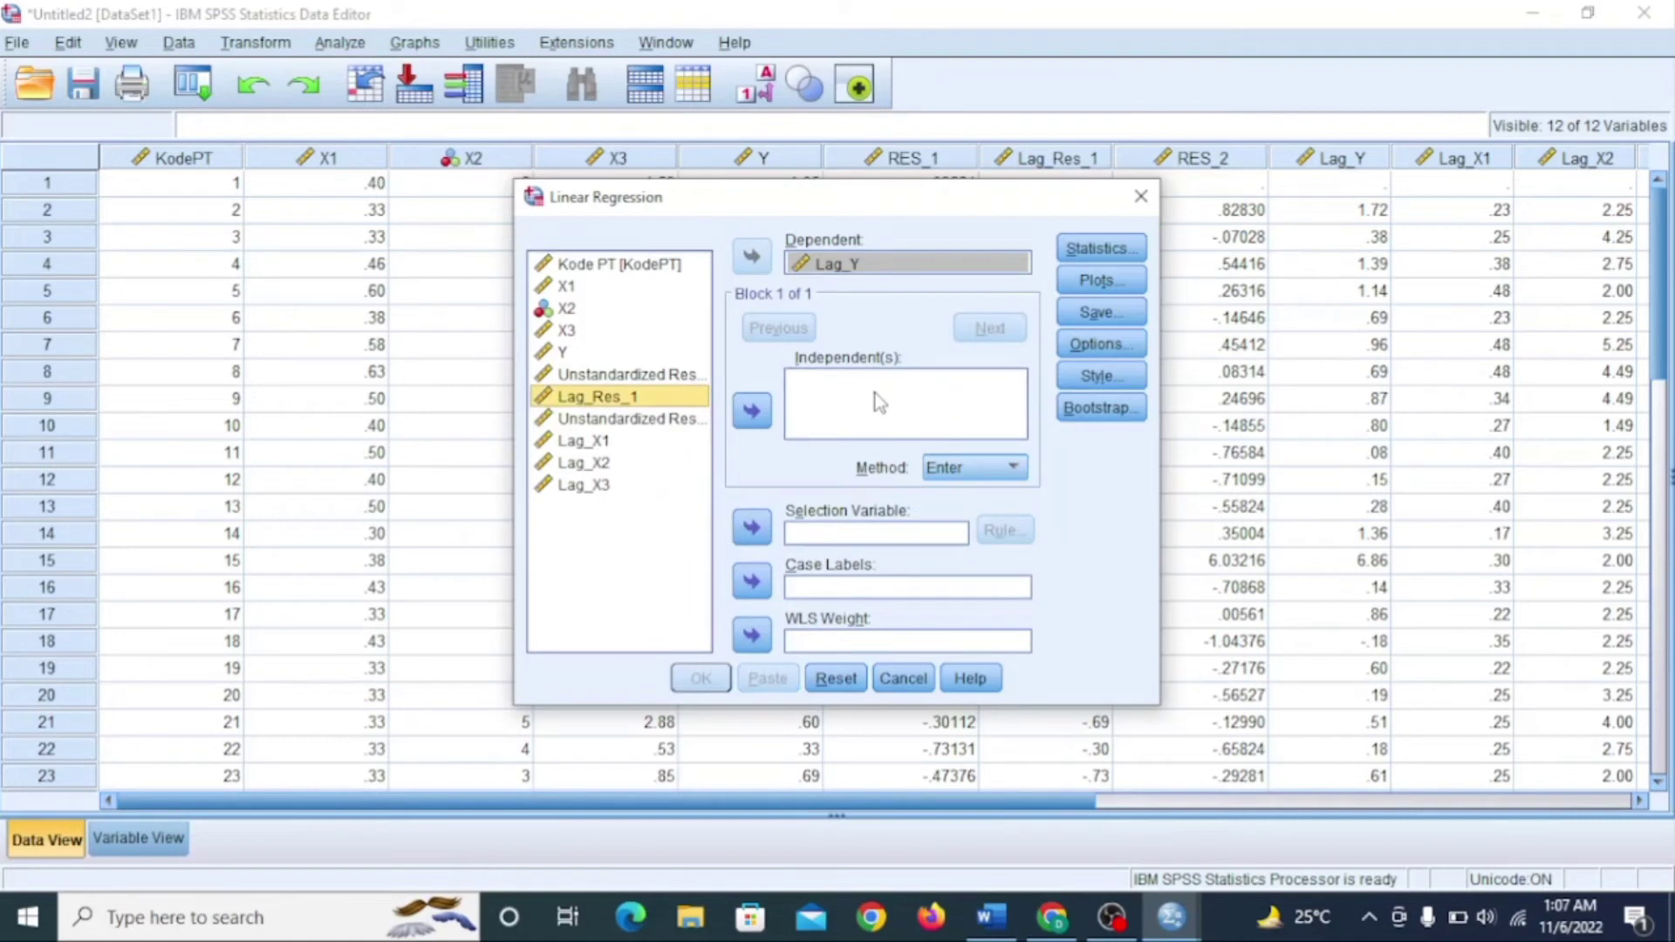
pyautogui.click(594, 444)
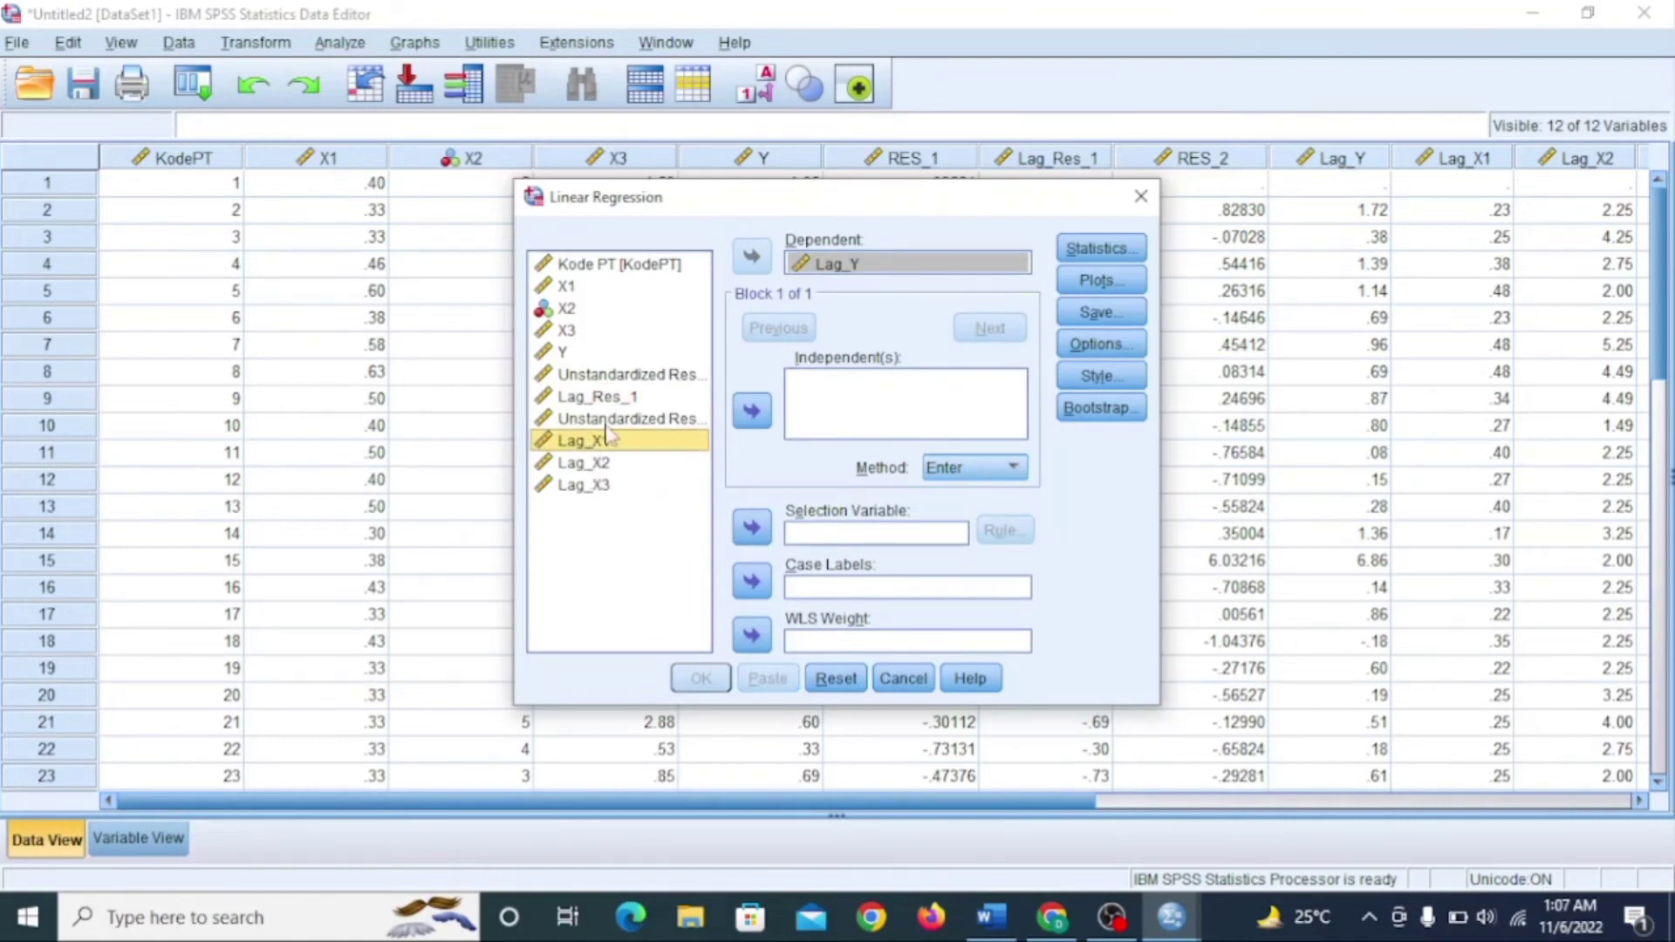
pyautogui.click(752, 411)
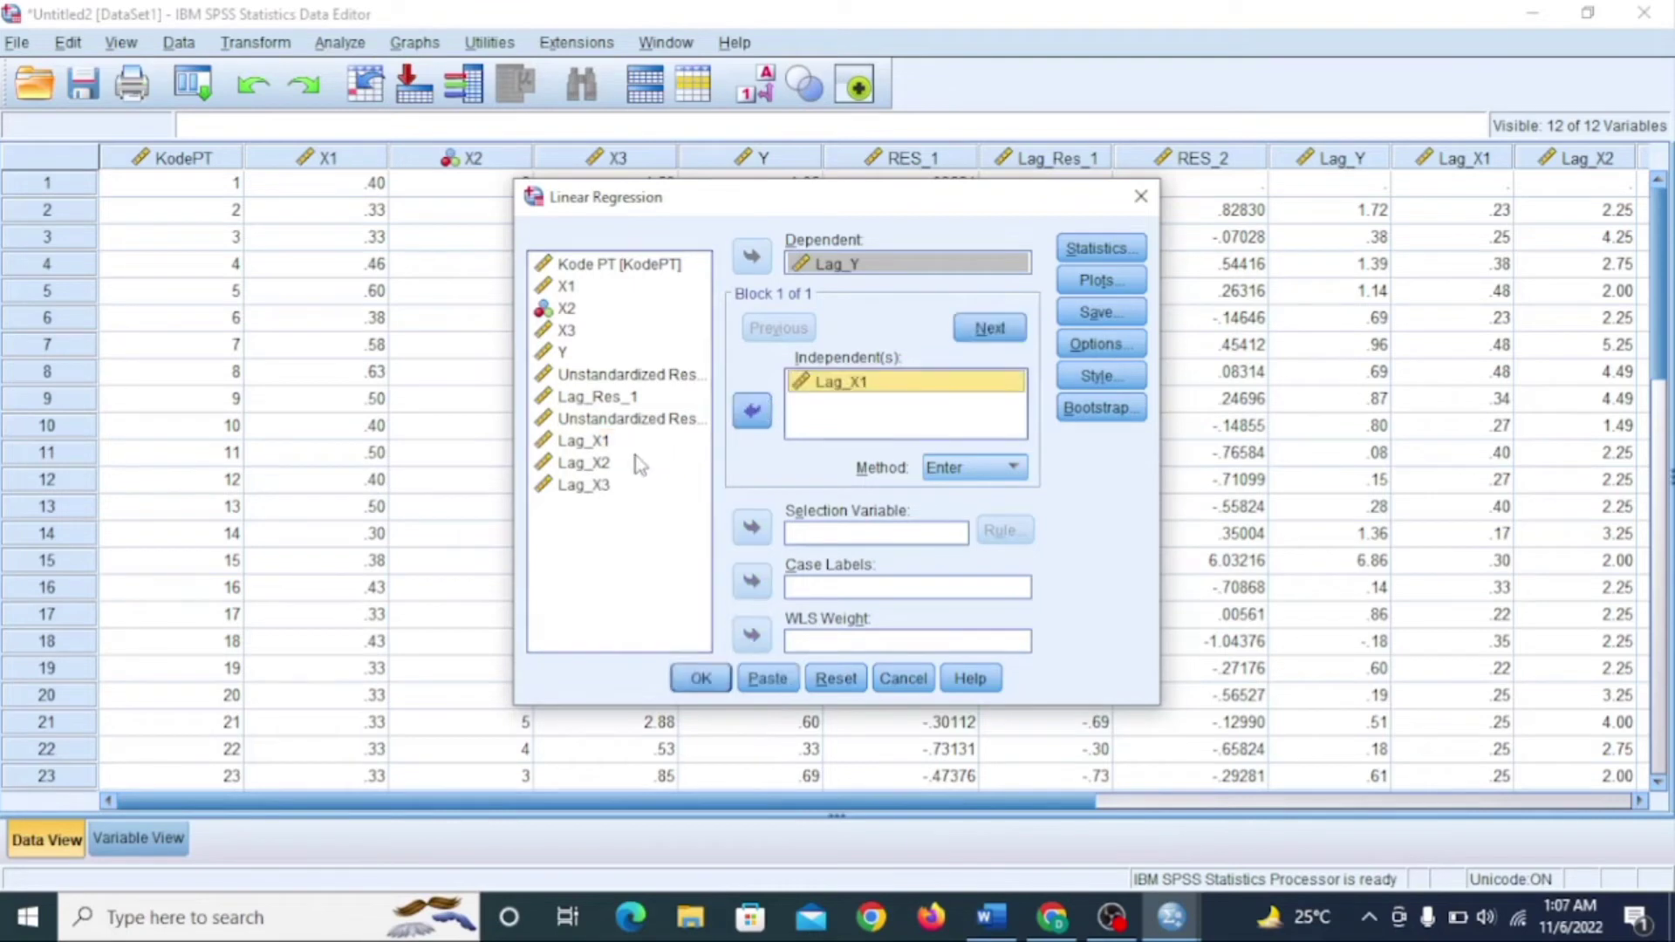
pyautogui.click(631, 464)
pyautogui.click(752, 411)
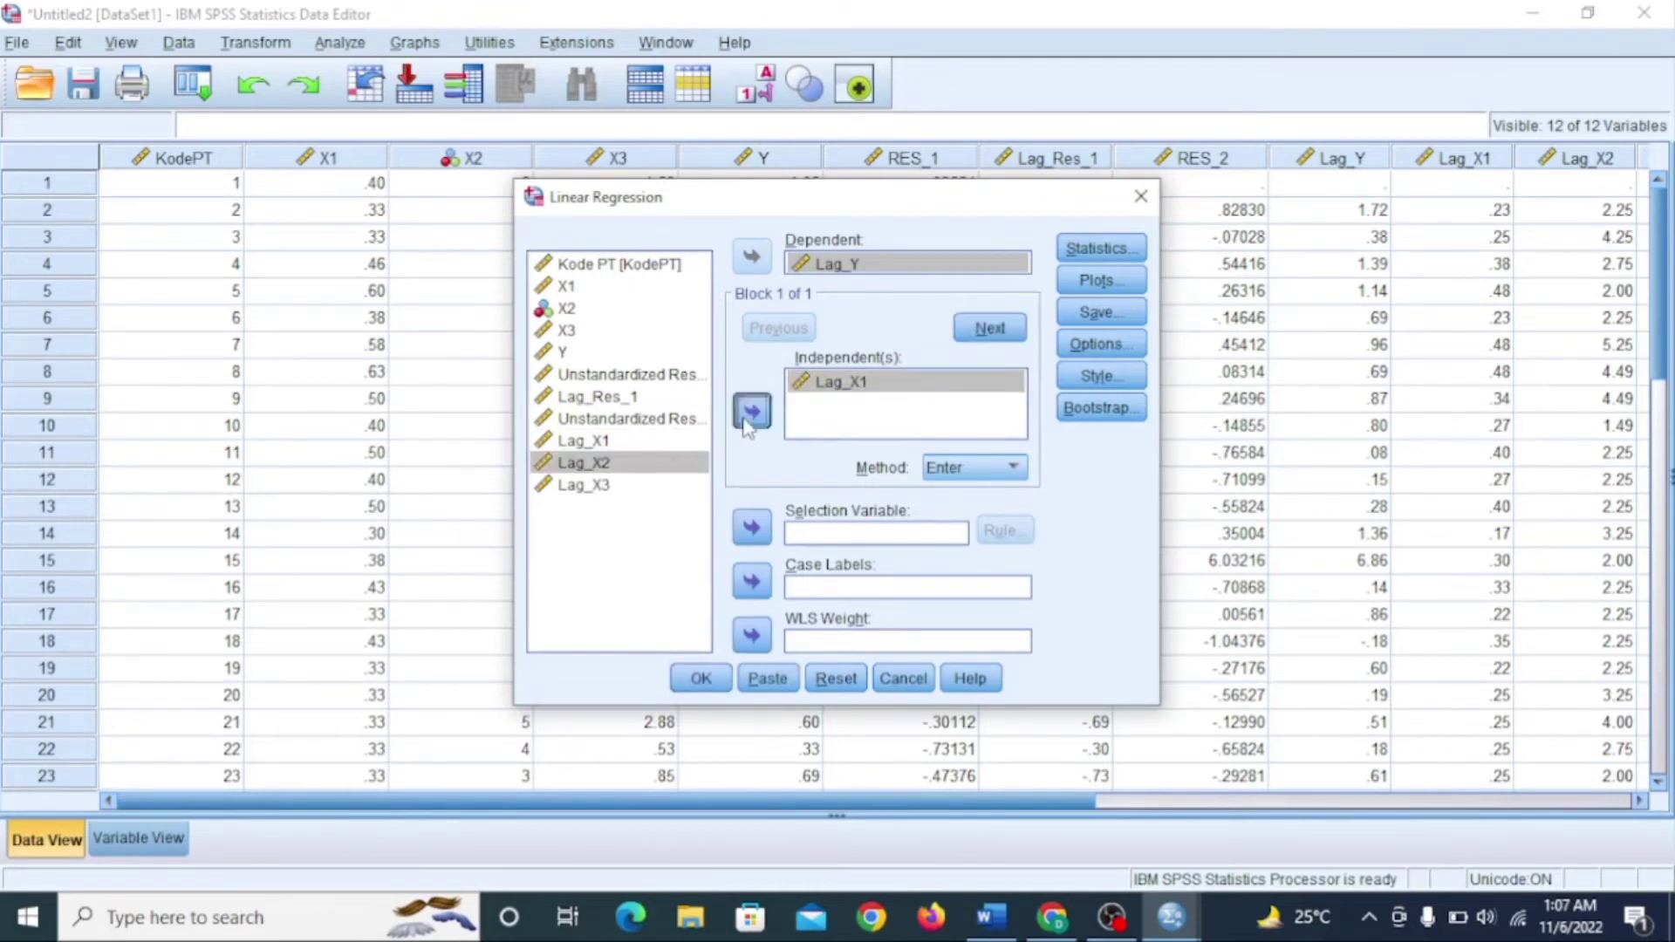
pyautogui.click(615, 486)
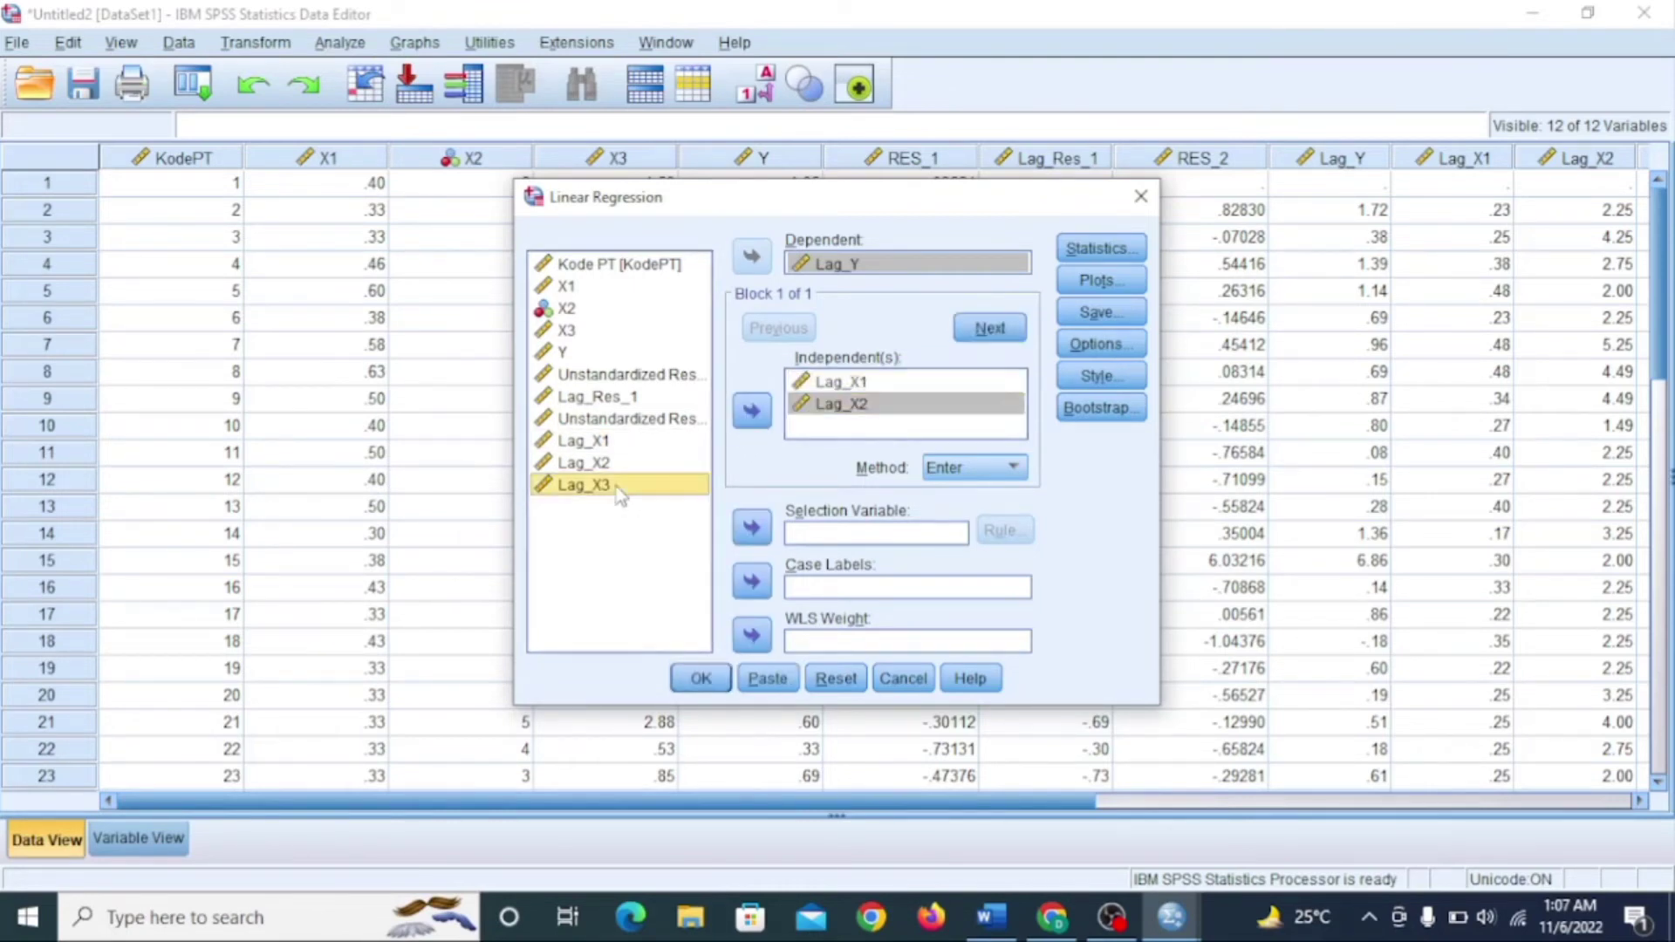
pyautogui.click(755, 421)
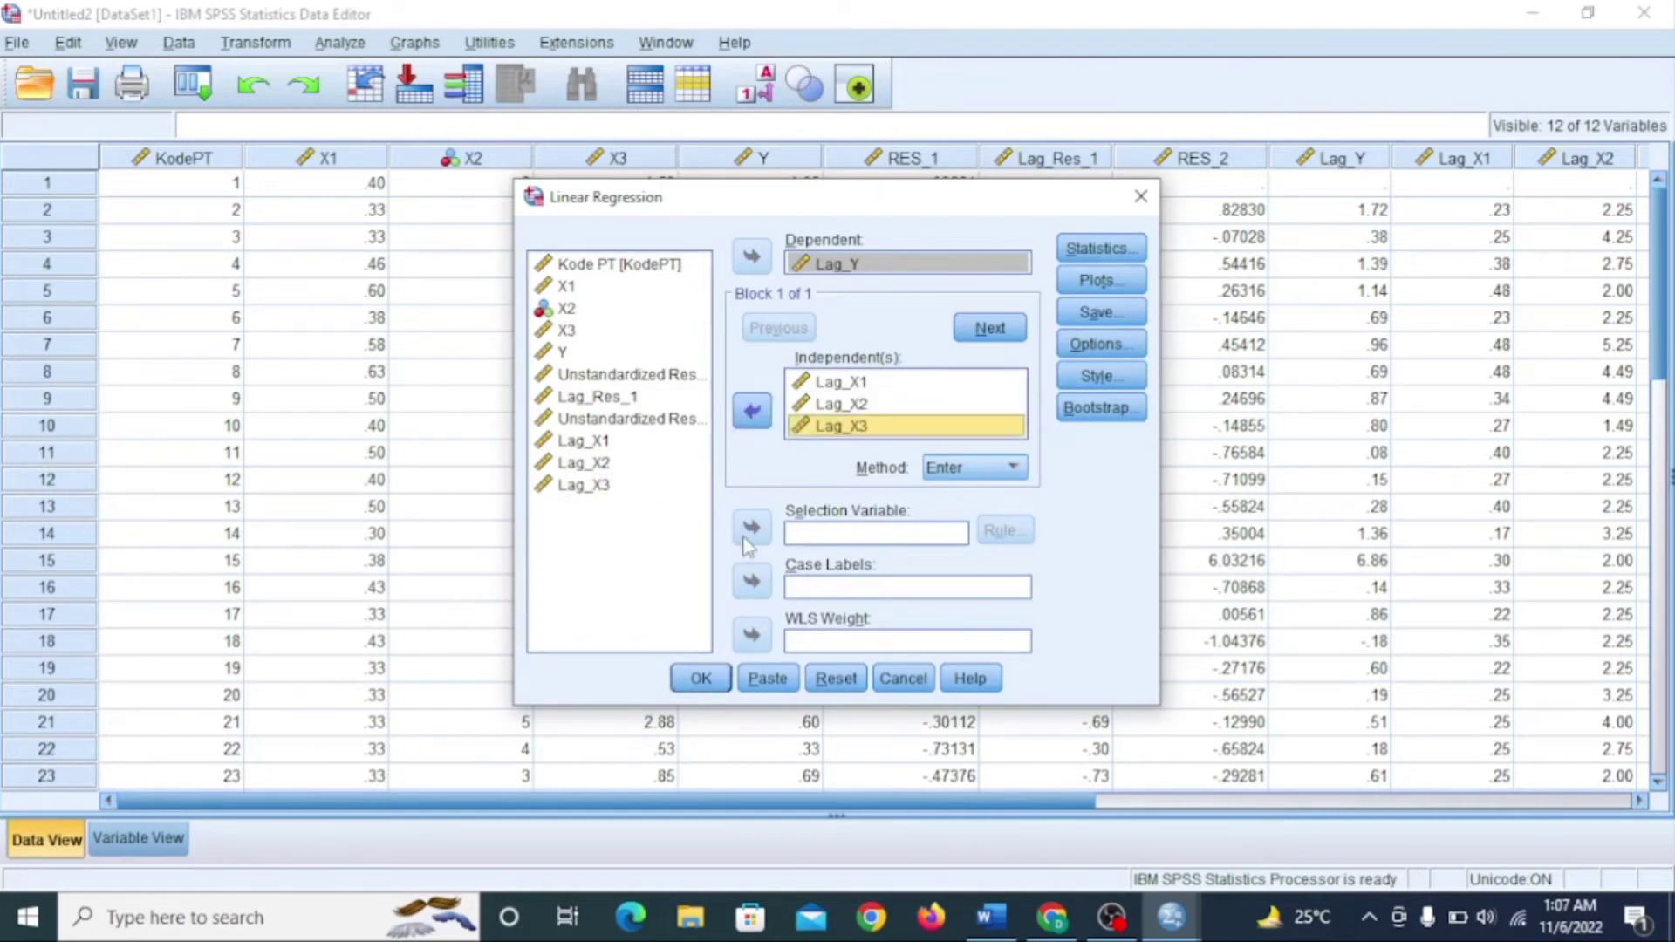
# Step: Run the linear regression and select the new Model Summary table in the output
pyautogui.click(699, 682)
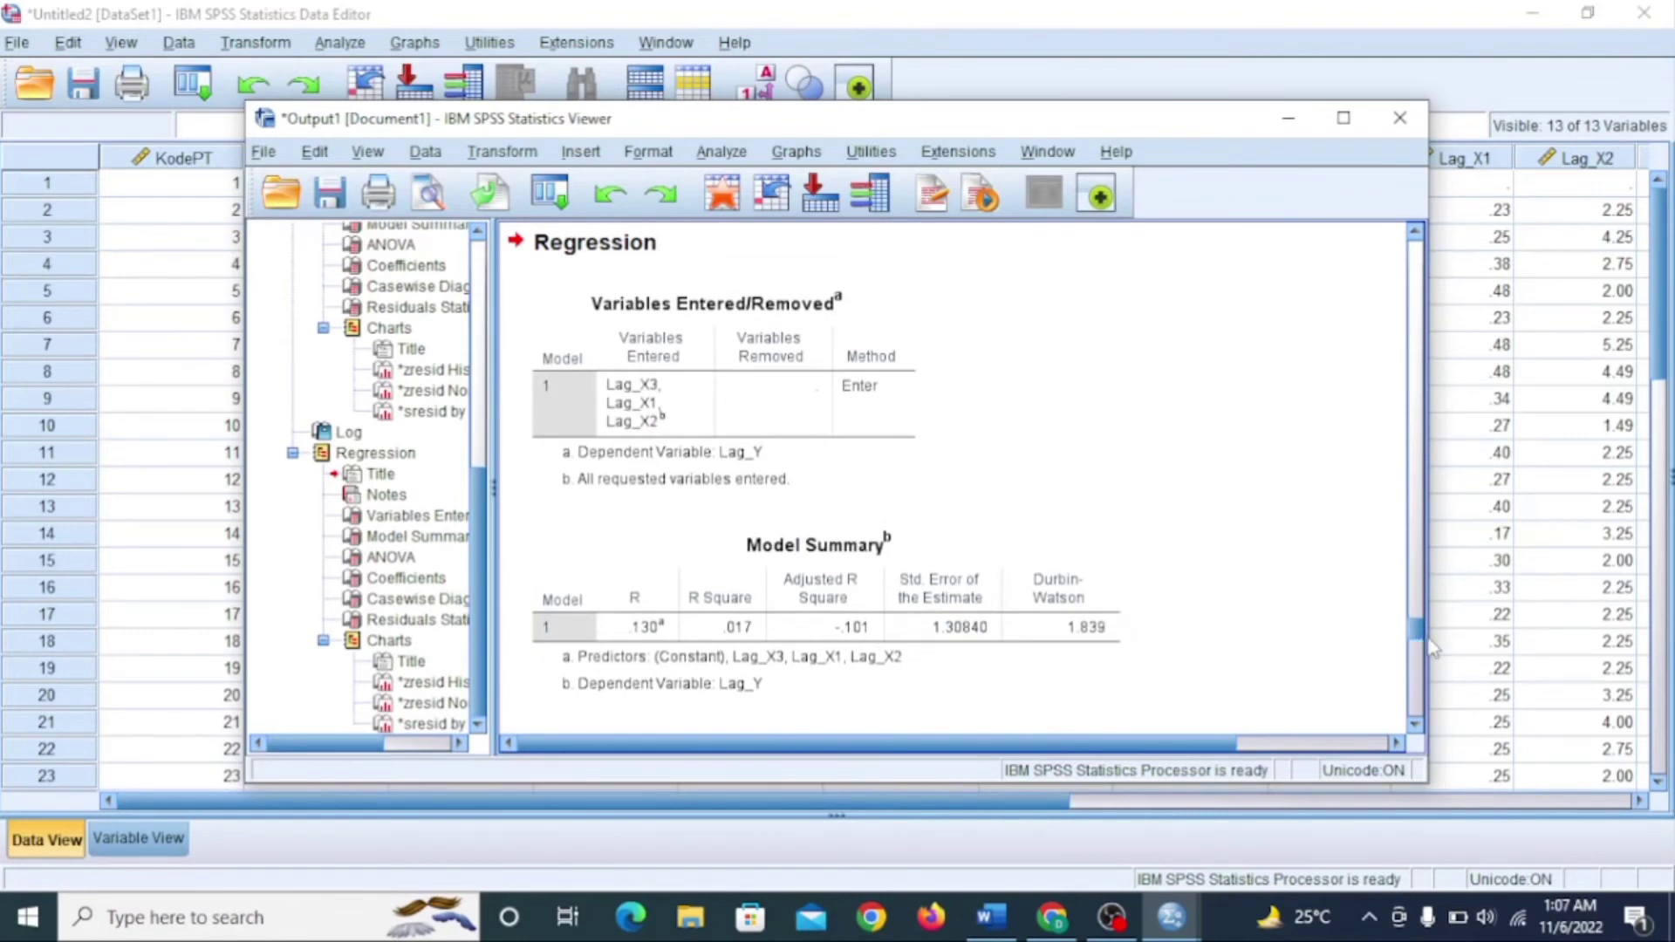
pyautogui.scroll(-3, 1424, 644)
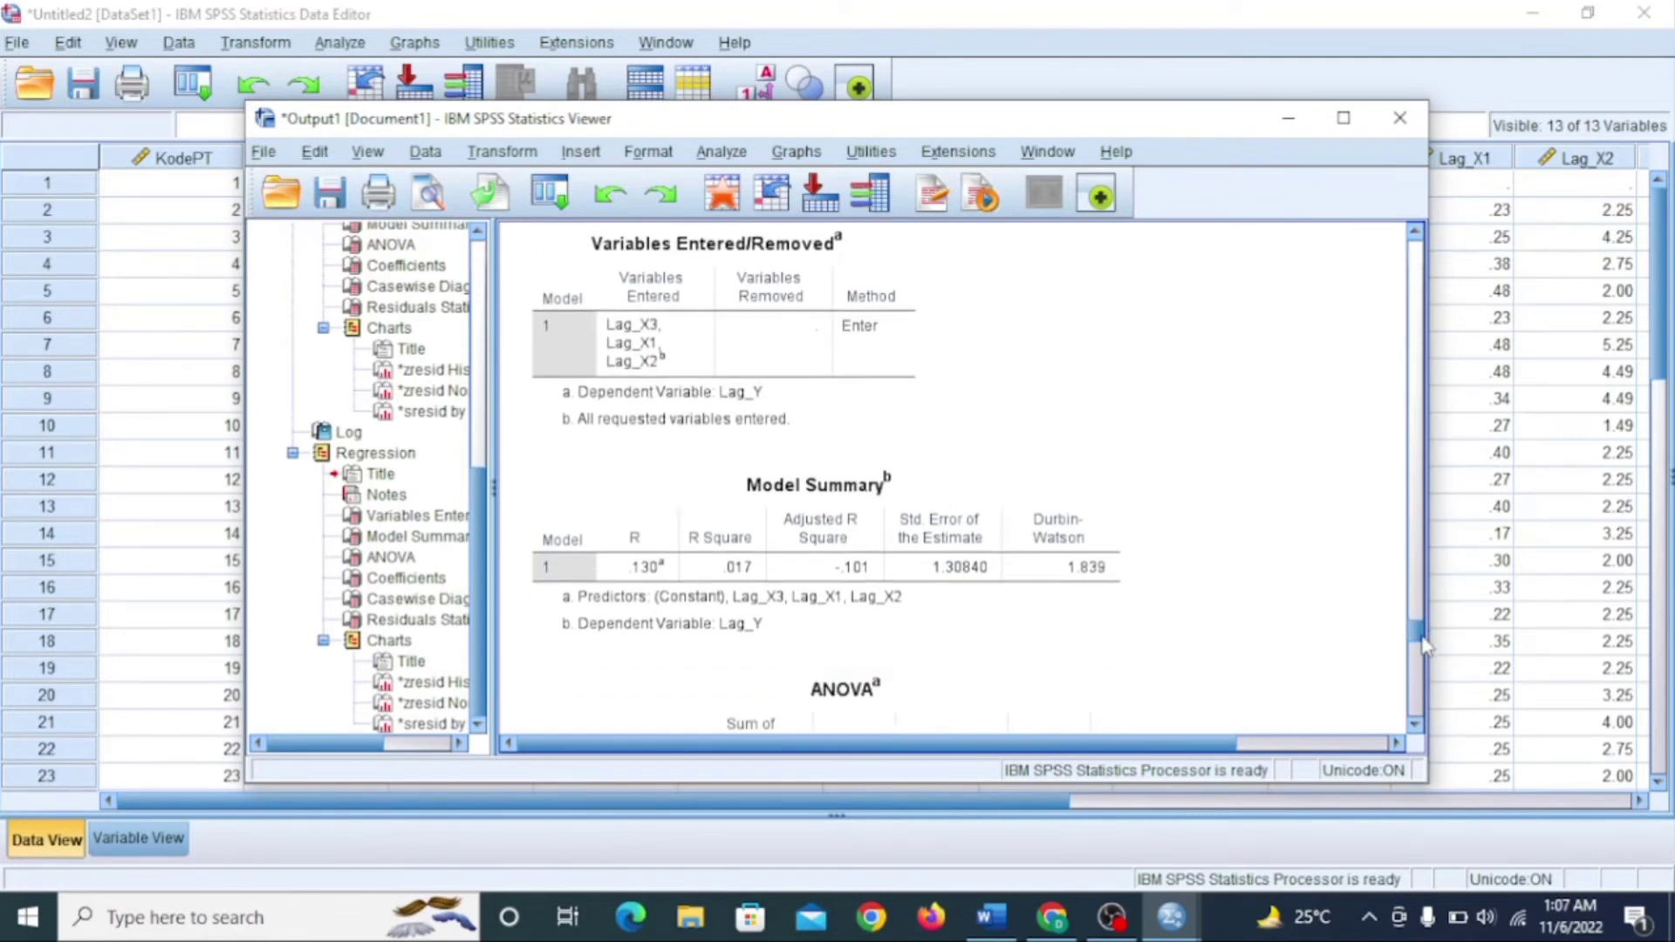
pyautogui.click(854, 479)
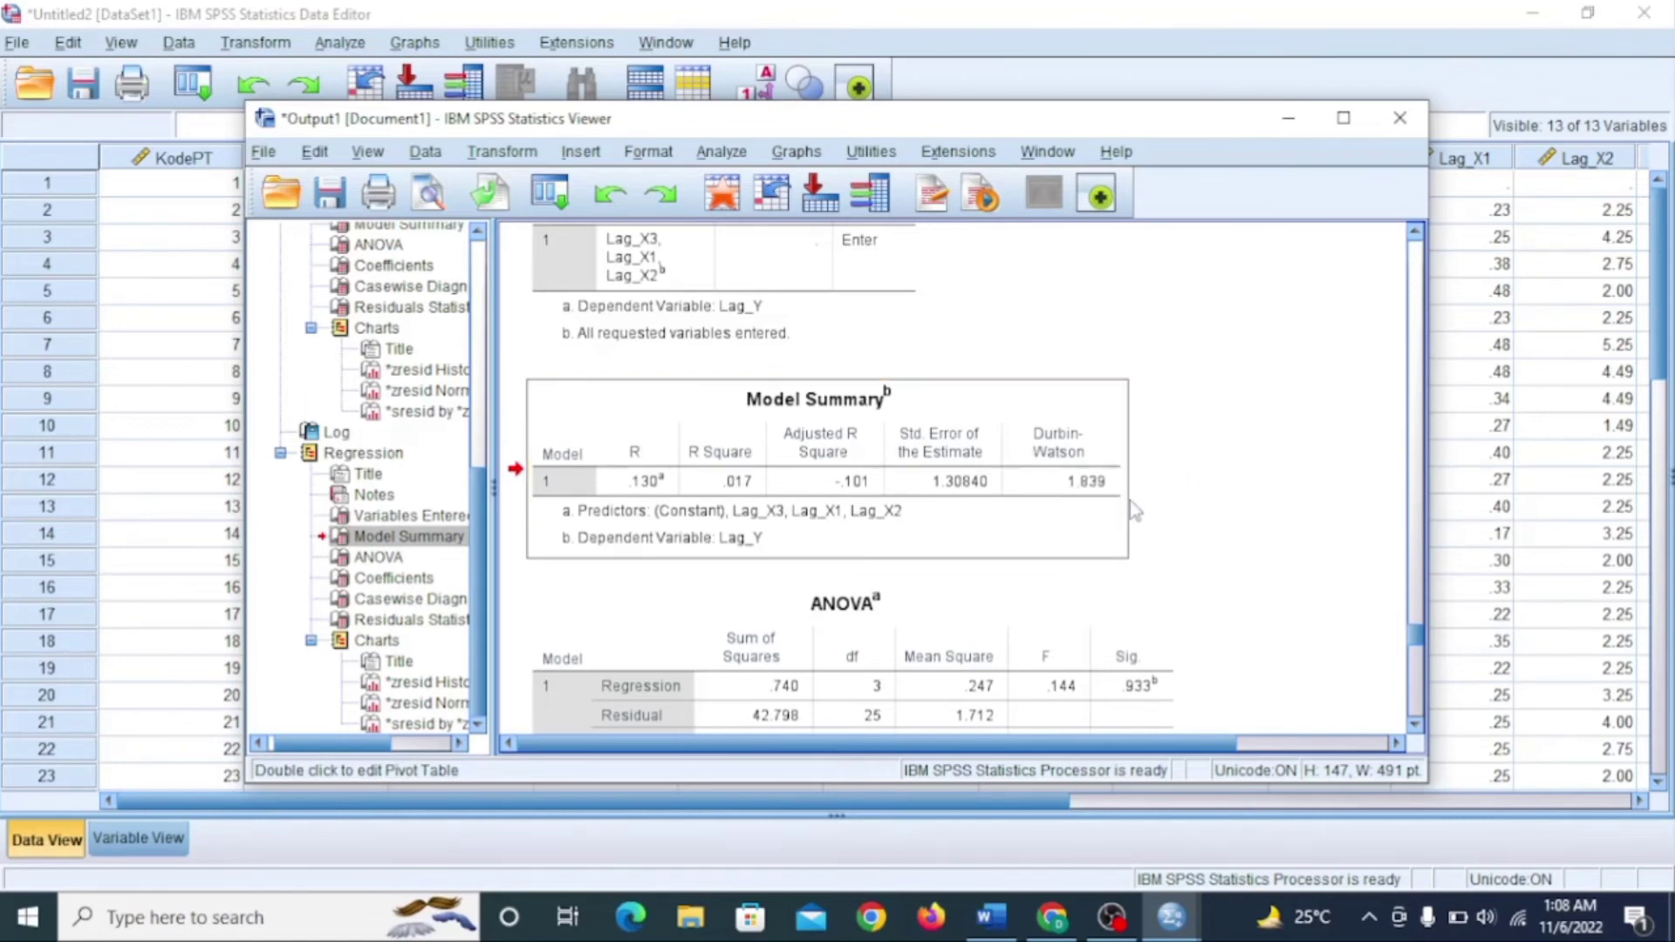
# Step: Switch to the Word document and set the DW value in the table to 1.839, checking it against the SPSS output
pyautogui.click(991, 917)
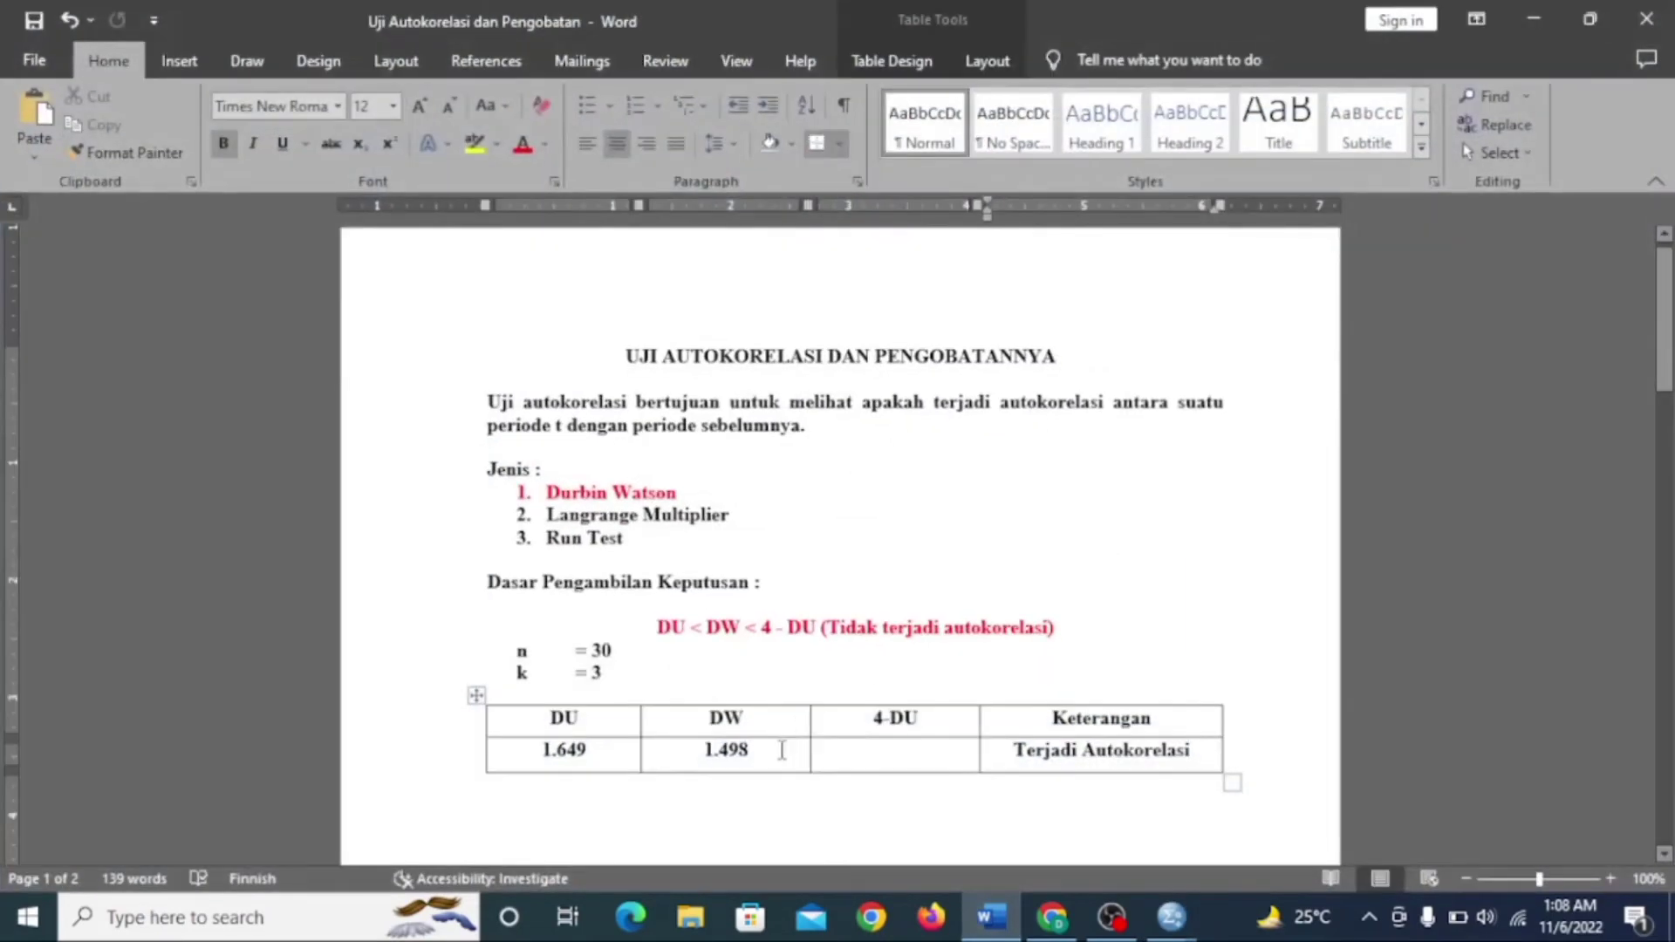
pyautogui.press('BackSpace')
pyautogui.press('BackSpace')
pyautogui.press('BackSpace')
pyautogui.press('BackSpace')
pyautogui.press('BackSpace')
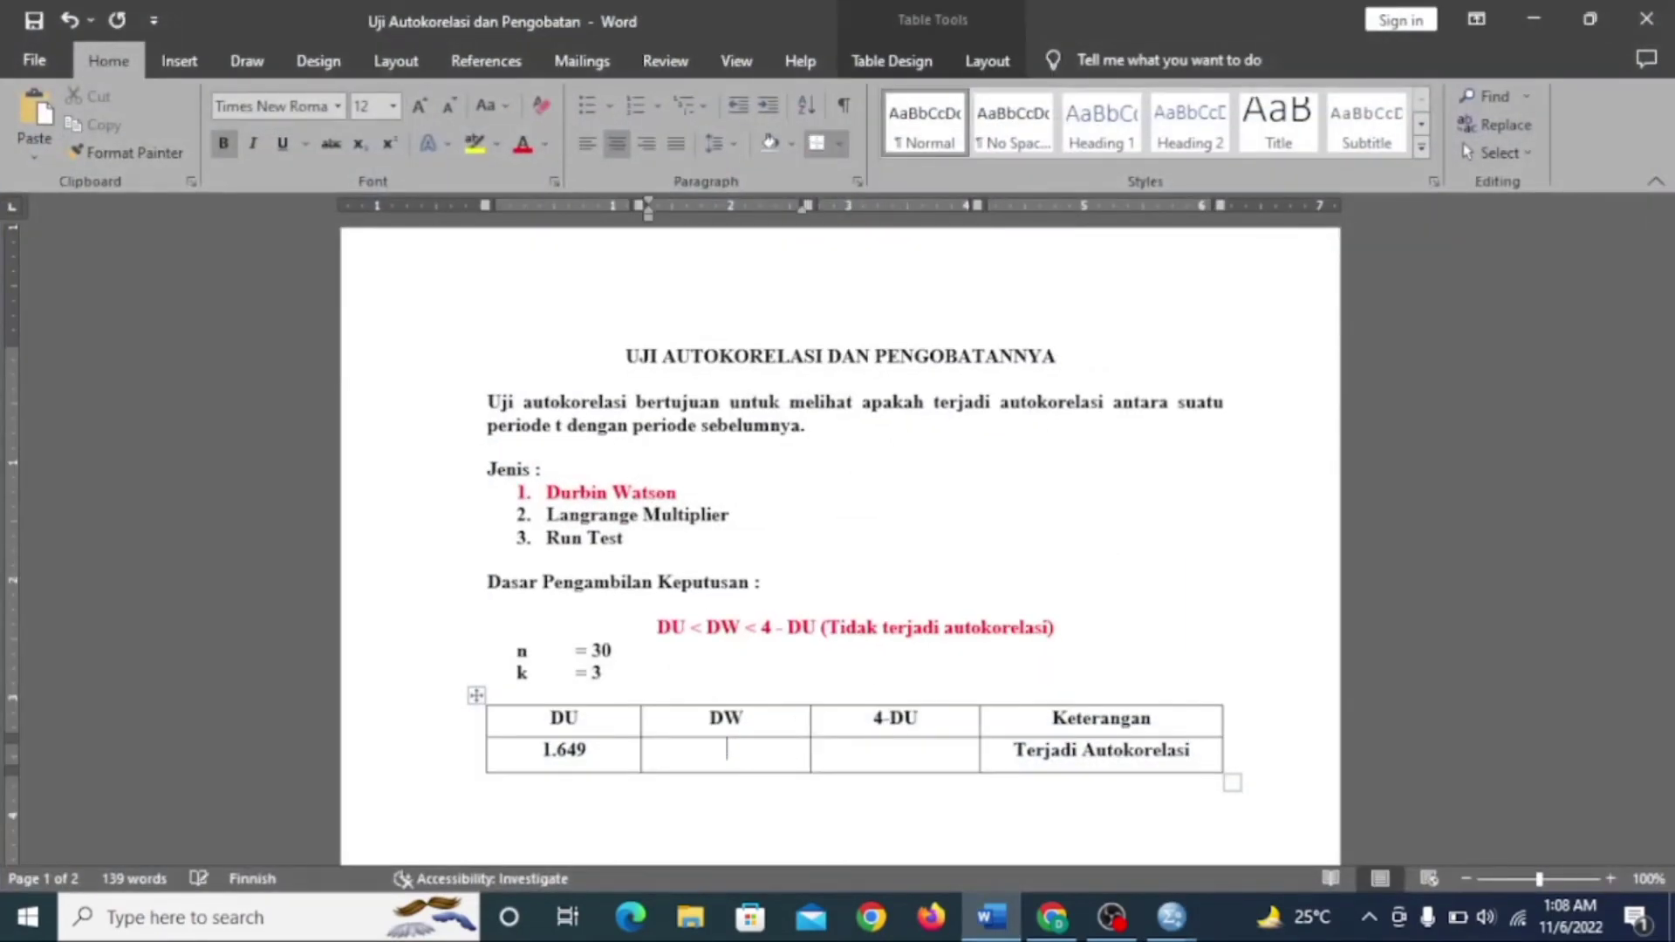
pyautogui.write('1.839')
pyautogui.click(995, 919)
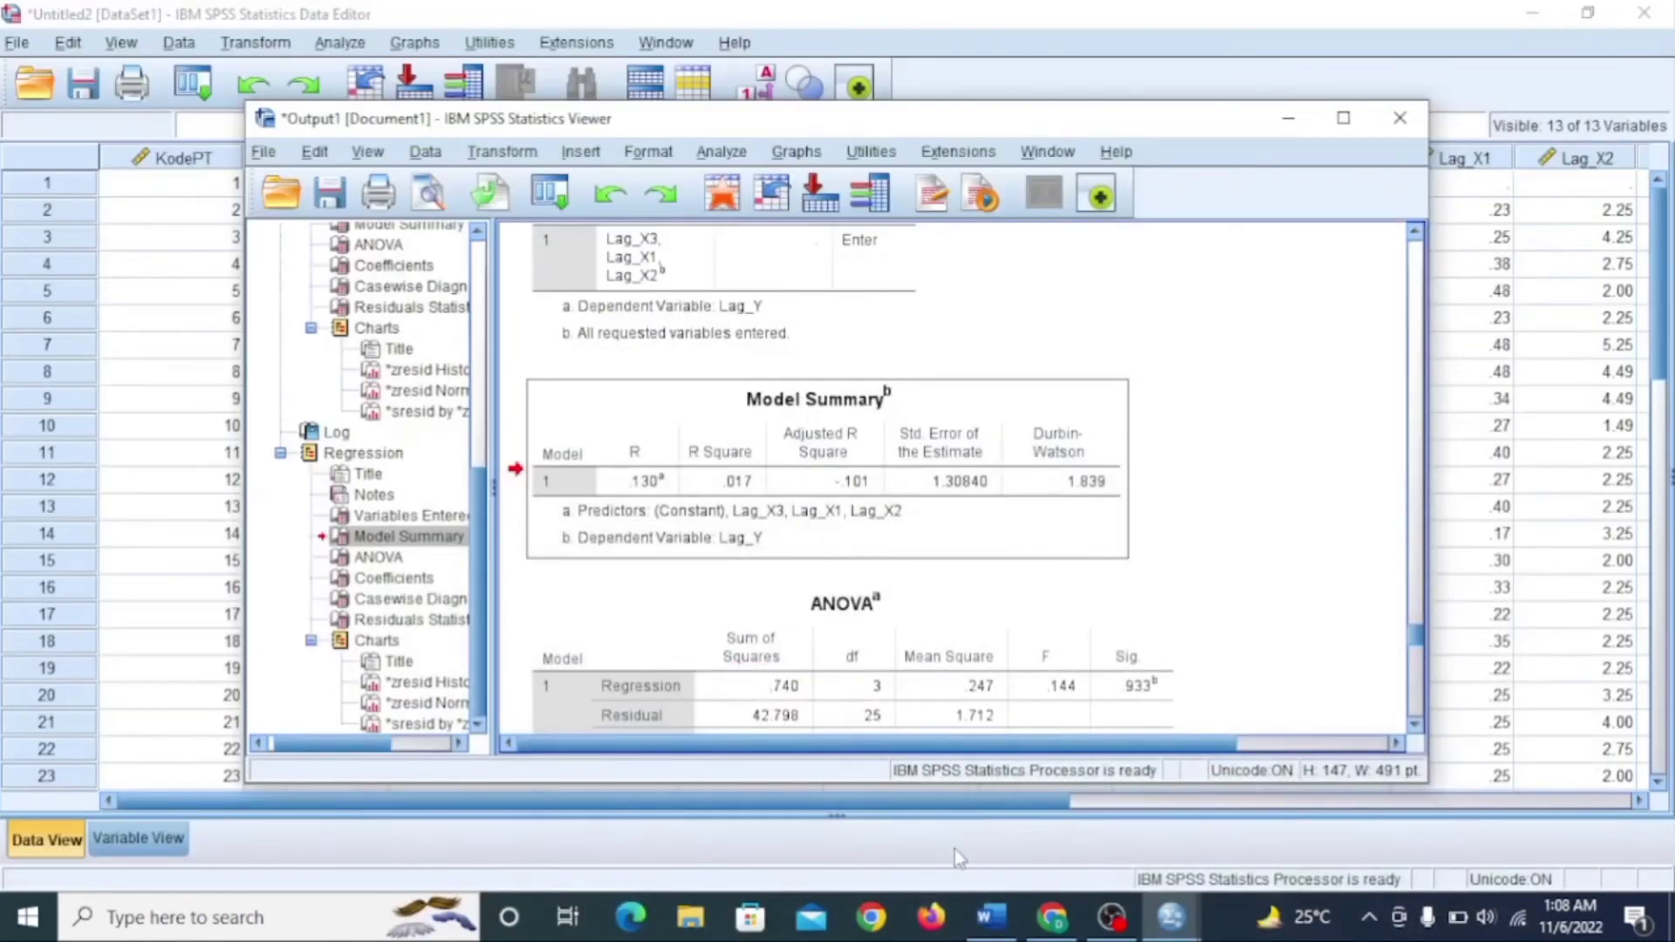
pyautogui.click(984, 916)
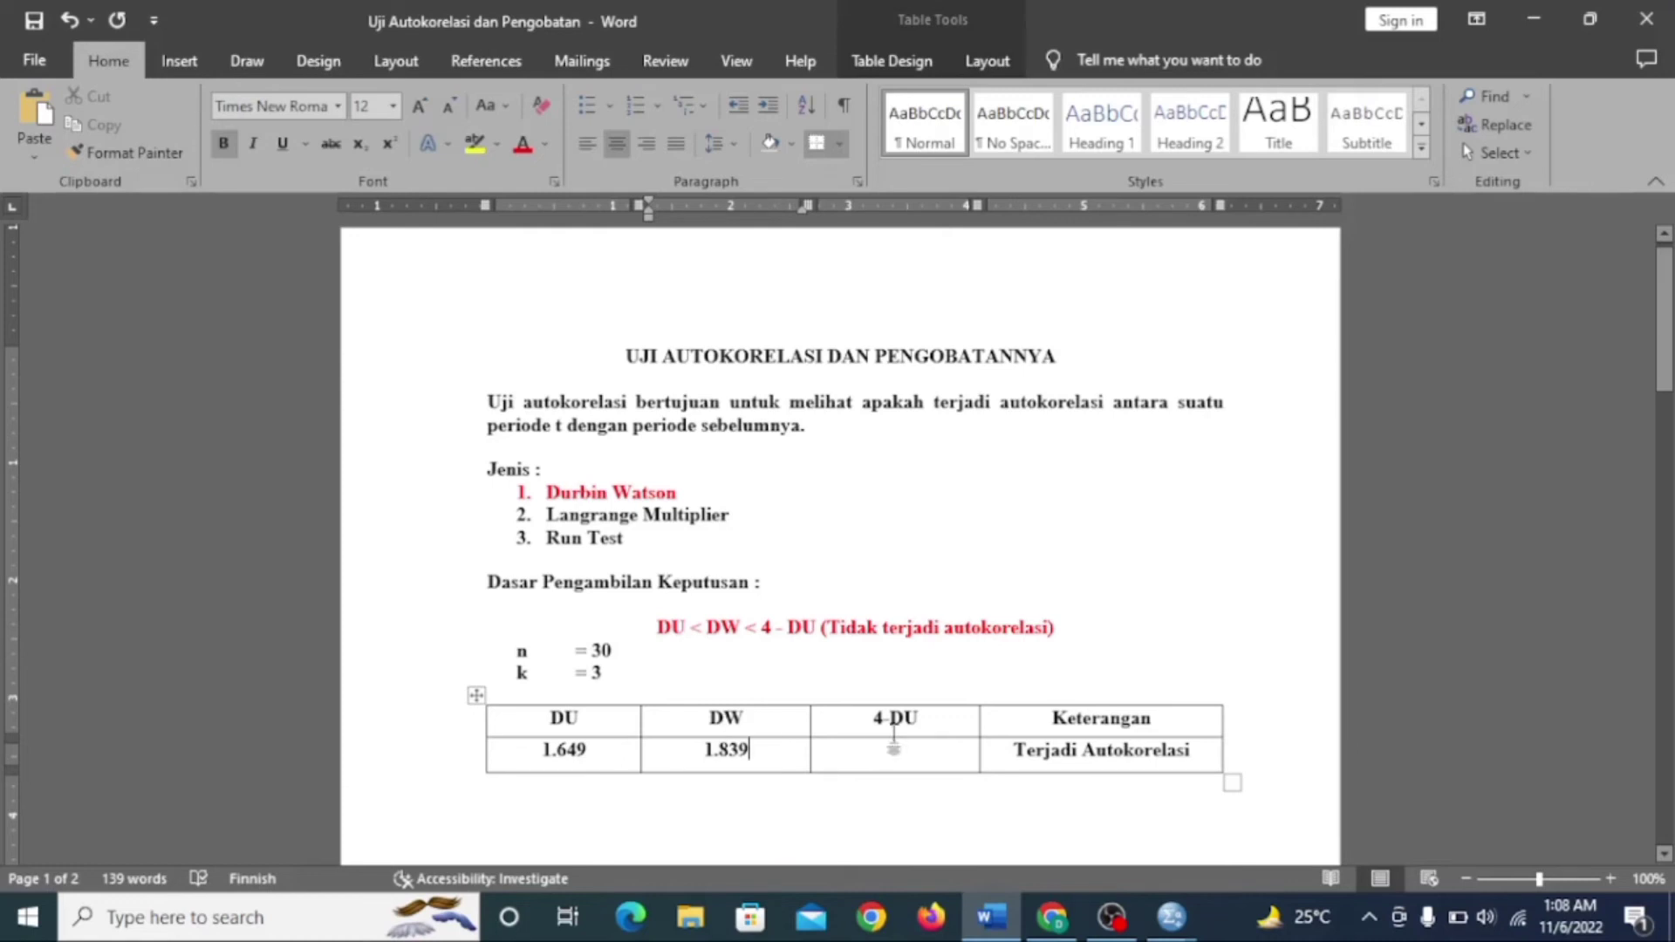
# Step: Enter 2.351 in the empty 4-DU cell of the table
pyautogui.click(912, 752)
pyautogui.write('2.')
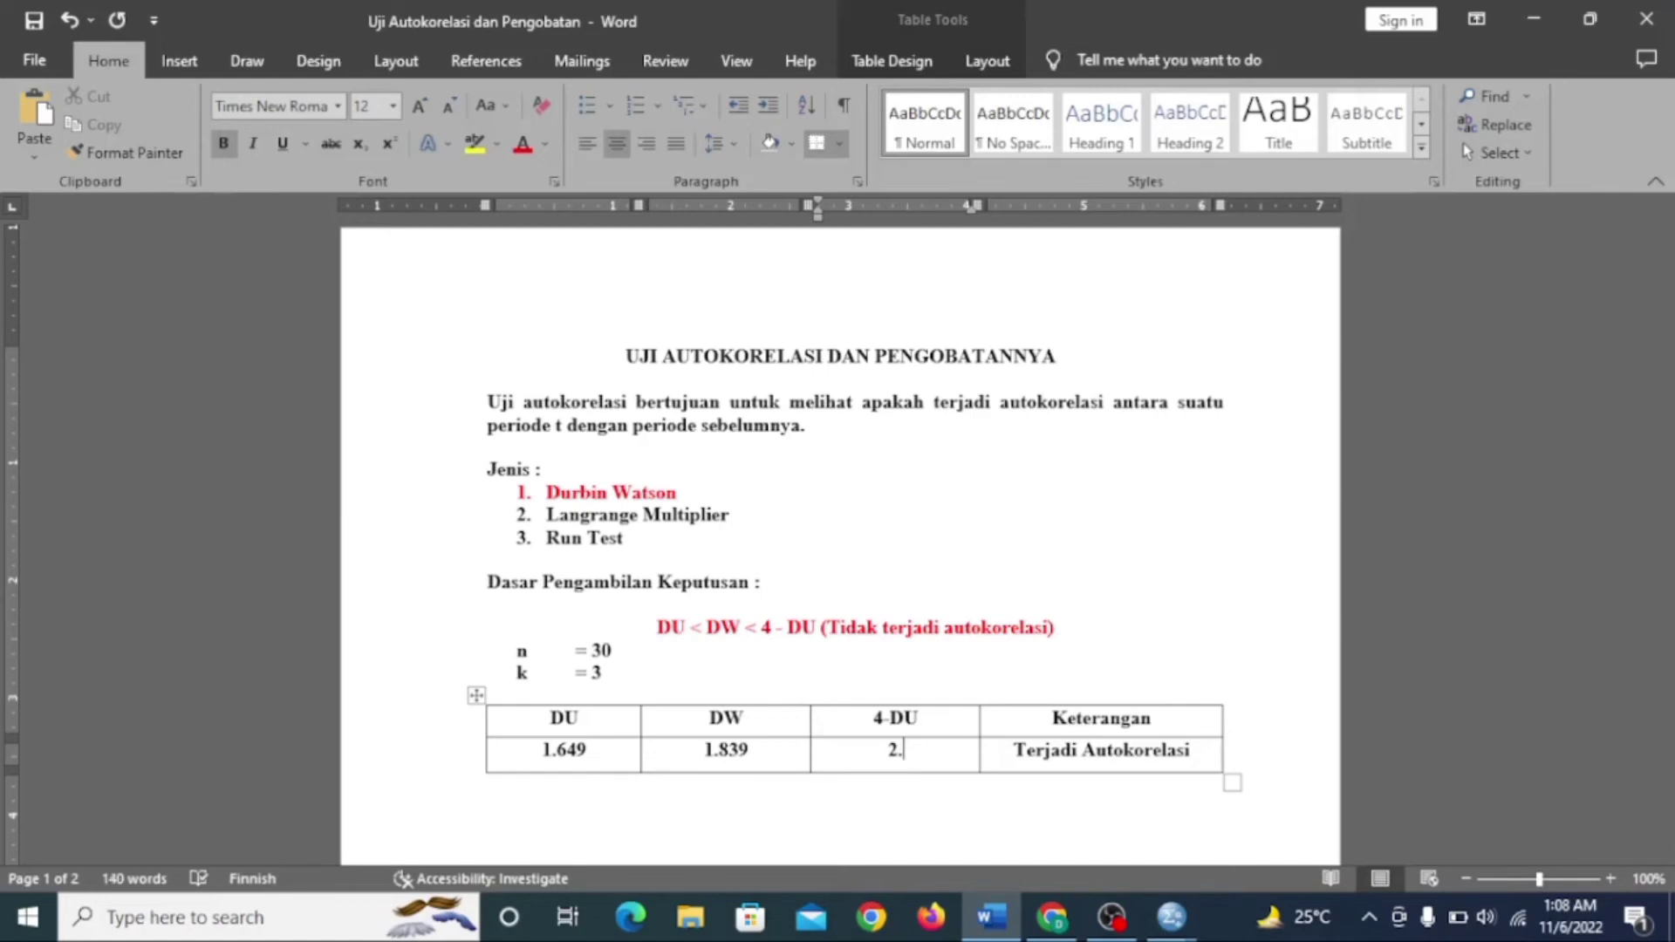
pyautogui.write('351')
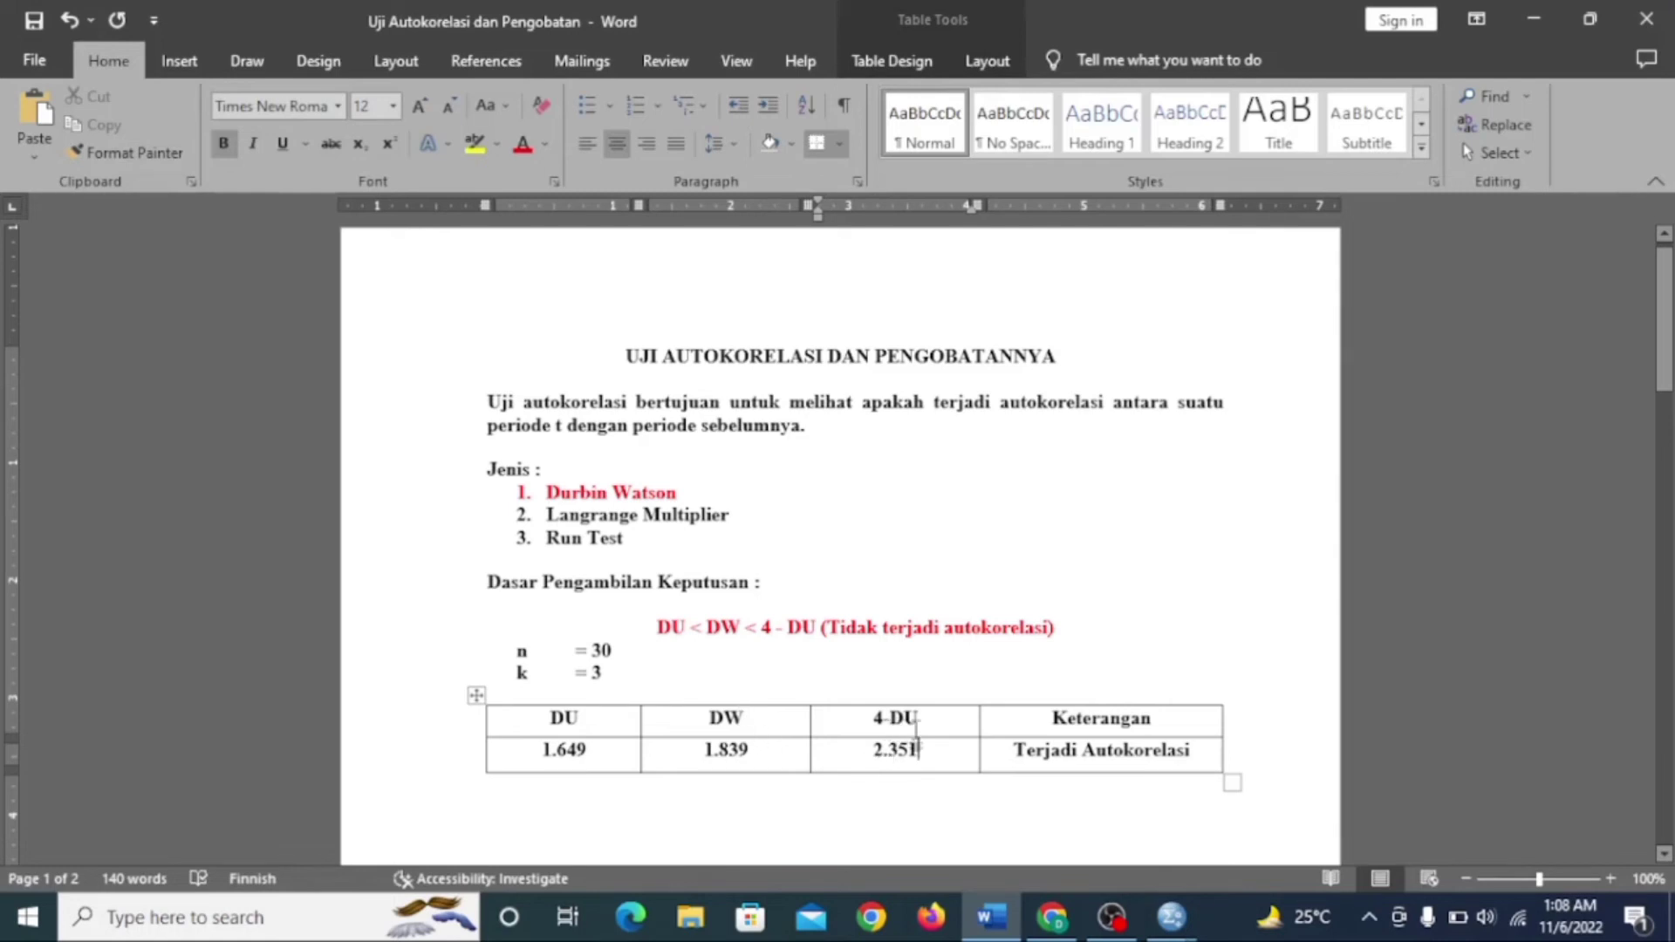
# Step: Change the Keterangan entry in the table to "Tidak Autokorelasi"
pyautogui.click(1082, 750)
pyautogui.press('BackSpace')
pyautogui.press('BackSpace')
pyautogui.press('BackSpace')
pyautogui.press('BackSpace')
pyautogui.press('BackSpace')
pyautogui.press('BackSpace')
pyautogui.press('BackSpace')
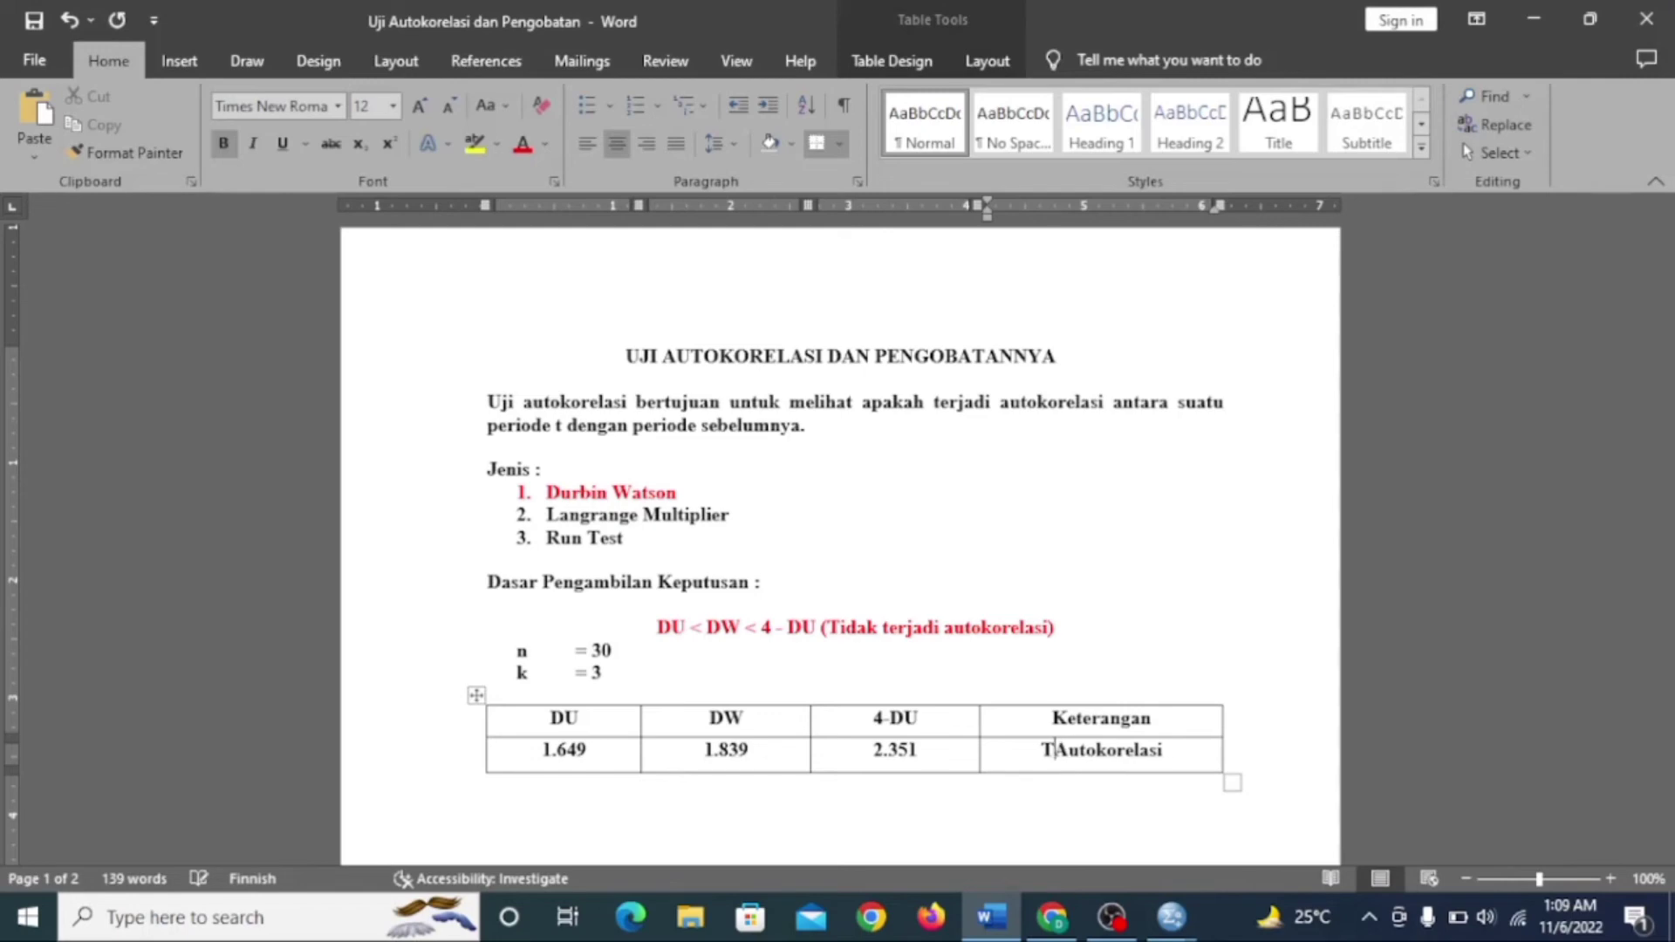
pyautogui.press('BackSpace')
pyautogui.write('Tidak')
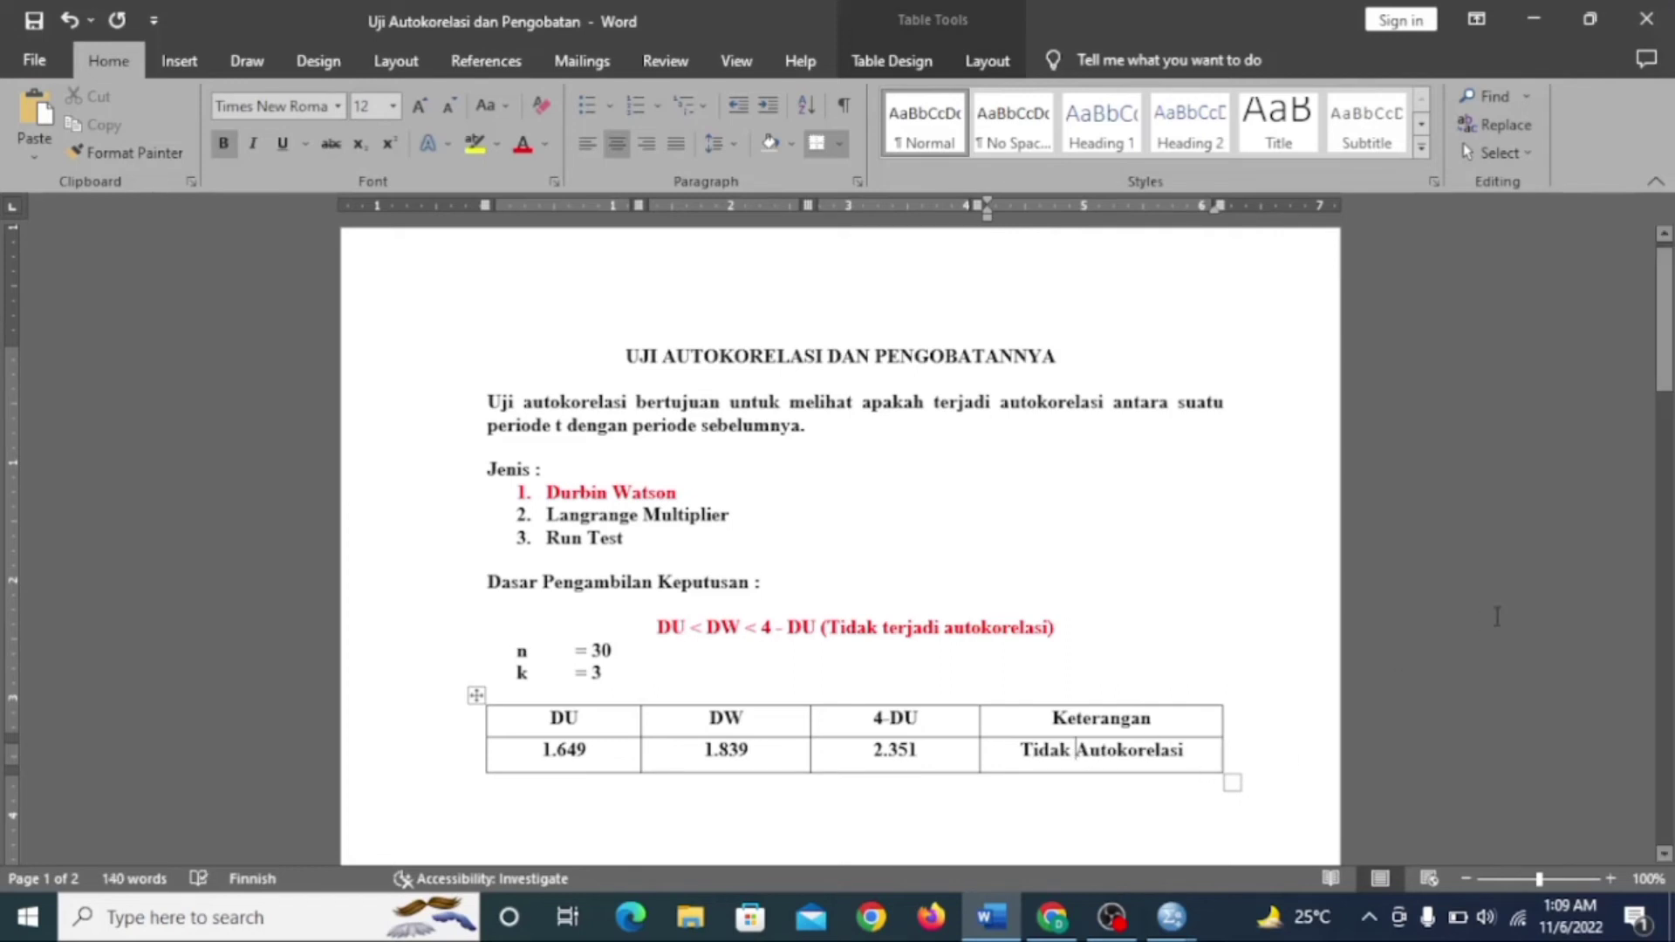
# Step: Compare the SEBELUM and SESUDAH model summaries and Durbin-Watson tables on the document's second page
pyautogui.click(1670, 293)
pyautogui.moveTo(1670, 293); pyautogui.dragTo(1668, 627)
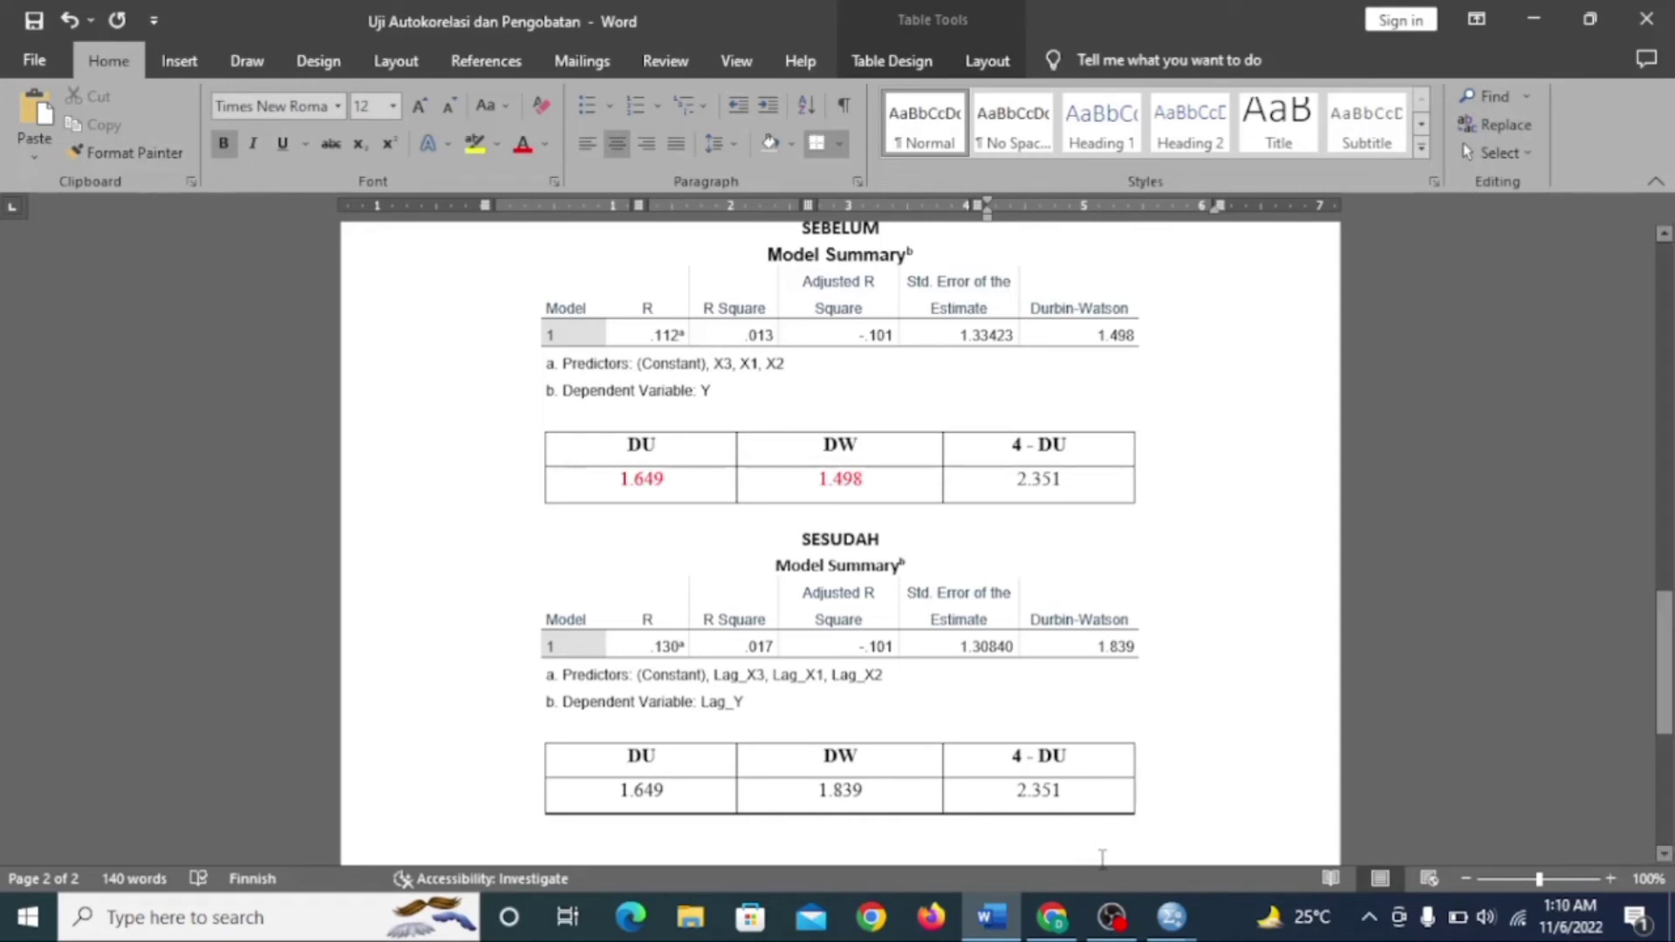
pyautogui.moveTo(1111, 915)
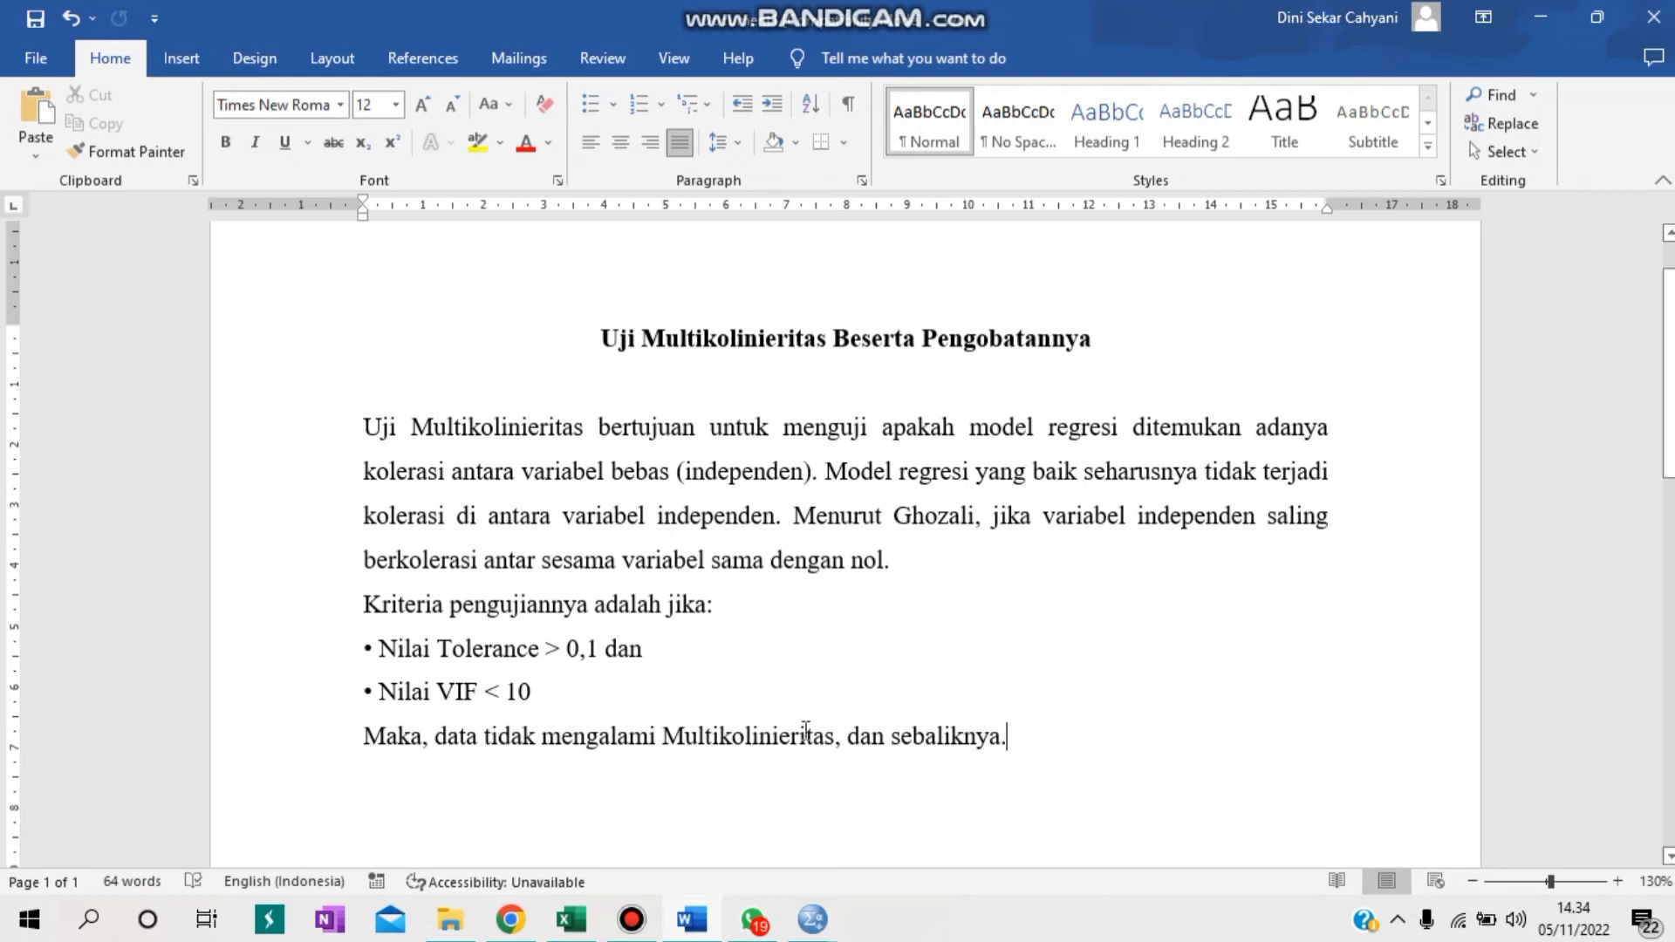
# Step: Switch to the empty SPSS dataset and define the variables X1, X2, X3, X4, X5 and Y
pyautogui.moveTo(808, 930)
pyautogui.click(729, 851)
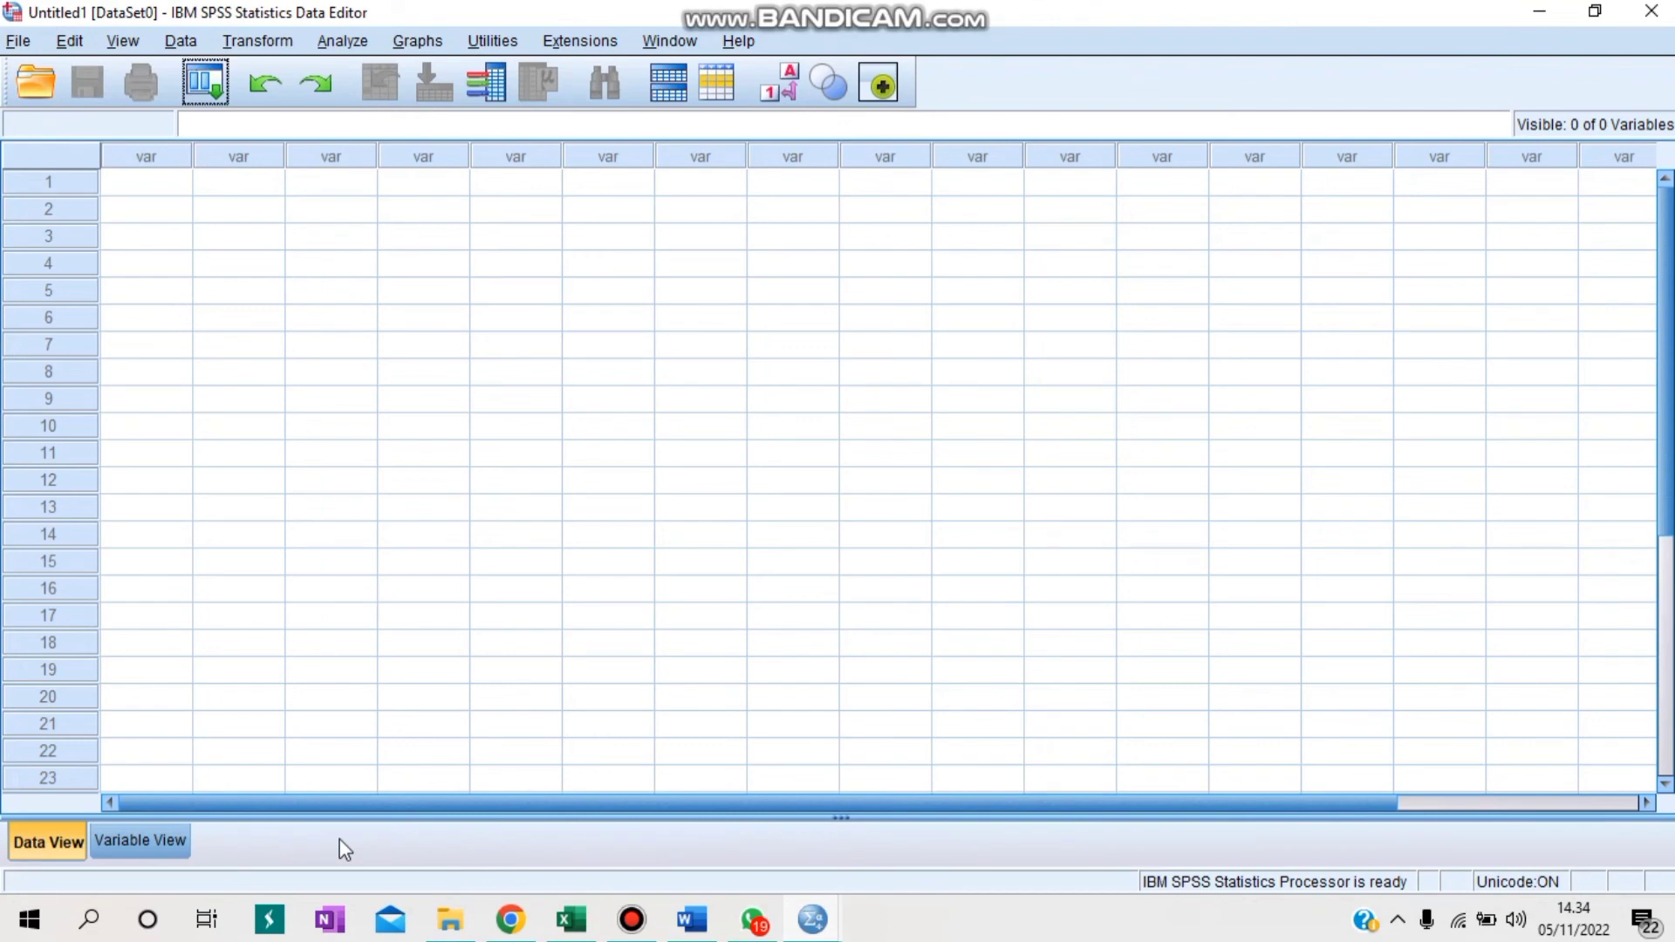
pyautogui.click(171, 837)
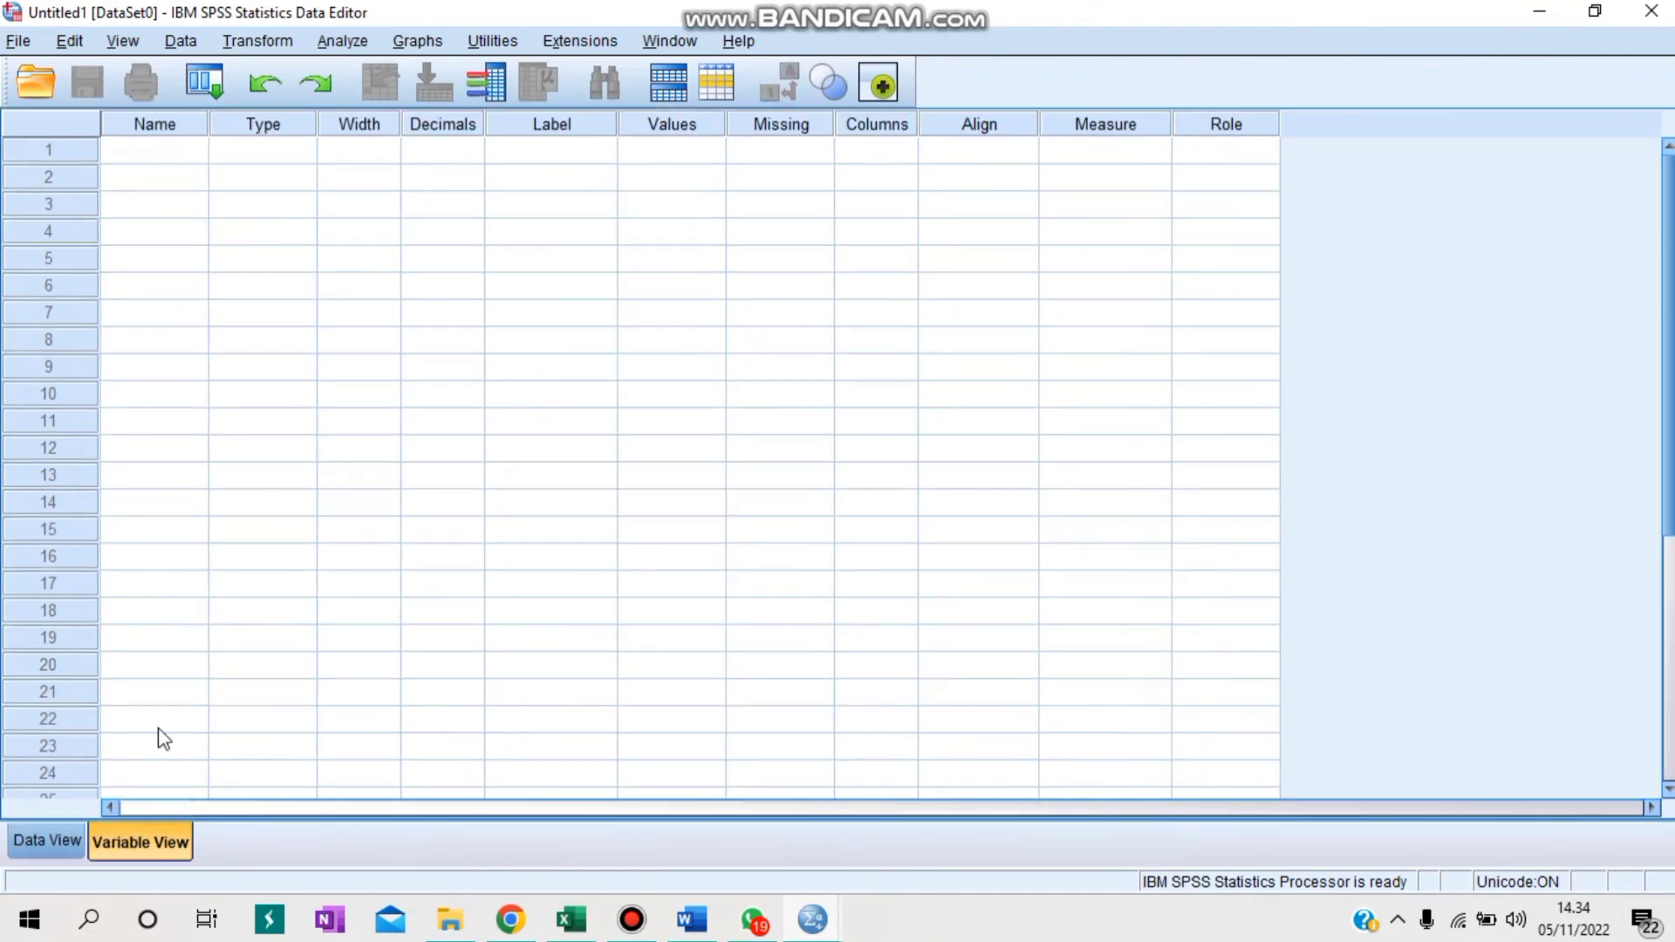
pyautogui.click(160, 155)
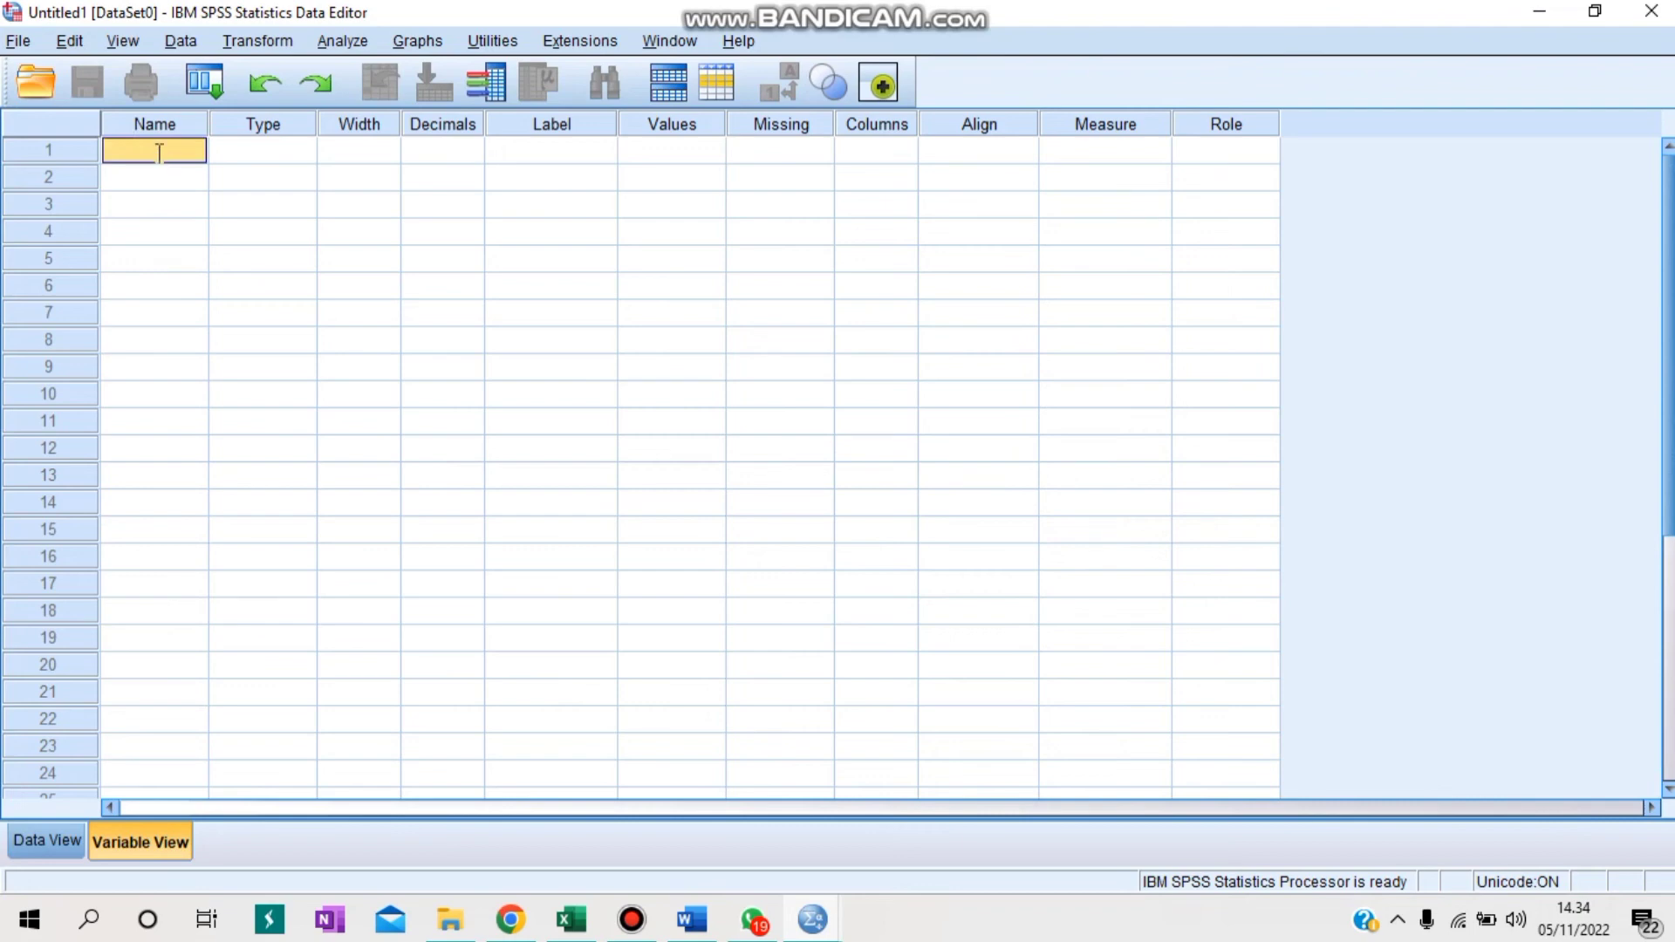
pyautogui.click(160, 154)
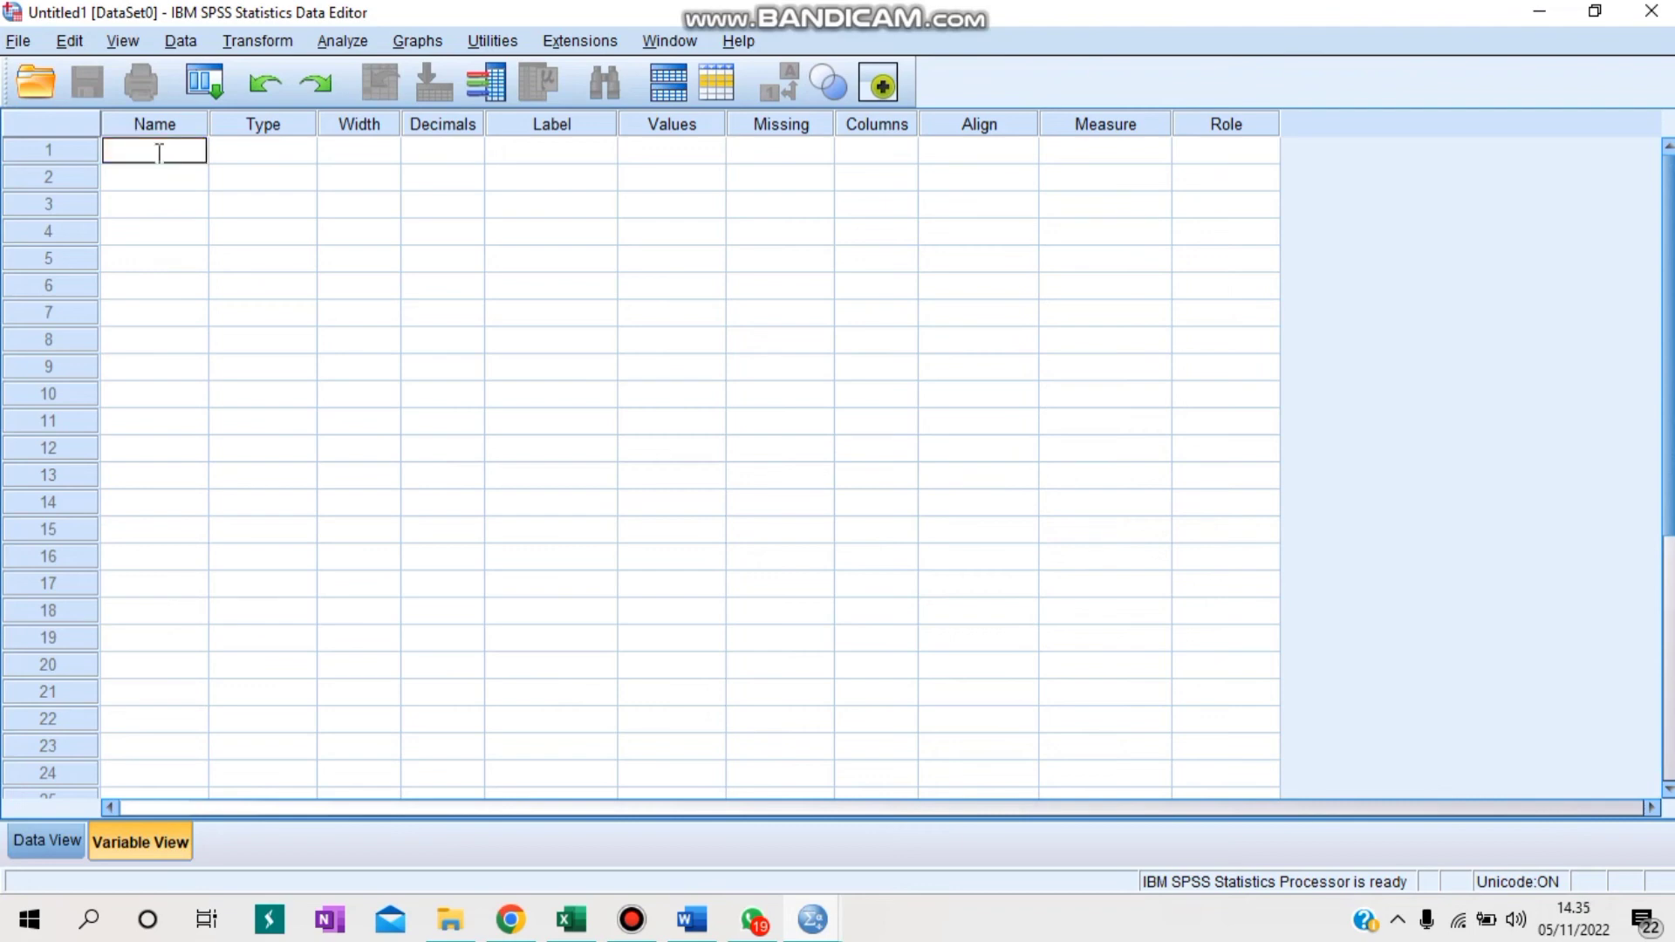
pyautogui.write('X1')
pyautogui.press('Return')
pyautogui.write('X2')
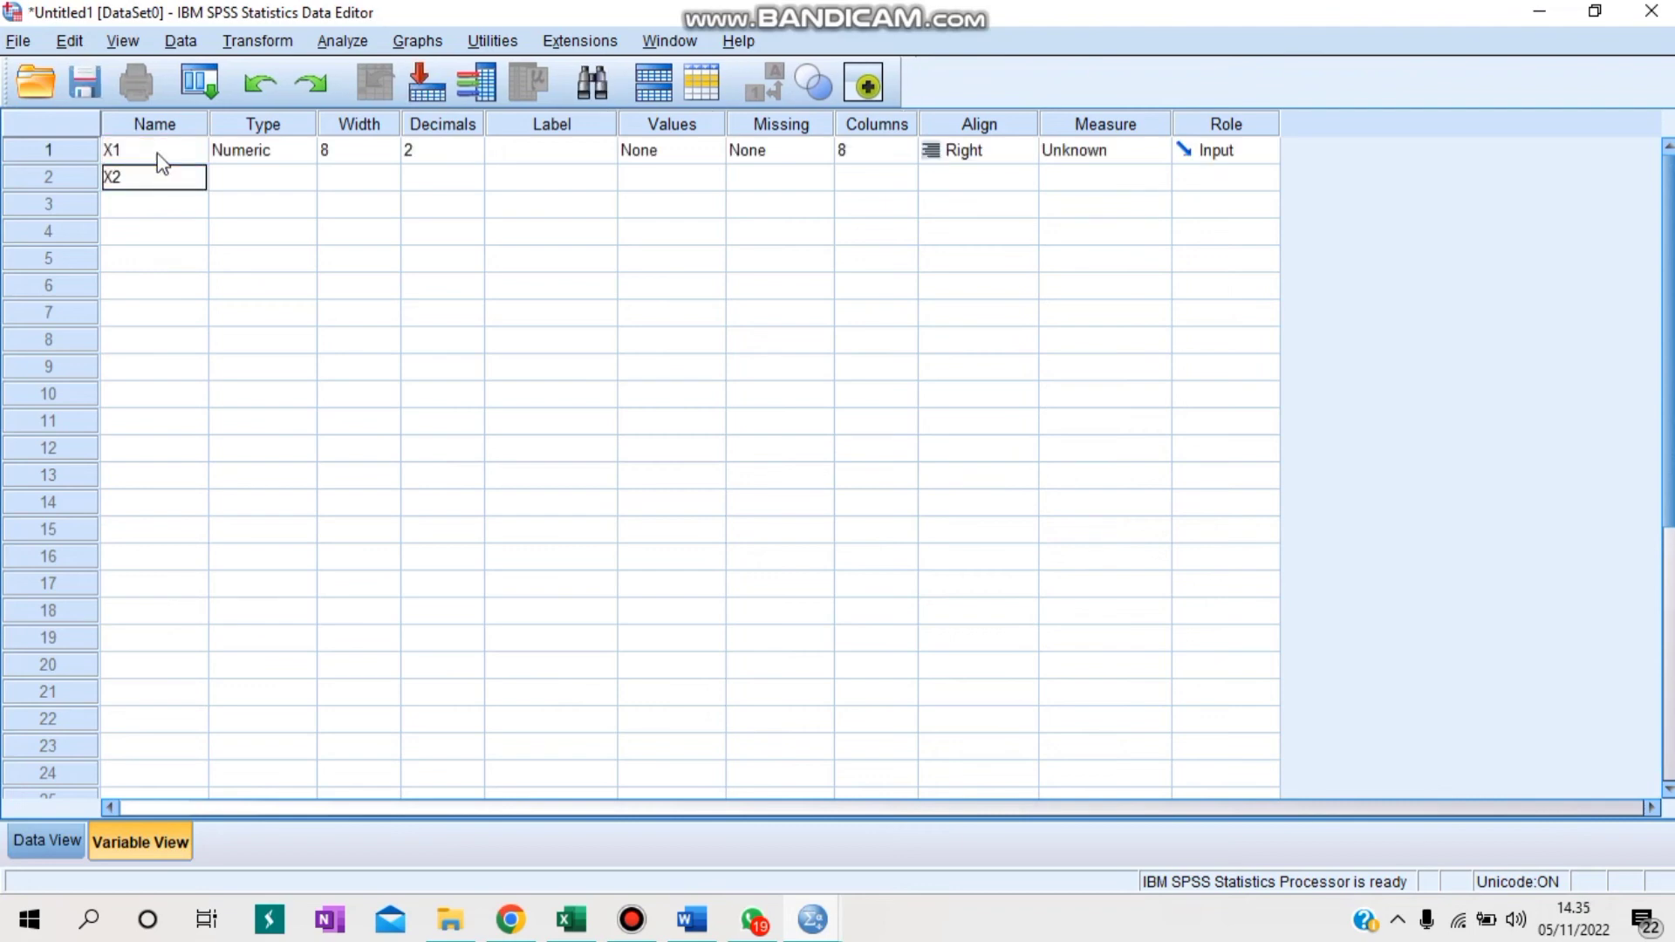
pyautogui.press('Return')
pyautogui.write('X3')
pyautogui.press('Return')
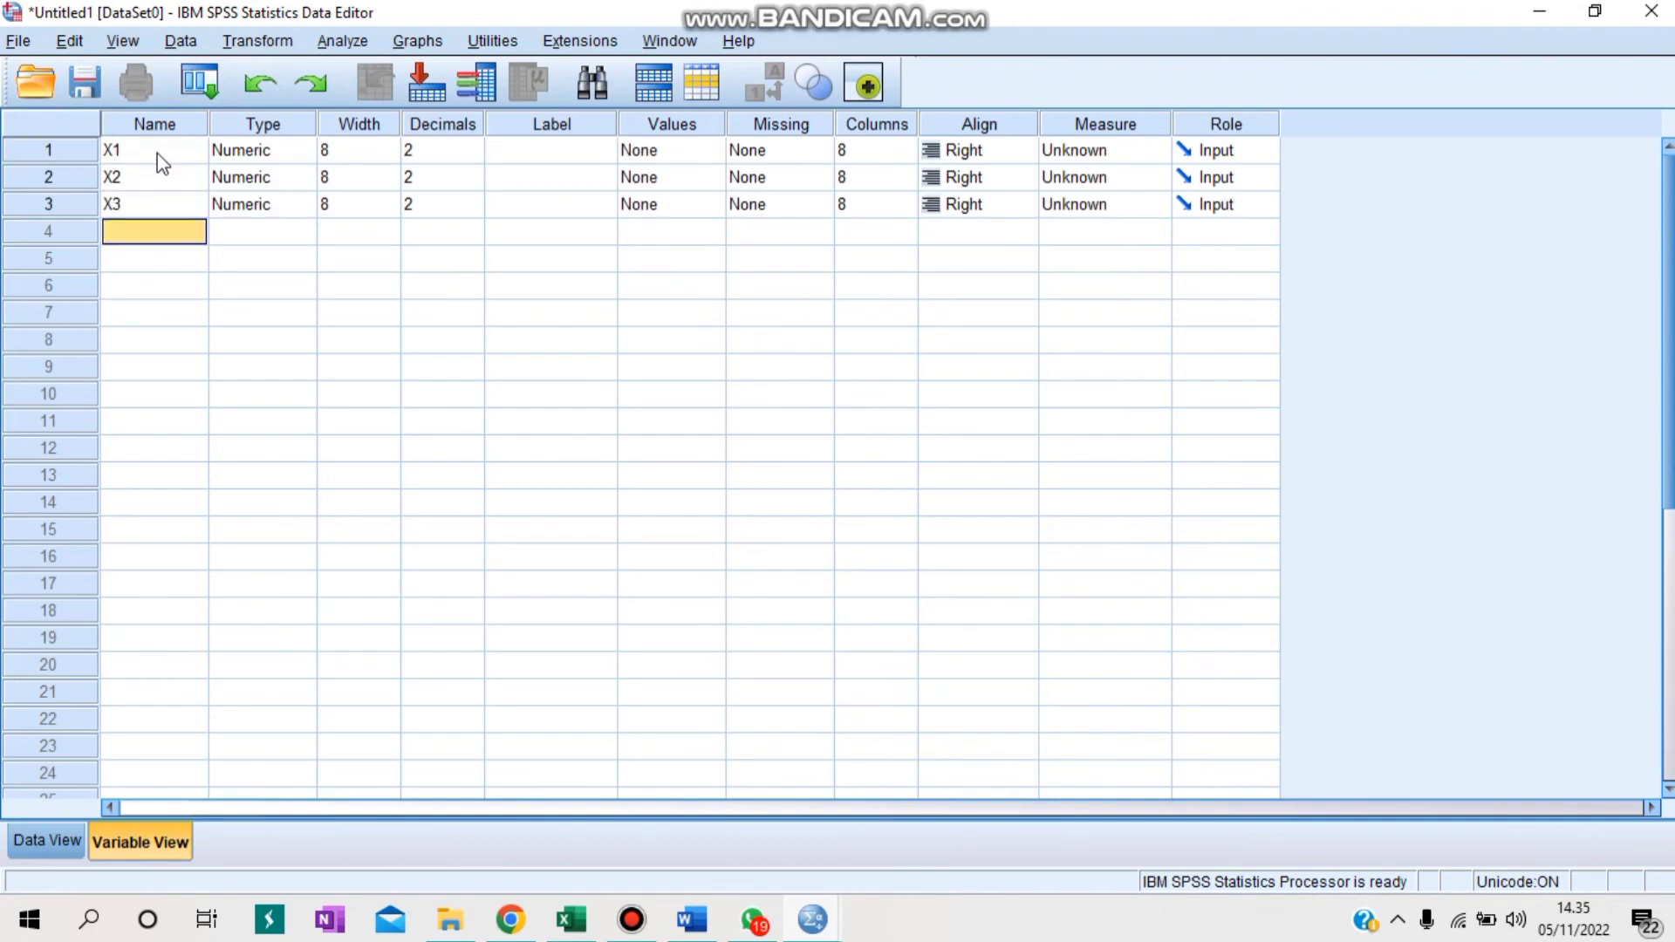
pyautogui.write('X4')
pyautogui.press('Return')
pyautogui.write('X5')
pyautogui.press('Return')
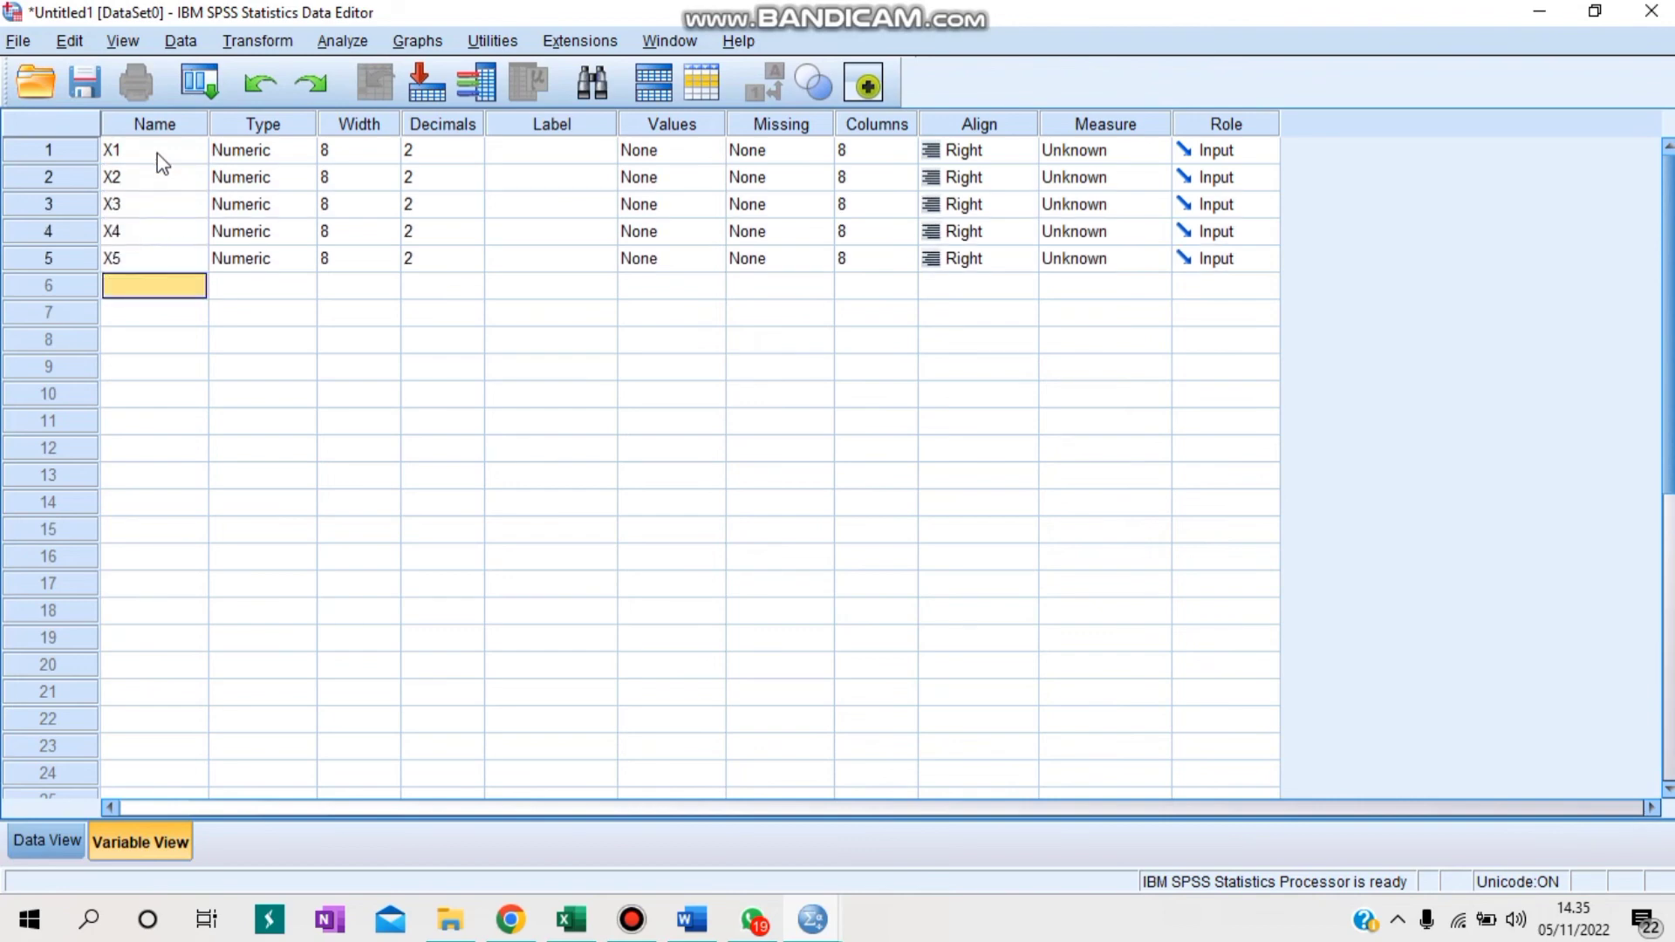
pyautogui.write('Y')
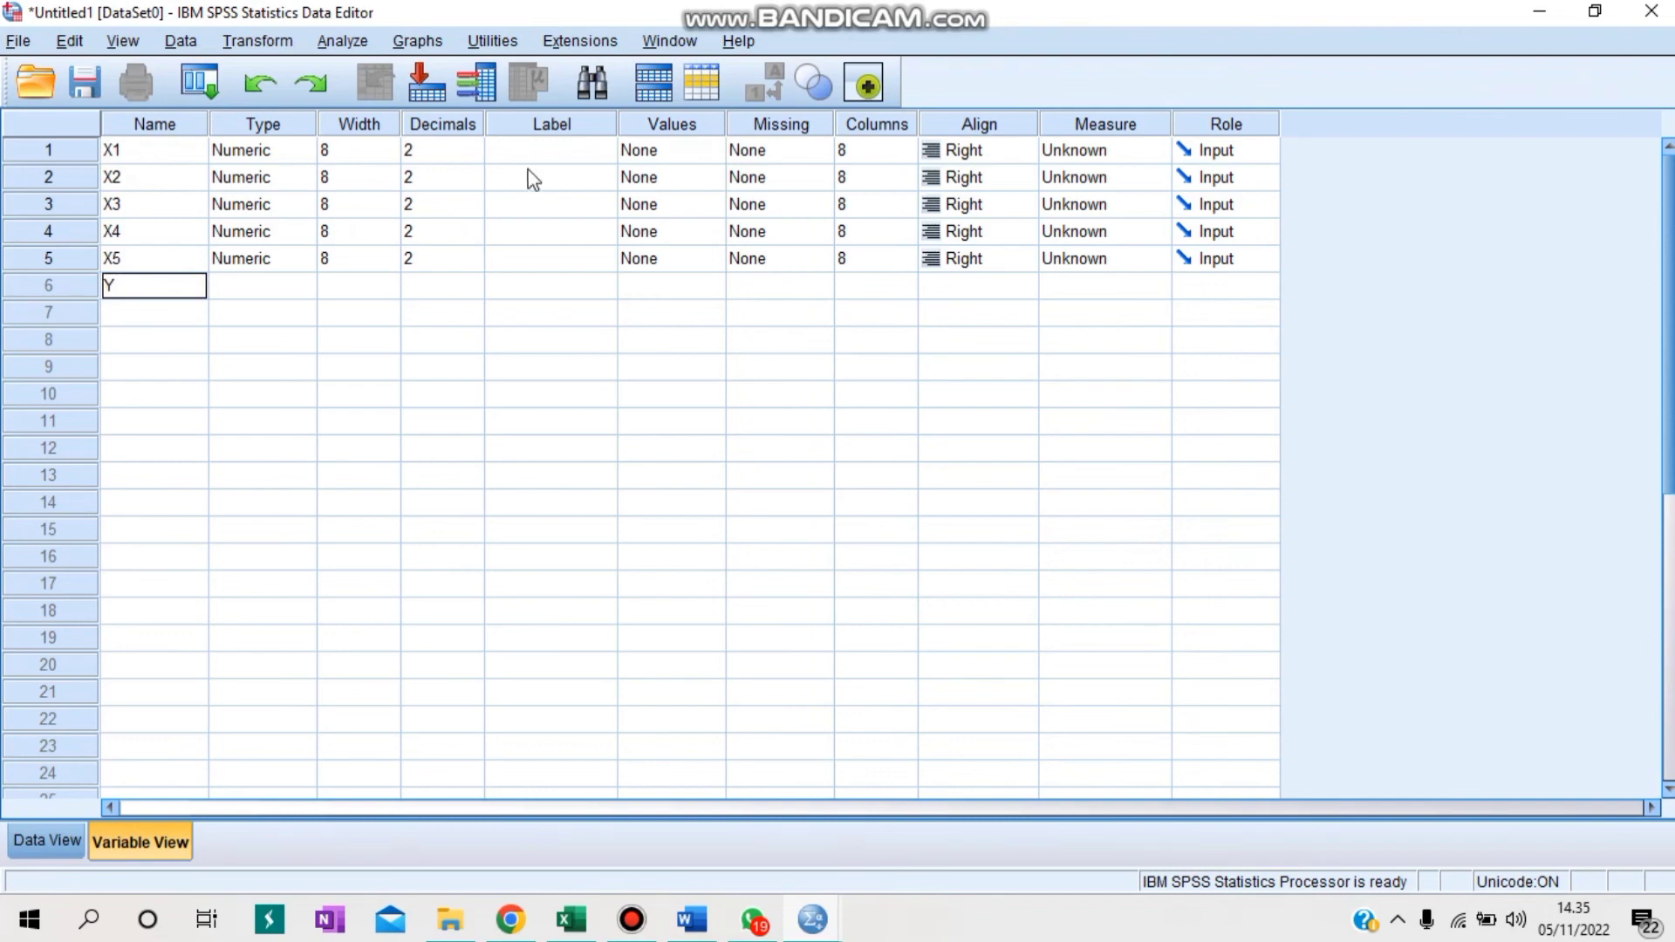
# Step: Label variable X1 as "Kepemilikan Instiusional" and X2 as "DER"
pyautogui.click(549, 152)
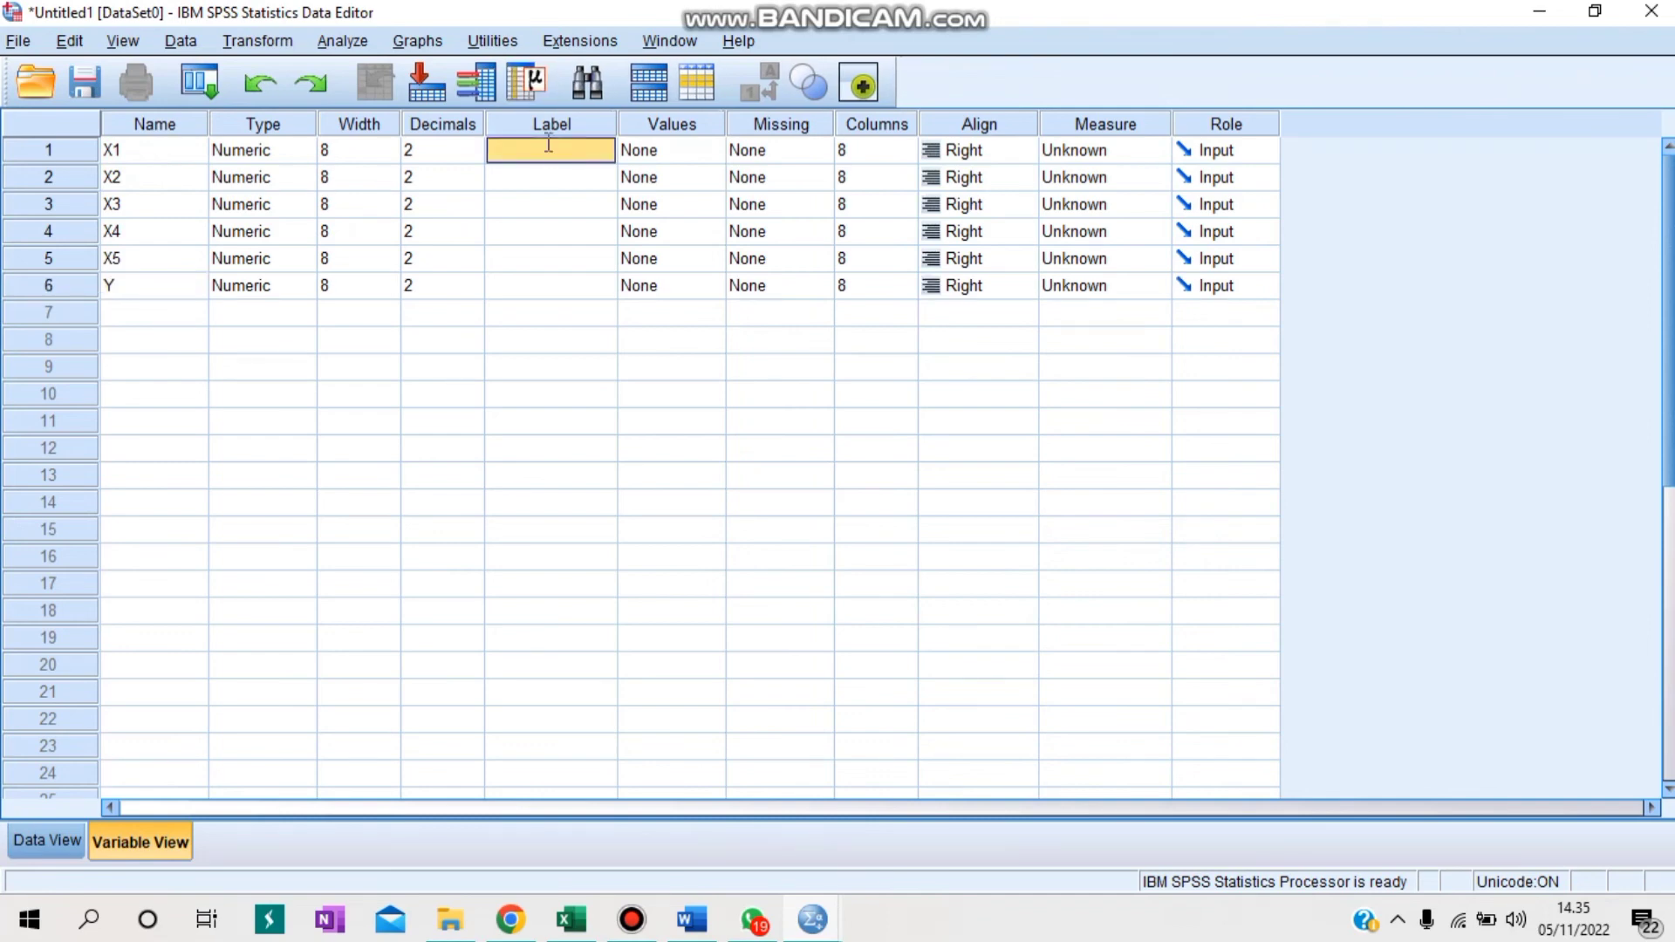
pyautogui.write('Kepe')
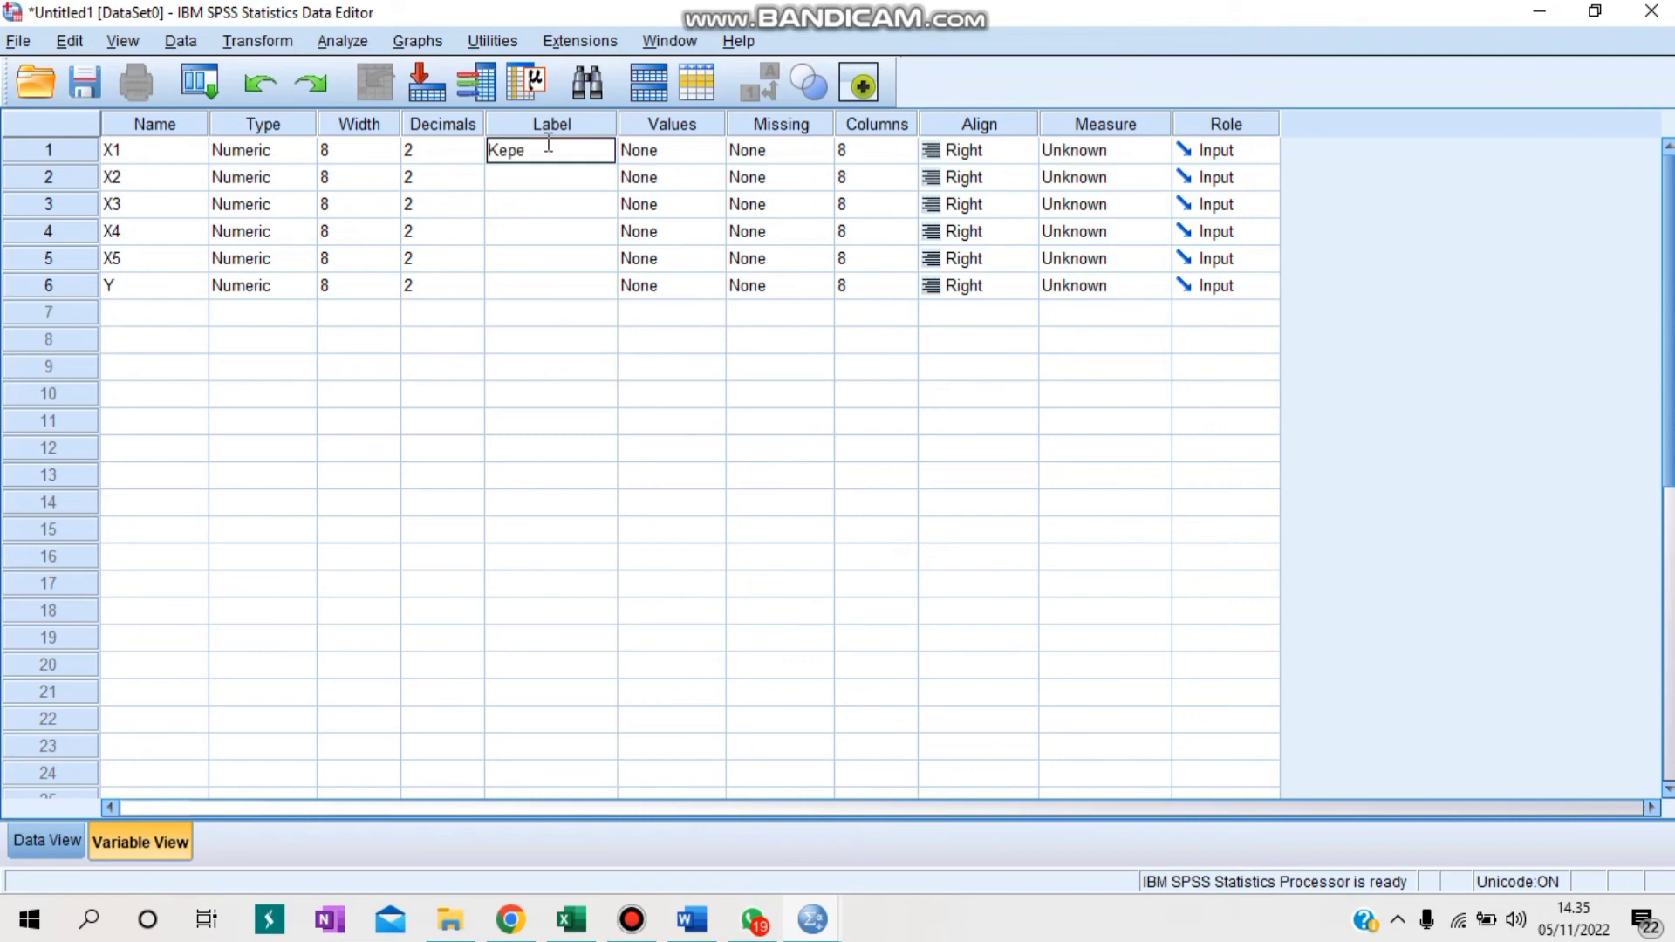
pyautogui.write('milikan Ins')
pyautogui.write('tiusional')
pyautogui.press('Return')
pyautogui.write('DER')
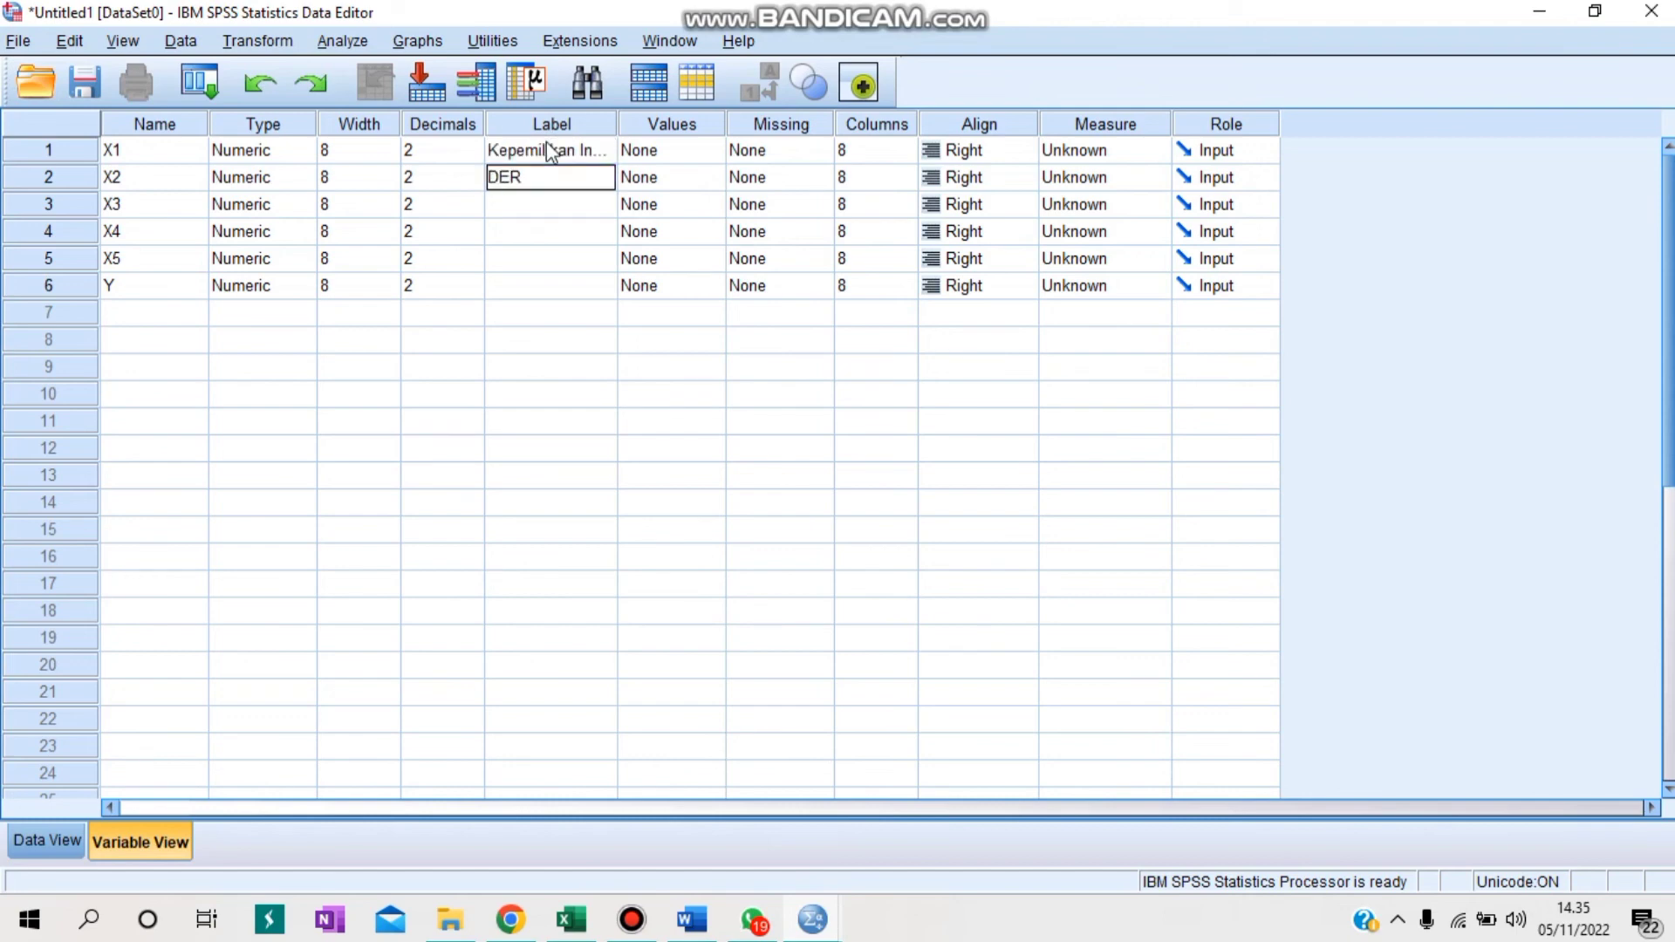
pyautogui.press('Return')
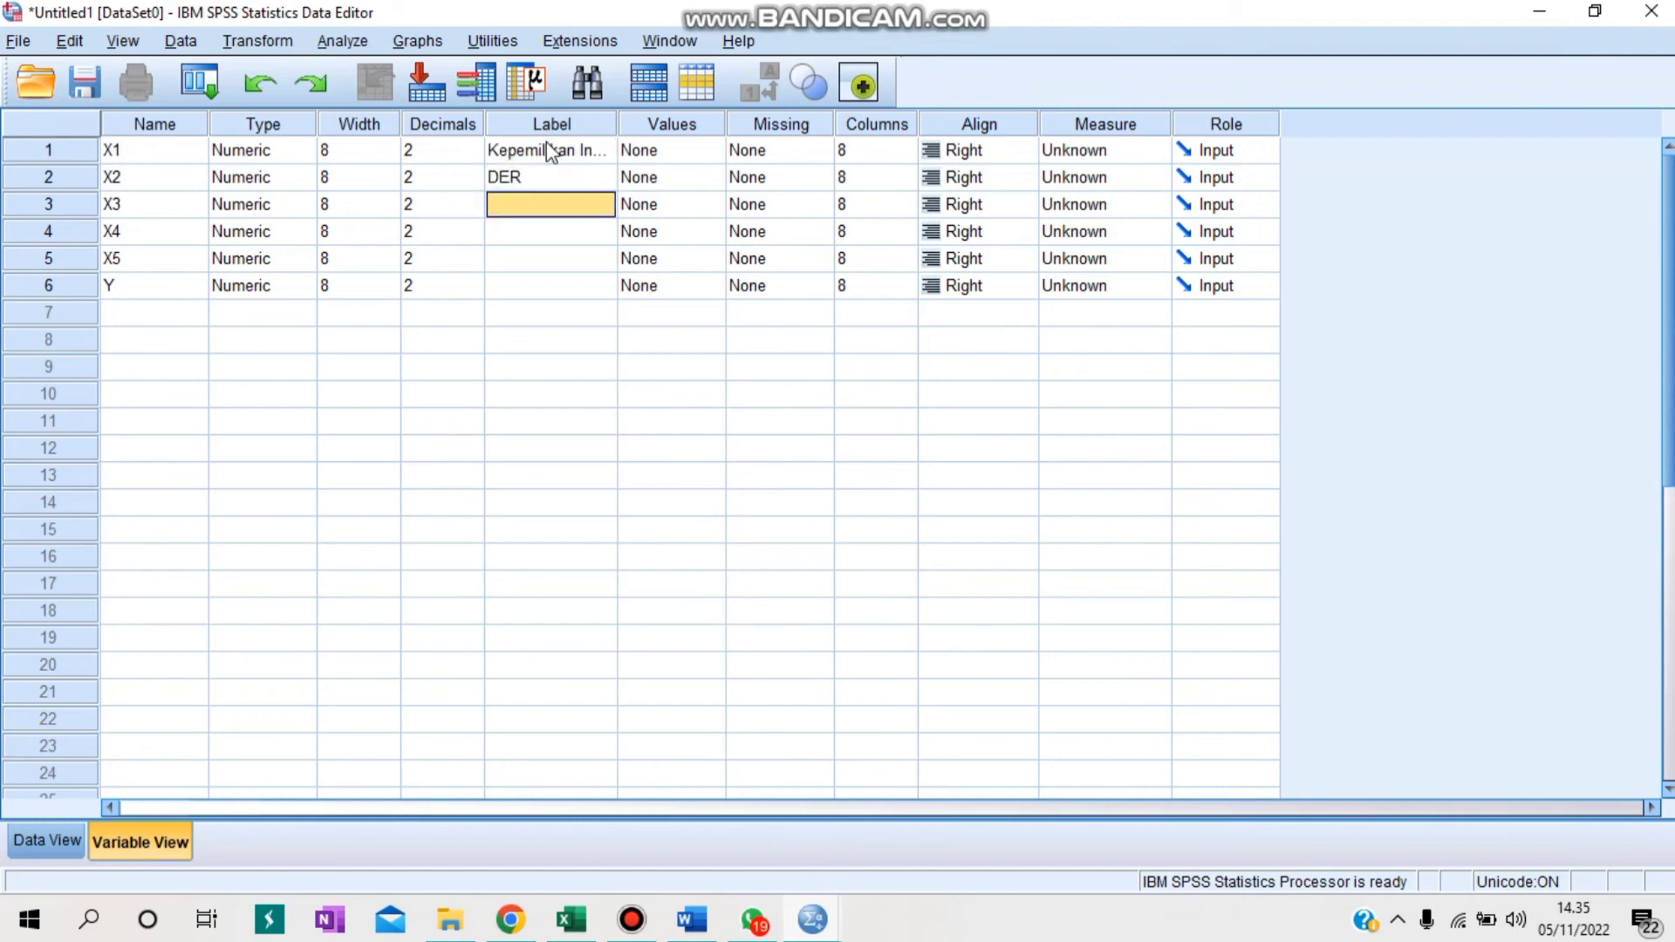
# Step: Label variable X3 as "Intelectual Capital Disclosure", X4 as "Cost of Debt" and X5 as "ROA"
pyautogui.write('Int')
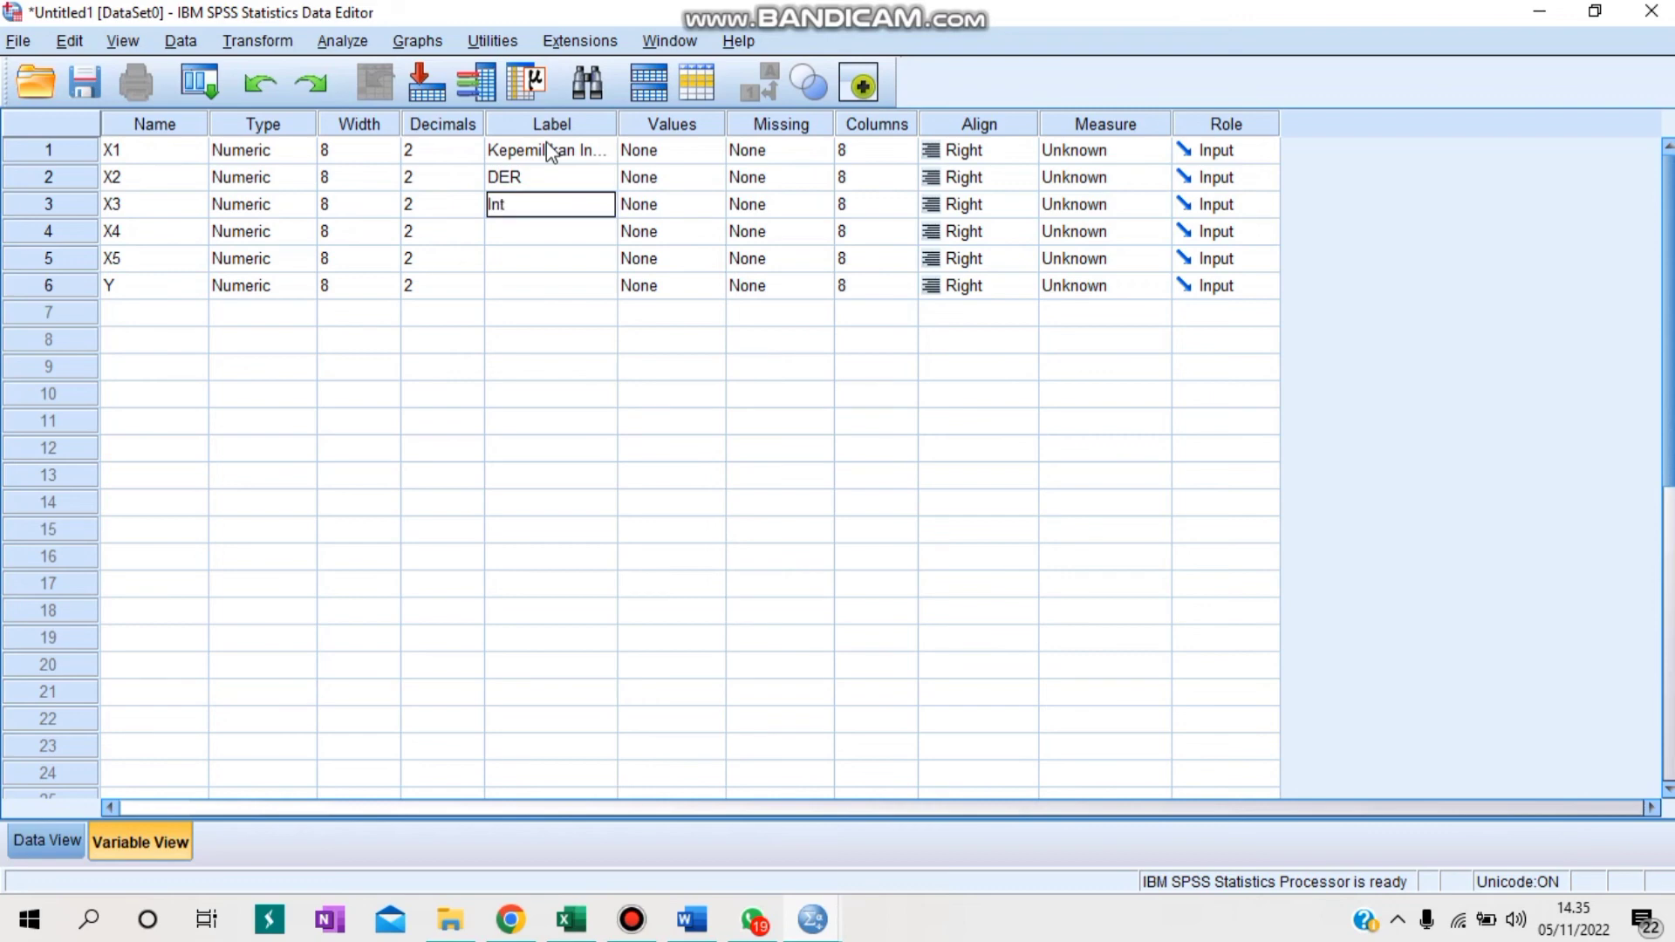
pyautogui.write('electual C')
pyautogui.write('apital Dis')
pyautogui.write('closure')
pyautogui.press('Return')
pyautogui.write('Cost o')
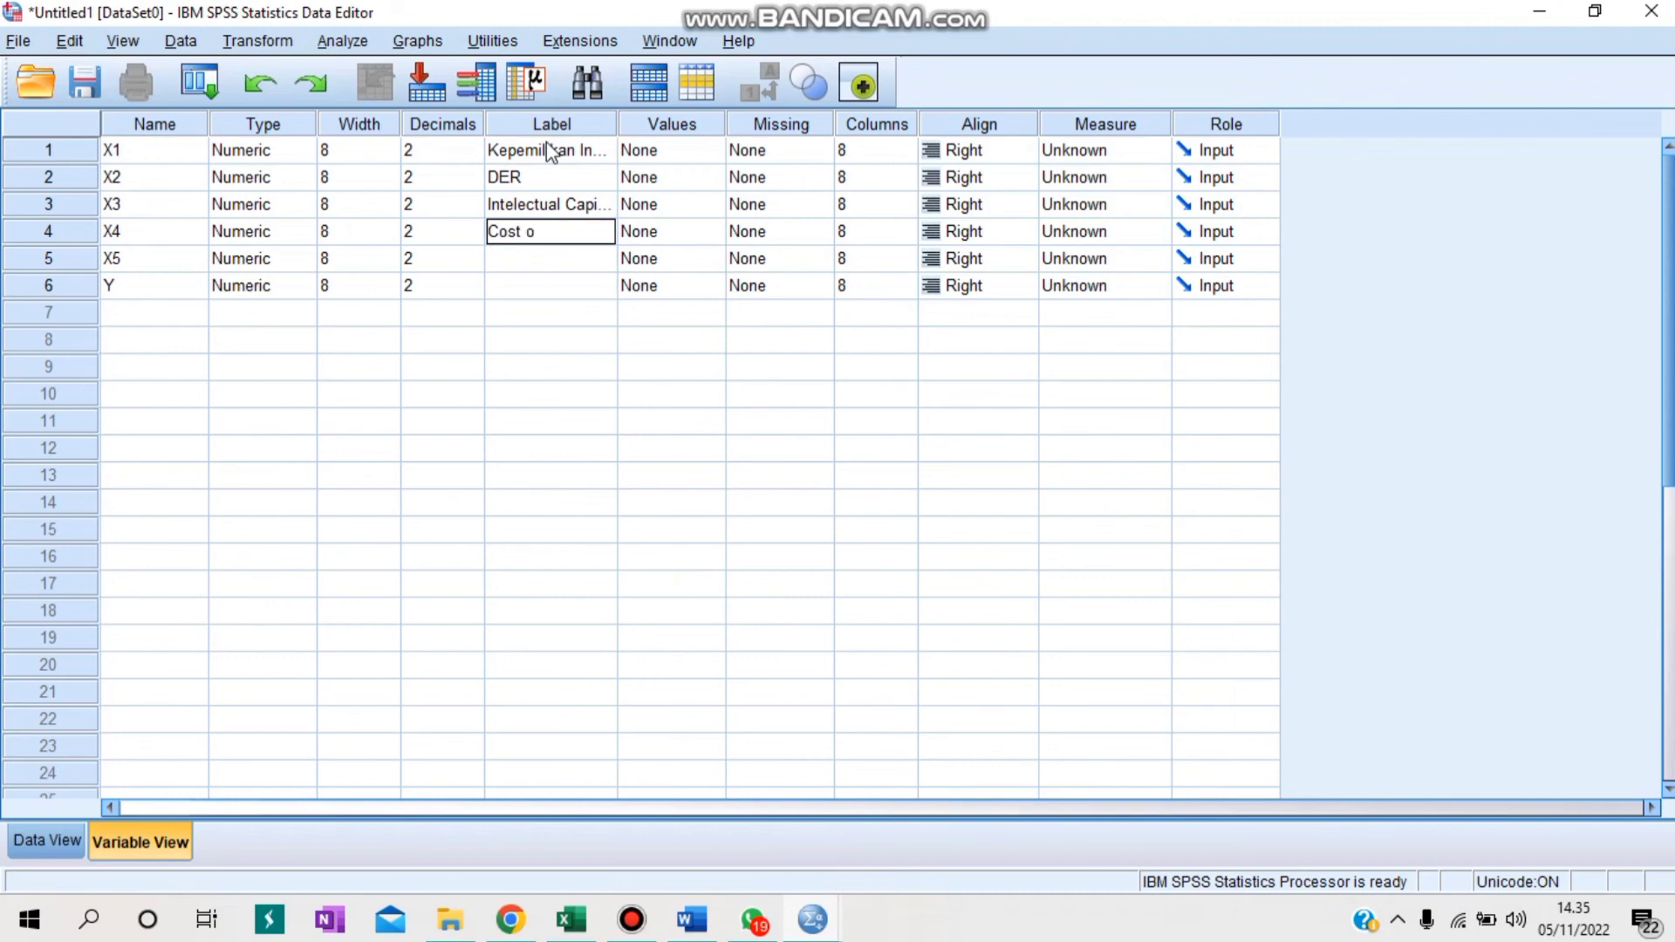
pyautogui.write('f Debt')
pyautogui.press('Return')
pyautogui.write('ROA')
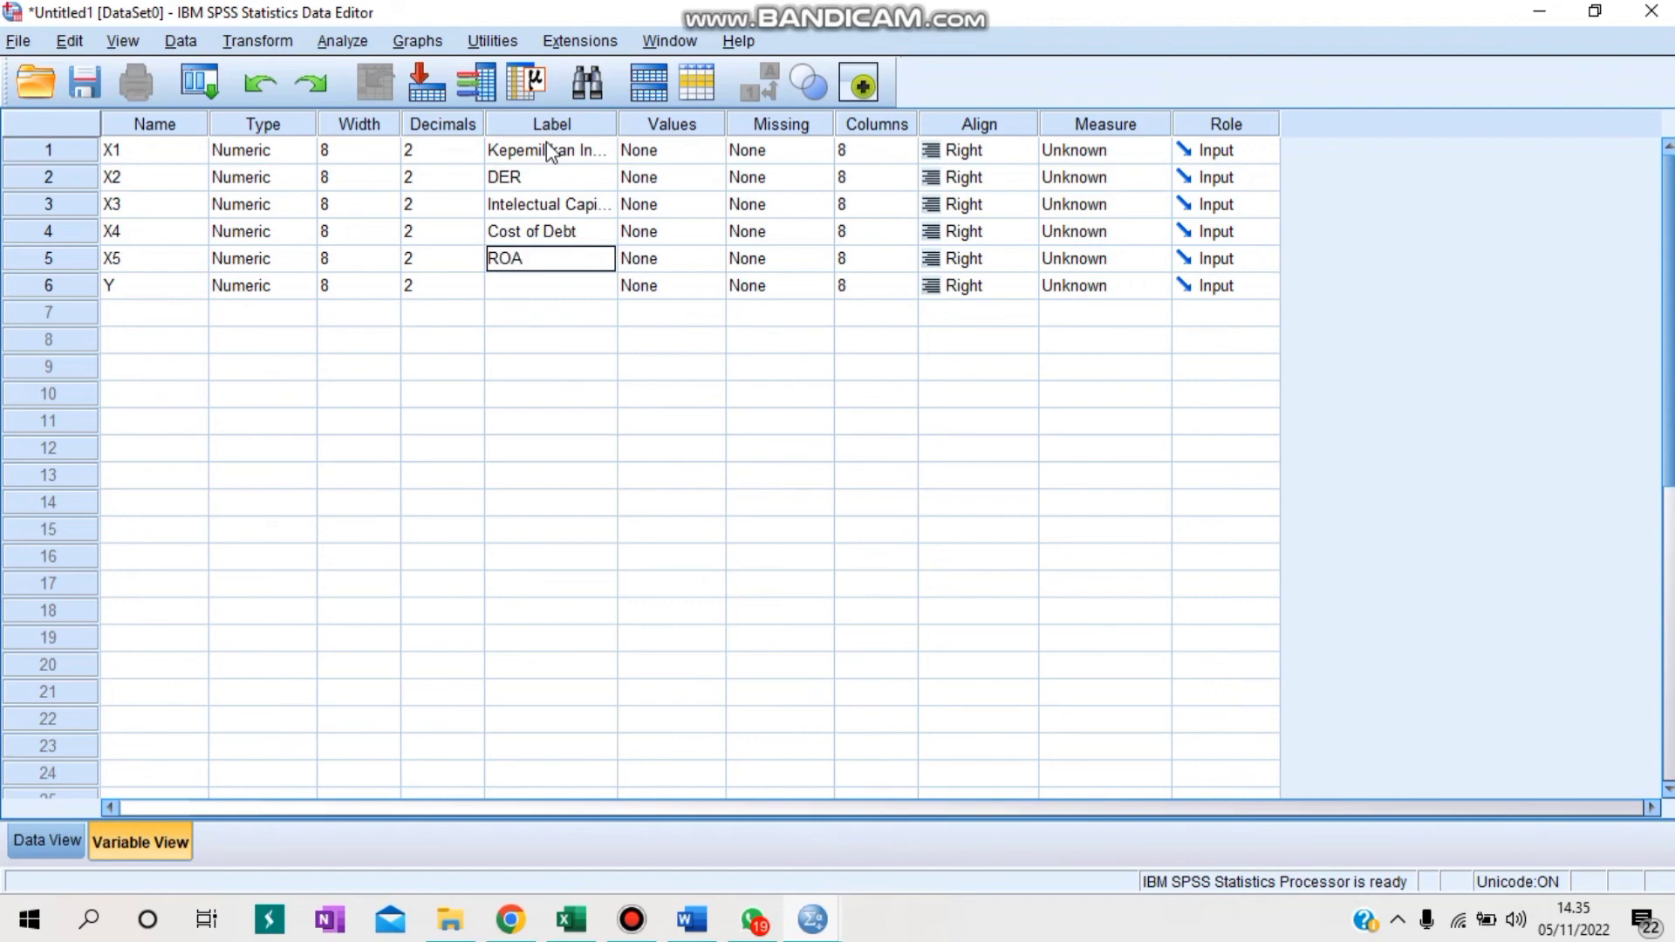
pyautogui.press('Return')
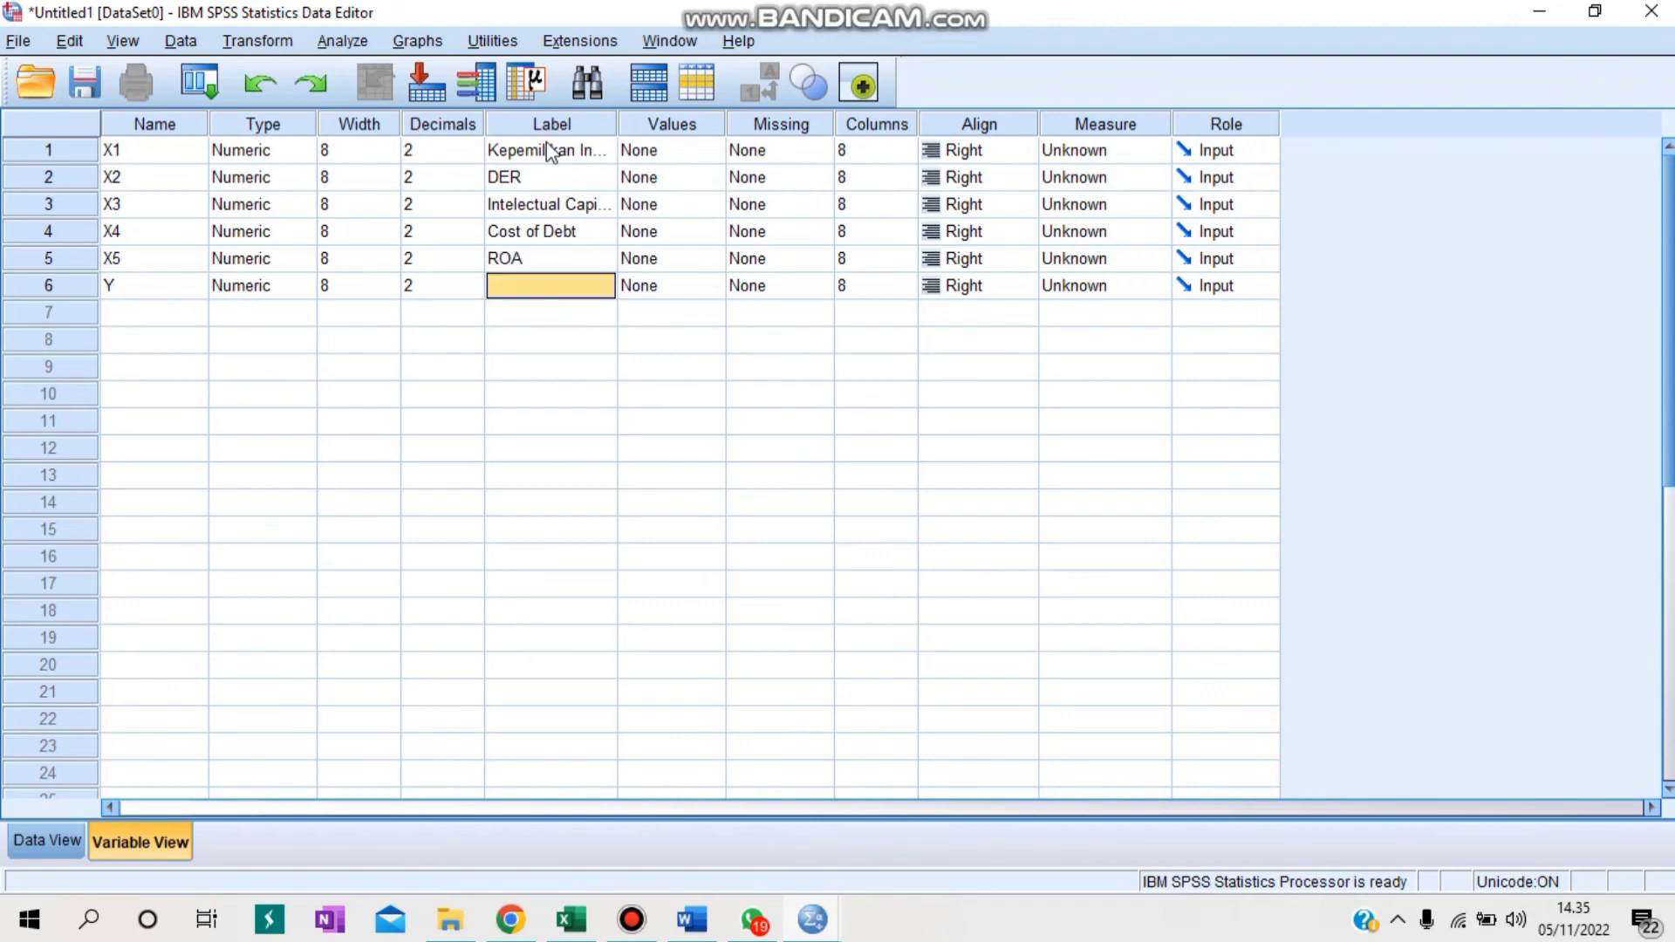
# Step: Label variable Y as "Nilai Perusahaan" and return to the data grid
pyautogui.write('Nilai Peru')
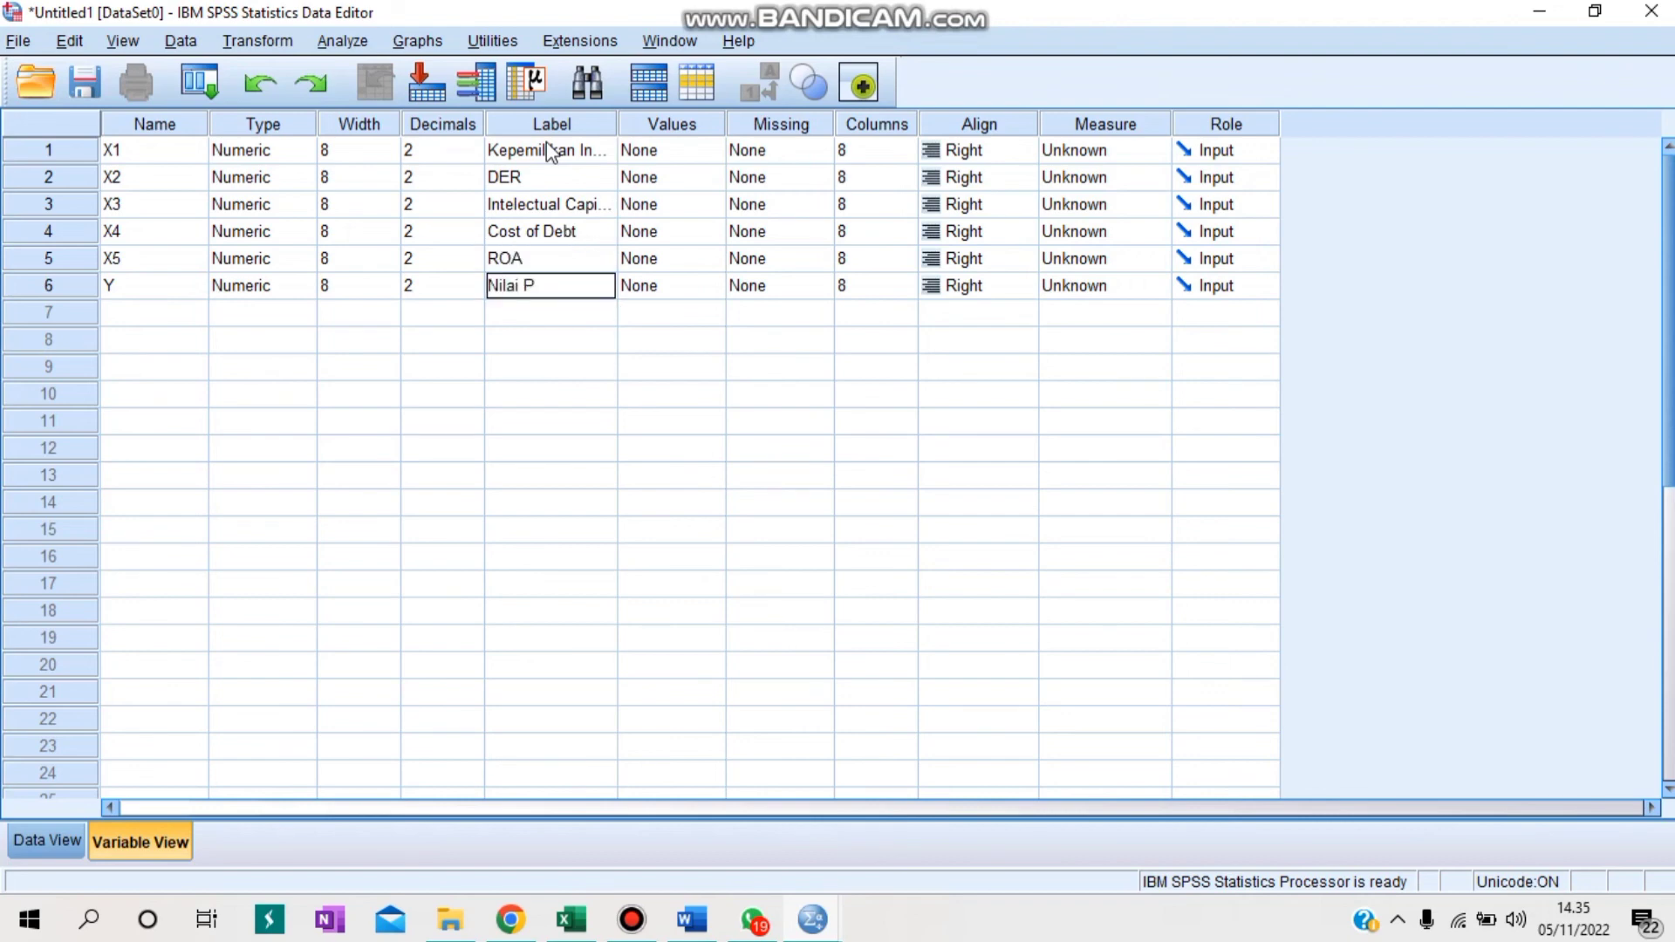
pyautogui.write('sahaan')
pyautogui.click(52, 843)
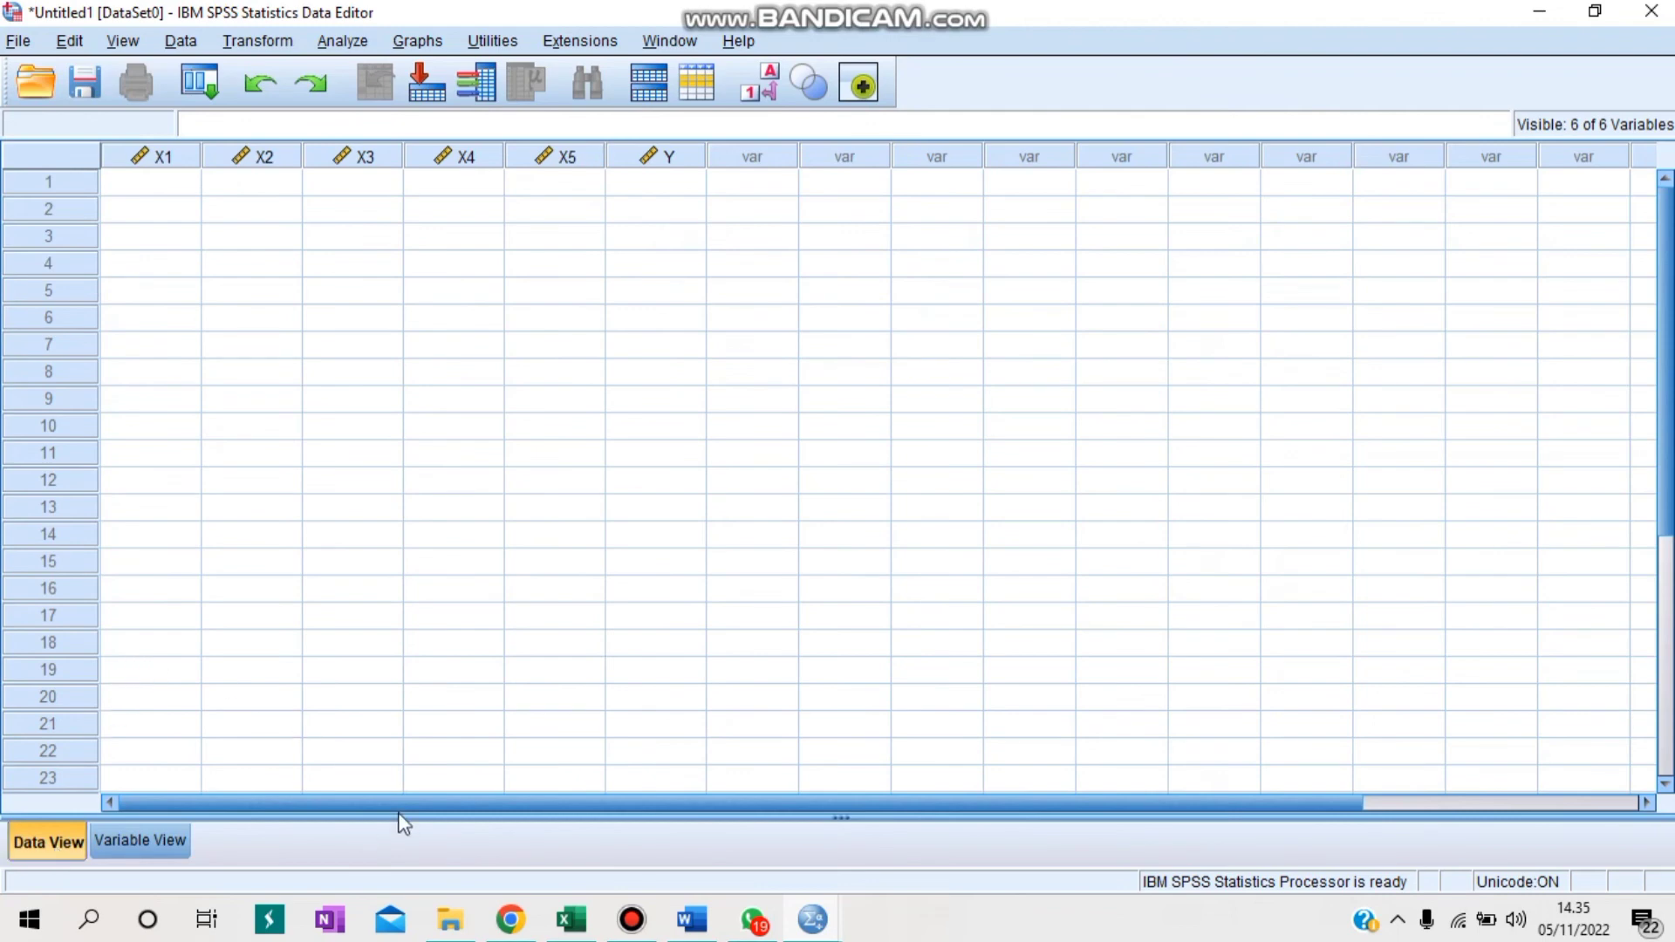
# Step: Copy the selected data from the Excel sheet "Pengobatan Hetero & Multi" and paste it into the SPSS dataset starting at row 1 of X1
pyautogui.click(580, 927)
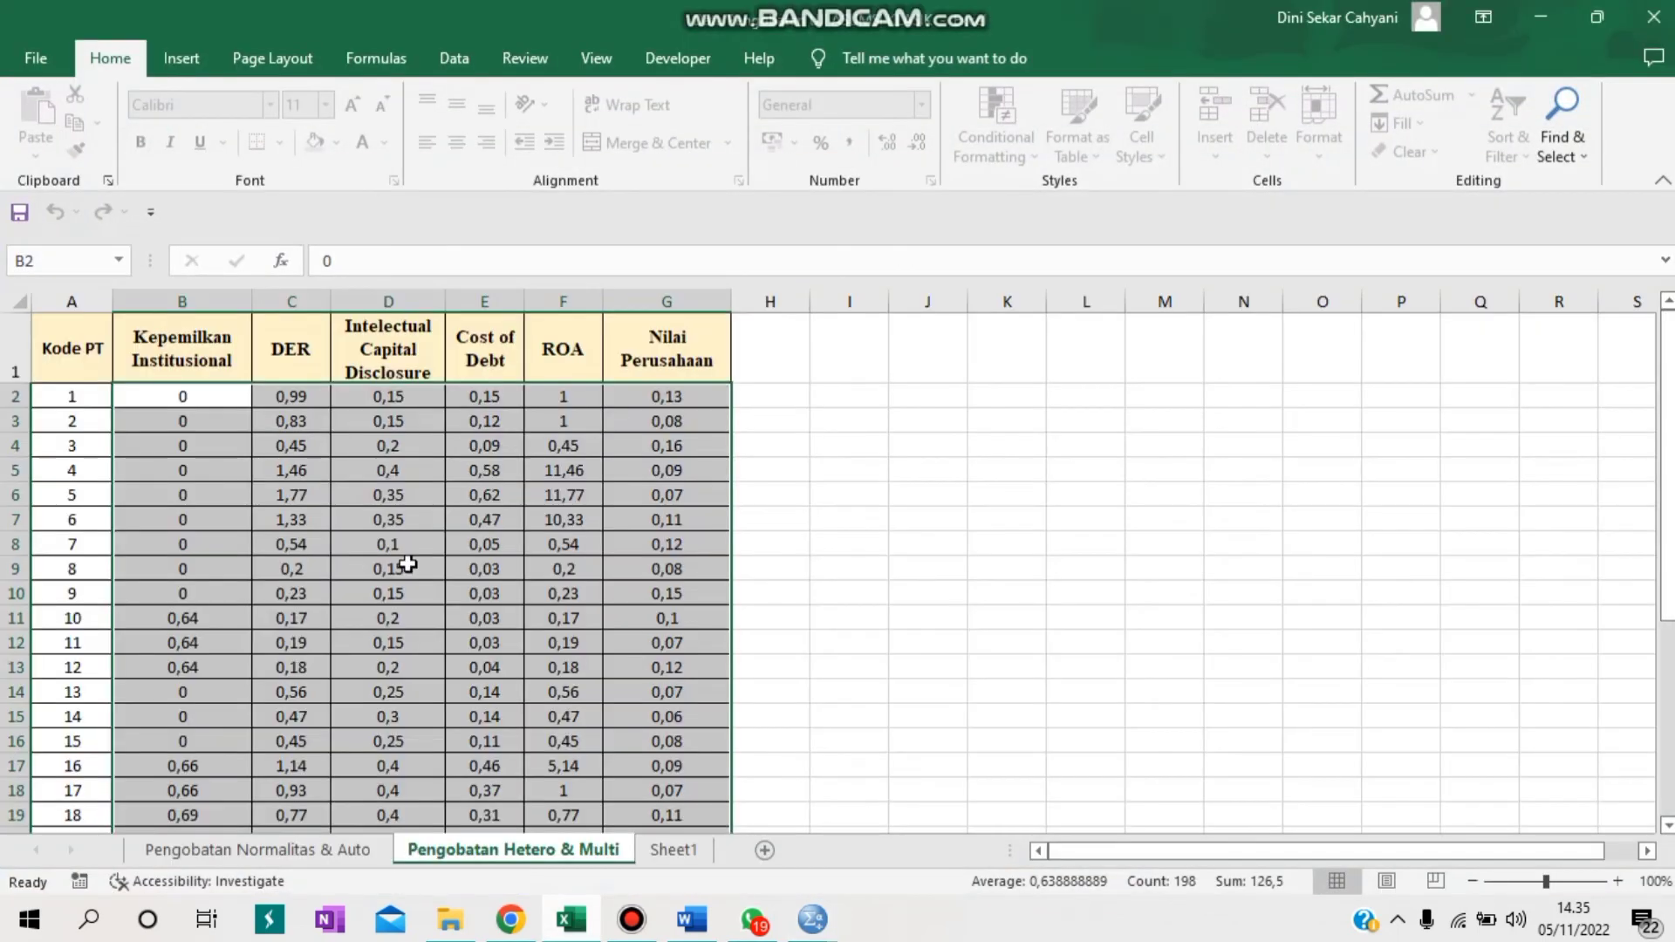
pyautogui.rightClick(240, 432)
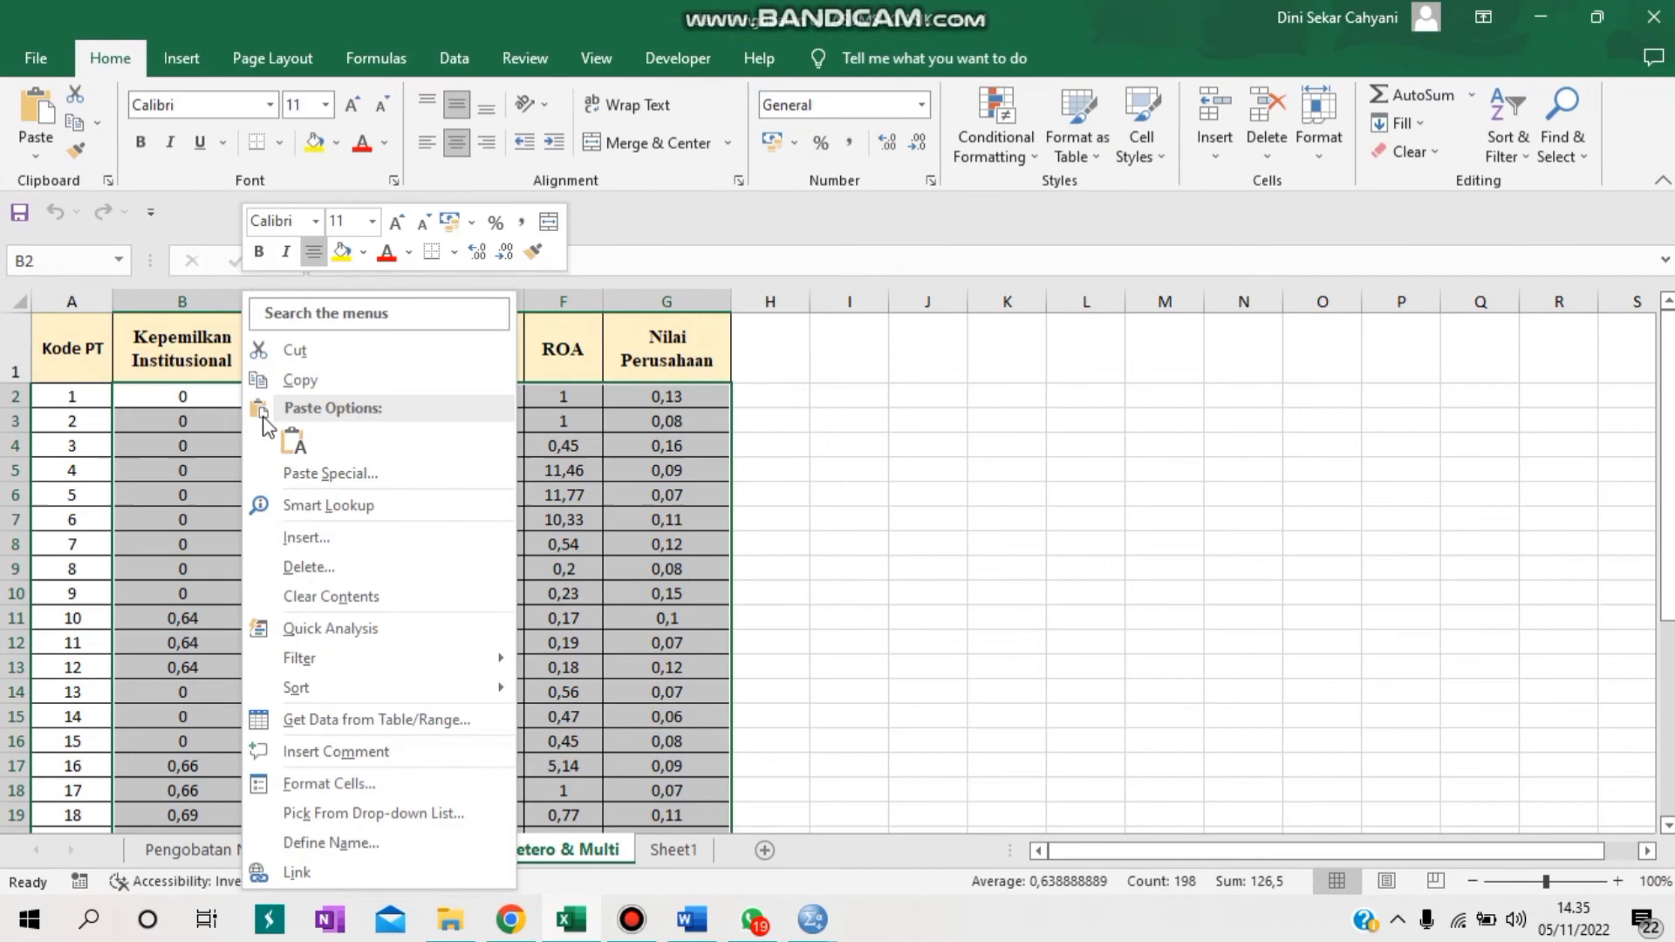
pyautogui.click(306, 380)
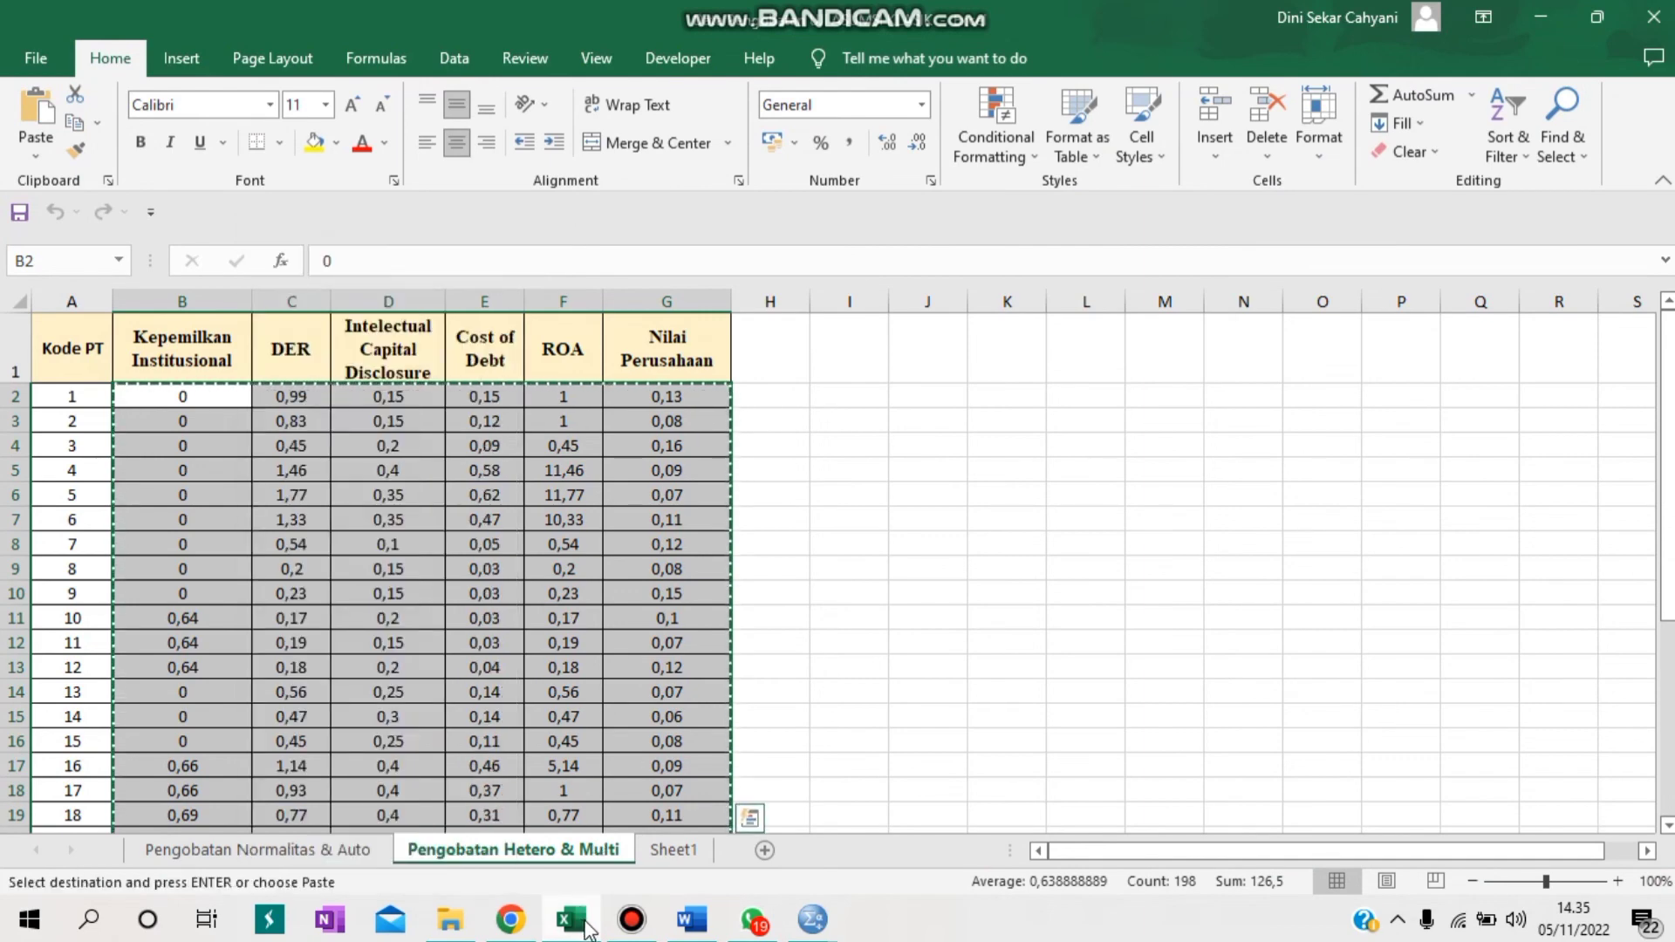
pyautogui.moveTo(813, 920)
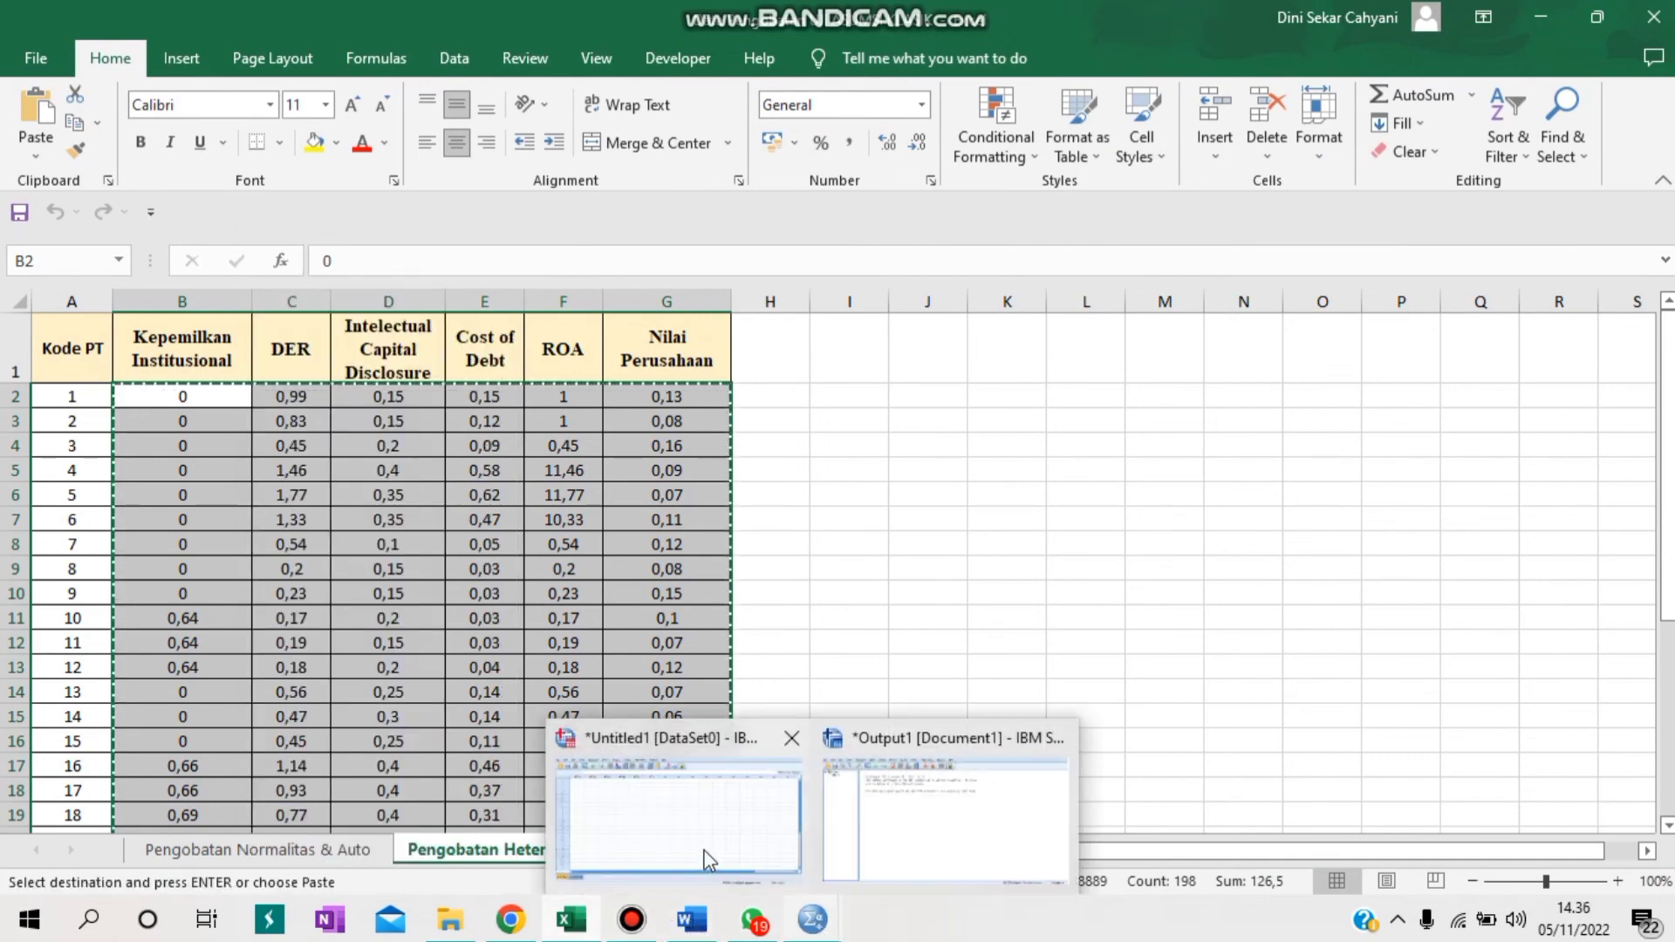
pyautogui.click(710, 863)
pyautogui.click(169, 188)
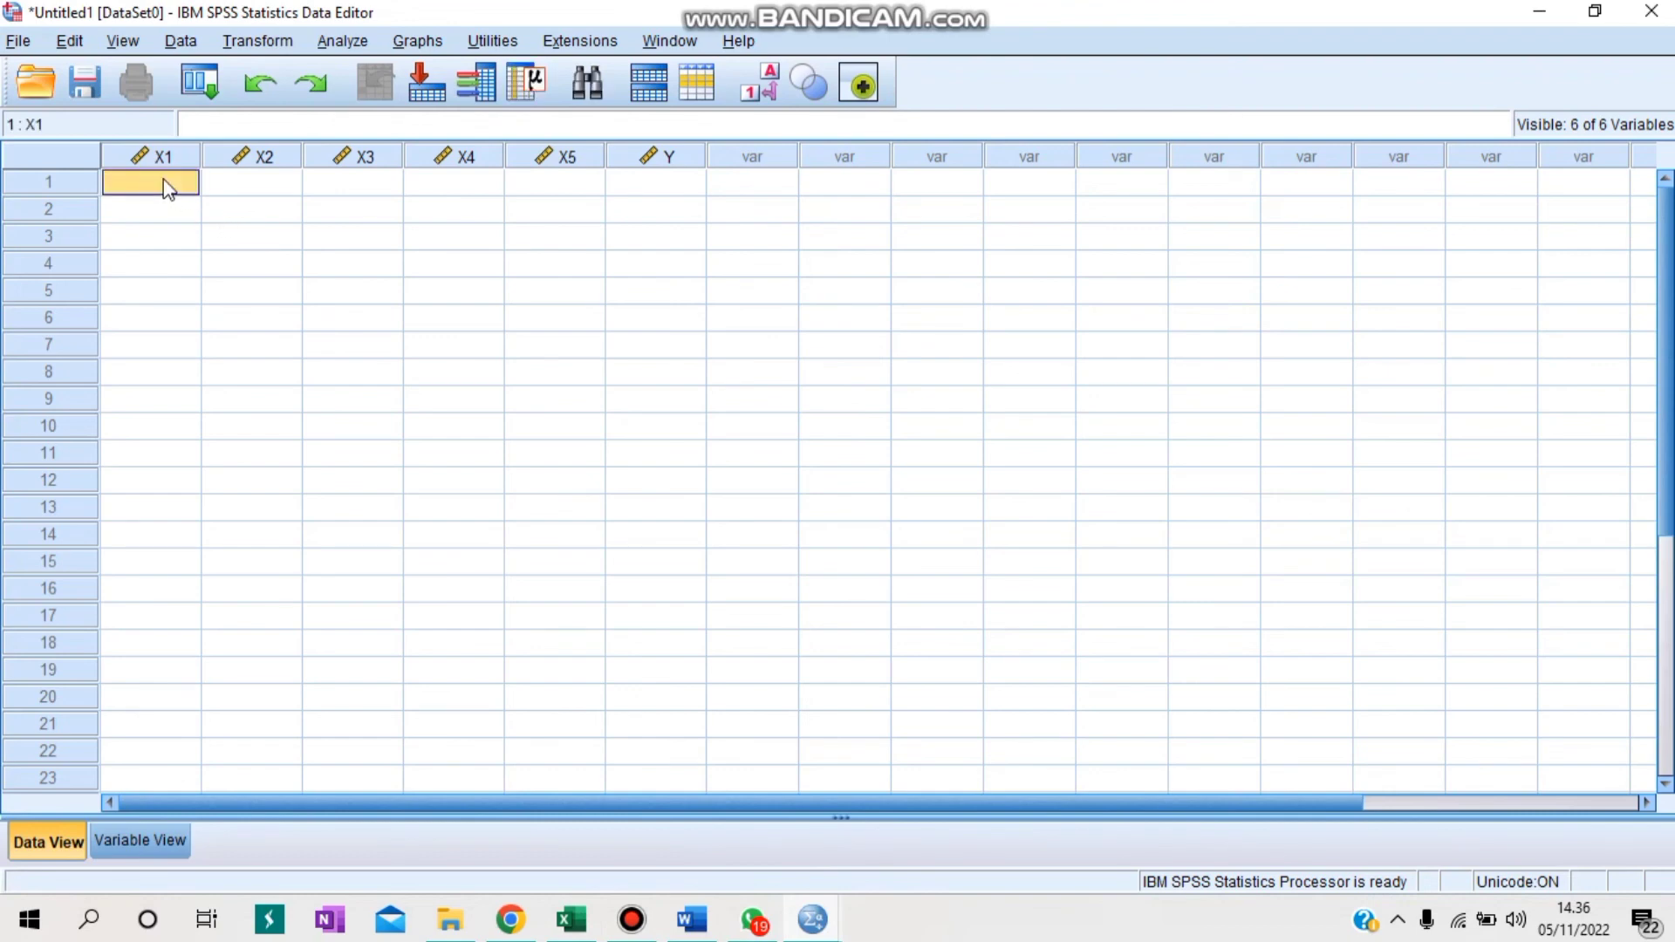
pyautogui.rightClick(190, 197)
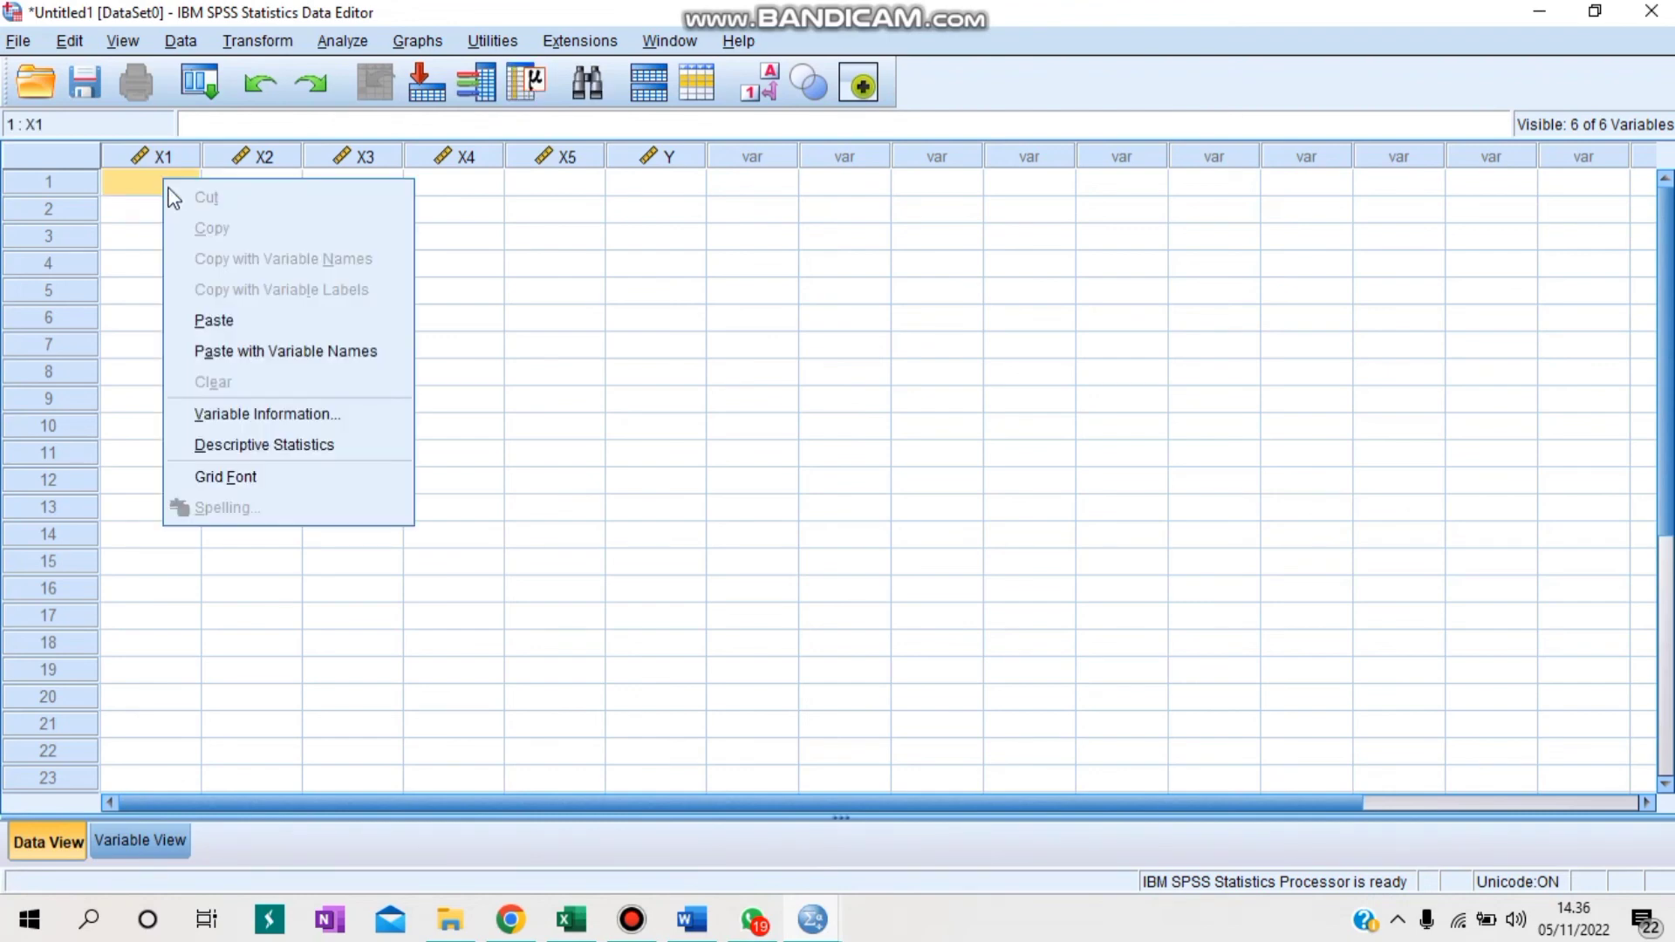
pyautogui.click(203, 319)
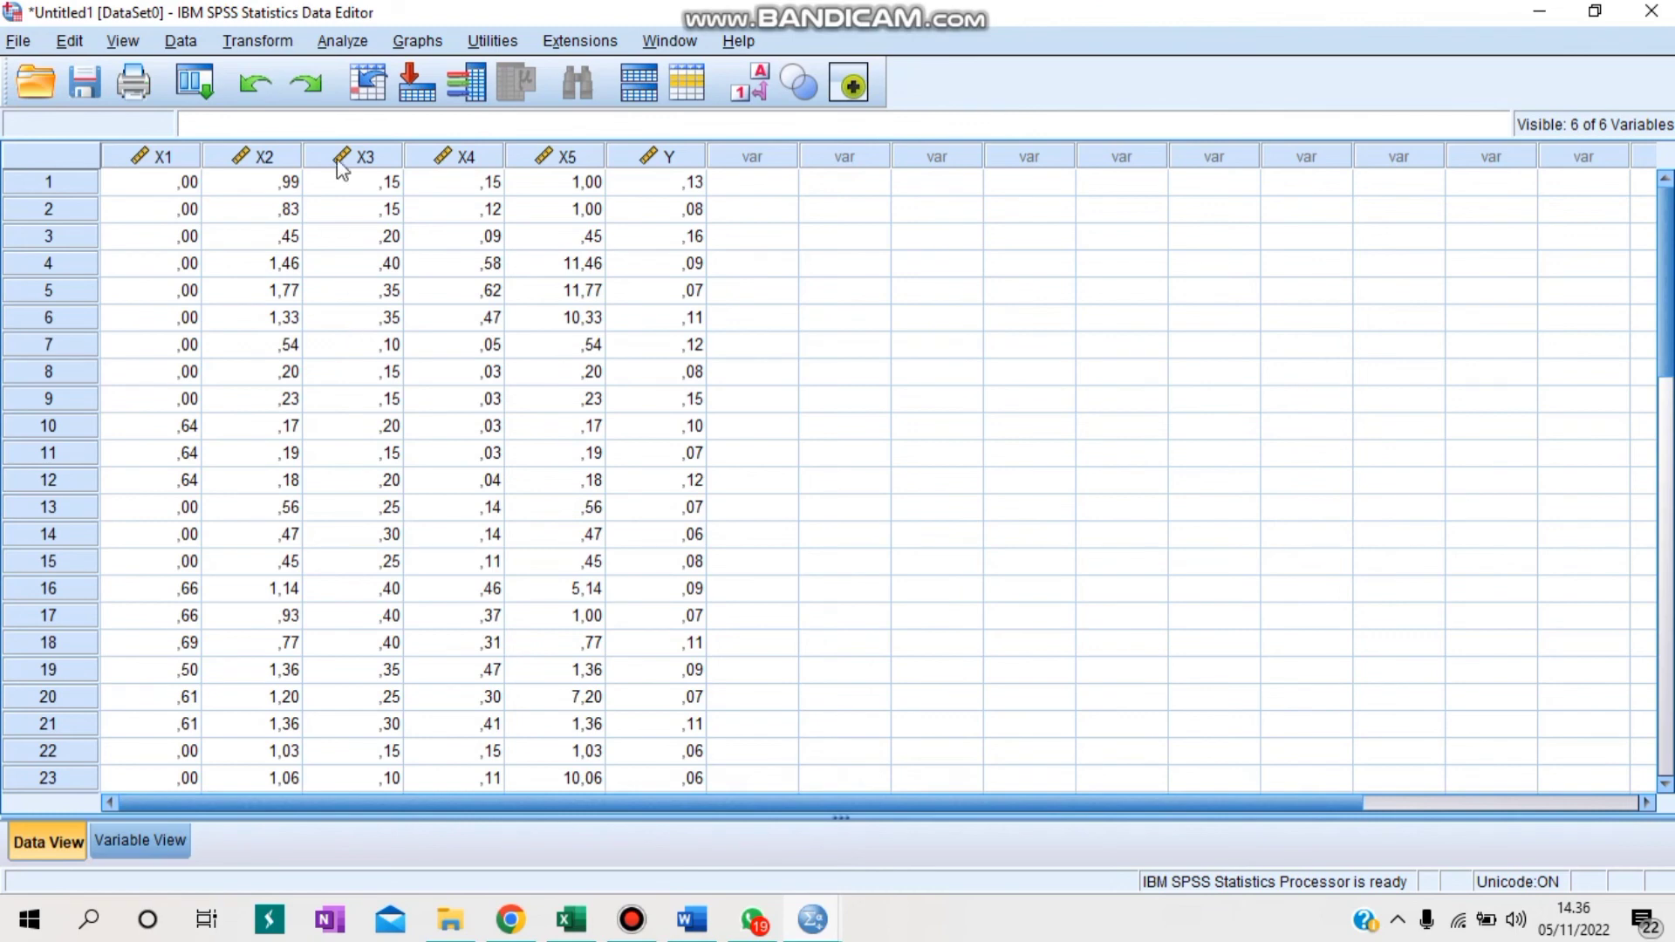
# Step: Set up a linear regression with Nilai Perusahaan [Y] as the dependent variable and X1 through X5 as the independents
pyautogui.click(347, 41)
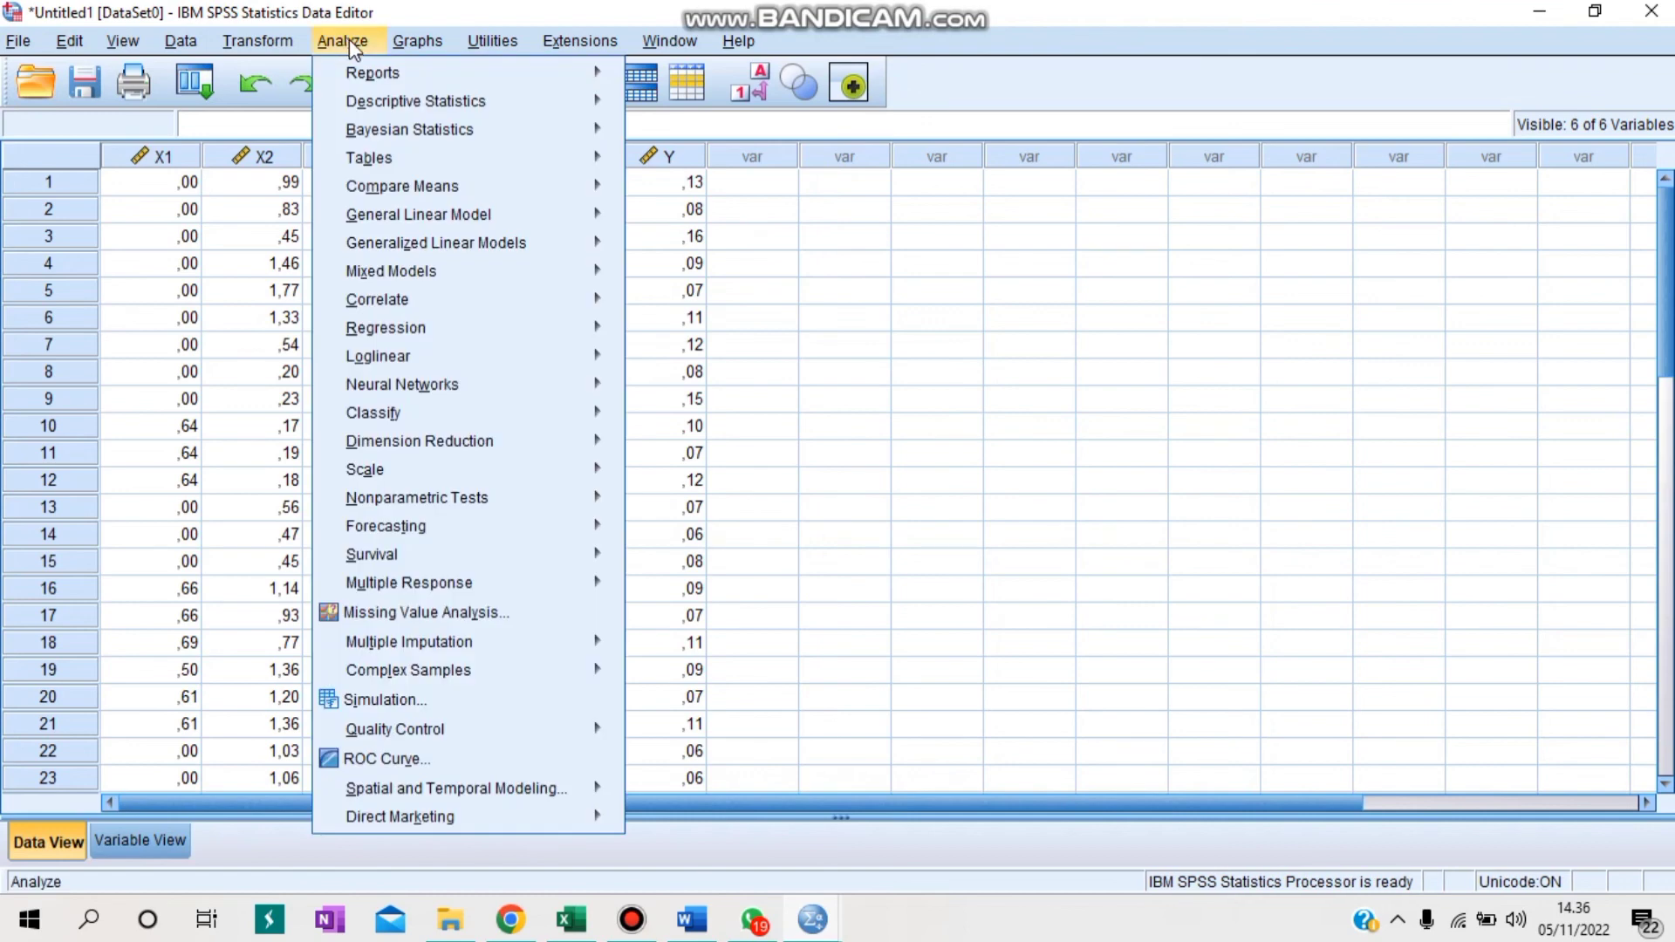
pyautogui.moveTo(425, 335)
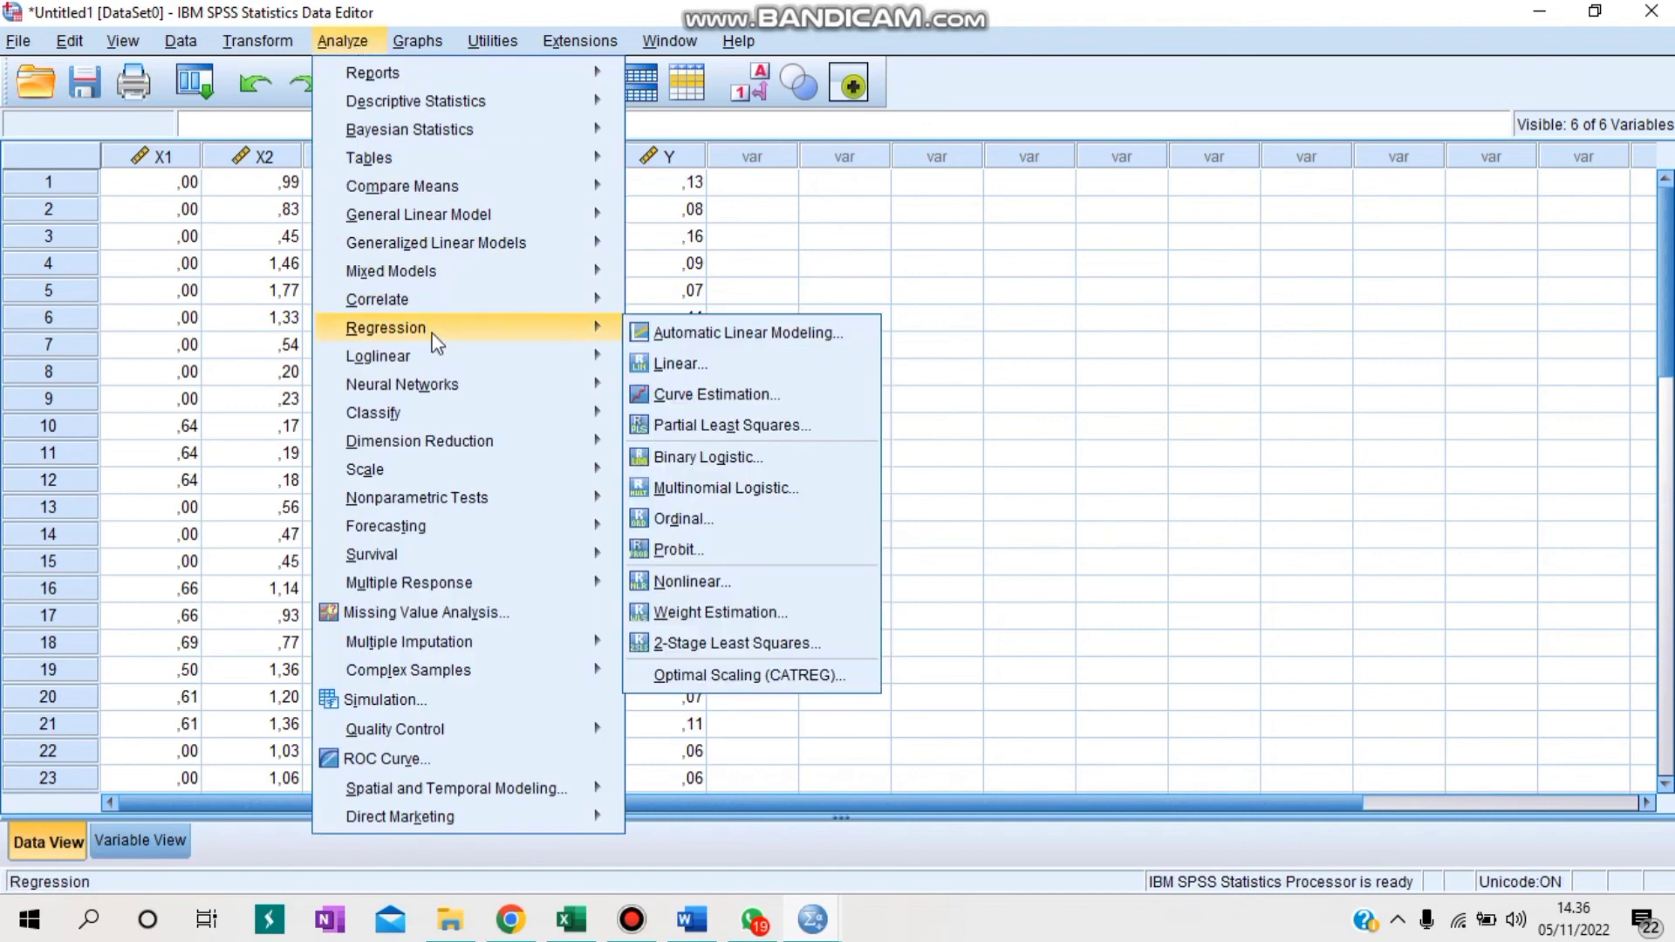
pyautogui.click(677, 365)
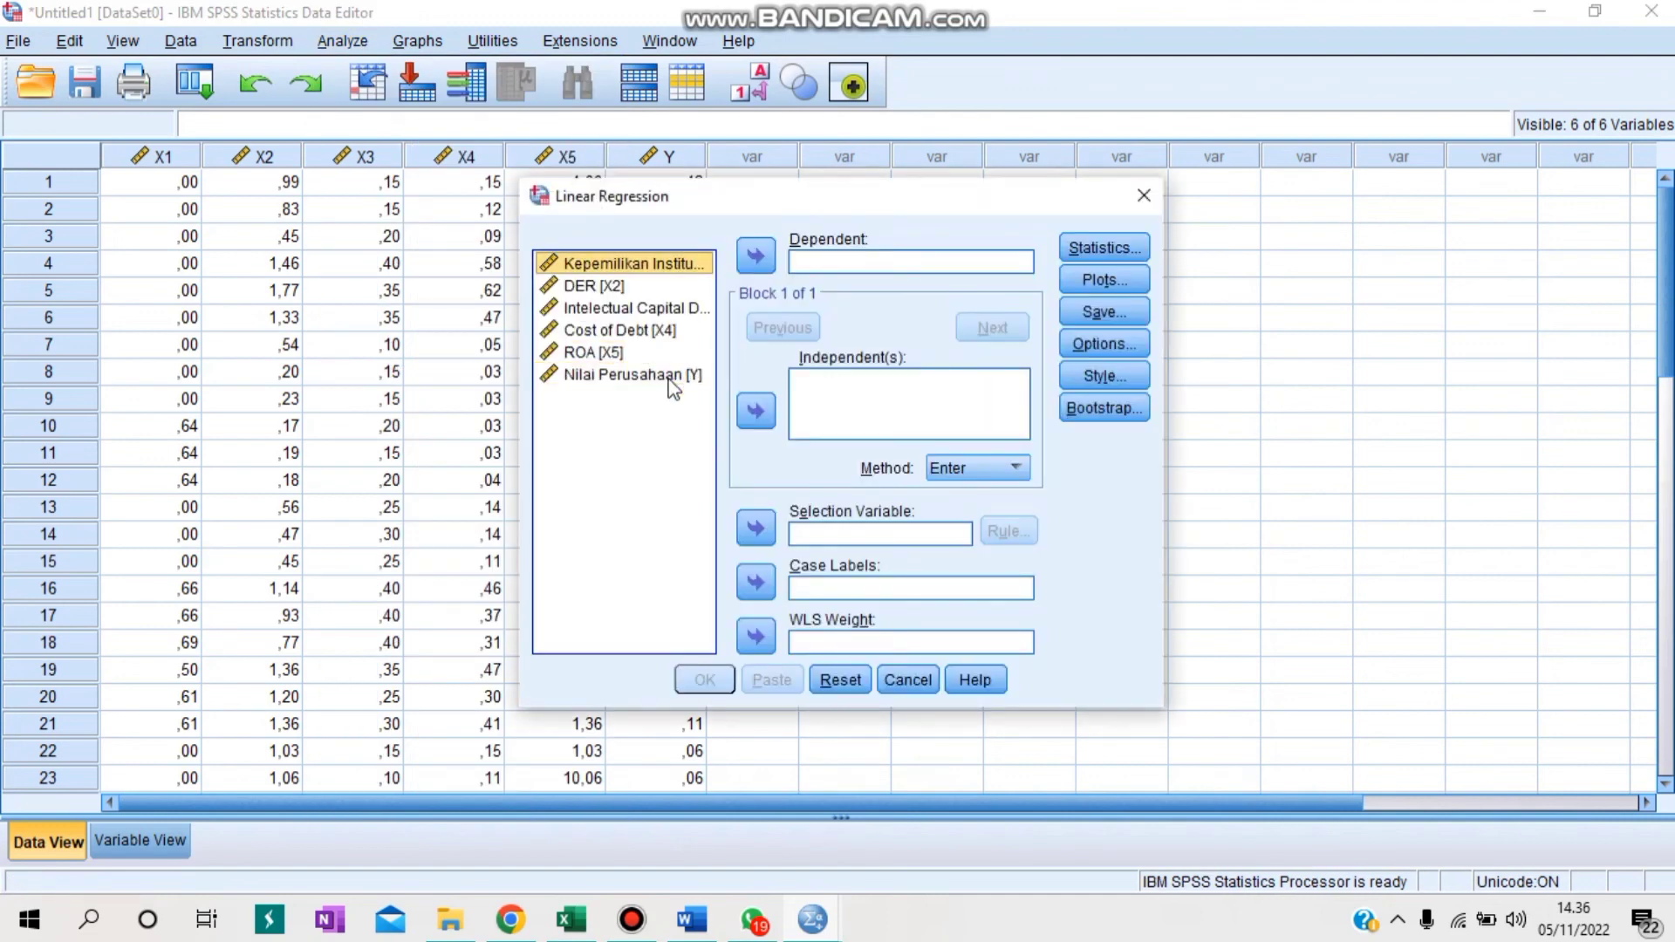
pyautogui.click(673, 377)
pyautogui.click(757, 256)
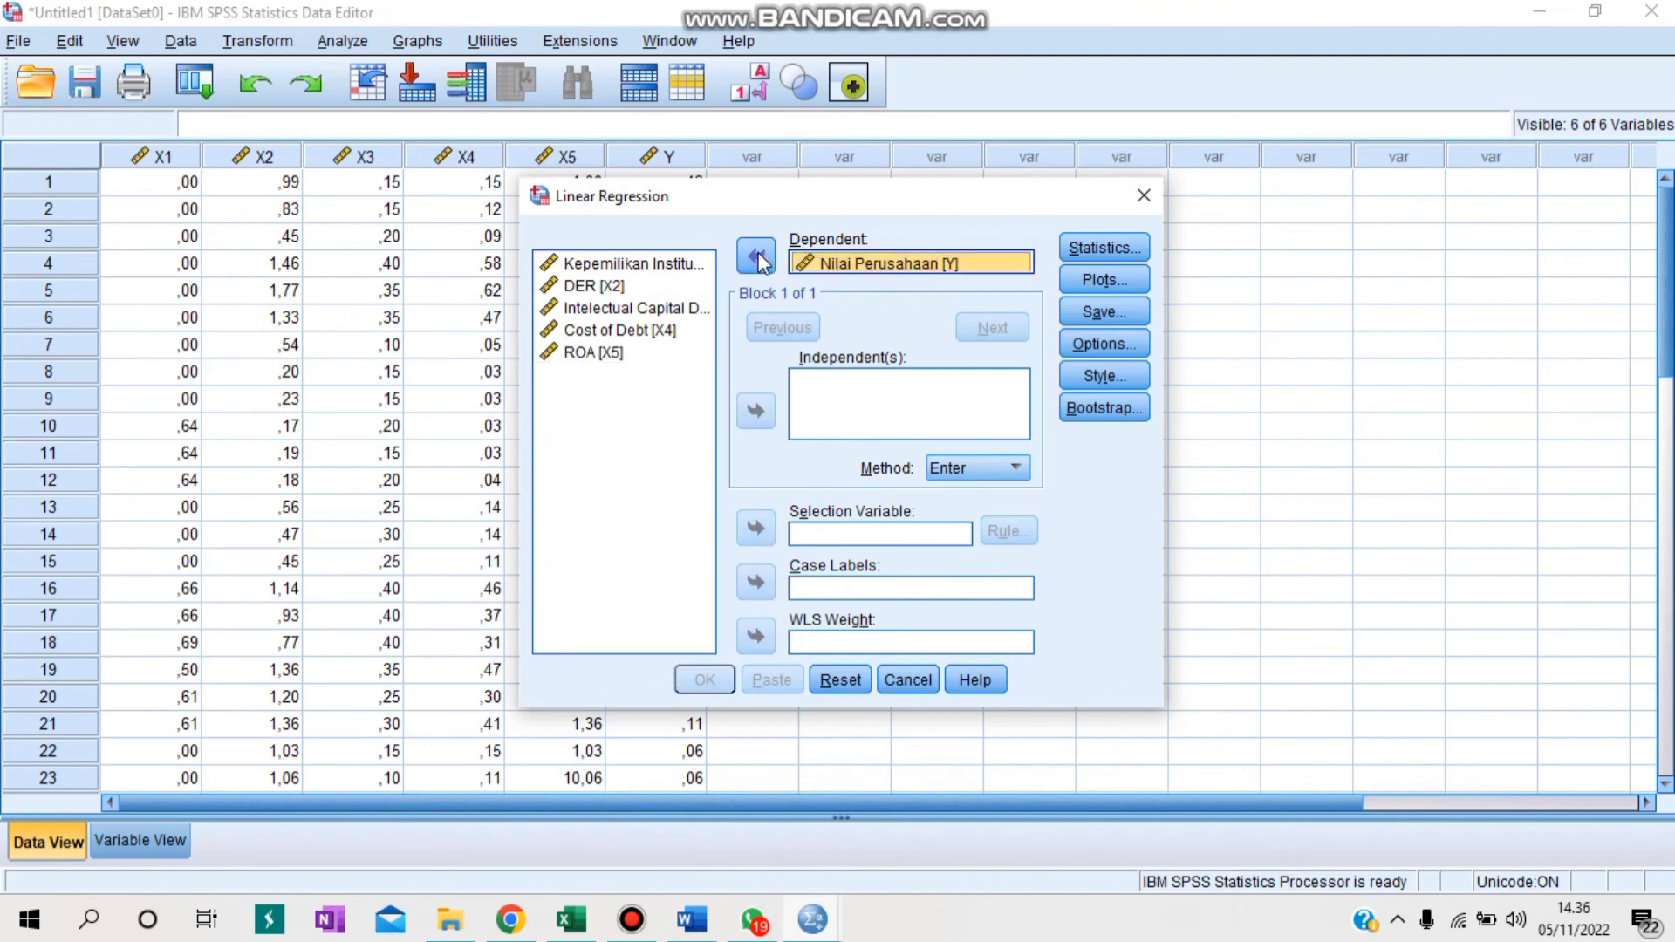
pyautogui.click(643, 264)
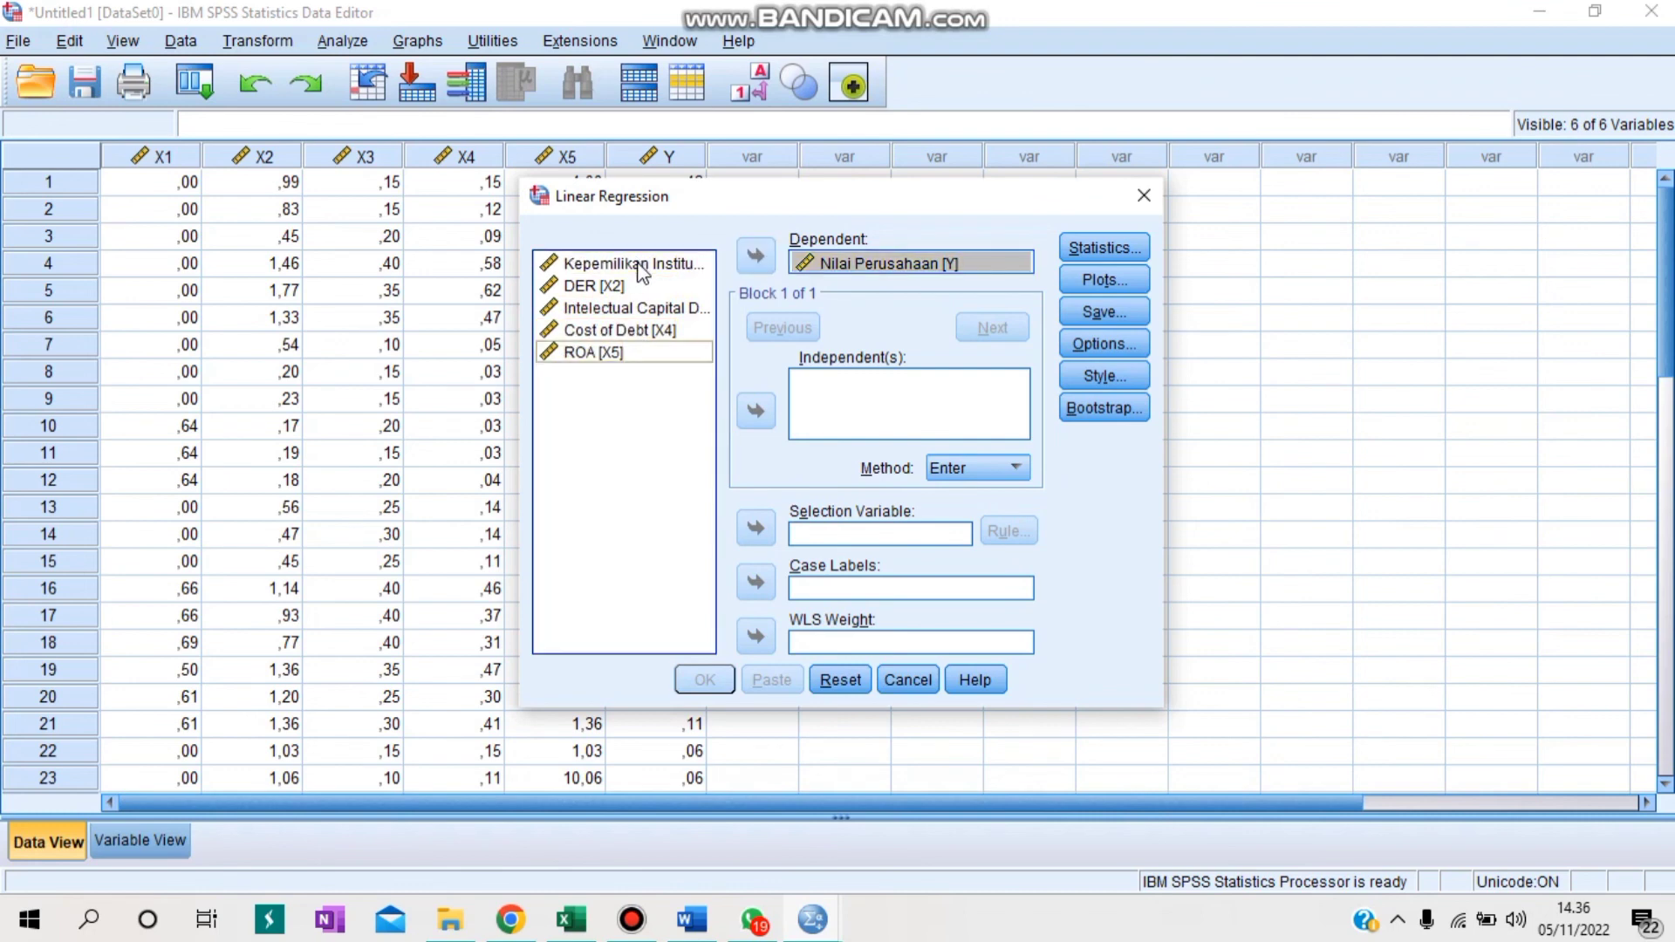
pyautogui.hotkey('ctrl', 'a')
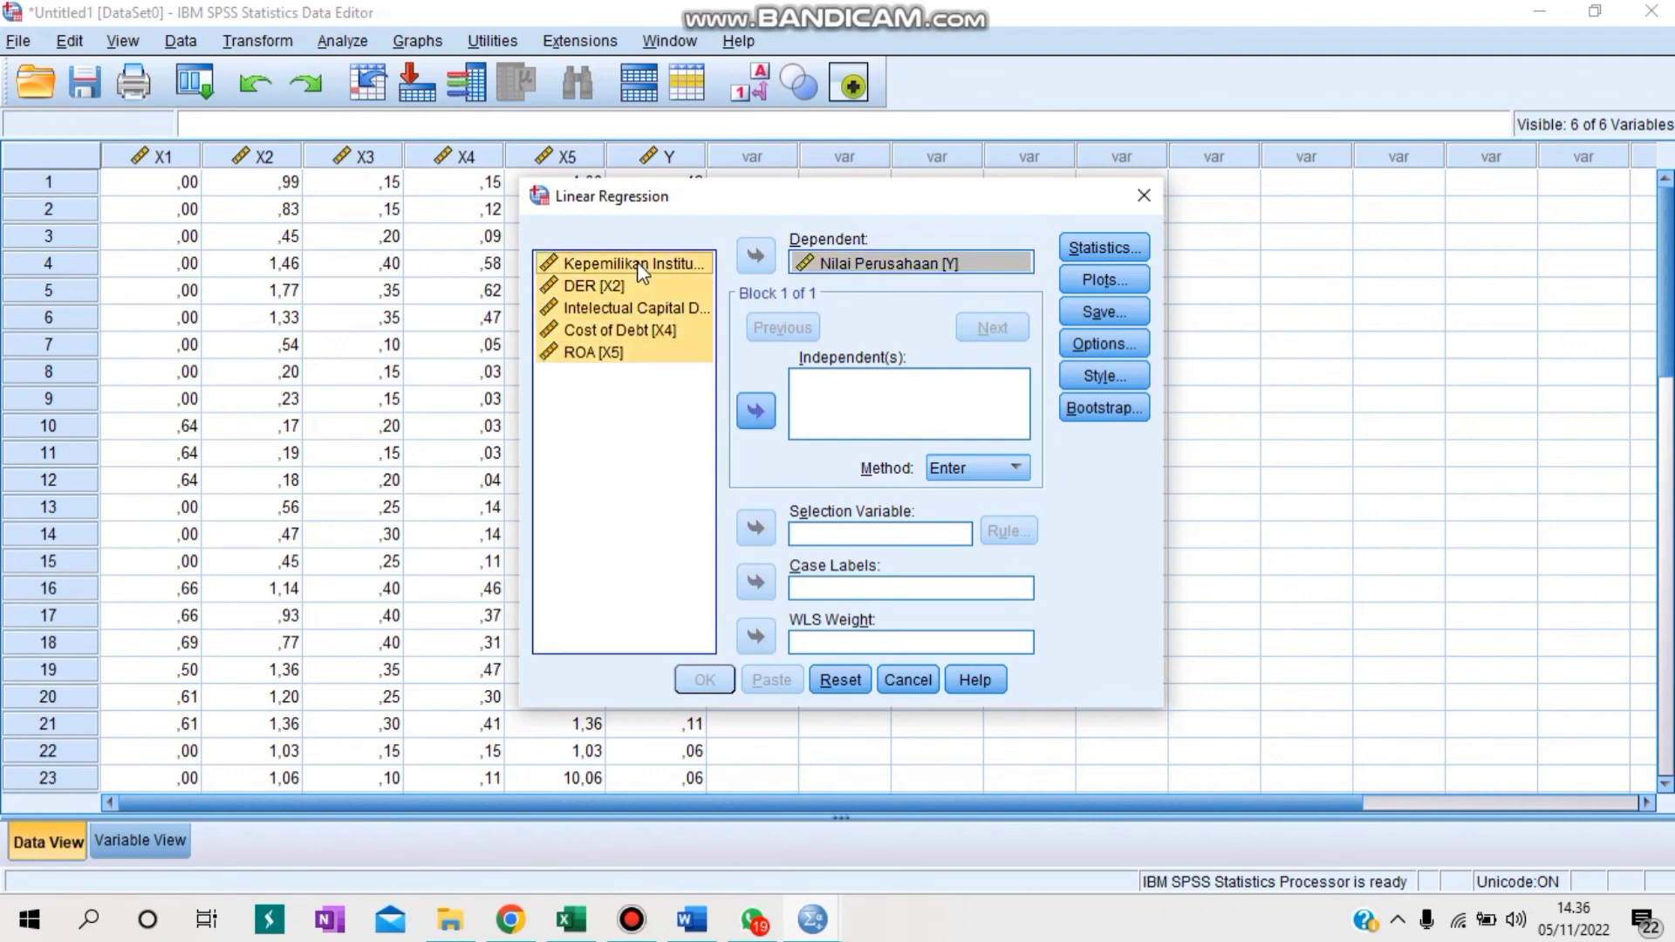
pyautogui.click(756, 412)
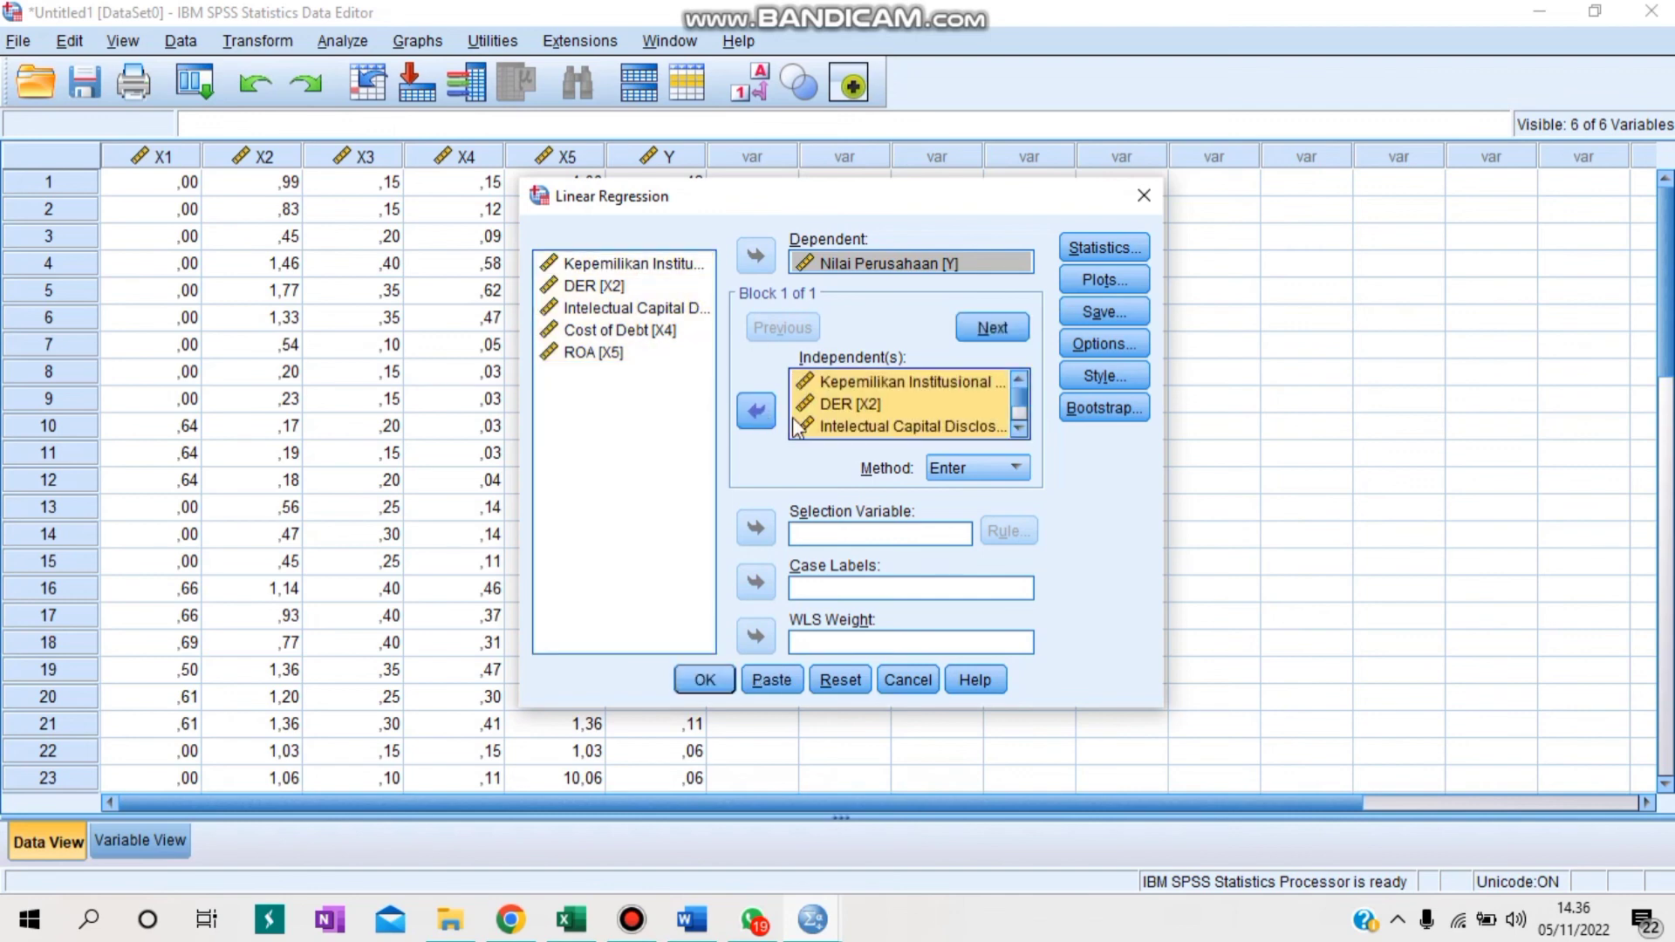
# Step: Add the covariance matrix, collinearity diagnostics and Durbin-Watson to the regression's statistics
pyautogui.click(1120, 254)
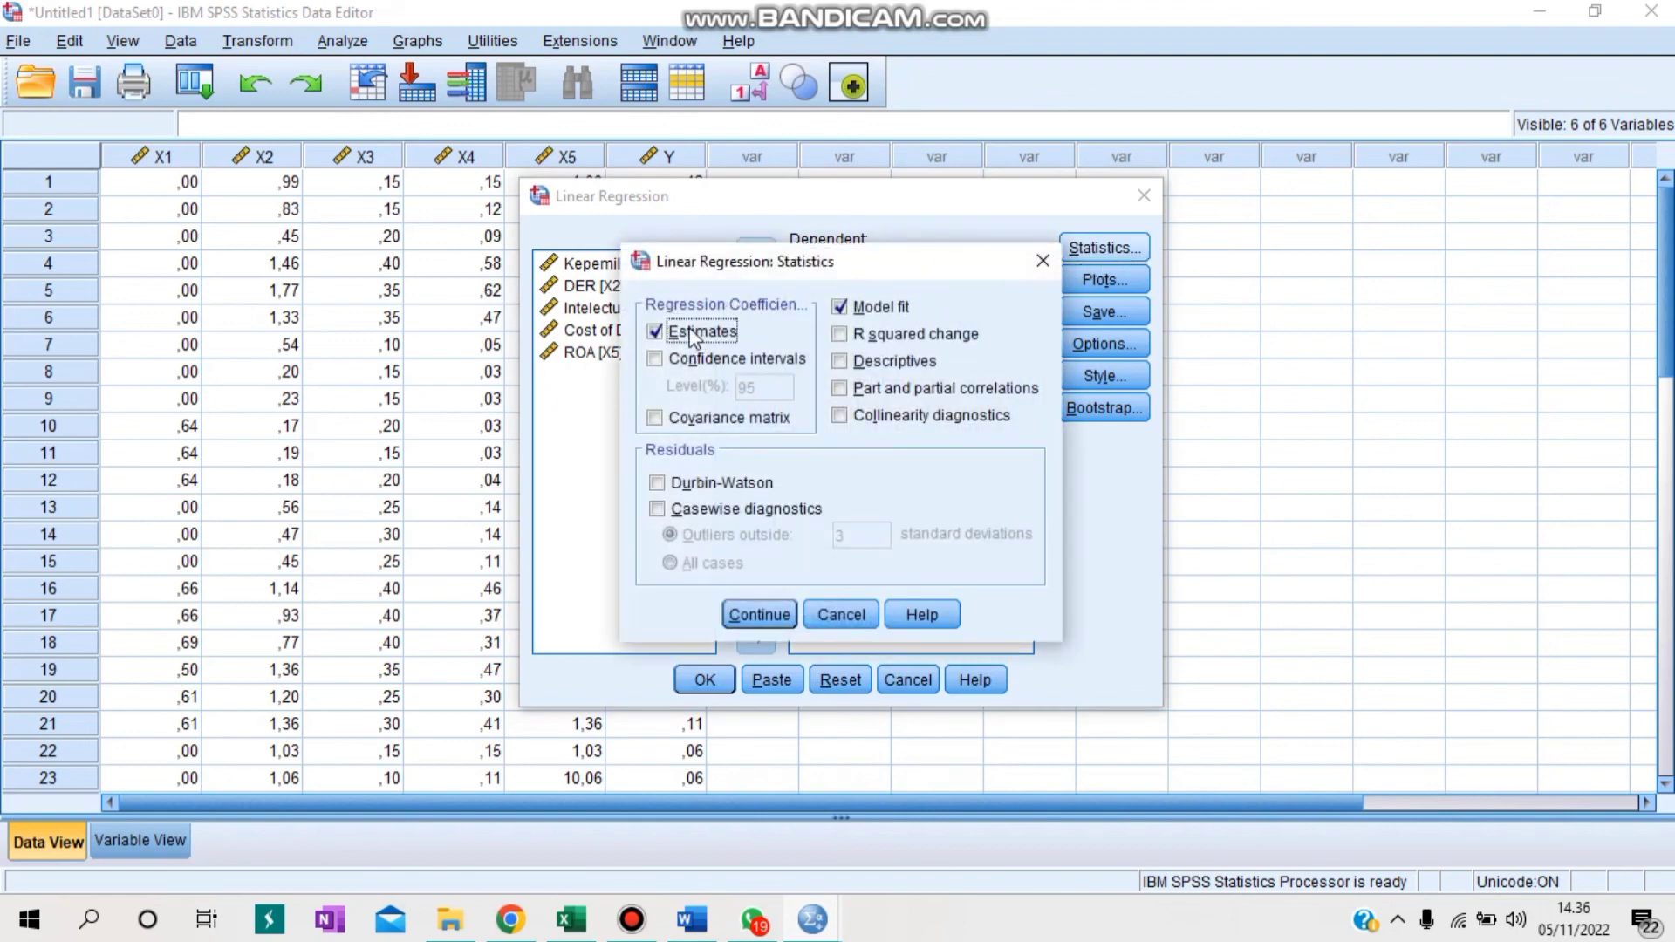
pyautogui.click(659, 419)
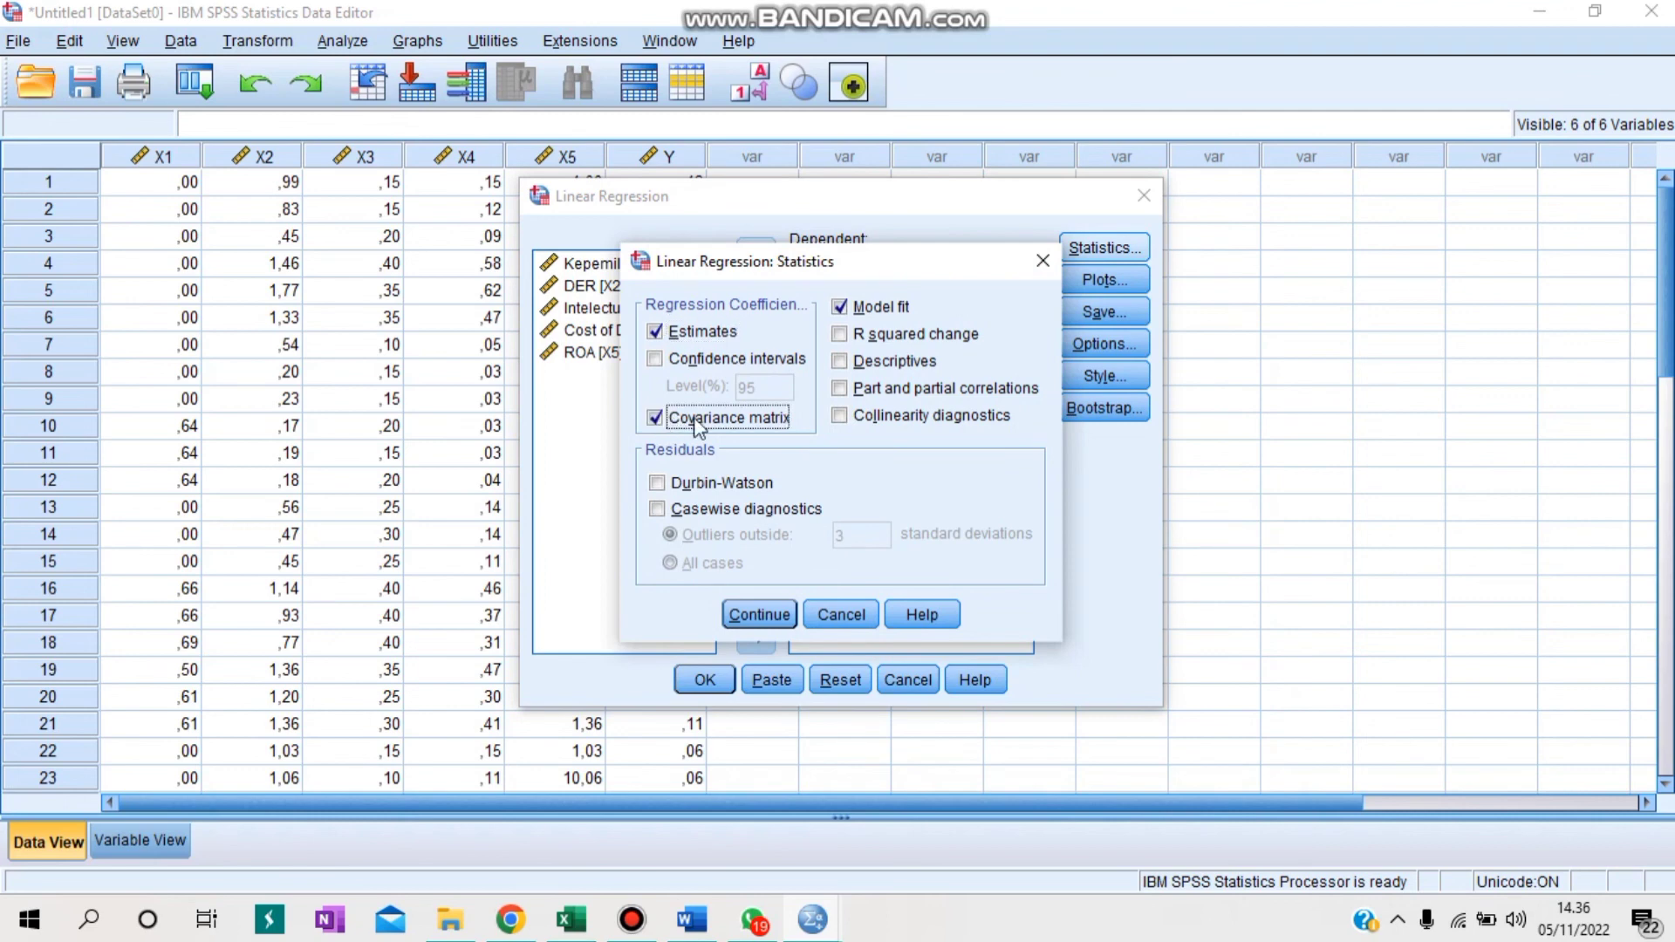
pyautogui.click(838, 416)
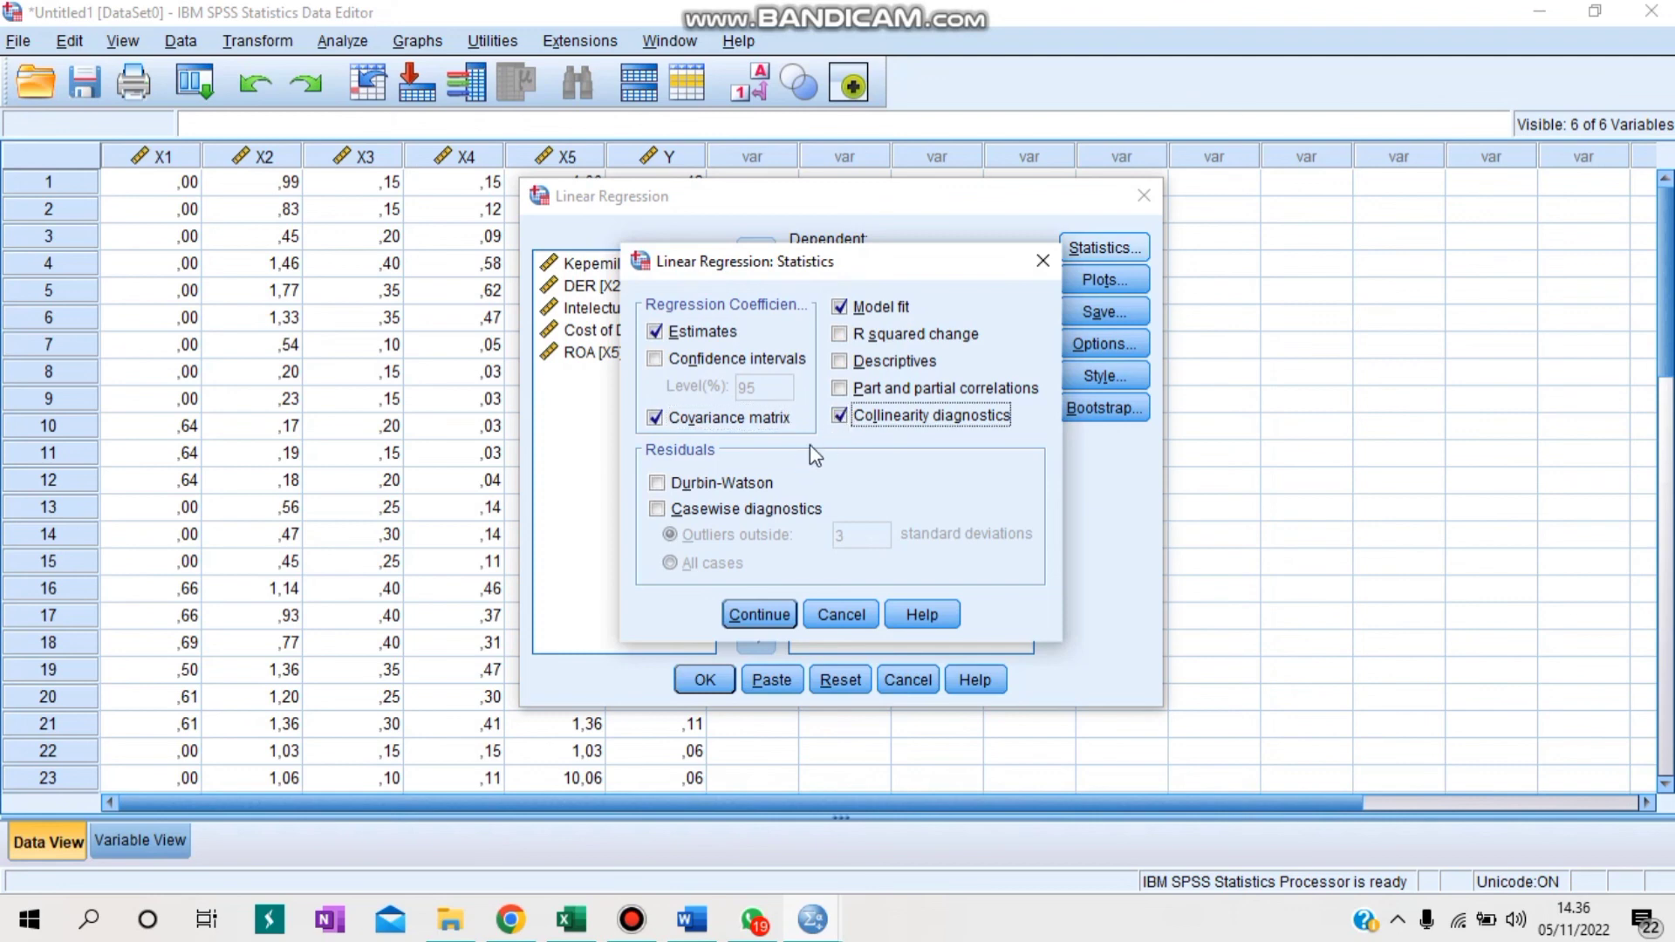
pyautogui.click(697, 484)
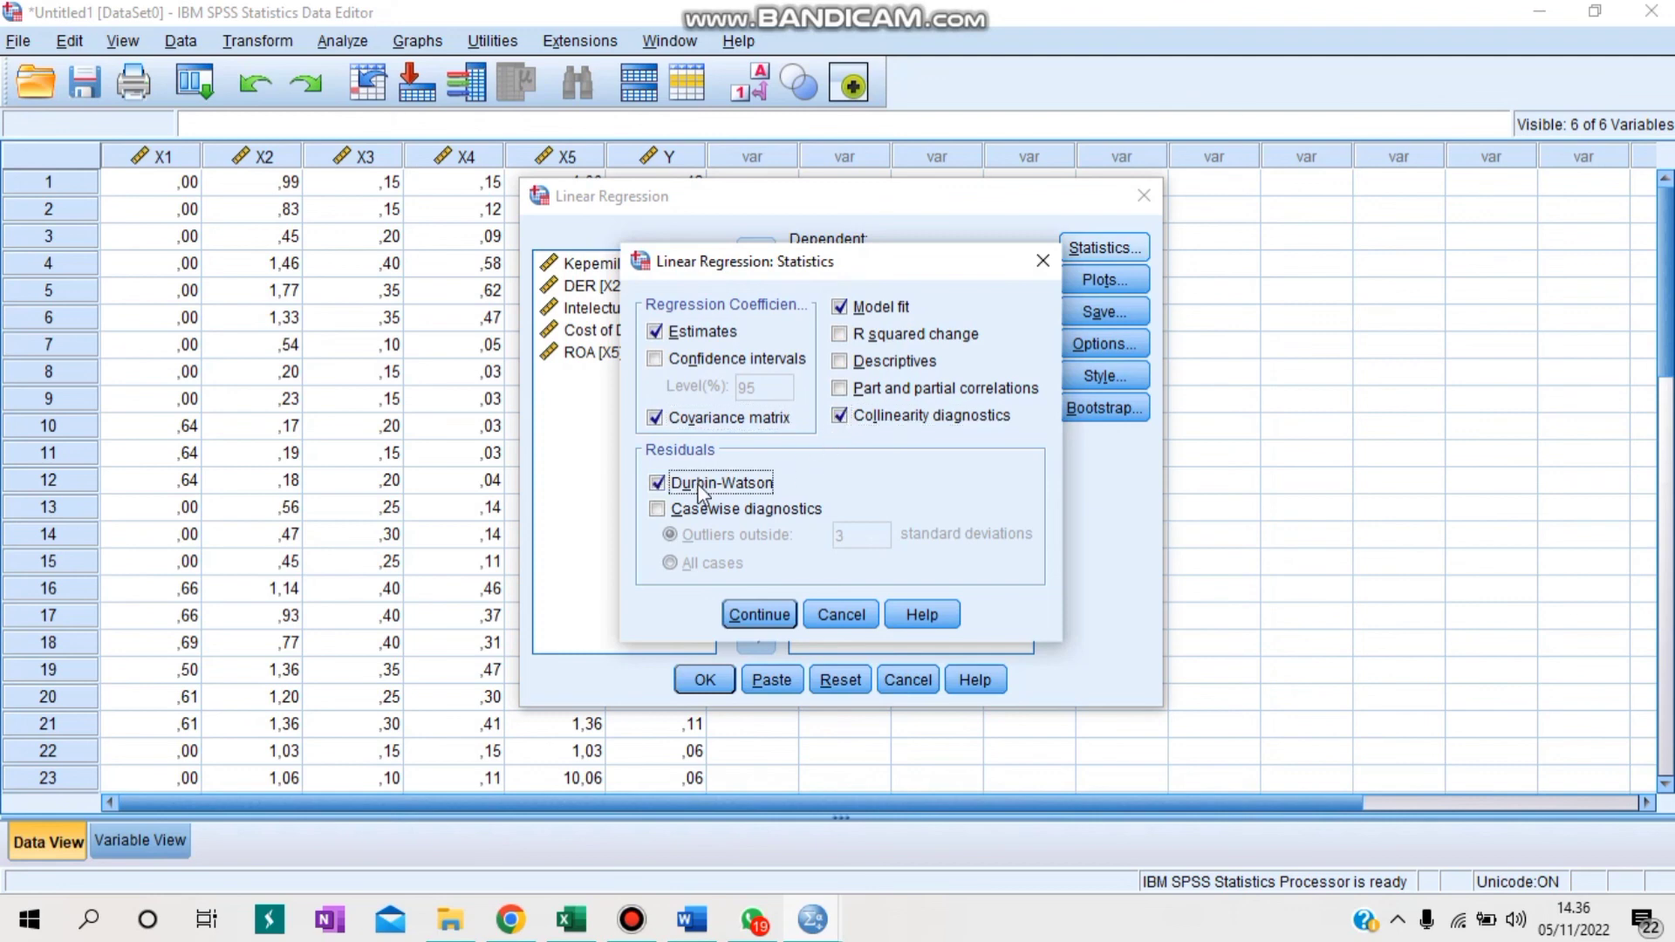
pyautogui.click(757, 618)
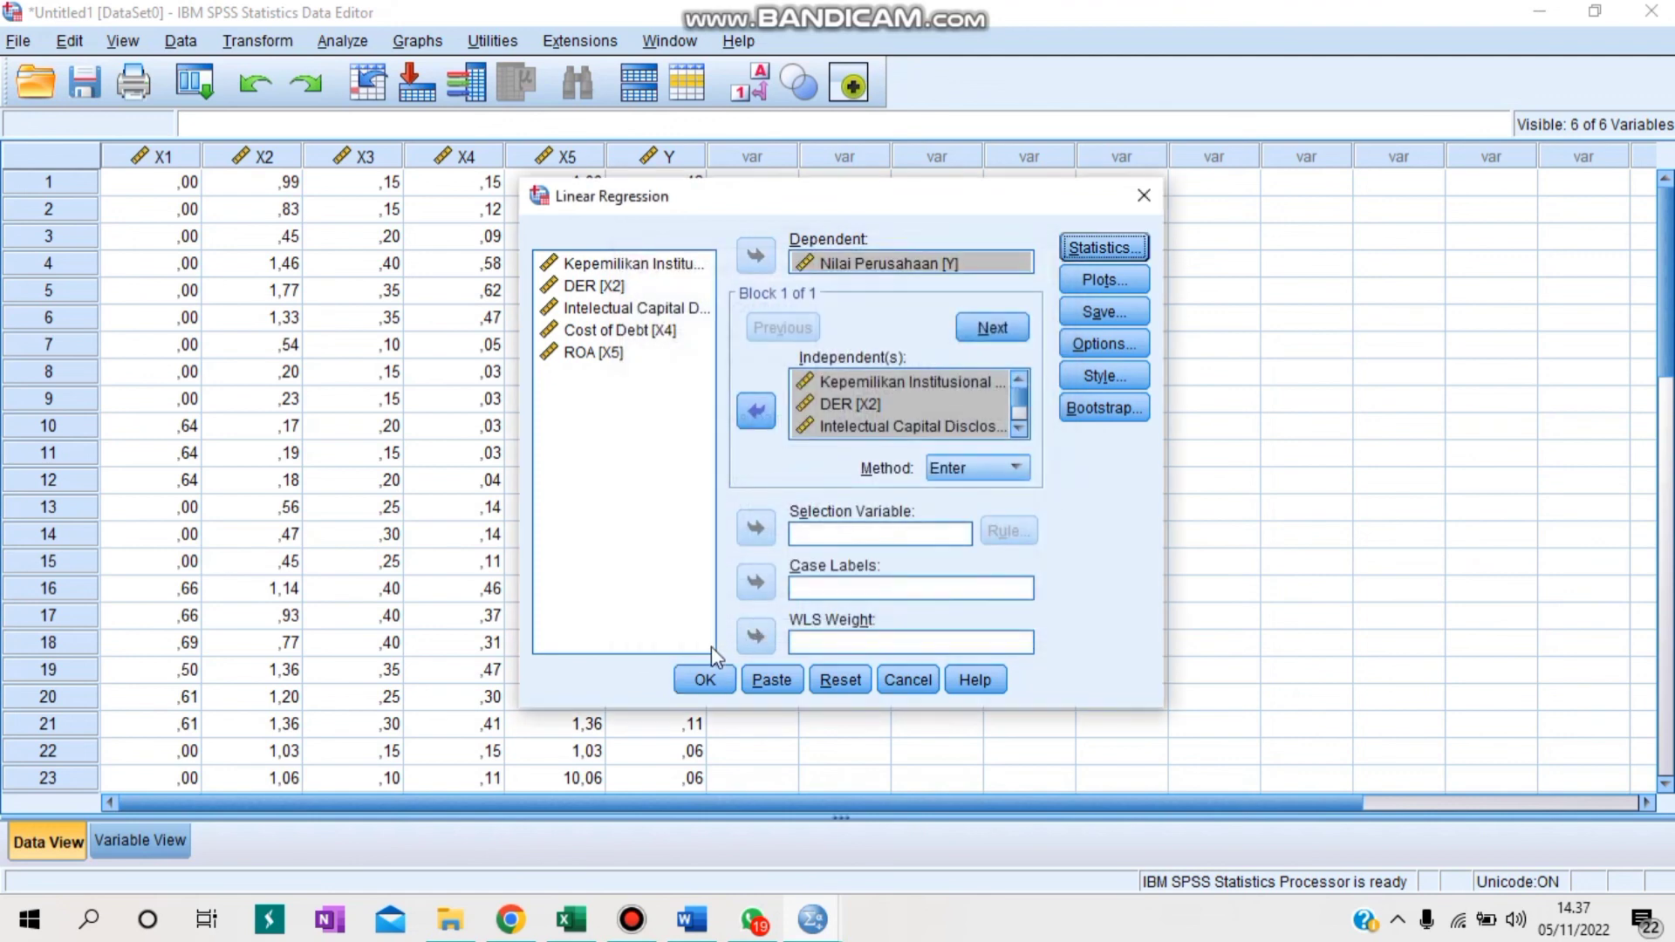
# Step: Run the regression and check the Tolerance and VIF values in the Coefficients table of the maximized output
pyautogui.click(697, 679)
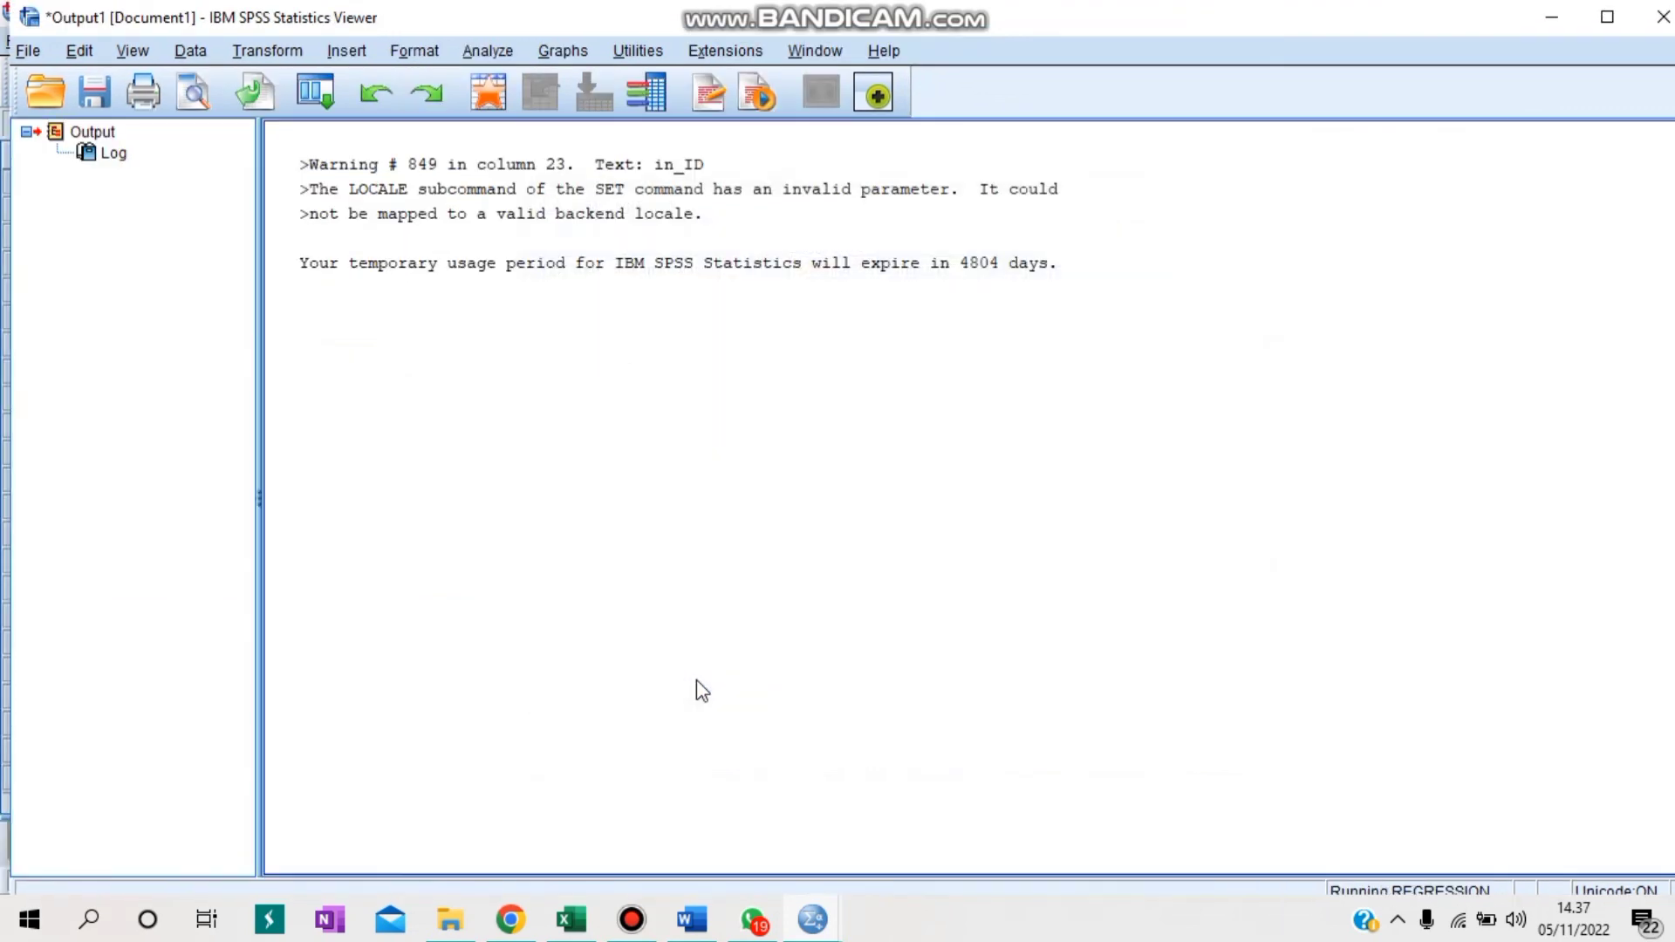
pyautogui.click(1585, 16)
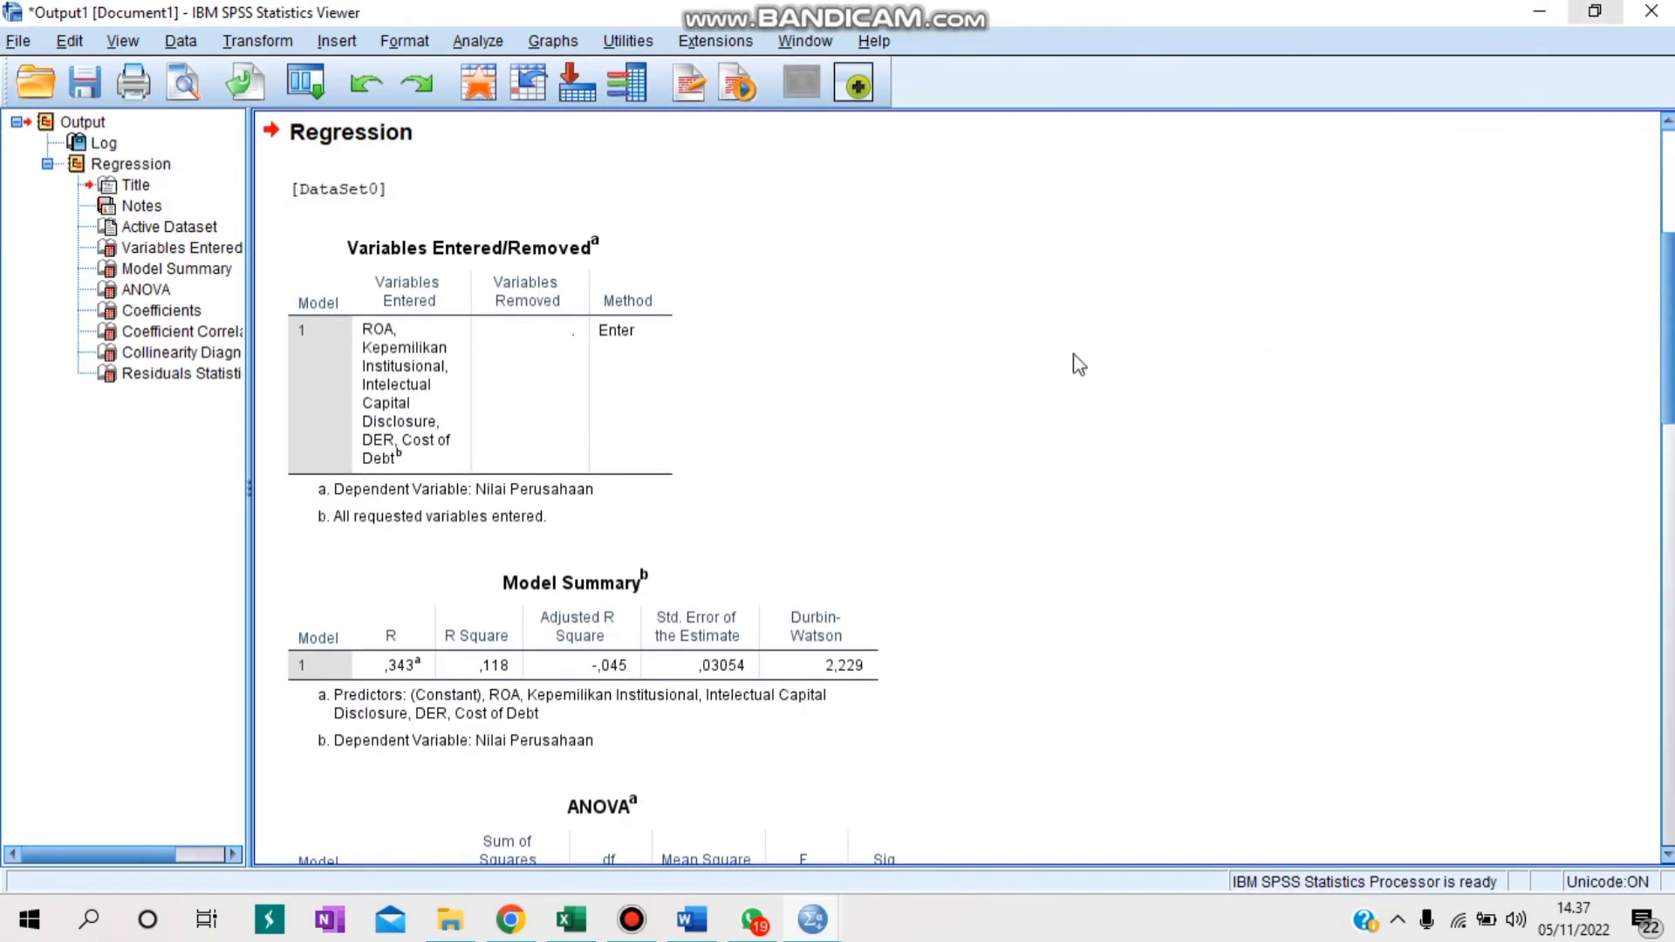
pyautogui.scroll(-5, 927, 543)
pyautogui.scroll(-5, 936, 544)
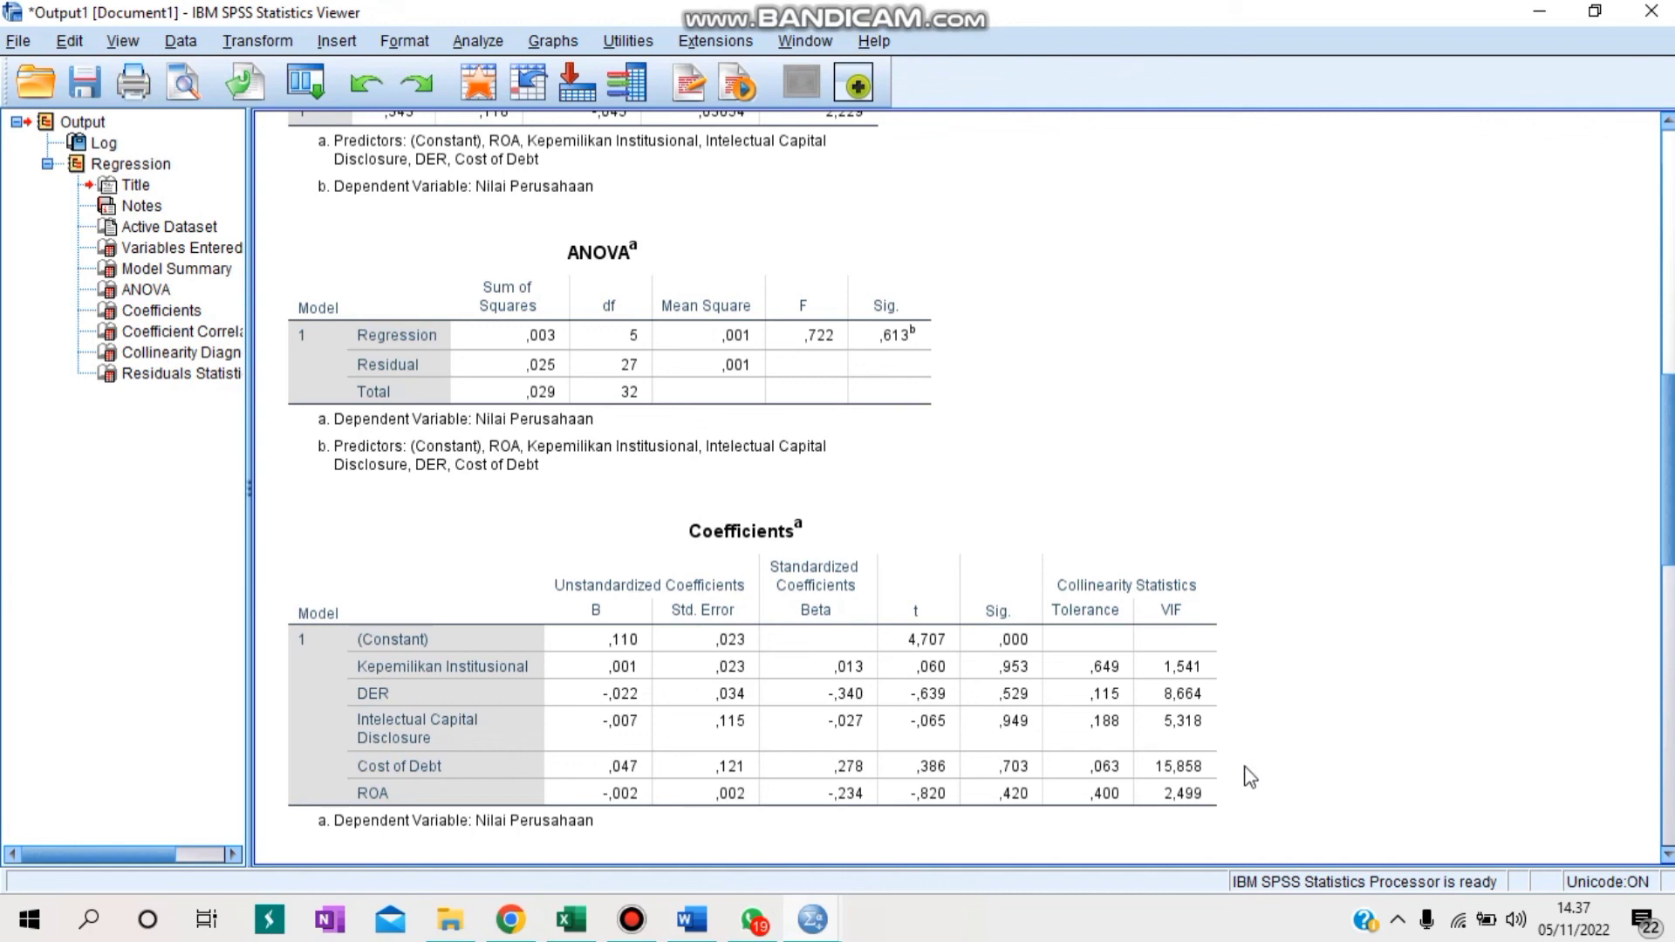
pyautogui.click(1169, 752)
pyautogui.scroll(-3, 1666, 860)
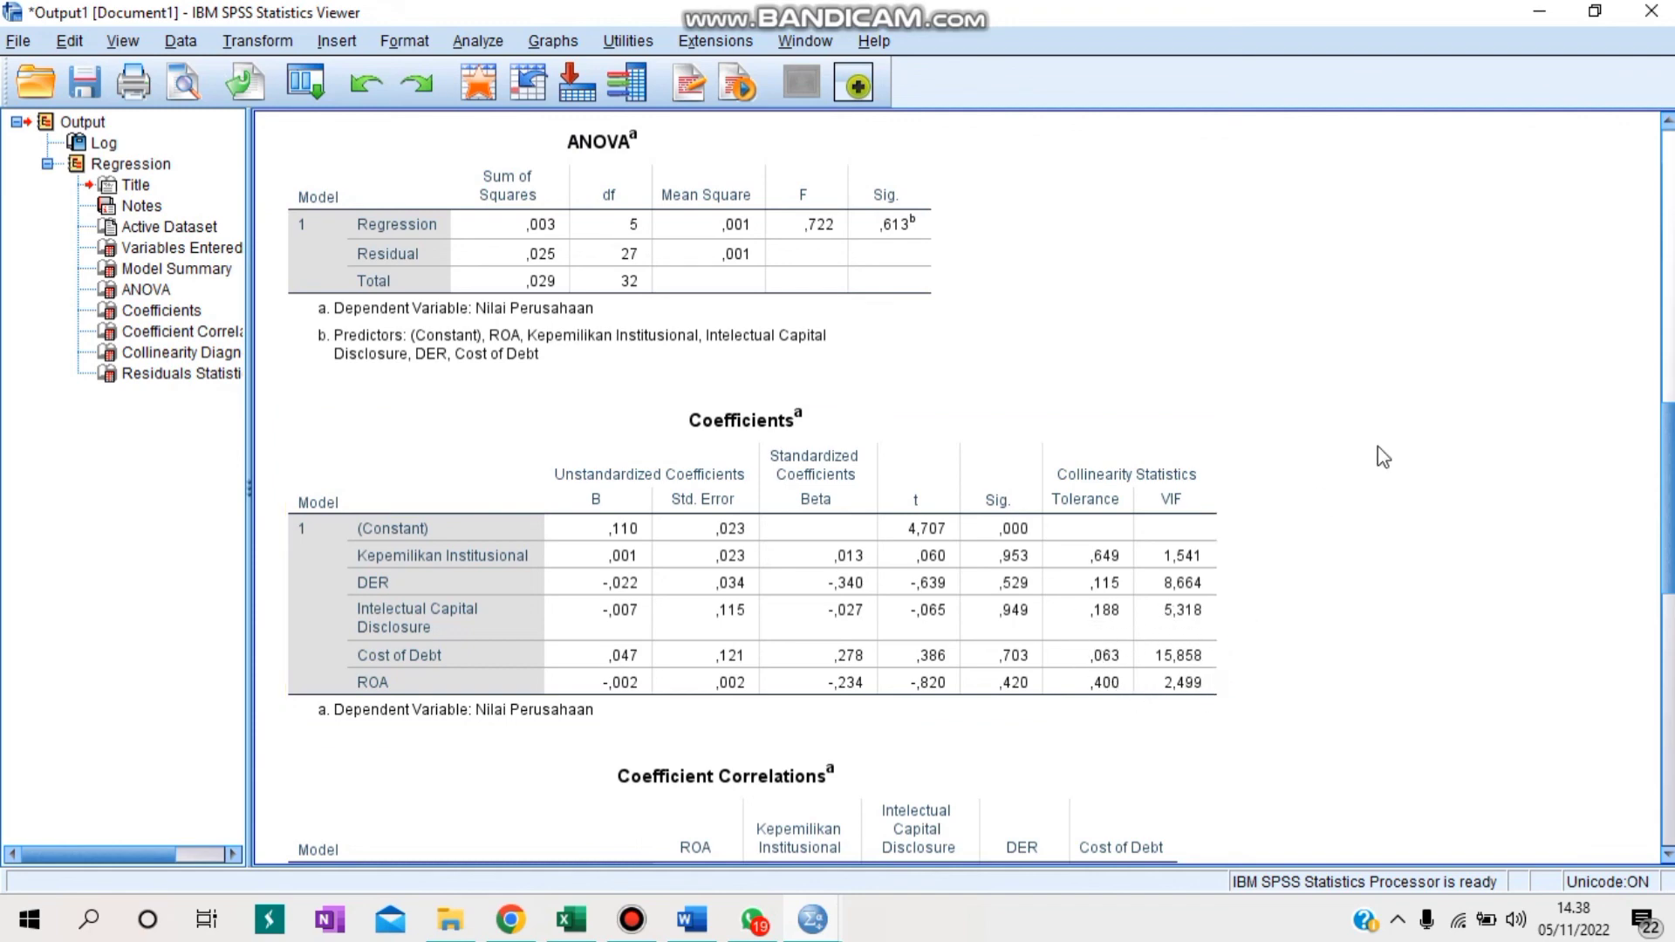
# Step: Go back to the dataset and cut the Cost of Debt variable X4 out of it
pyautogui.click(1537, 16)
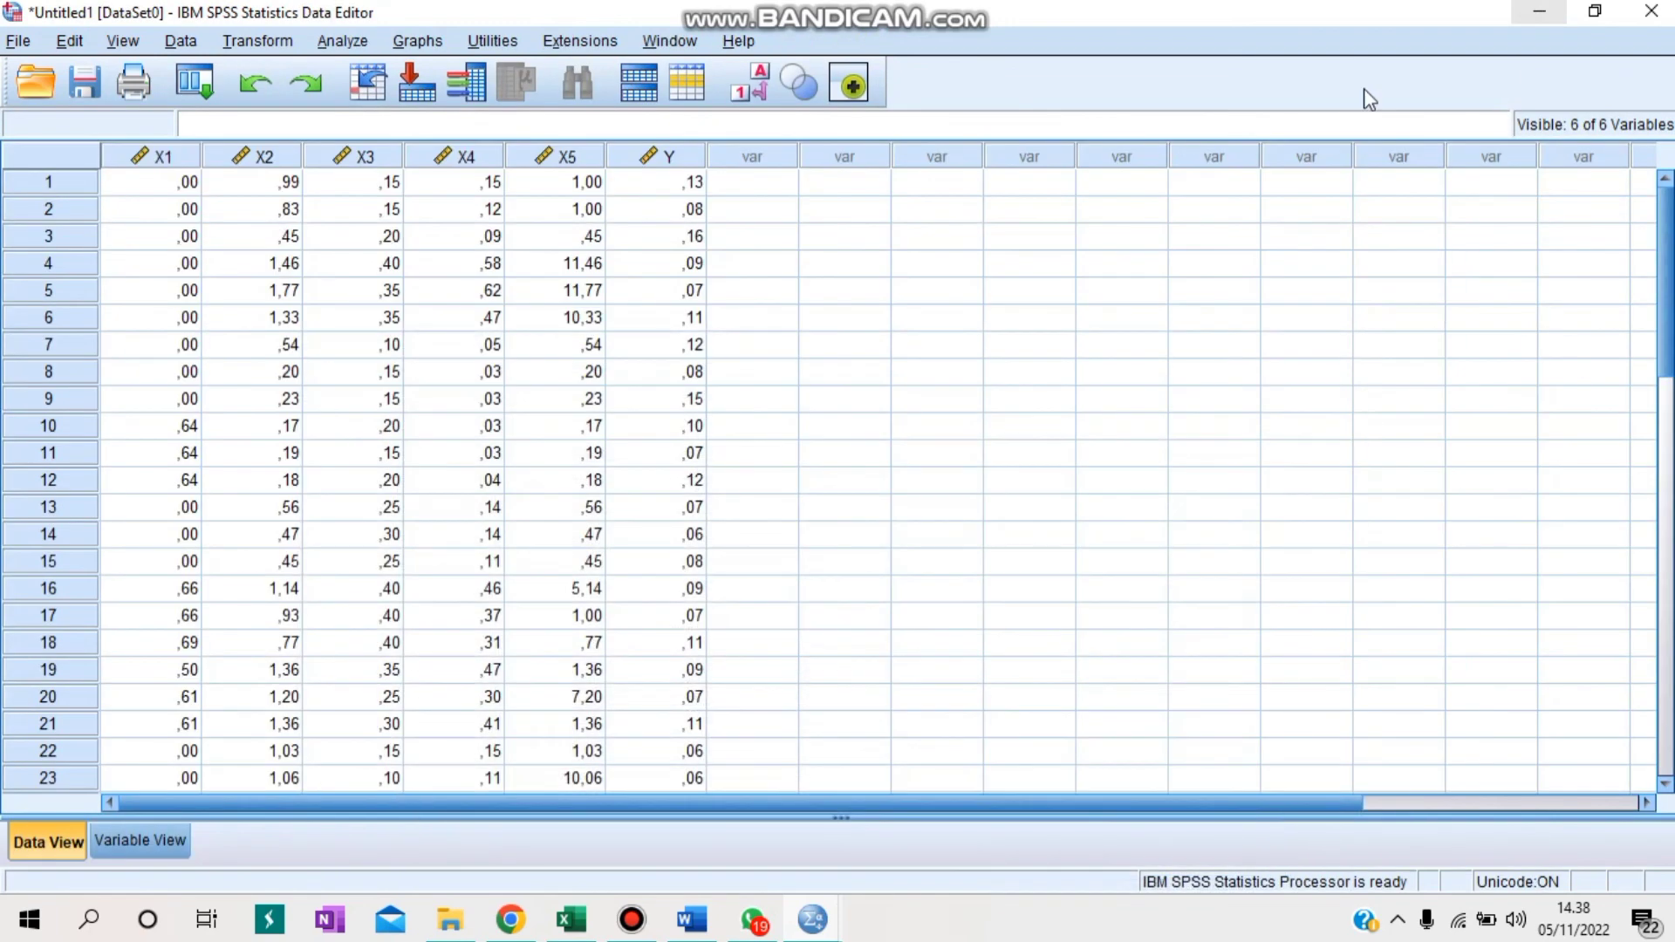
pyautogui.rightClick(468, 159)
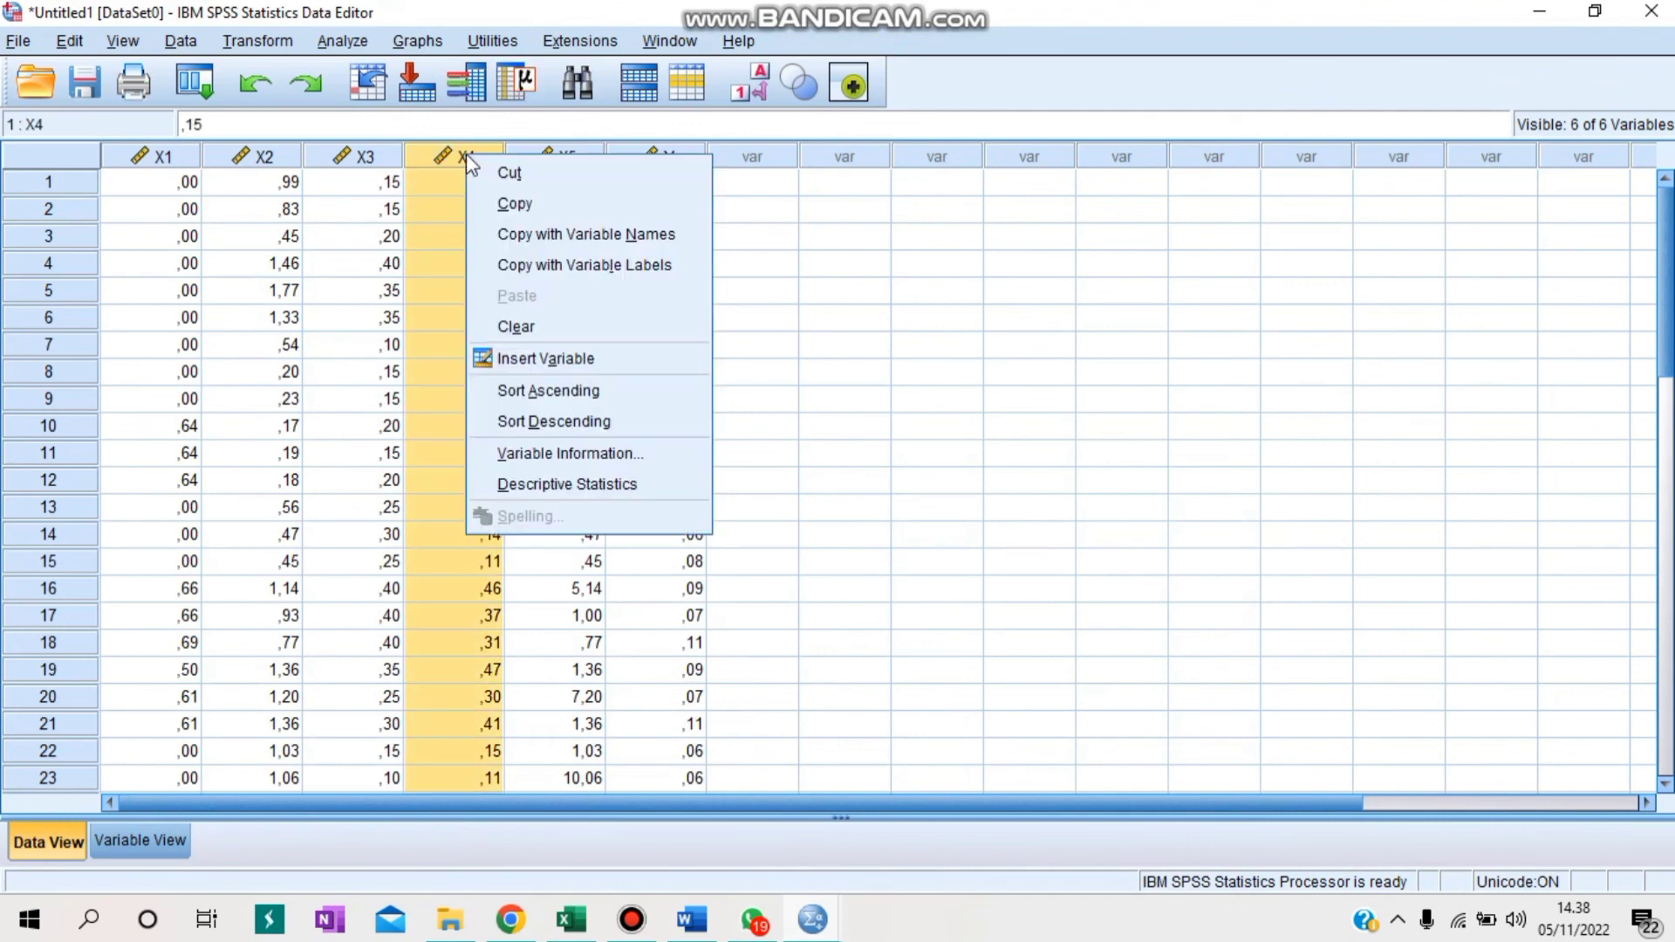
pyautogui.click(534, 171)
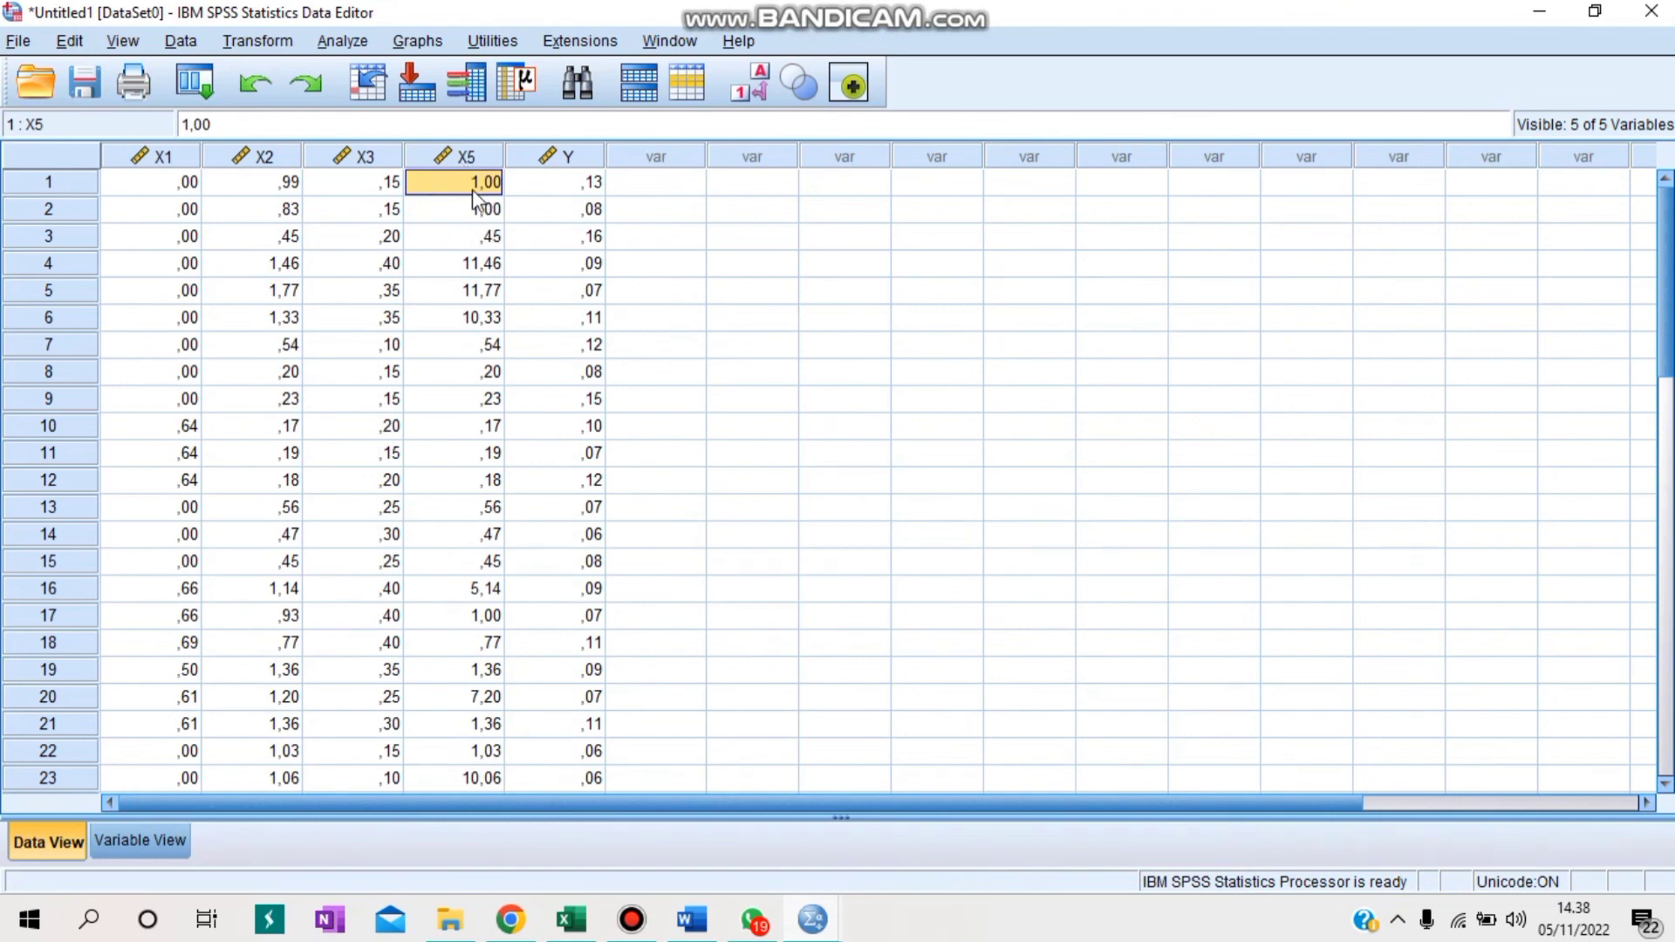
# Step: Rerun the linear regression of Nilai Perusahaan without Cost of Debt and check the new Coefficients table's Tolerance and VIF values
pyautogui.click(341, 40)
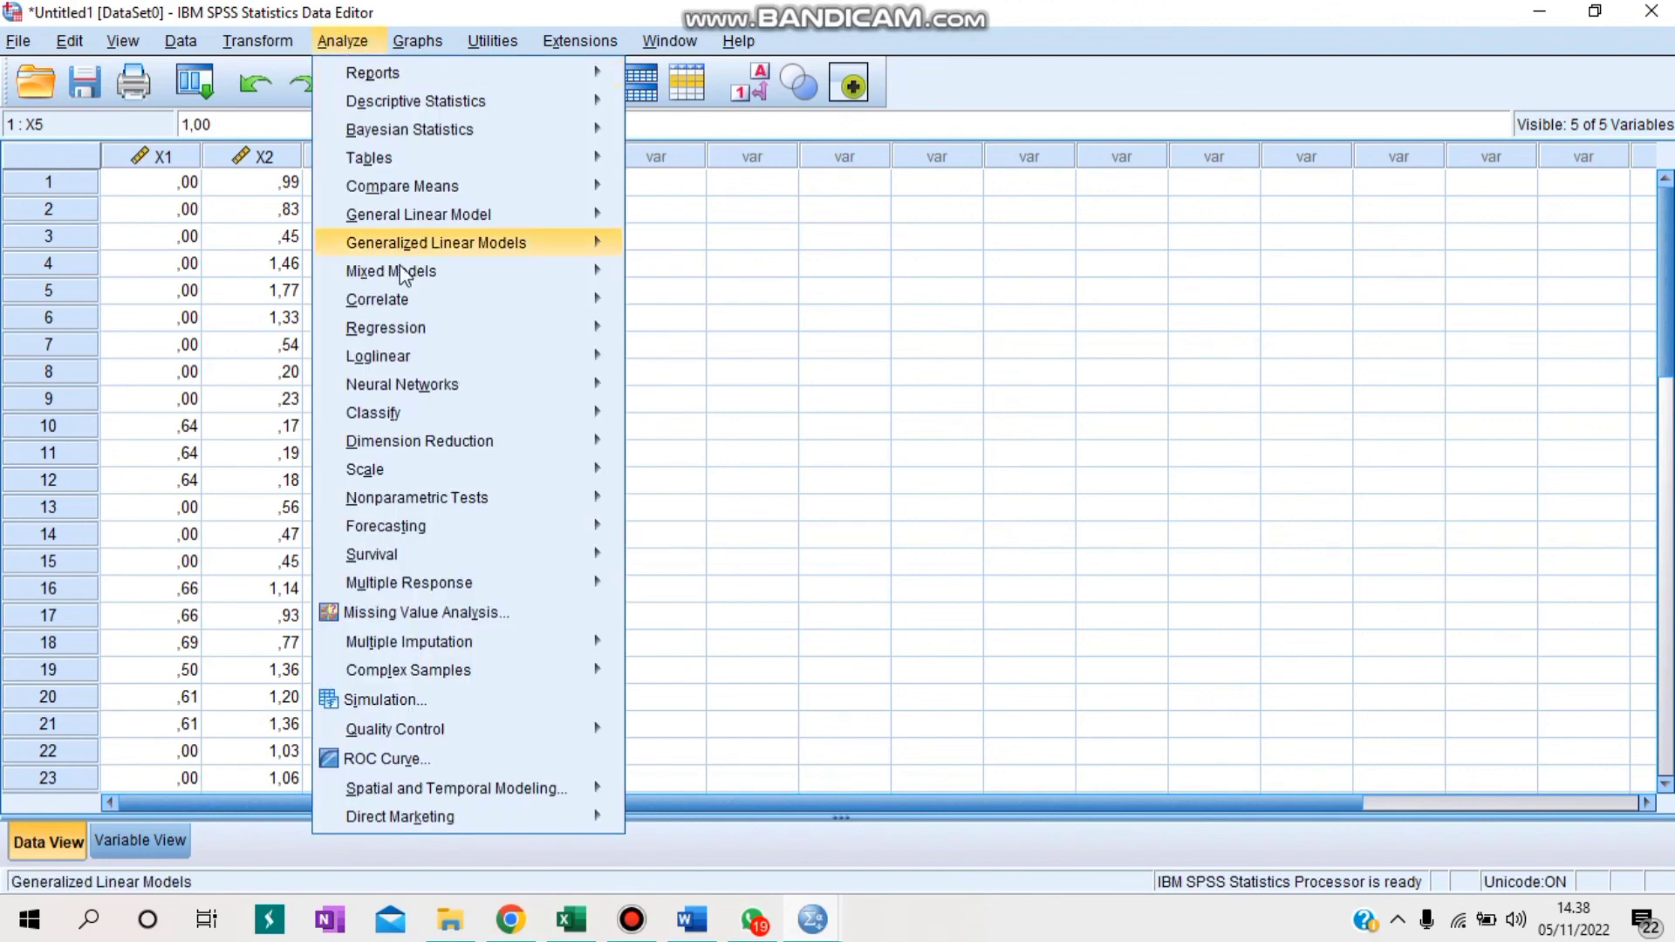
pyautogui.moveTo(412, 331)
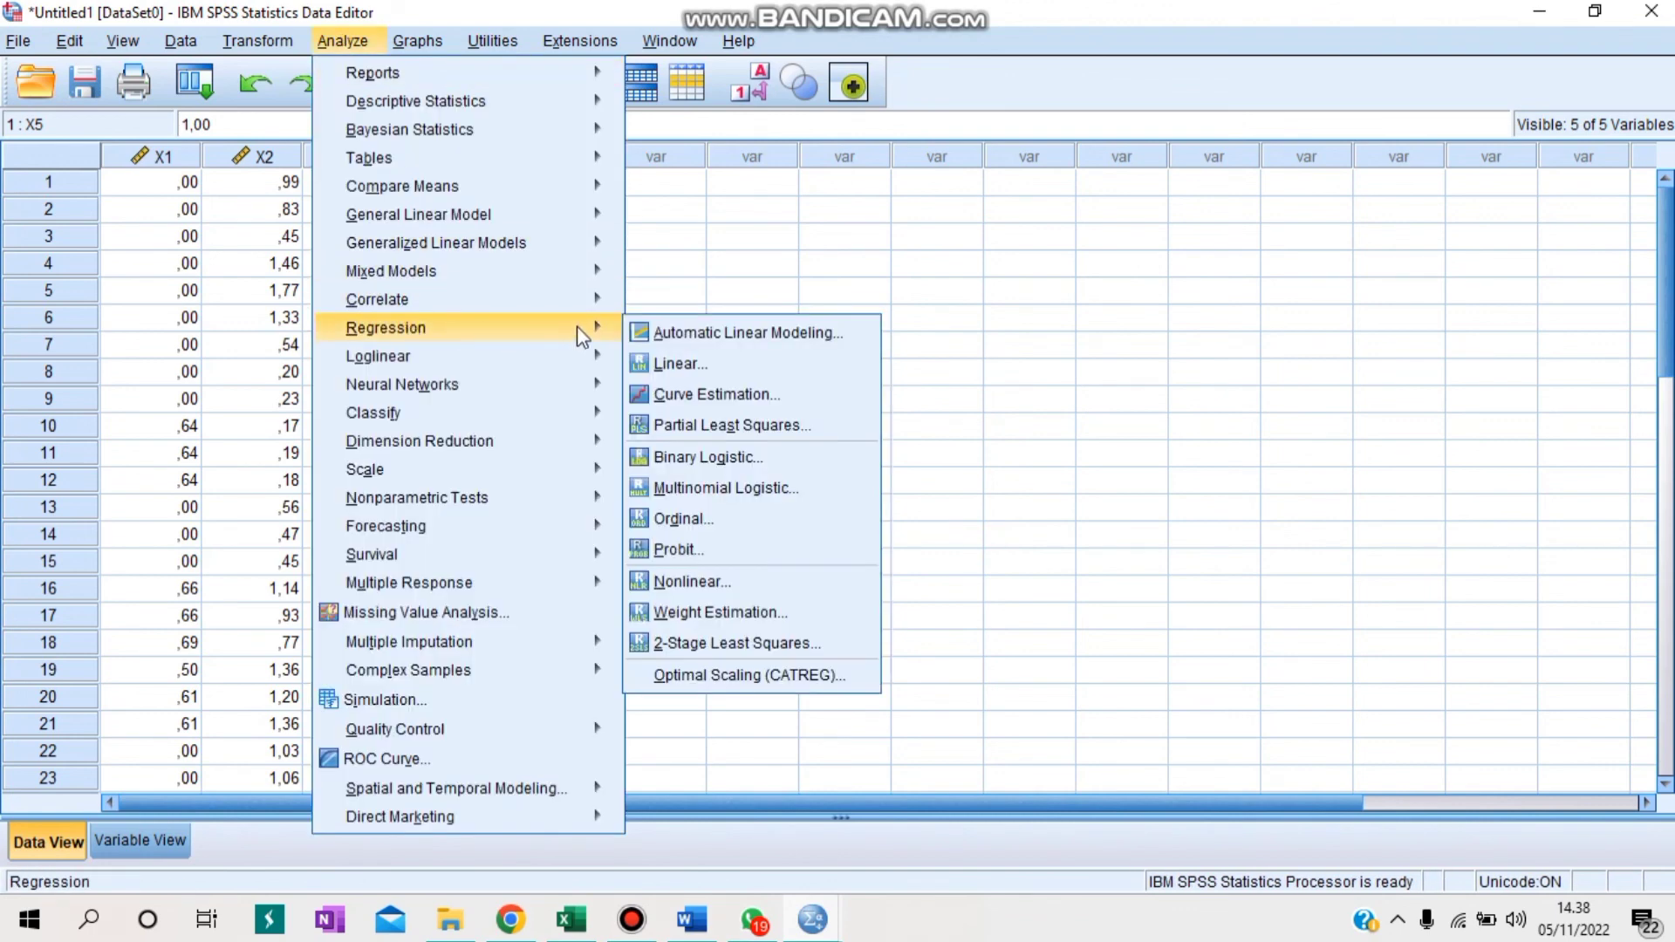
pyautogui.click(678, 364)
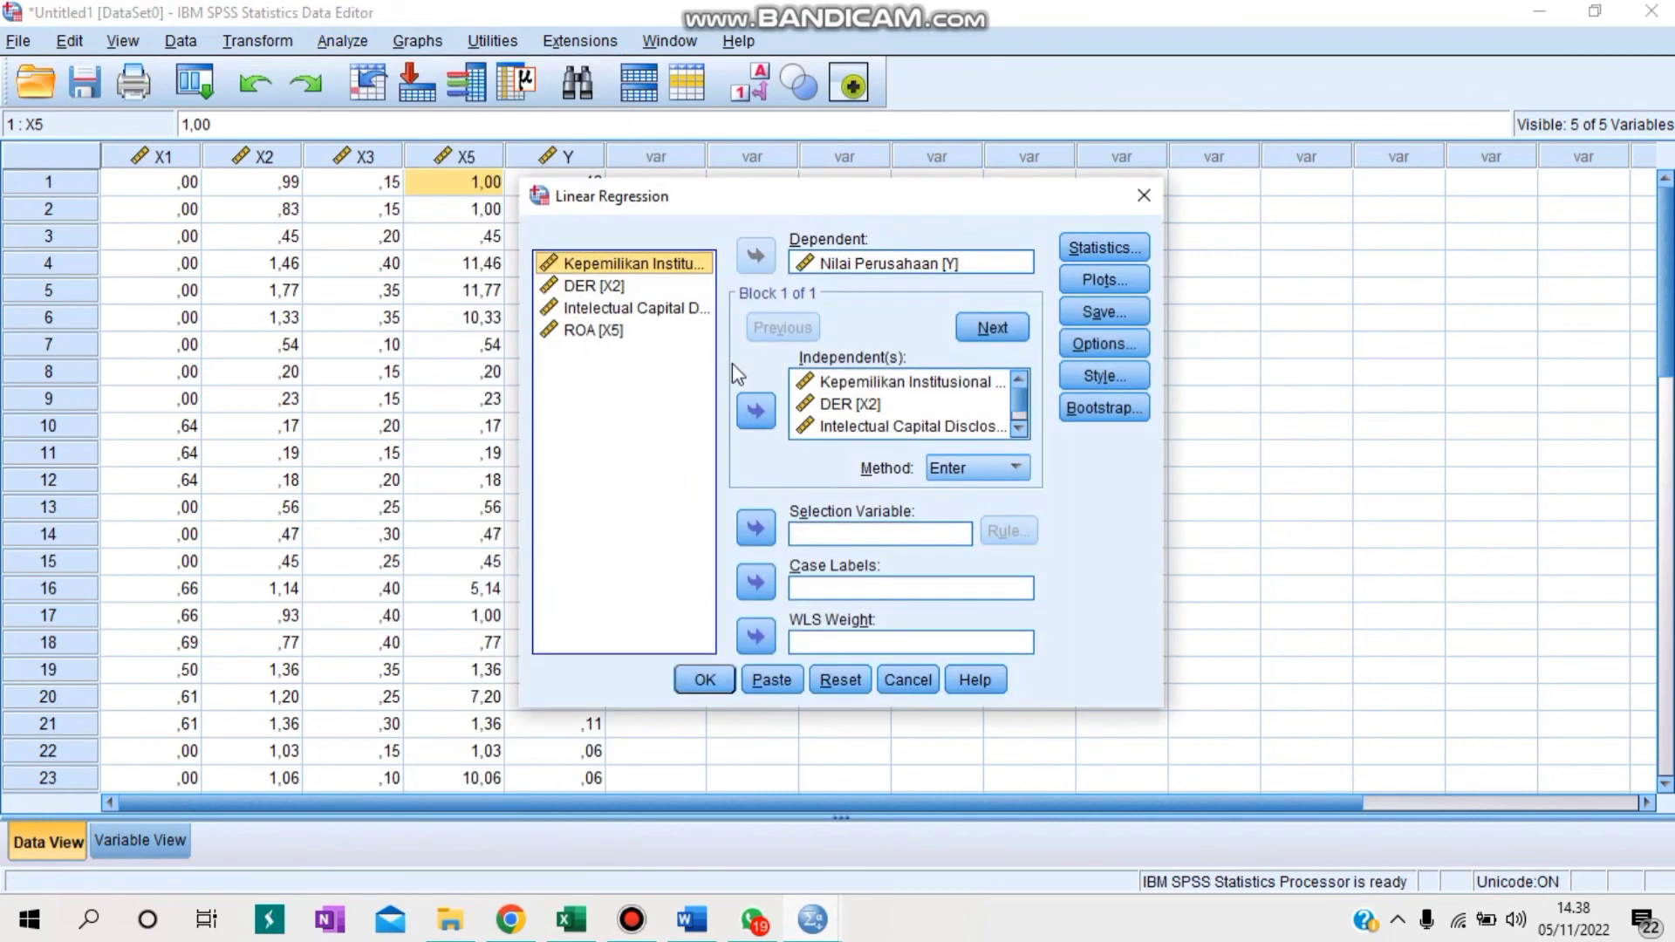
pyautogui.click(709, 682)
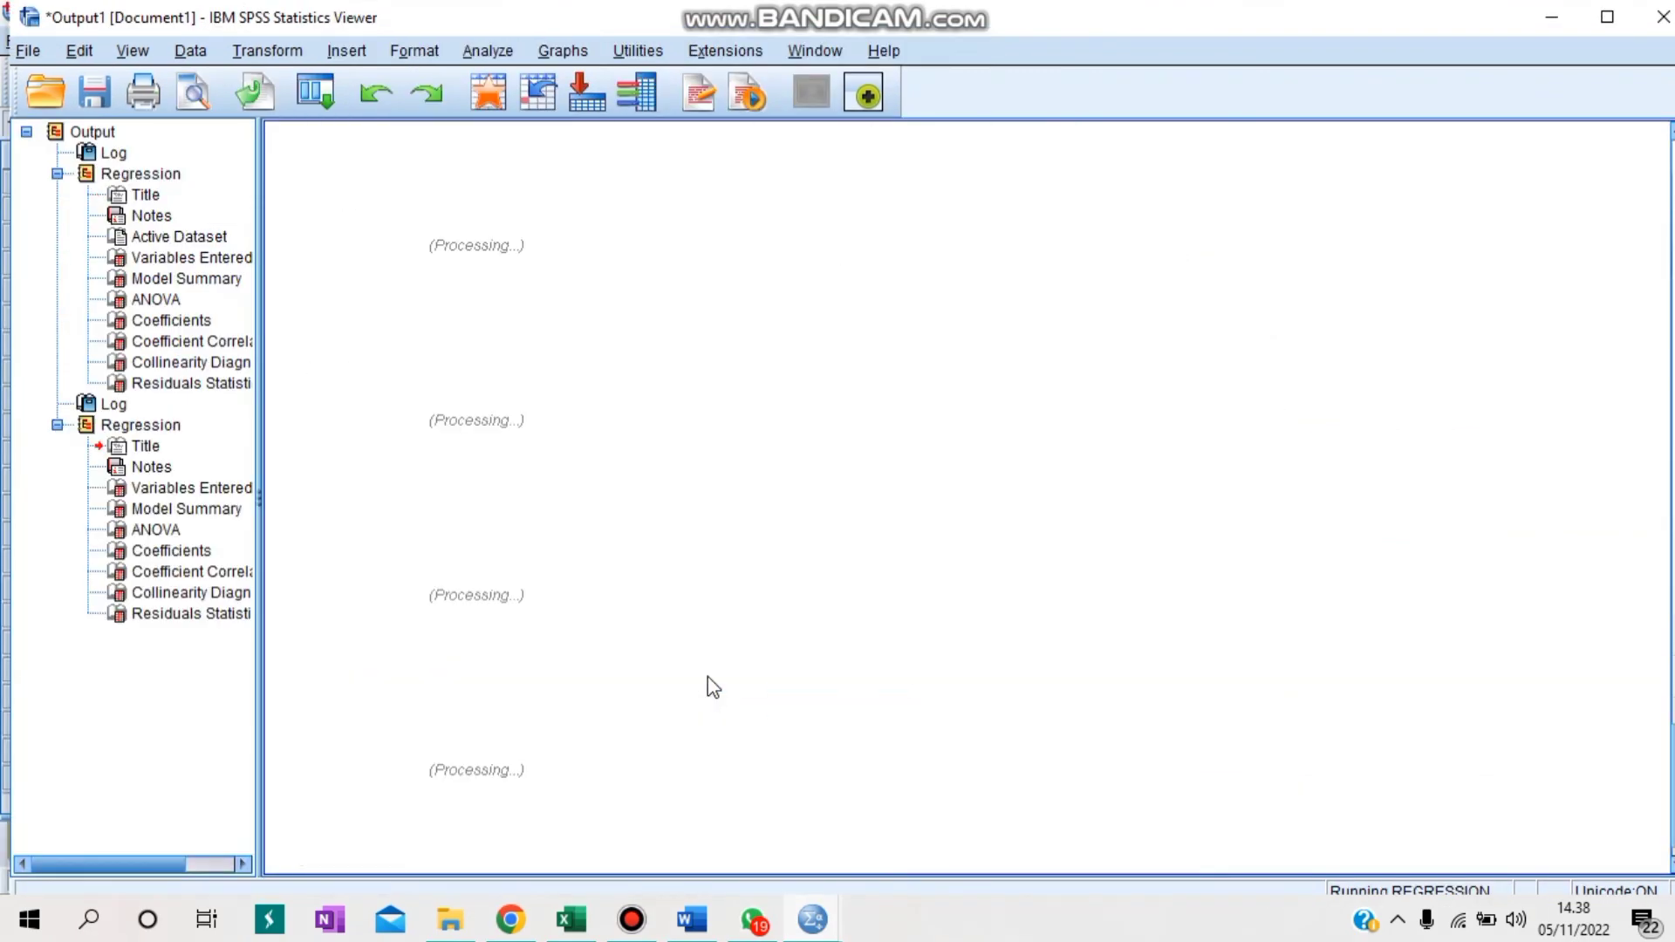
pyautogui.scroll(-1, 1328, 640)
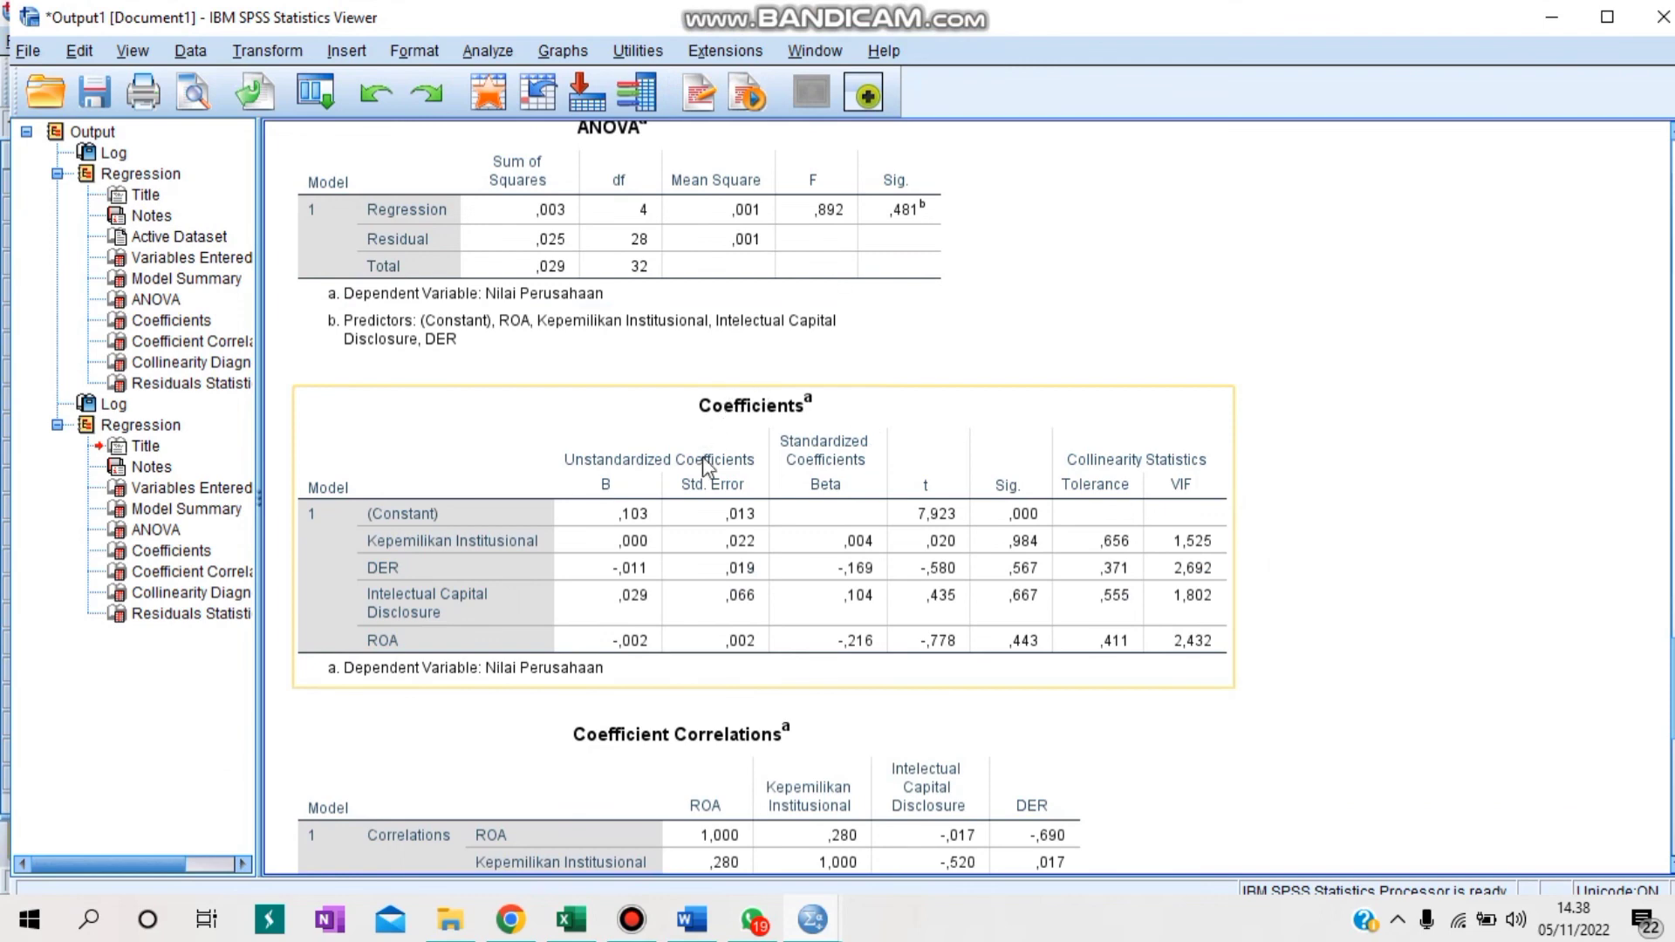
pyautogui.click(733, 417)
pyautogui.click(1245, 606)
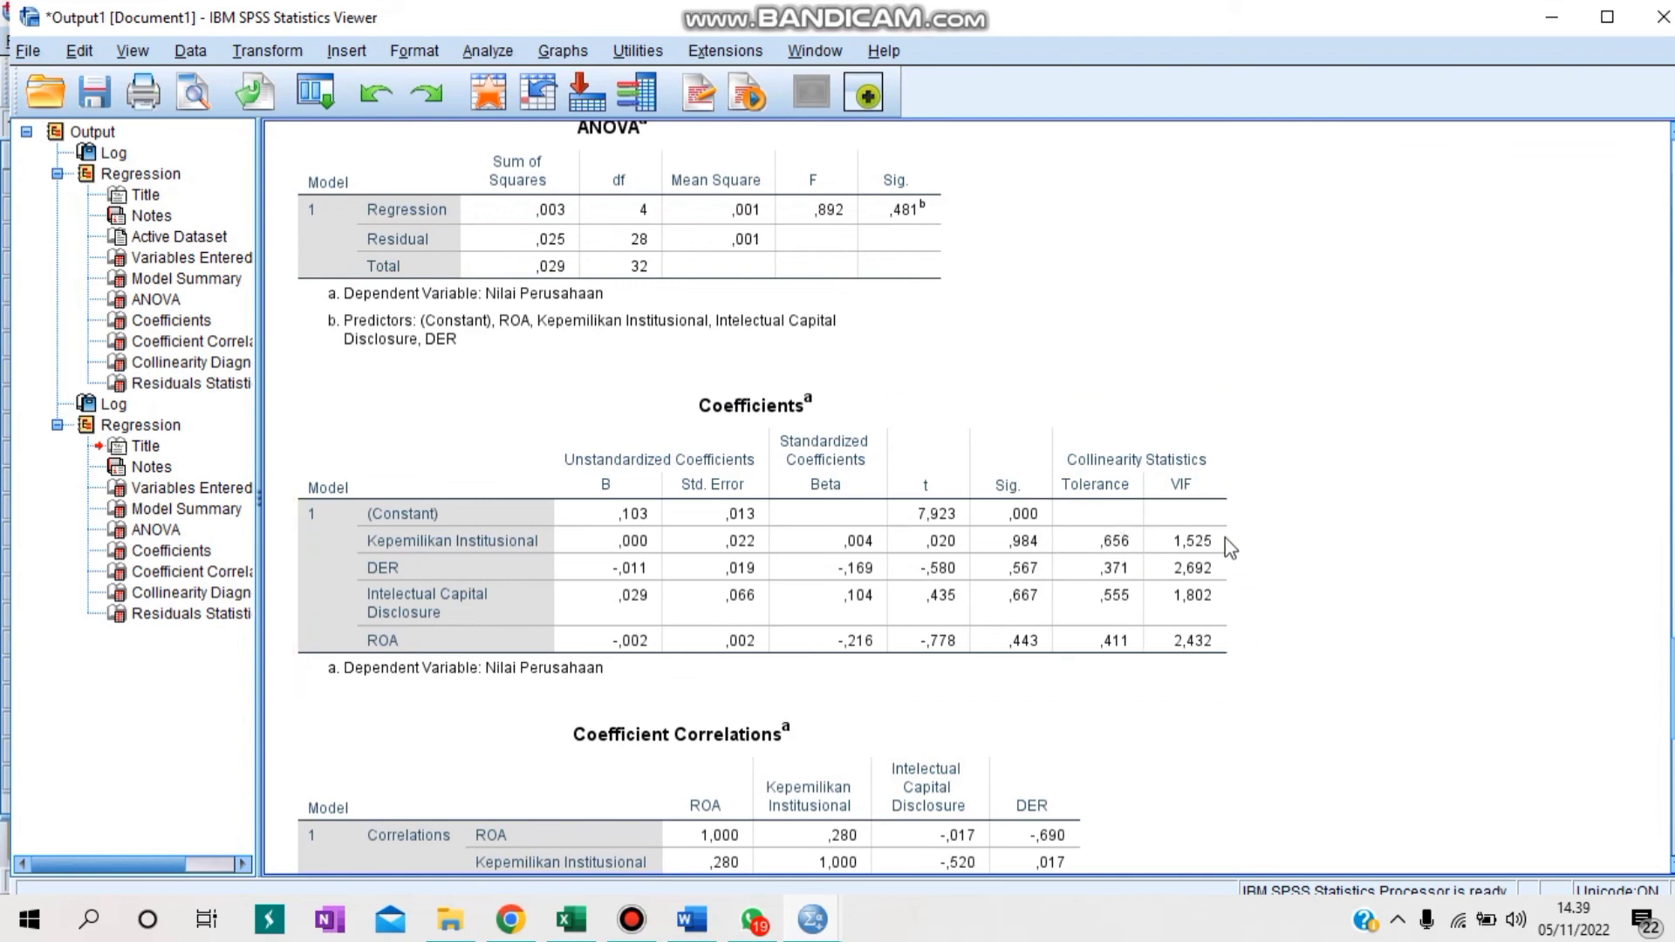